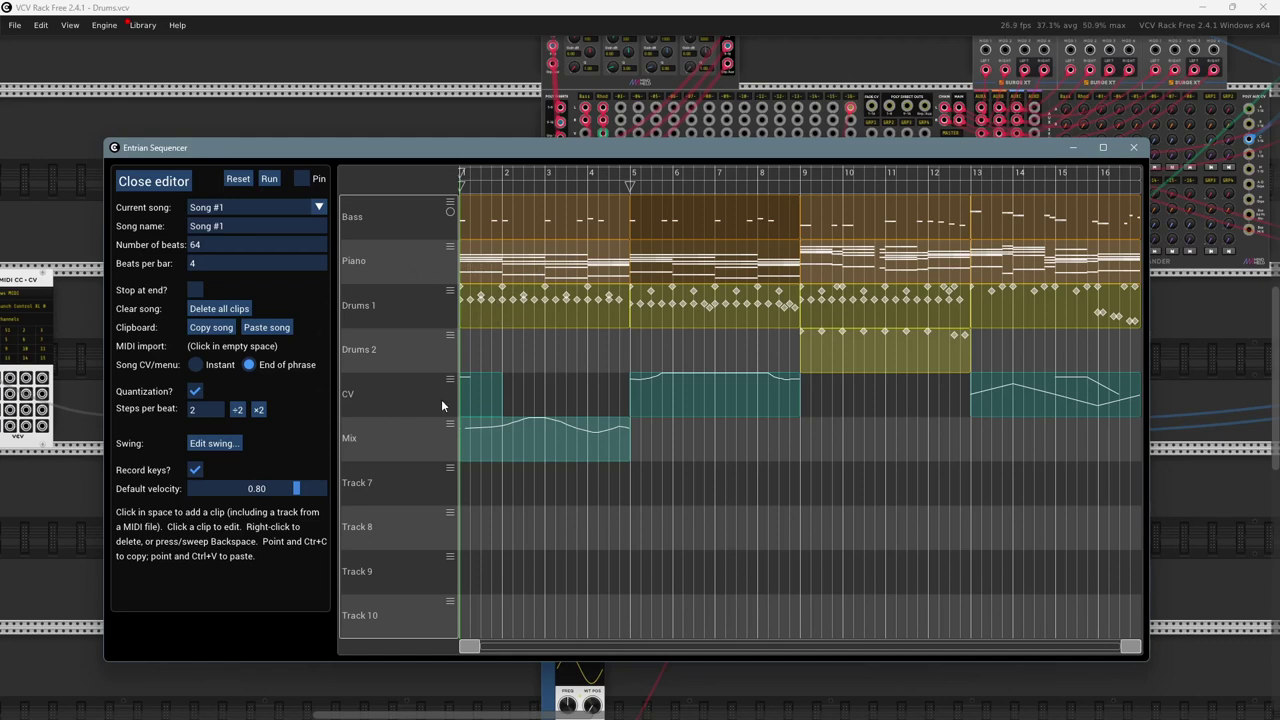
- Insert a CV / Gate clip near the start of Track 7
click(465, 352)
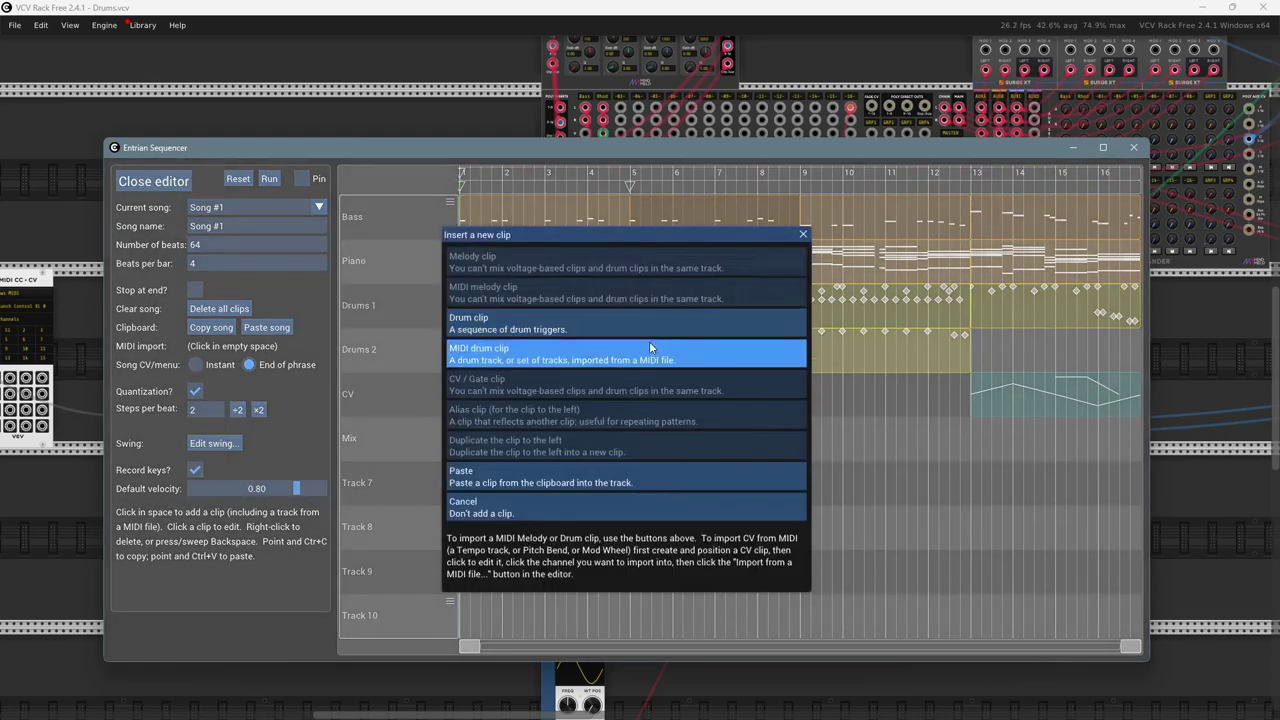
click(538, 504)
click(476, 486)
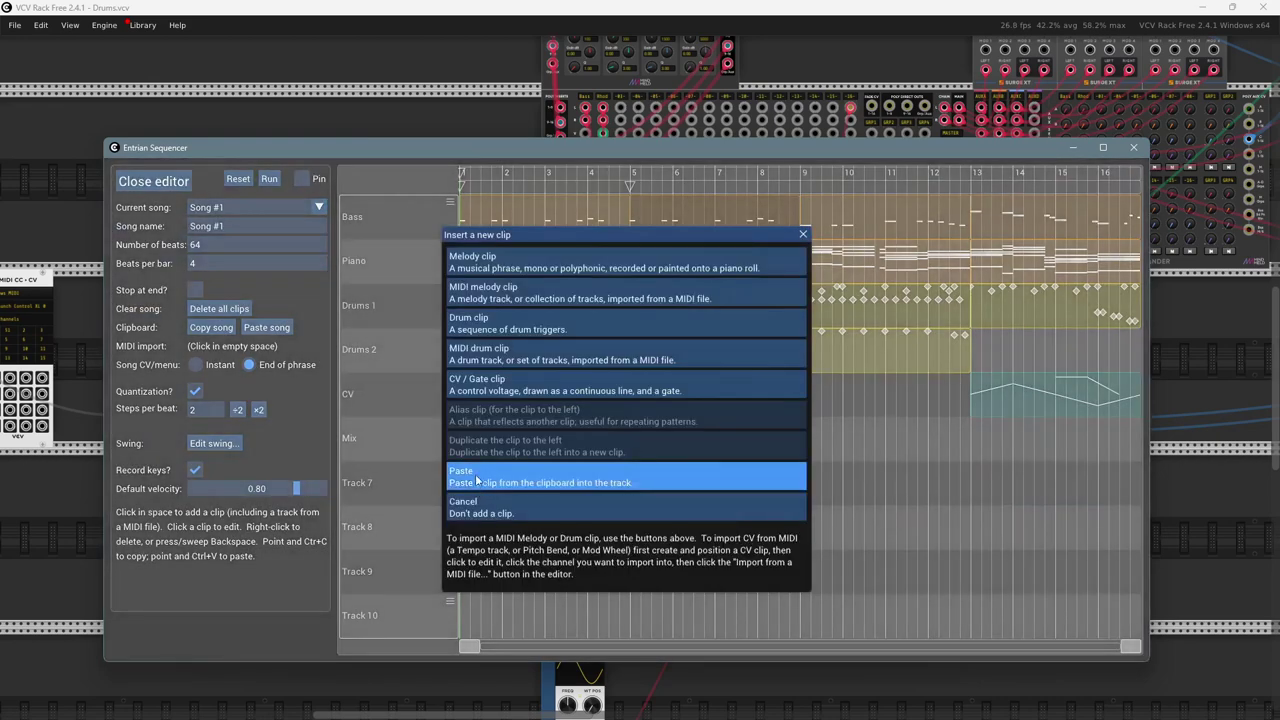
click(479, 390)
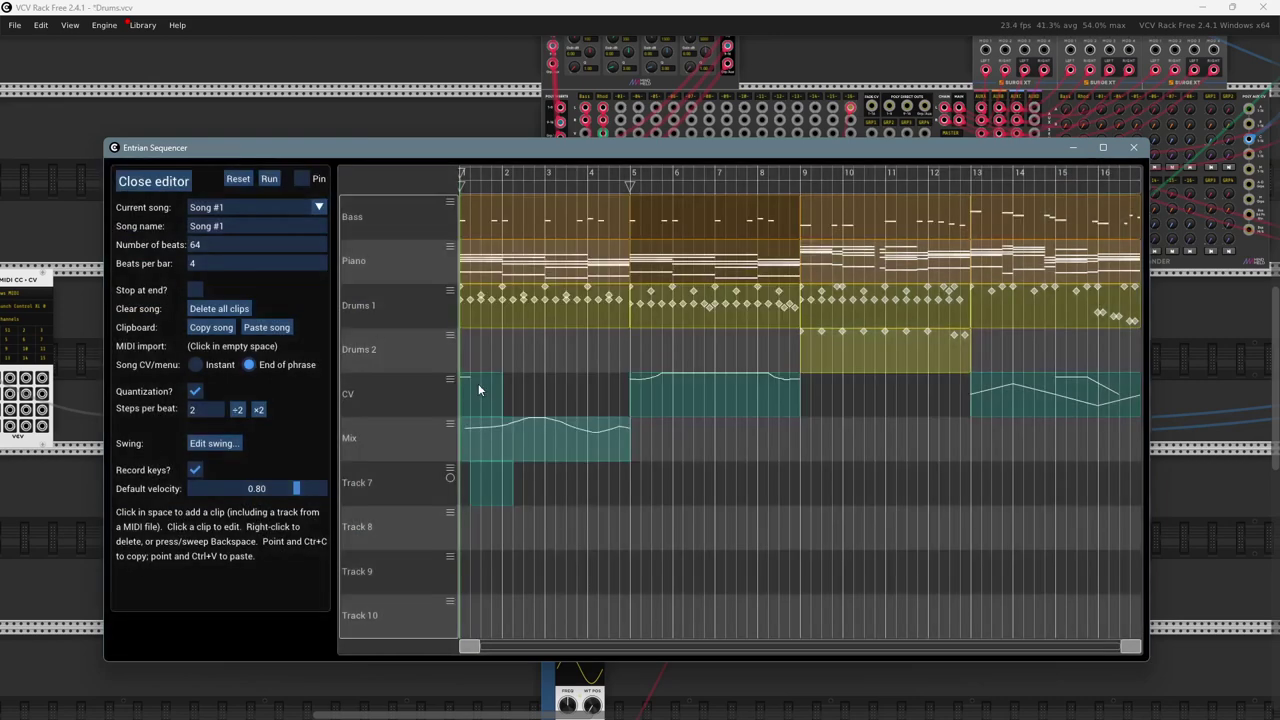
- Draw a CV segment rising from about -4 V to 0 V in Channel 1 of the Track 7 clip, delete it and return to the song
click(476, 490)
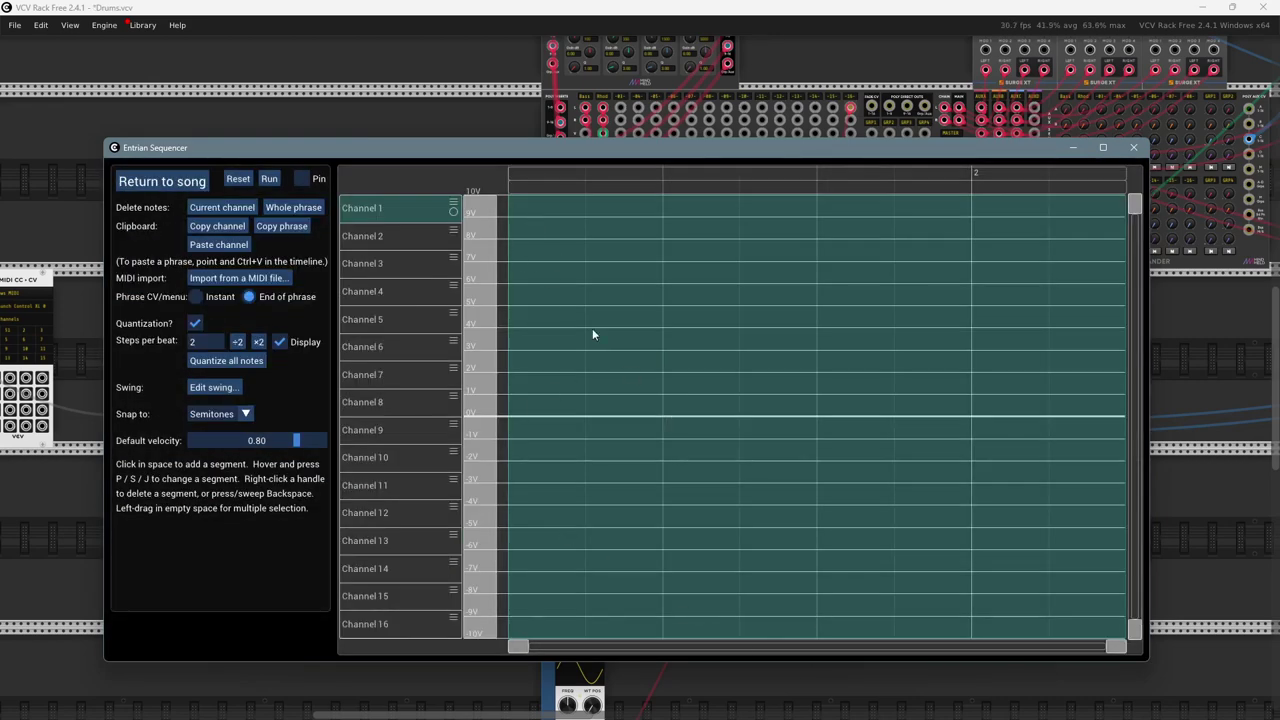
drag(594, 288, 814, 414)
click(635, 323)
drag(587, 318, 583, 502)
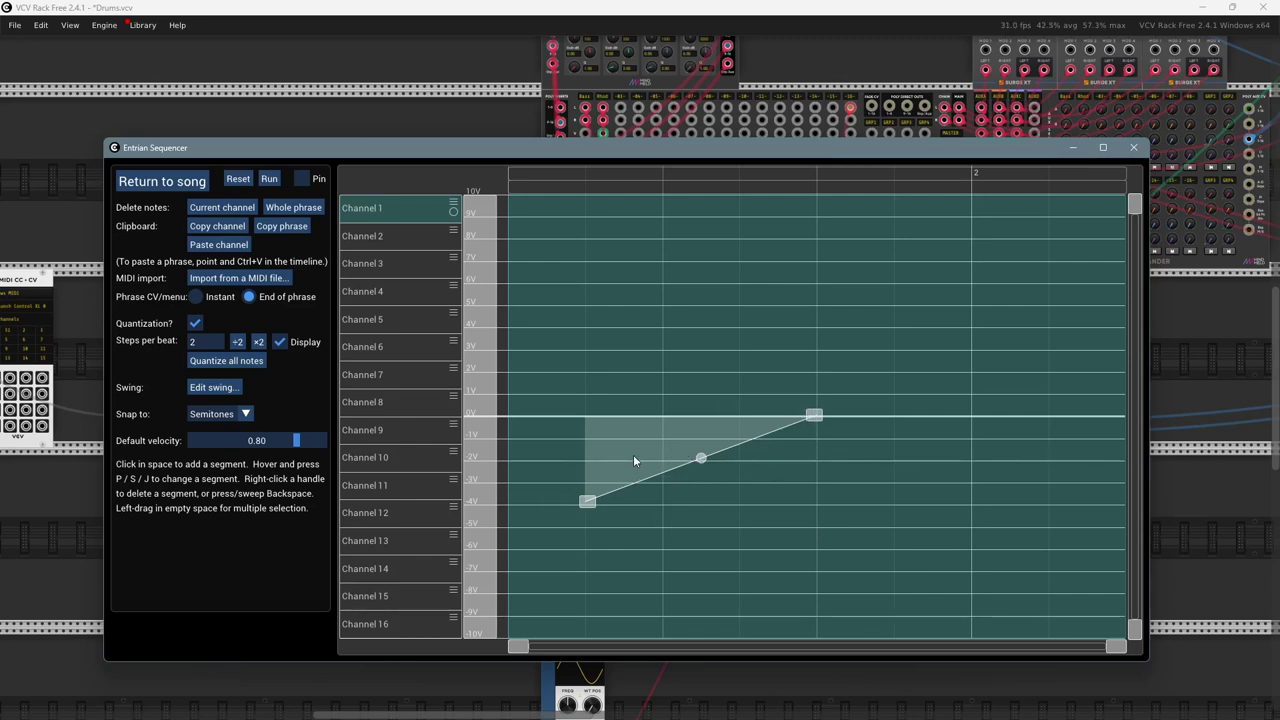
key(BackSpace)
click(145, 184)
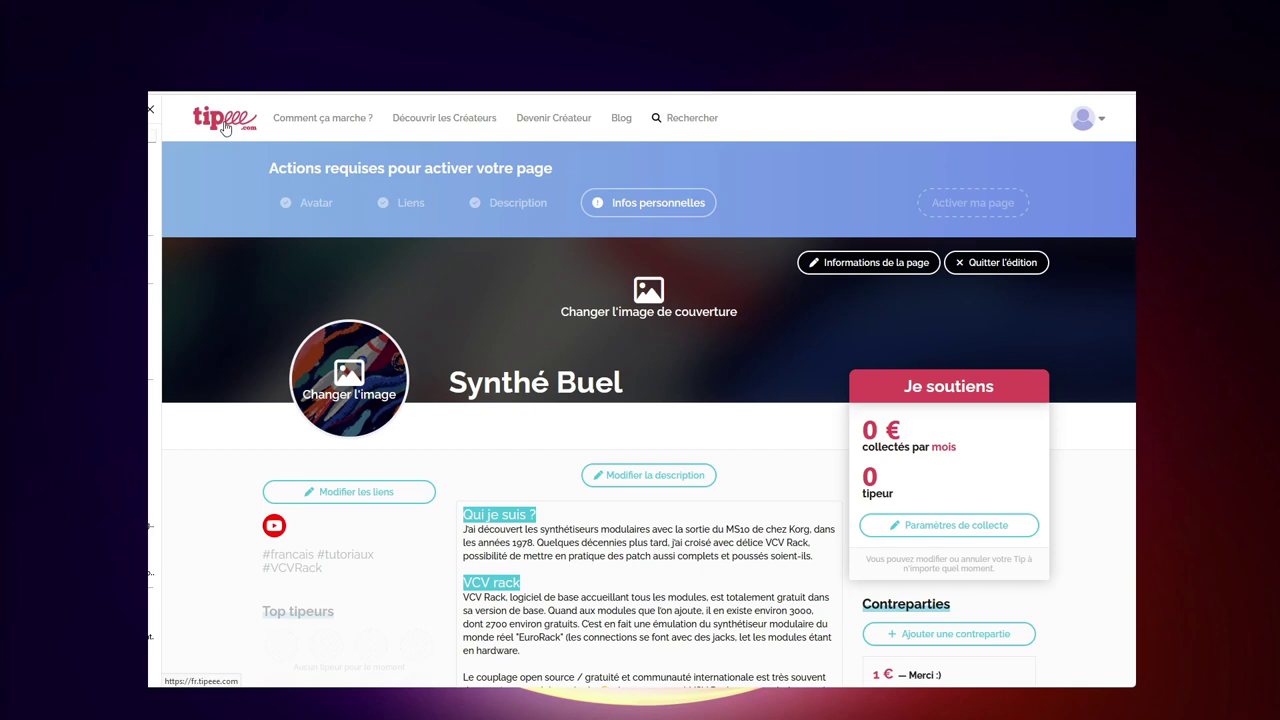
- Examine the creator's Tipeee page, including the VCV Rack description, the reasons for joining and the rewards section
scroll(221, 497, down, 3)
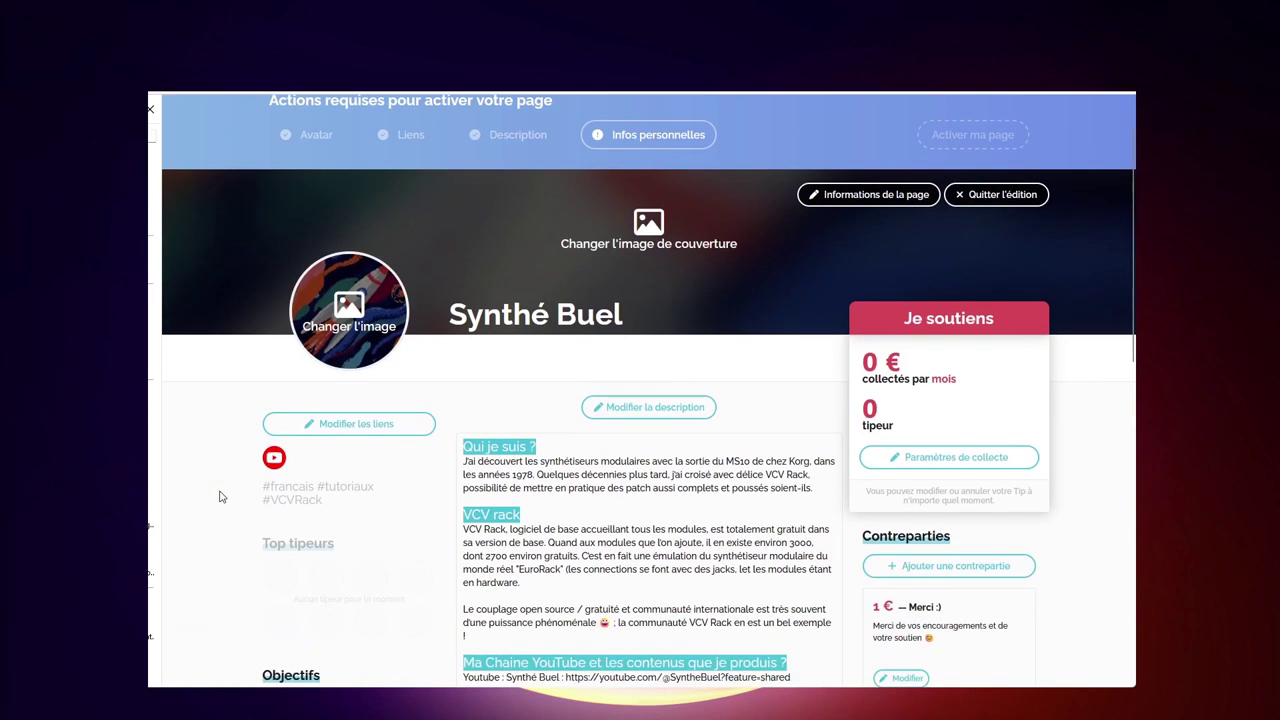
scroll(221, 497, down, 3)
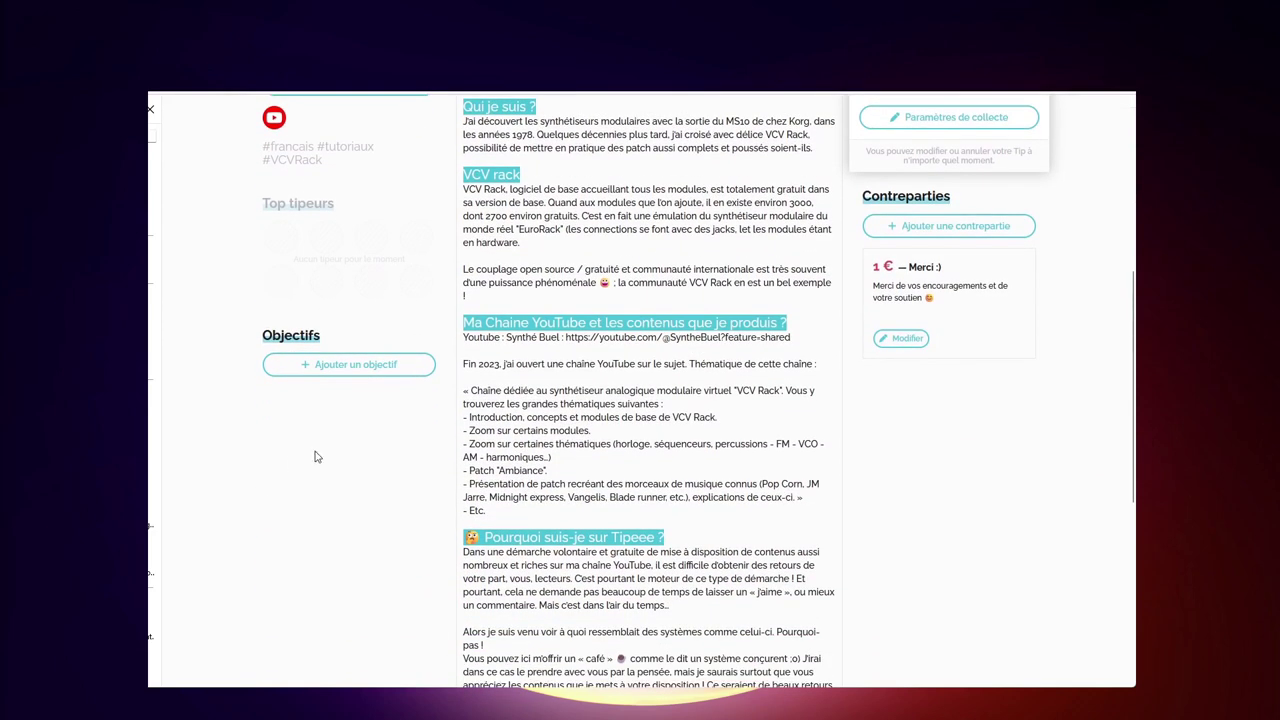
scroll(315, 457, down, 3)
scroll(315, 457, down, 1)
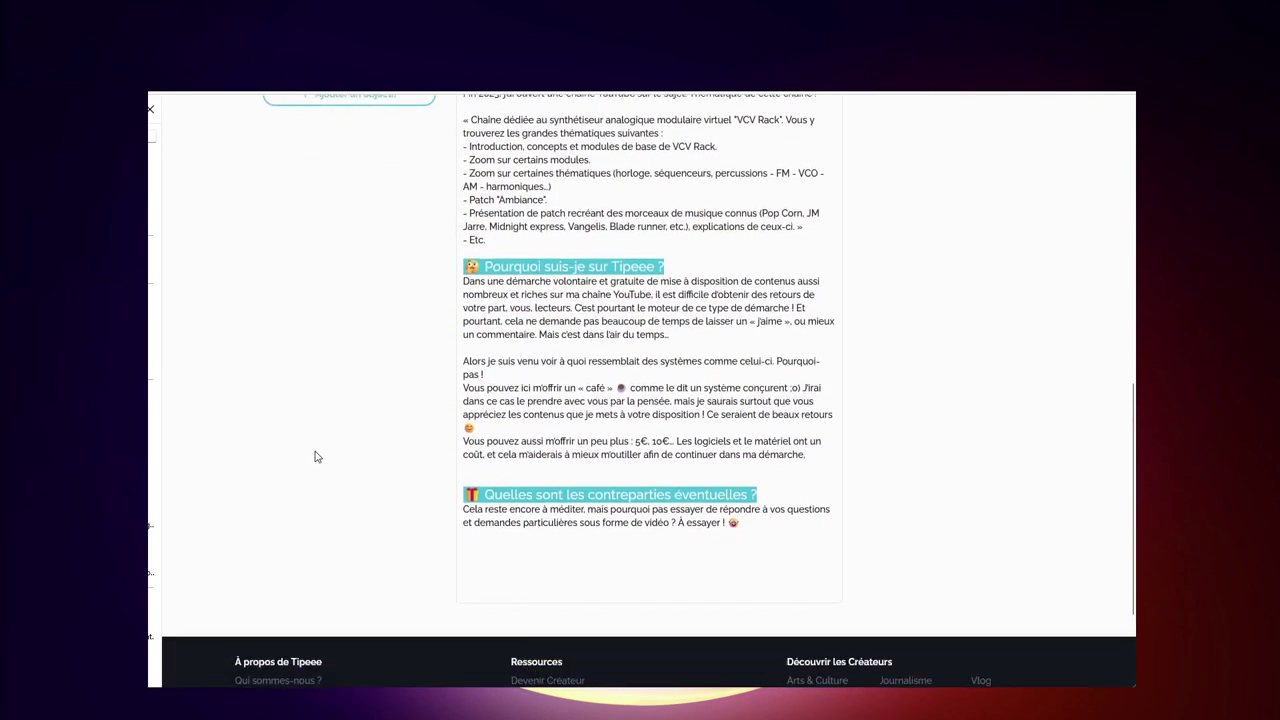
scroll(315, 457, up, 1)
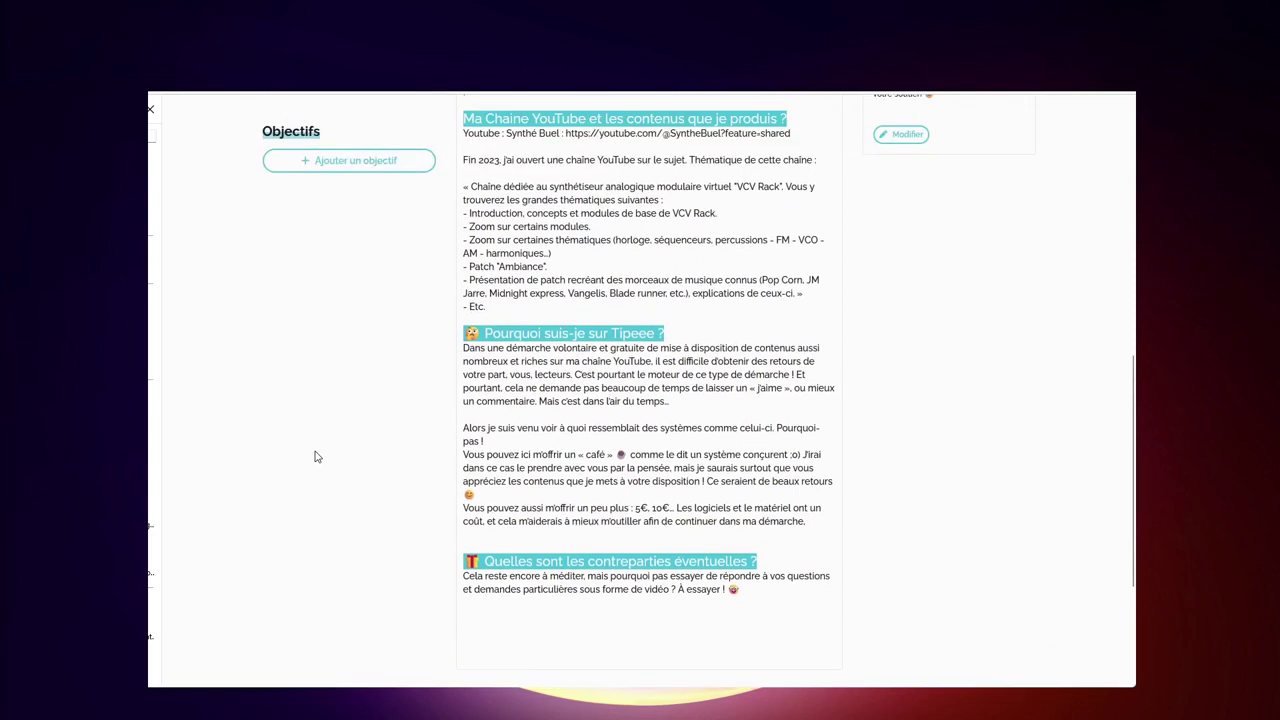
scroll(315, 457, up, 1)
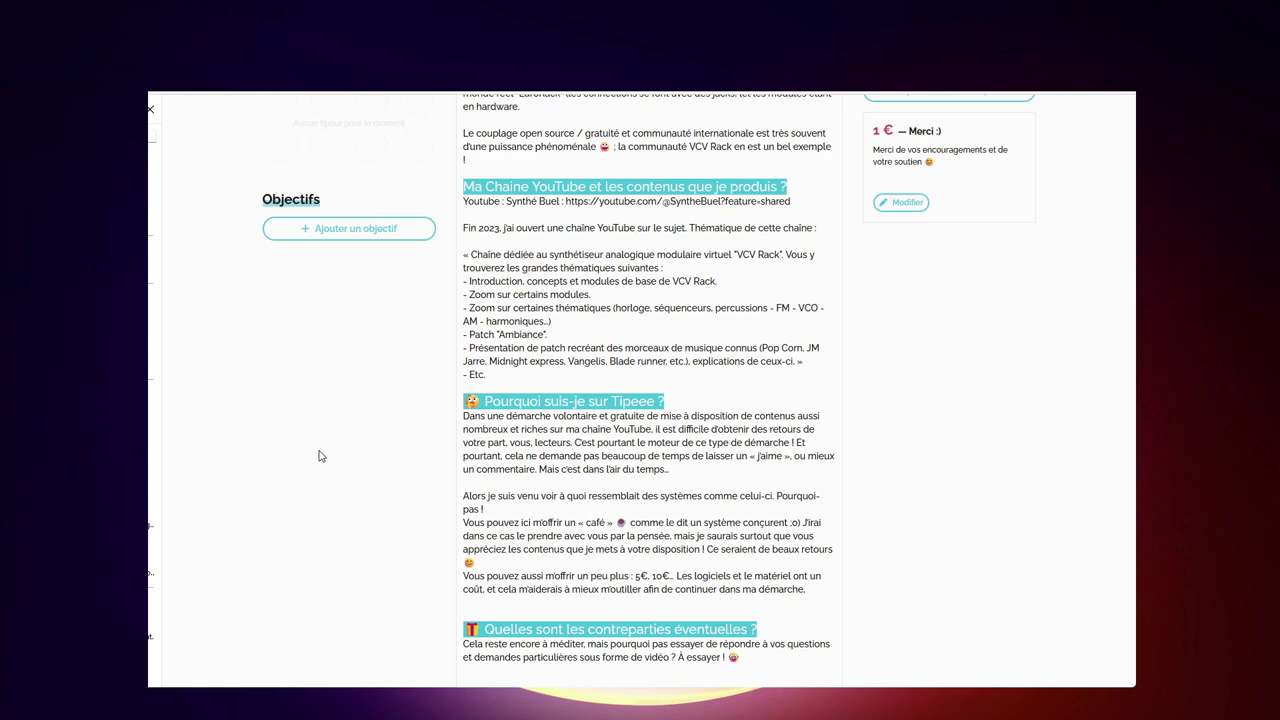
scroll(948, 315, up, 2)
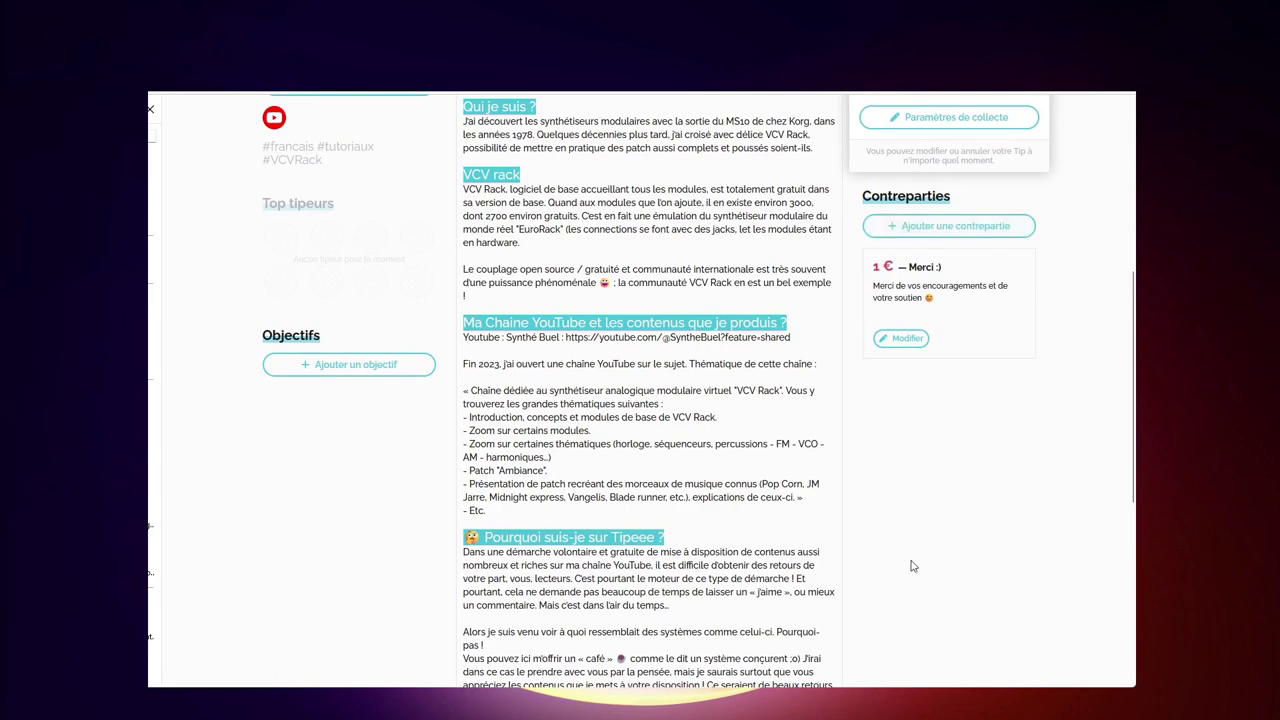
scroll(911, 566, down, 2)
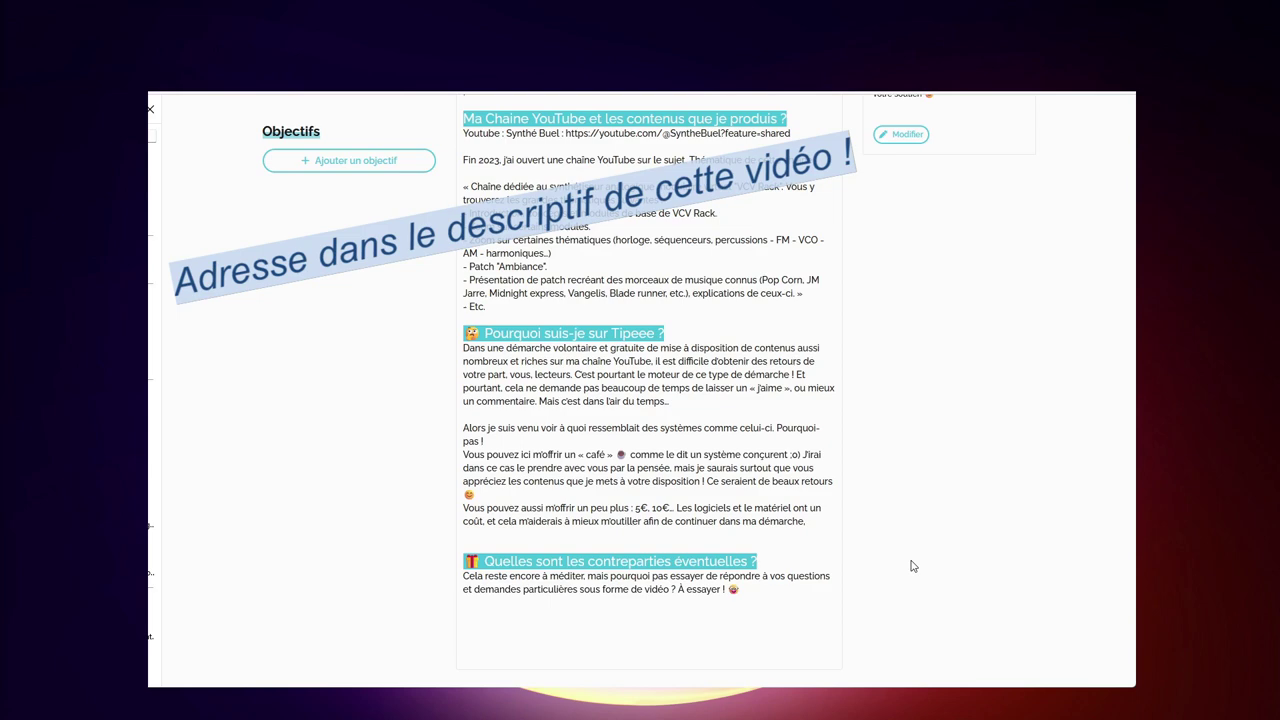
scroll(944, 488, up, 3)
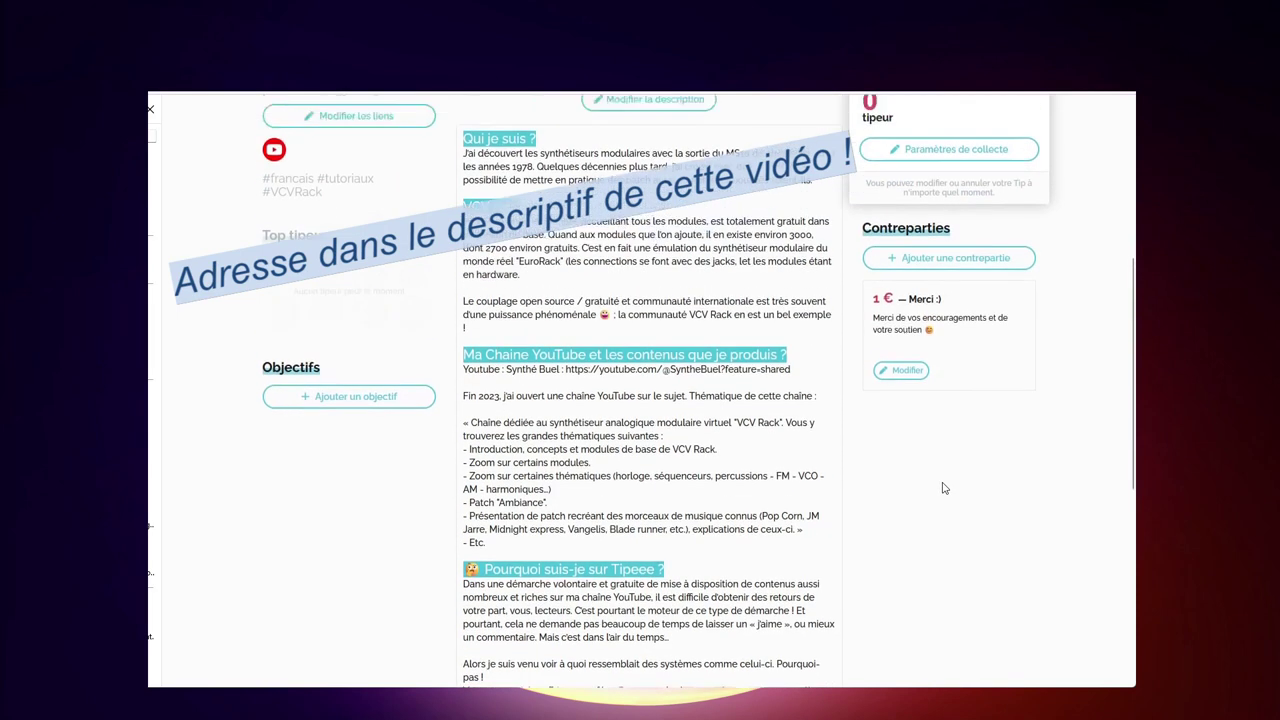
scroll(944, 488, up, 1)
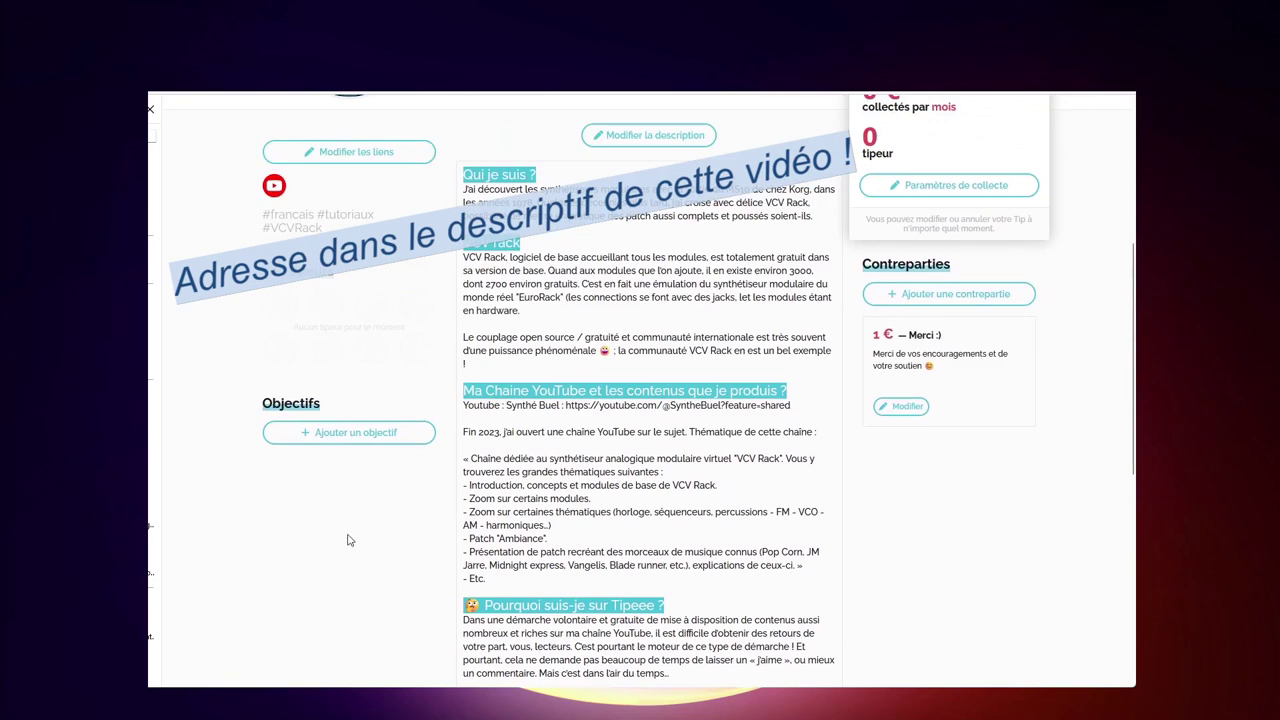
scroll(349, 540, up, 5)
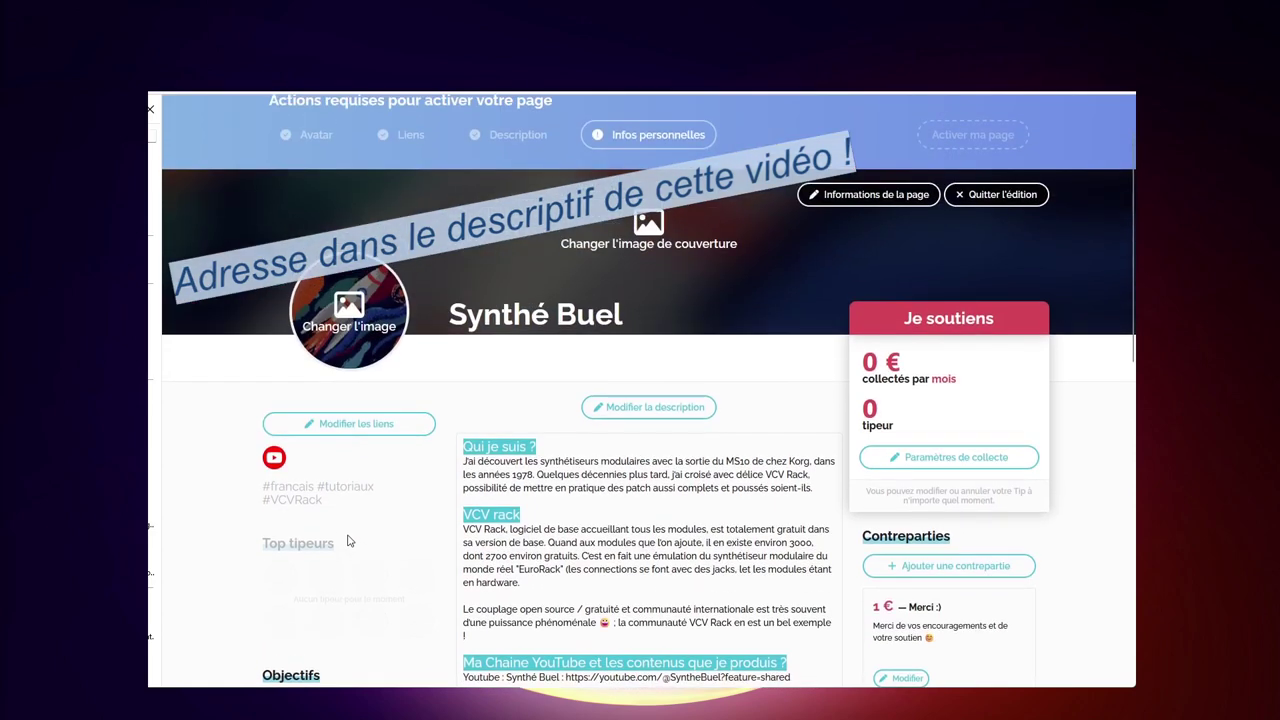
scroll(349, 540, up, 2)
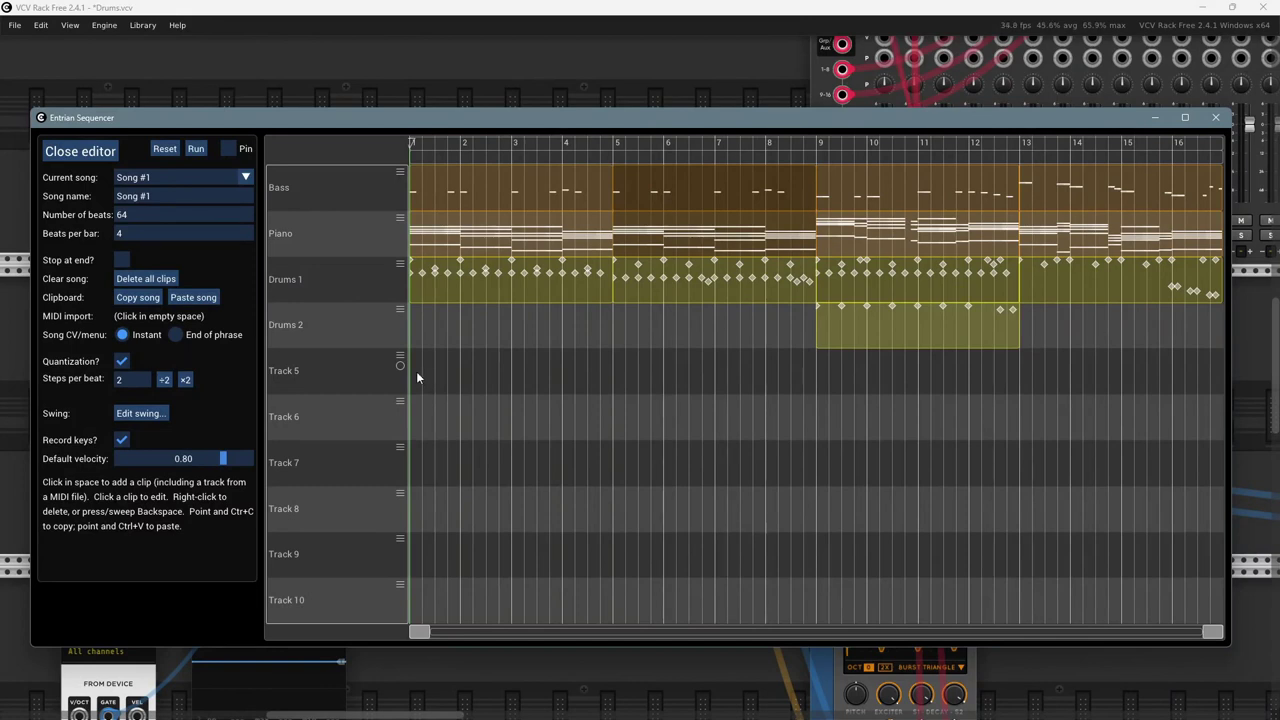
- Rename Track 5 as CV in its track properties
click(401, 364)
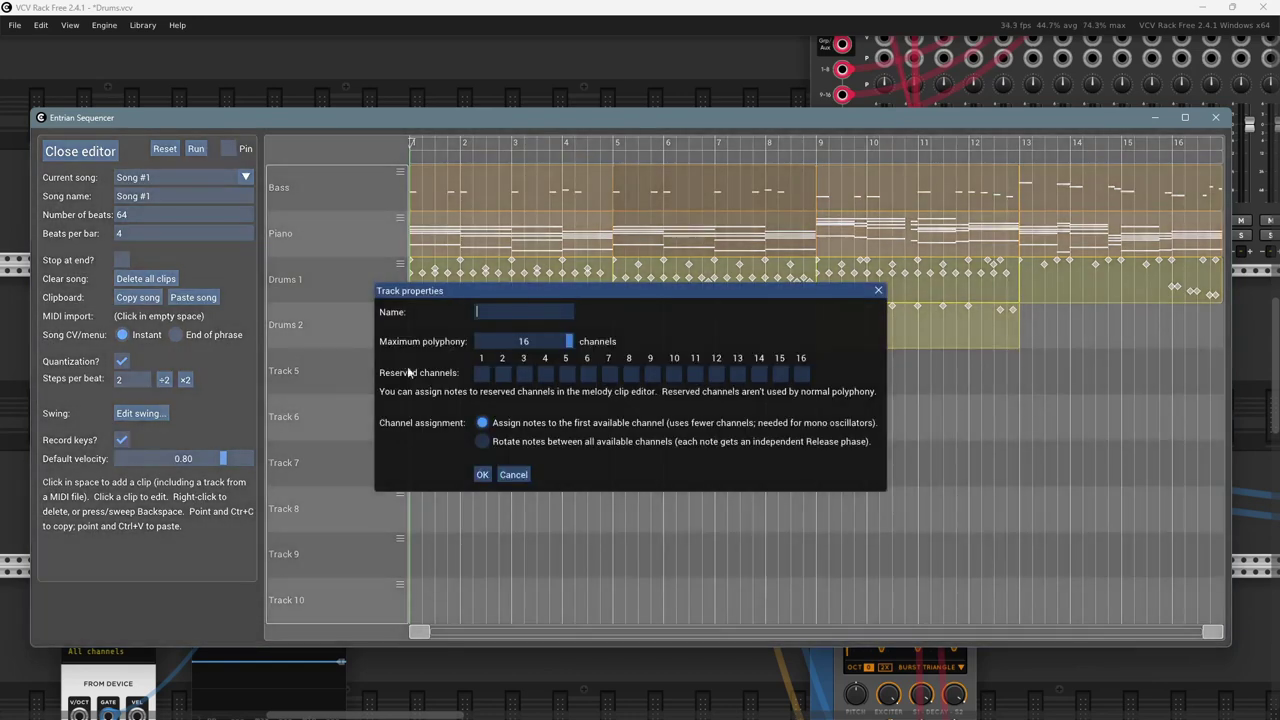
text(CV)
click(484, 476)
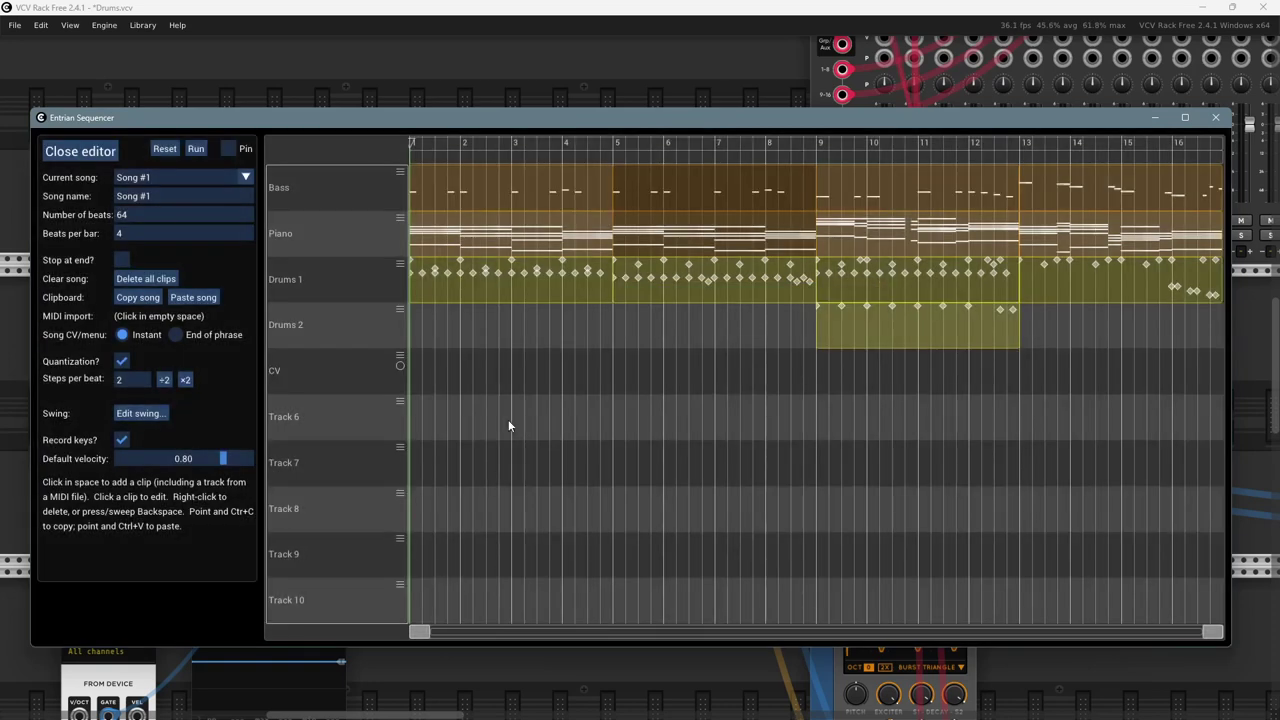
- Insert a CV / Gate clip at bar 1 of the CV track and open it for editing
click(415, 370)
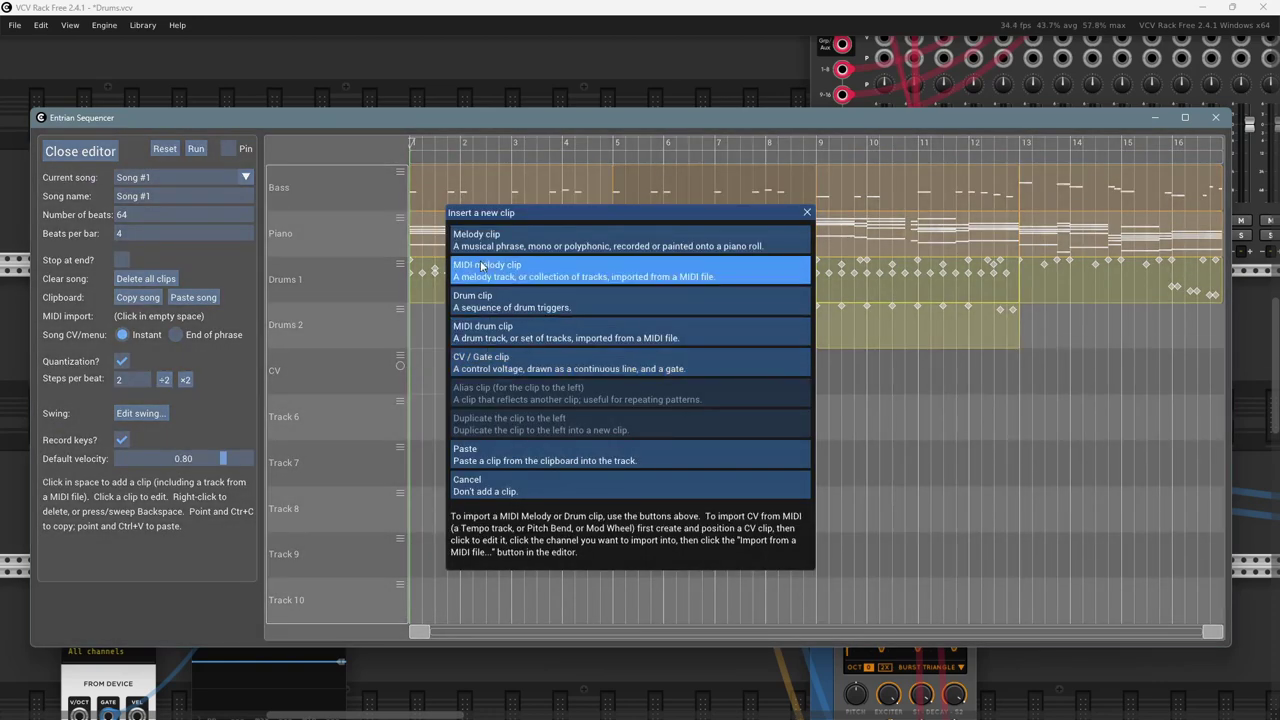
click(485, 363)
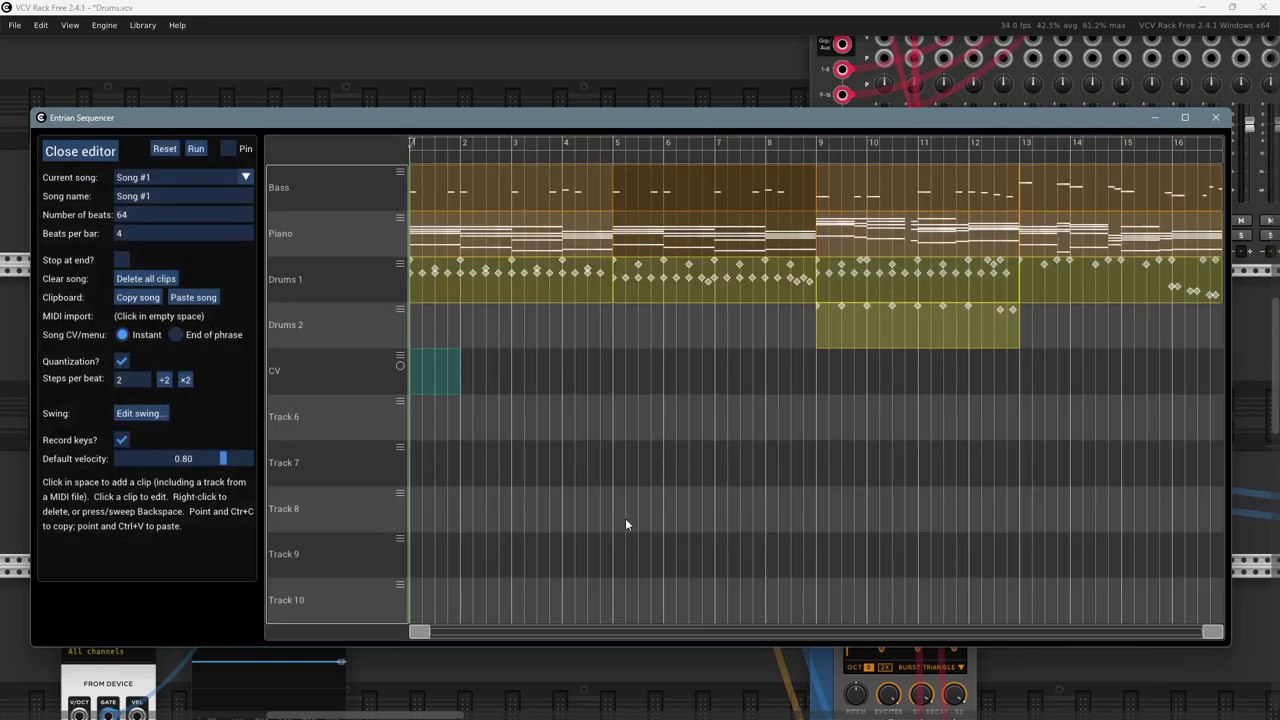
click(430, 376)
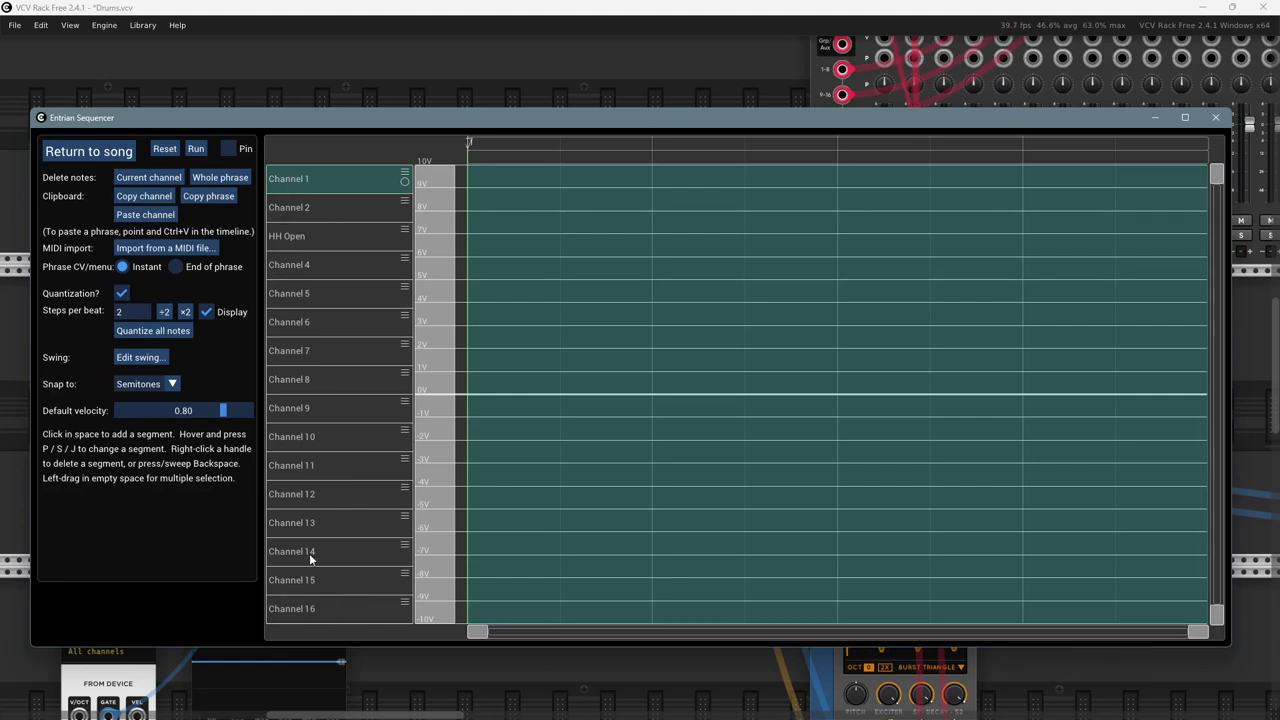
- Look through the first four channels of the CV clip, including HH Open
click(342, 208)
click(340, 181)
click(333, 210)
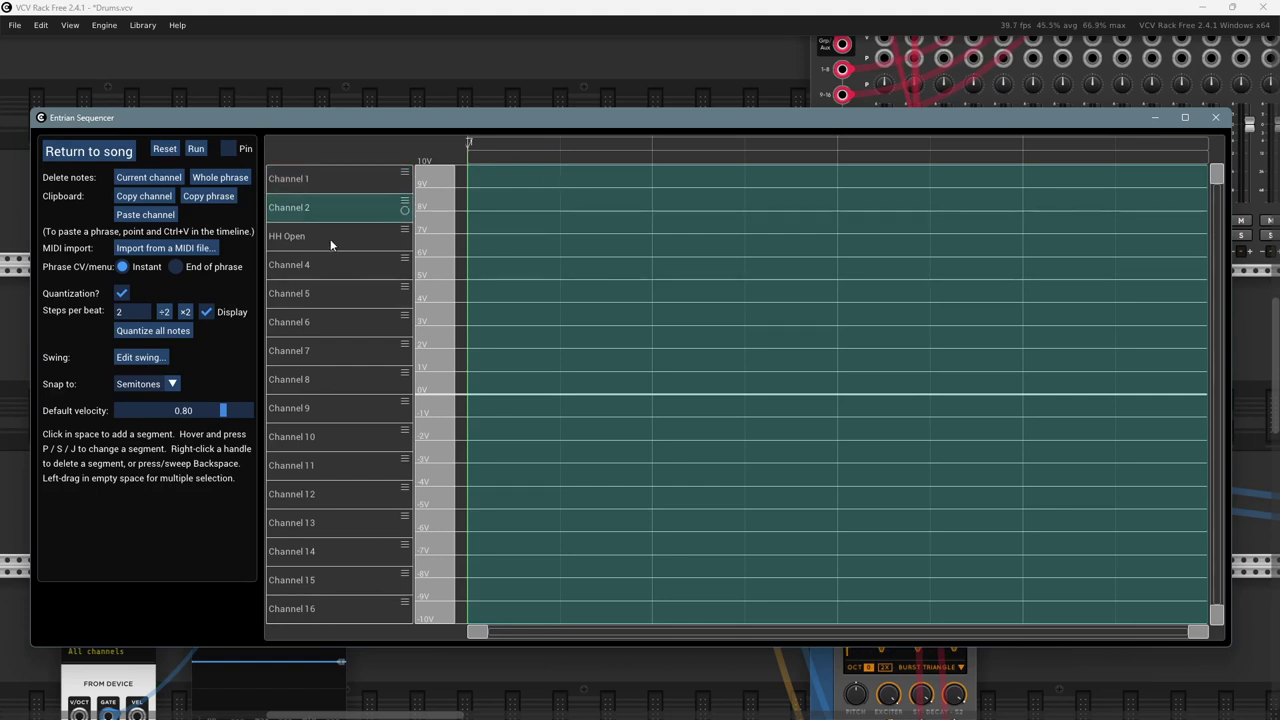
click(330, 239)
click(324, 259)
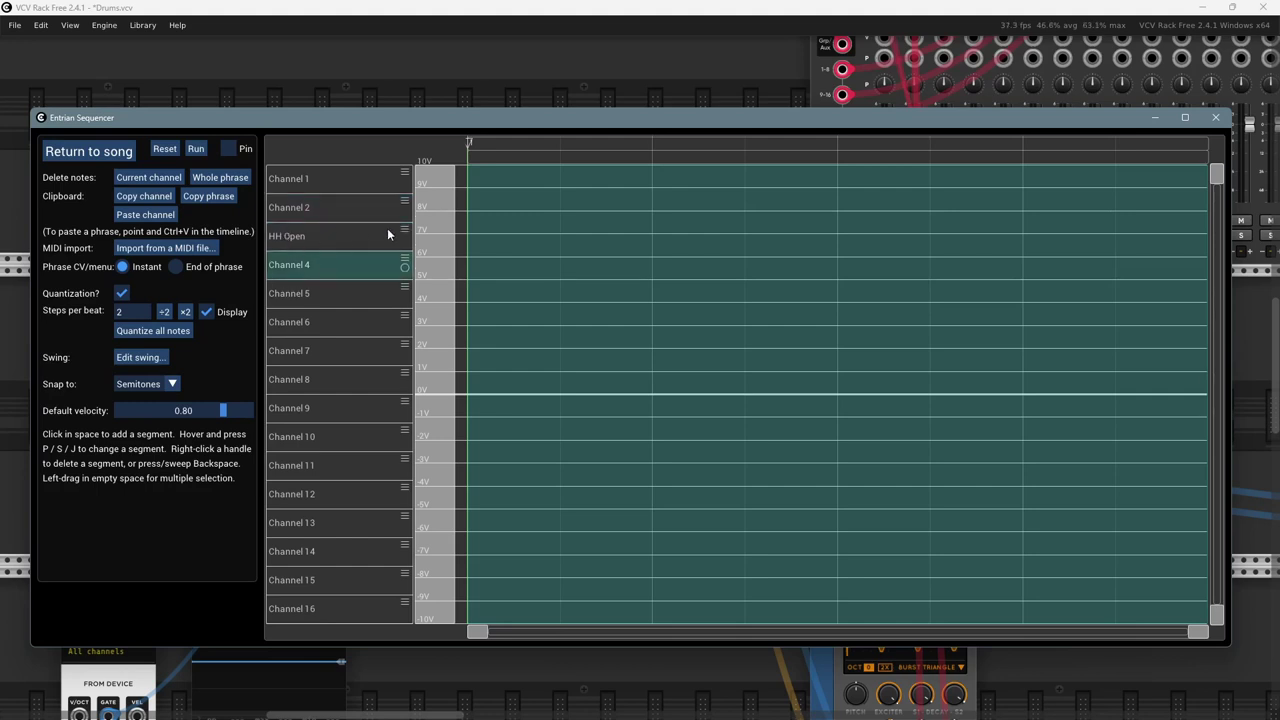
click(314, 238)
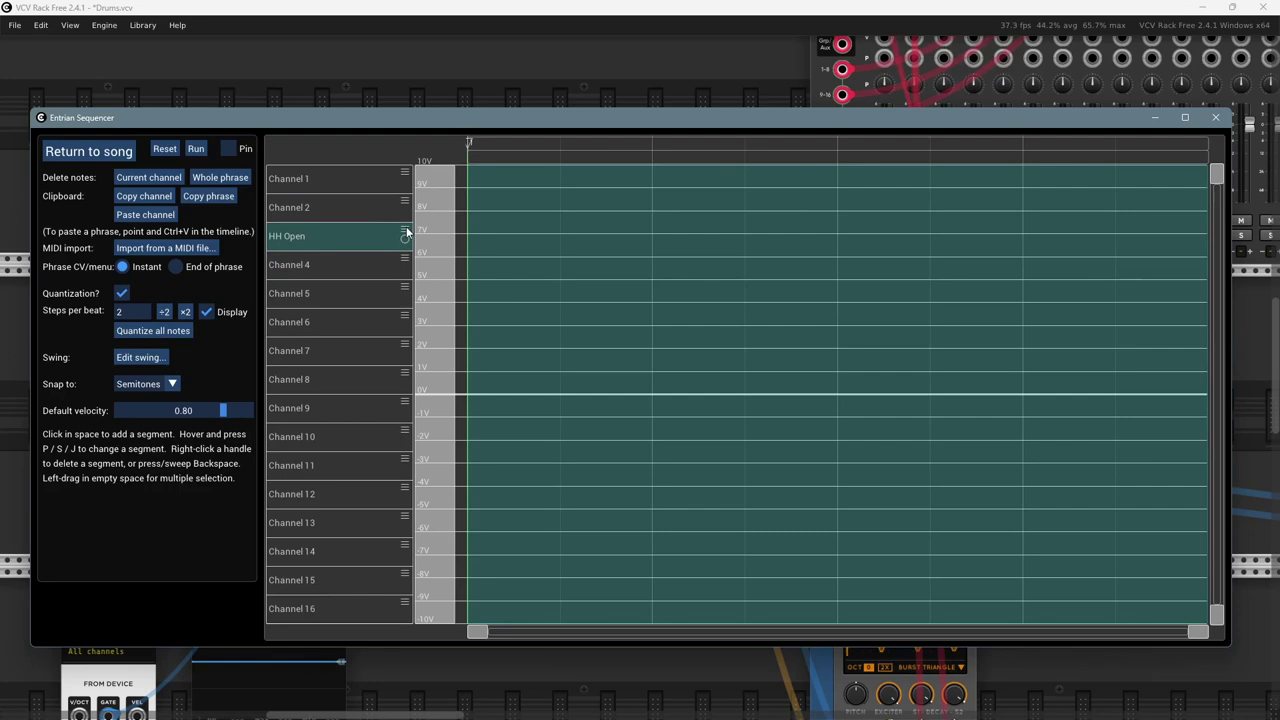
click(322, 208)
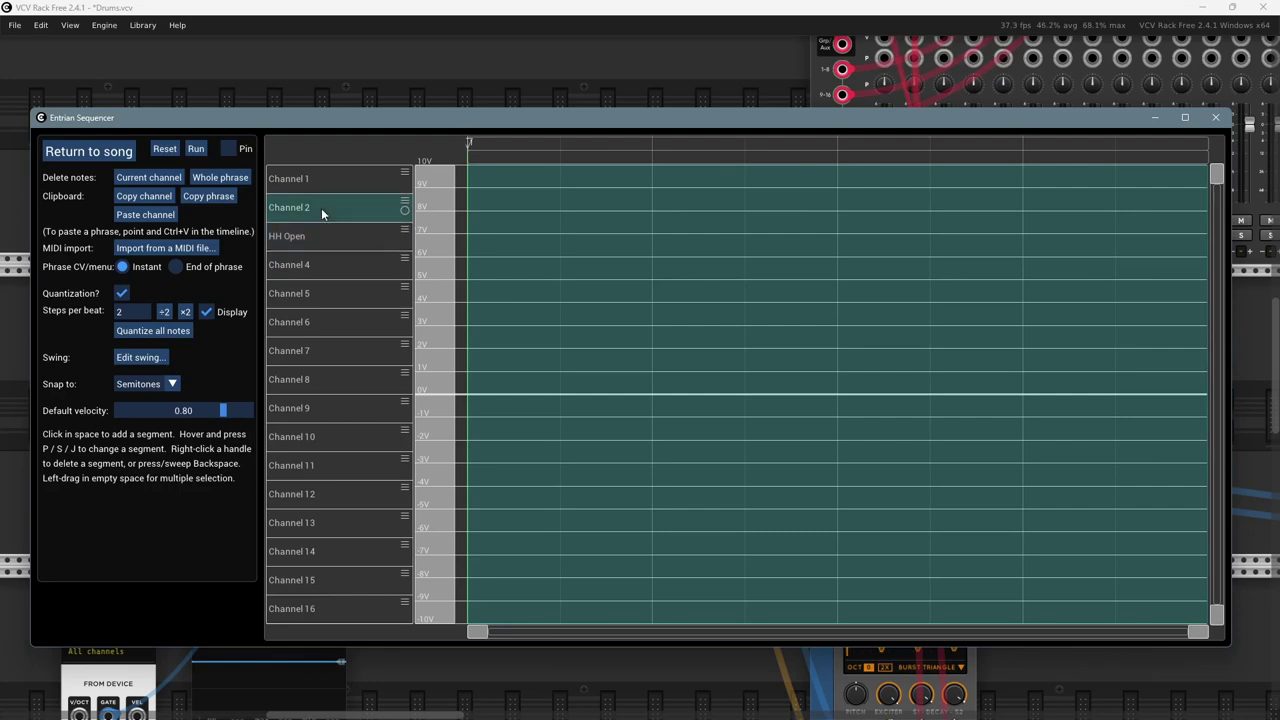
click(404, 206)
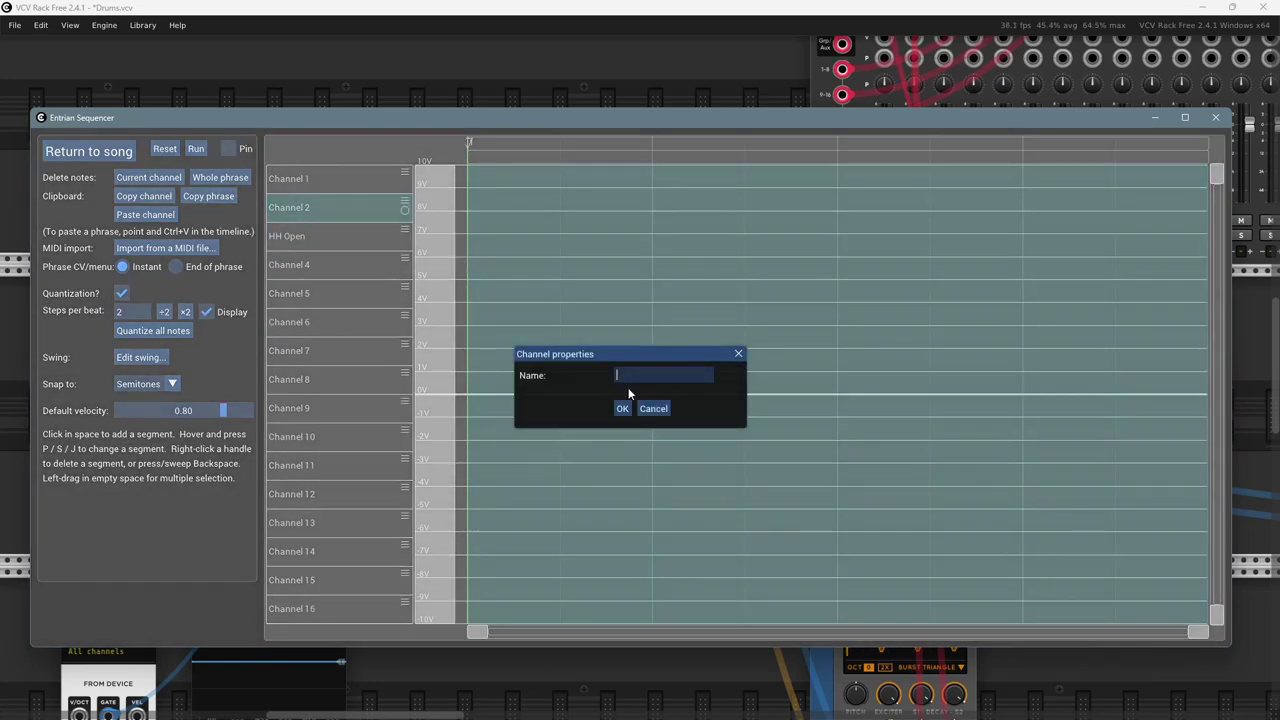
click(407, 209)
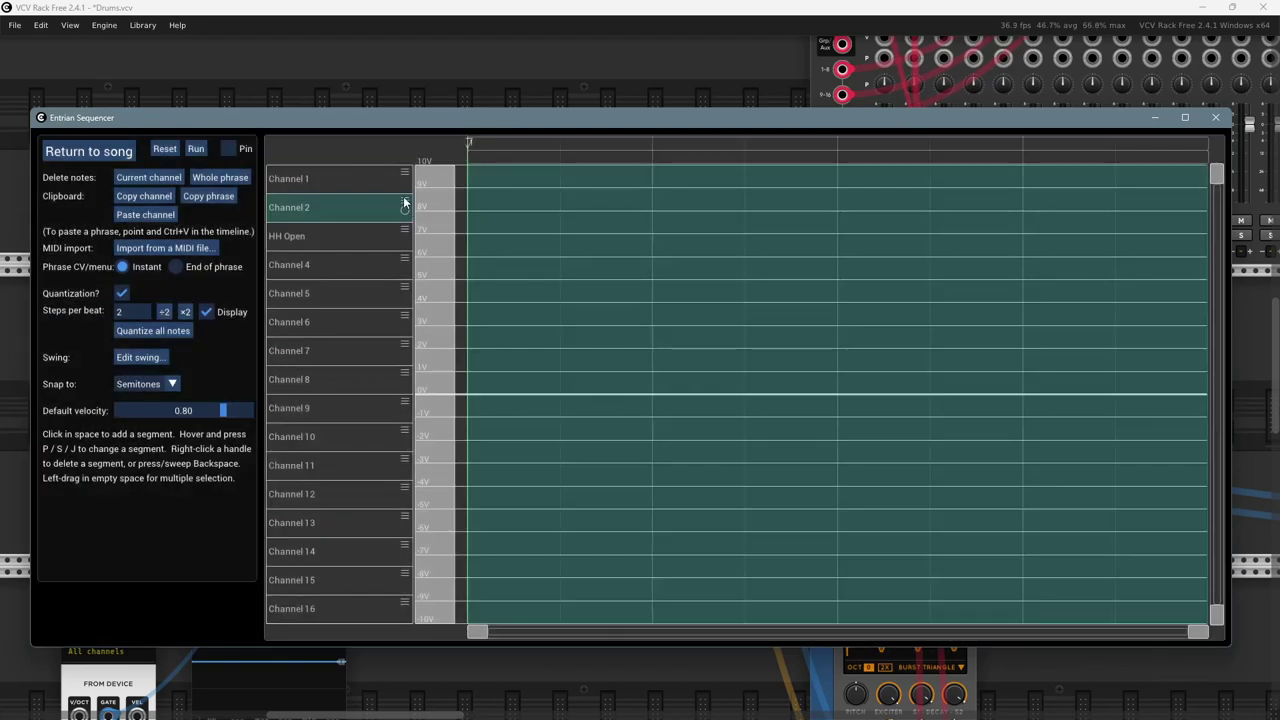
key(Escape)
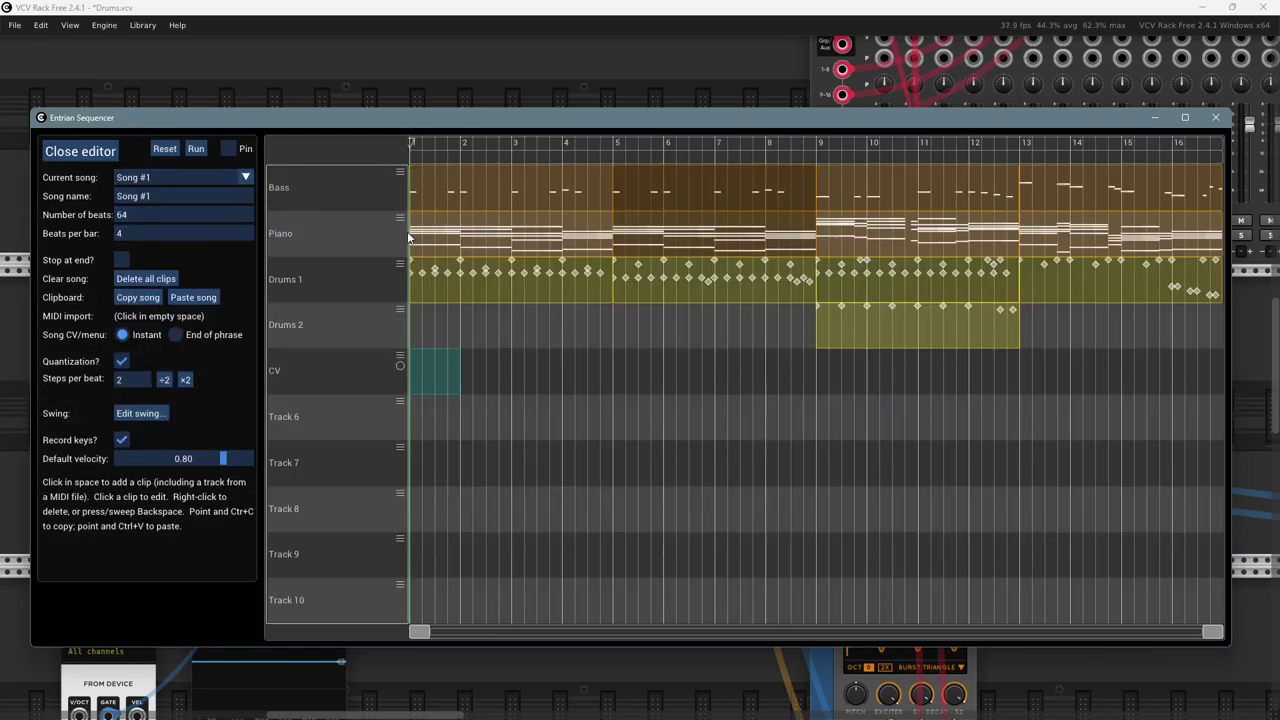
click(419, 370)
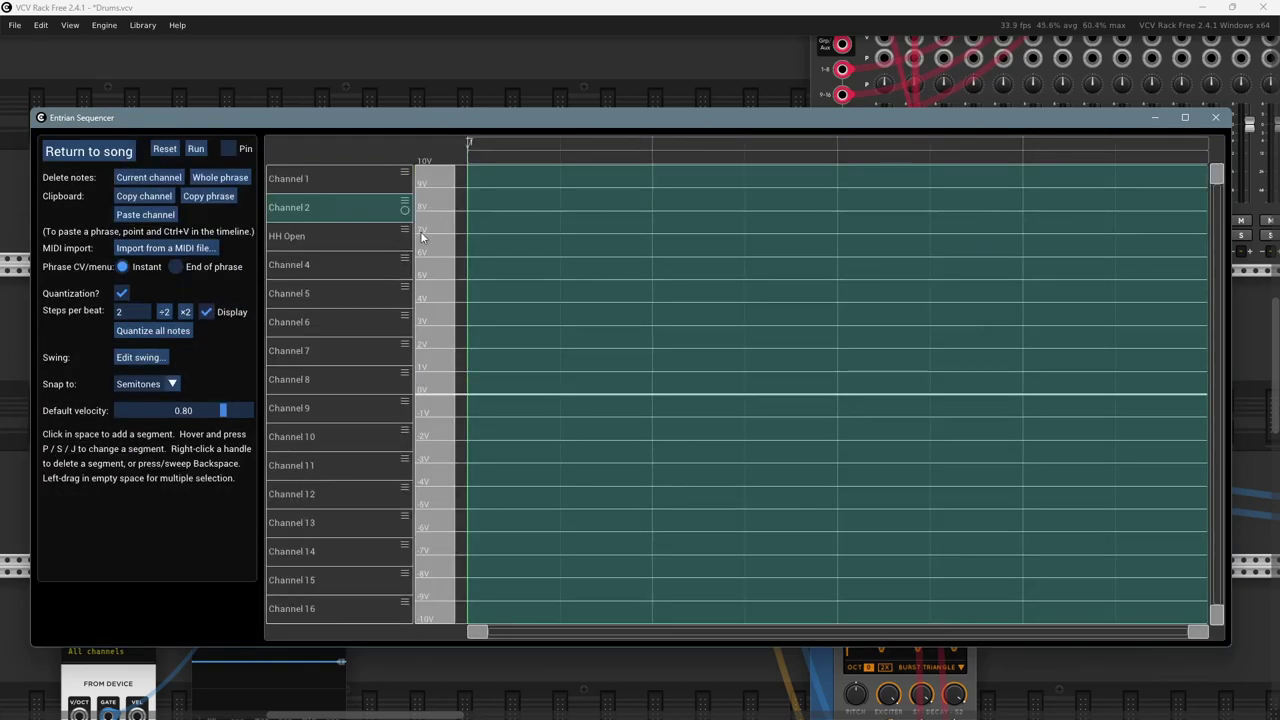
- Clear the custom name of the HH Open channel in its channel properties
click(405, 231)
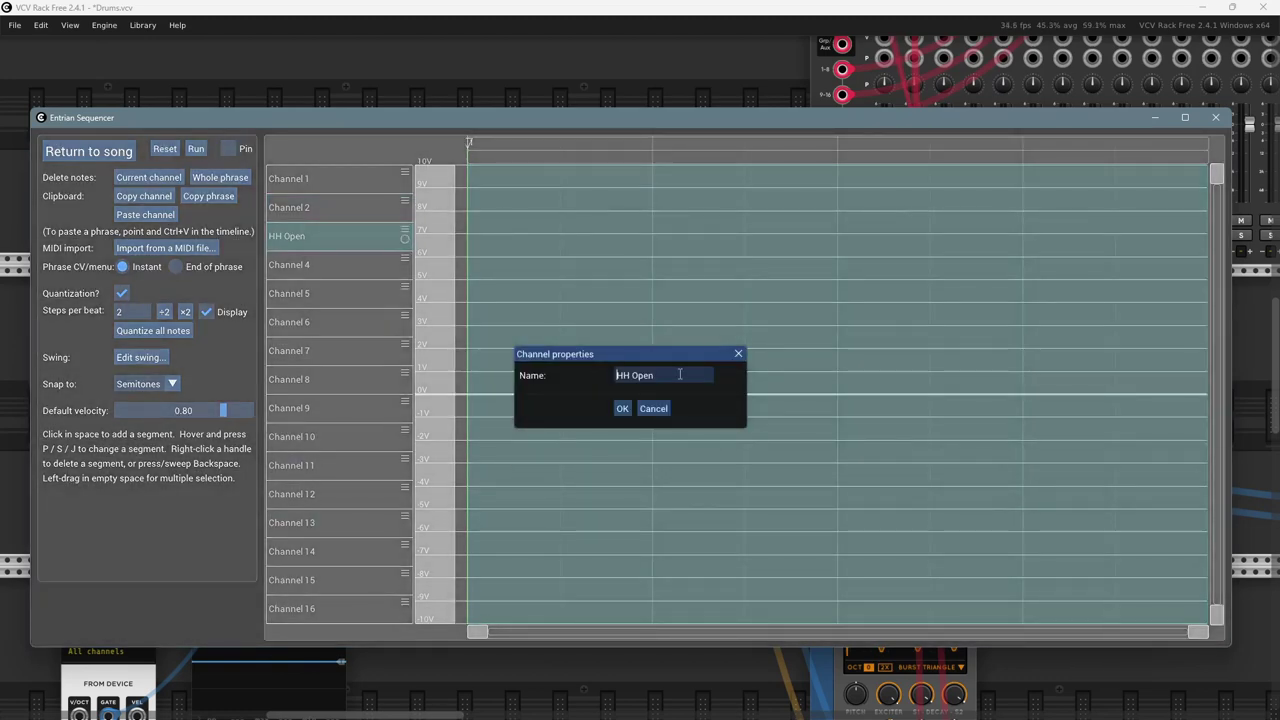
key(BackSpace)
click(626, 409)
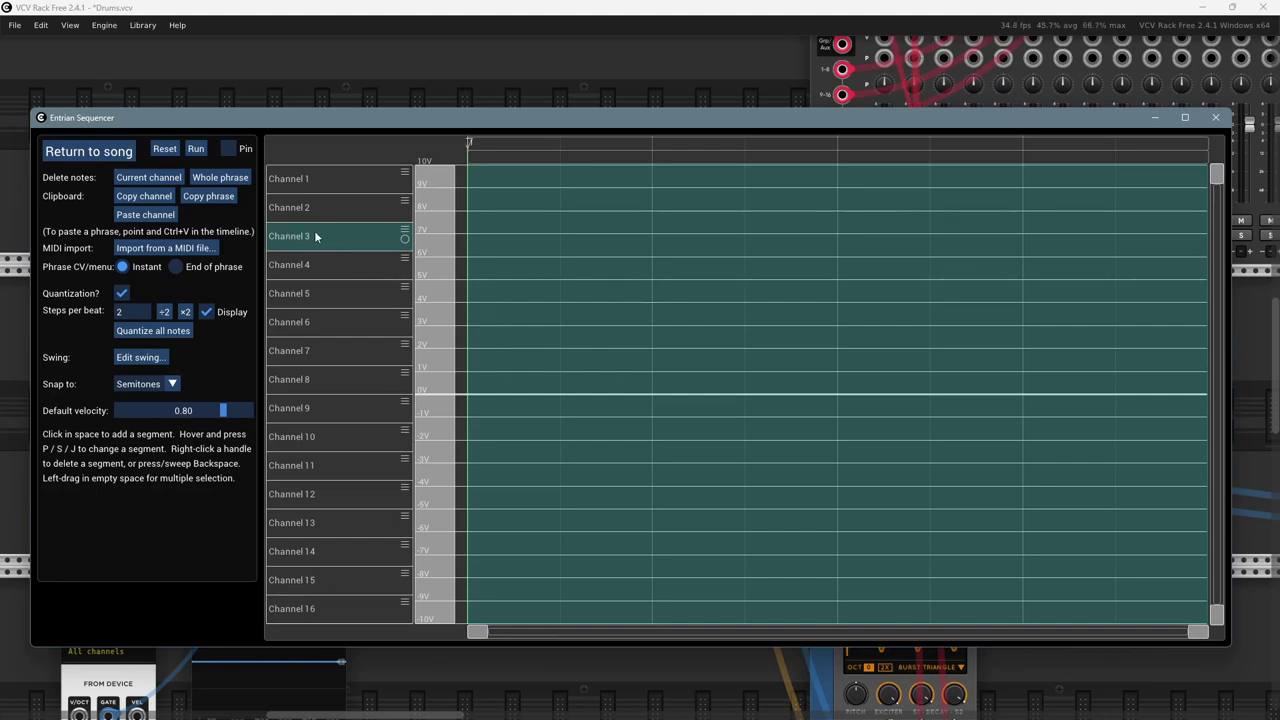
- Switch between several channels of the CV clip and leave Channel 1 selected
click(311, 184)
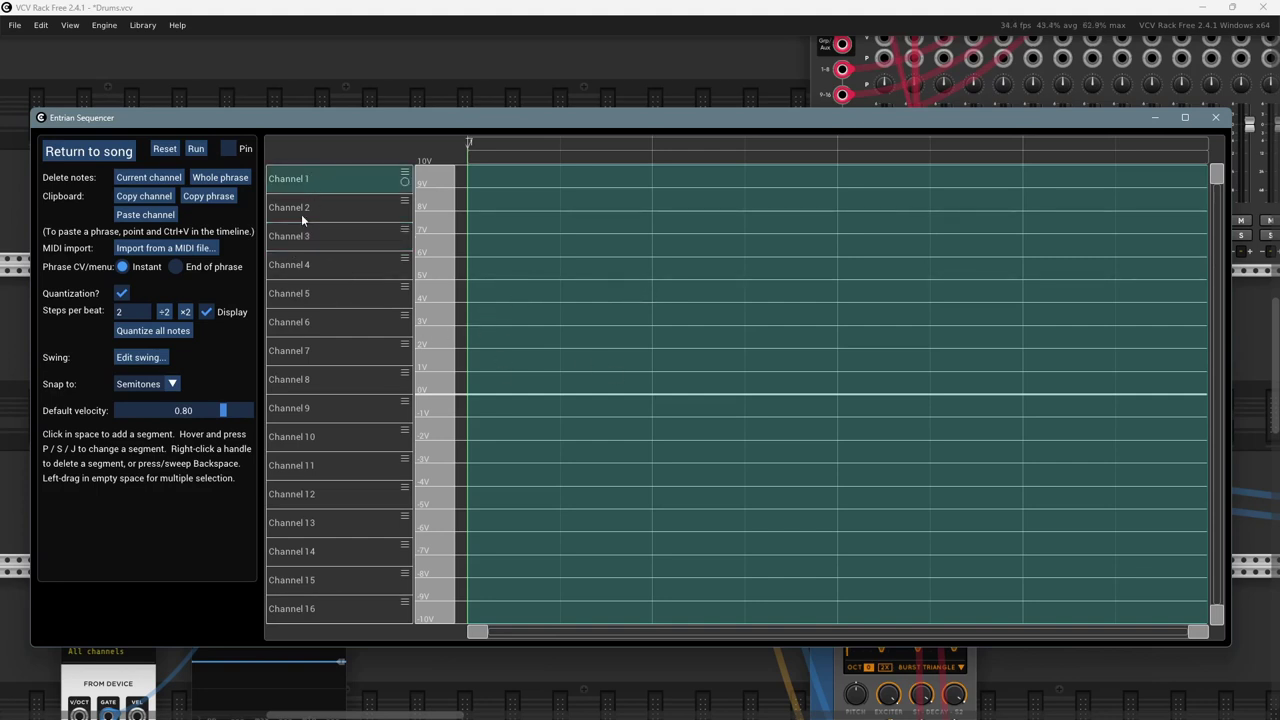
click(301, 214)
click(304, 357)
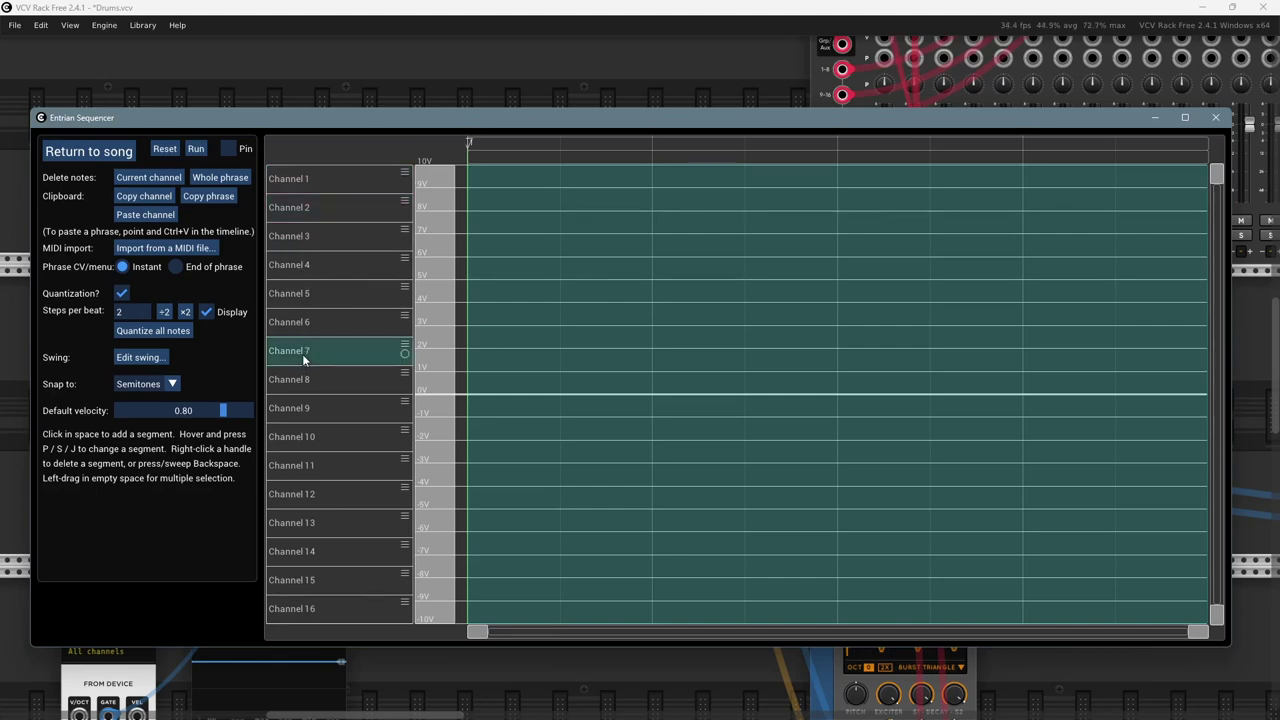
click(311, 180)
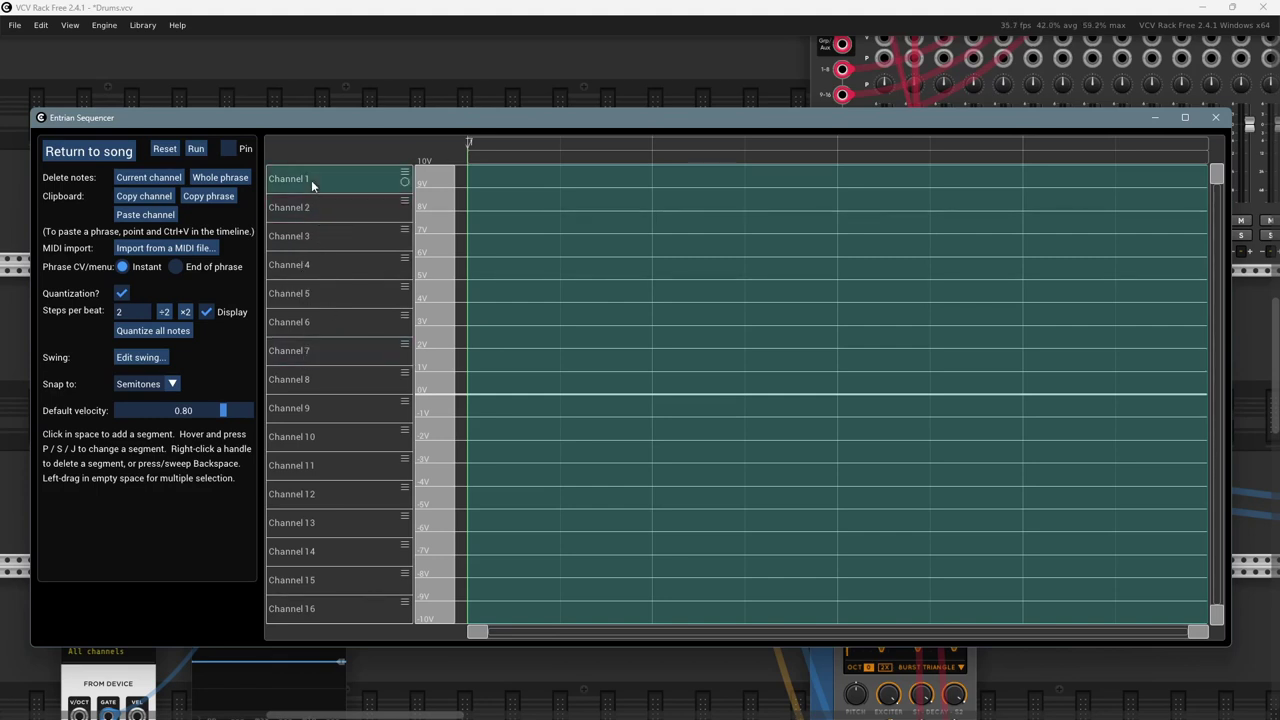
- Add a segment at the start of Channel 1, raise it to 10 V and set the playback position to the segment's middle
click(522, 199)
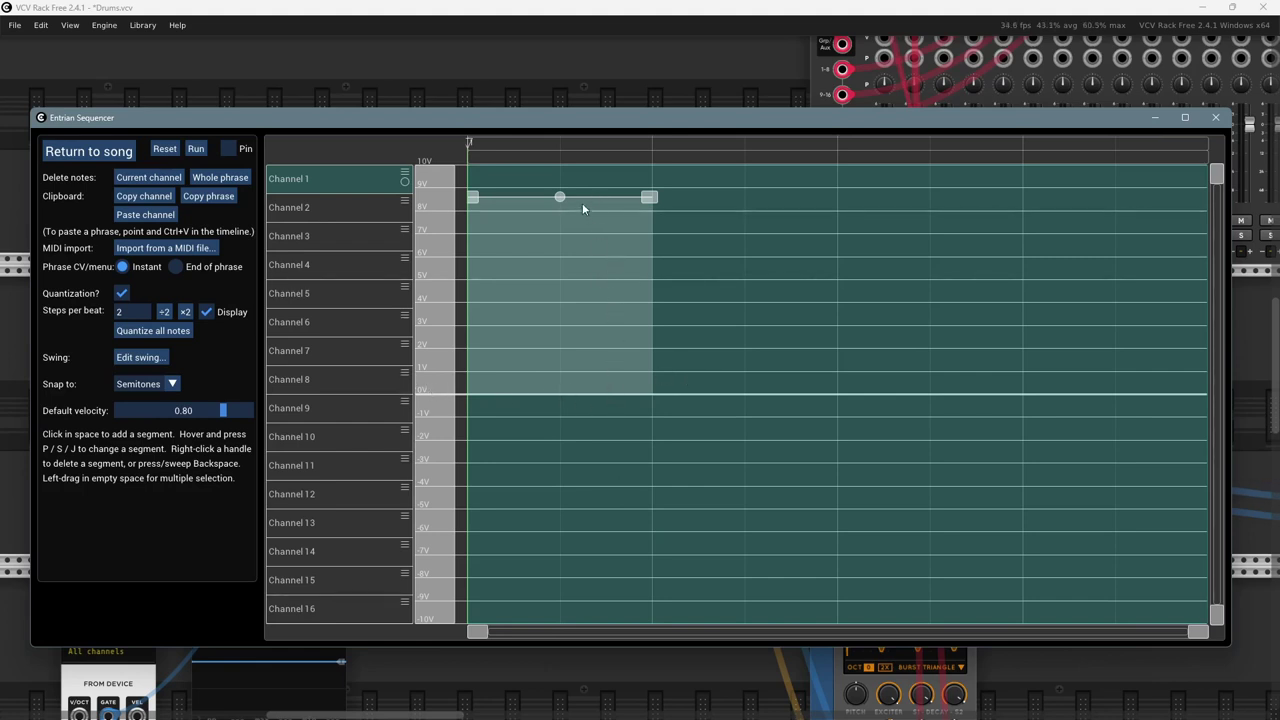
drag(560, 197, 555, 165)
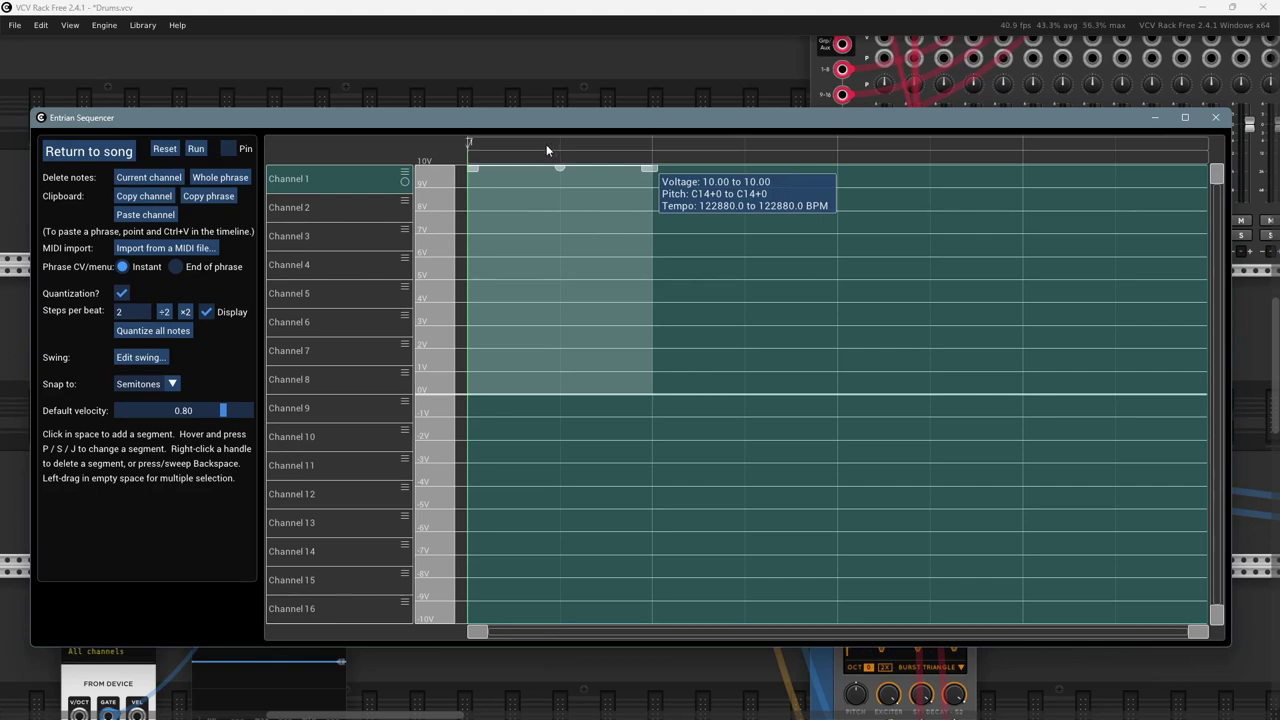
click(546, 146)
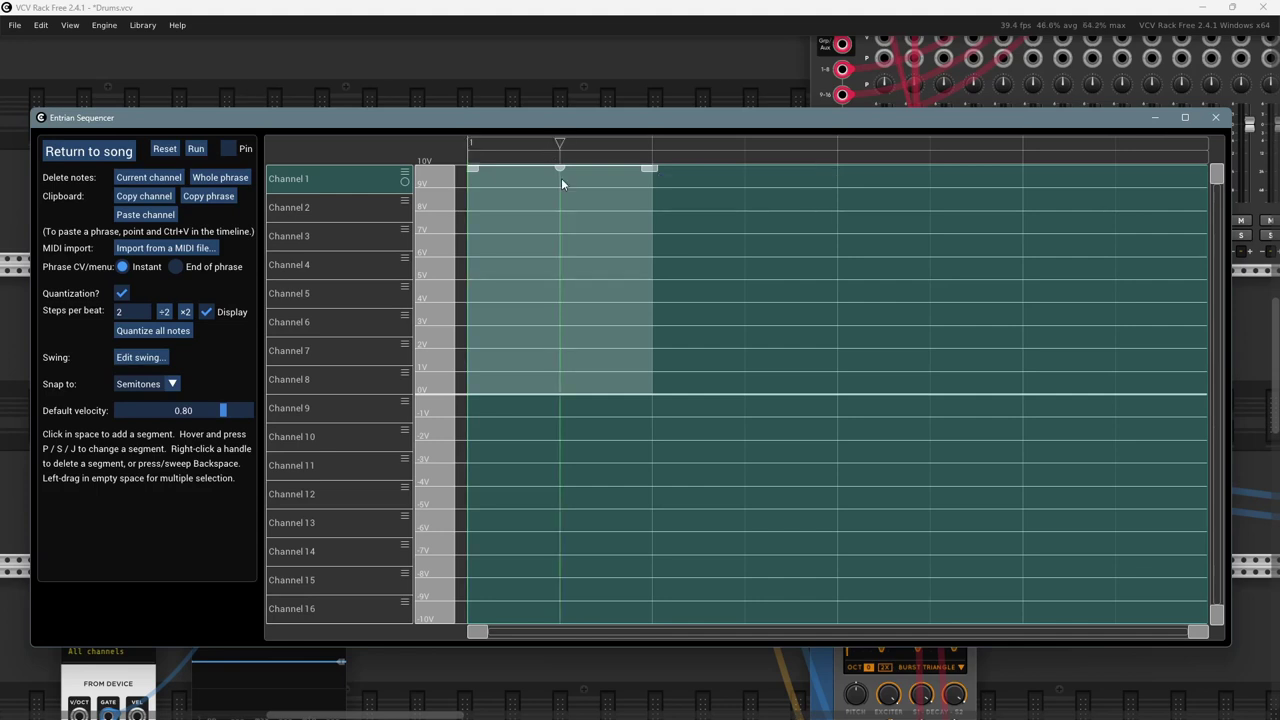
drag(558, 168, 558, 136)
mouse_move(559, 165)
mouse_down()
mouse_move(559, 180)
mouse_move(559, 167)
mouse_up()
mouse_move(559, 166)
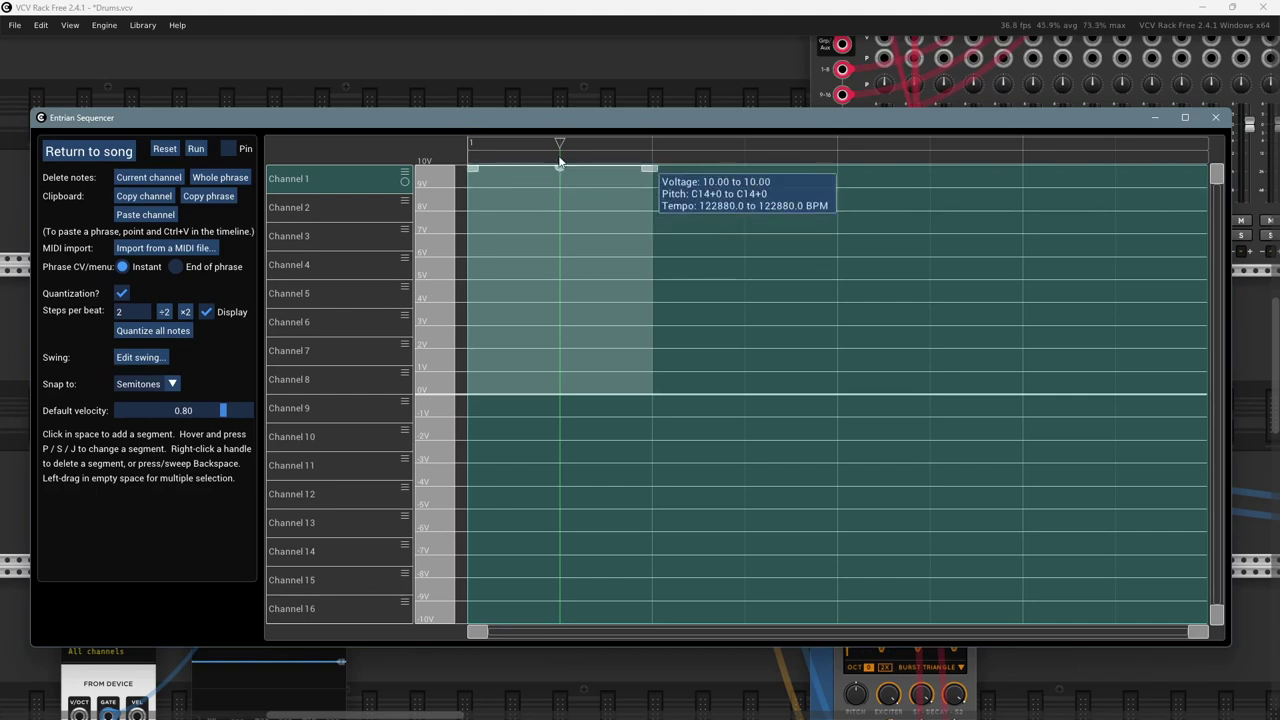
- Try several voltages for the Channel 1 segment: 9 V, 10 V, 8 V, 2.92 V, 4 V and 4.08 V
drag(559, 164, 563, 189)
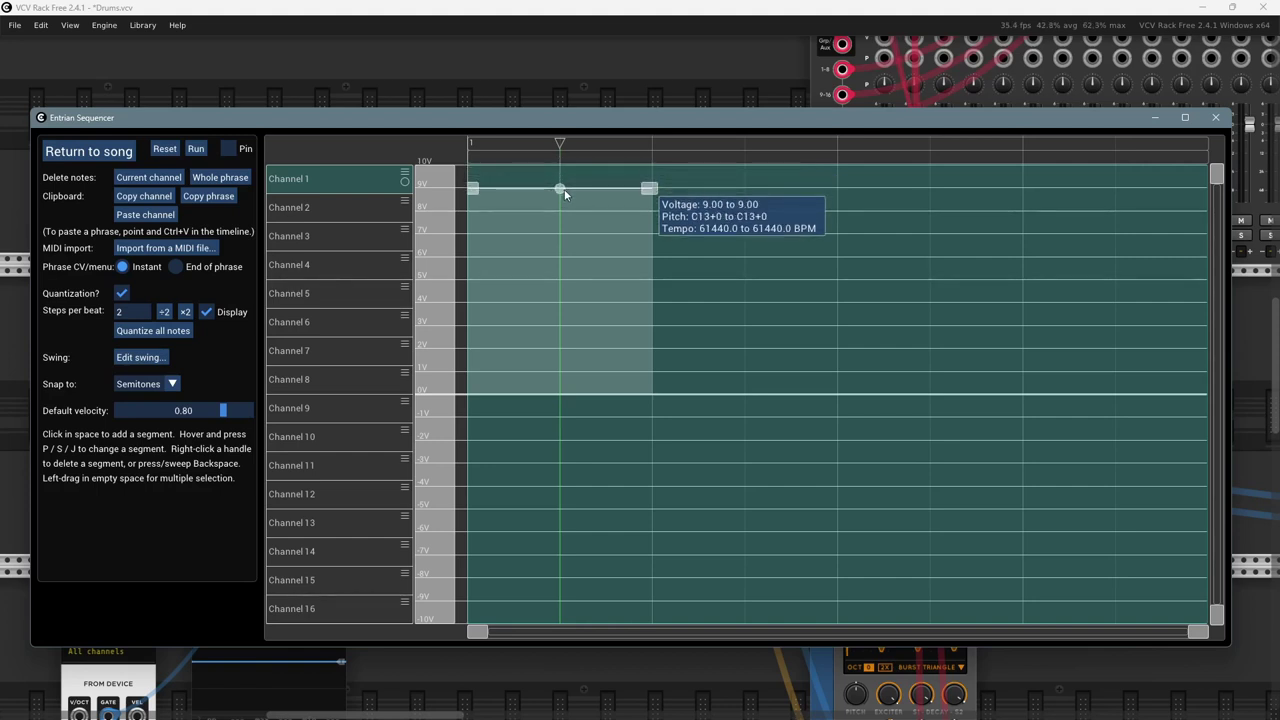
drag(564, 189, 568, 155)
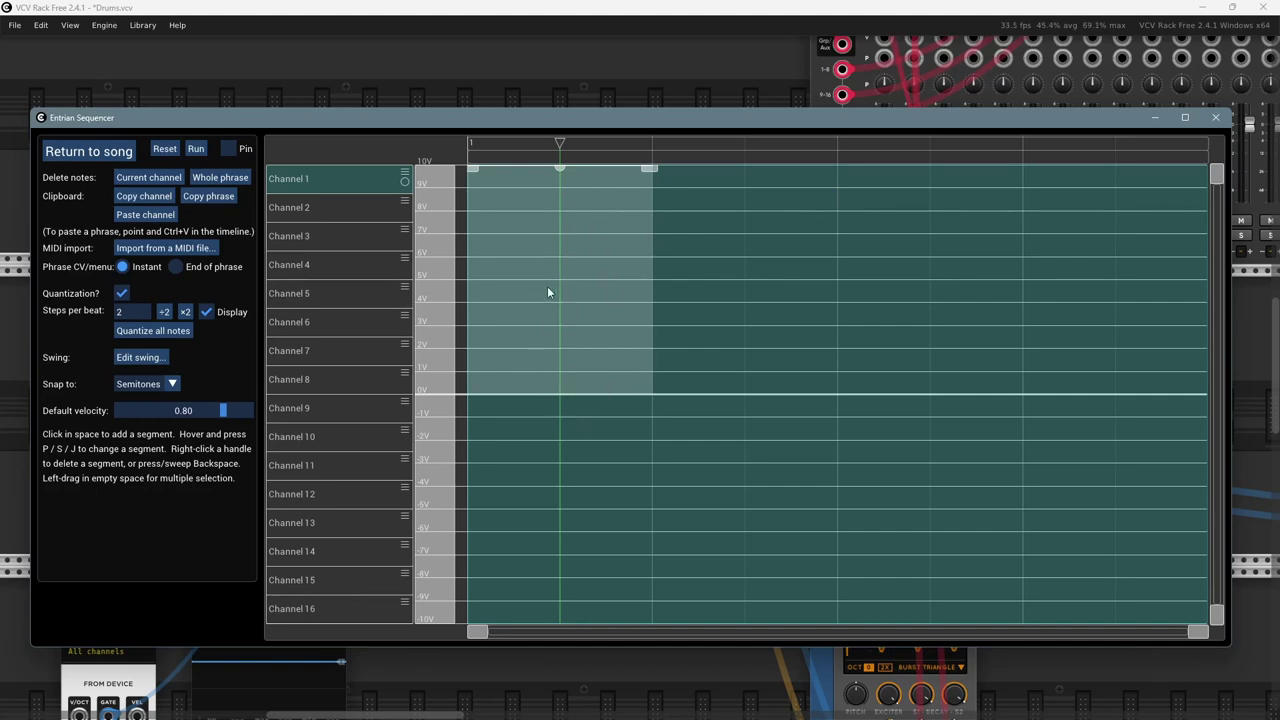
drag(559, 172, 561, 214)
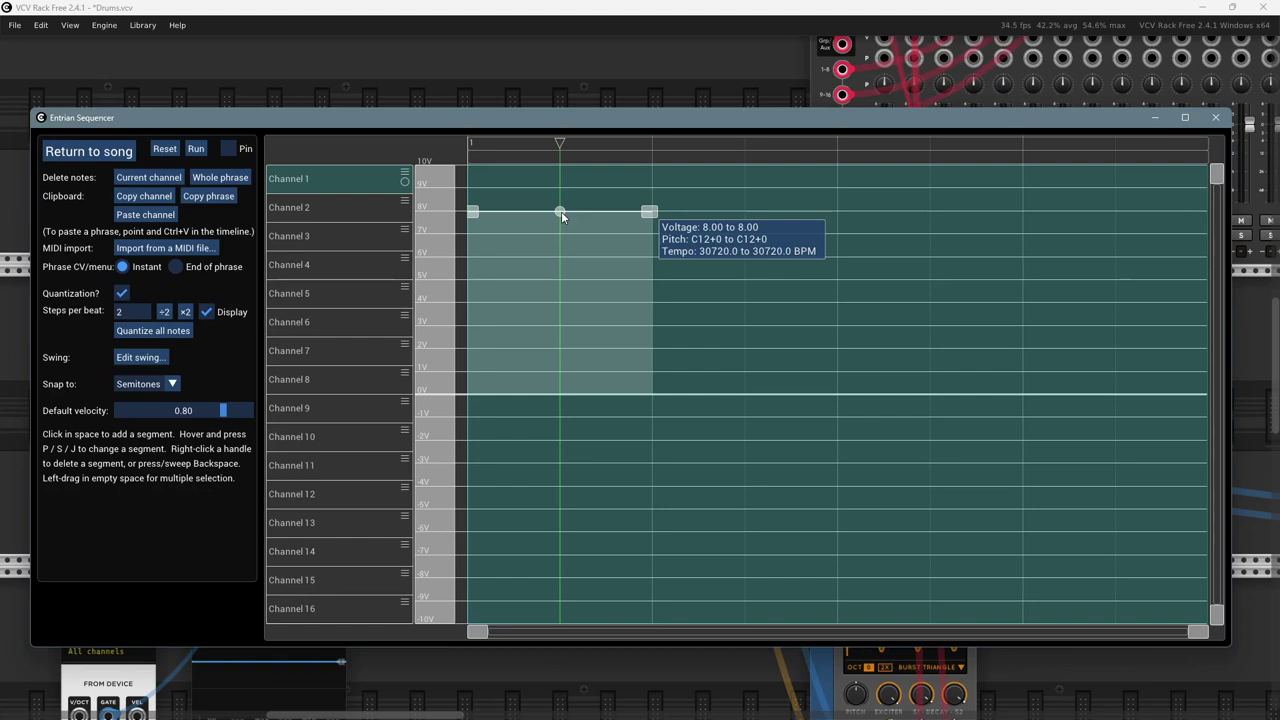
drag(561, 212, 572, 327)
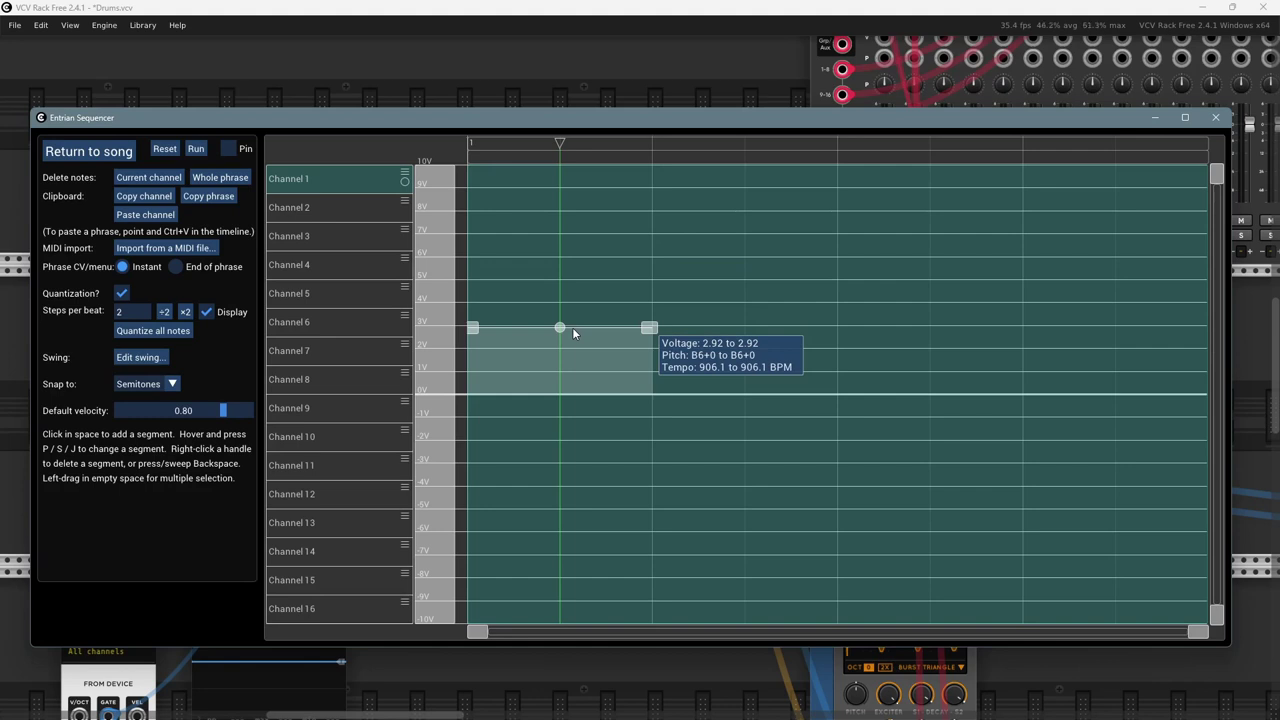
drag(572, 327, 580, 303)
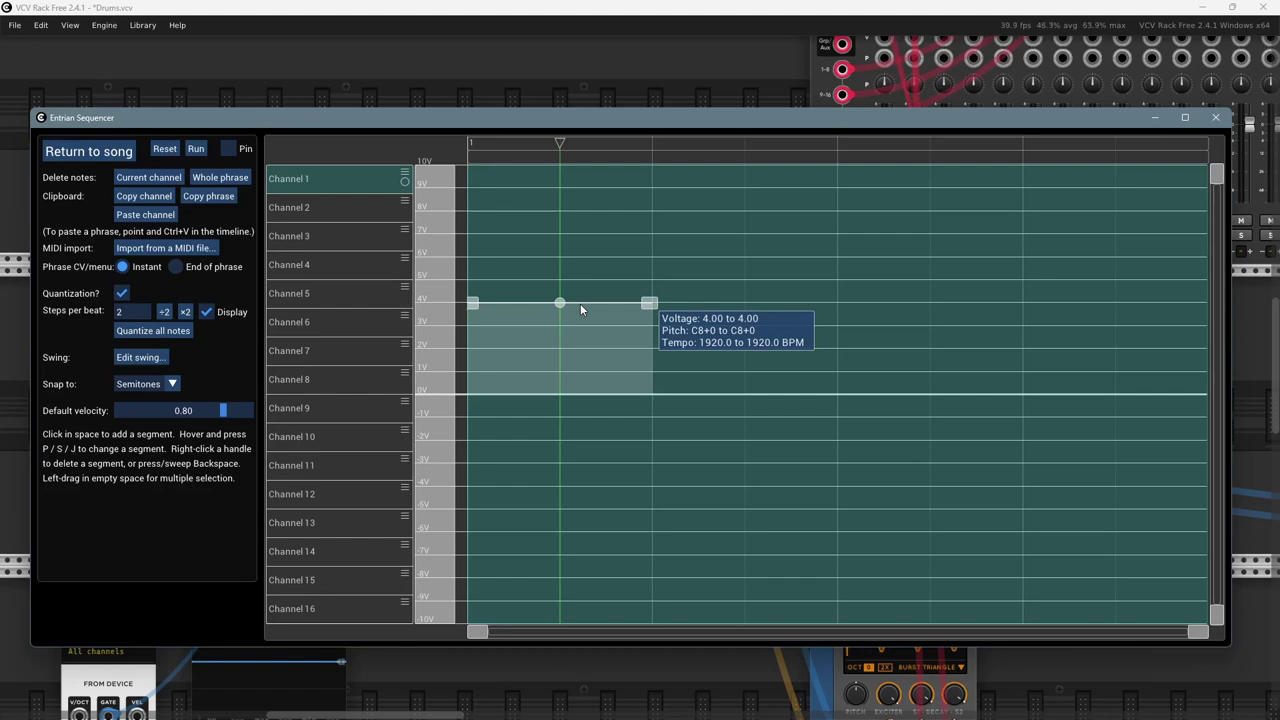
drag(580, 303, 578, 301)
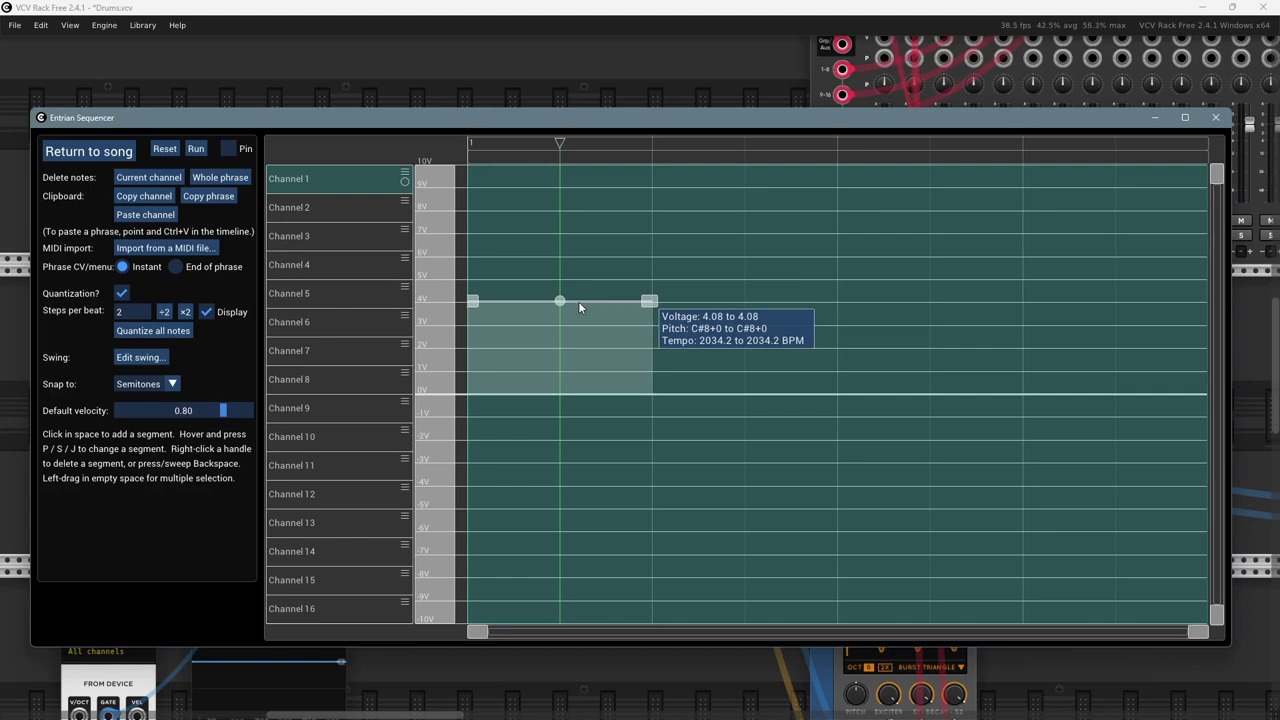
- Shift the Channel 1 segment one grid division later and set its level to about 4 V
drag(579, 302, 536, 232)
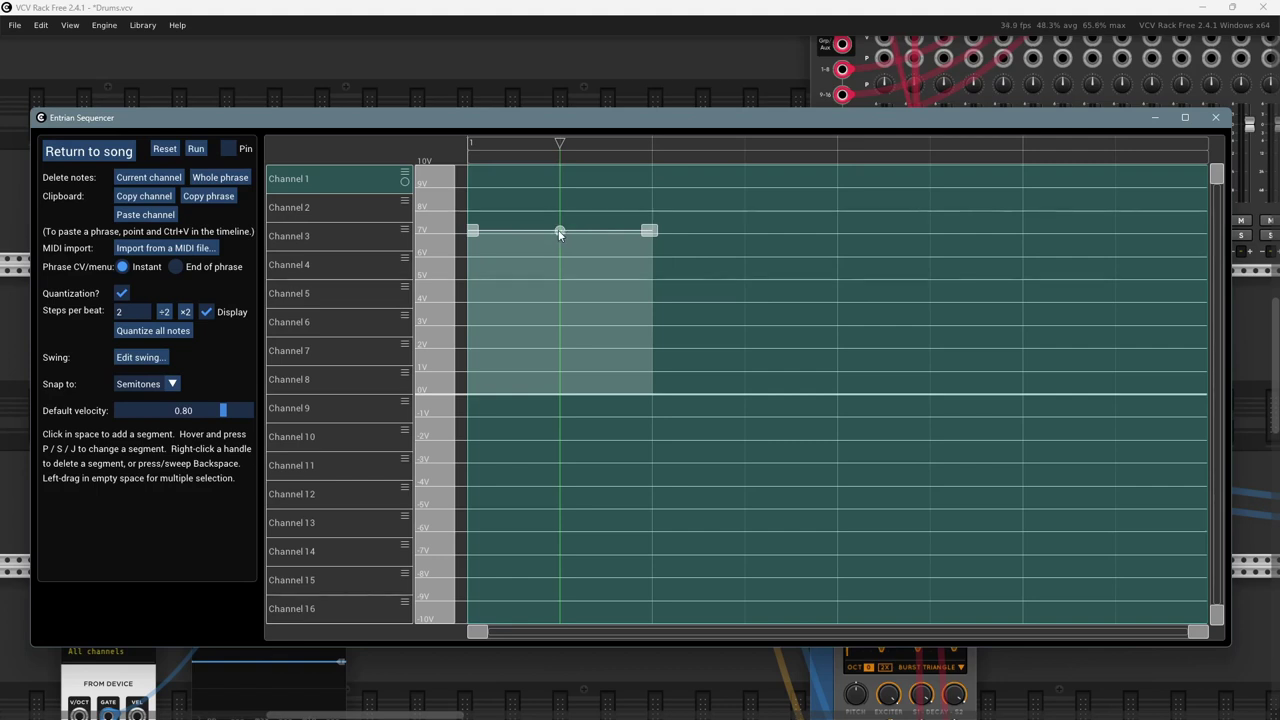
drag(554, 232, 669, 232)
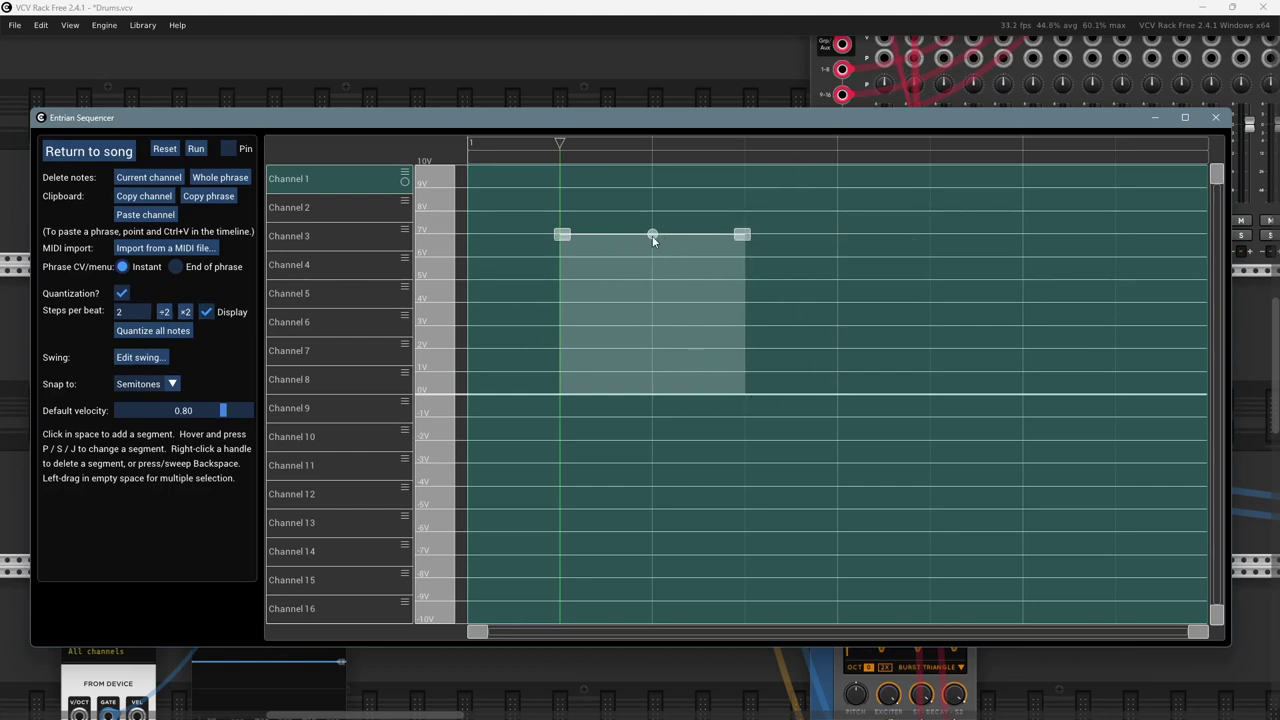
drag(653, 240, 645, 302)
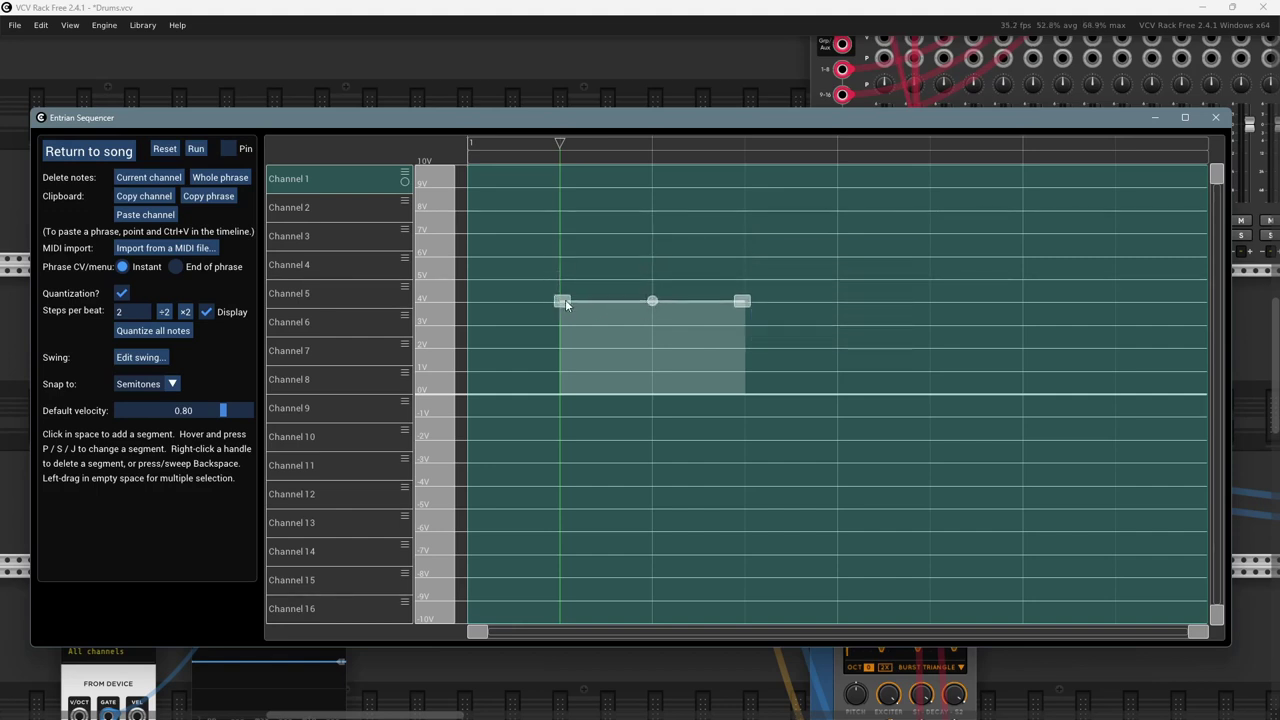
- Reshape the Channel 1 segment into a ramp spanning the whole clip, from 0 V at the start to 4 V at the end
drag(556, 302, 476, 399)
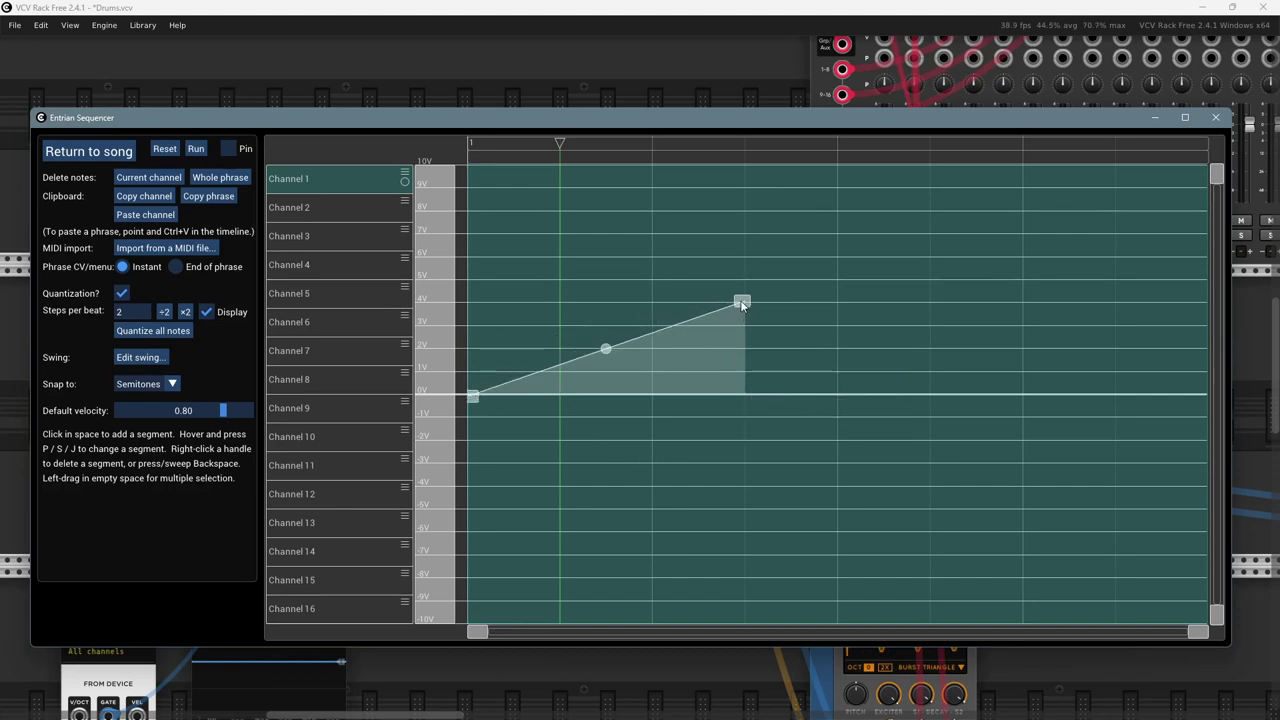
drag(742, 309, 1208, 170)
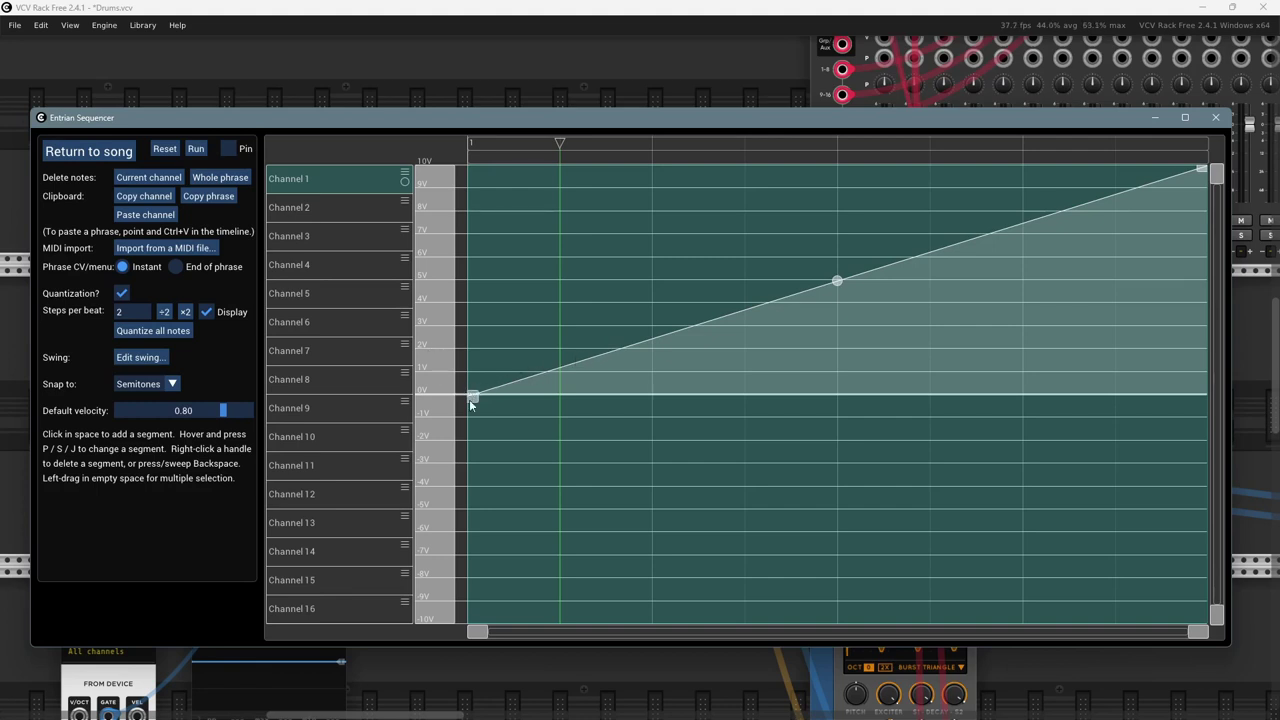
mouse_move(471, 396)
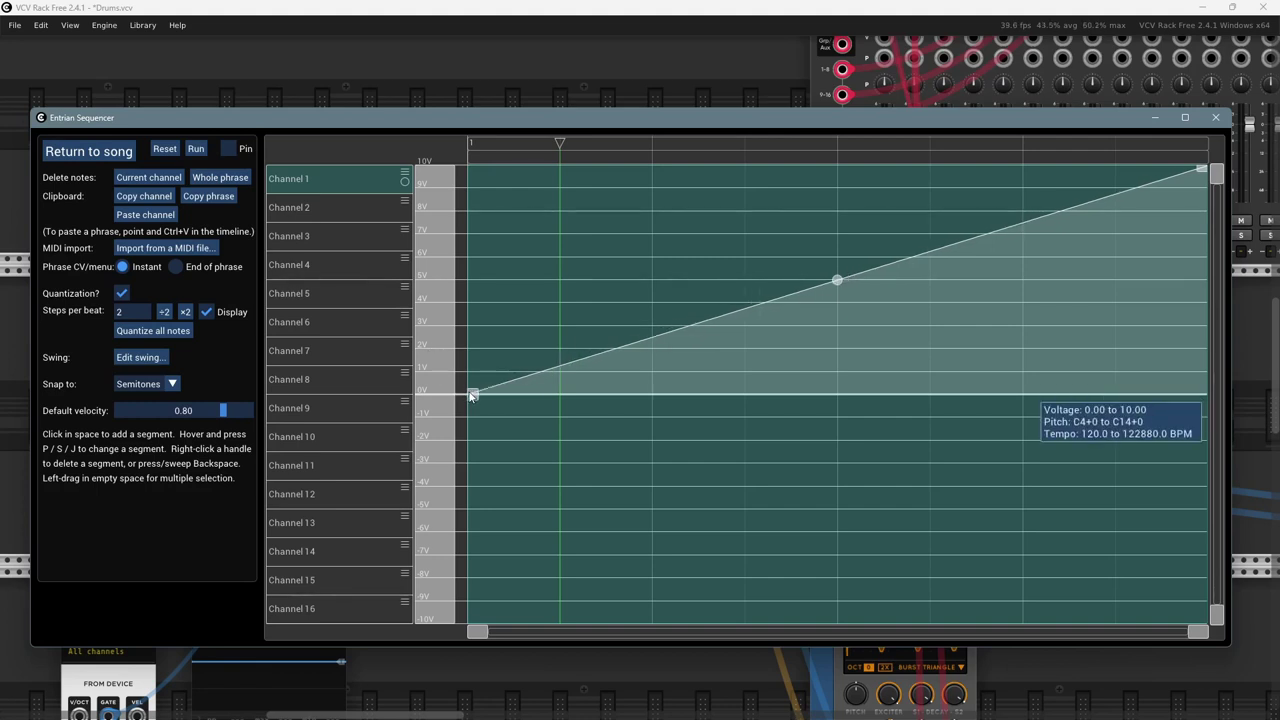
drag(472, 395, 464, 395)
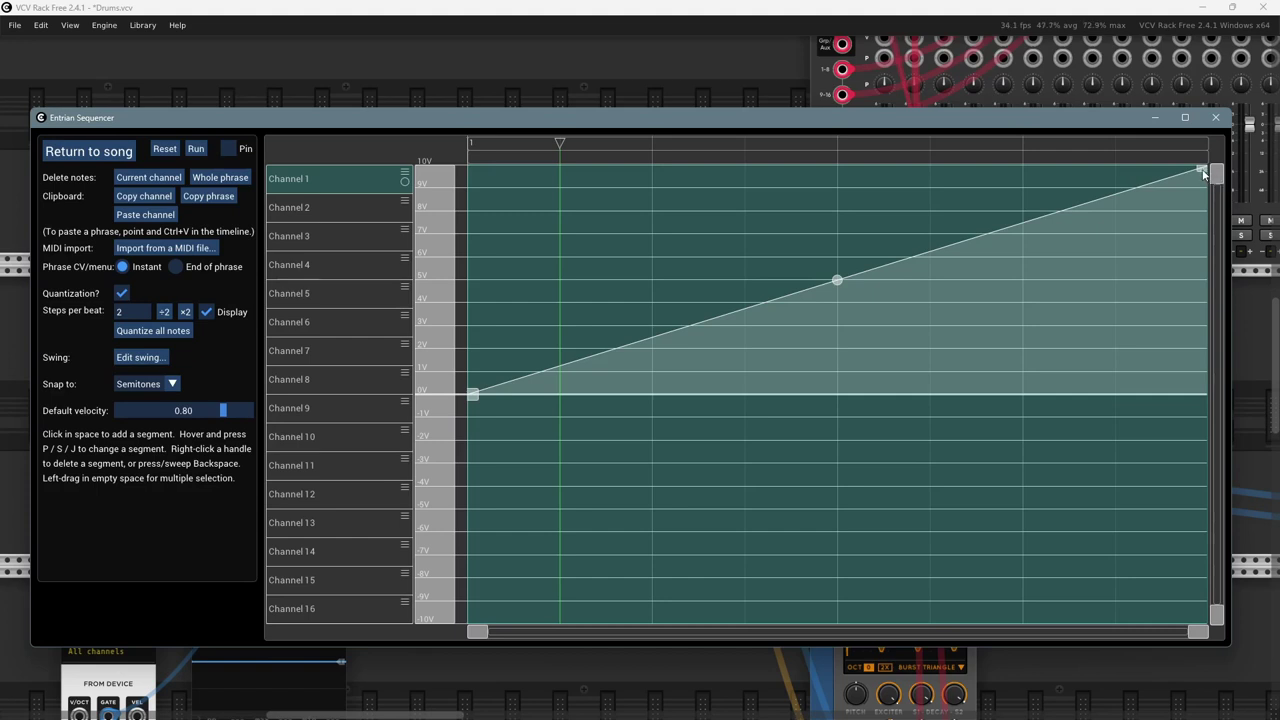
drag(1203, 173, 1191, 302)
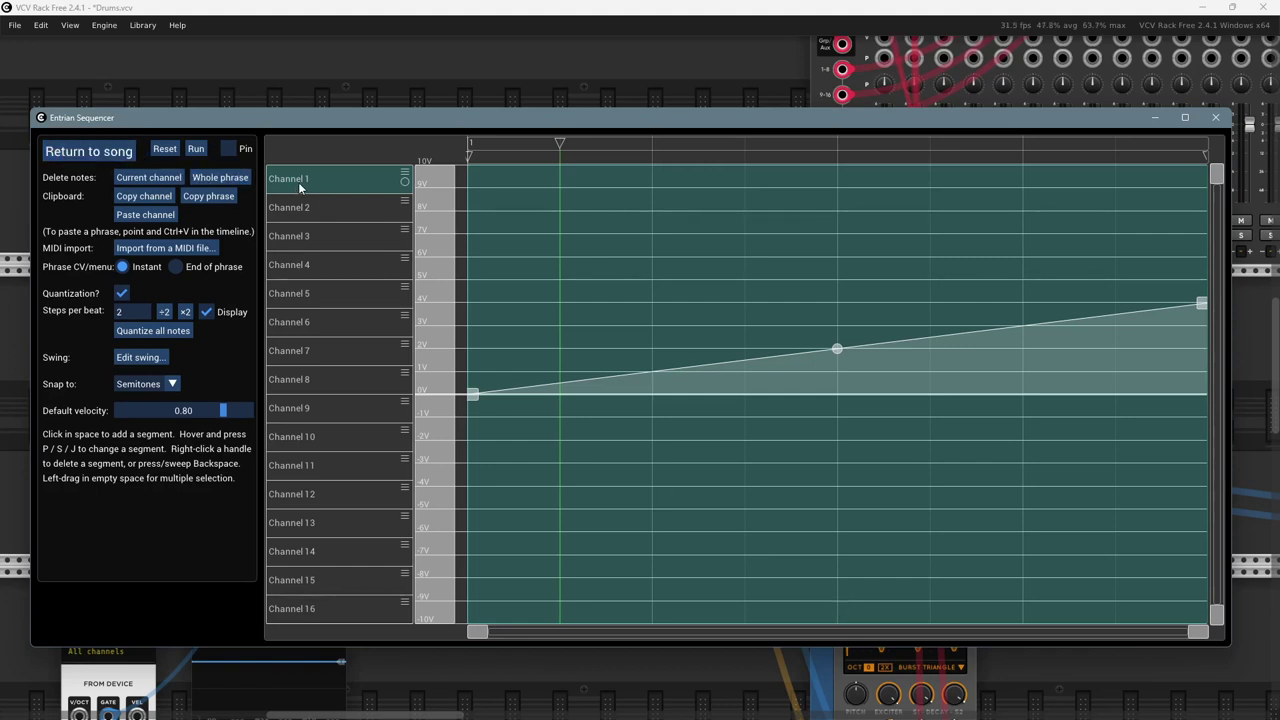
- Return from the CV clip to the song and close the sequencer editor
click(89, 152)
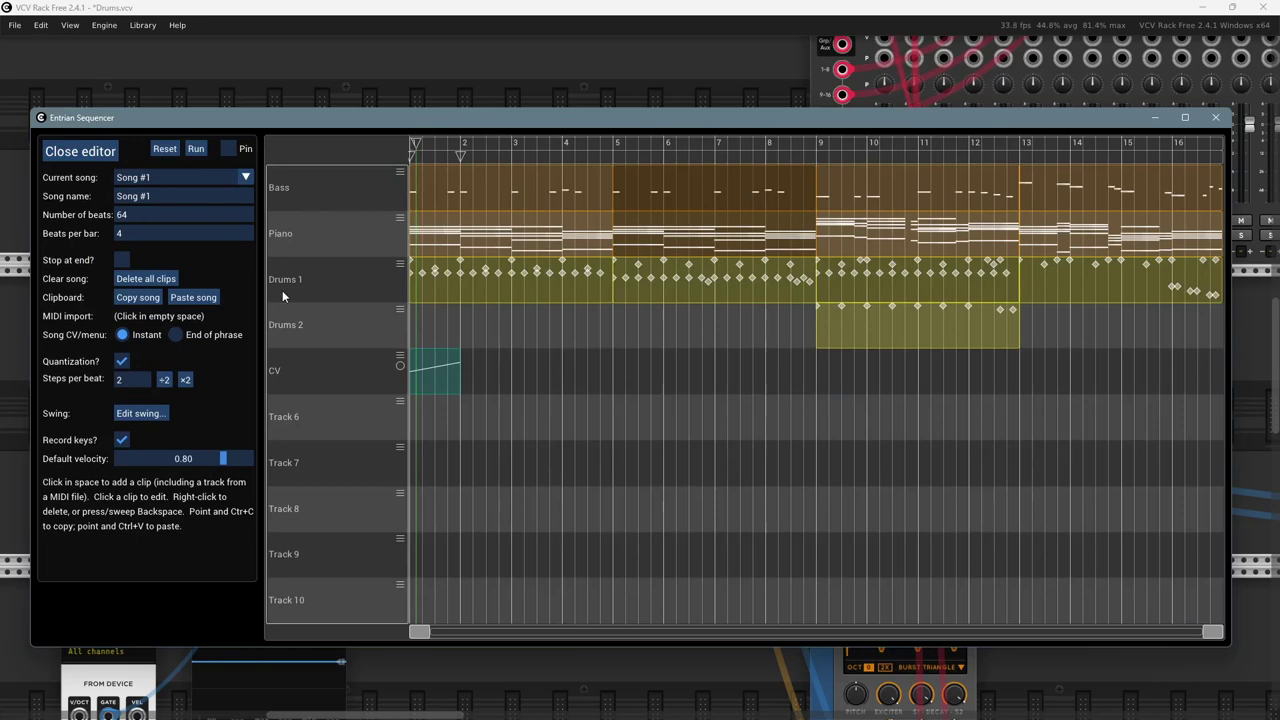
click(95, 153)
scroll(609, 628, down, 3)
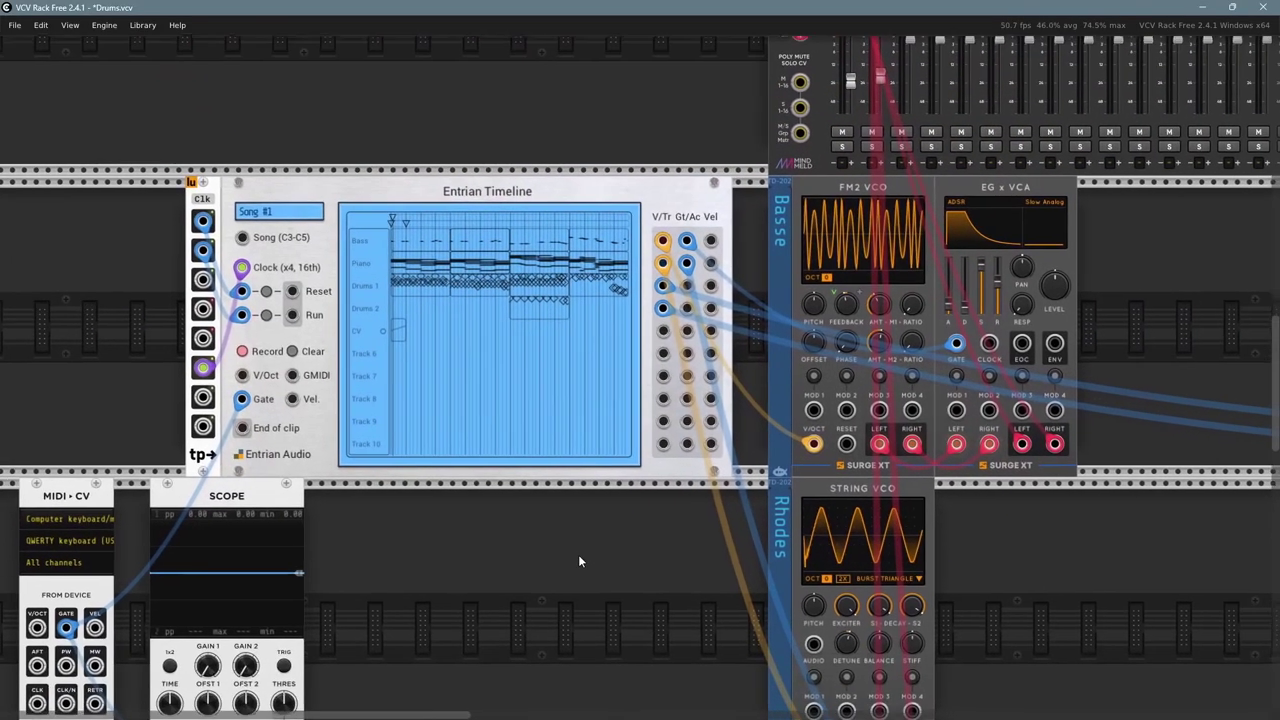
scroll(593, 564, up, 1)
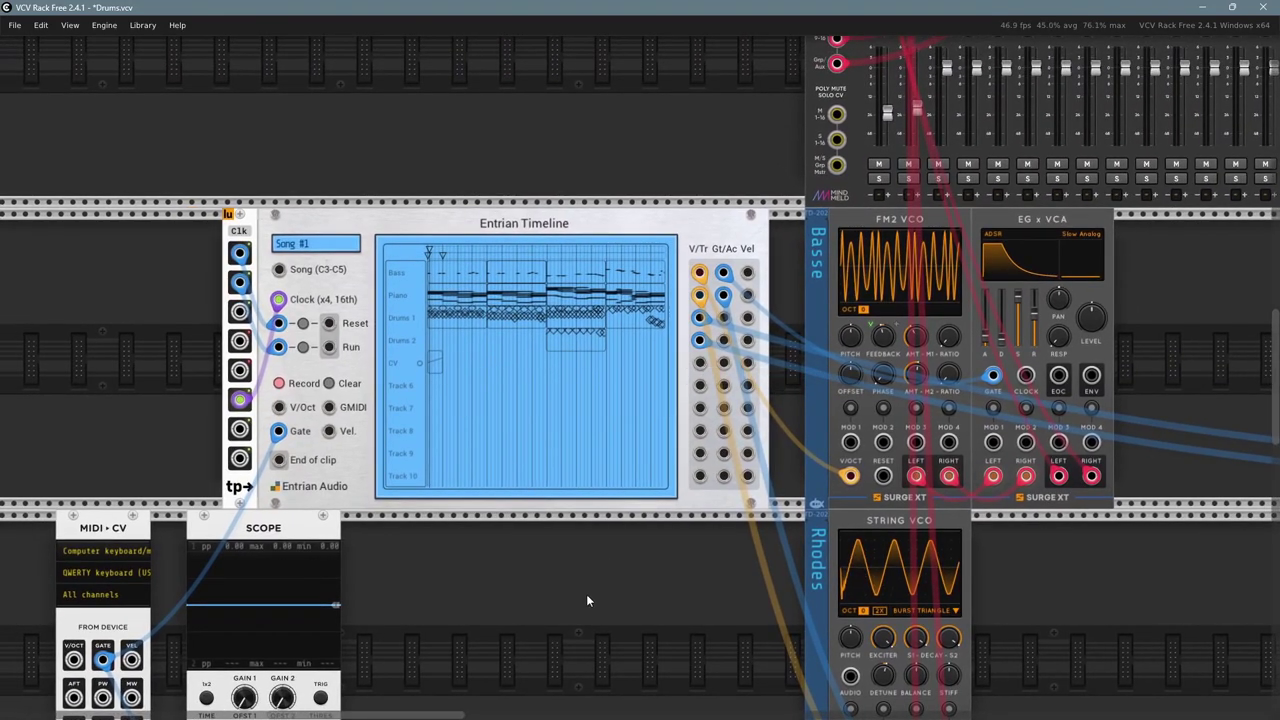
drag(586, 594, 699, 449)
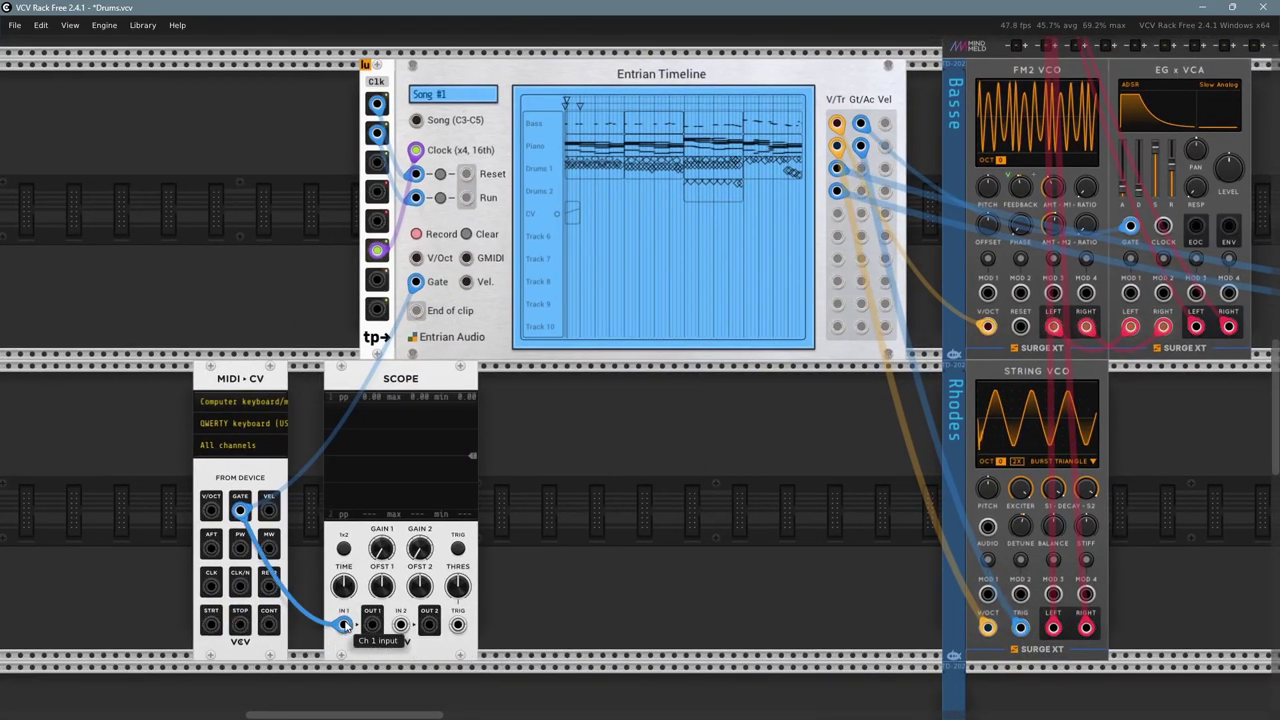
drag(343, 624, 600, 334)
scroll(596, 414, right, 8)
scroll(596, 414, up, 4)
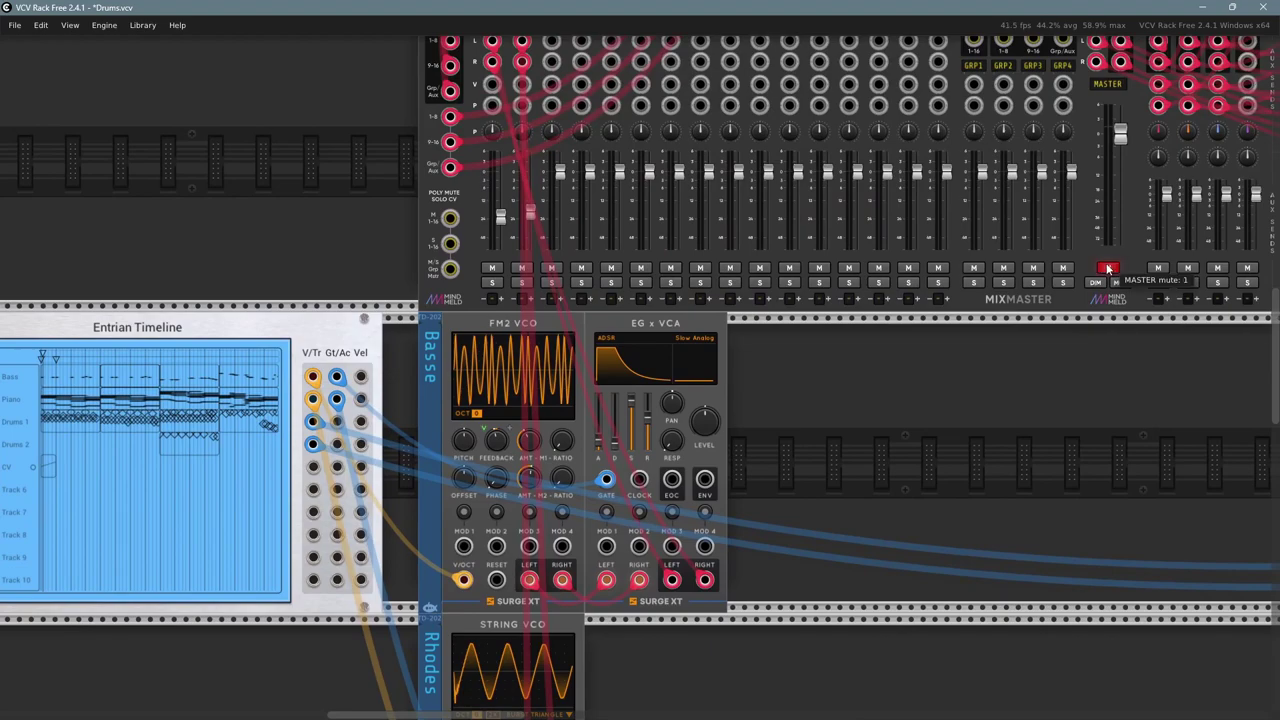
- Mute the Drums master channel in the drum section's MixMaster
scroll(1102, 357, down, 4)
scroll(567, 421, right, 10)
scroll(567, 421, up, 2)
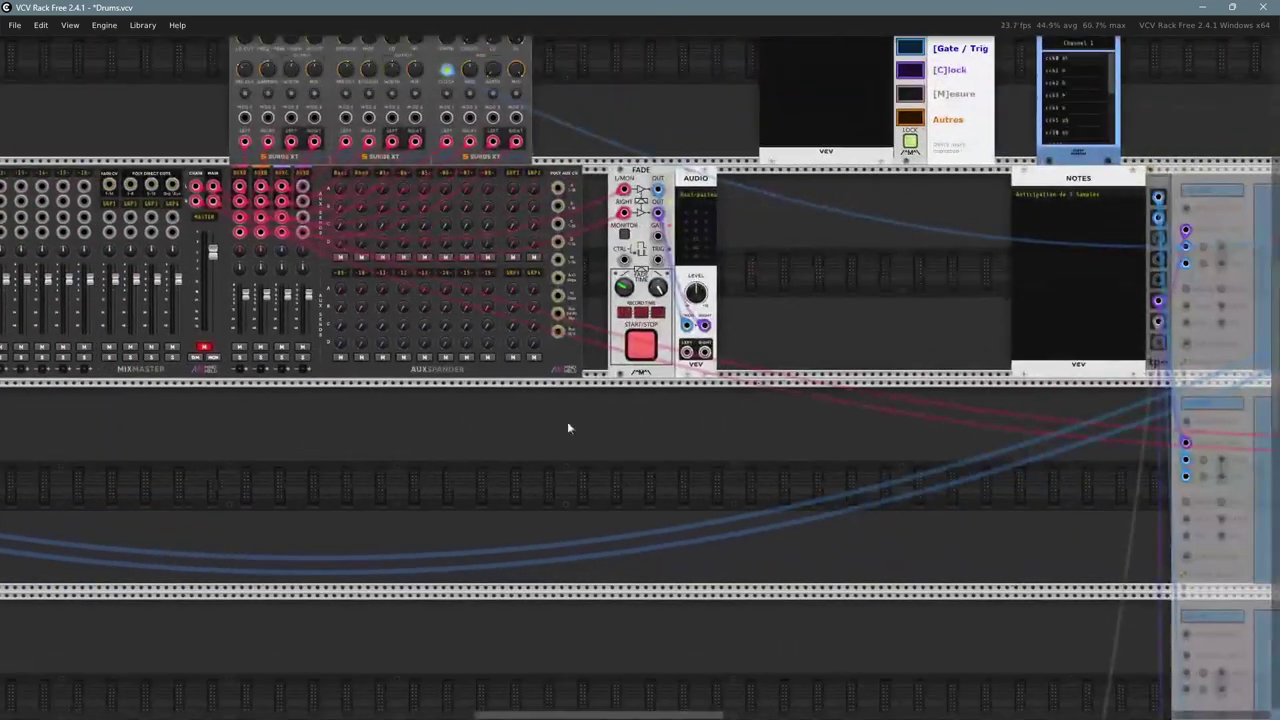
scroll(627, 333, right, 12)
scroll(627, 333, up, 1)
scroll(1102, 335, right, 12)
scroll(1102, 335, up, 2)
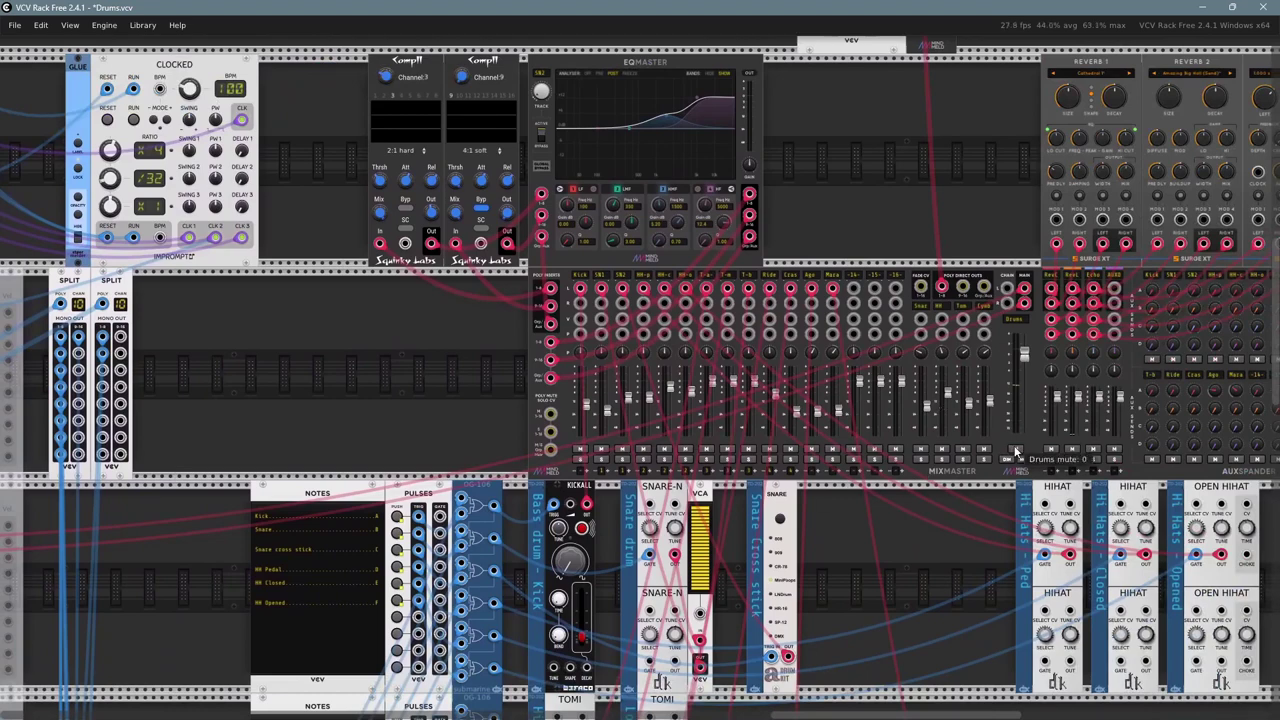
- Start playback of the patch with the Manual Gate module labelled Start
scroll(390, 412, down, 2)
scroll(390, 412, right, 20)
scroll(1166, 283, left, 15)
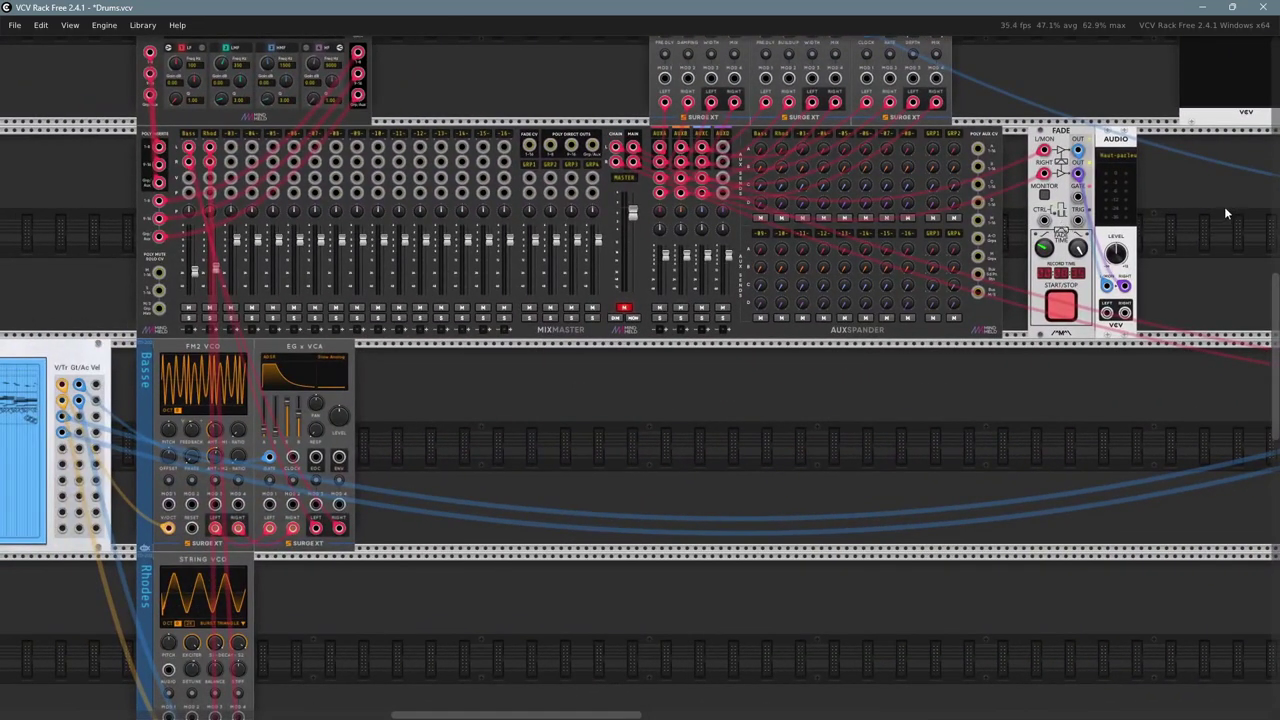
scroll(1224, 206, up, 3)
scroll(1224, 206, right, 15)
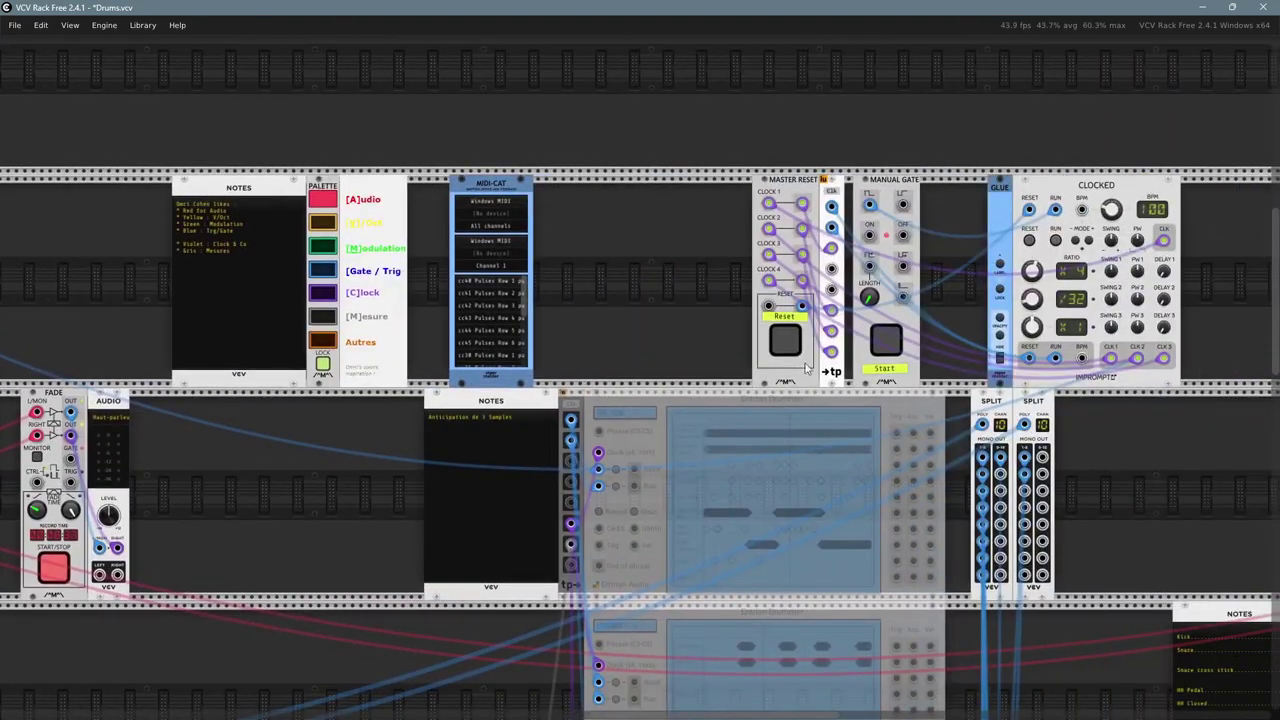
scroll(349, 528, left, 12)
scroll(349, 528, down, 3)
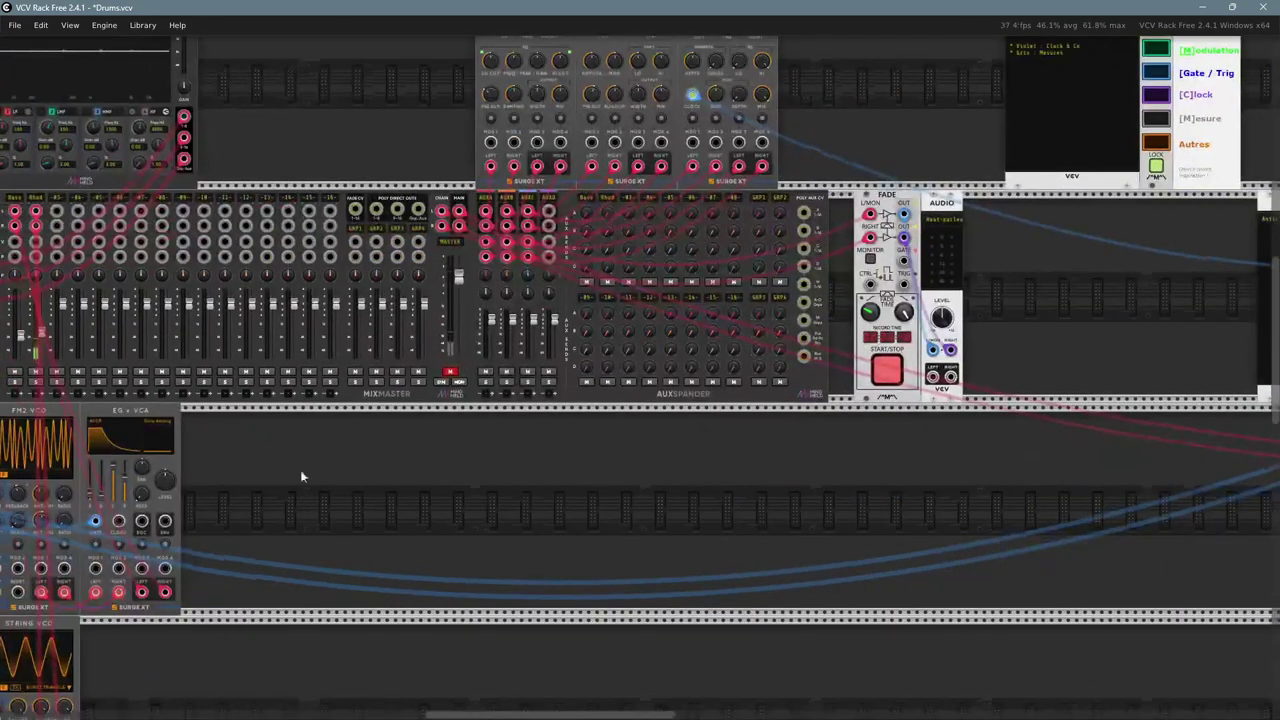
- Move the Scope module along its row to sit beneath the Entrian Timeline's track outputs
scroll(300, 477, left, 10)
scroll(300, 477, down, 1)
scroll(958, 370, down, 1)
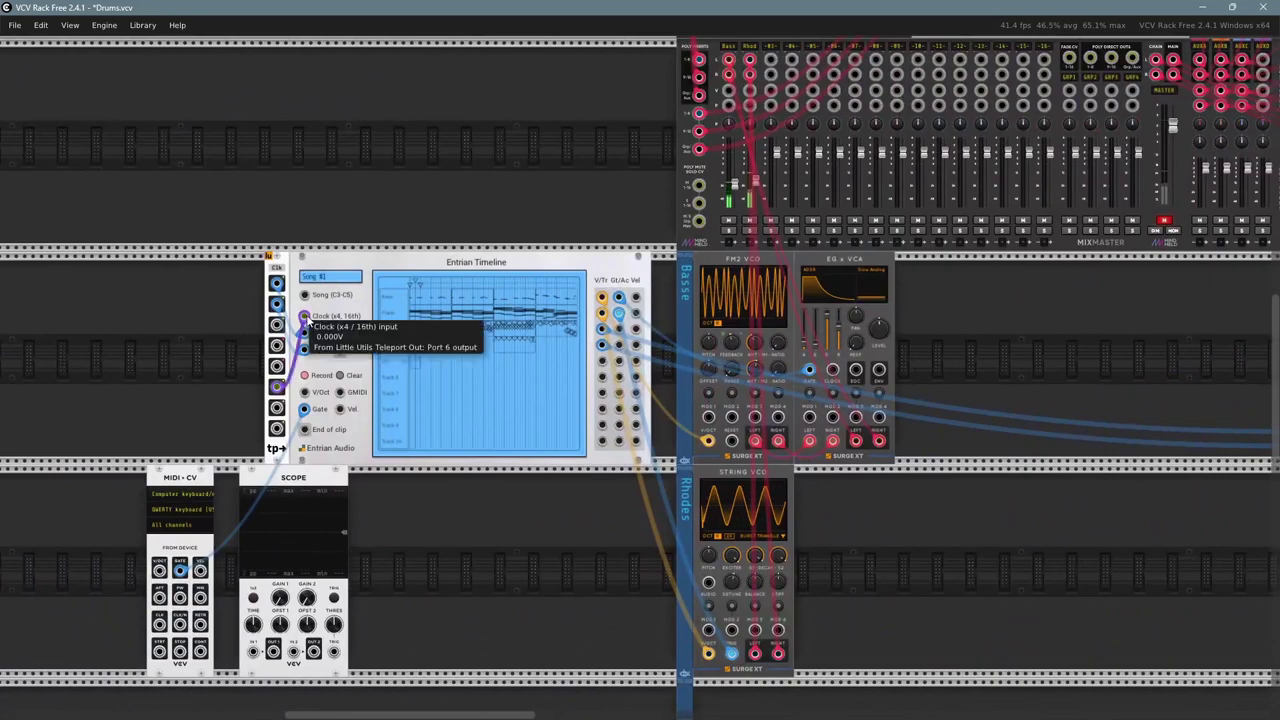
ctrl+scroll(300, 318, up, 3)
scroll(530, 540, down, 1)
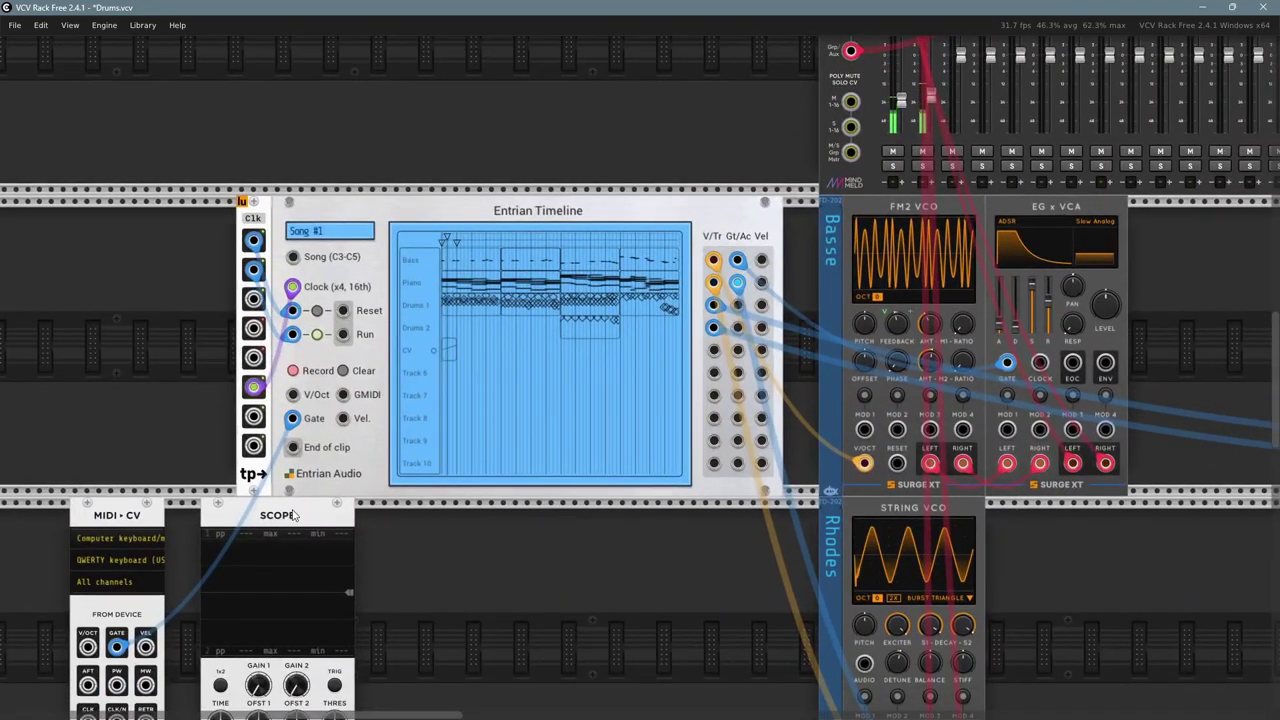
drag(290, 520, 658, 521)
scroll(674, 500, down, 2)
scroll(674, 500, right, 3)
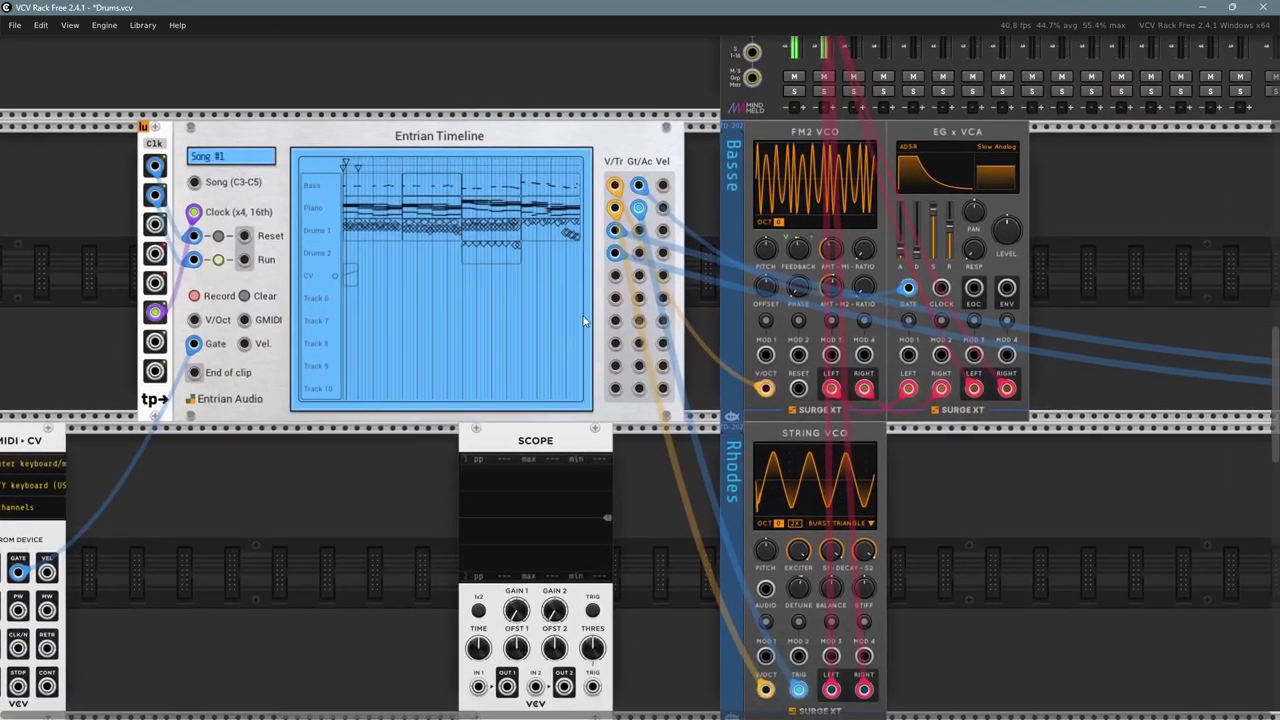
- Search the module browser for "split" and add a VCV Split module in the space beside the Scope
drag(614, 250, 614, 252)
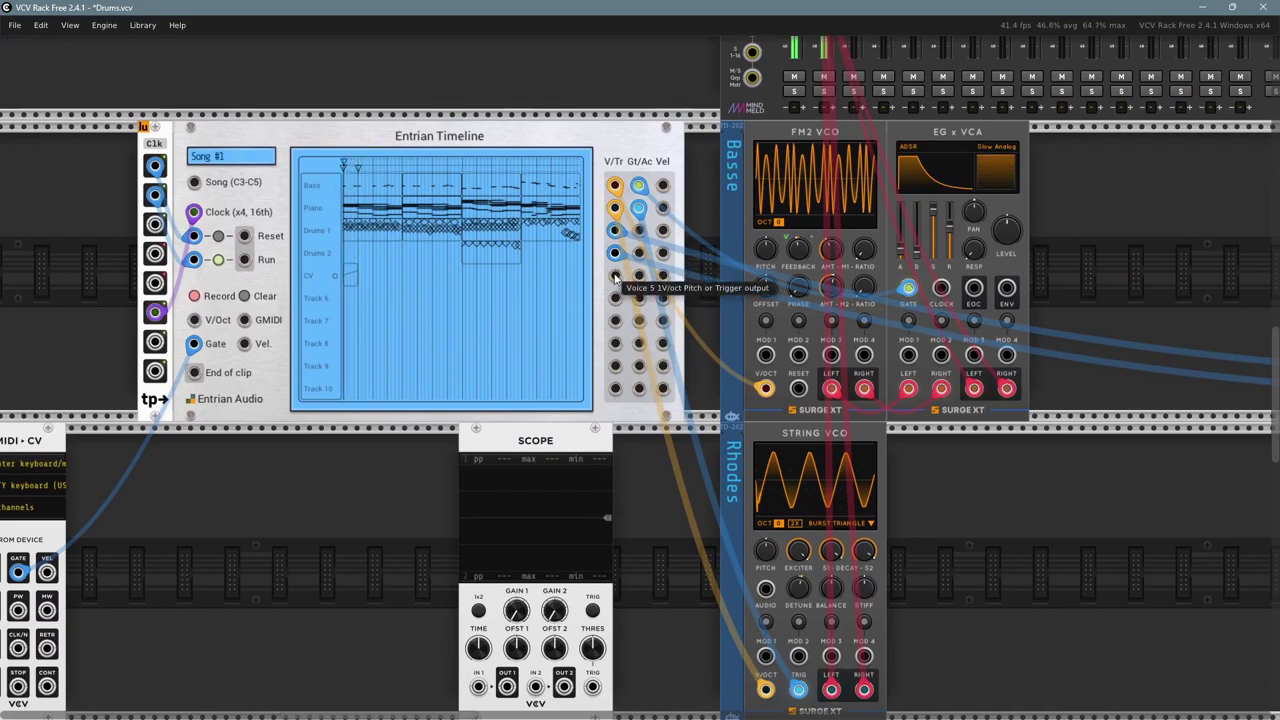
right_click(368, 552)
text(s)
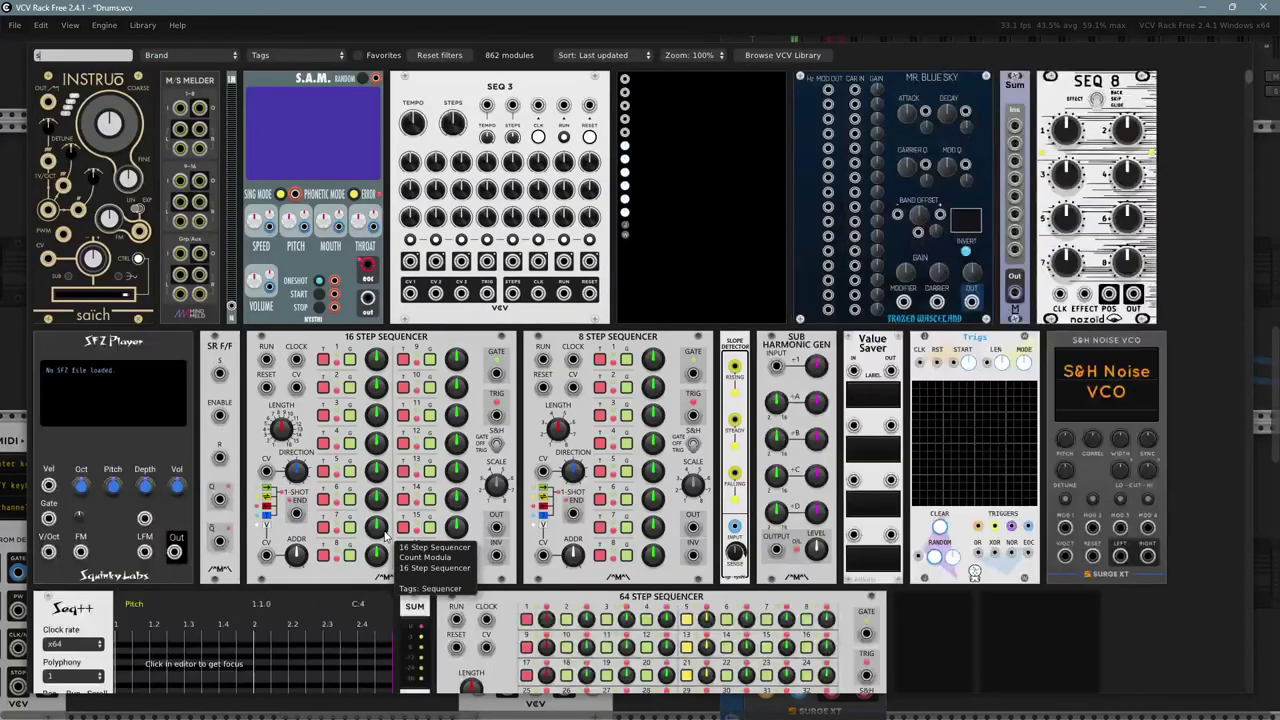
text(plit)
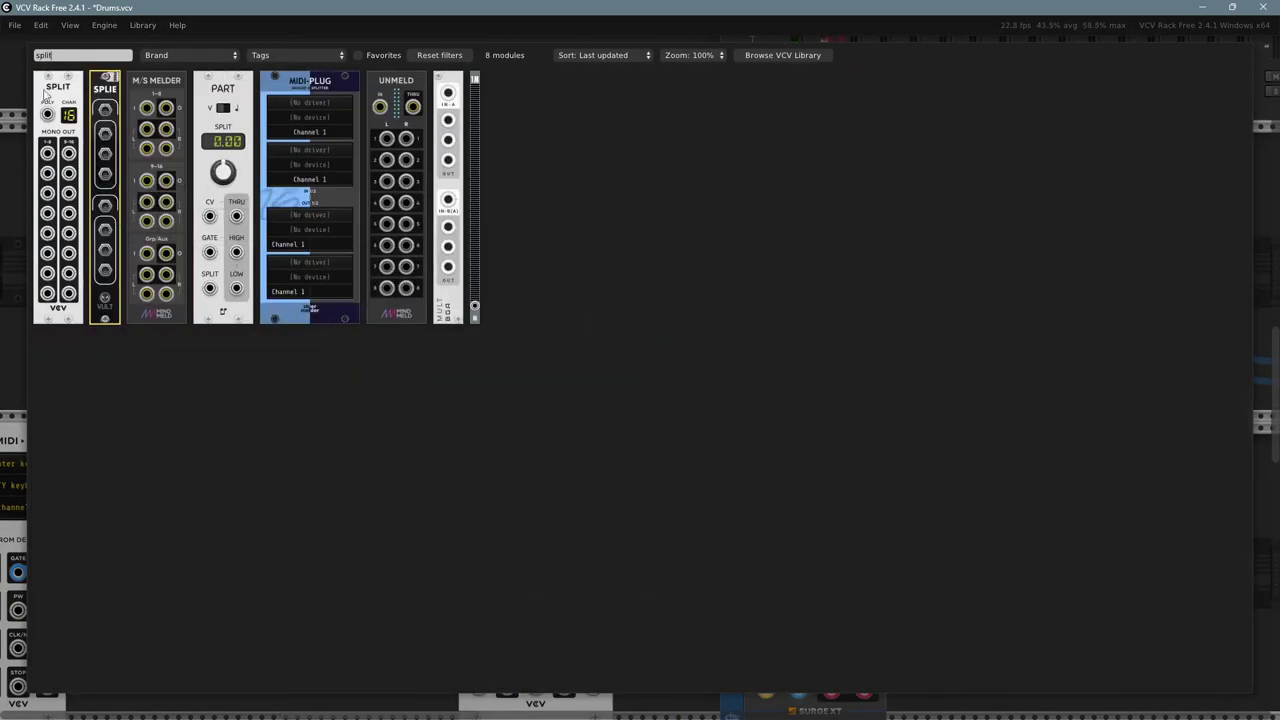
click(45, 93)
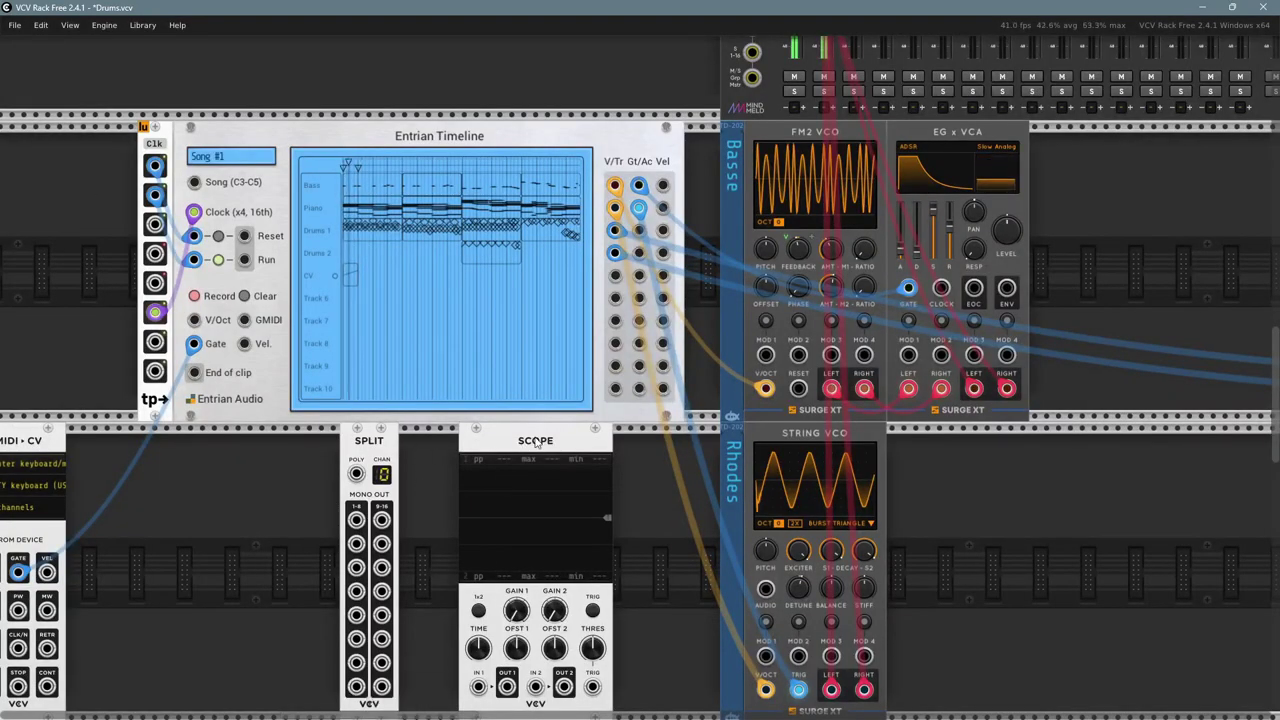
- Place the Scope to the left of the Split module and run a green cable from the CV track's V/Tr output to the Split's poly input
drag(536, 441, 263, 441)
drag(369, 450, 547, 450)
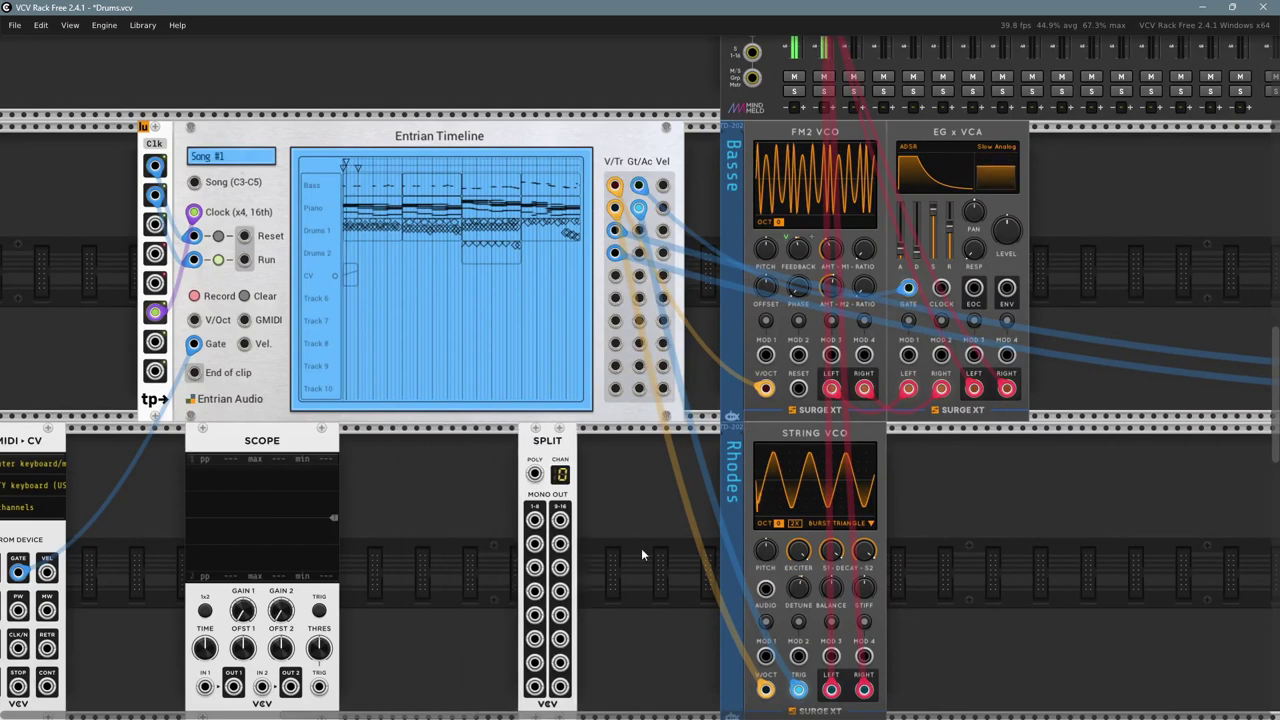
scroll(641, 548, down, 1)
right_click(614, 274)
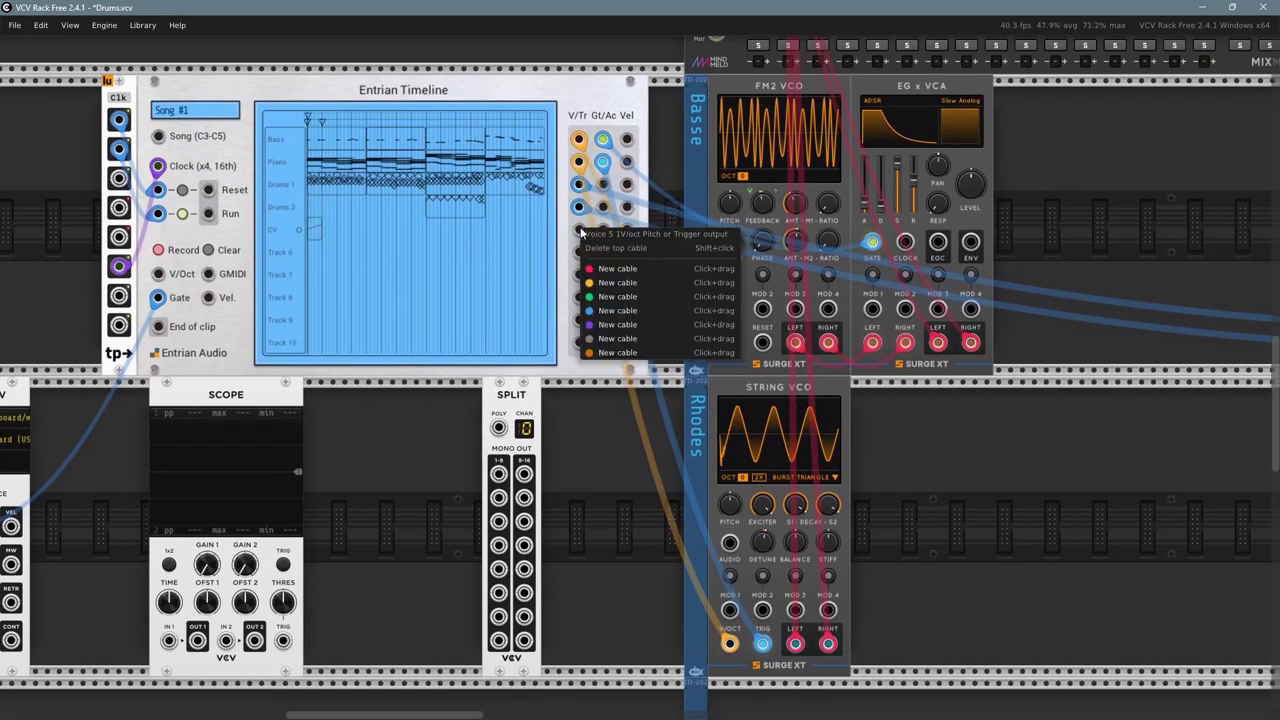
drag(617, 296, 499, 427)
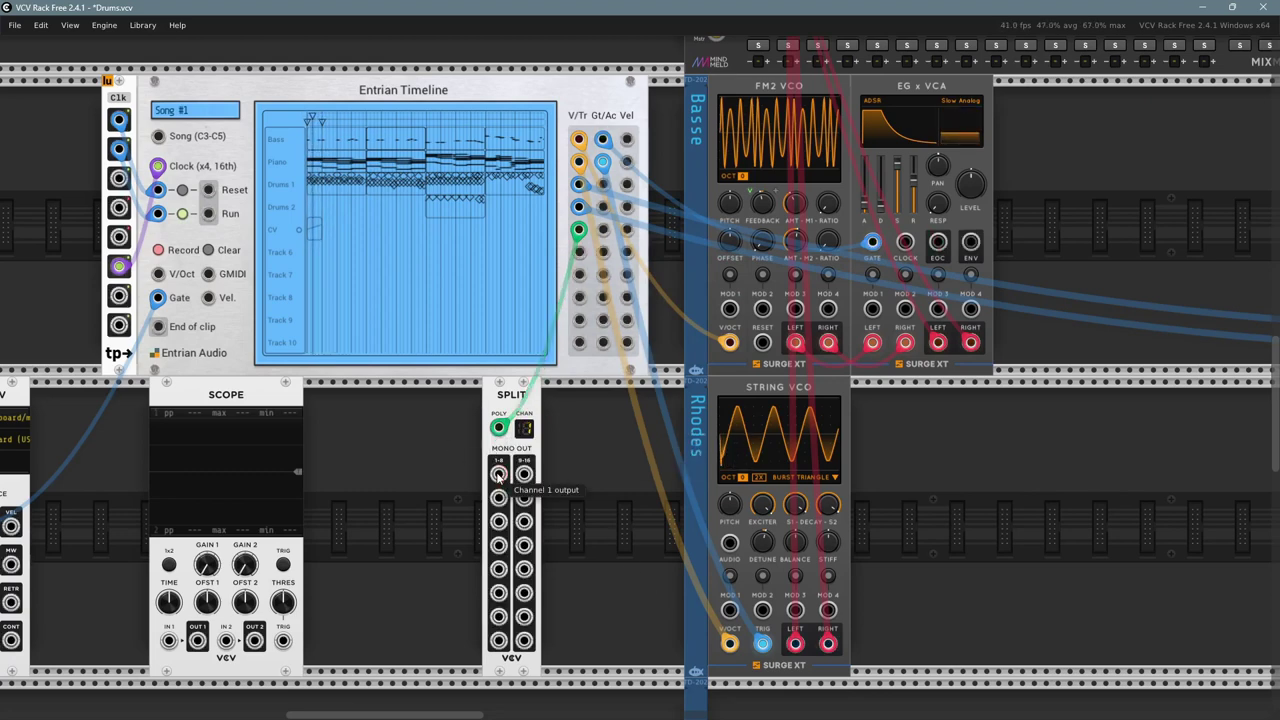
right_click(498, 478)
mouse_move(545, 585)
mouse_down()
mouse_move(169, 640)
mouse_move(311, 598)
mouse_move(311, 587)
mouse_up()
scroll(406, 415, up, 1)
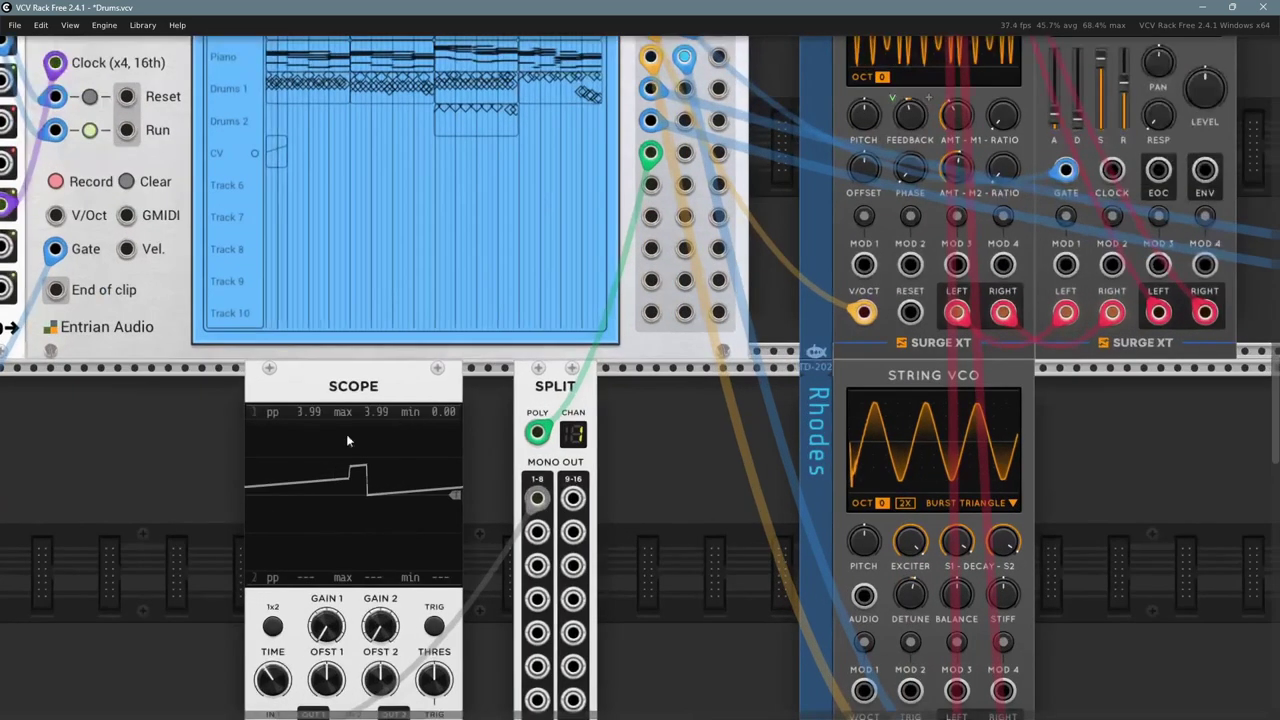
drag(174, 509, 197, 425)
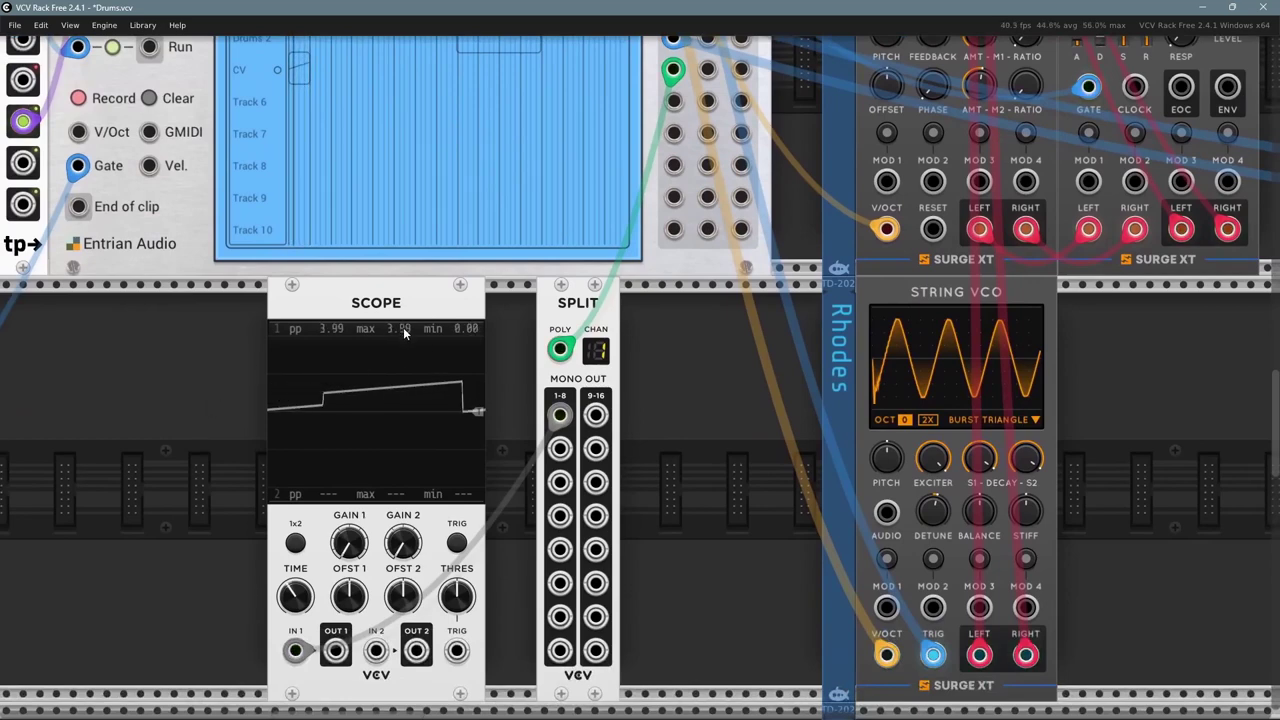
drag(305, 613, 305, 632)
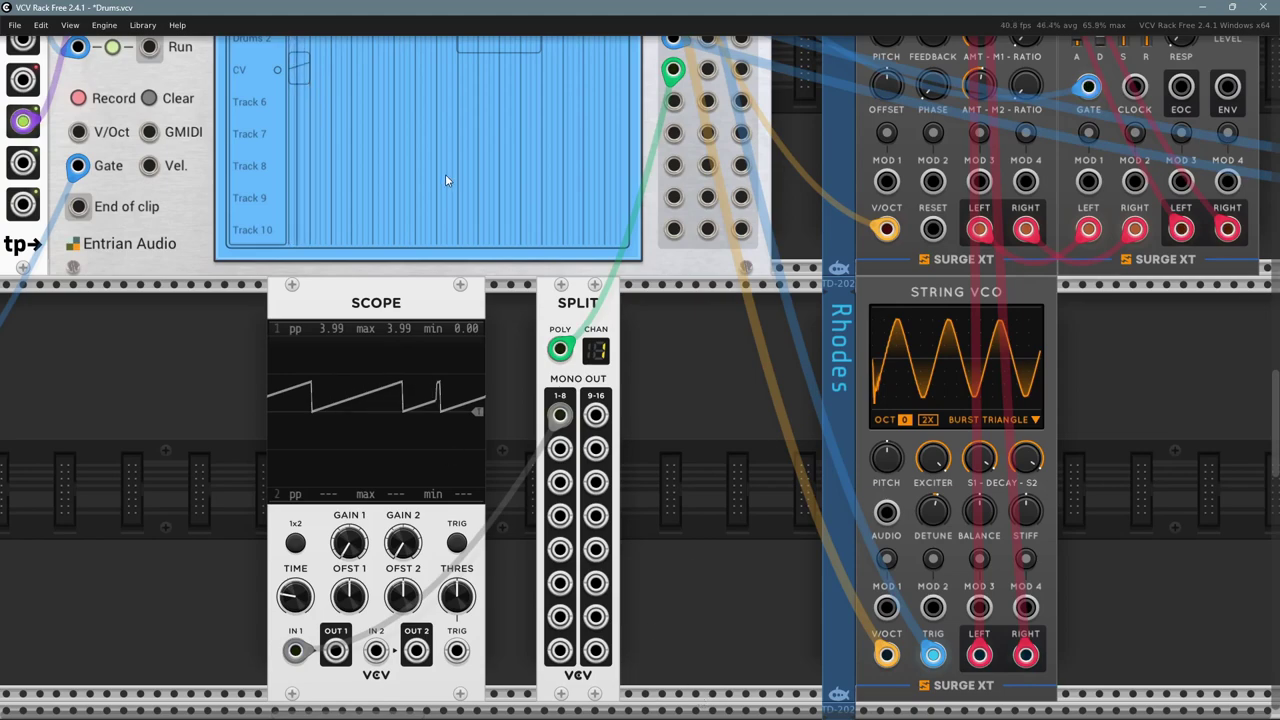
- Open the sequencer's song editor and extend both the CV track's clip and the song loop to bar 5
scroll(445, 174, up, 1)
scroll(455, 185, down, 2)
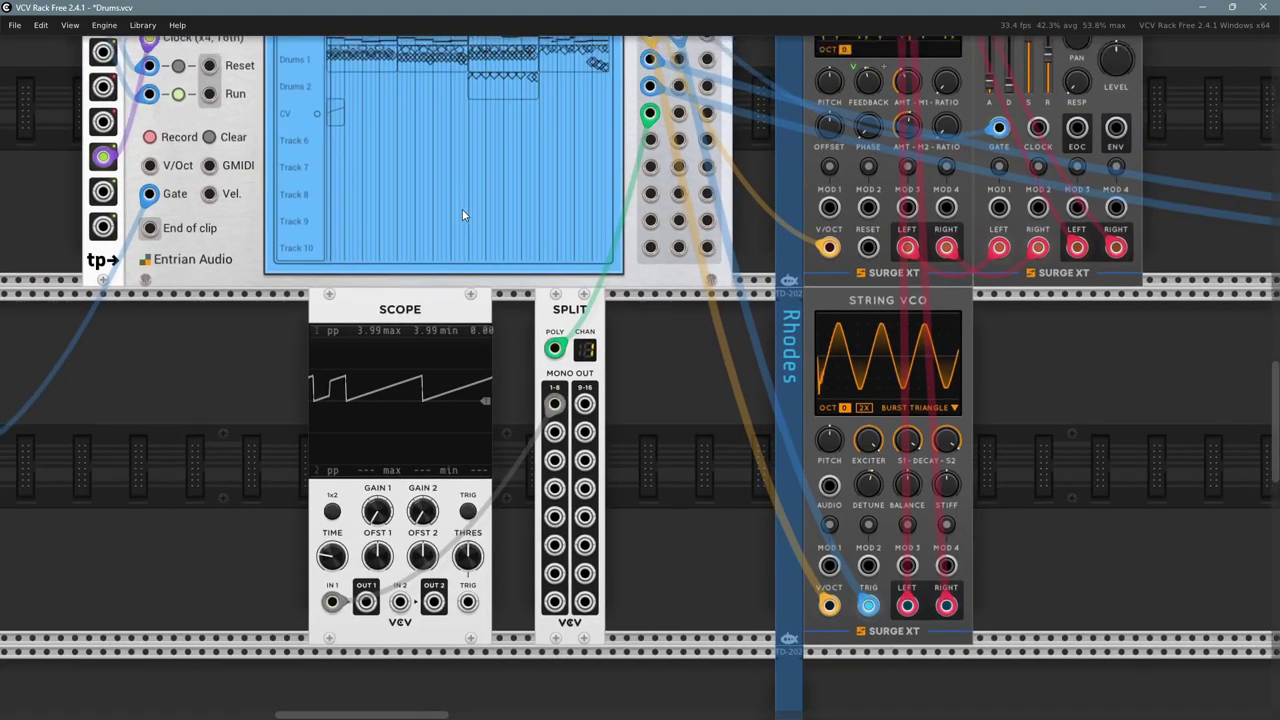
scroll(462, 215, up, 1)
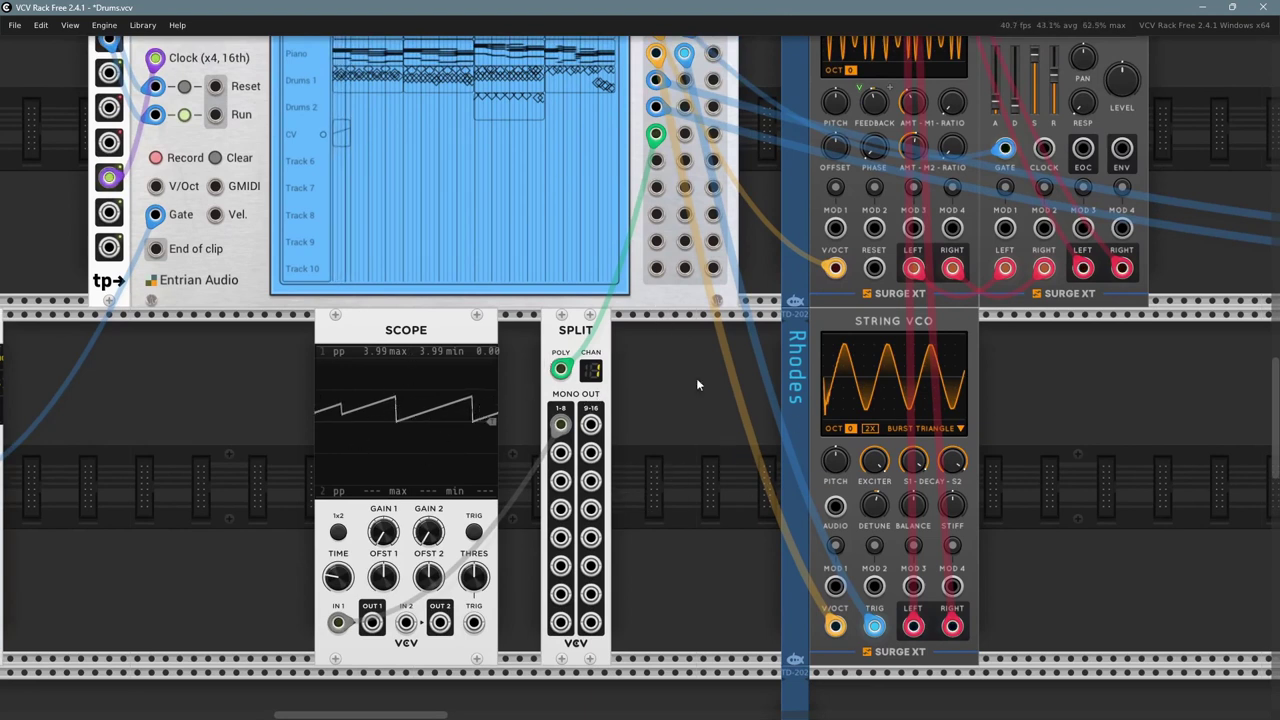
click(474, 173)
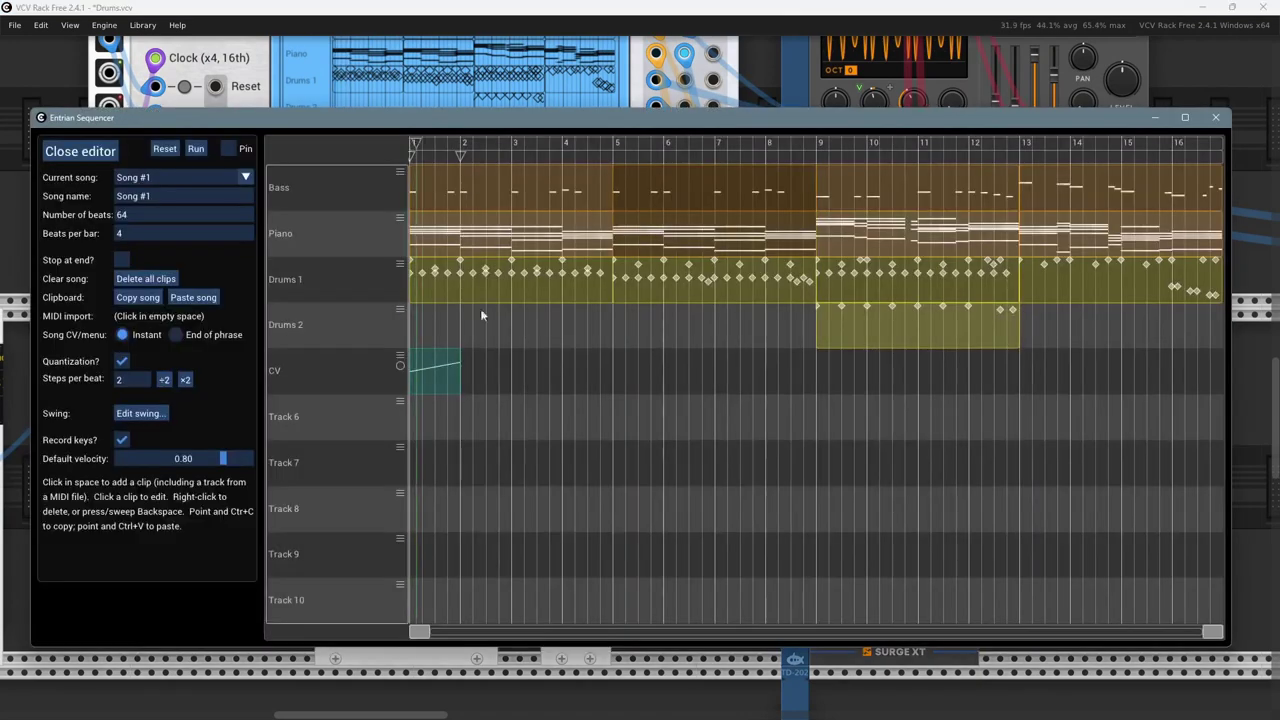
click(440, 374)
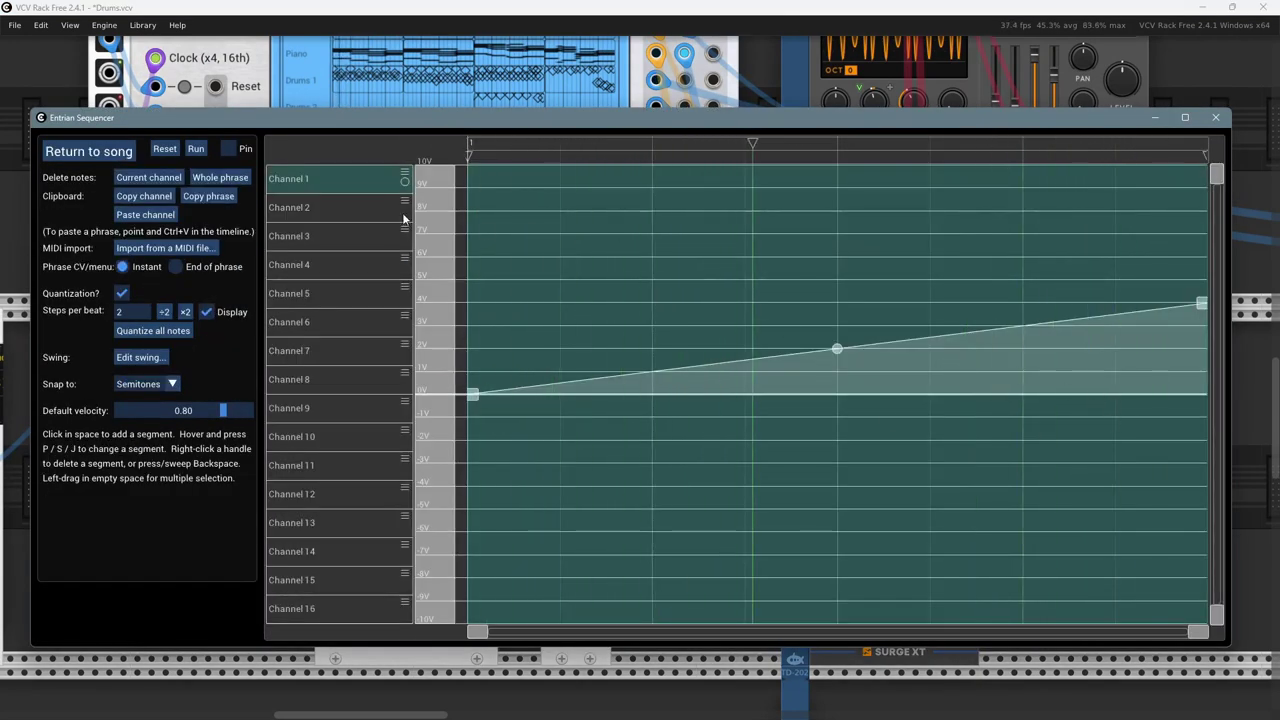
click(88, 151)
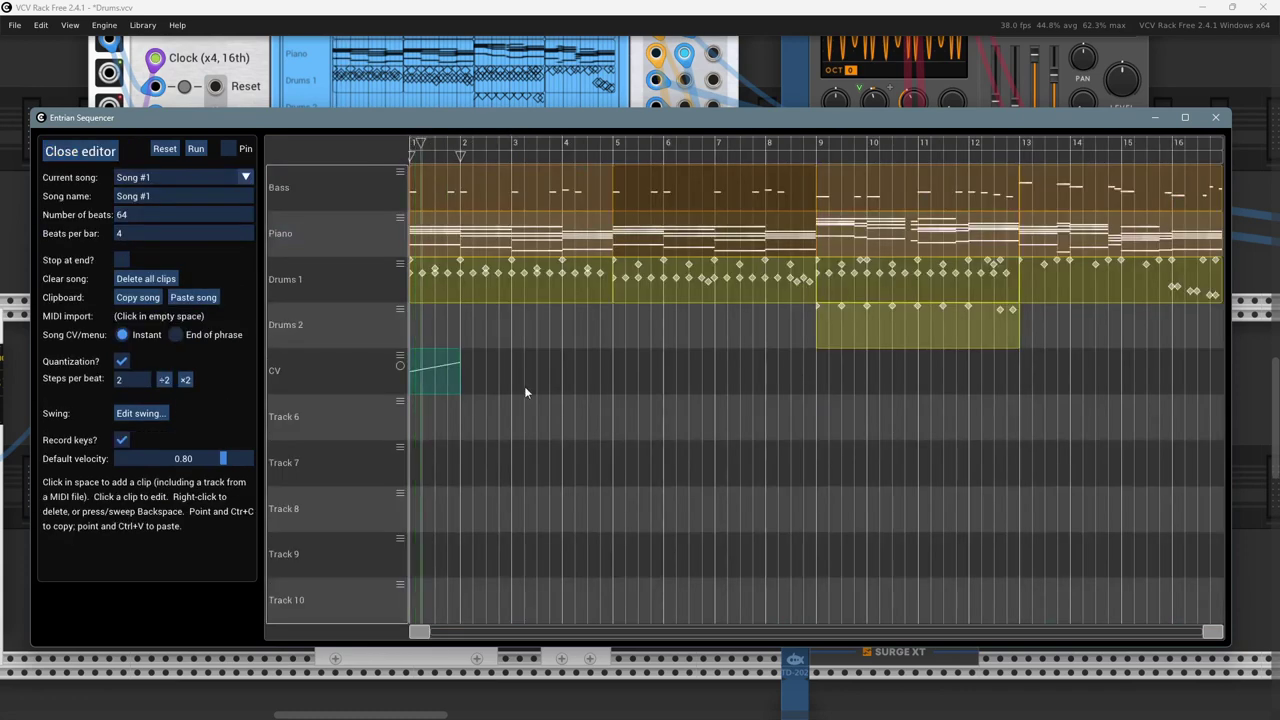
drag(457, 372, 613, 394)
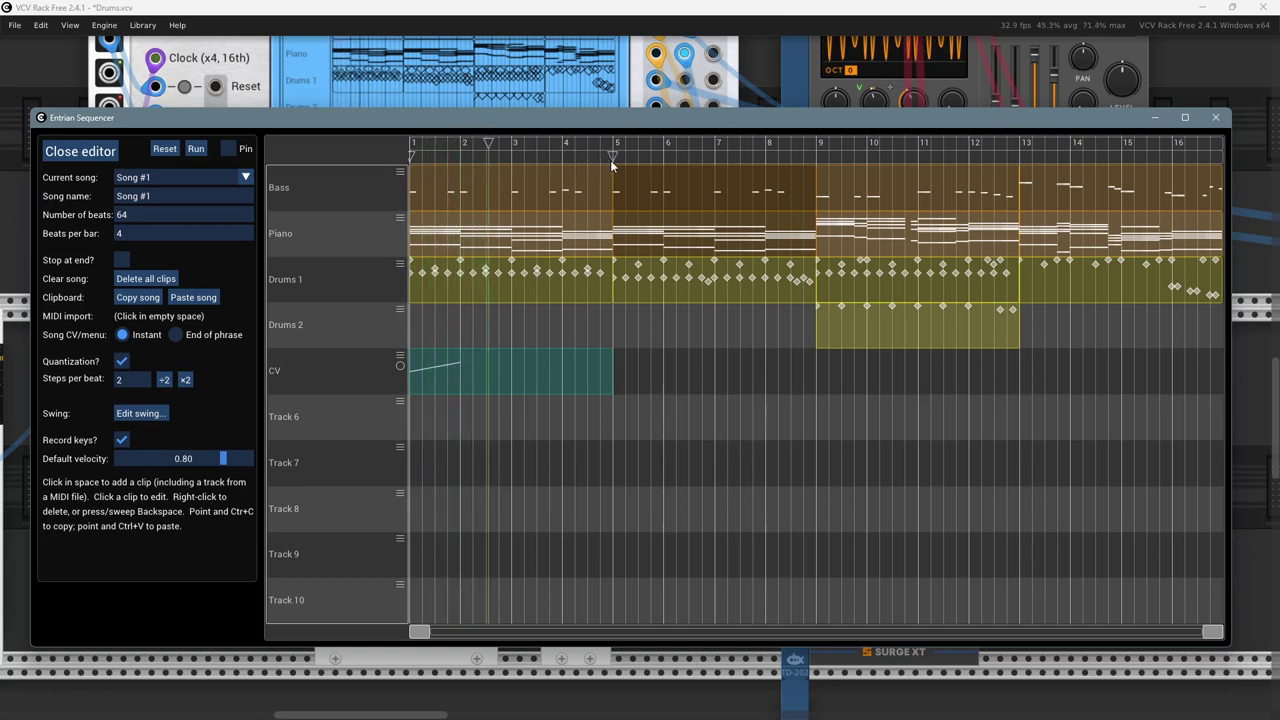
- Add a flat 4 V segment to channel 1 of the CV clip, joined to the ramp's end and spanning bar 2 to bar 3
click(443, 381)
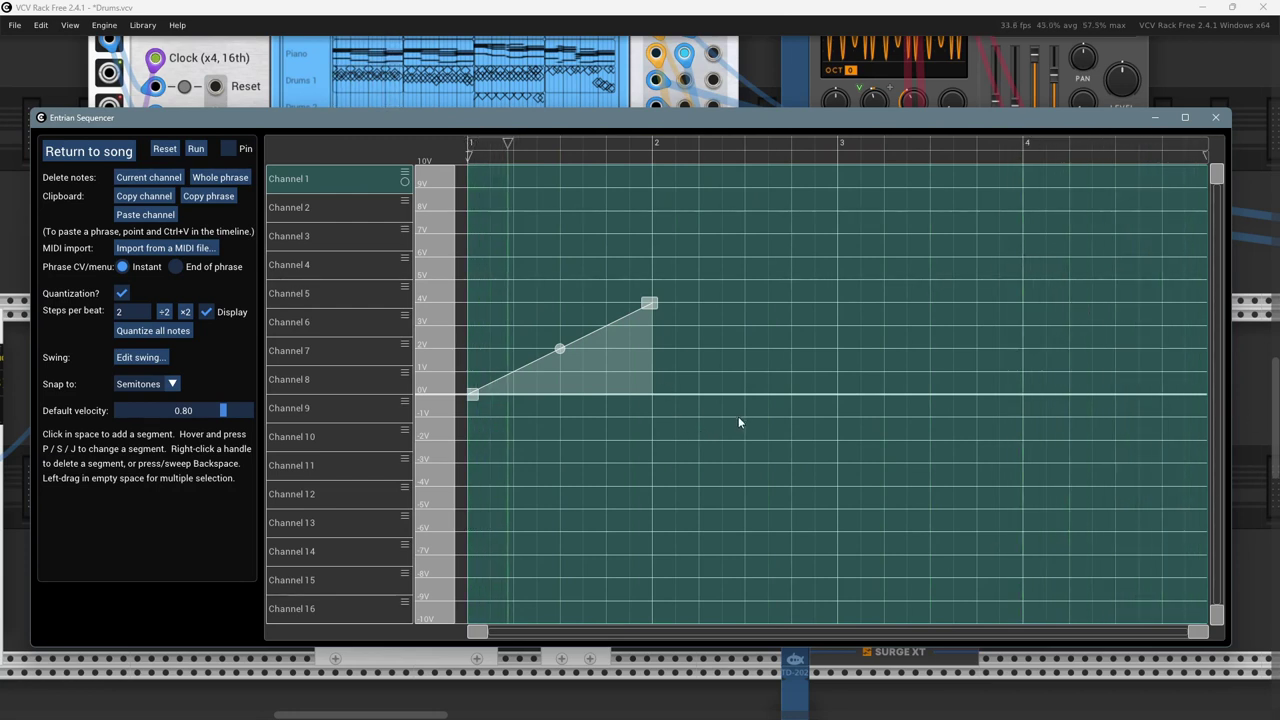
click(725, 301)
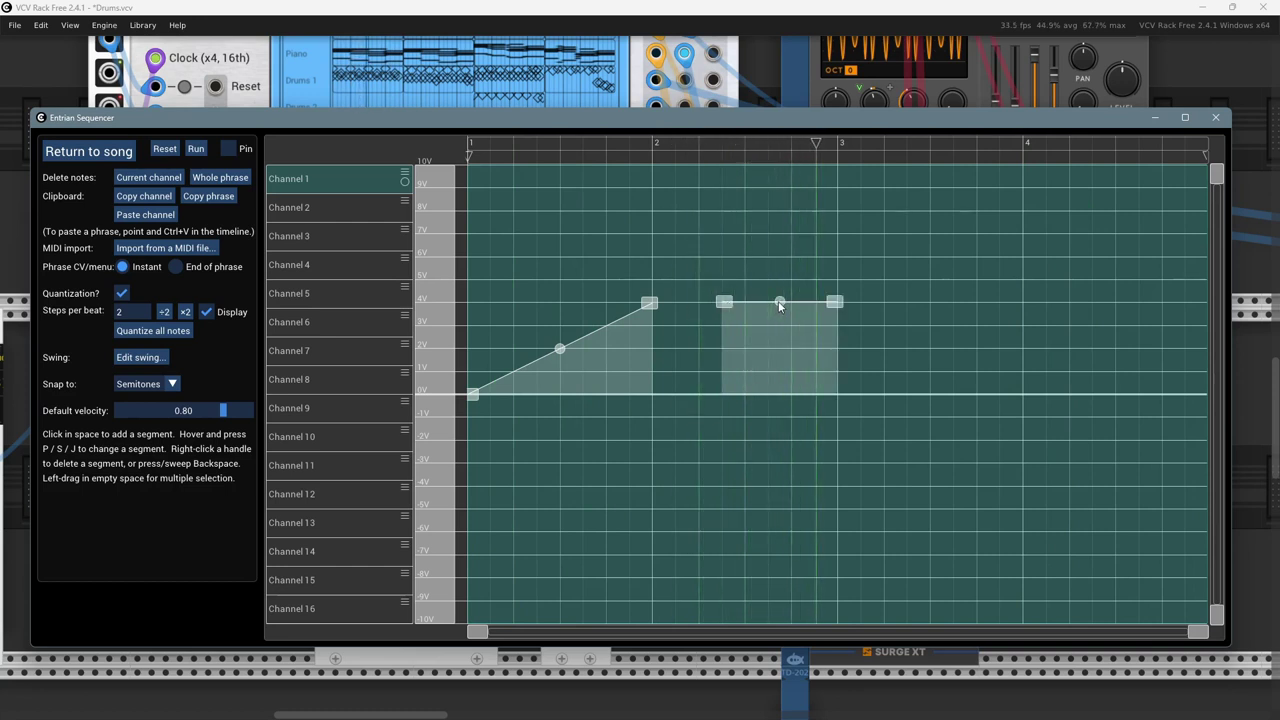
drag(780, 305, 708, 303)
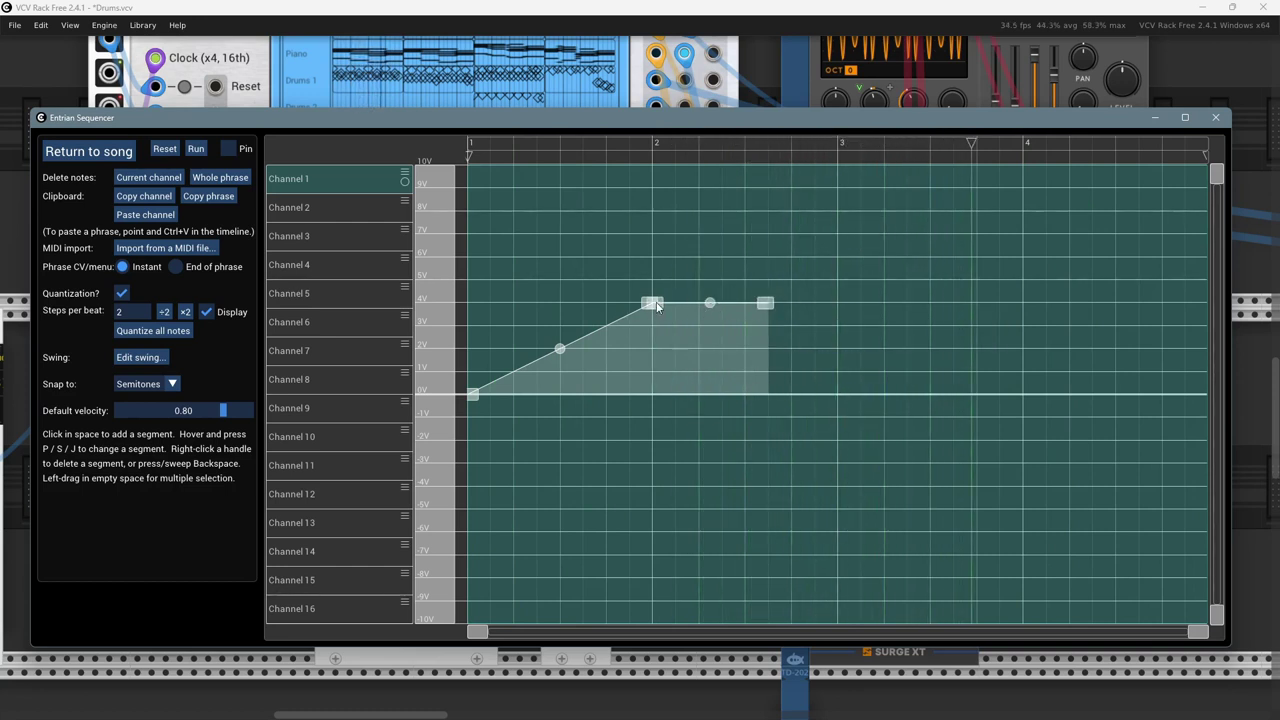
drag(765, 303, 850, 303)
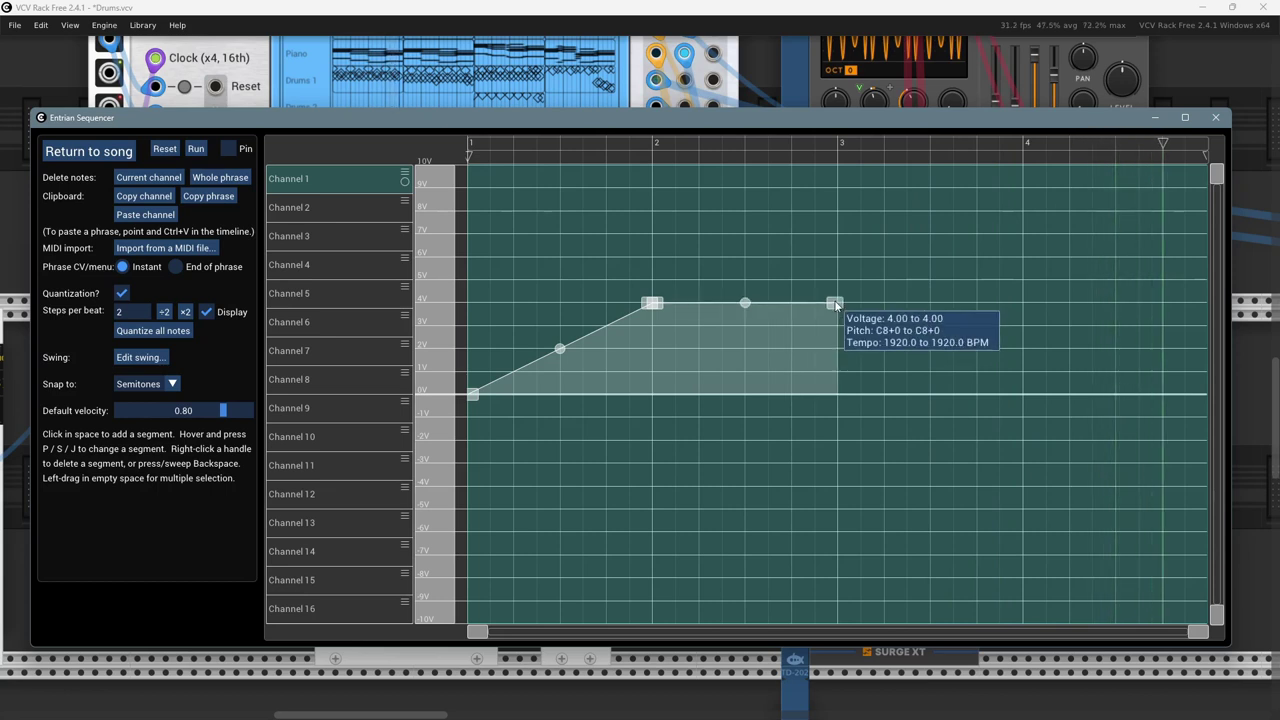
- Add a third segment to the CV clip that rises from 4 V at bar 3 to about 7 V at bar 4
click(922, 305)
drag(909, 298, 874, 304)
drag(867, 307, 853, 303)
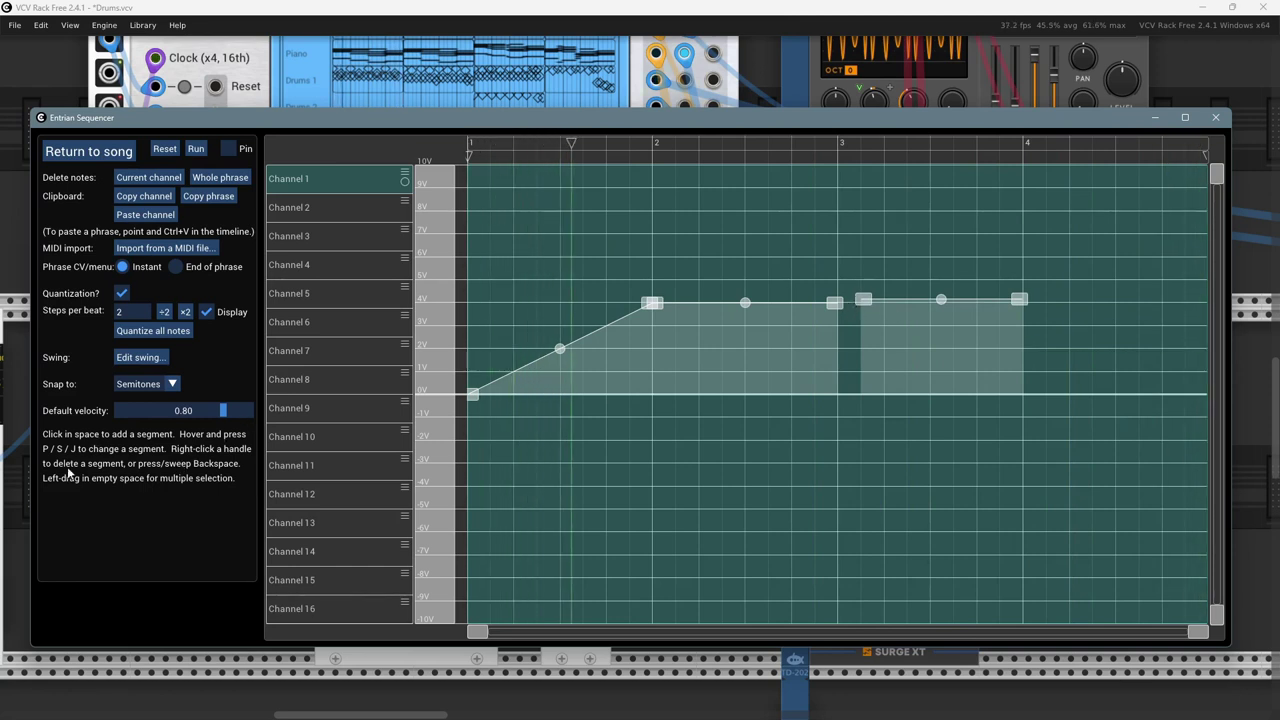
drag(941, 300, 1012, 231)
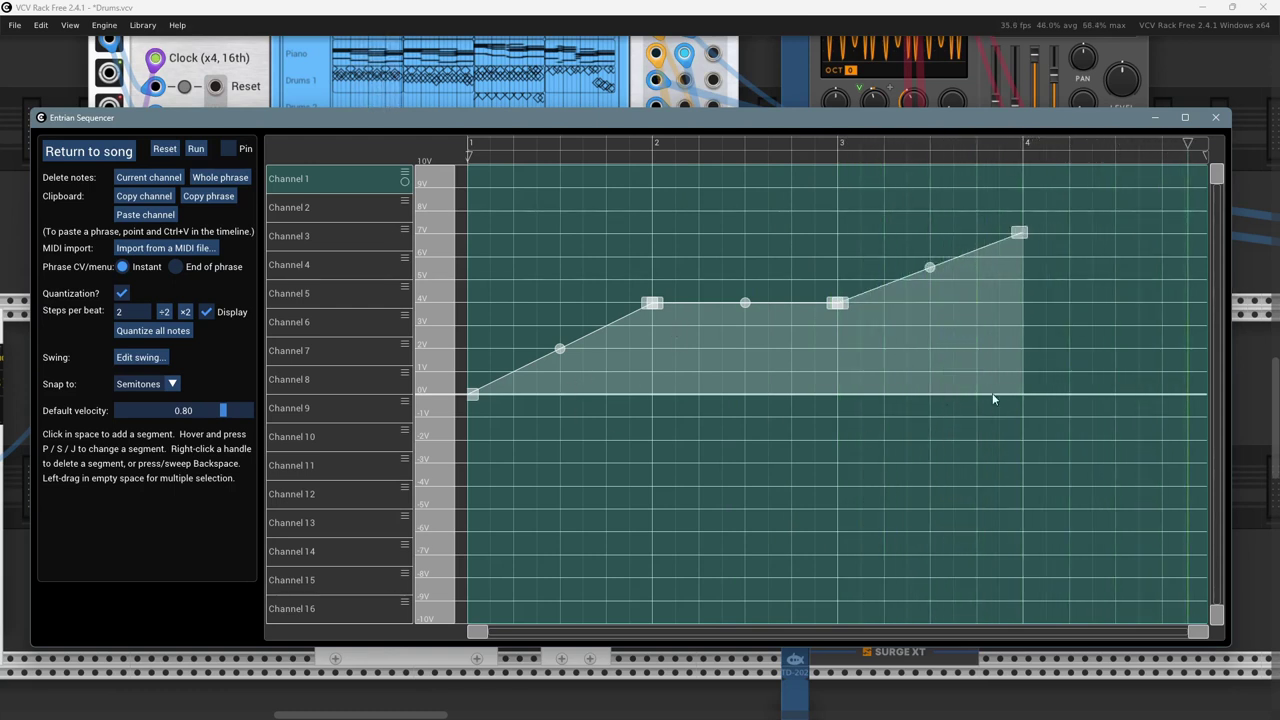
- Add a final segment falling from 7 V at bar 4 to about 0 V at the clip's end, and close the editor
click(1110, 235)
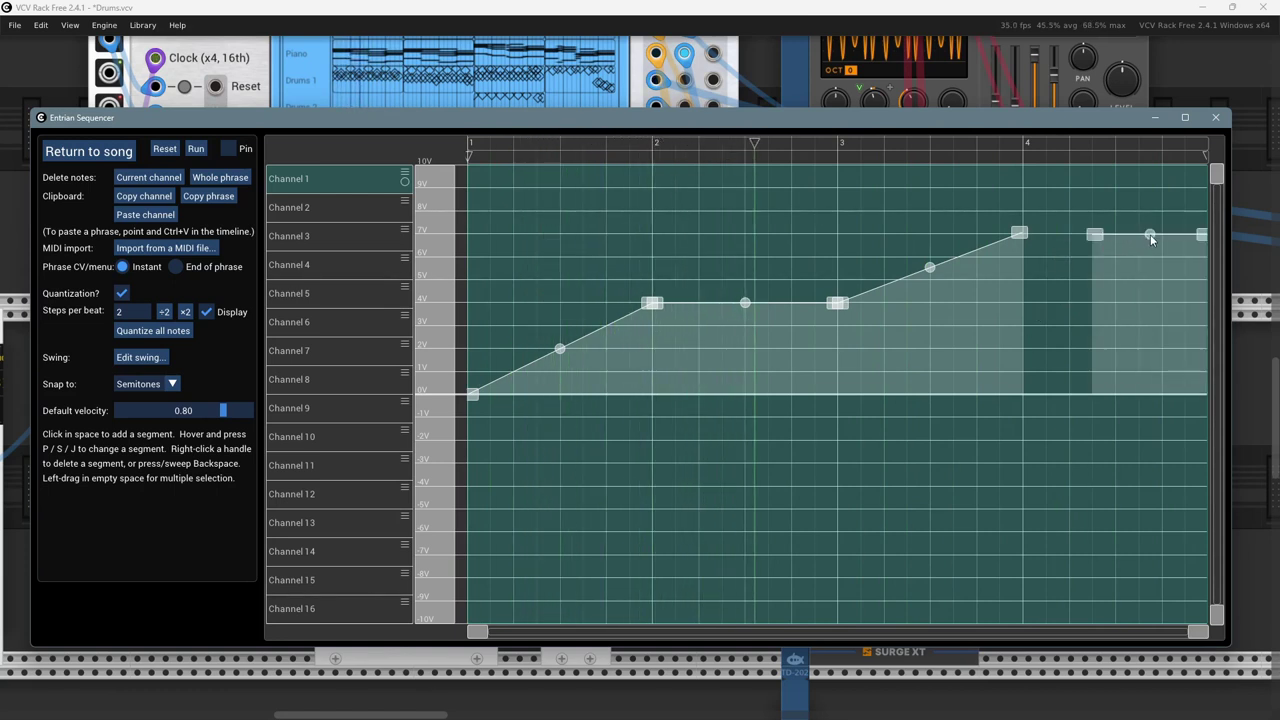
click(1138, 238)
drag(1138, 238, 1196, 399)
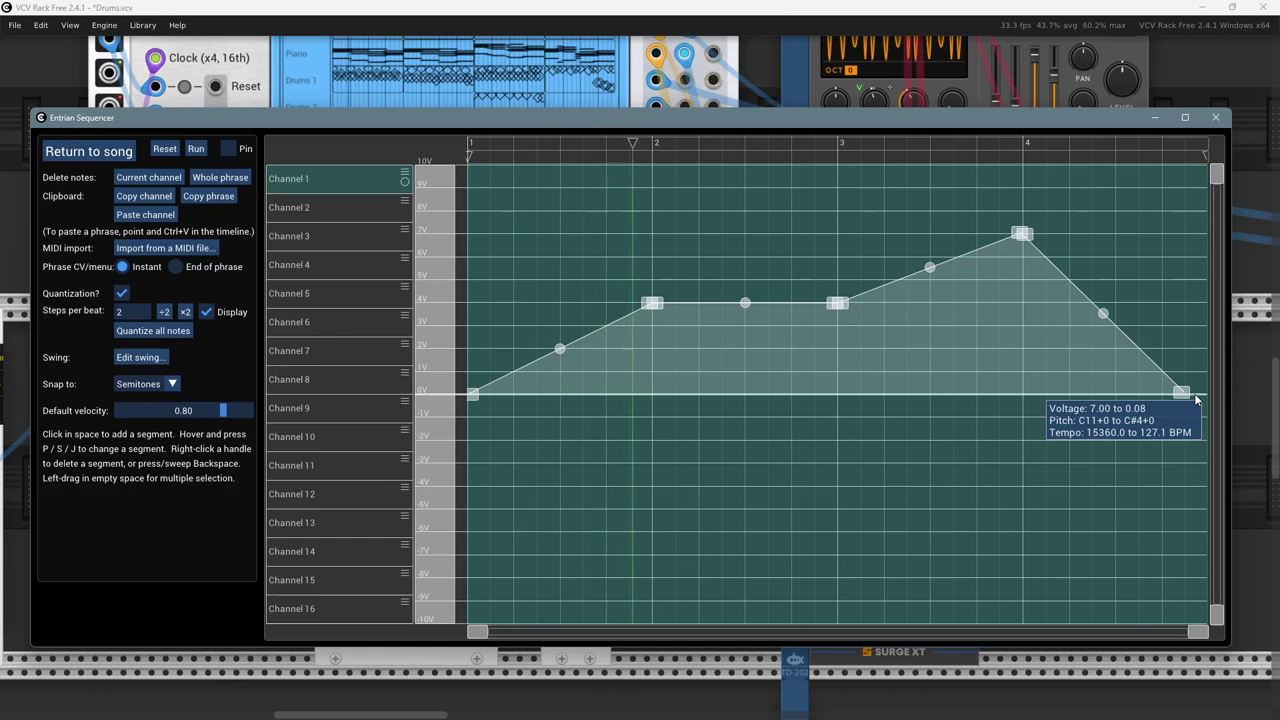
drag(1196, 399, 1202, 397)
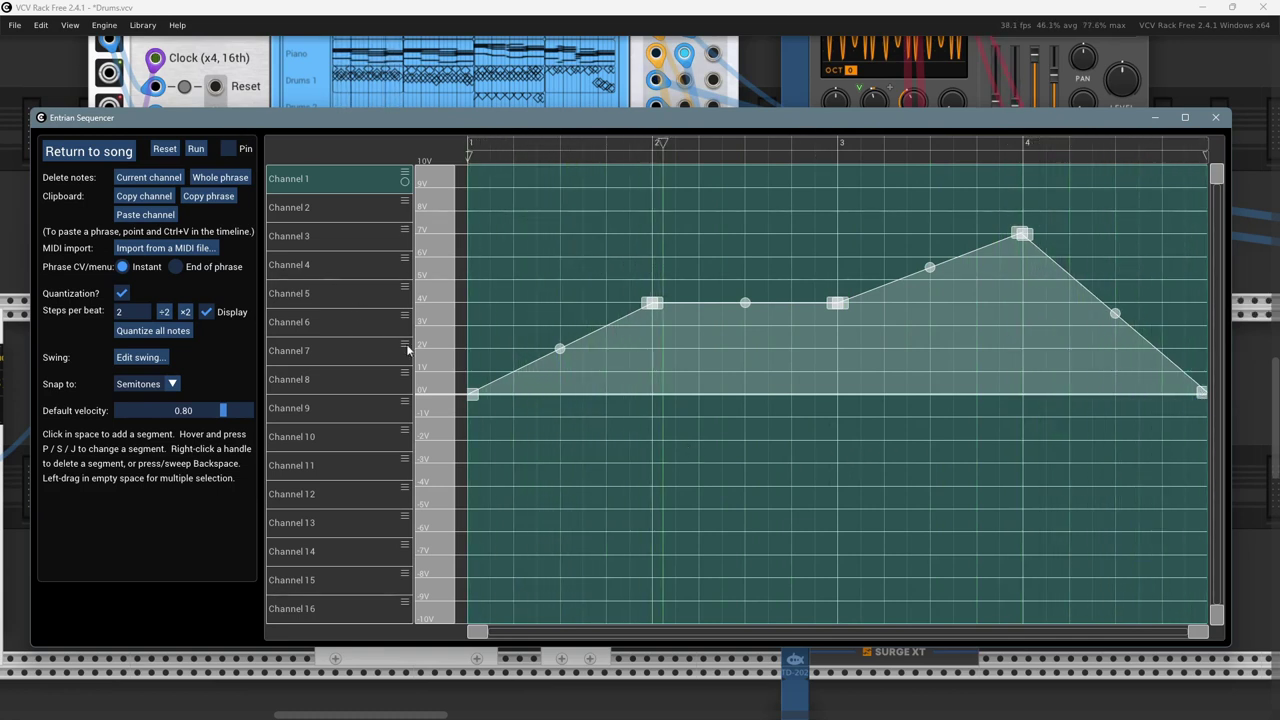
key(Escape)
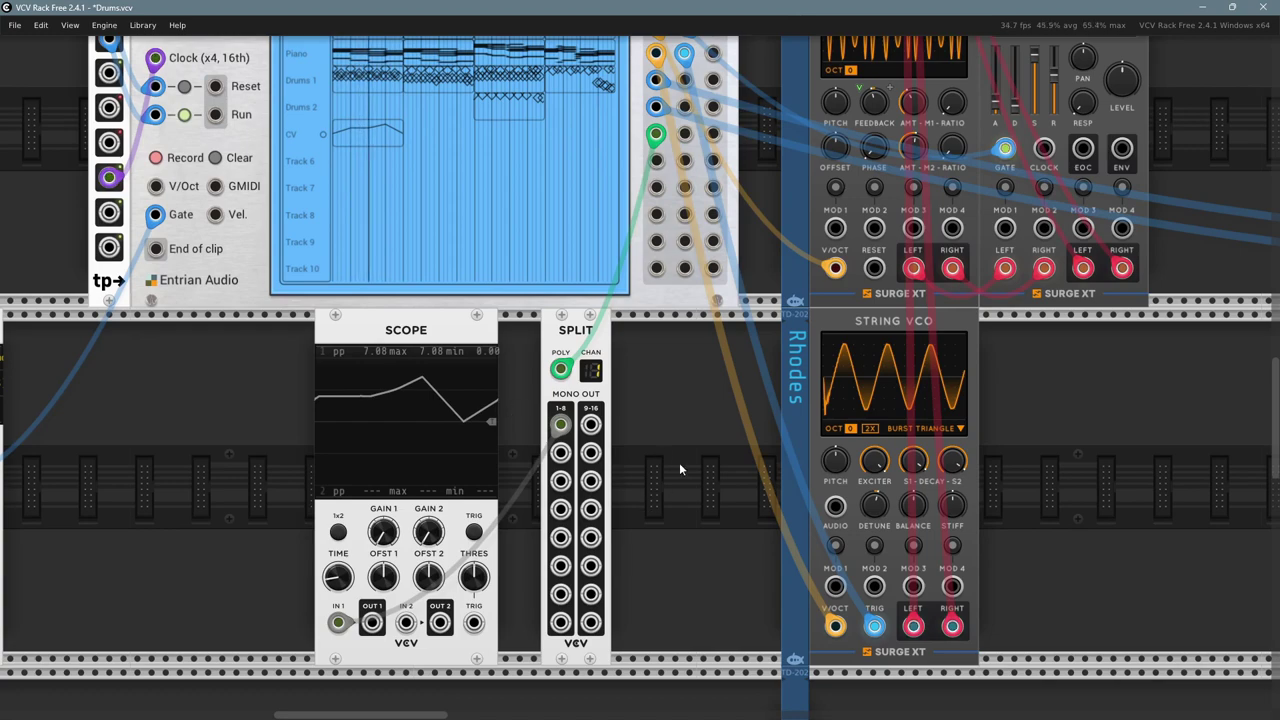
- Search the module browser for "vco", add a WT VCO in the row beneath the Rhodes section, and align it with the blue label strip
scroll(679, 462, down, 1)
drag(1108, 434, 812, 446)
scroll(740, 517, down, 1)
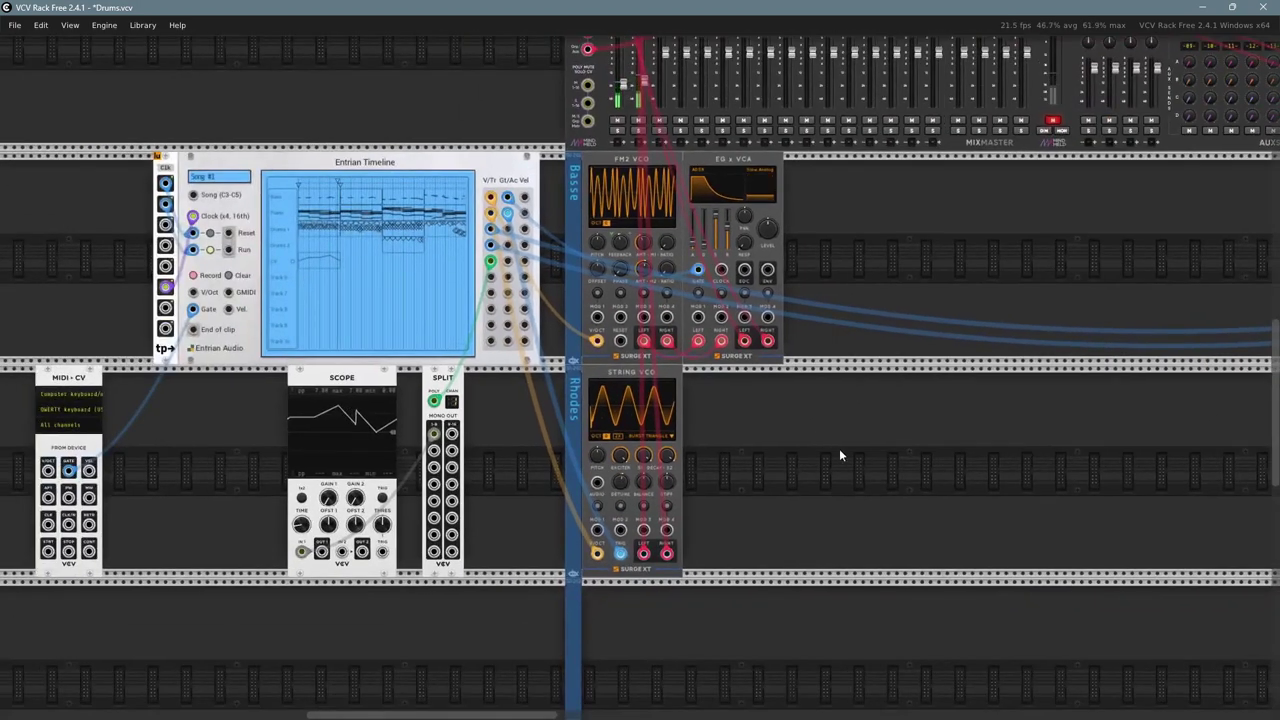
drag(810, 568, 815, 458)
right_click(672, 544)
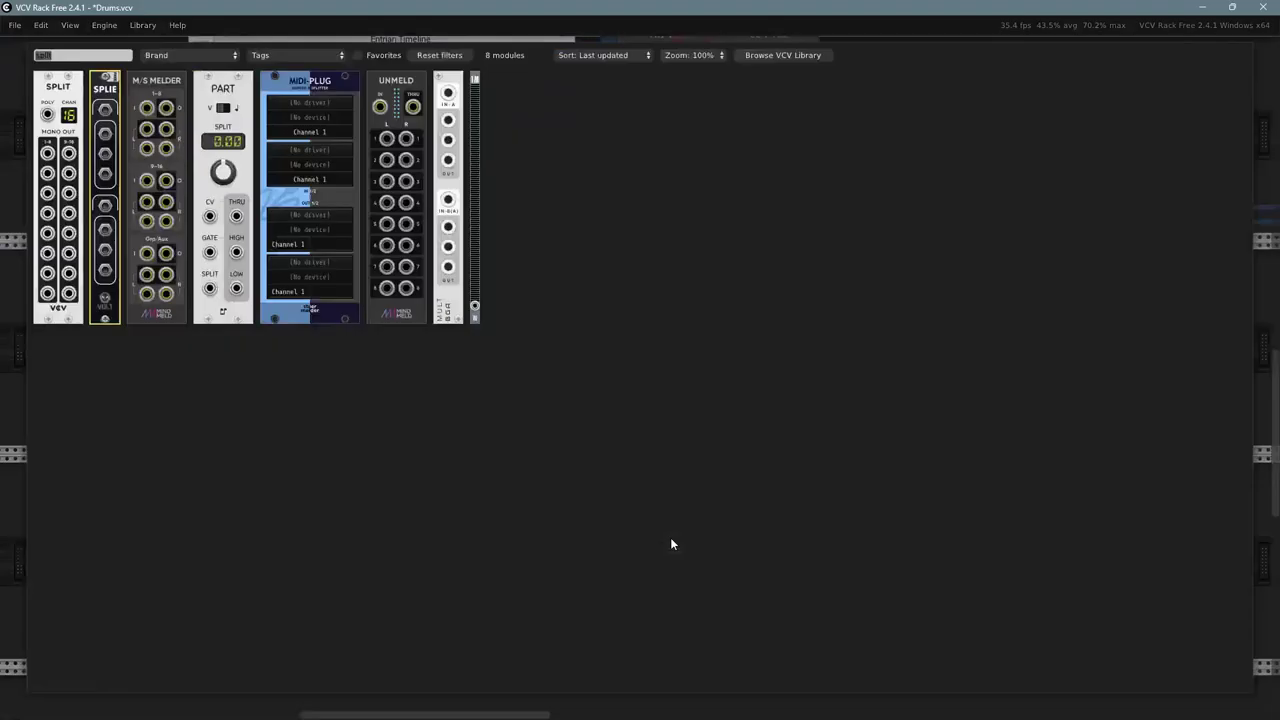
text(vco)
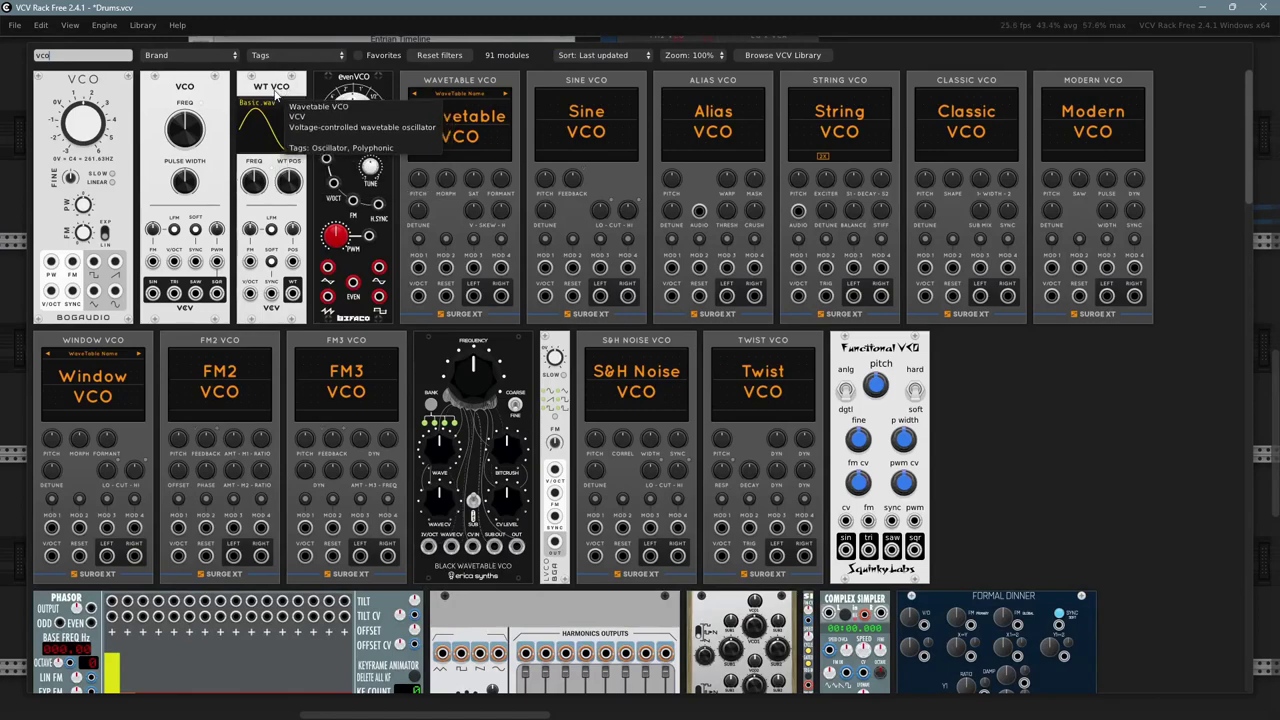
click(276, 95)
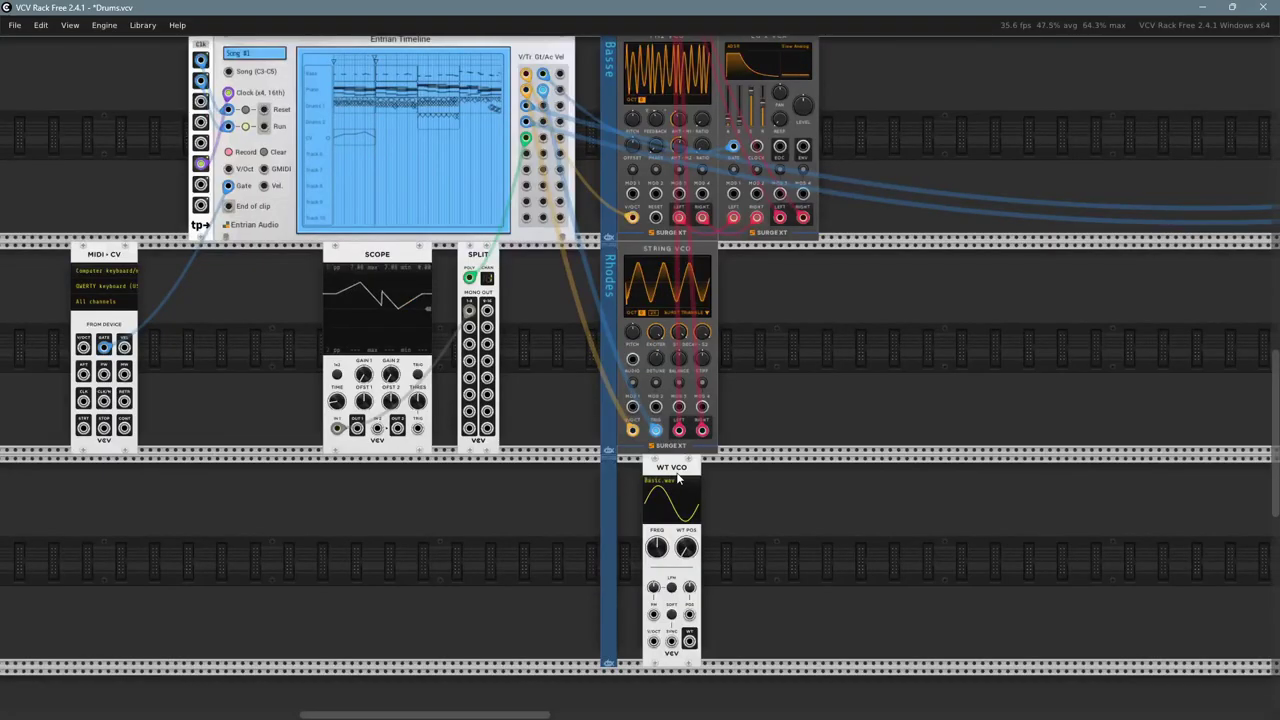
drag(678, 481, 653, 482)
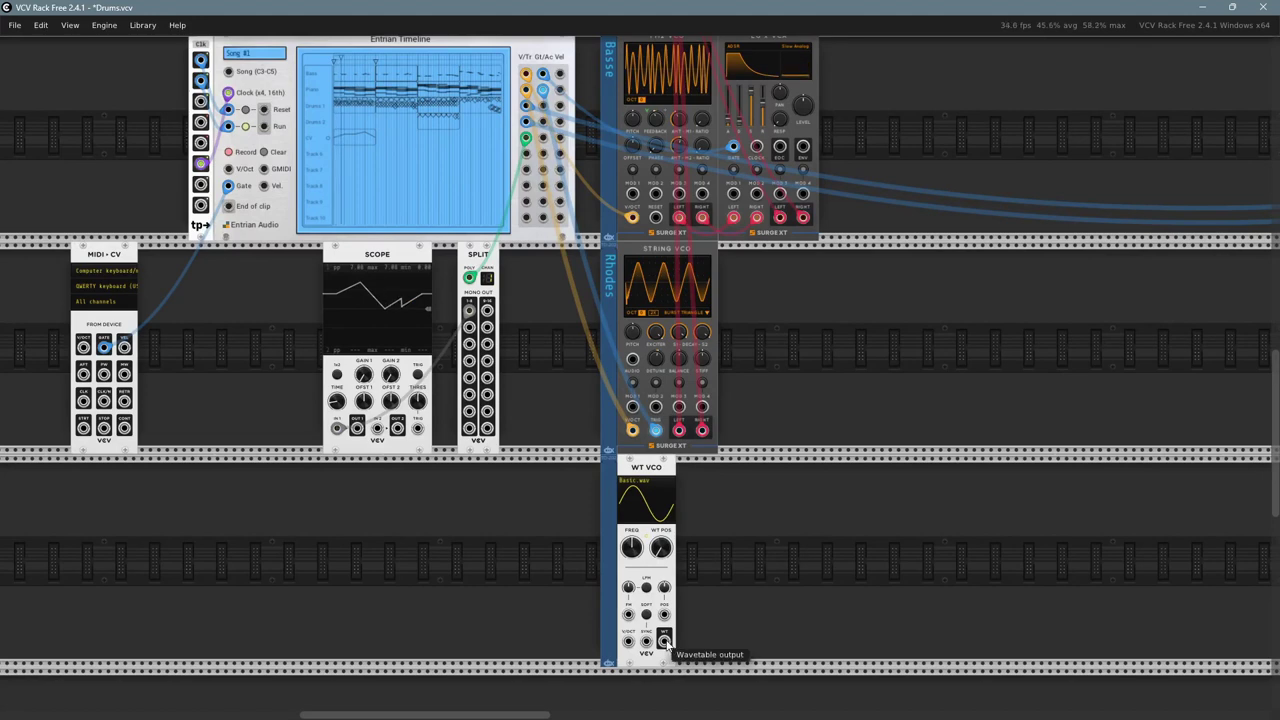
- Patch the WT VCO's wavetable output to MixMaster channel 16 with a red cable, solo that channel with the master unmuted, and lower its fader
scroll(759, 586, down, 1)
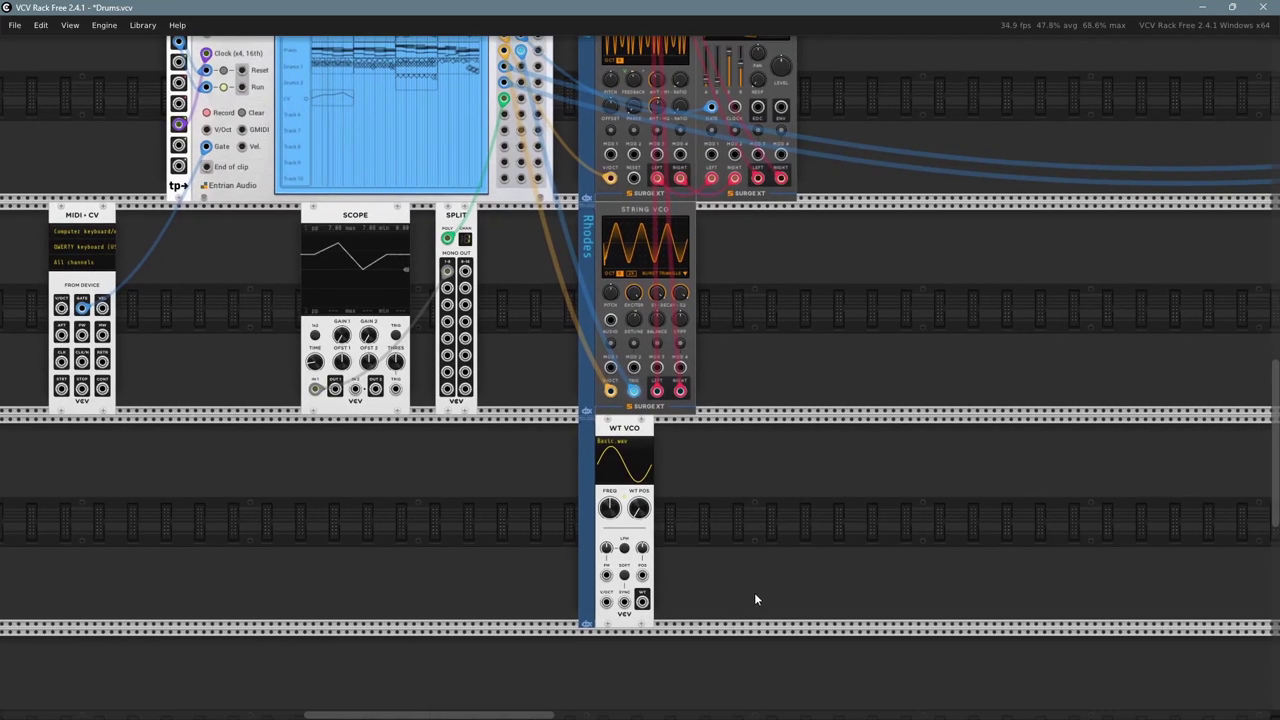
right_click(642, 600)
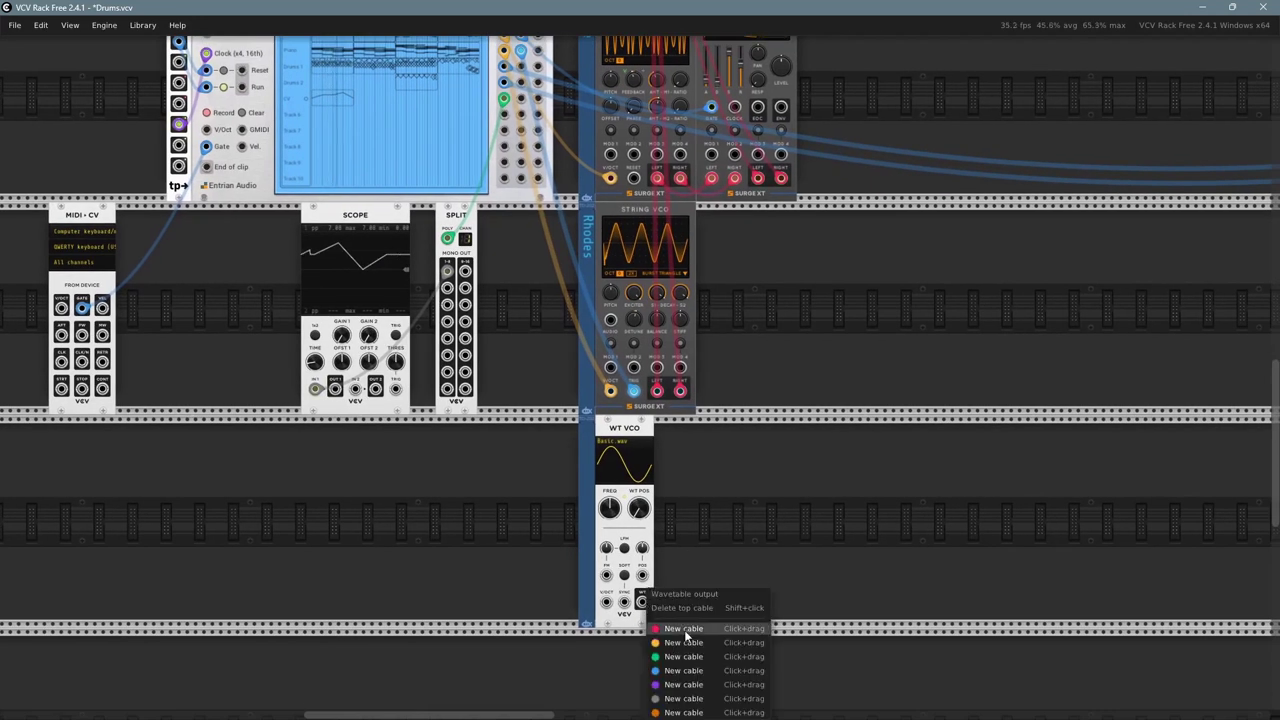
click(662, 620)
scroll(935, 227, up, 6)
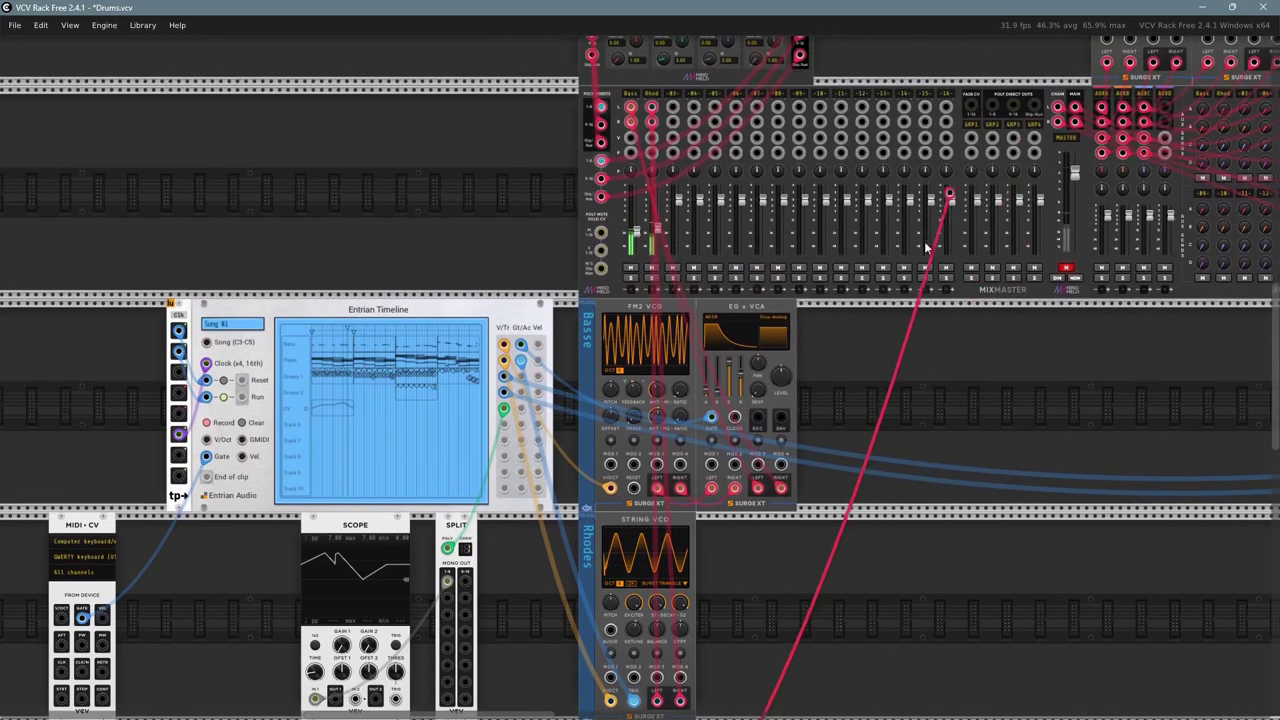
click(945, 107)
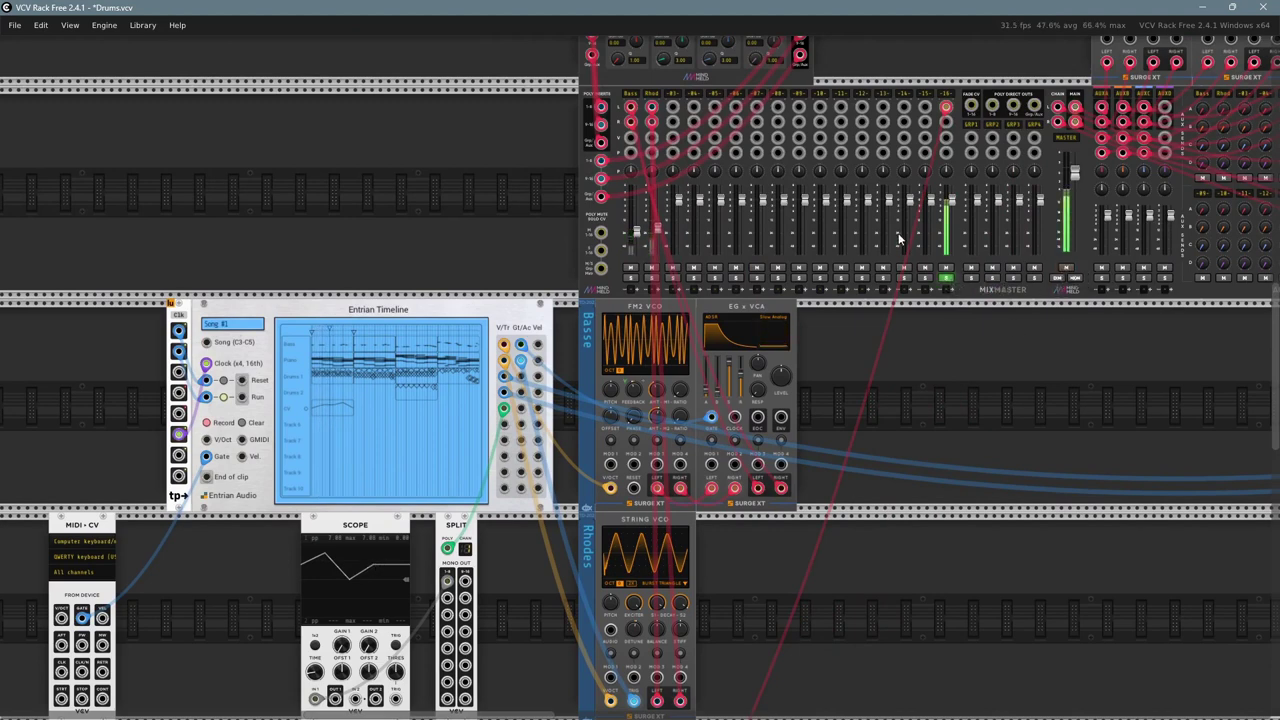
drag(953, 200, 950, 232)
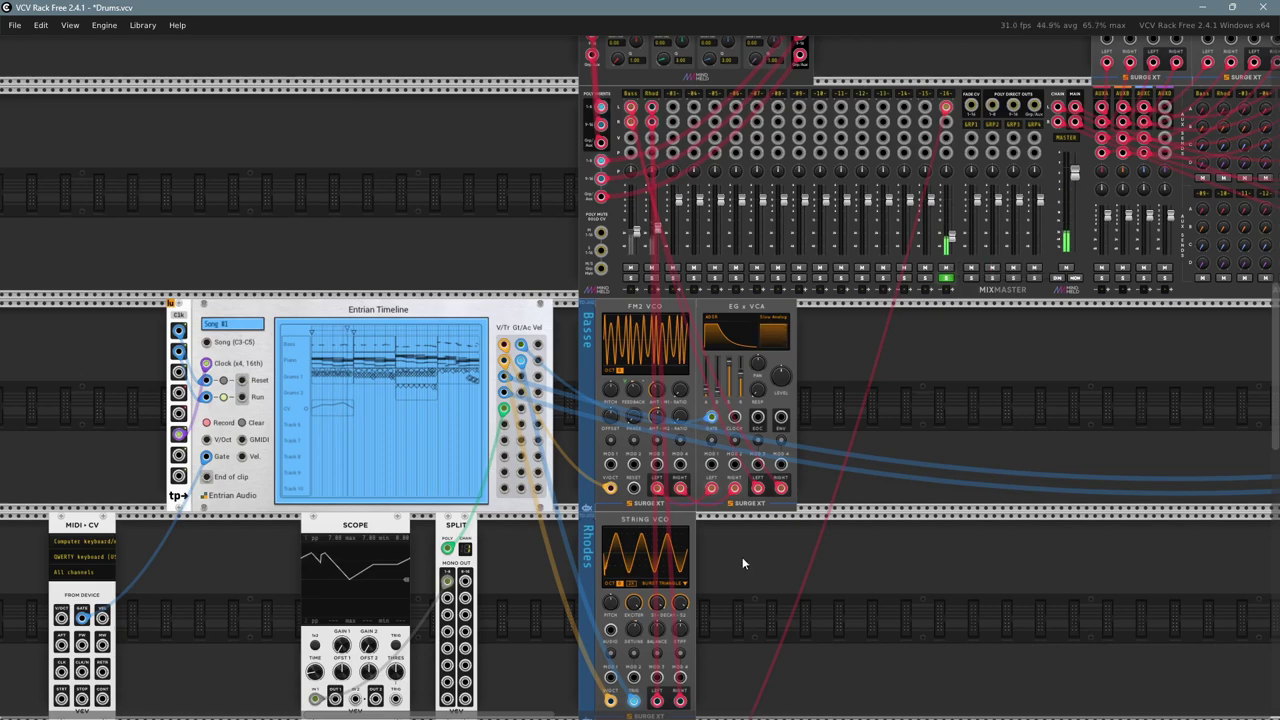
drag(742, 557, 792, 177)
scroll(720, 502, up, 2)
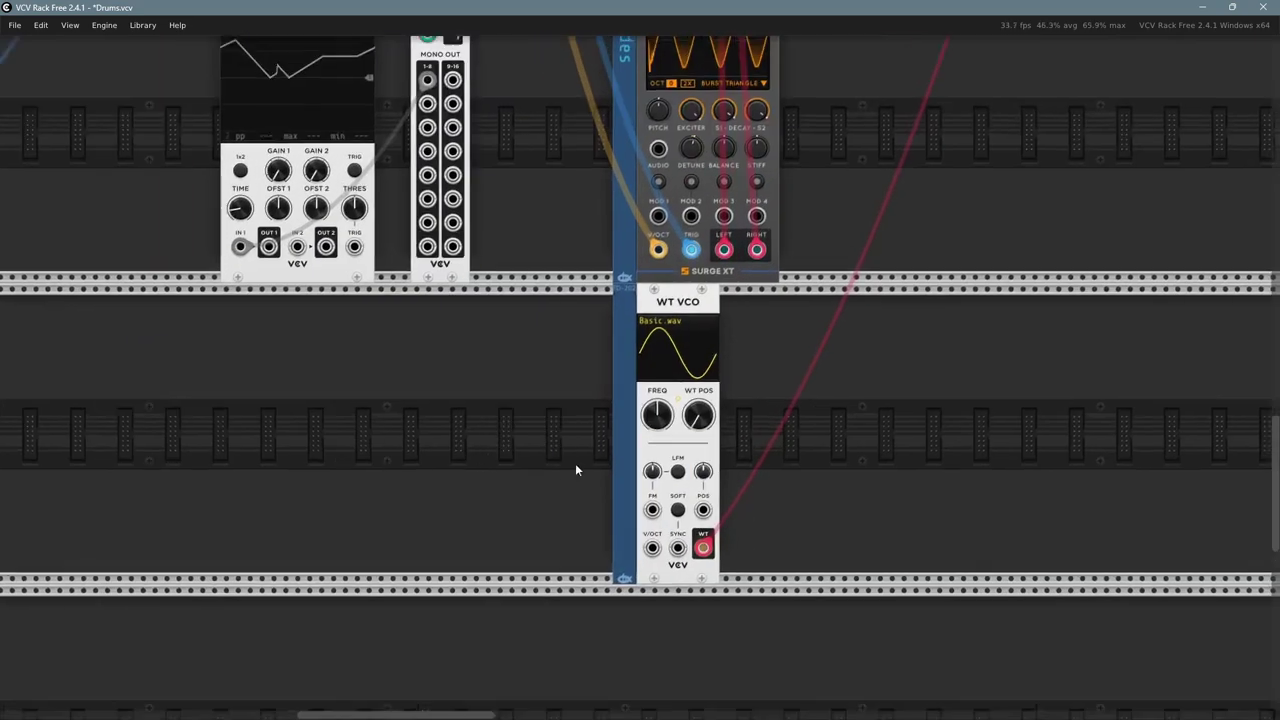
drag(575, 463, 850, 540)
right_click(907, 624)
click(940, 612)
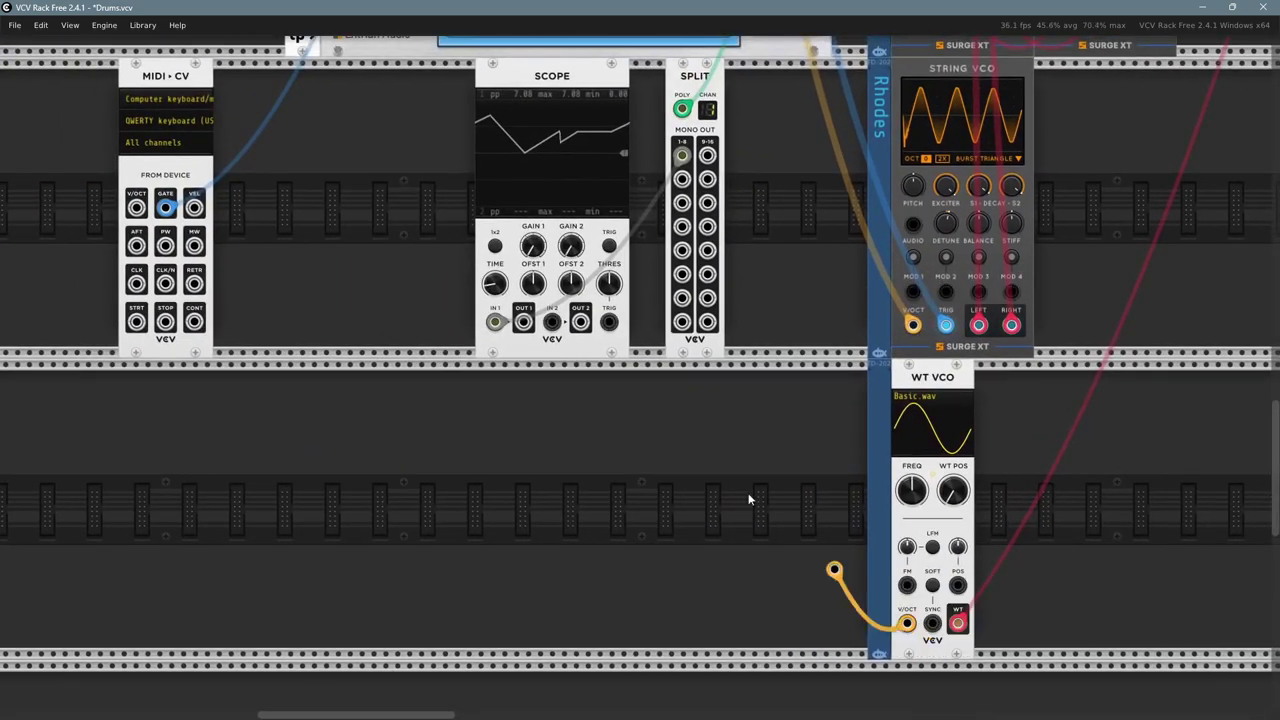
click(681, 155)
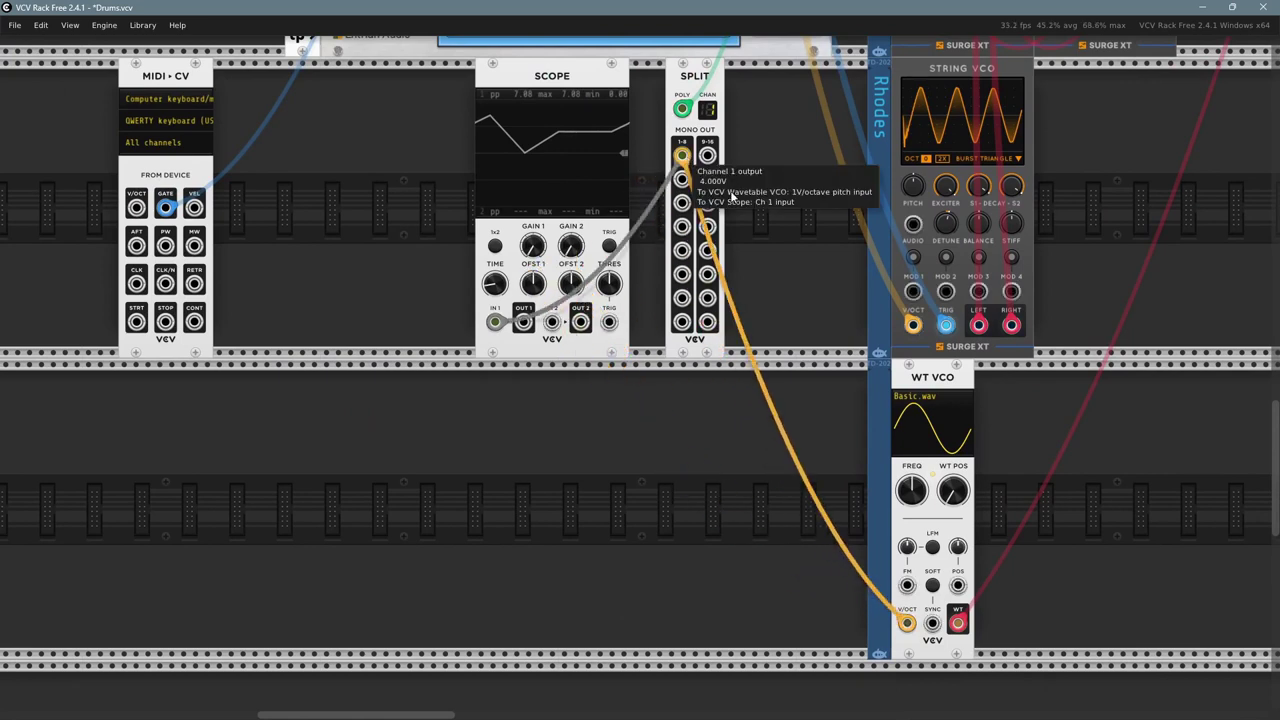
- Mute the MixMaster's master output
scroll(660, 494, up, 1)
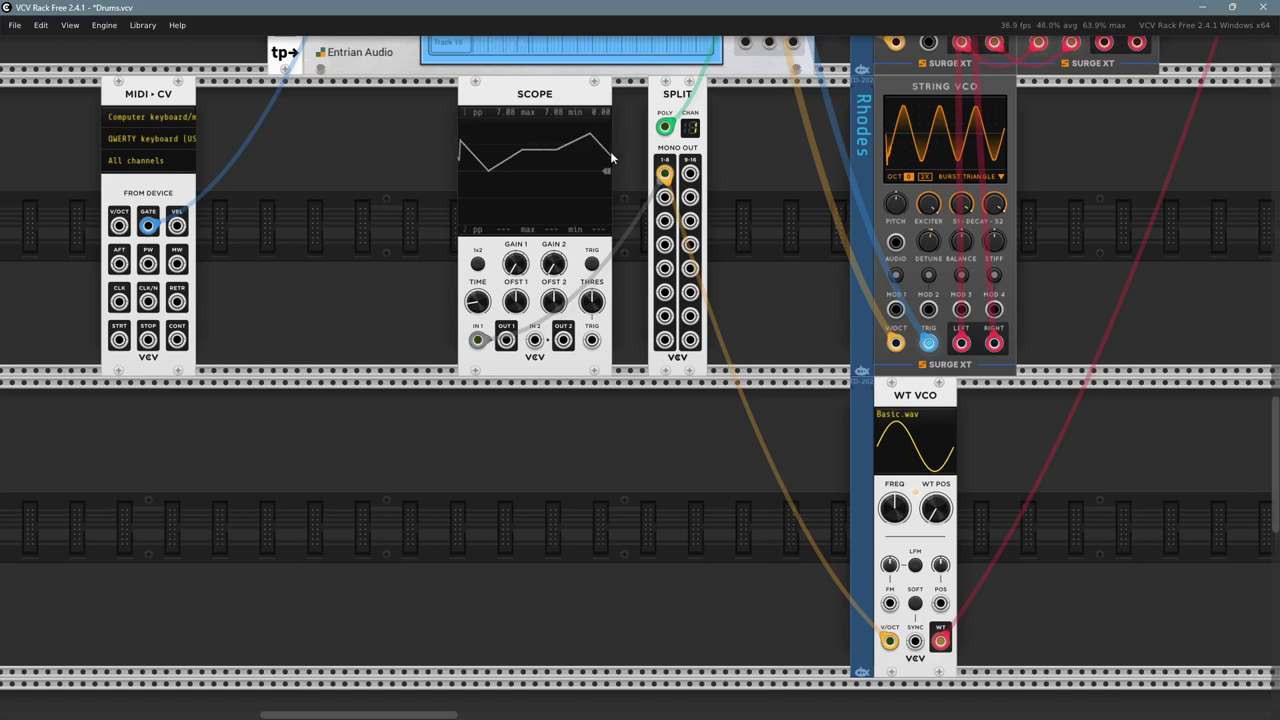
scroll(508, 497, down, 3)
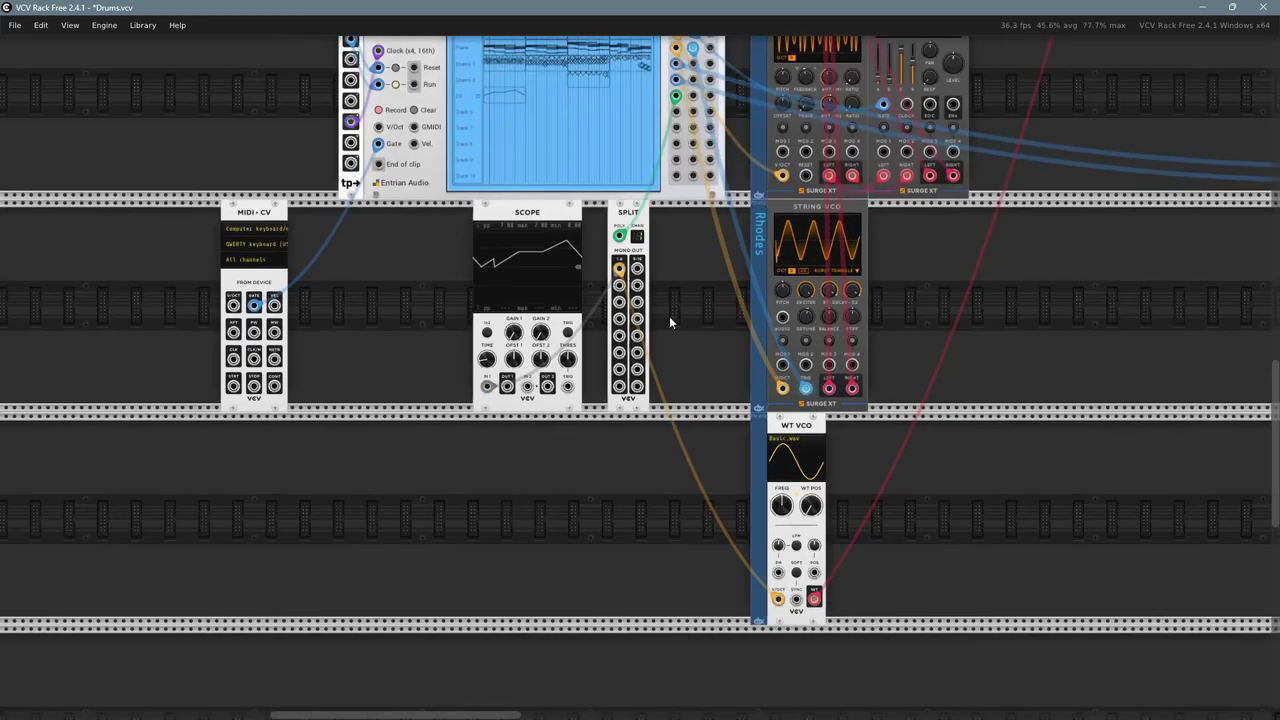
drag(669, 316, 410, 587)
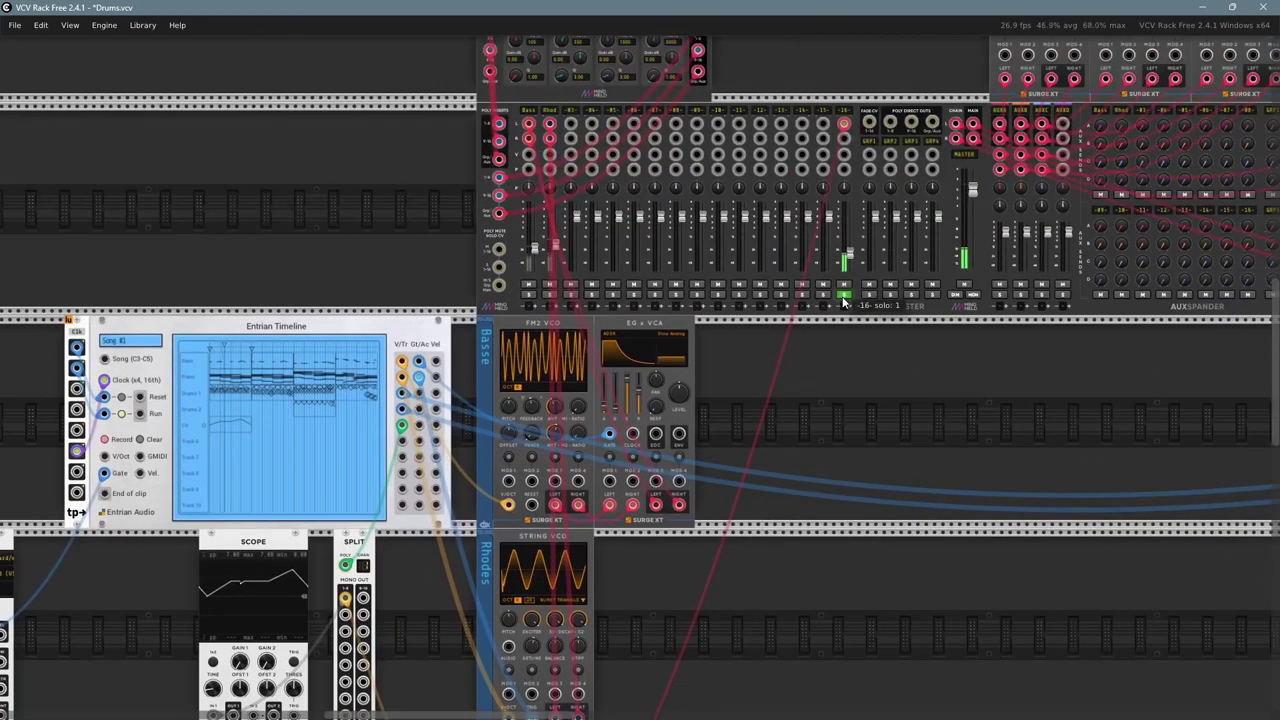
click(963, 285)
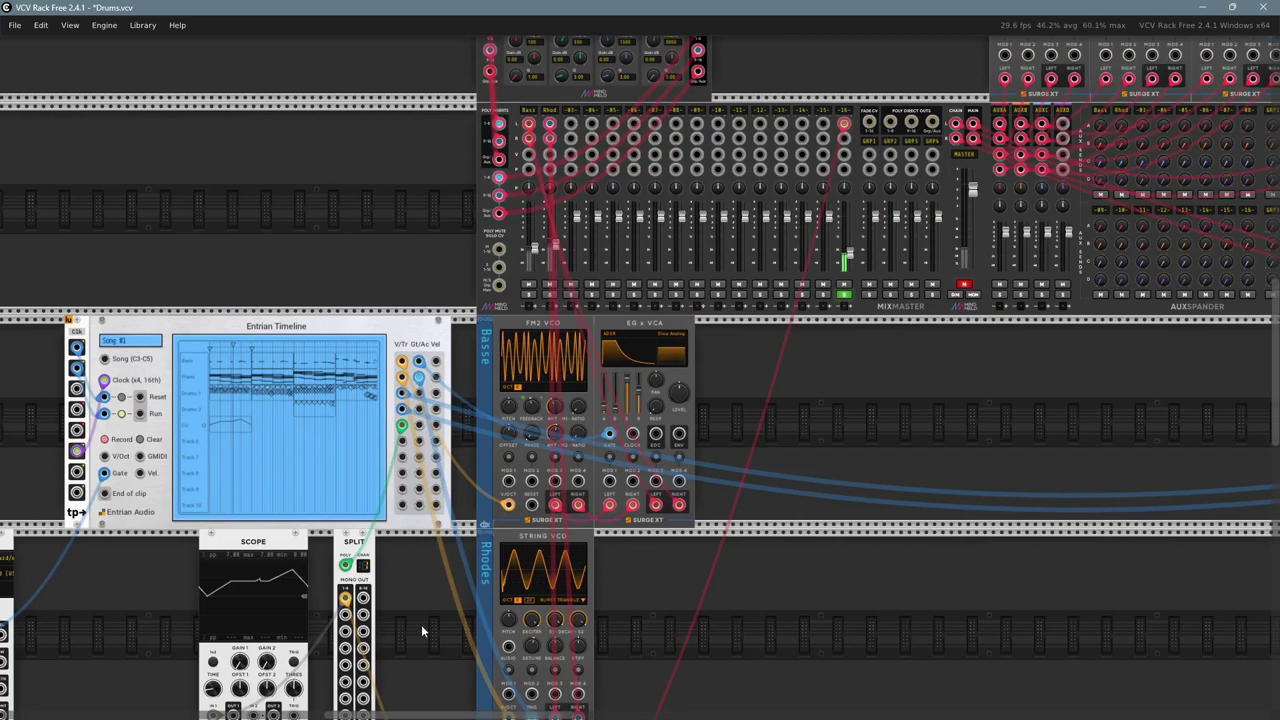
drag(434, 596, 513, 458)
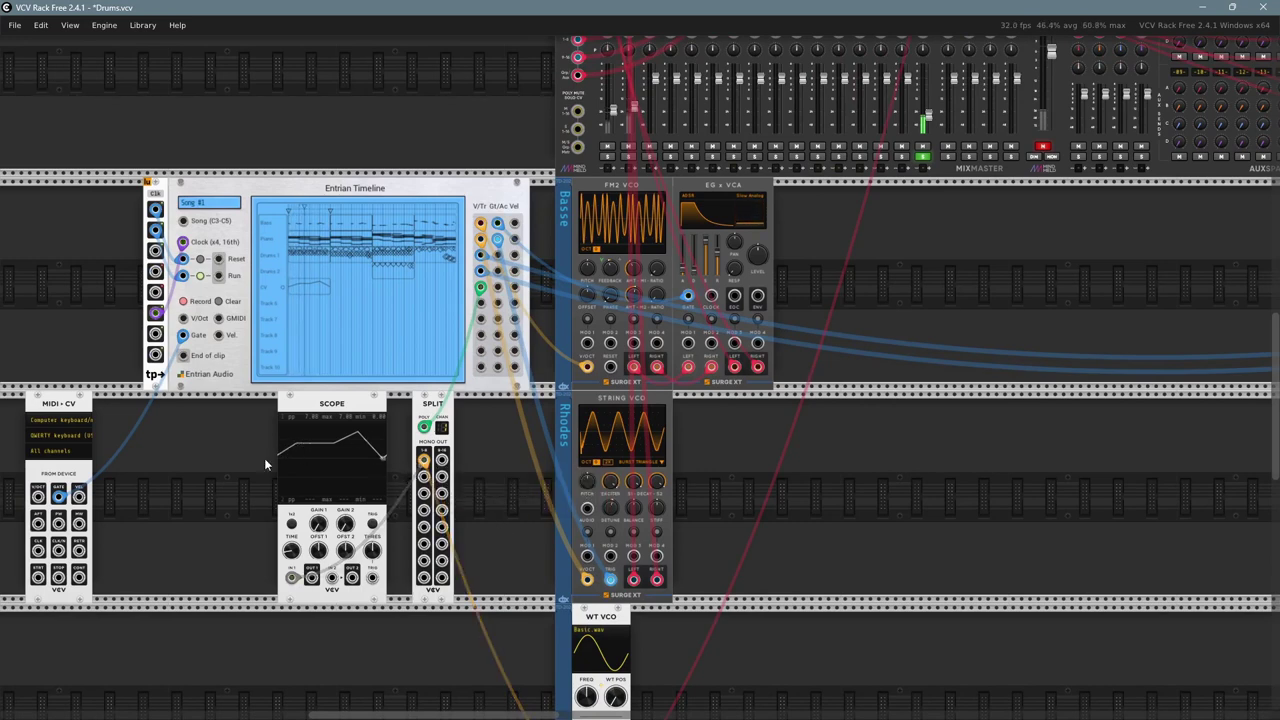
- Try the WT VCO's wavetable position at about 76%, and return it to the sine wave at its minimum
drag(902, 309, 909, 360)
scroll(909, 360, up, 3)
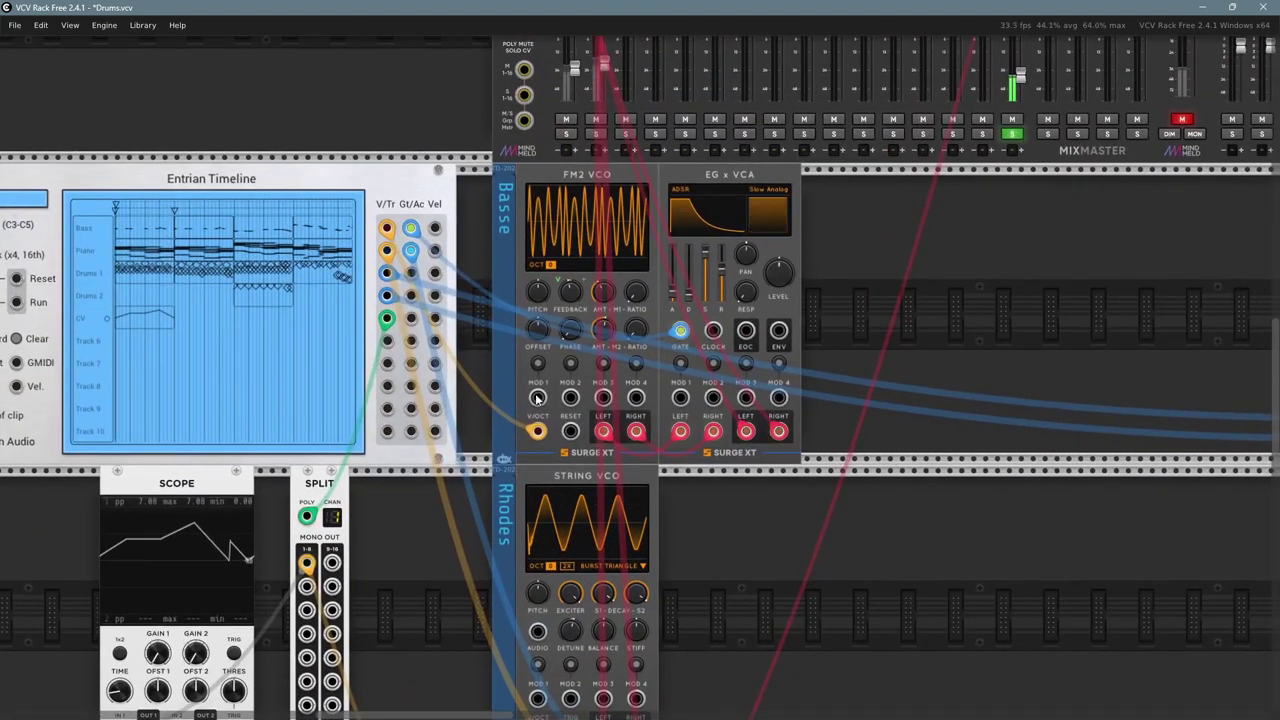
drag(397, 654, 509, 206)
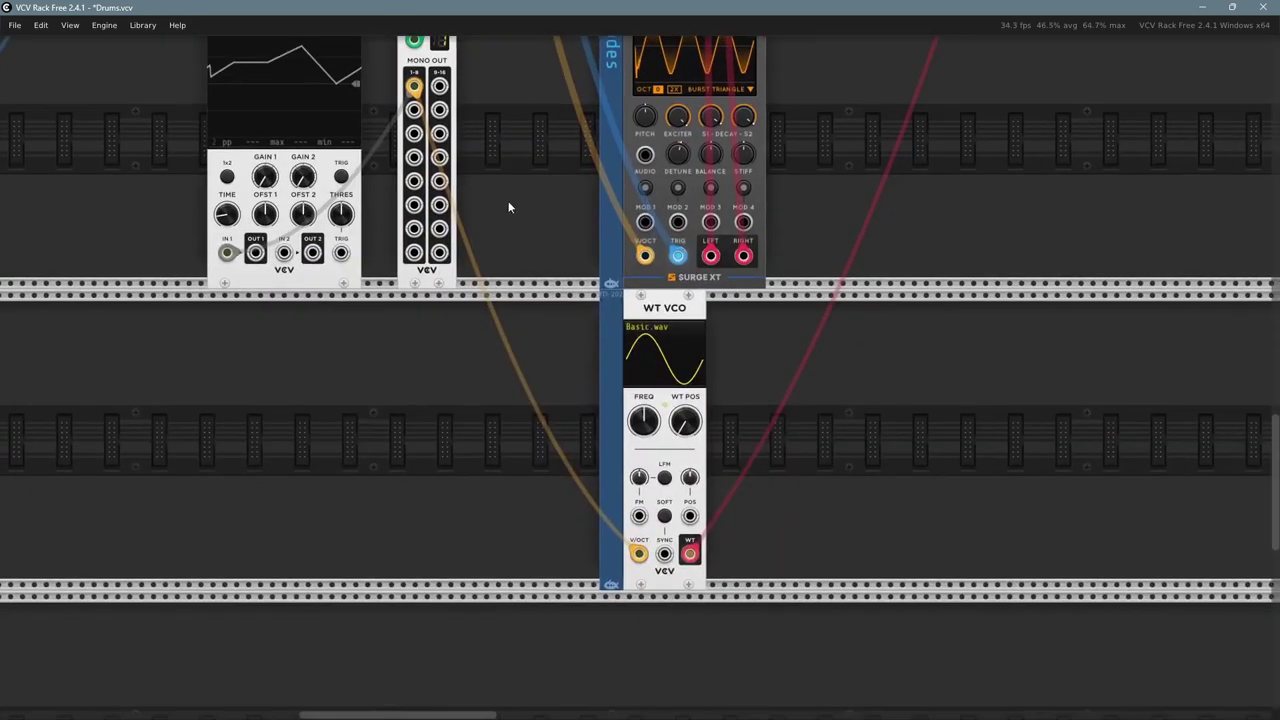
scroll(614, 451, up, 5)
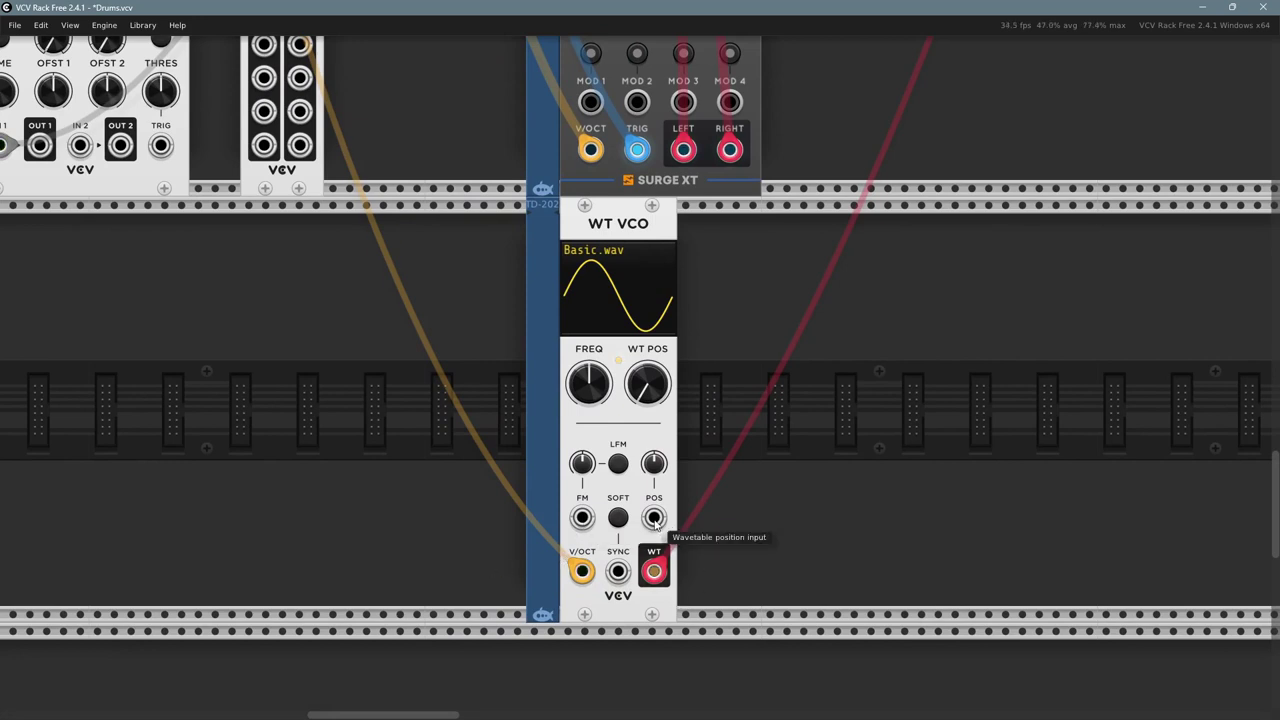
drag(647, 384, 647, 330)
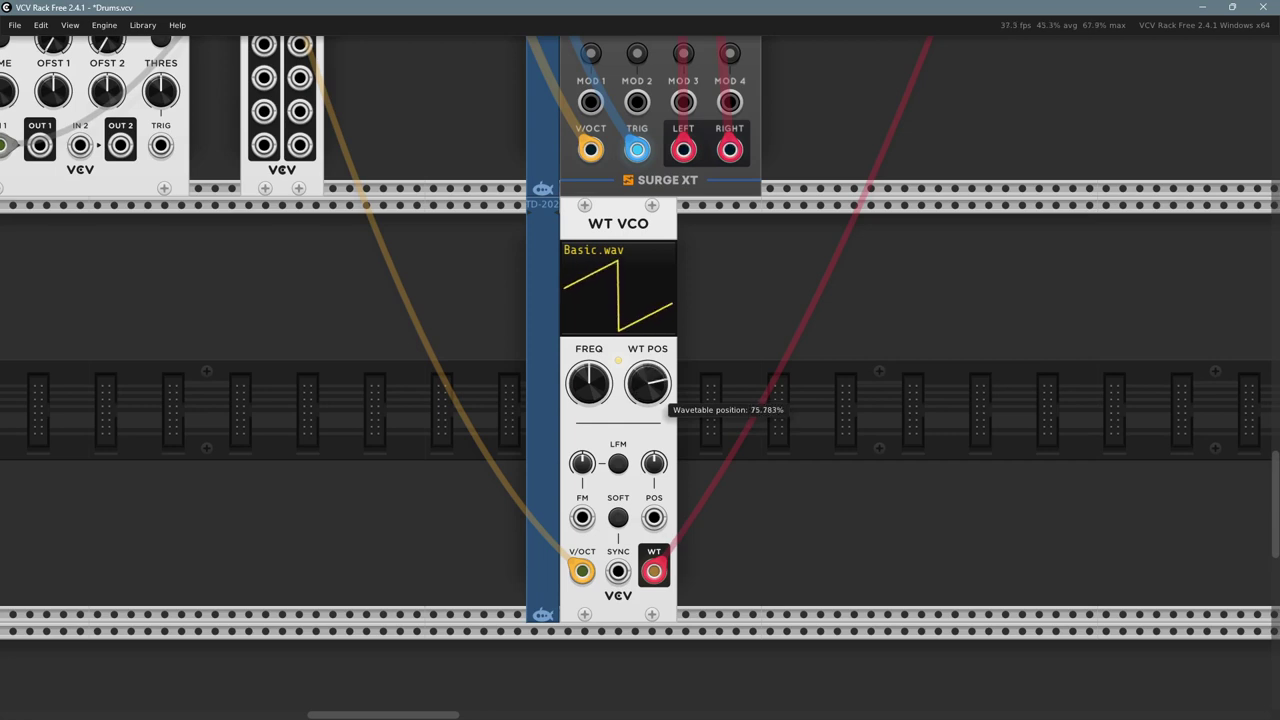
drag(647, 384, 647, 440)
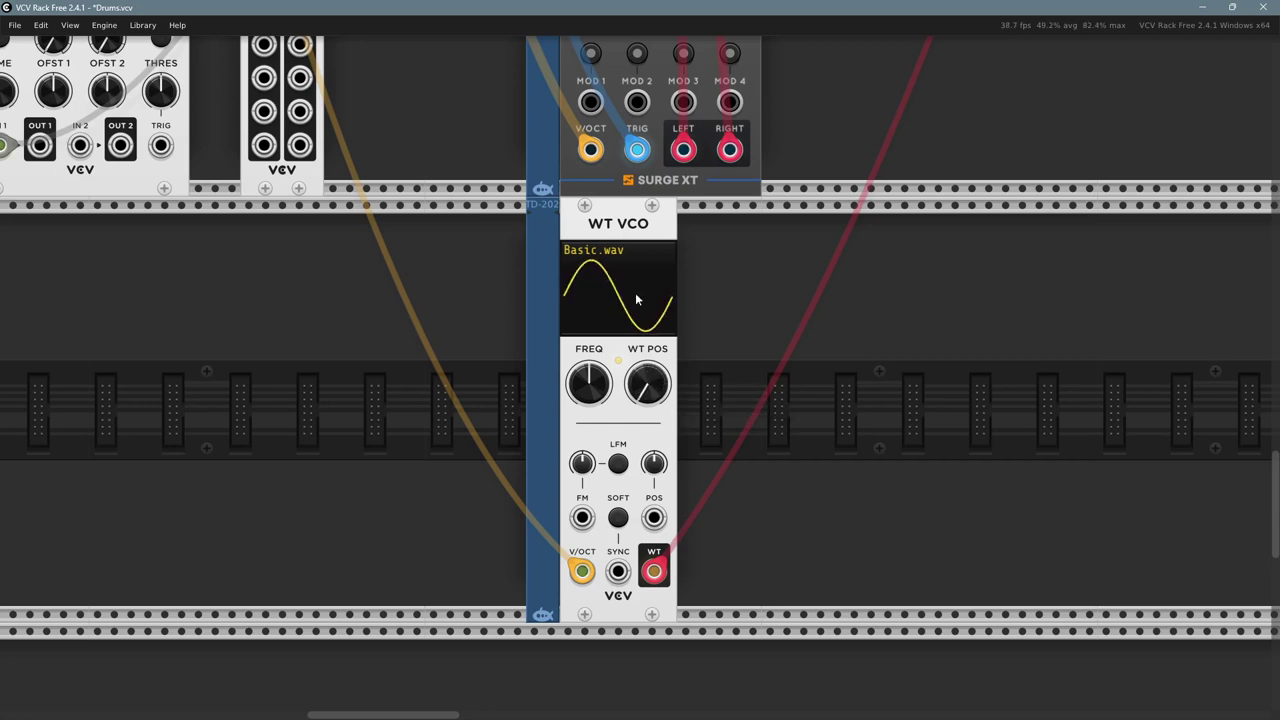
scroll(504, 309, down, 2)
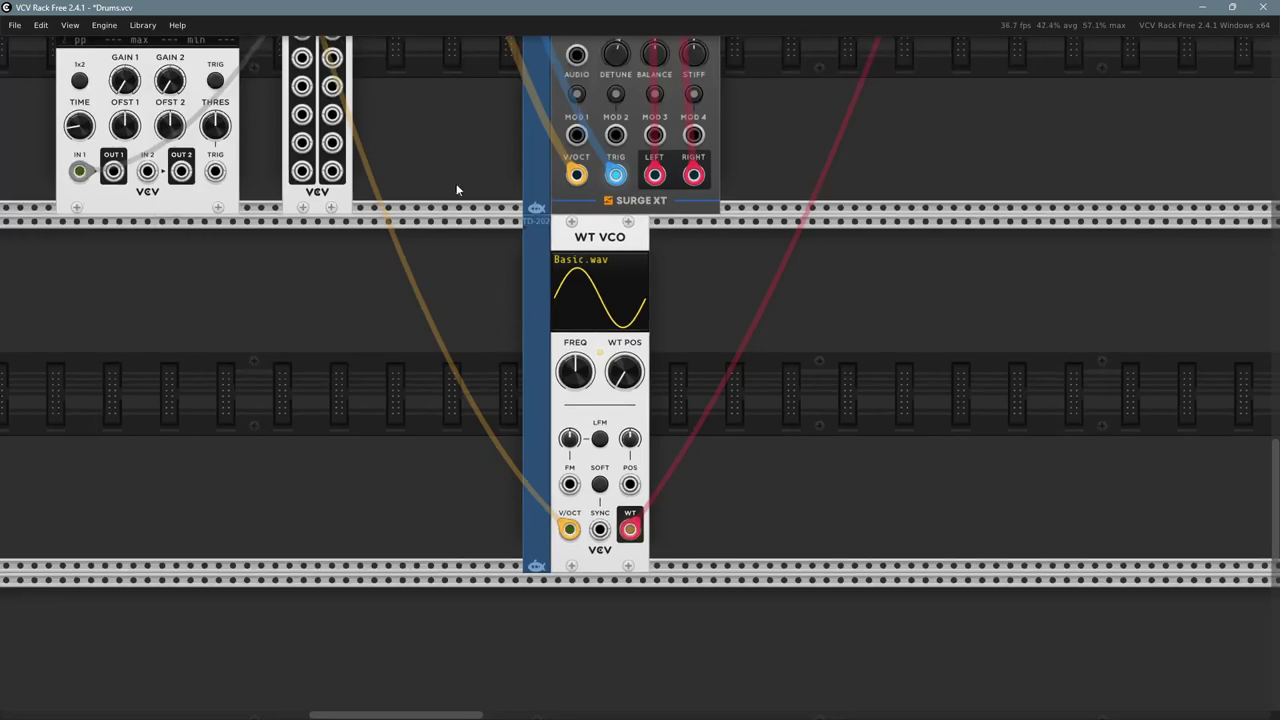
scroll(526, 413, up, 3)
scroll(545, 487, down, 2)
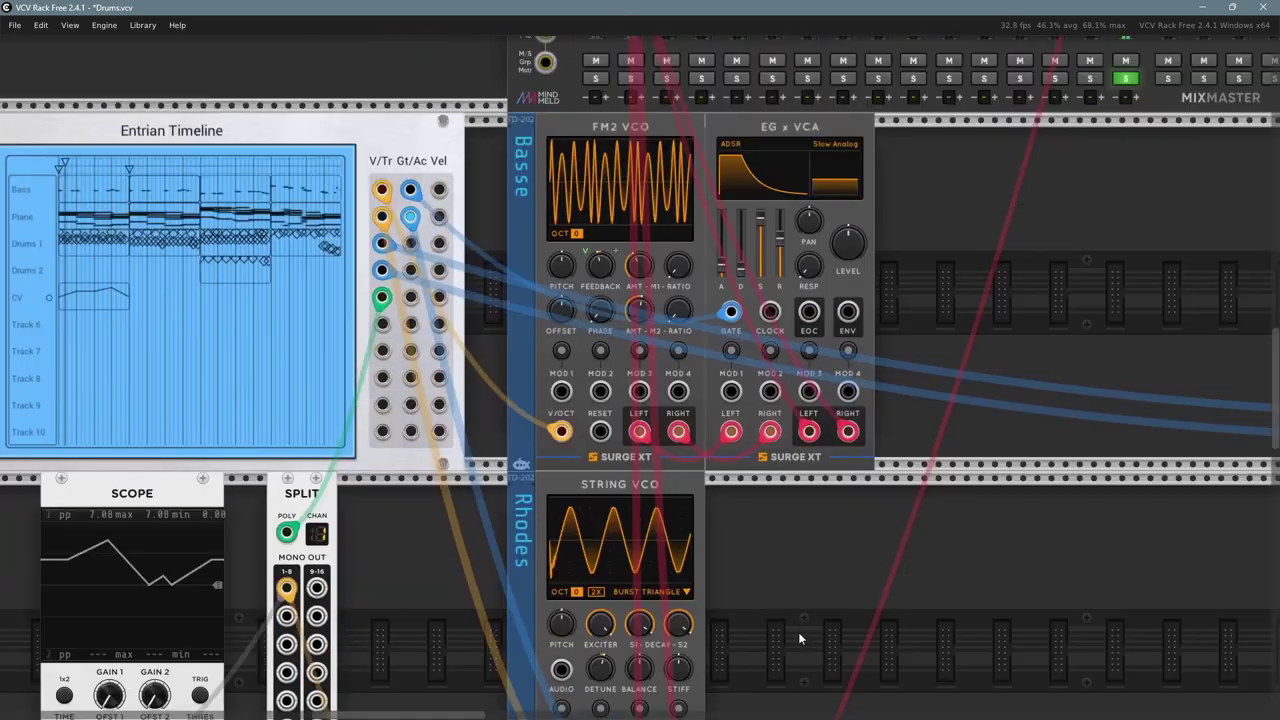
scroll(299, 287, up, 3)
drag(299, 287, 323, 270)
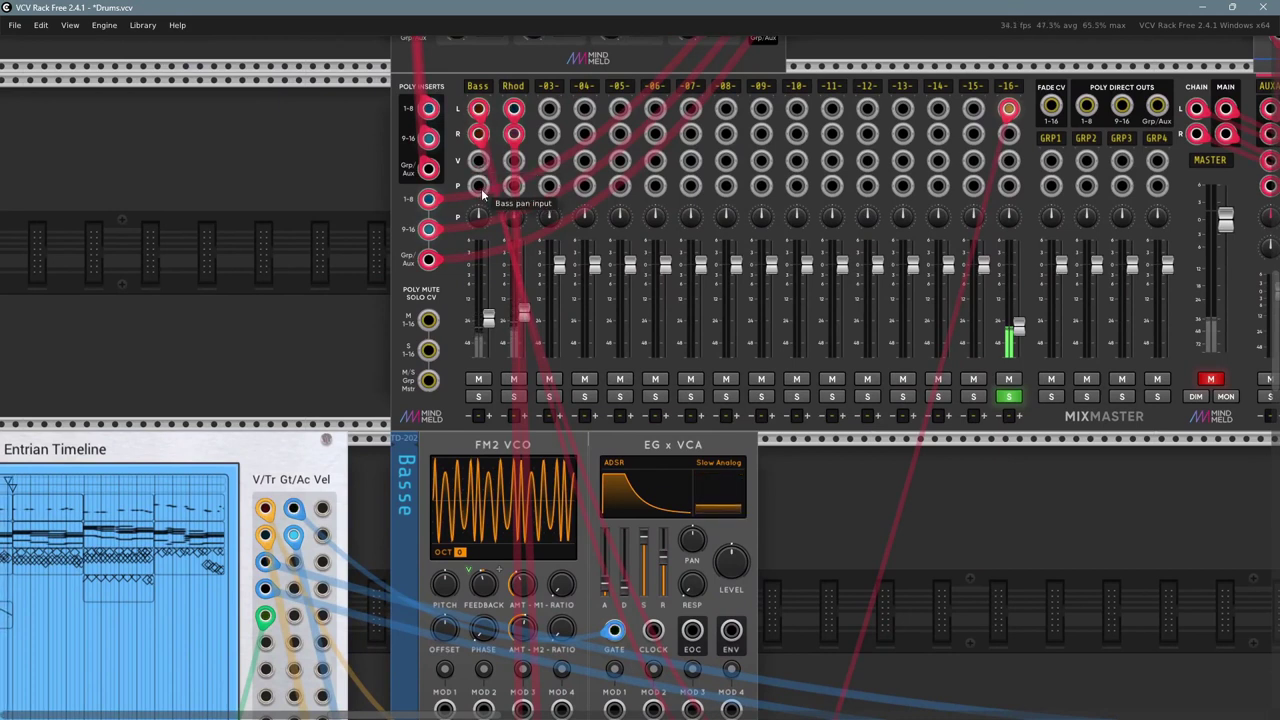
scroll(1064, 510, right, 1)
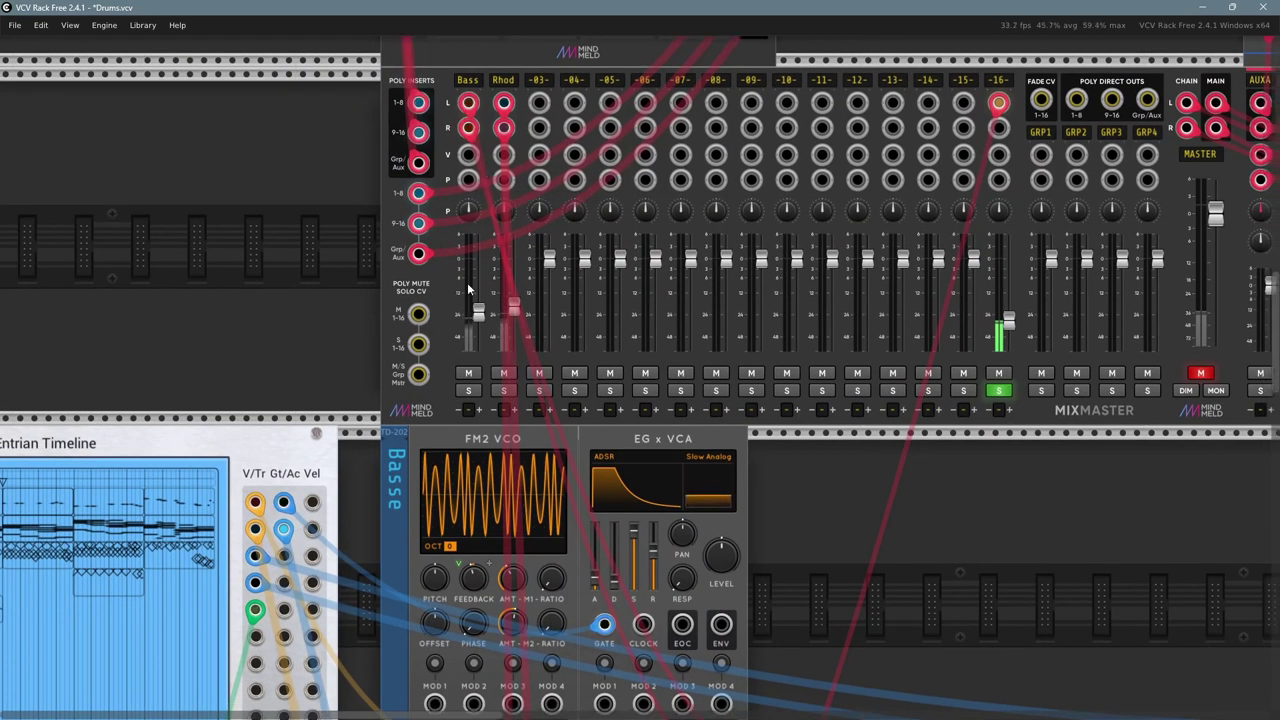
drag(1074, 558, 823, 482)
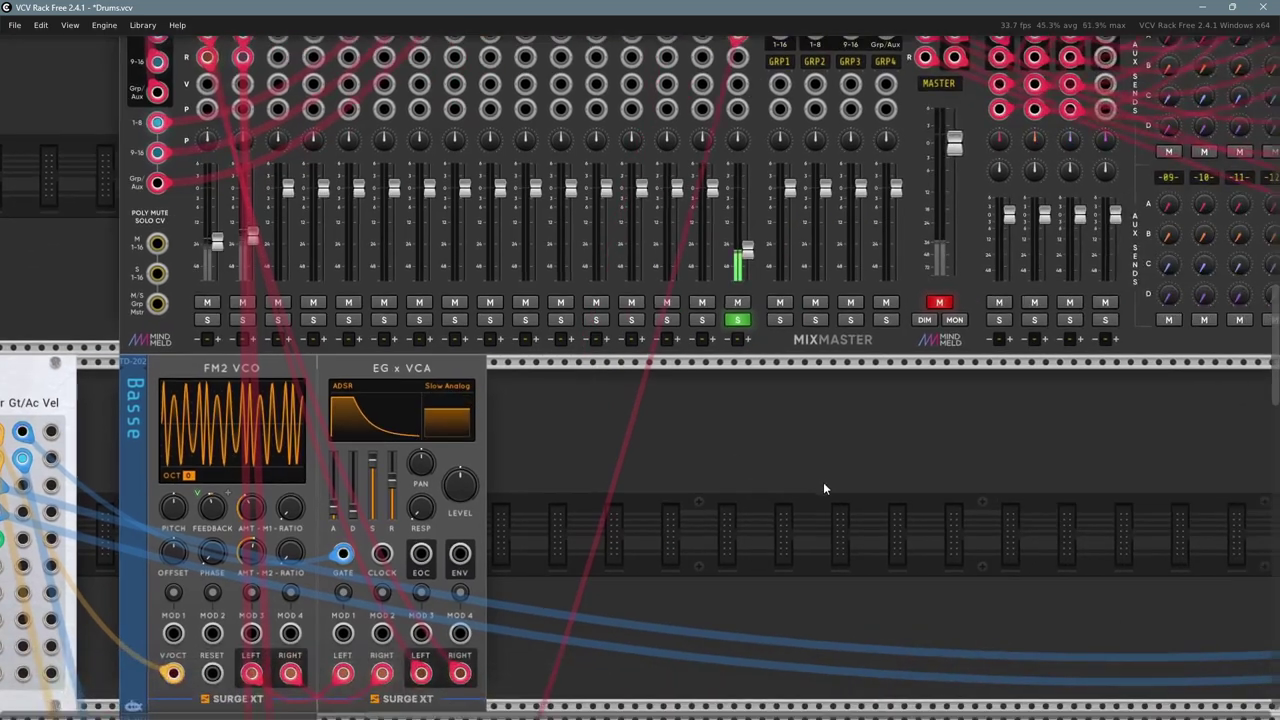
ctrl+scroll(820, 483, down, 3)
drag(727, 513, 868, 477)
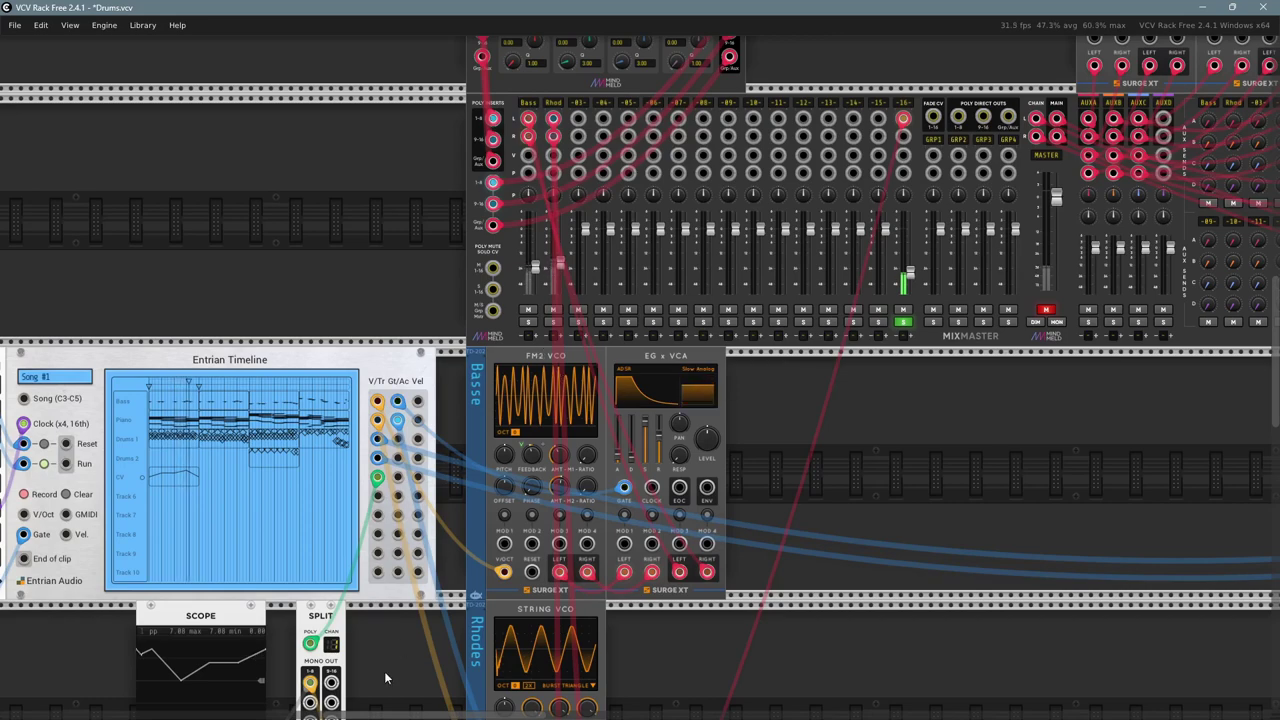
- Open the CV clip from the Entrian Timeline, delete all segments on its current channel, and close the editor
drag(384, 671, 646, 524)
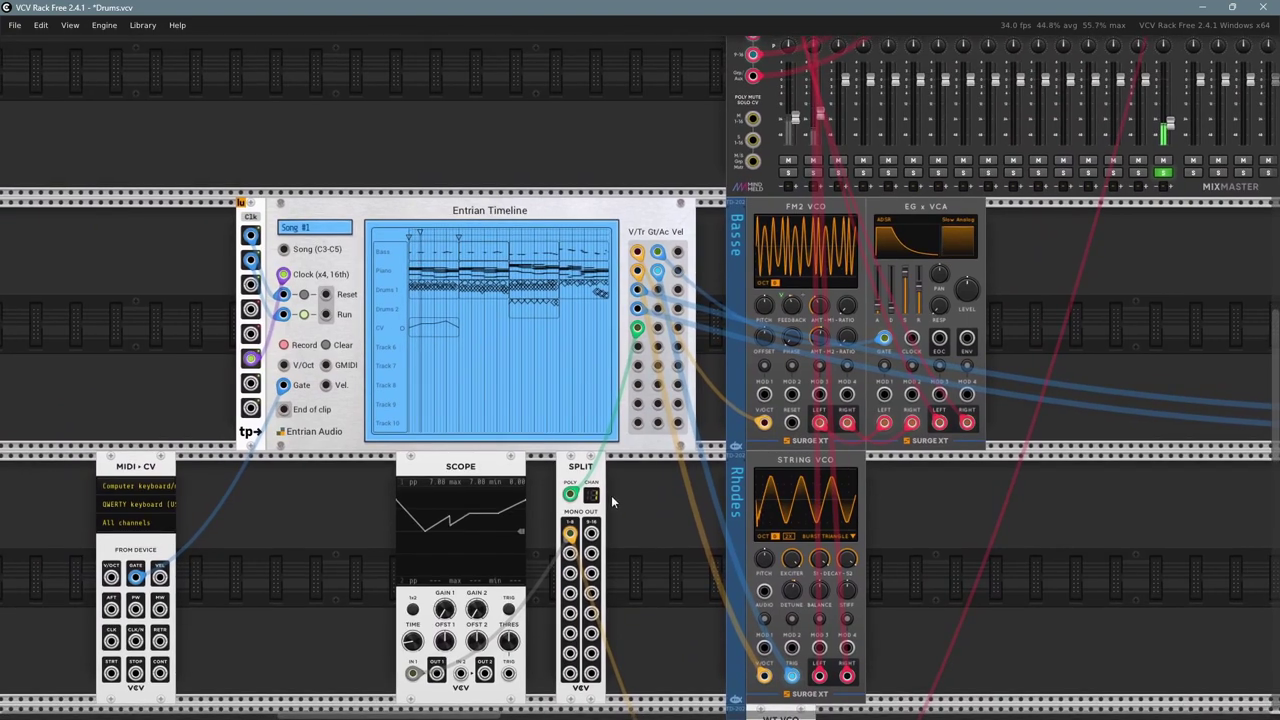
double_click(450, 328)
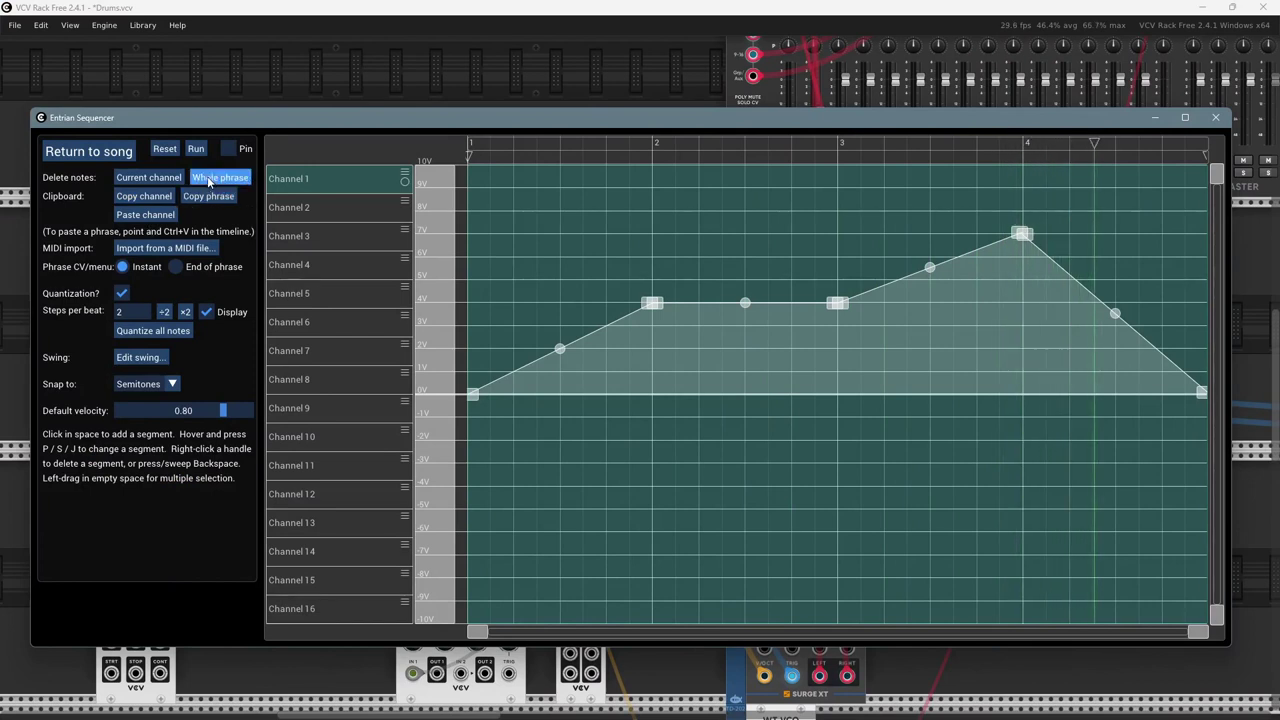
click(150, 179)
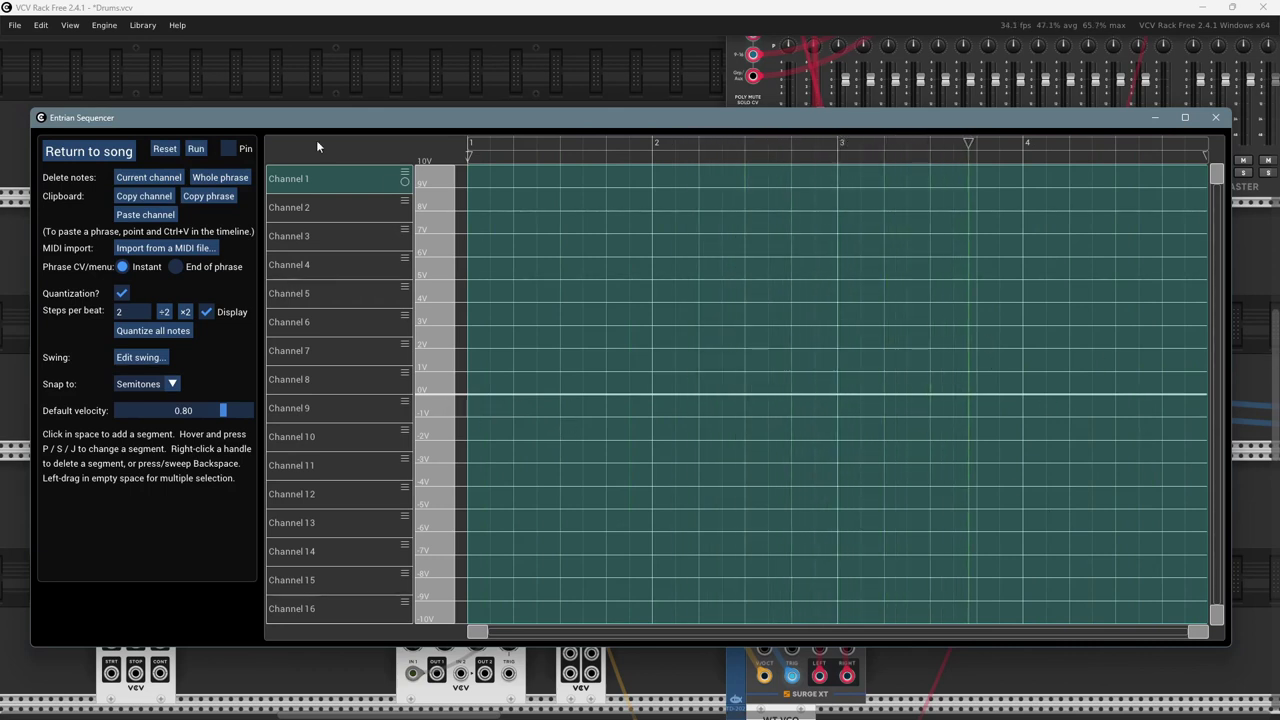
key(Escape)
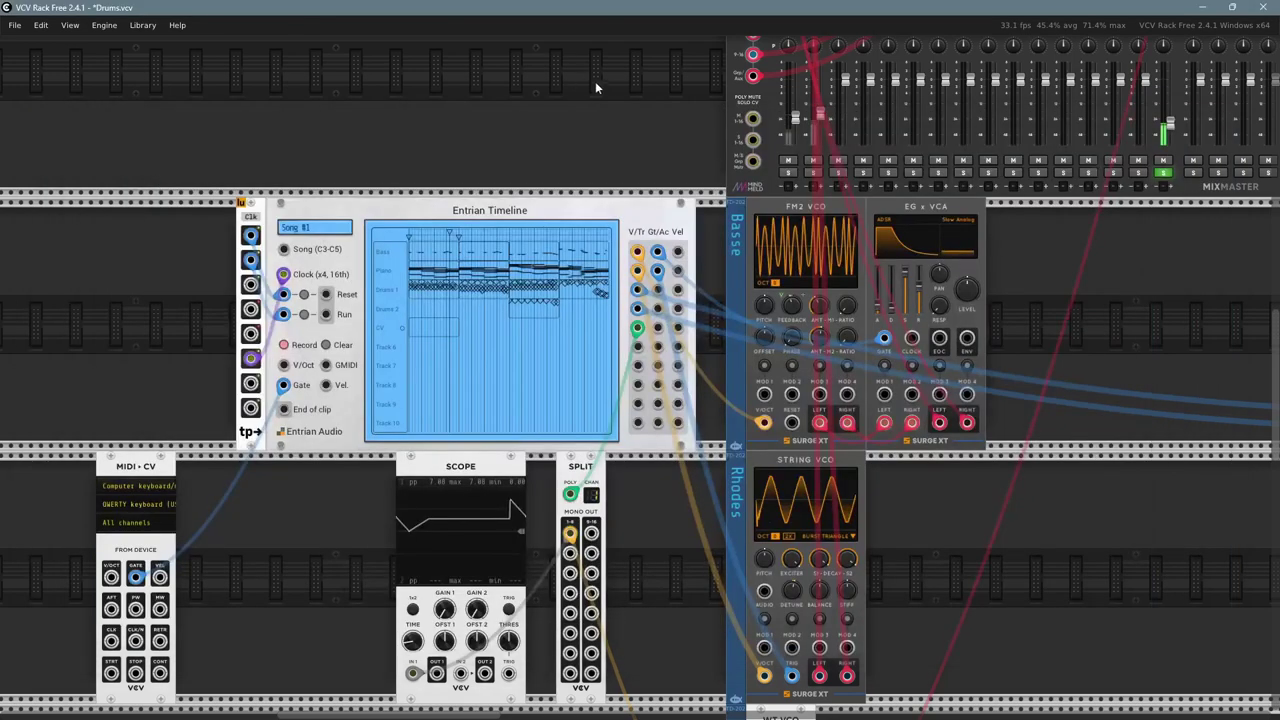
- Replace MixMaster channel 16's solo with a mute, and unmute the master
drag(595, 81, 479, 304)
scroll(496, 301, up, 2)
drag(603, 300, 427, 298)
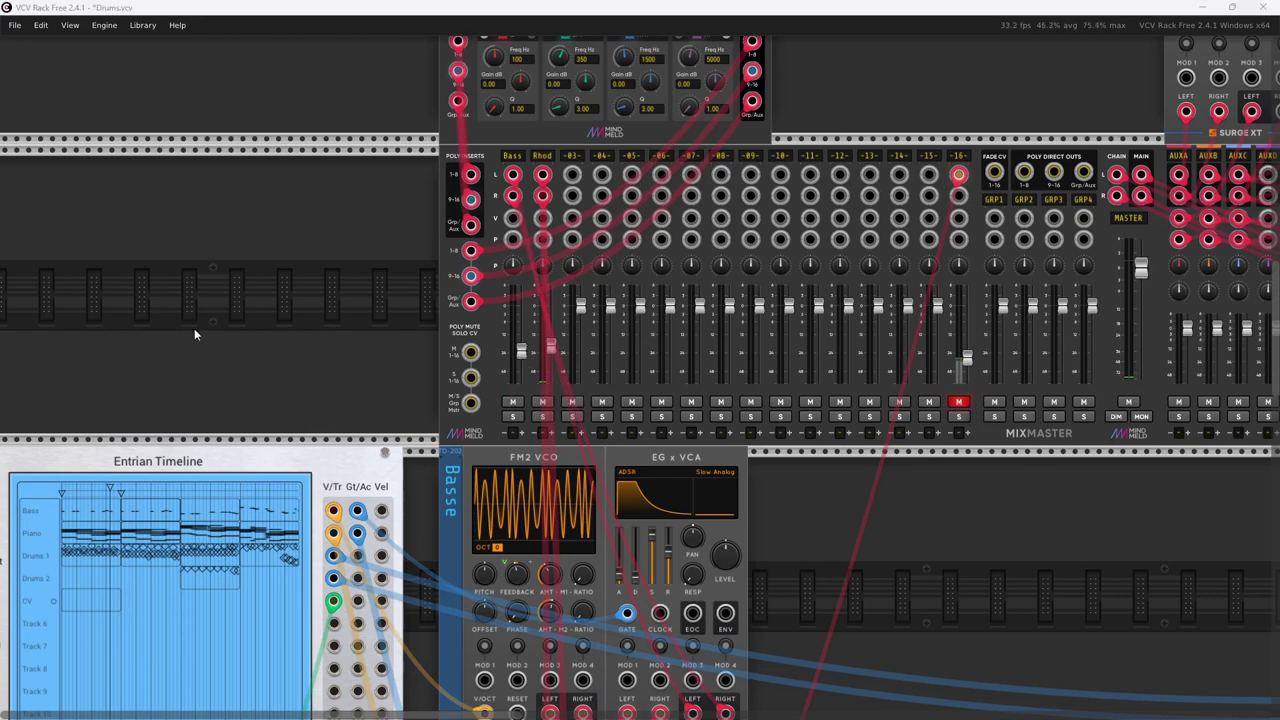
key(alt+Tab)
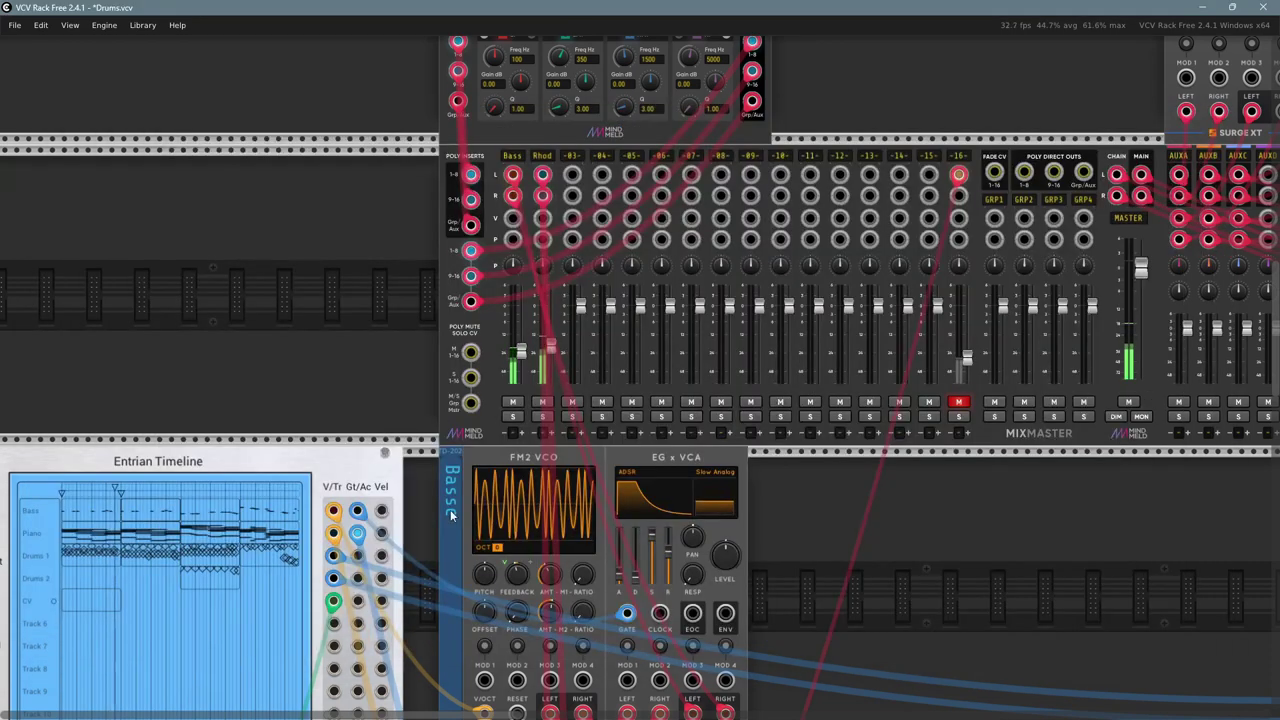
- Raise the Bass channel's fader on the MixMaster to about -13.9 dB
scroll(337, 380, down, 1)
scroll(337, 380, right, 1)
scroll(512, 340, up, 5)
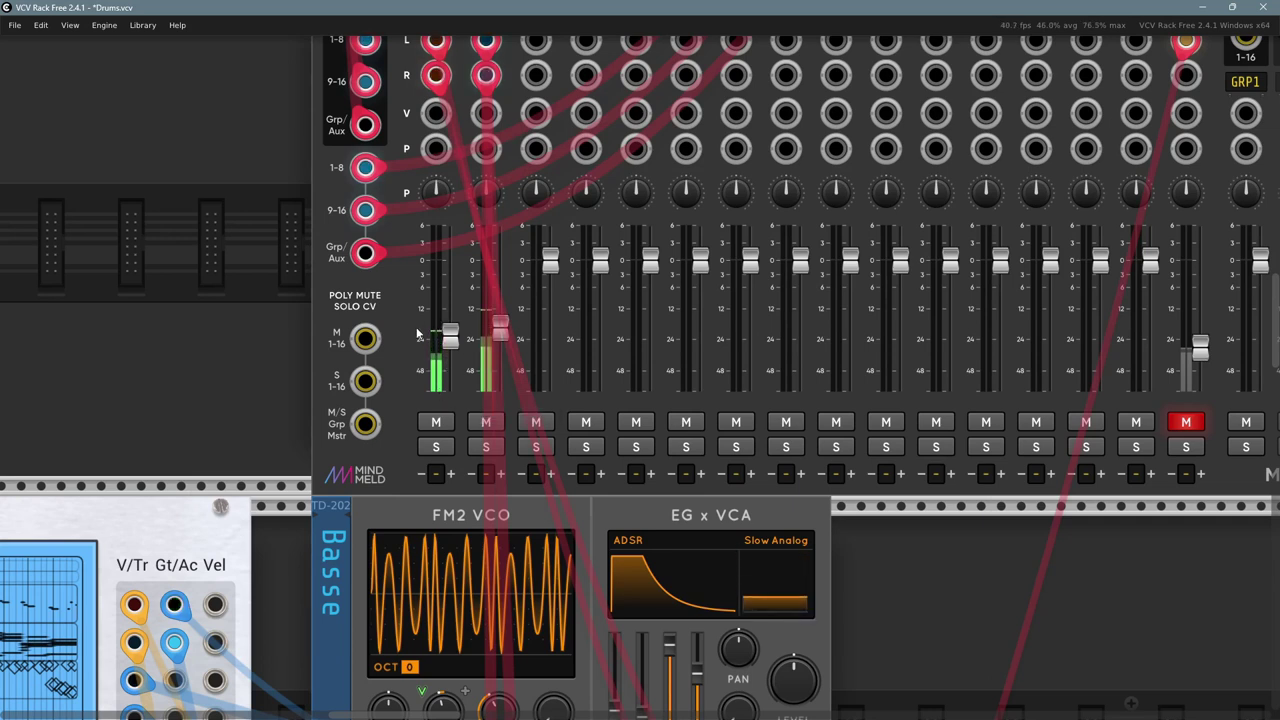
mouse_move(450, 333)
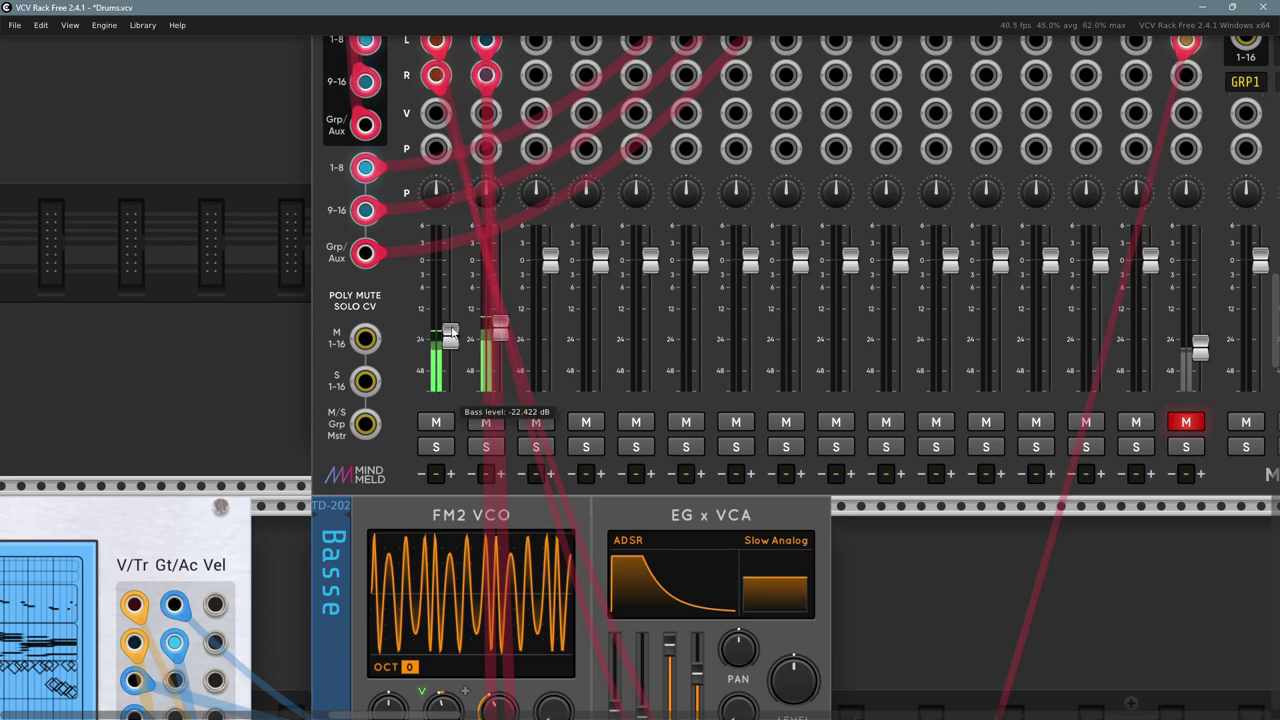
drag(450, 333, 450, 313)
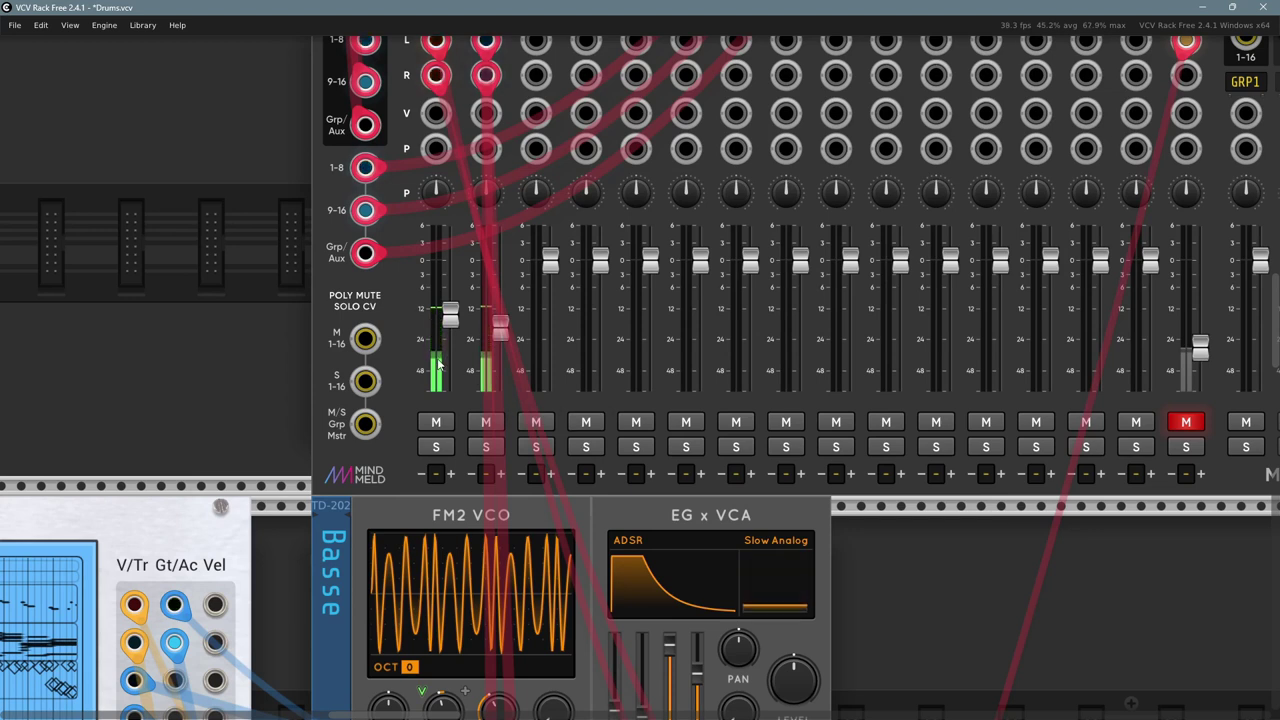
mouse_move(450, 320)
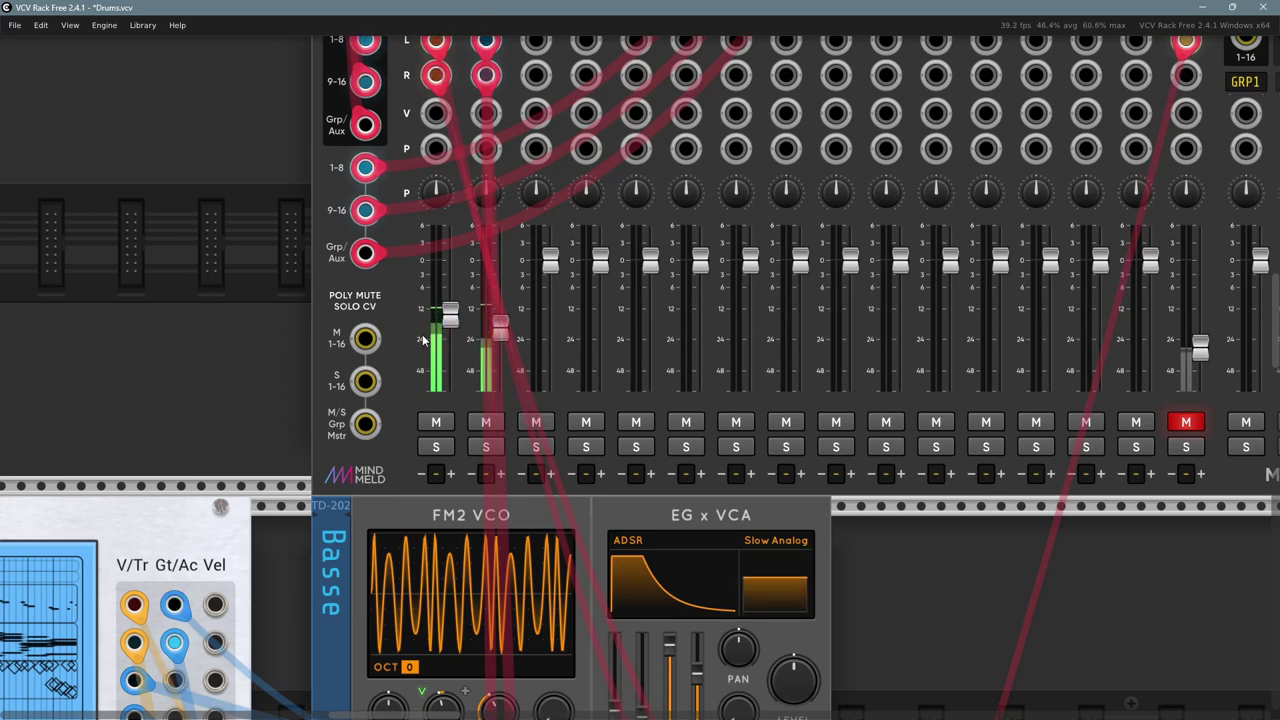
scroll(300, 330, right, 1)
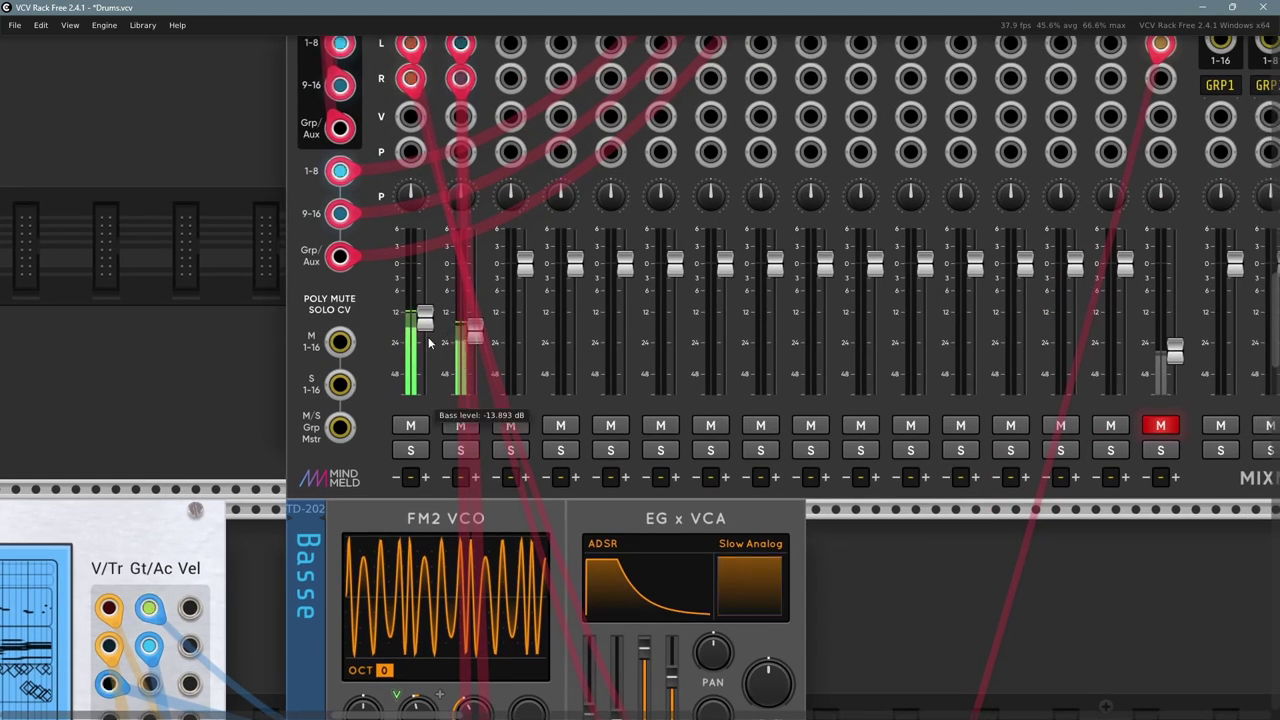
mouse_move(428, 337)
mouse_down()
mouse_move(428, 361)
mouse_move(425, 314)
mouse_up()
- Show the song in the Entrian Sequencer, shorten the CV clip to one bar, and check the clip in its phrase editor
click(284, 386)
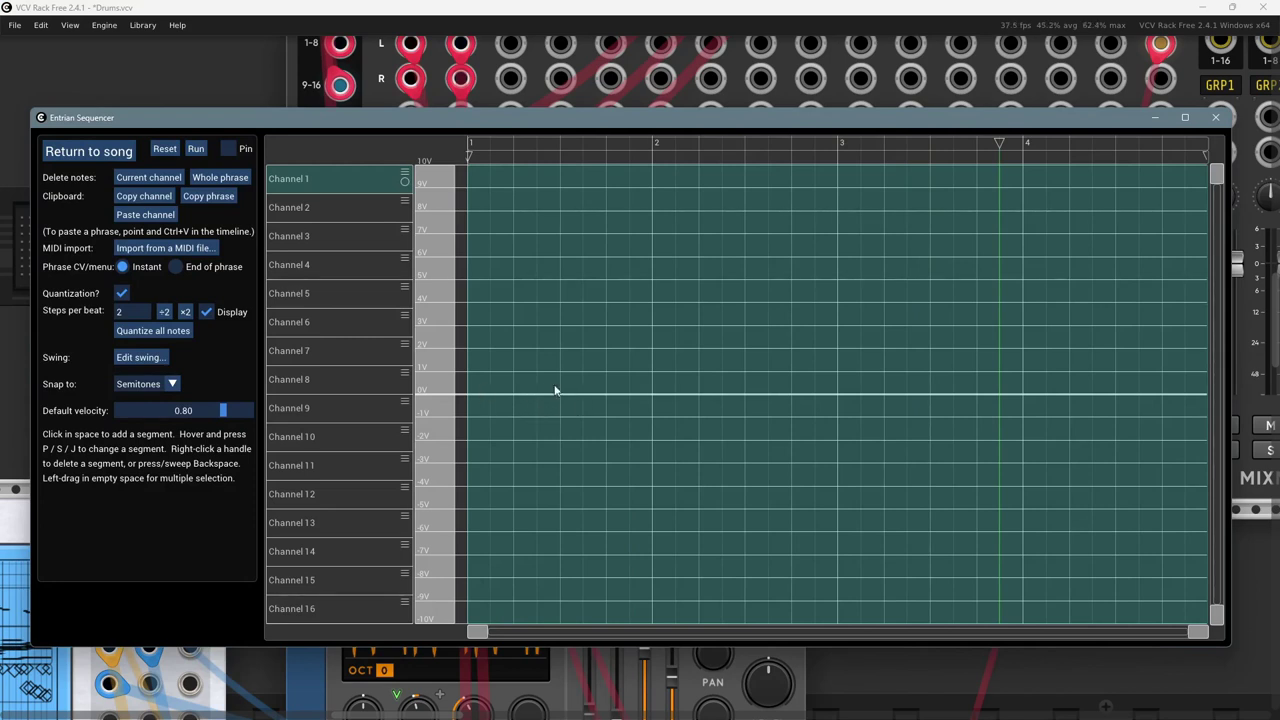
click(83, 153)
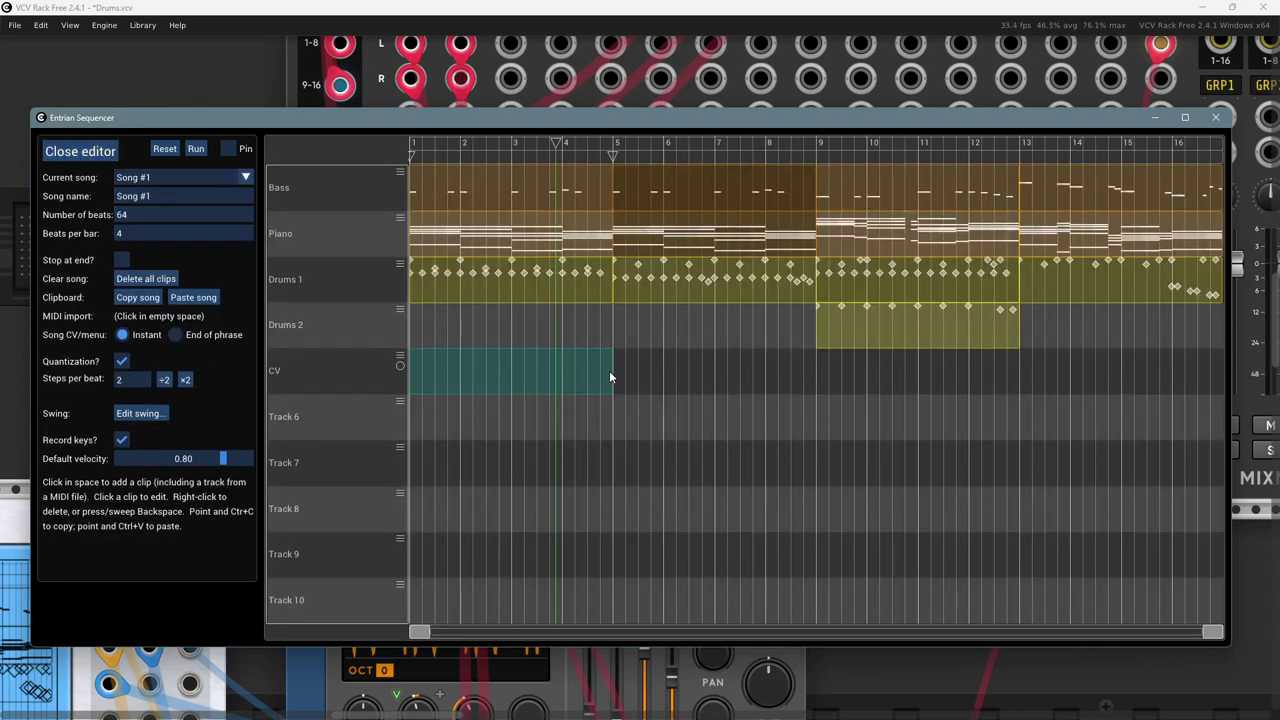
drag(611, 371, 561, 374)
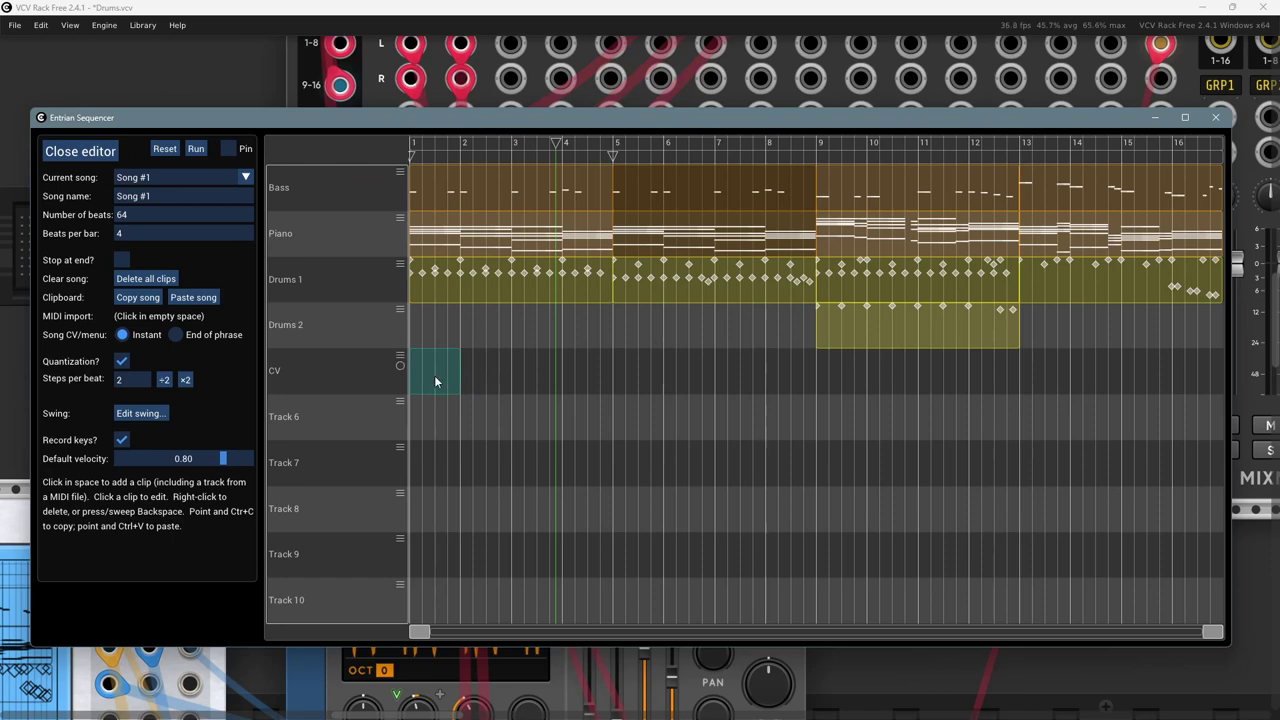
click(433, 375)
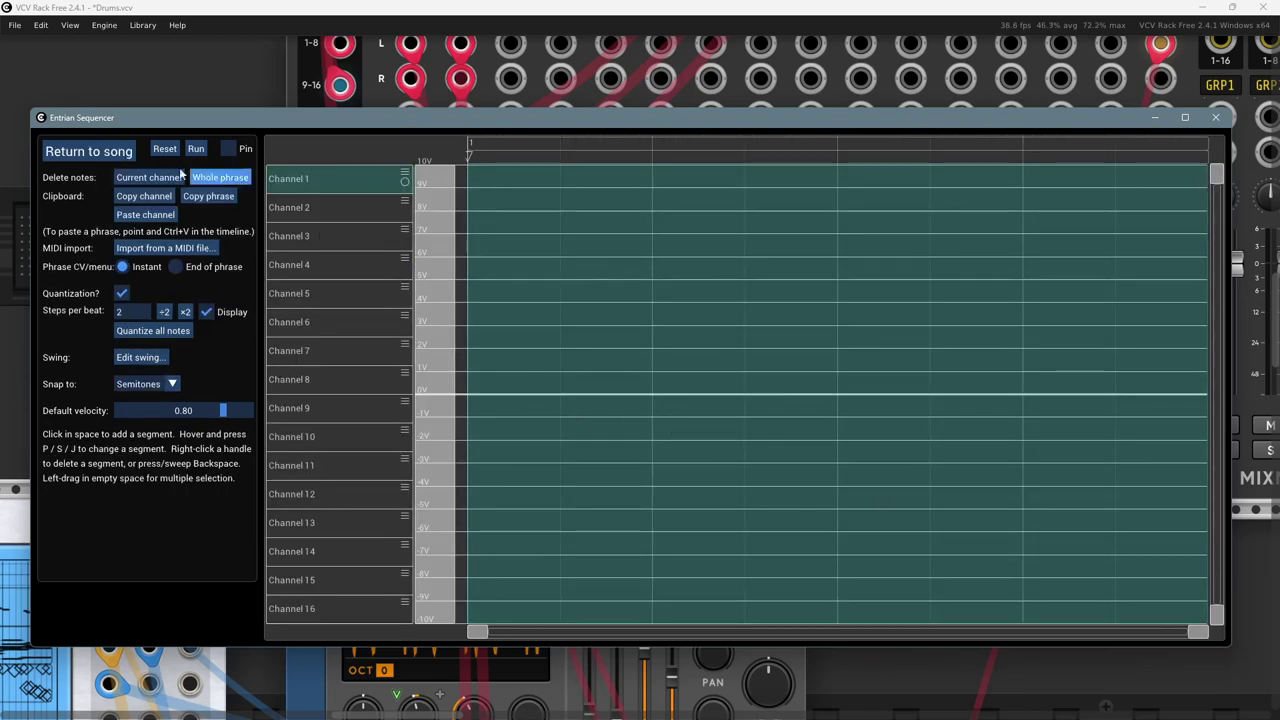
click(105, 155)
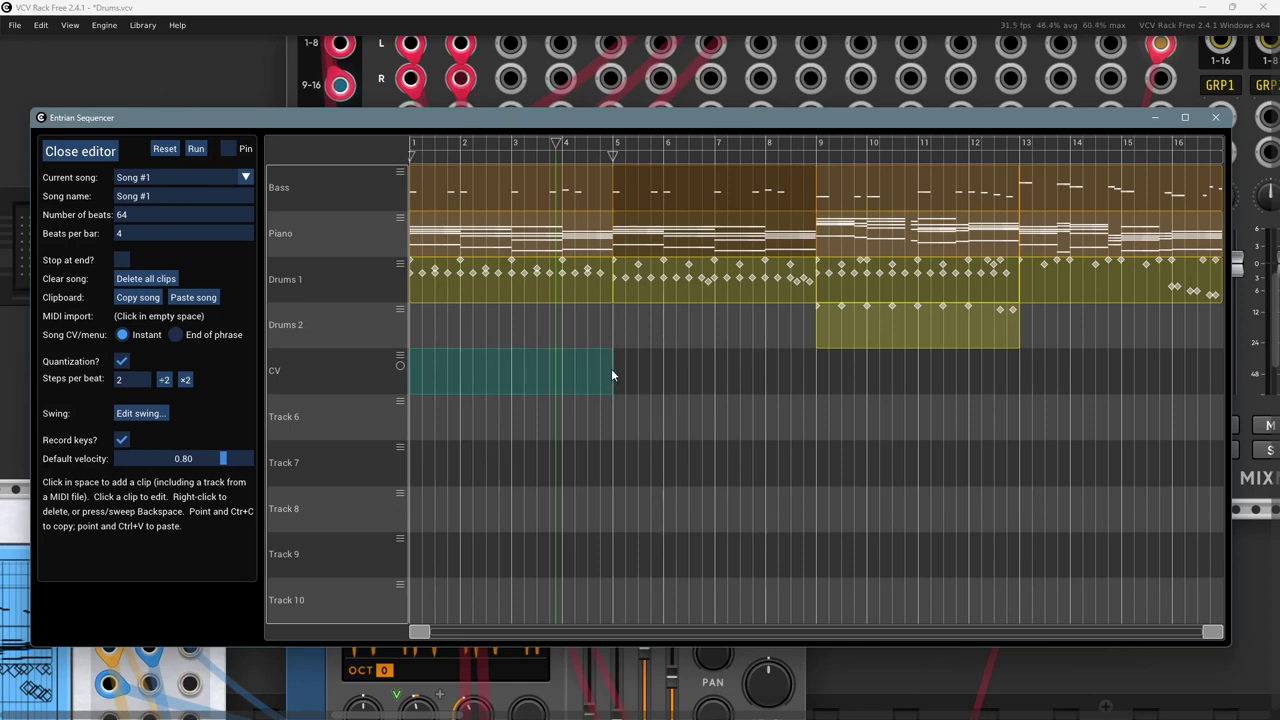
- Resize the four-bar CV clip so it ends at bar 2, and open it for editing
drag(612, 375, 564, 369)
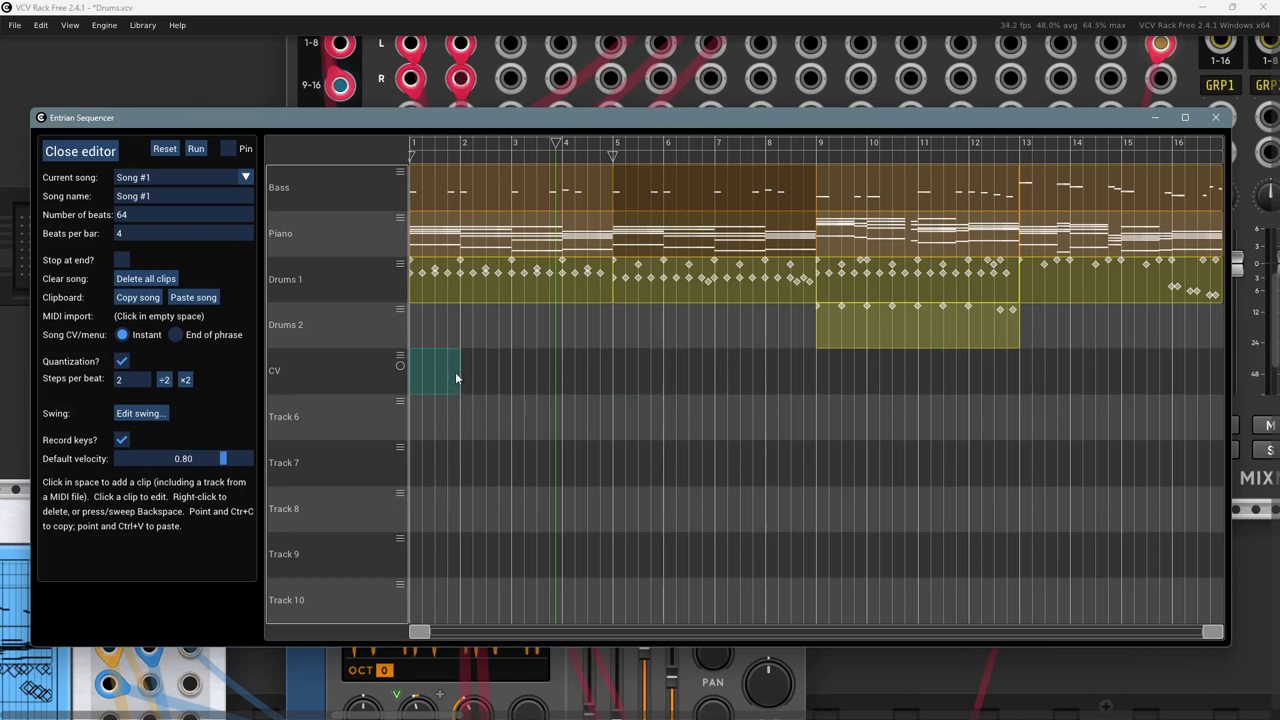
drag(456, 376, 545, 371)
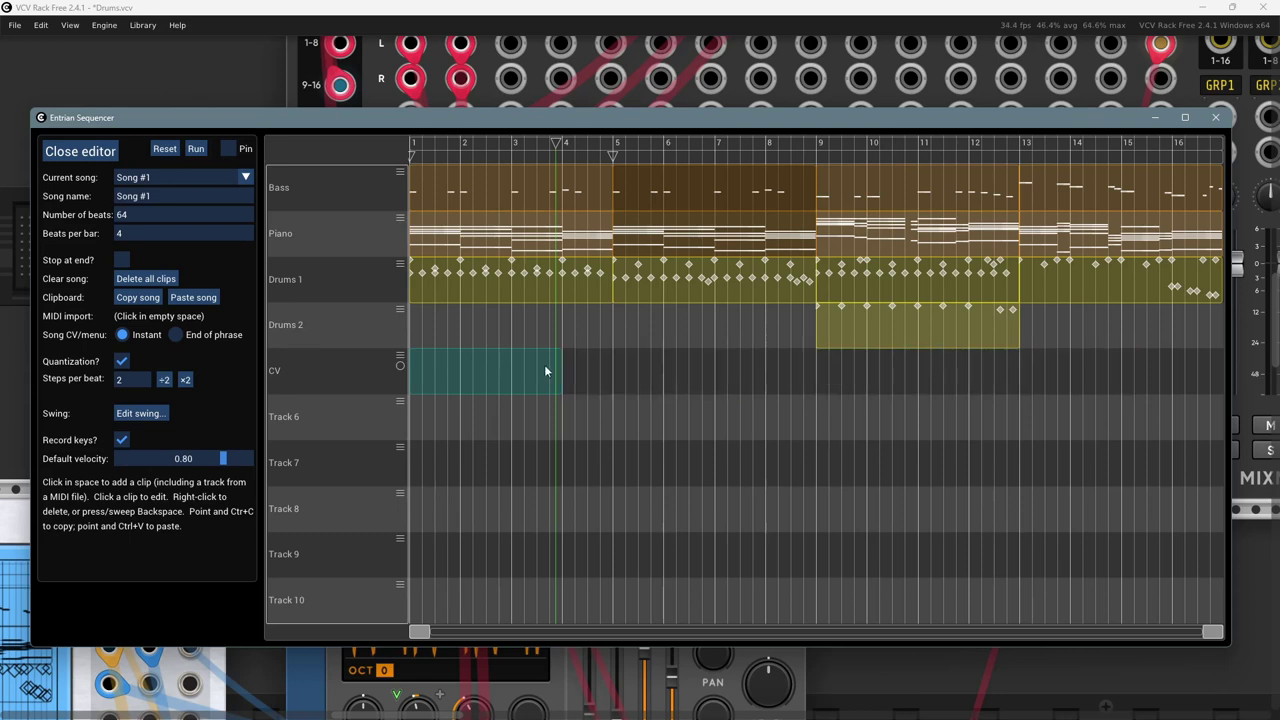
click(442, 376)
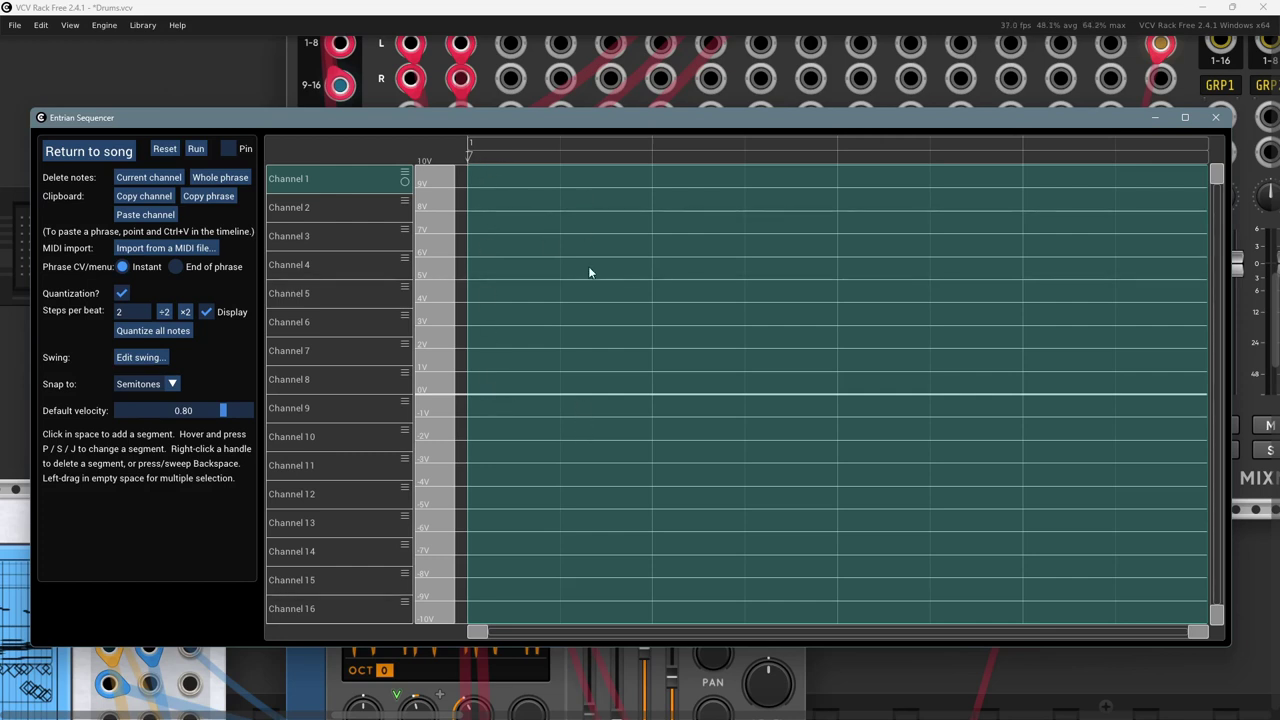
- Name channel 1 "Bass Vol" and place a one-beat segment at about 8 V at the start of the CV clip
click(560, 210)
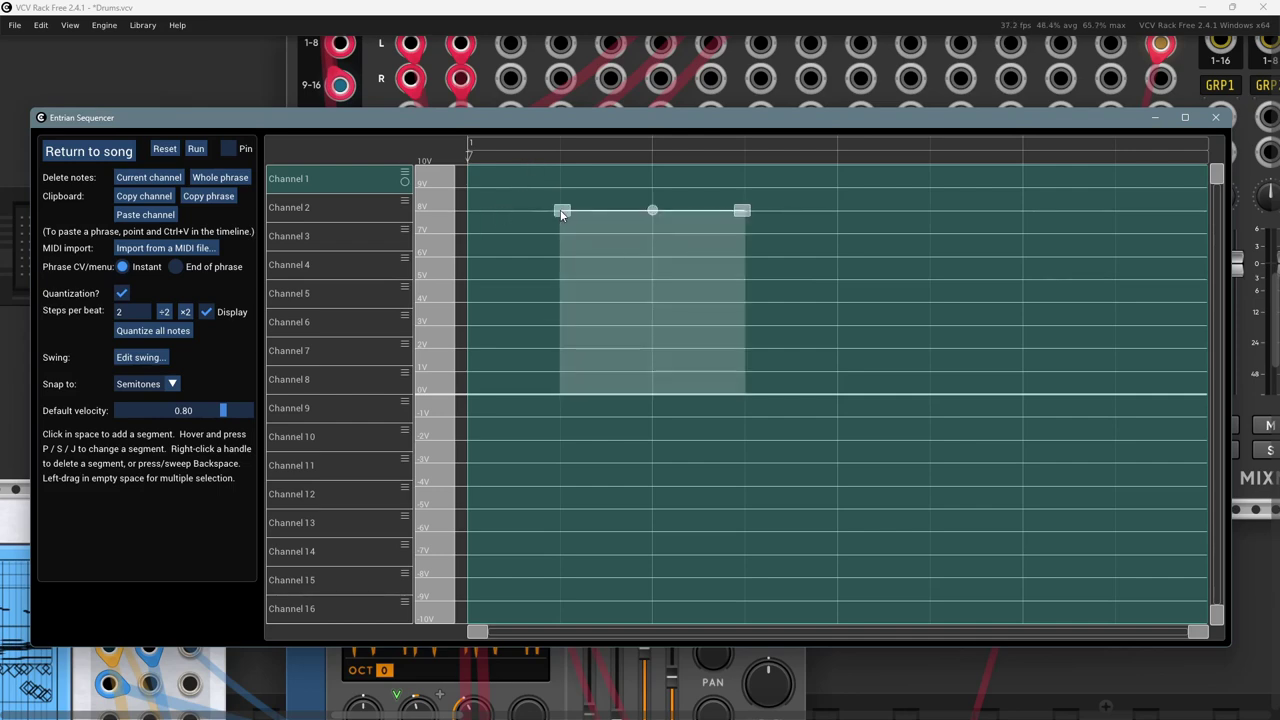
click(404, 180)
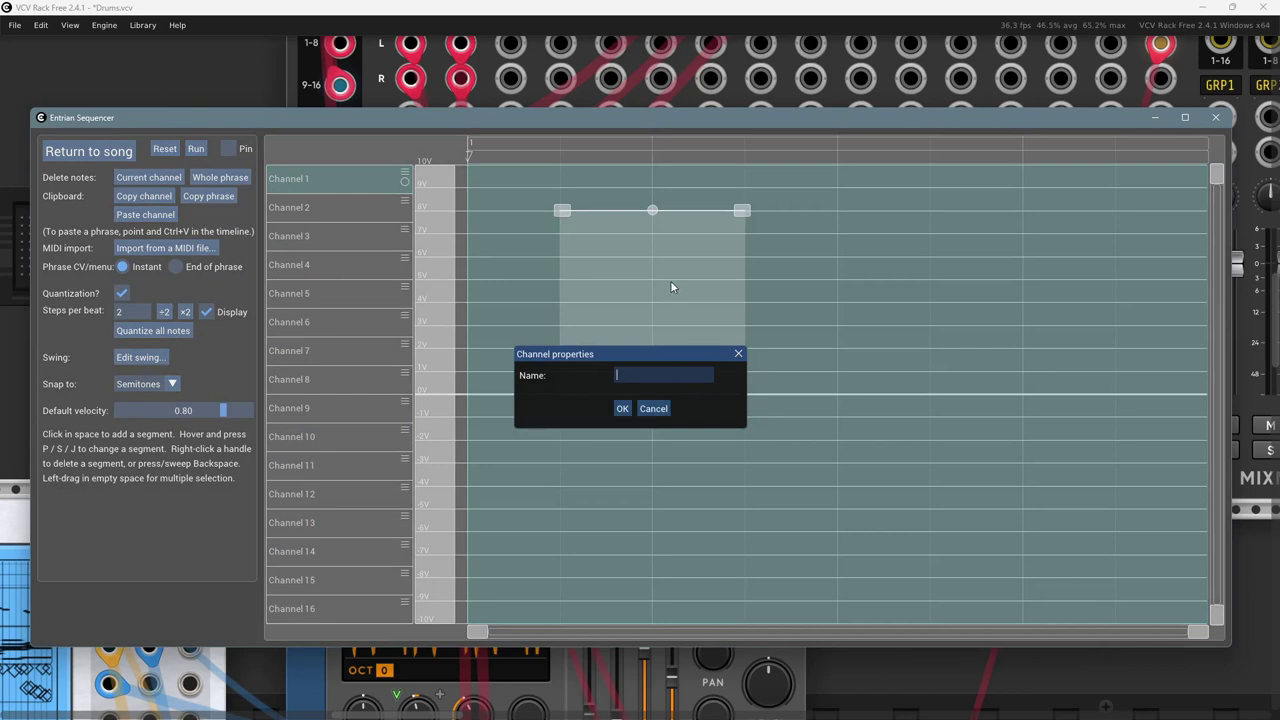
text(Bass Vol)
key(Return)
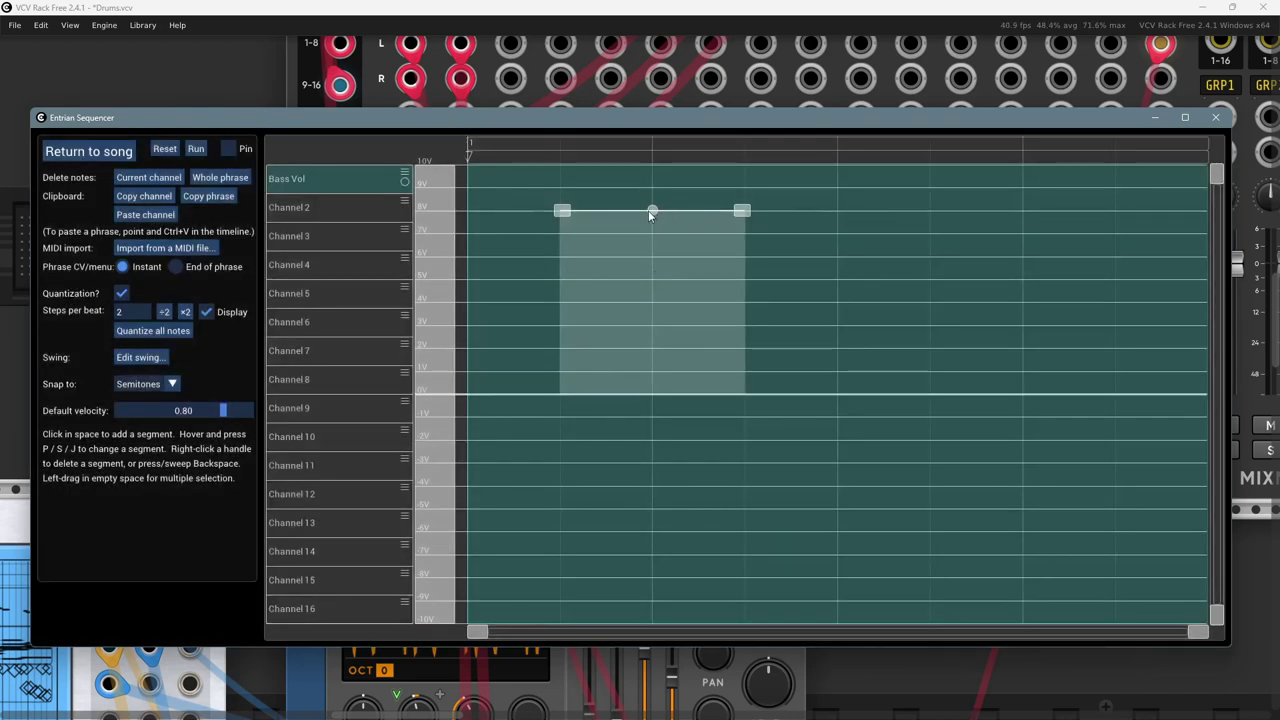
drag(653, 212, 558, 211)
mouse_move(646, 210)
mouse_down()
mouse_move(826, 218)
mouse_move(871, 206)
mouse_move(652, 212)
mouse_up()
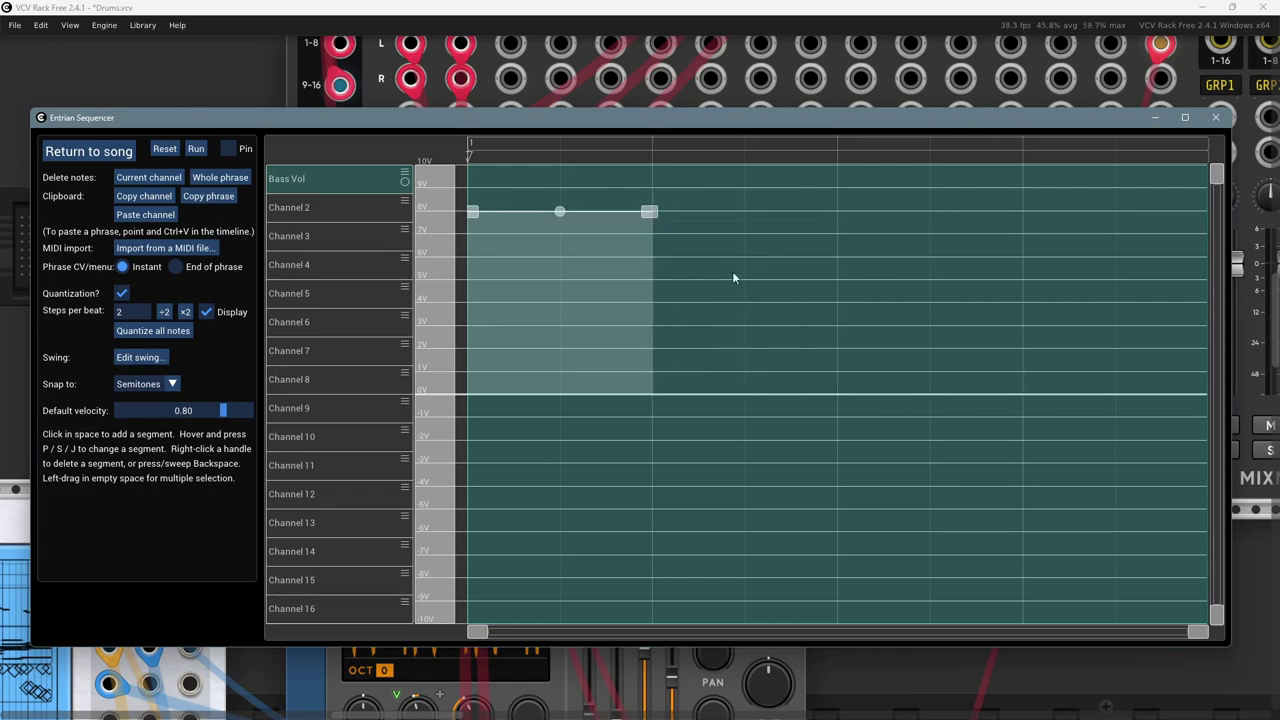
- Reopen the sequencer editor from the Entrian Timeline module, start playback, and close the editor
click(151, 87)
scroll(113, 379, down, 3)
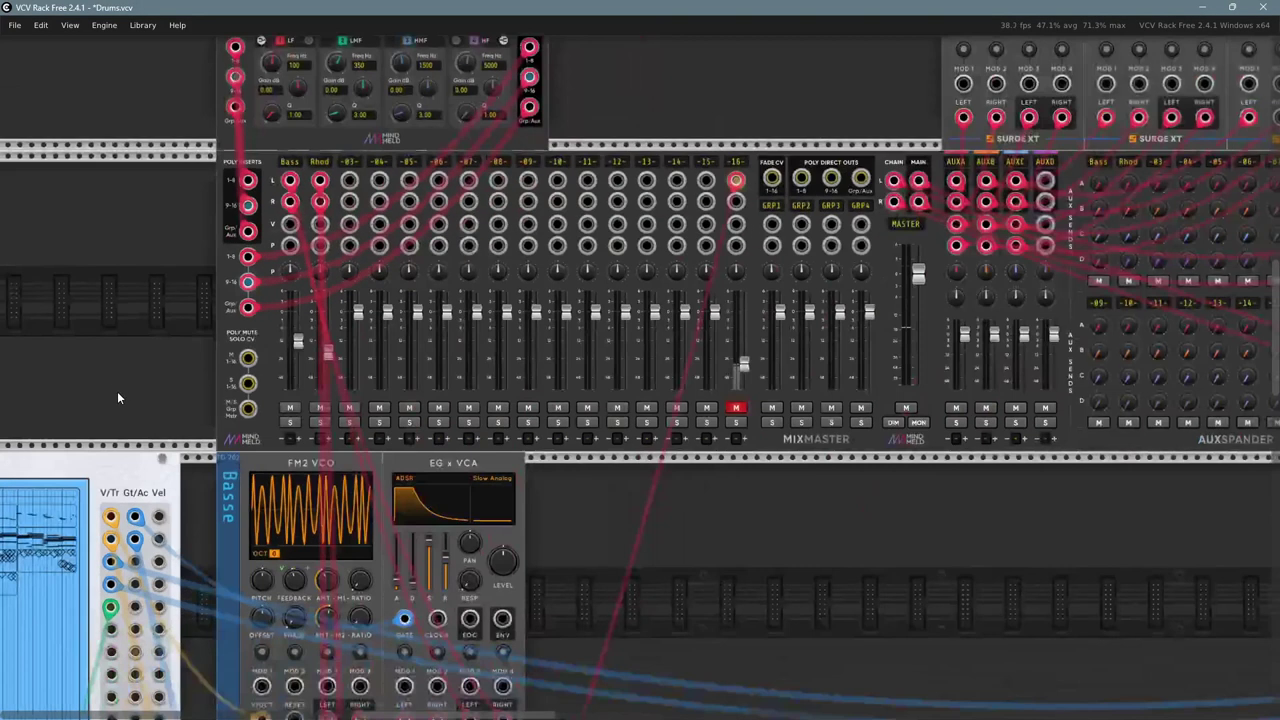
scroll(101, 344, down, 2)
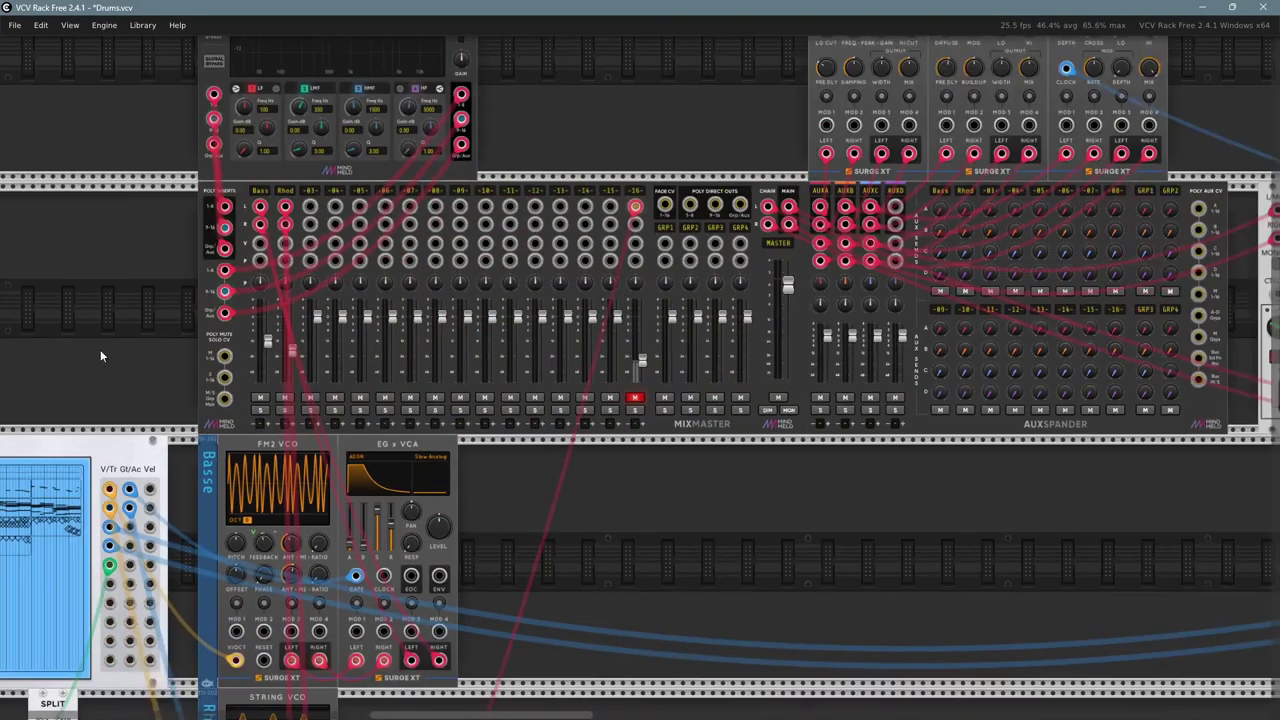
drag(94, 380, 540, 156)
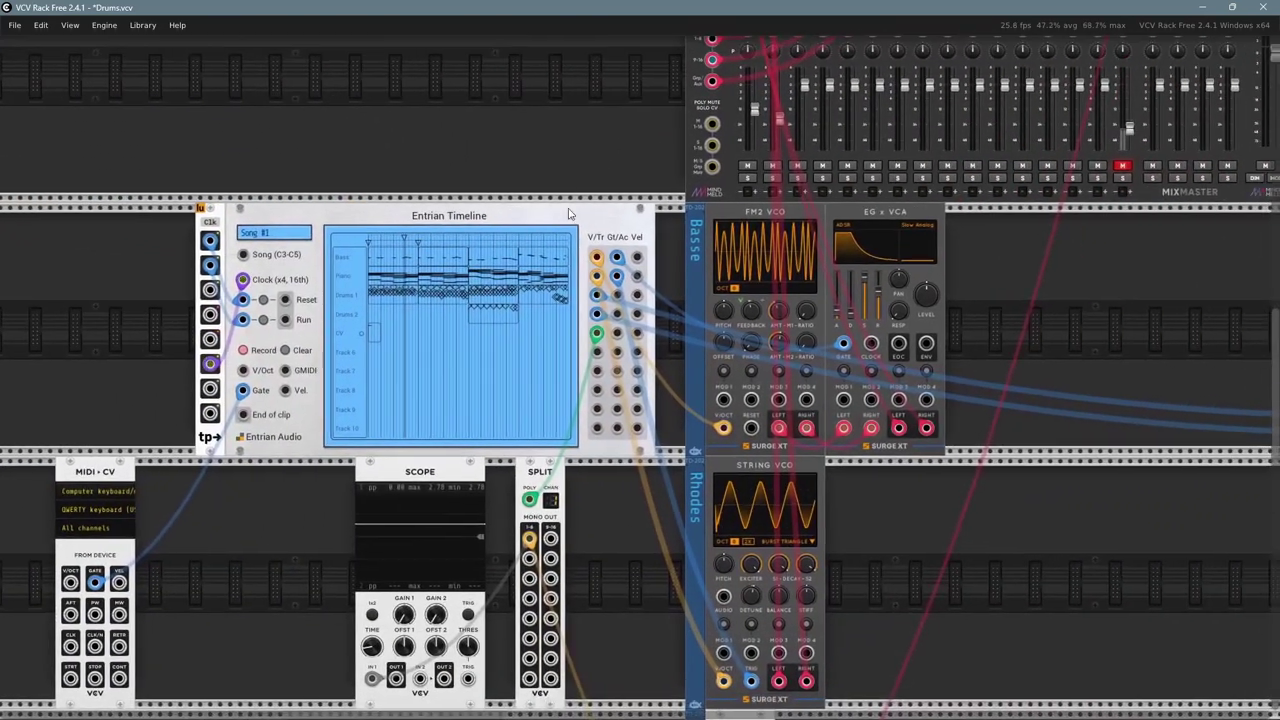
click(450, 300)
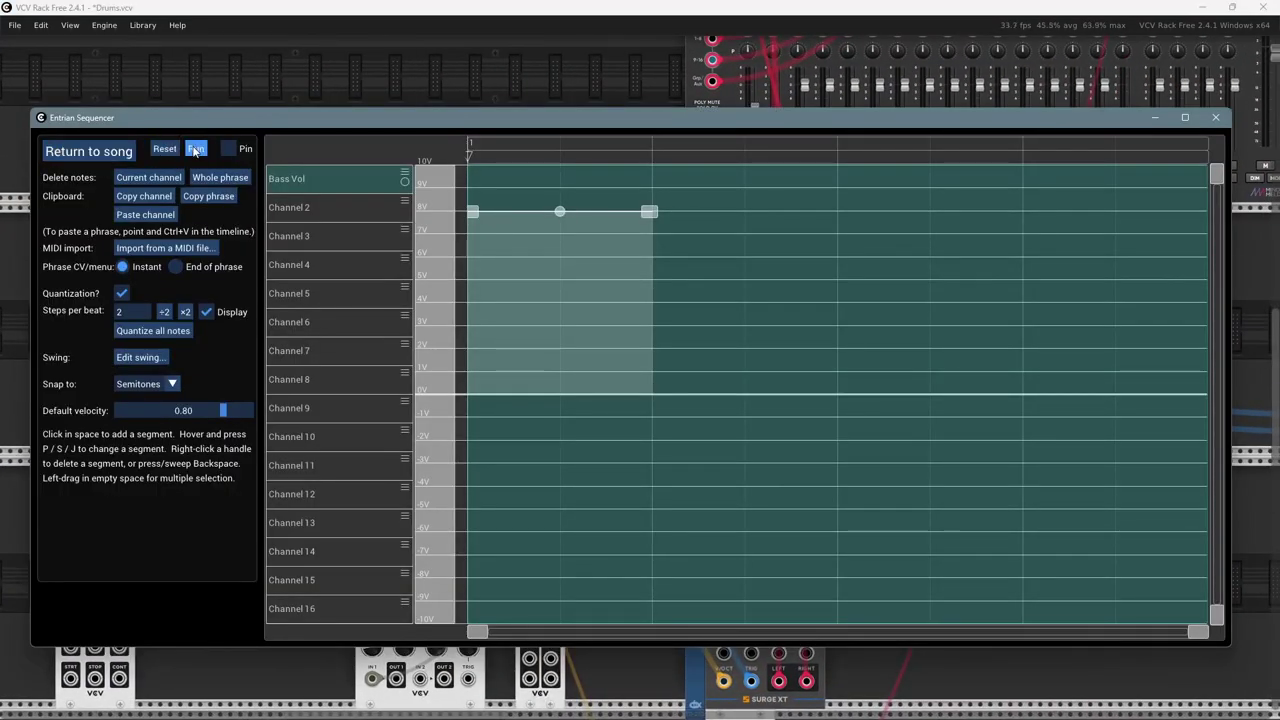
click(246, 88)
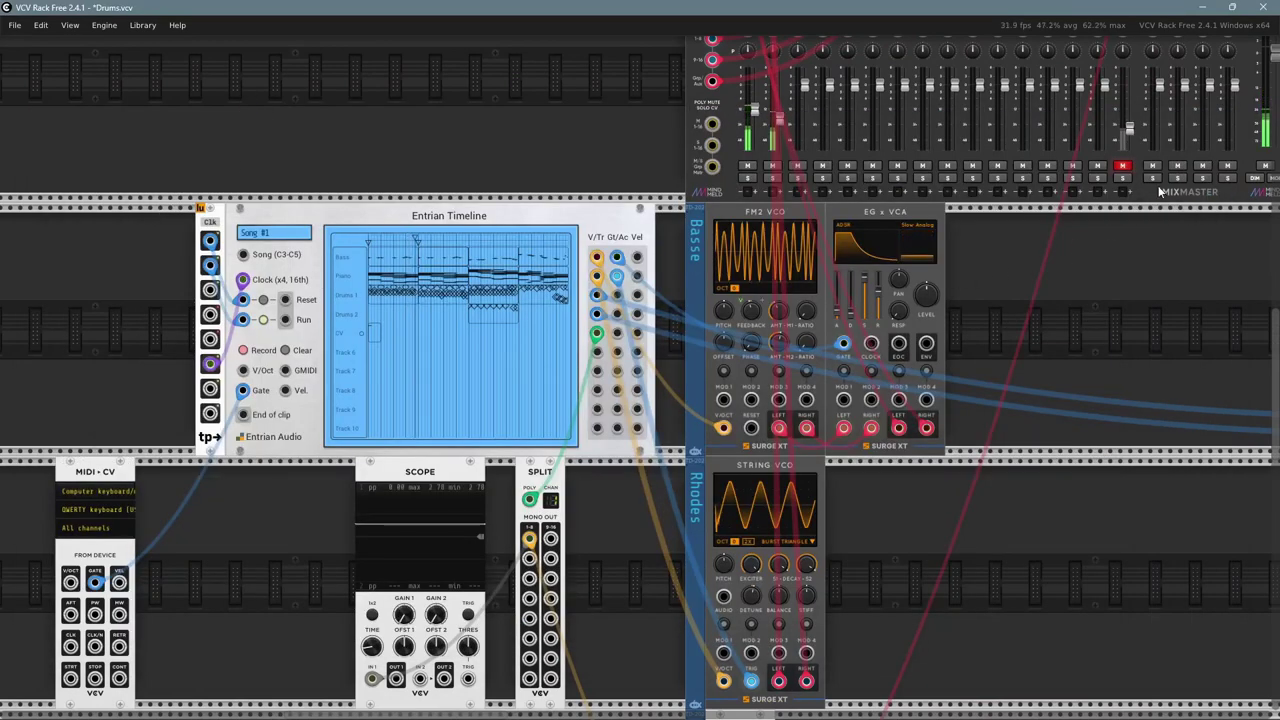
- Mute the MixMaster's master output during playback
scroll(1052, 276, right, 2)
scroll(1052, 276, up, 1)
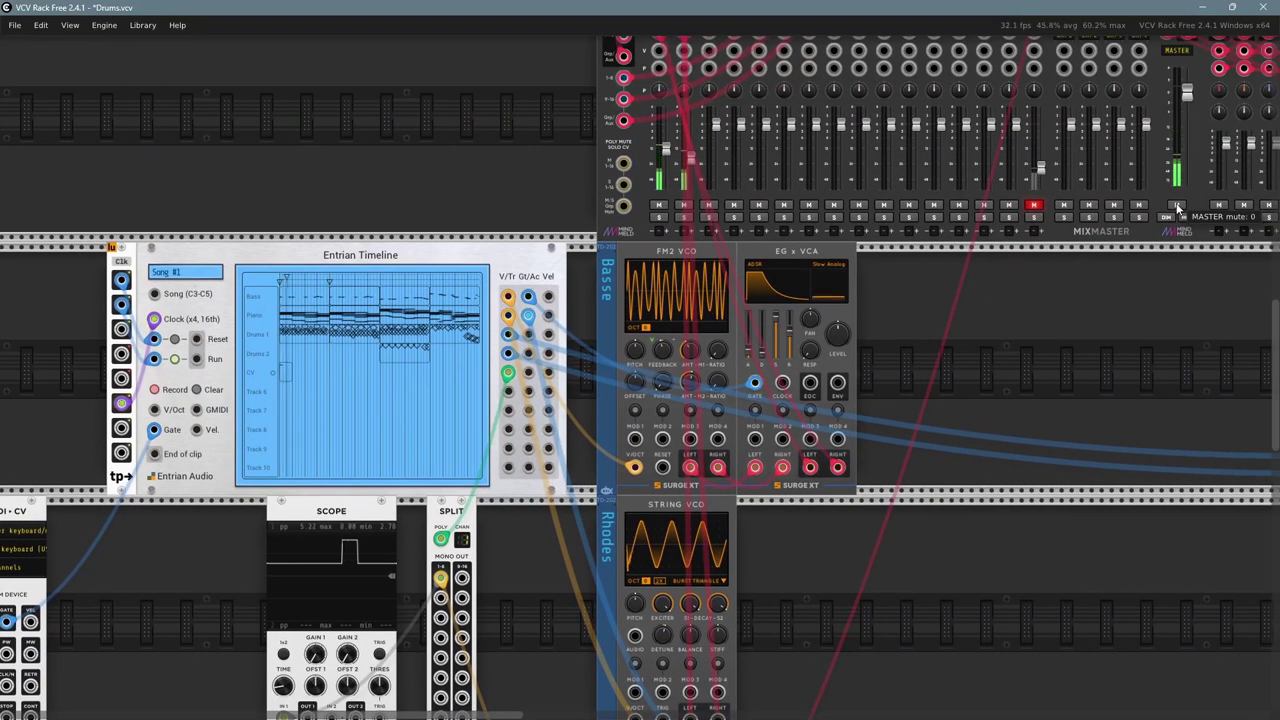
click(1177, 206)
- Shorten the timeline's playback loop to end around bar 3.5, place the playhead inside it, and examine the CV trace on the Scope
drag(218, 648, 326, 498)
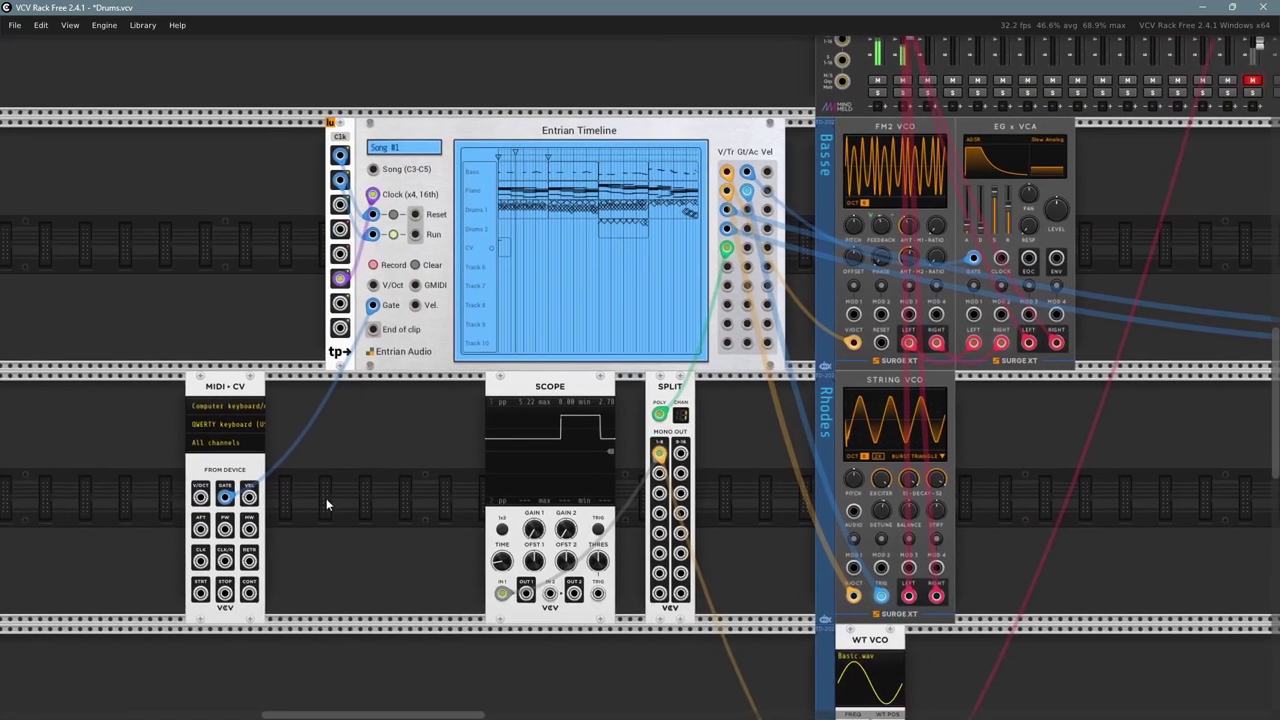
scroll(364, 476, up, 2)
drag(456, 412, 256, 457)
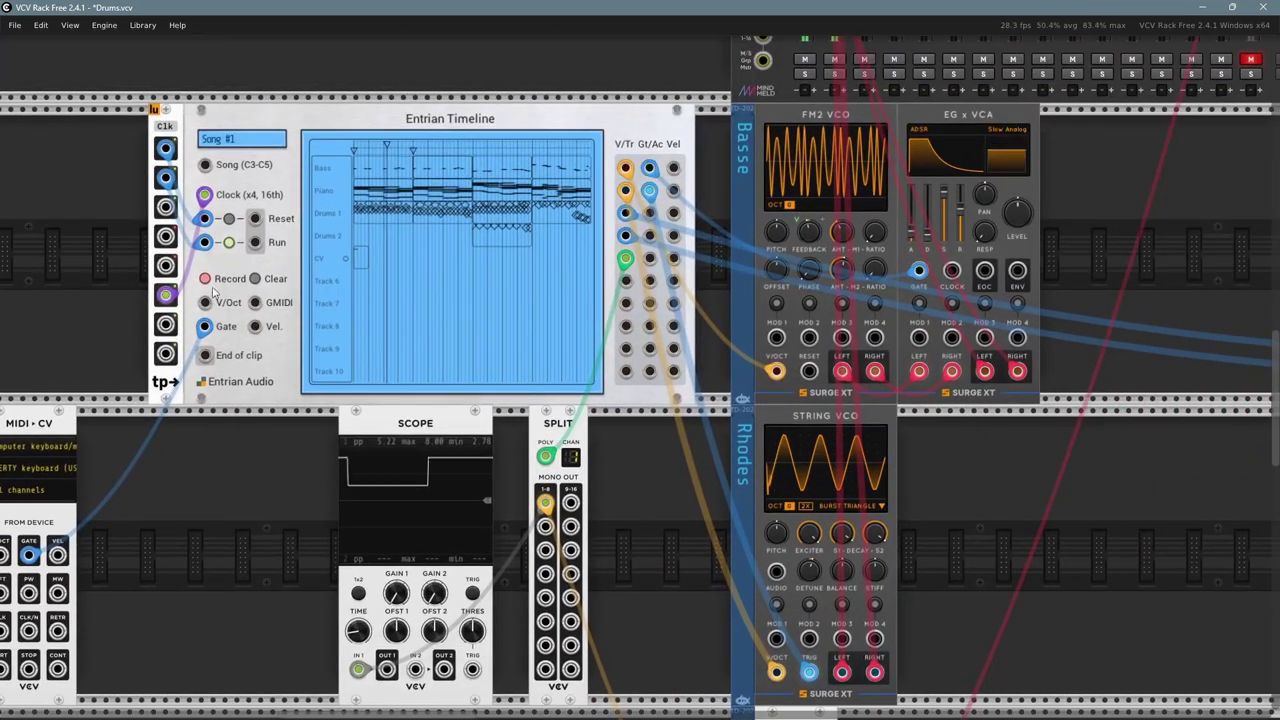
click(390, 150)
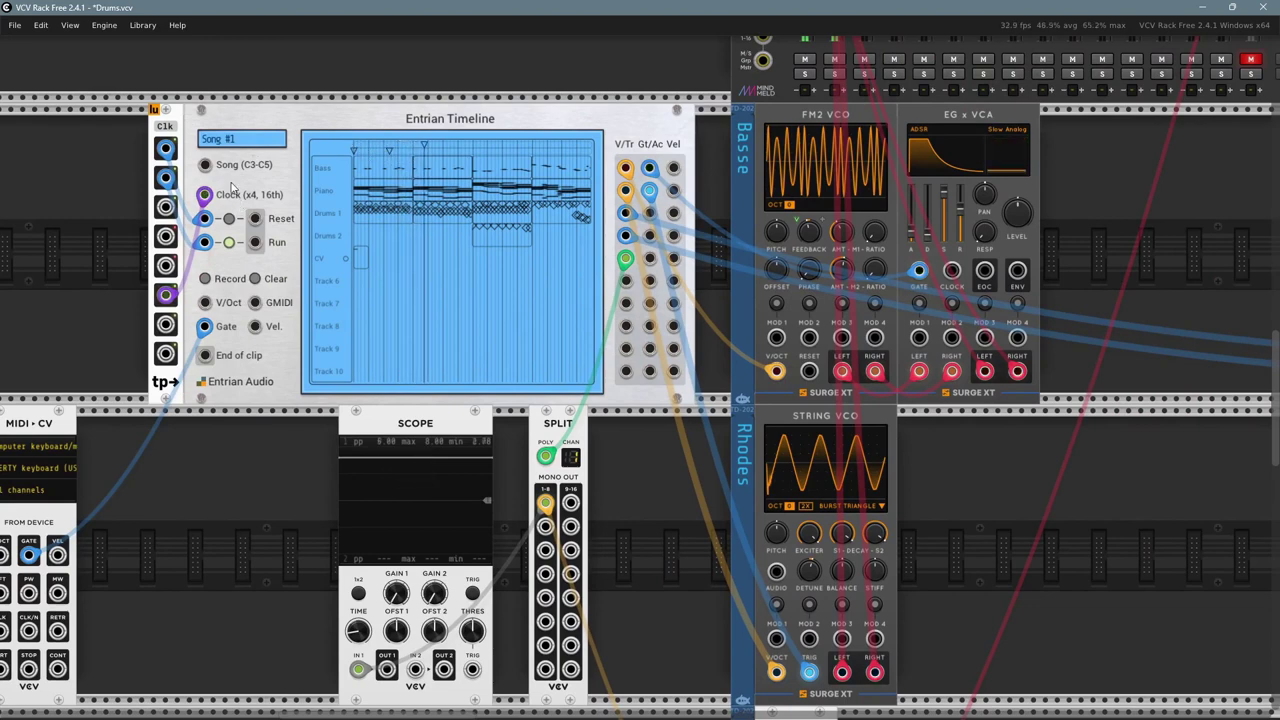
click(365, 144)
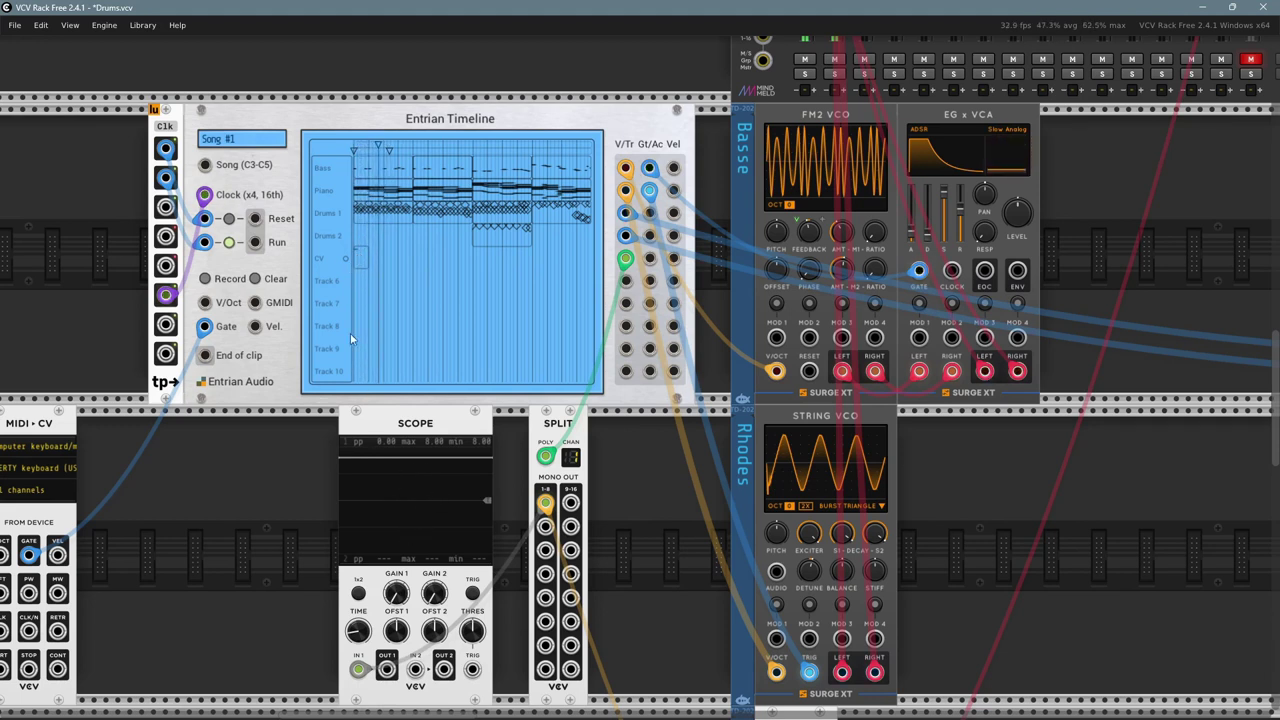
scroll(429, 452, up, 5)
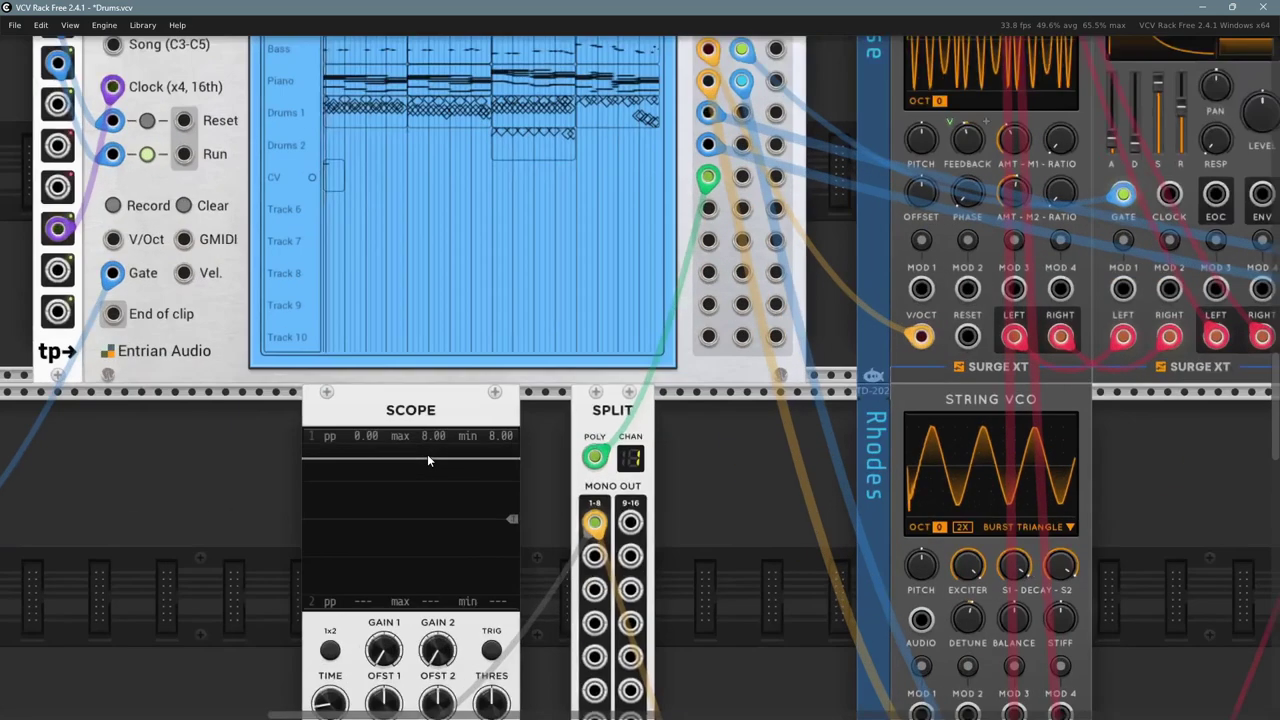
scroll(451, 340, down, 5)
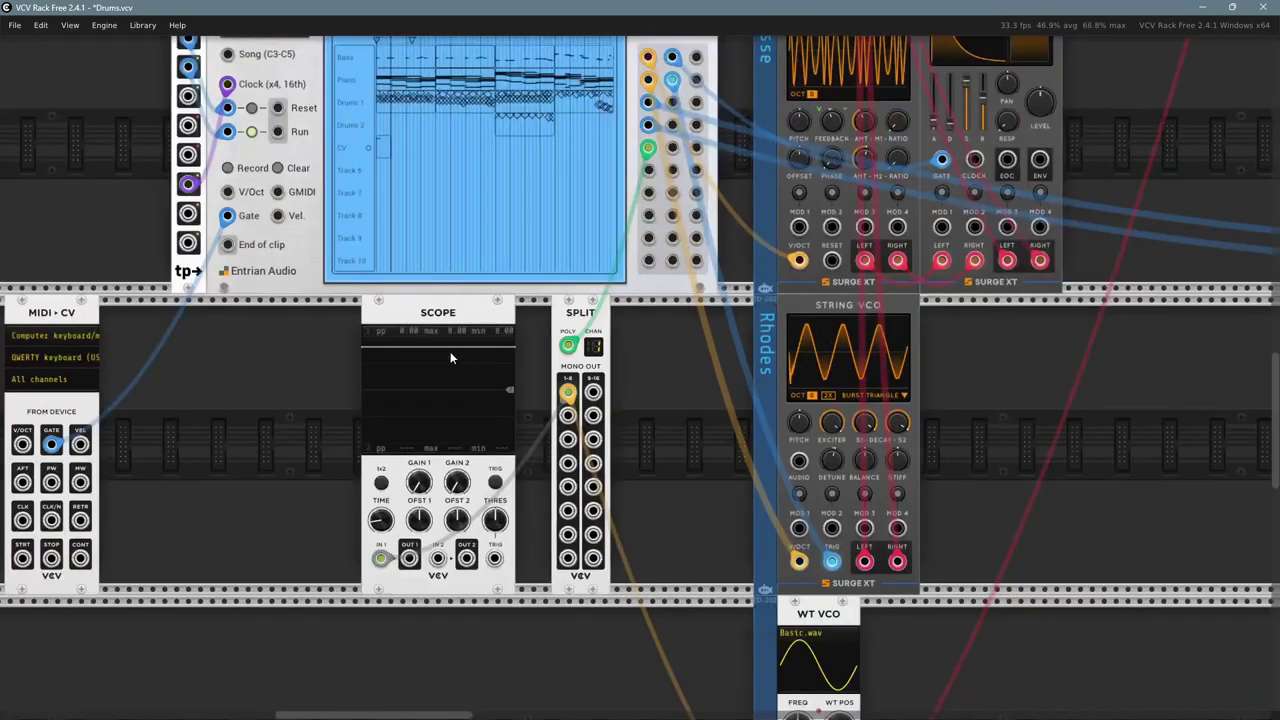
scroll(673, 425, up, 2)
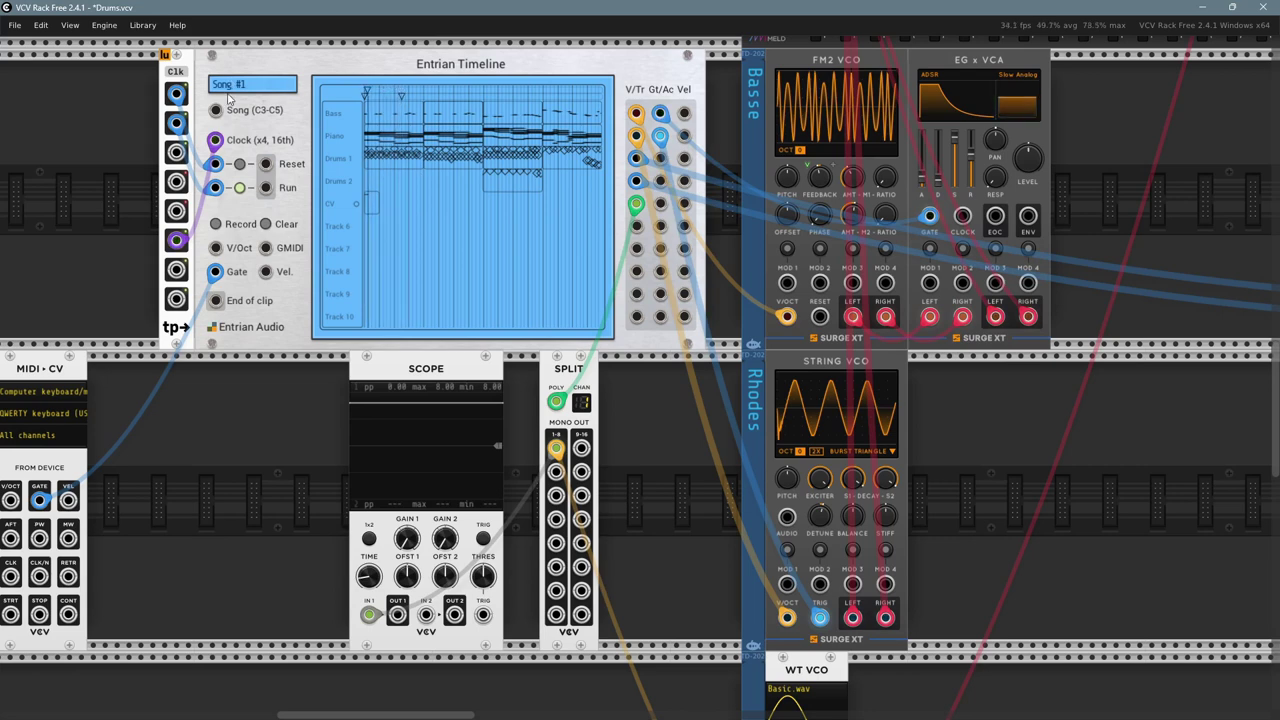
- Return to the song, insert a CV / Gate clip over bars 7 and 8 of the CV track, and open it for editing
double_click(486, 222)
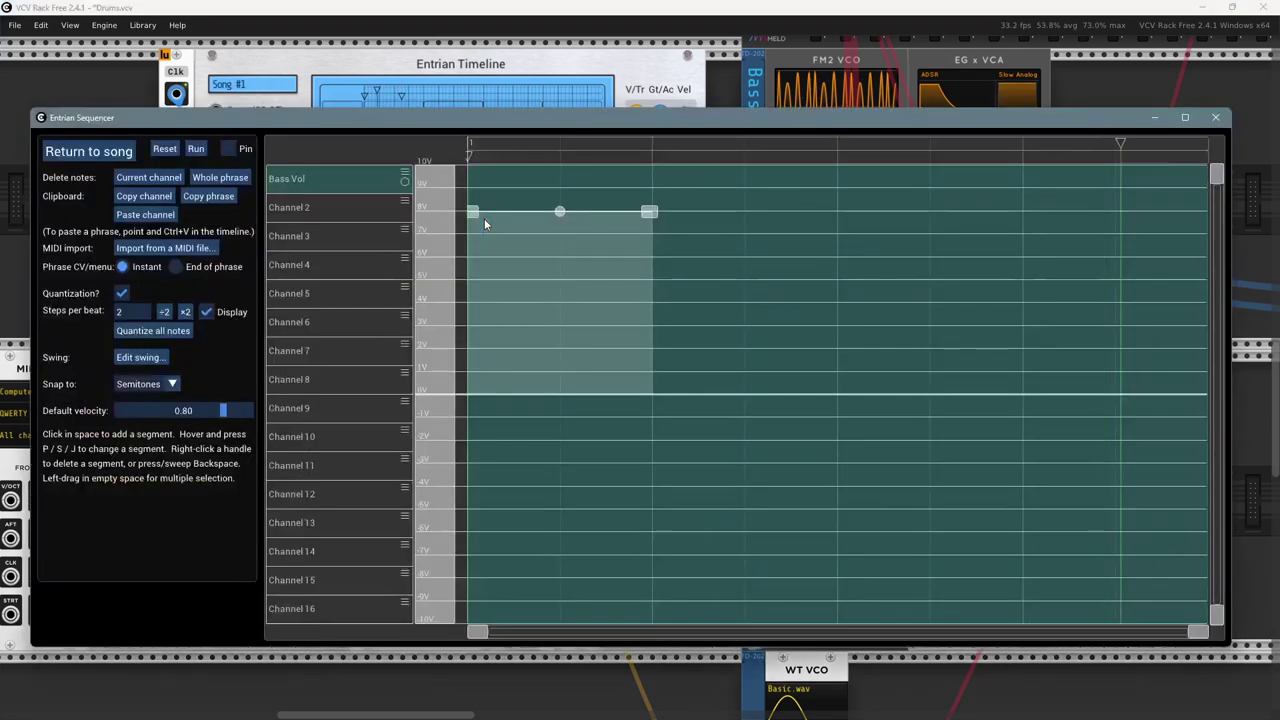
click(115, 151)
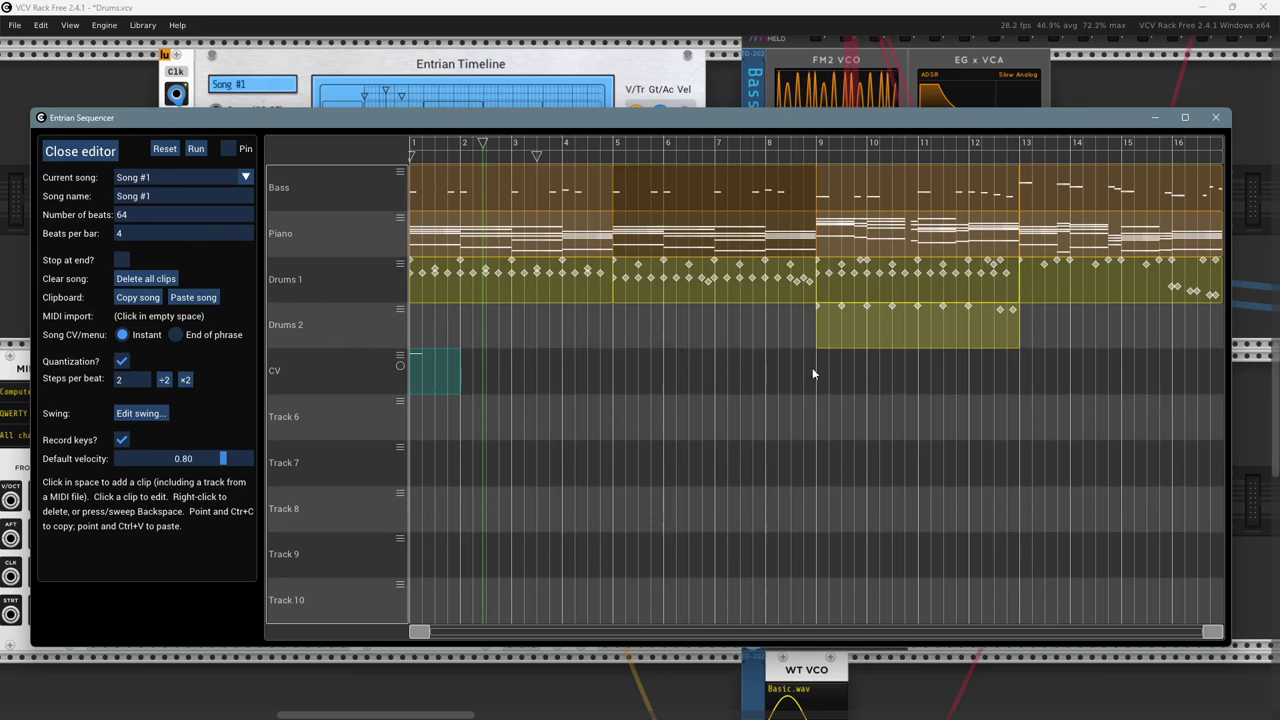
click(722, 368)
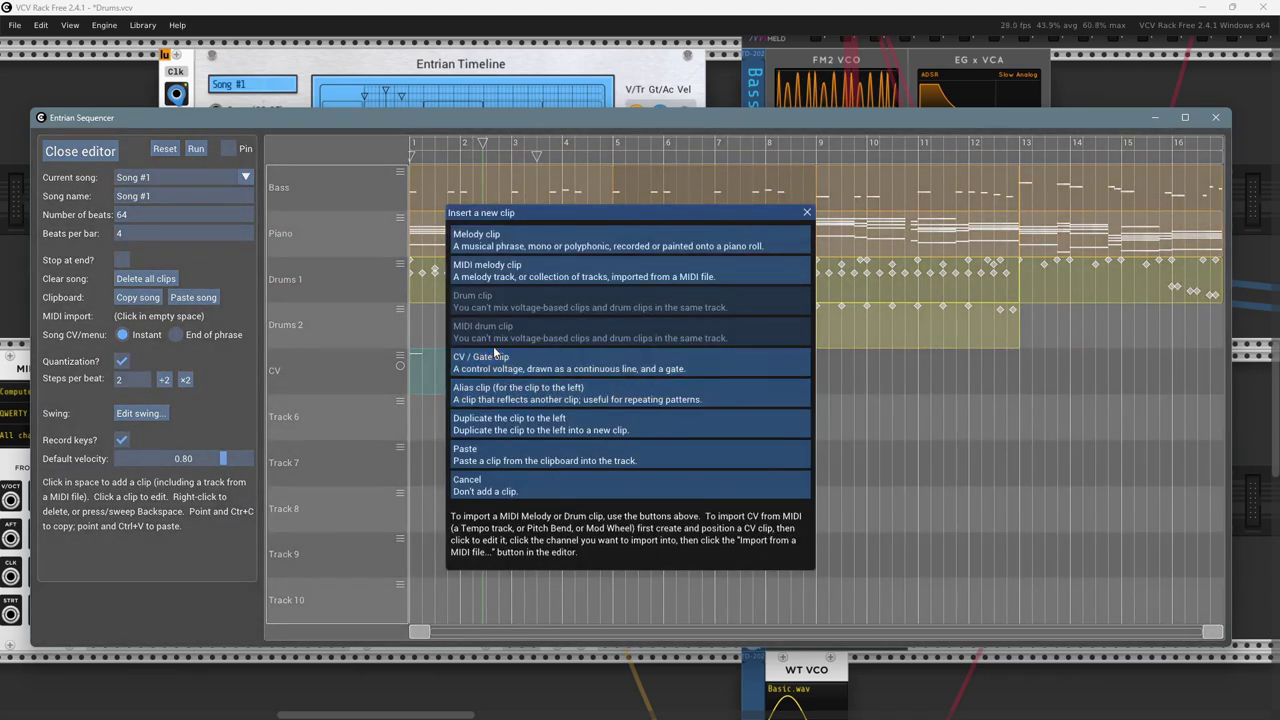
click(510, 366)
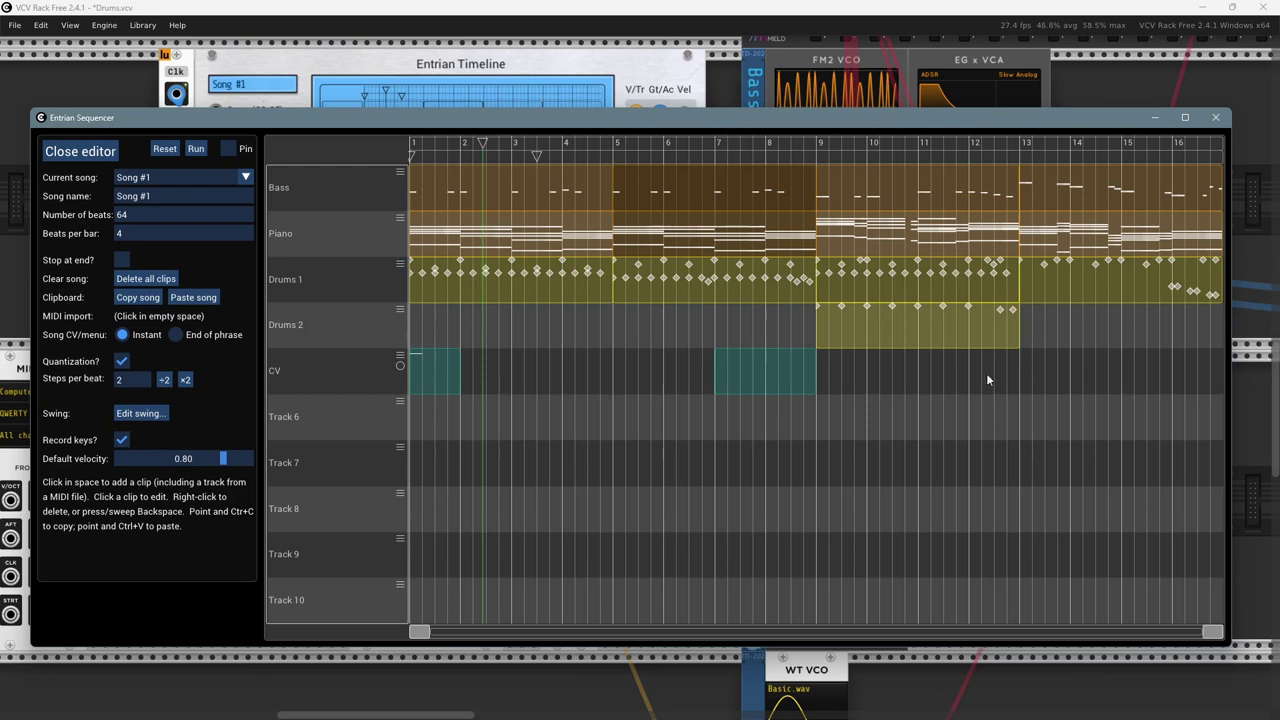
click(719, 376)
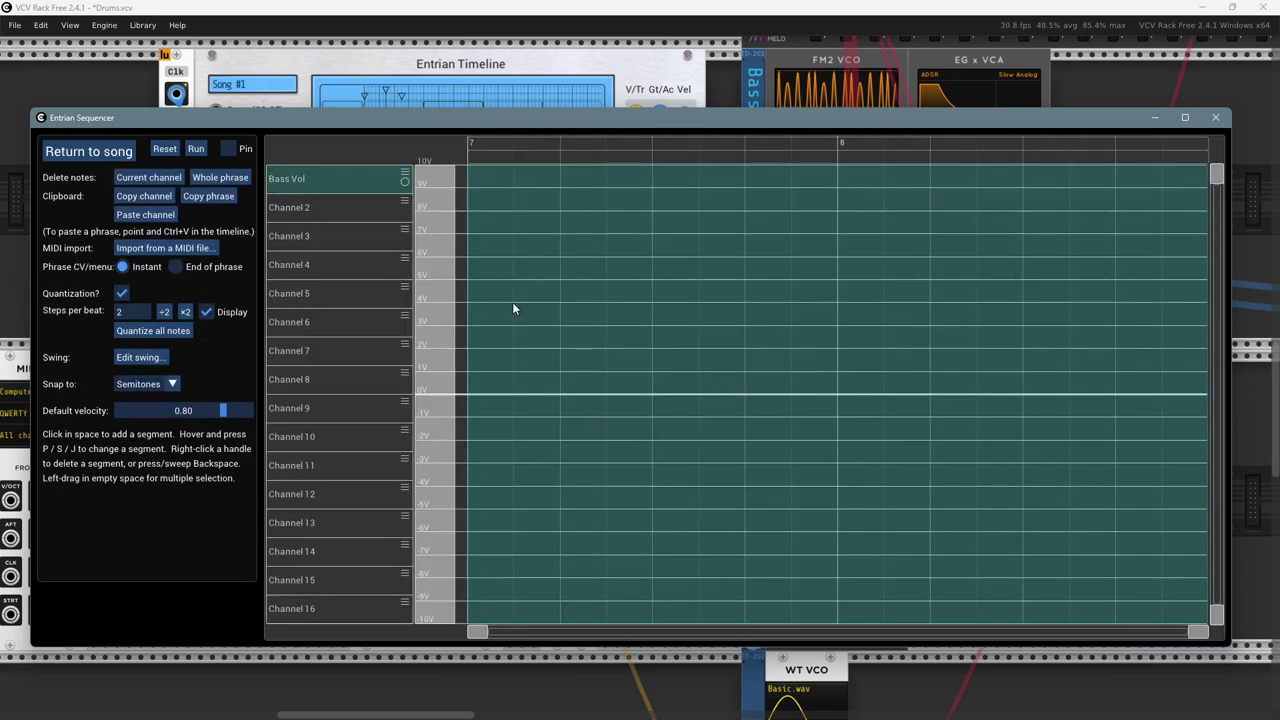
- Draw one-beat segments at about 8 V at the start and the end of the two-bar Bass Vol clip
click(488, 210)
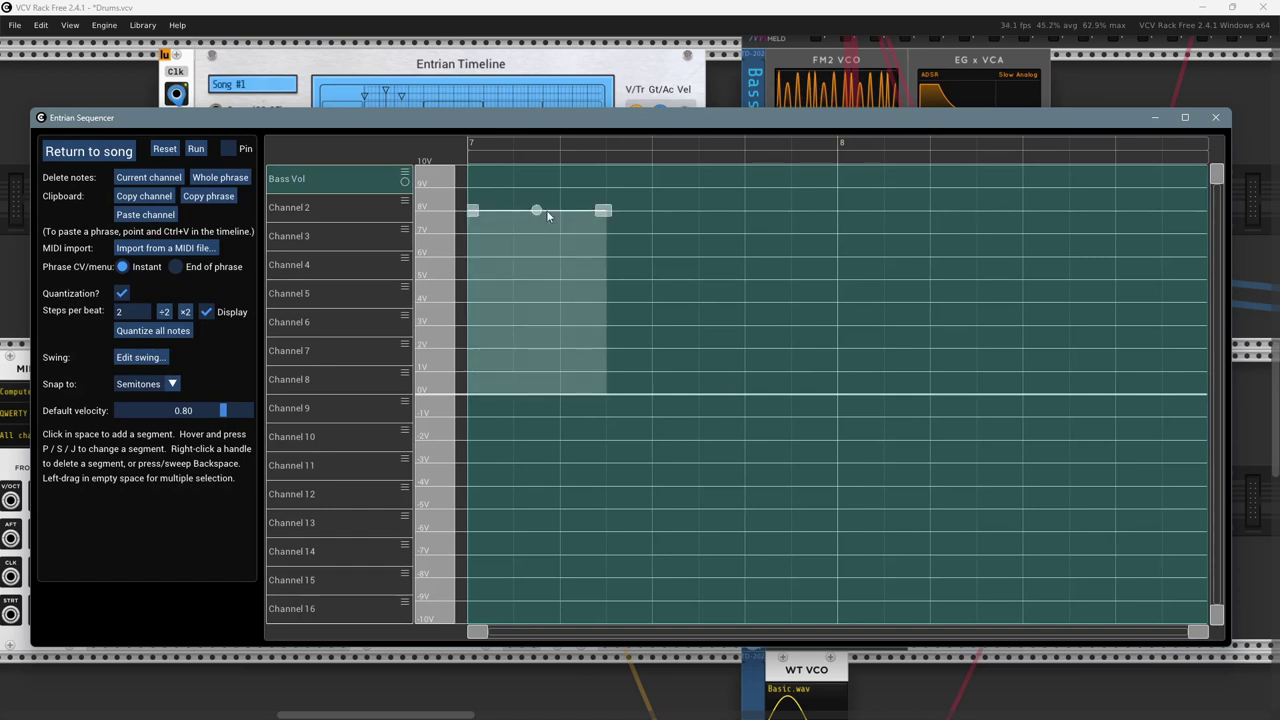
drag(602, 211, 562, 213)
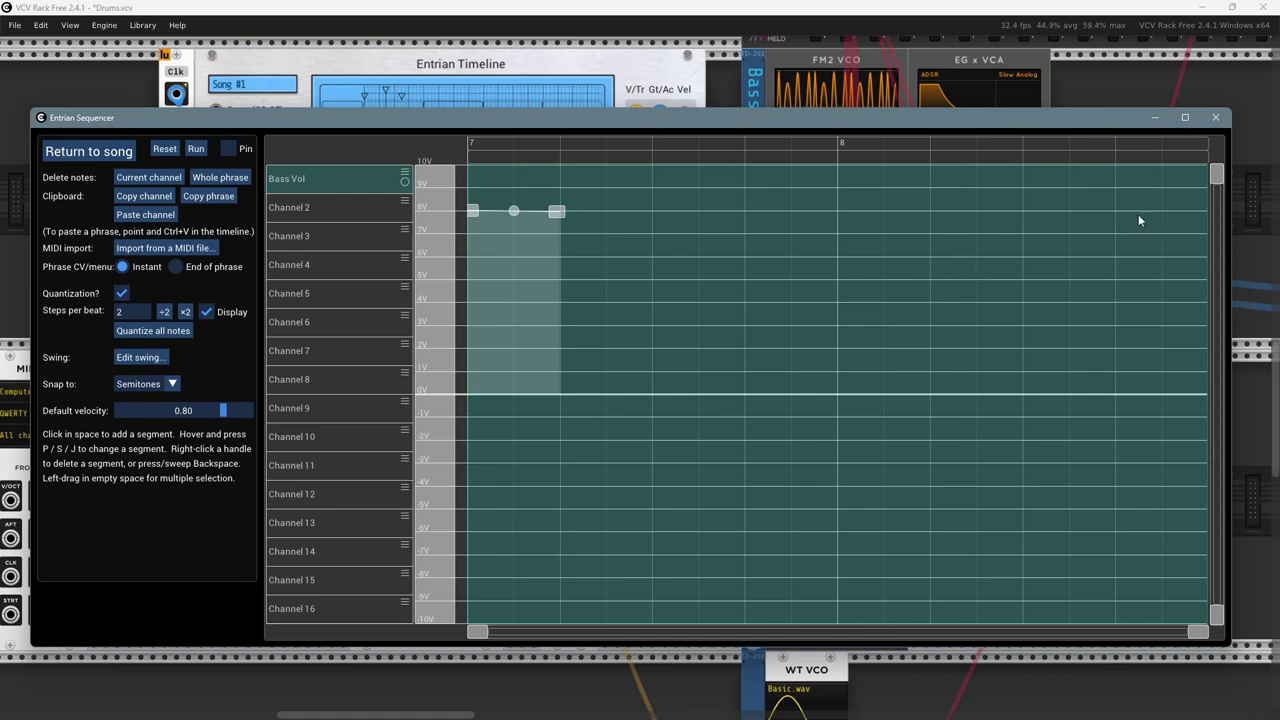
click(1165, 212)
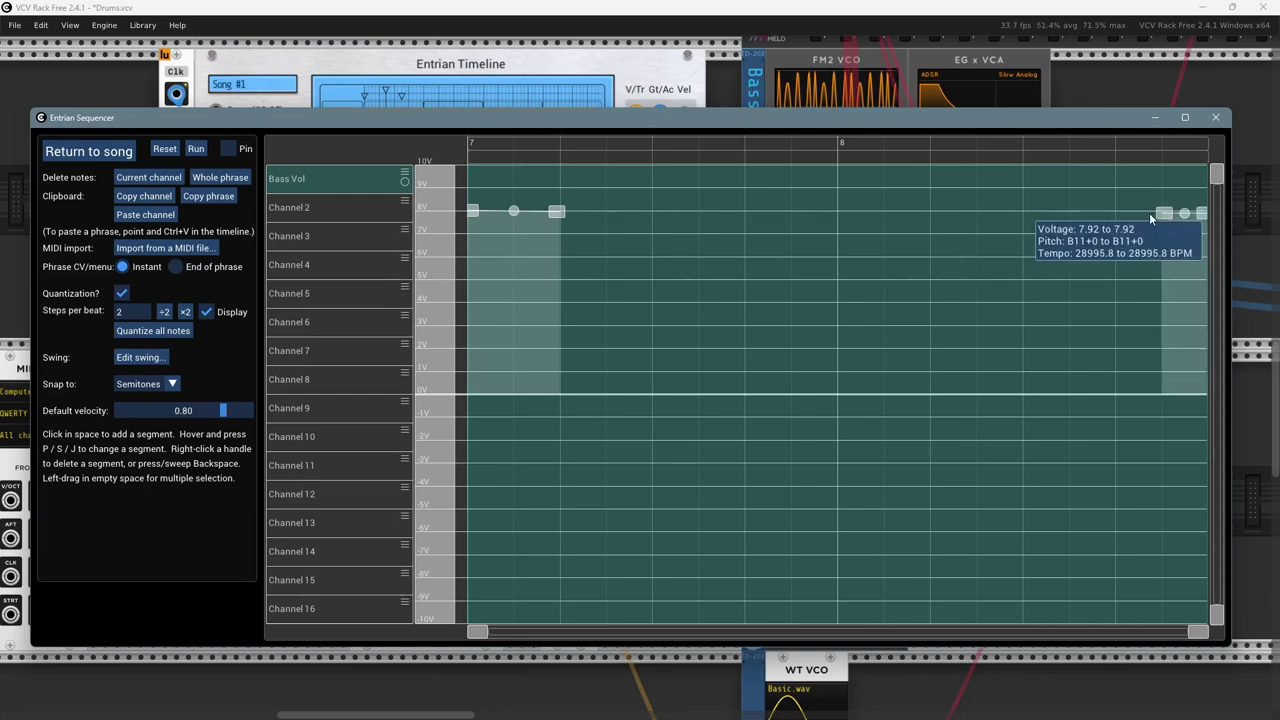
drag(1149, 212, 1117, 212)
drag(1200, 217, 1210, 218)
drag(1118, 214, 1119, 214)
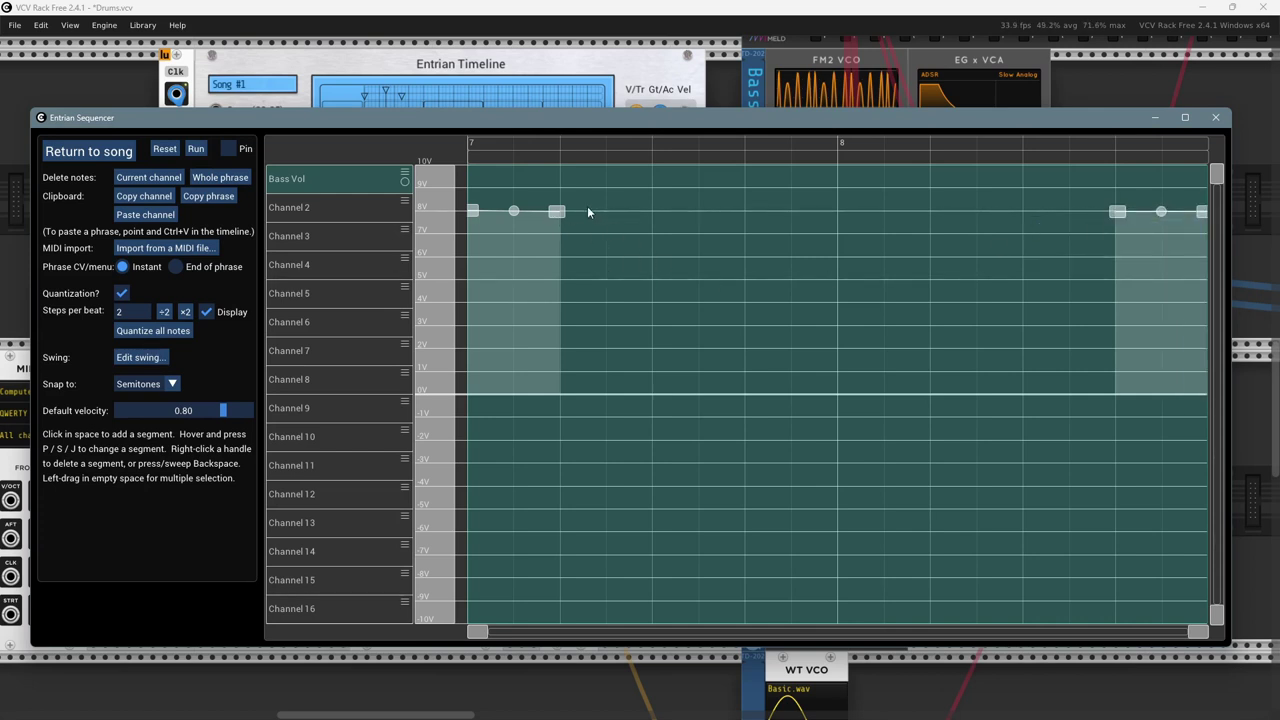
- Add a two-beat segment after the opening one that ramps up from about 8 V to nearly 10 V
click(741, 209)
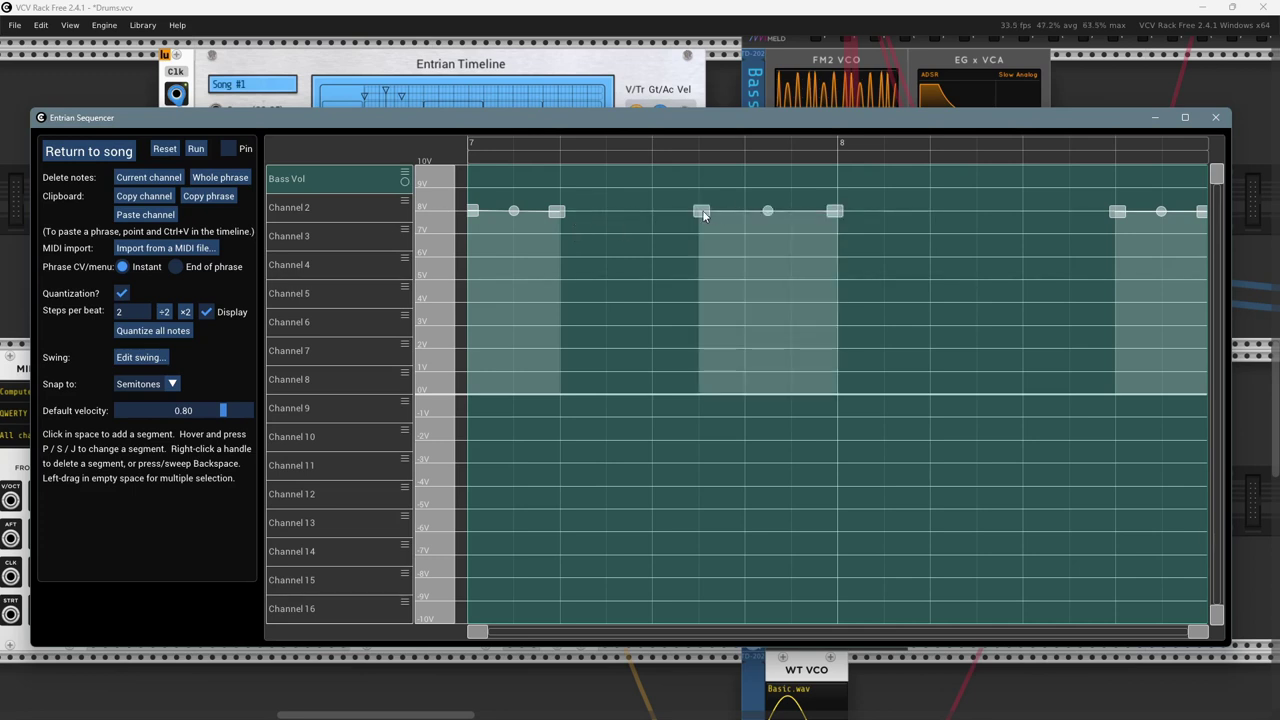
drag(705, 212, 585, 218)
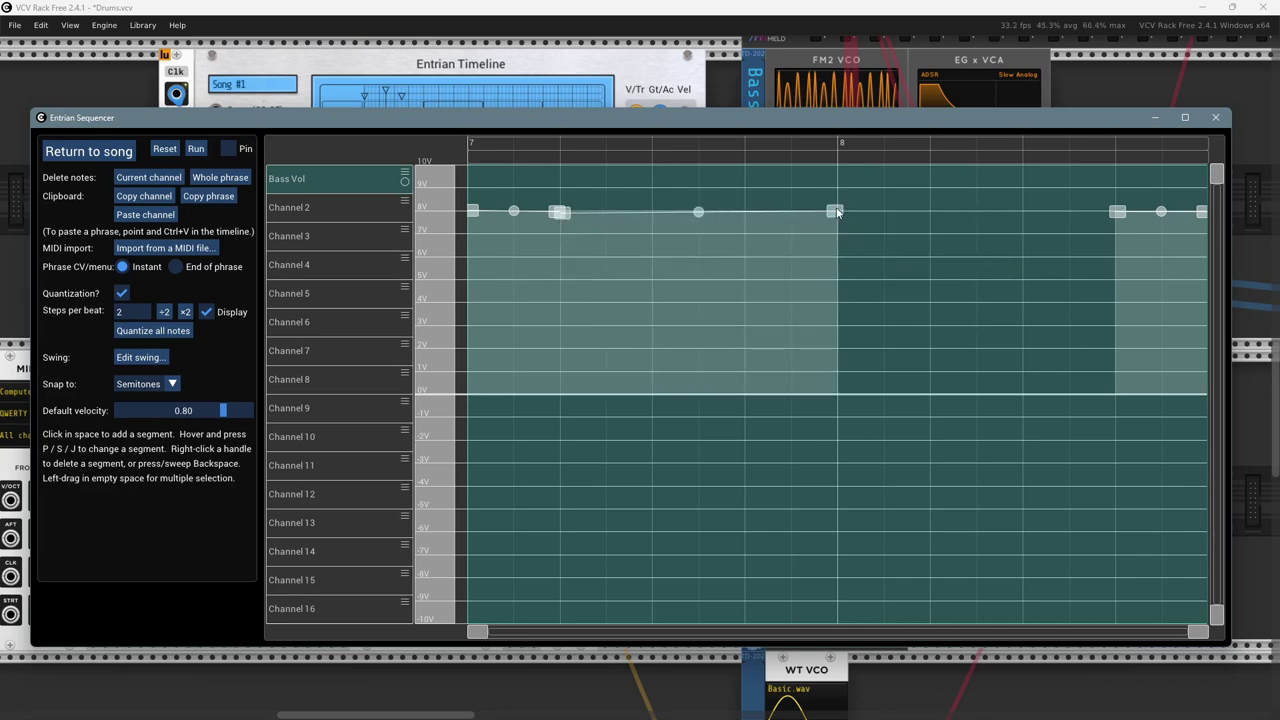
drag(836, 212, 742, 167)
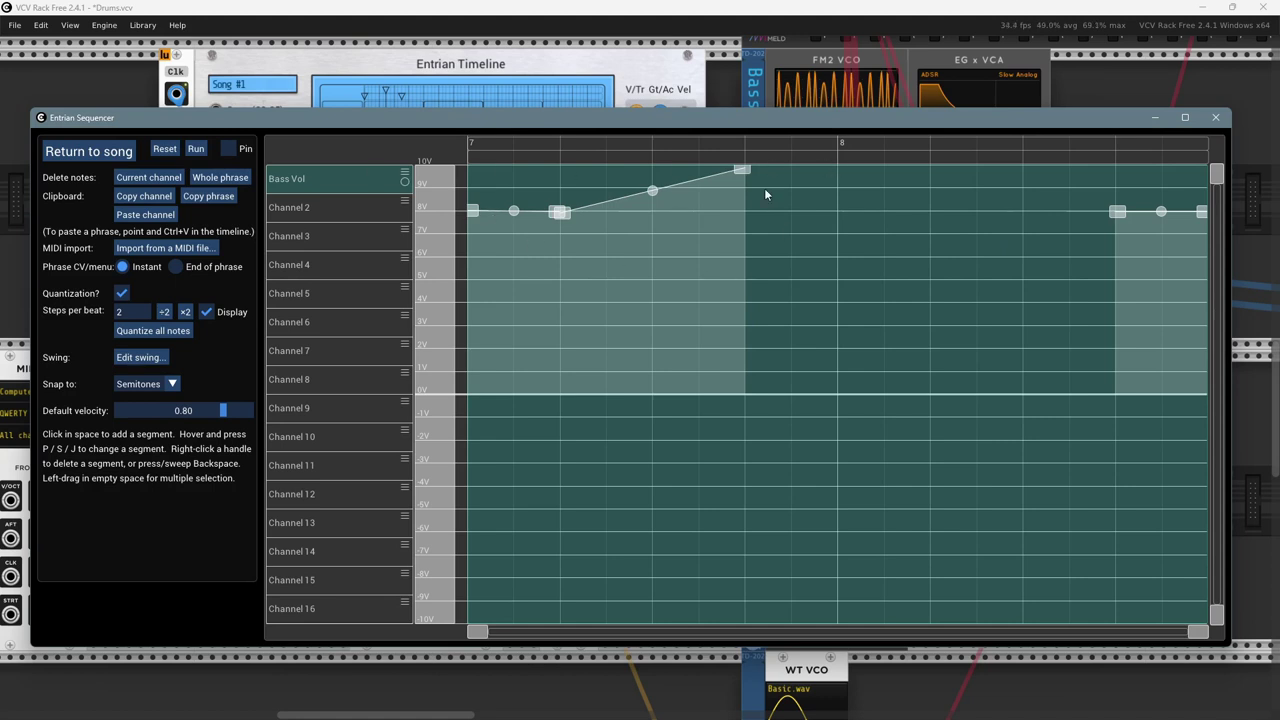
- Add a two-beat ramp down to the closing 8 V segment, and bridge the two ramps with a plateau near 10 V
click(957, 185)
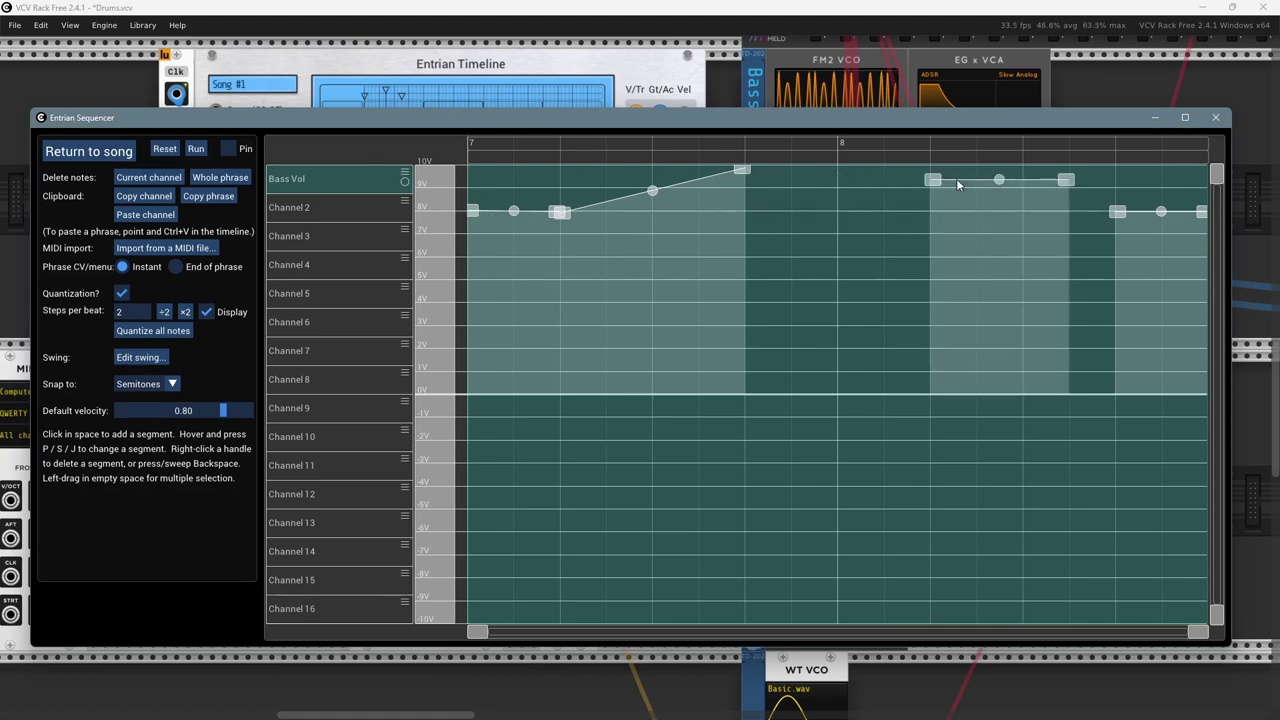
drag(1066, 181, 1106, 214)
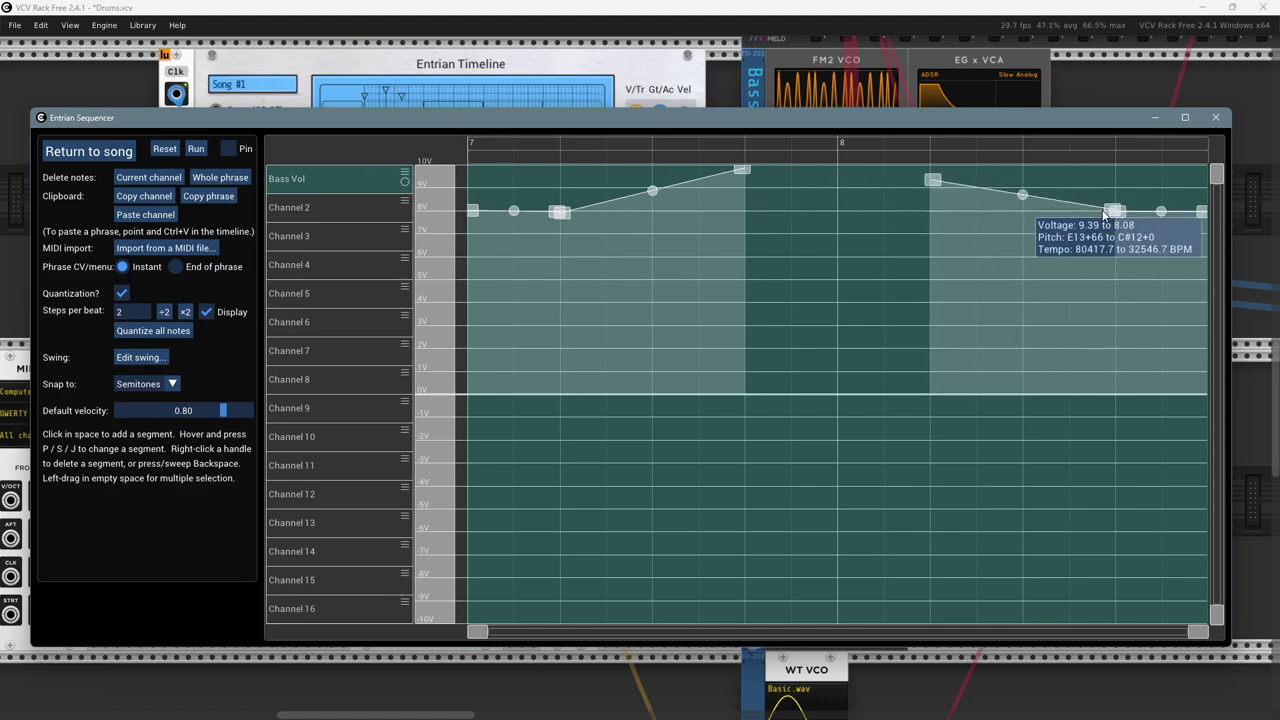
drag(932, 180, 907, 173)
click(840, 182)
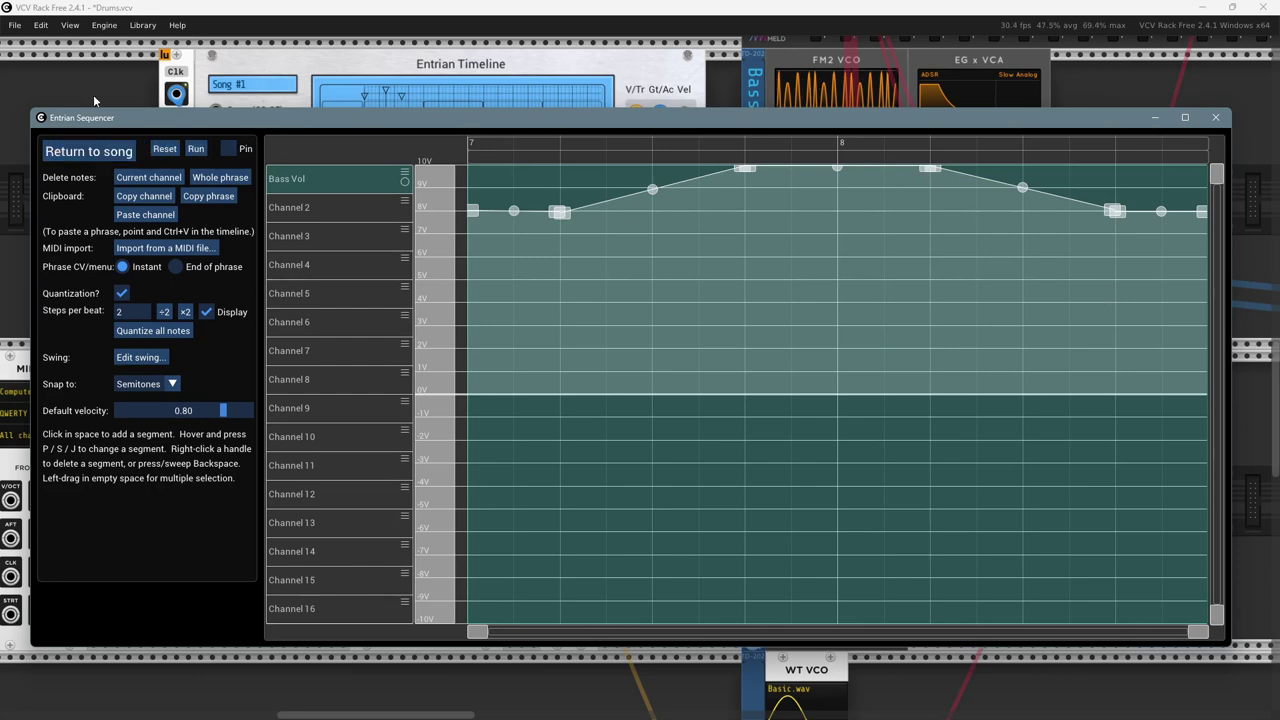
- Close the editor, set the timeline's playback loop to bars 7 and 8 with the playhead at bar 7, and reopen the editor
click(97, 152)
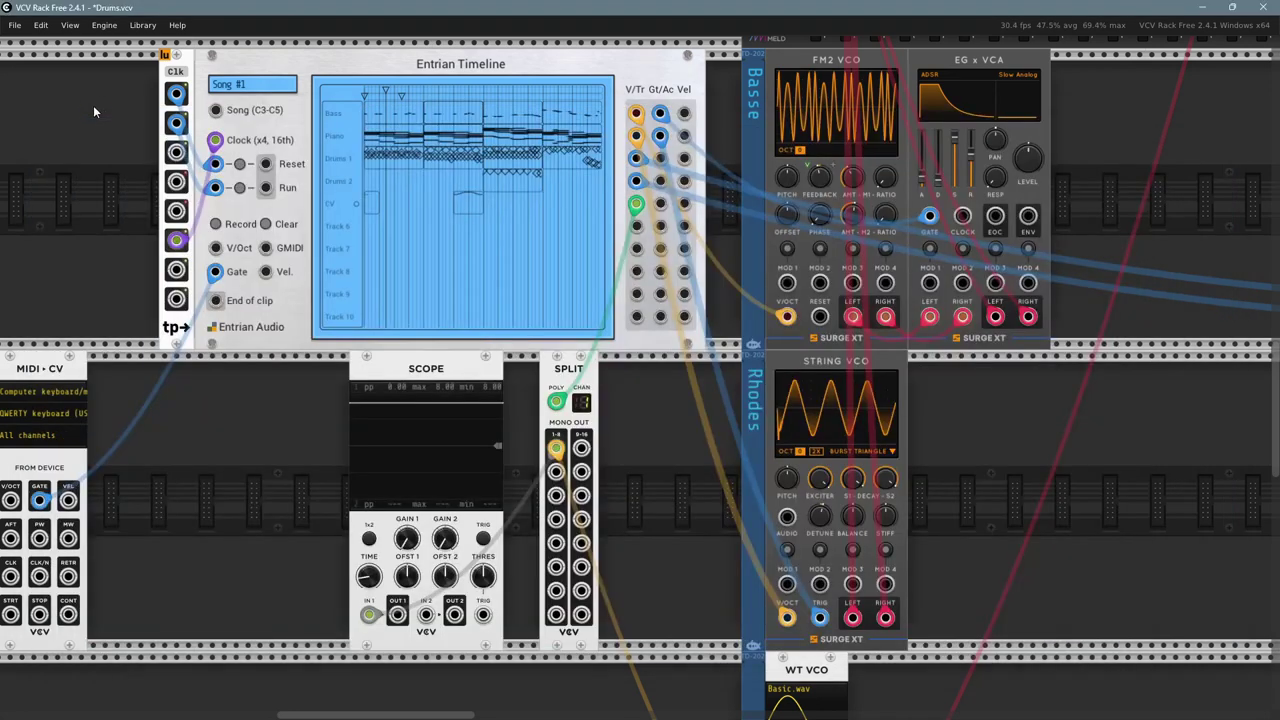
click(460, 88)
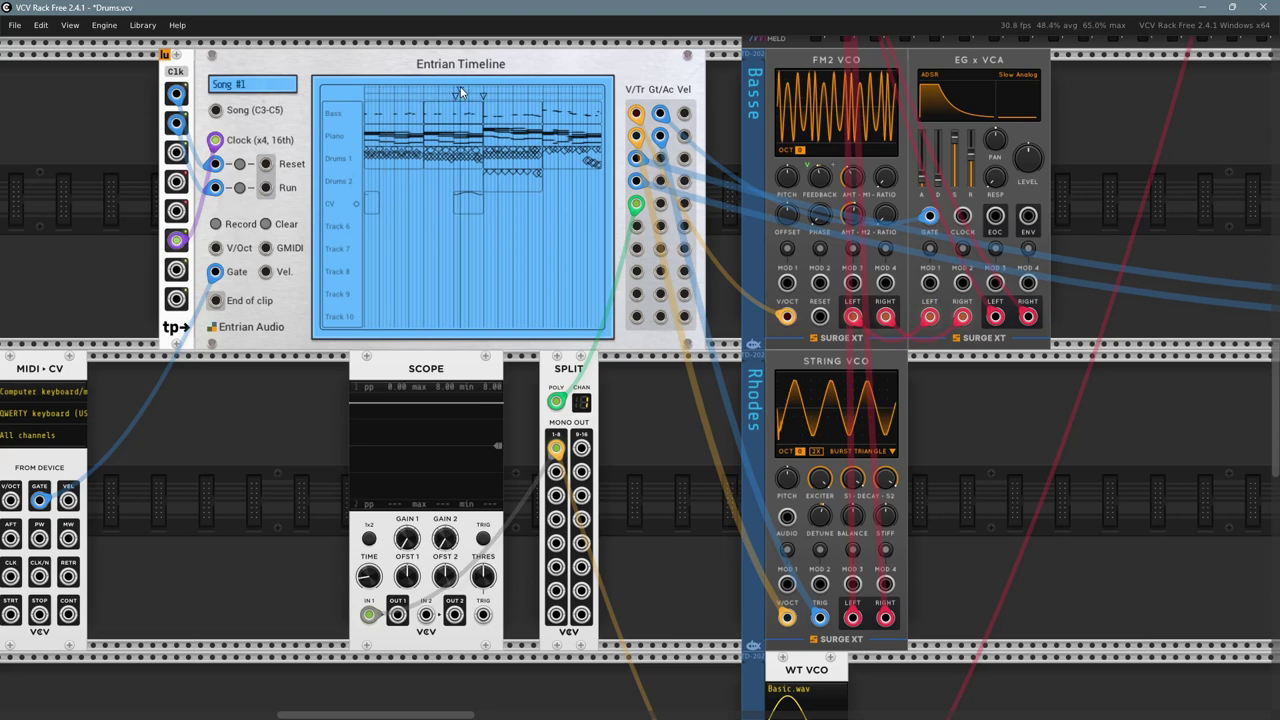
click(453, 87)
click(471, 86)
click(459, 86)
click(453, 86)
double_click(451, 107)
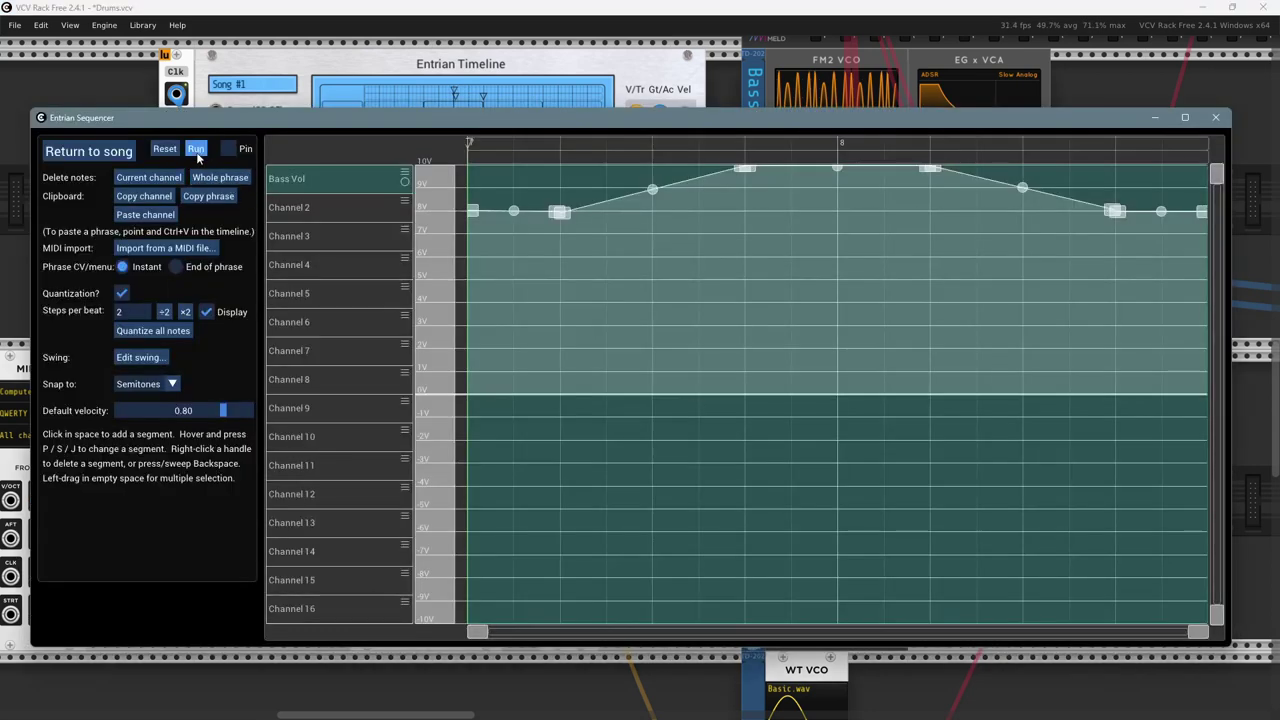
- Play the Bass Vol clip and watch its CV curve on the Scope with the editor closed
key(Escape)
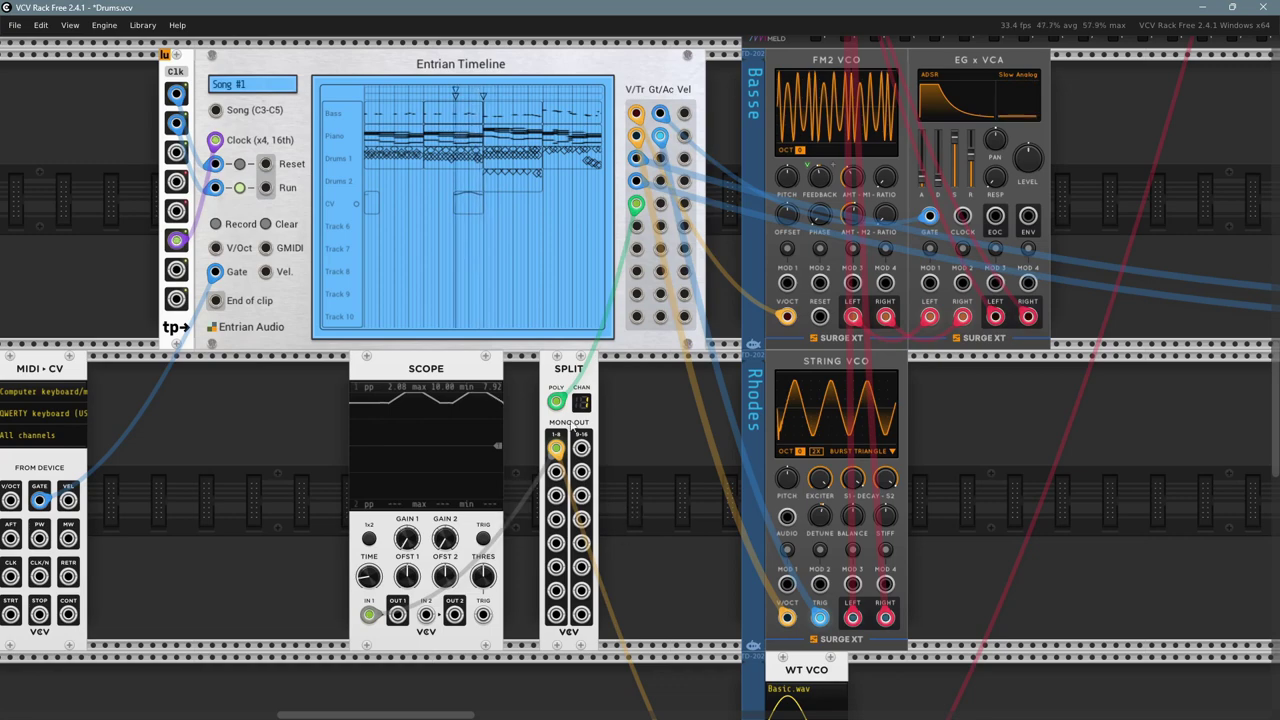
double_click(250, 176)
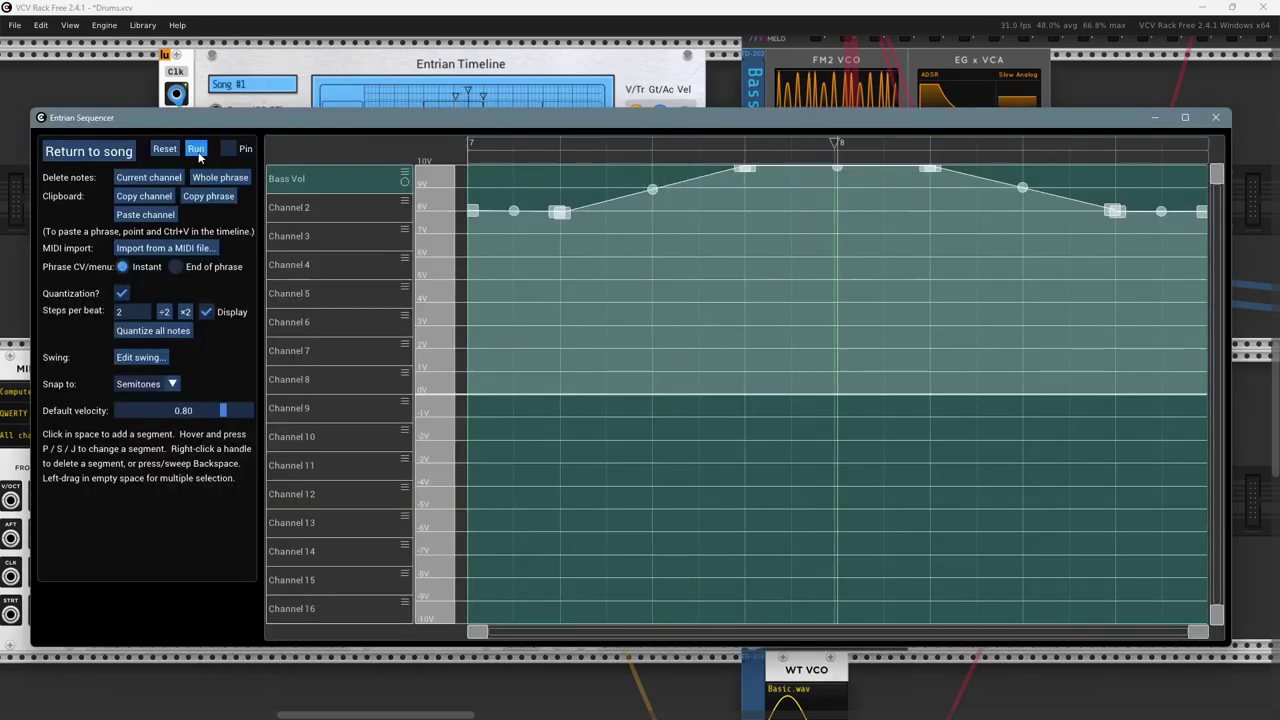
key(Escape)
- Remove the Split channel 1 cable to the WT VCO and patch a green cable from that output to the MixMaster's Bass volume input
scroll(1002, 420, up, 4)
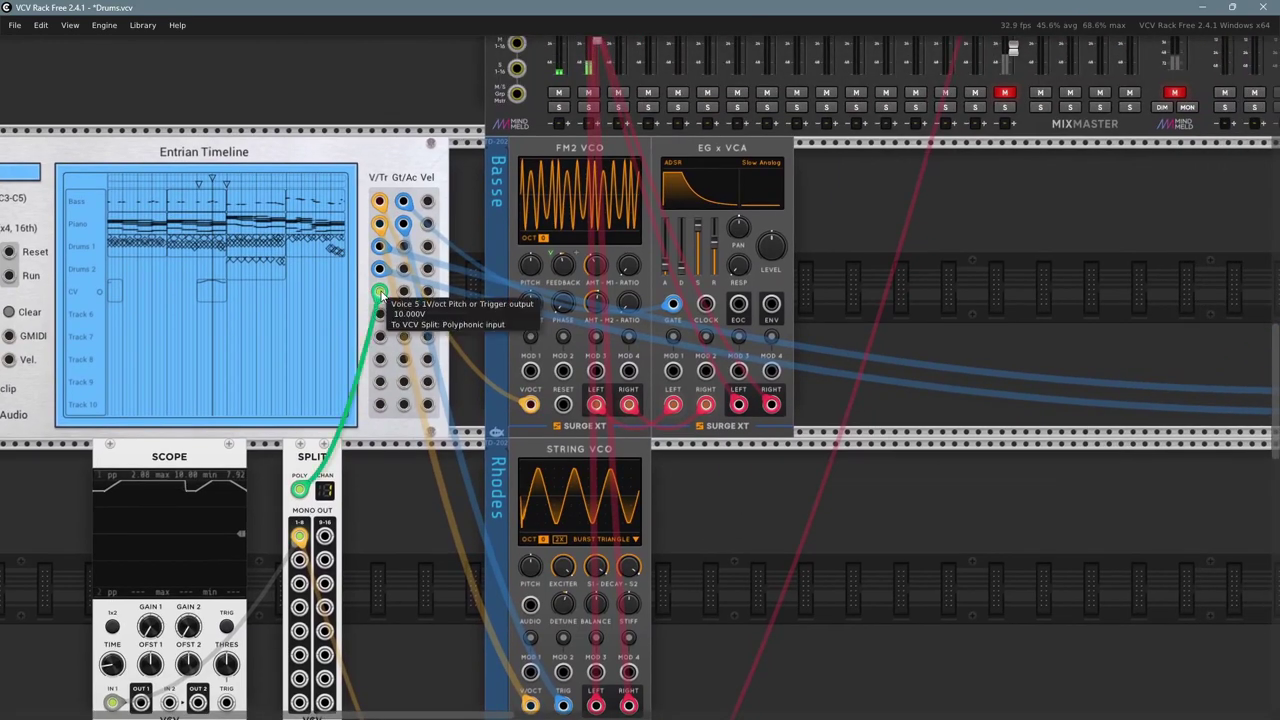
scroll(433, 320, down, 5)
scroll(433, 320, left, 2)
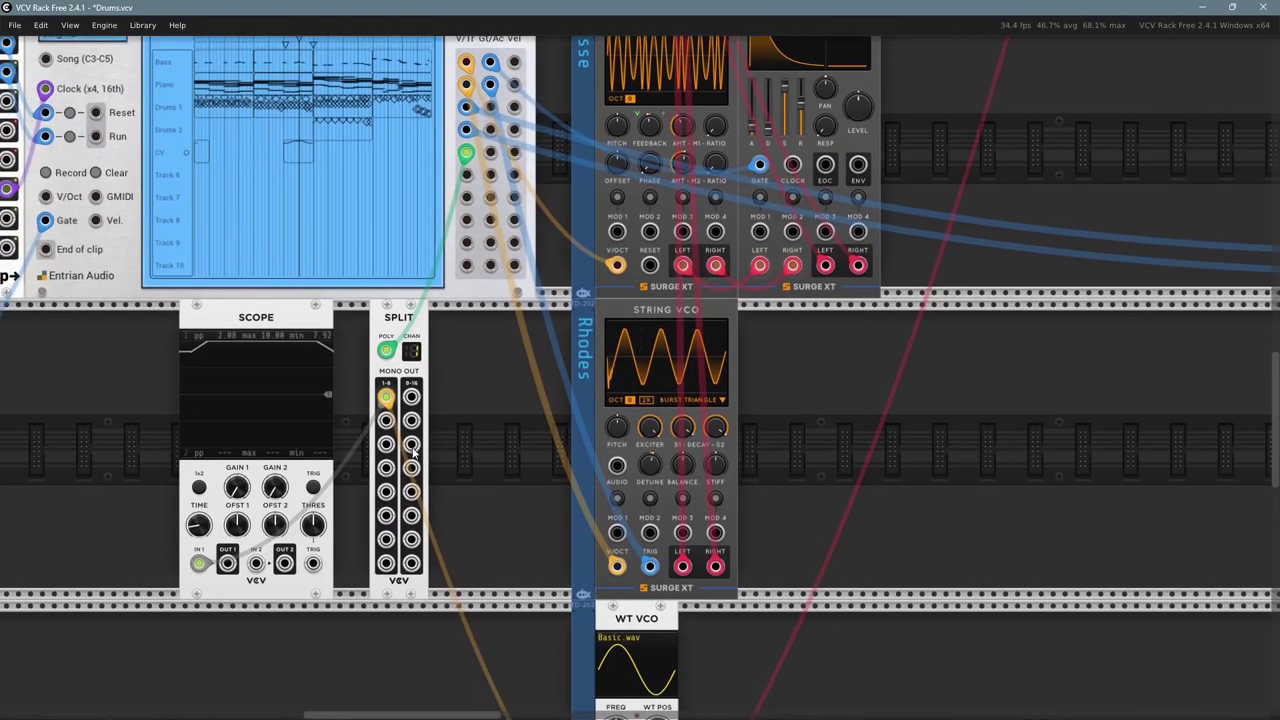
scroll(433, 320, up, 2)
scroll(433, 320, down, 3)
scroll(433, 320, right, 1)
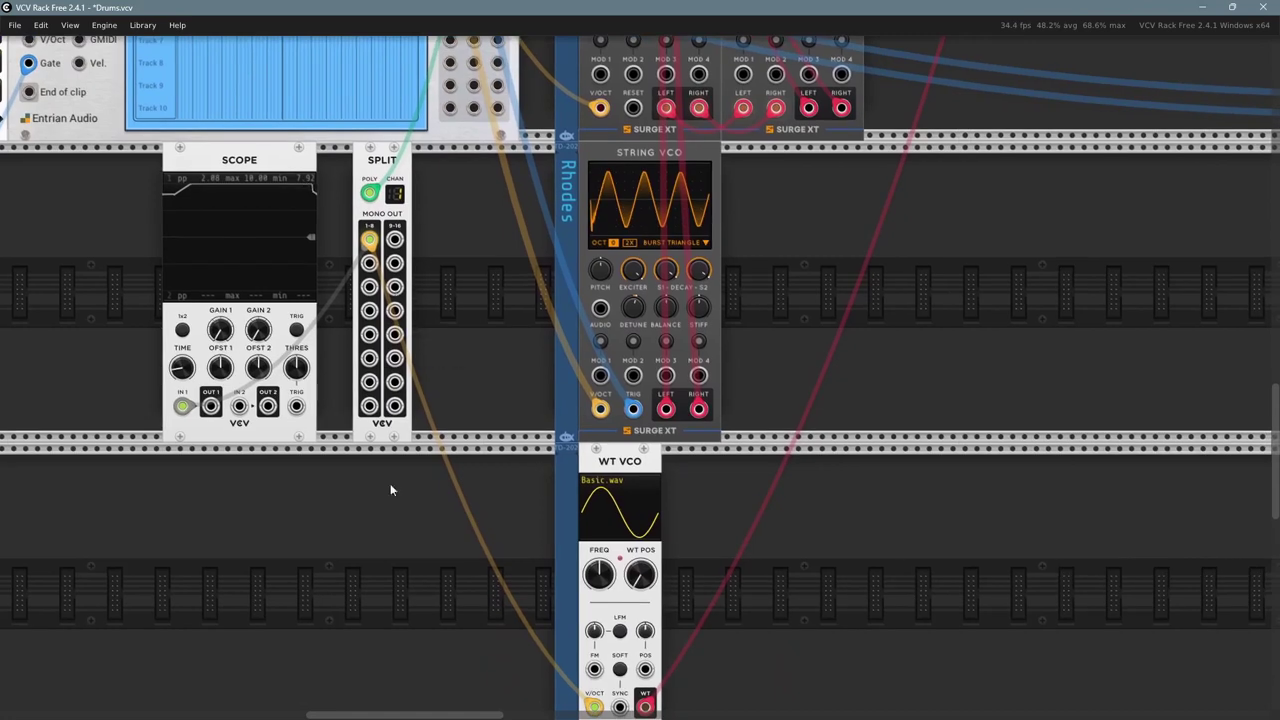
scroll(440, 280, up, 2)
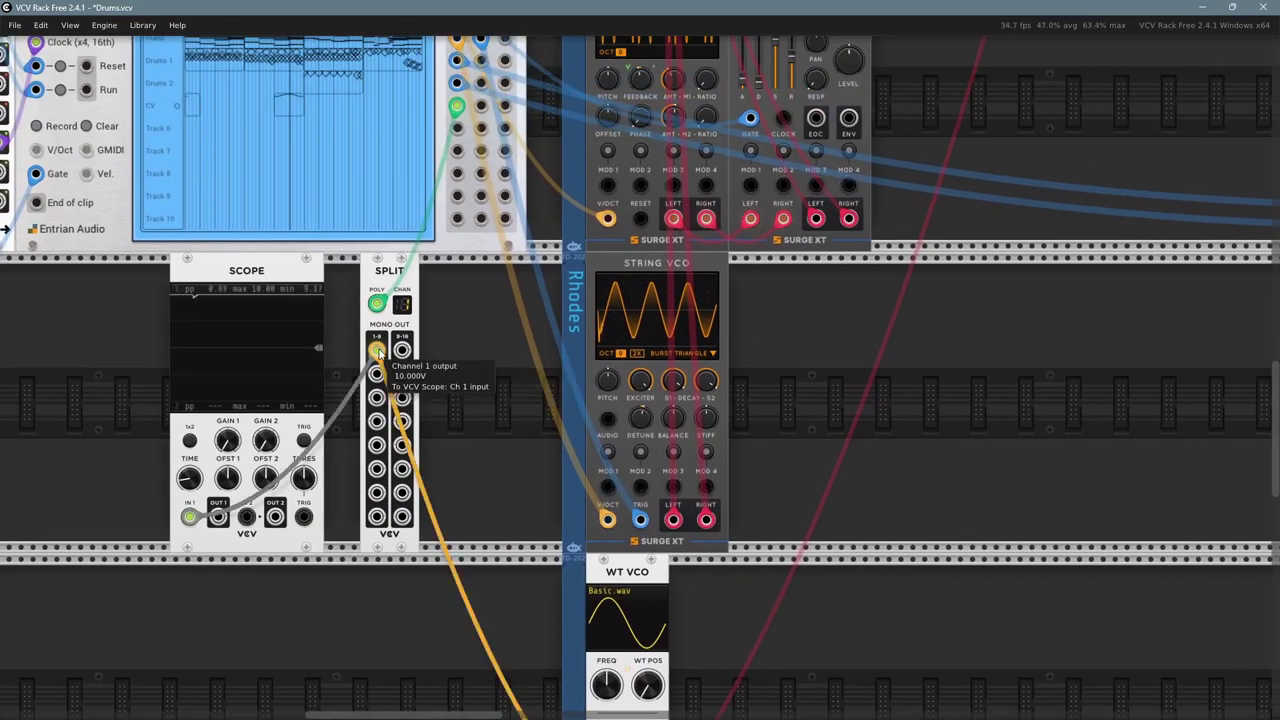
right_click(377, 349)
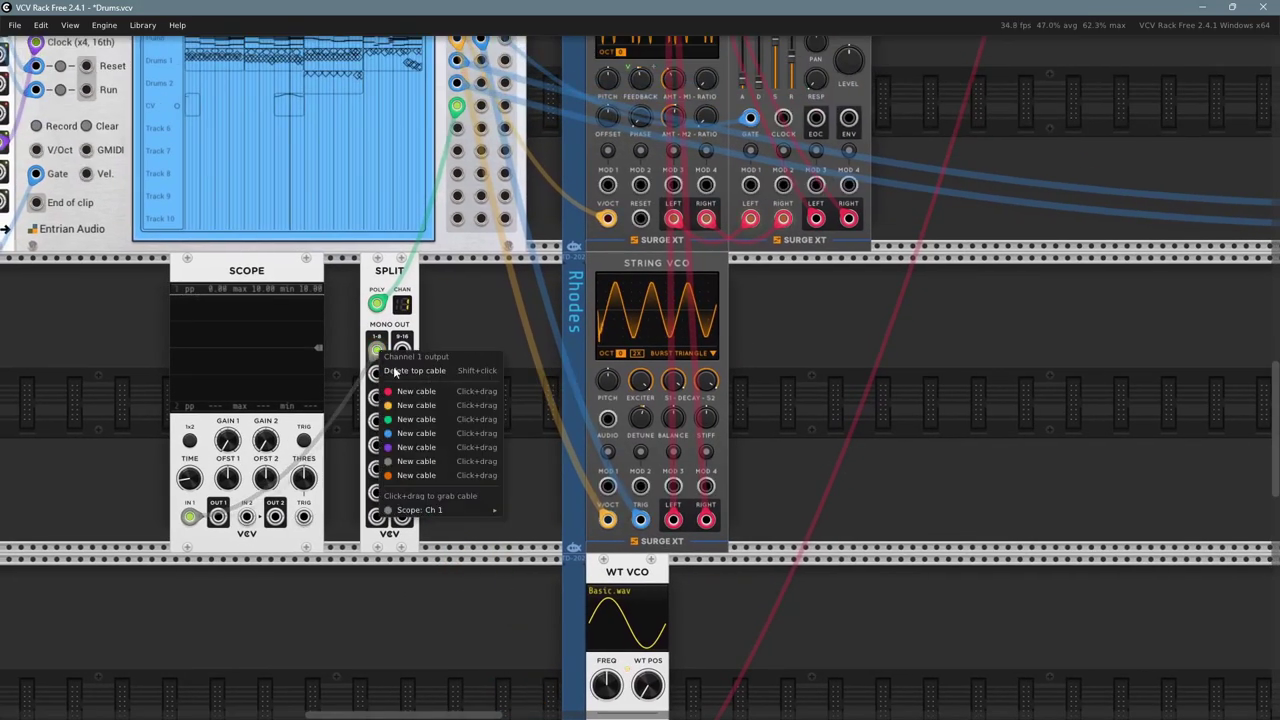
mouse_move(421, 419)
mouse_down()
mouse_move(1175, 7)
mouse_move(654, 271)
mouse_move(594, 243)
mouse_move(523, 251)
mouse_move(523, 238)
mouse_up()
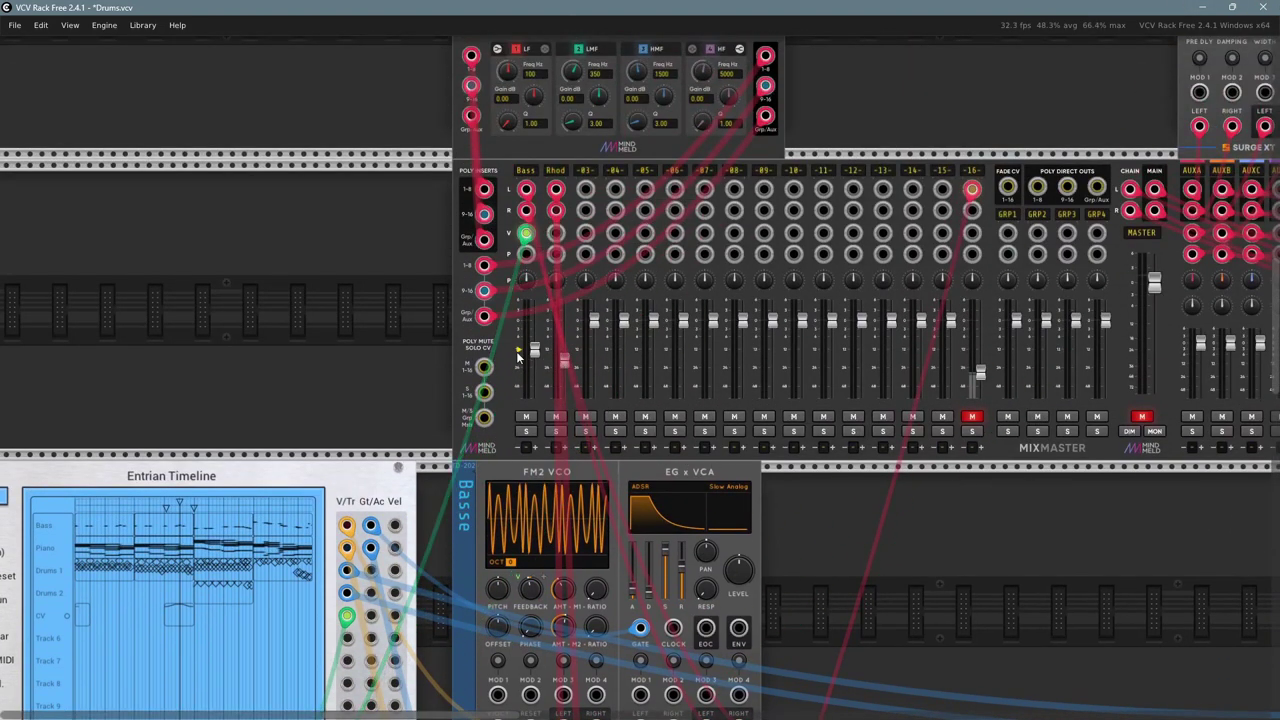
- Run the loop, watch the Bass fader respond to the CV on the MixMaster, and unmute the master output
scroll(400, 360, up, 3)
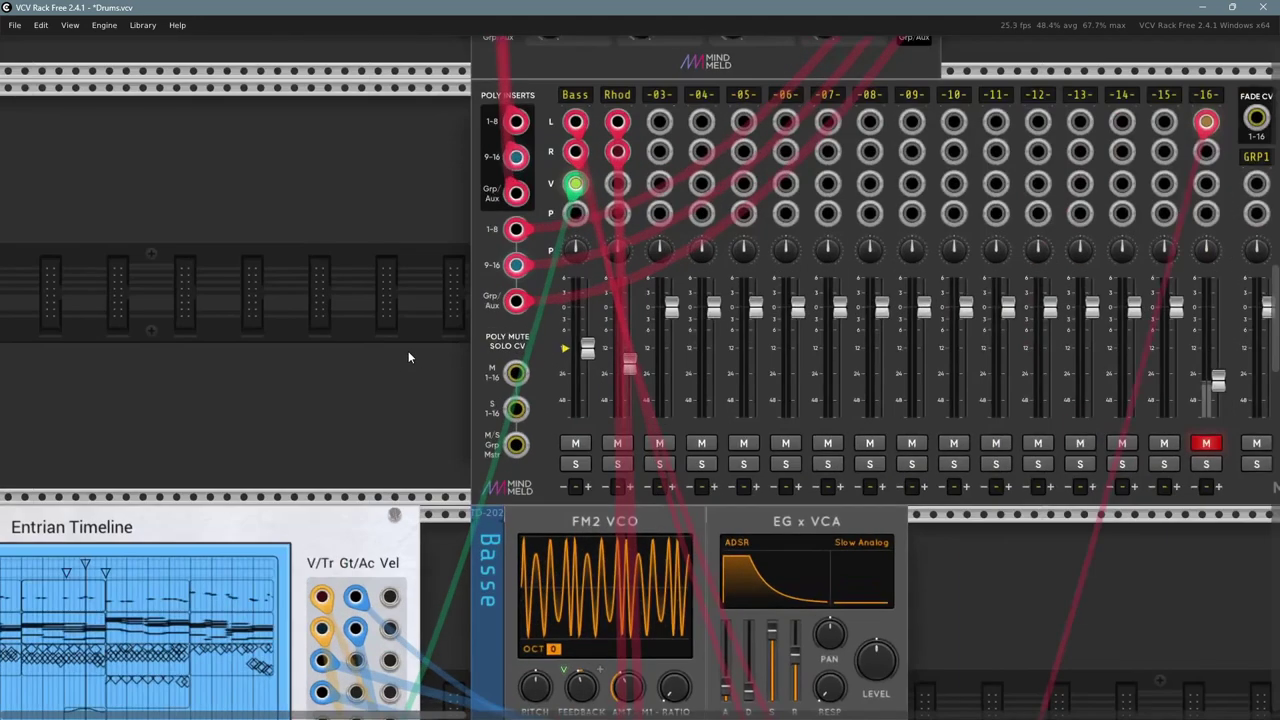
drag(420, 357, 303, 287)
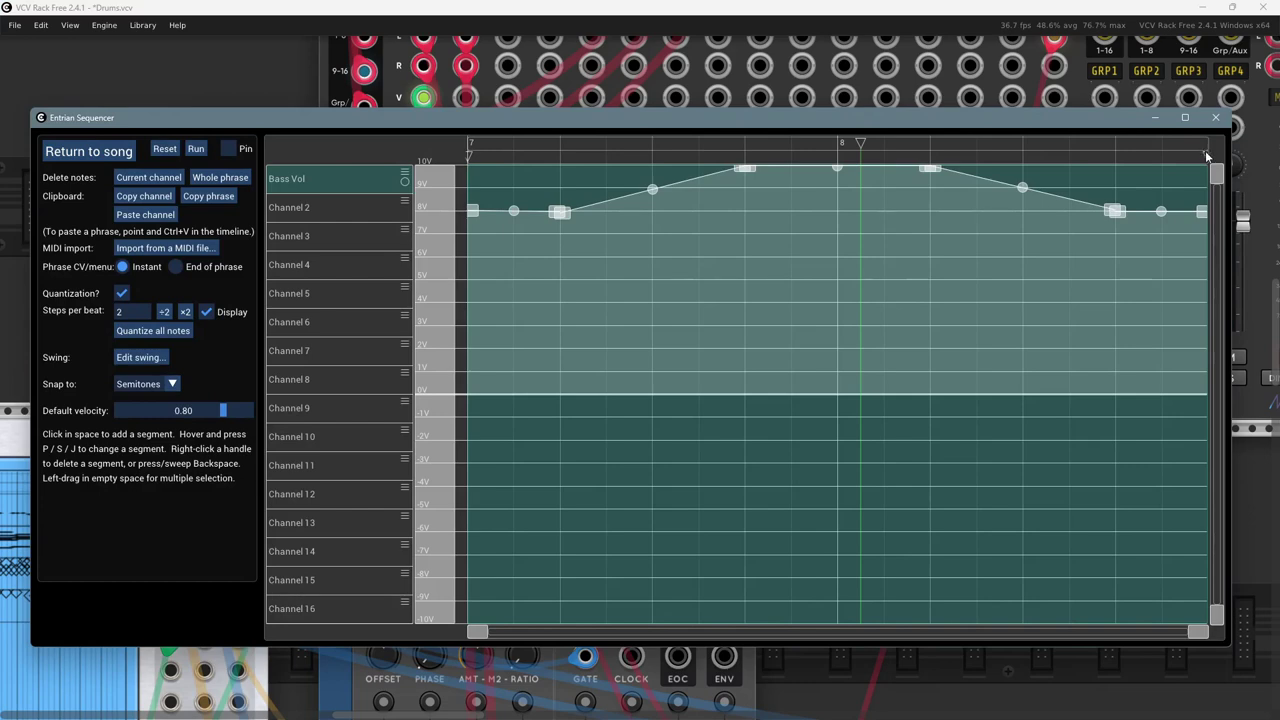
click(196, 148)
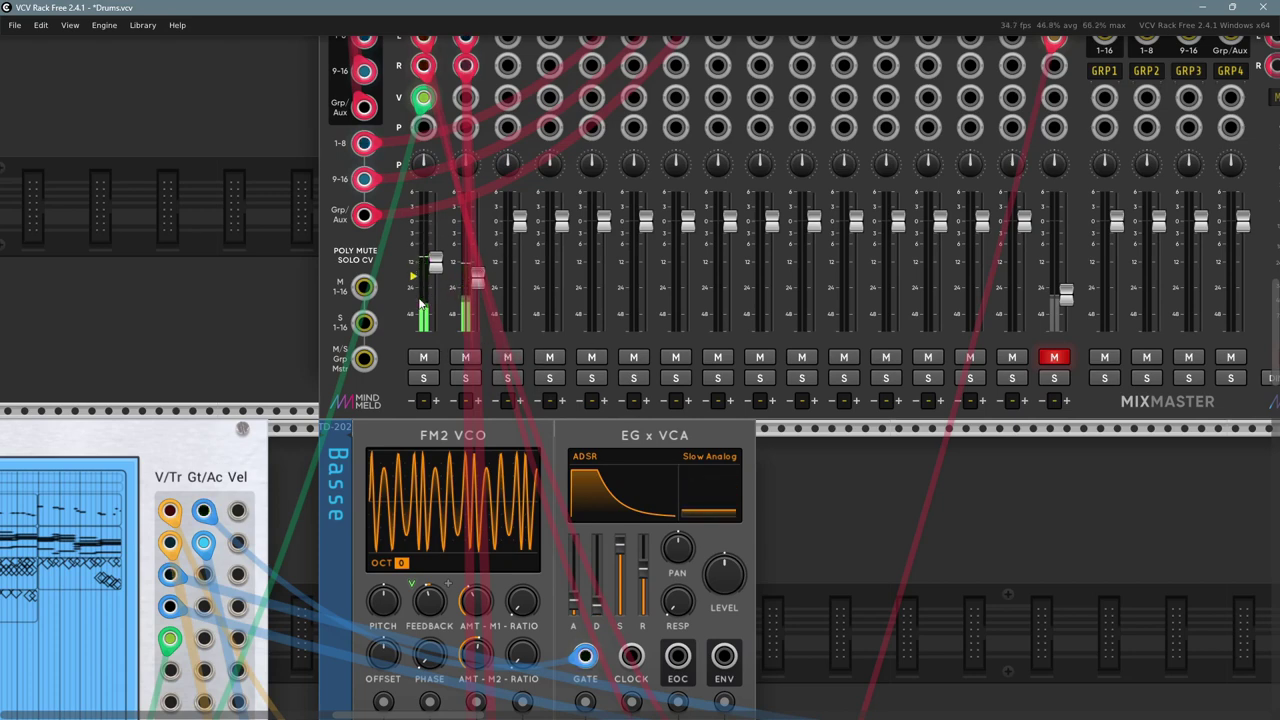
ctrl+scroll(219, 302, down, 2)
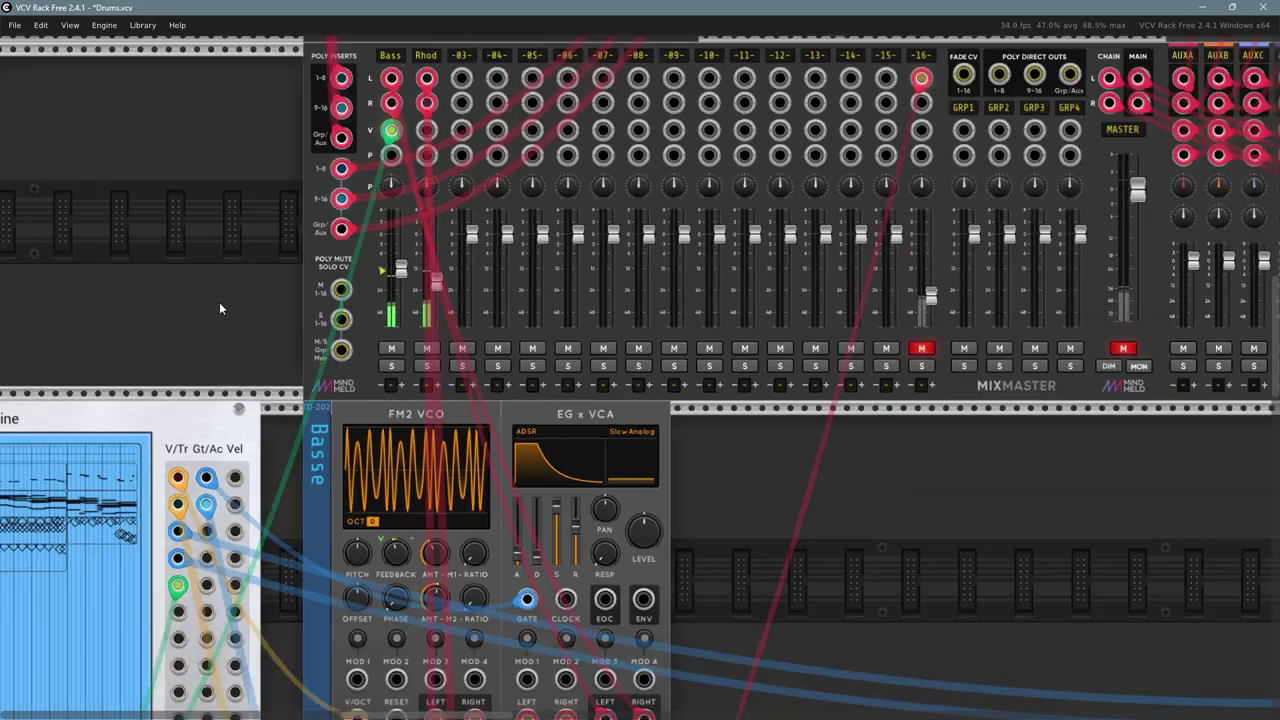
drag(232, 284, 216, 326)
right_click(328, 132)
key(Escape)
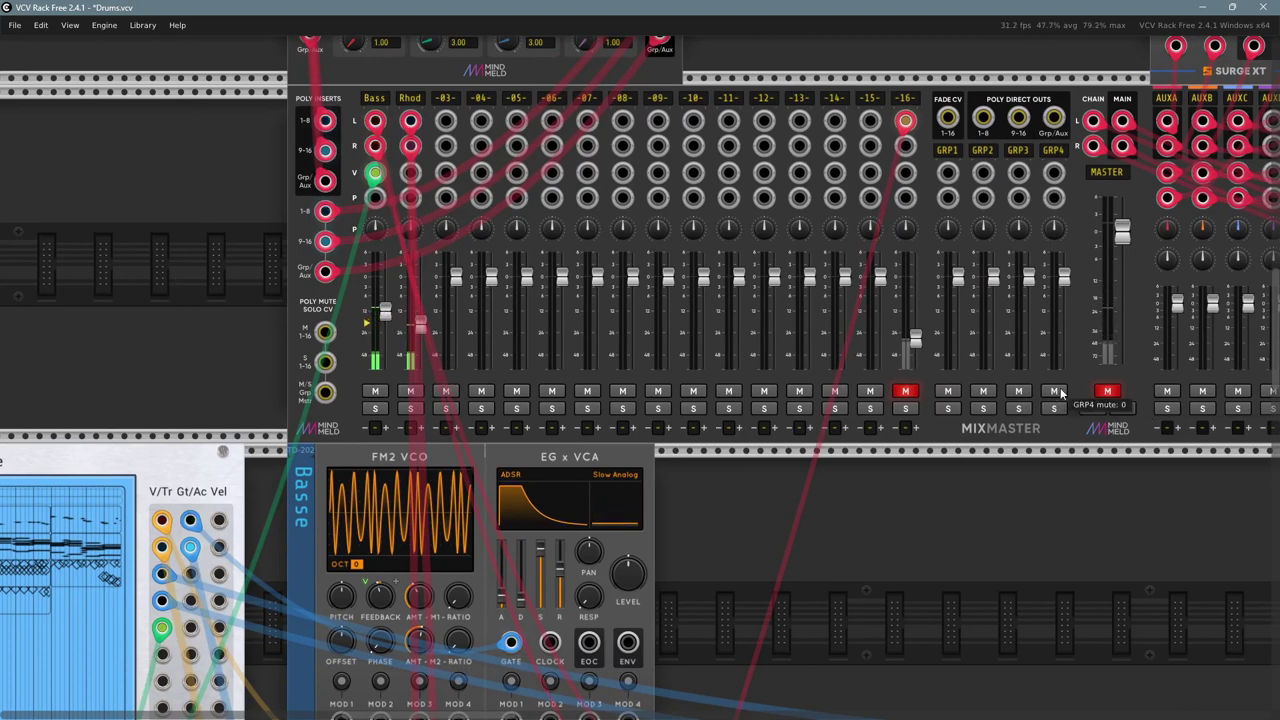
click(1107, 390)
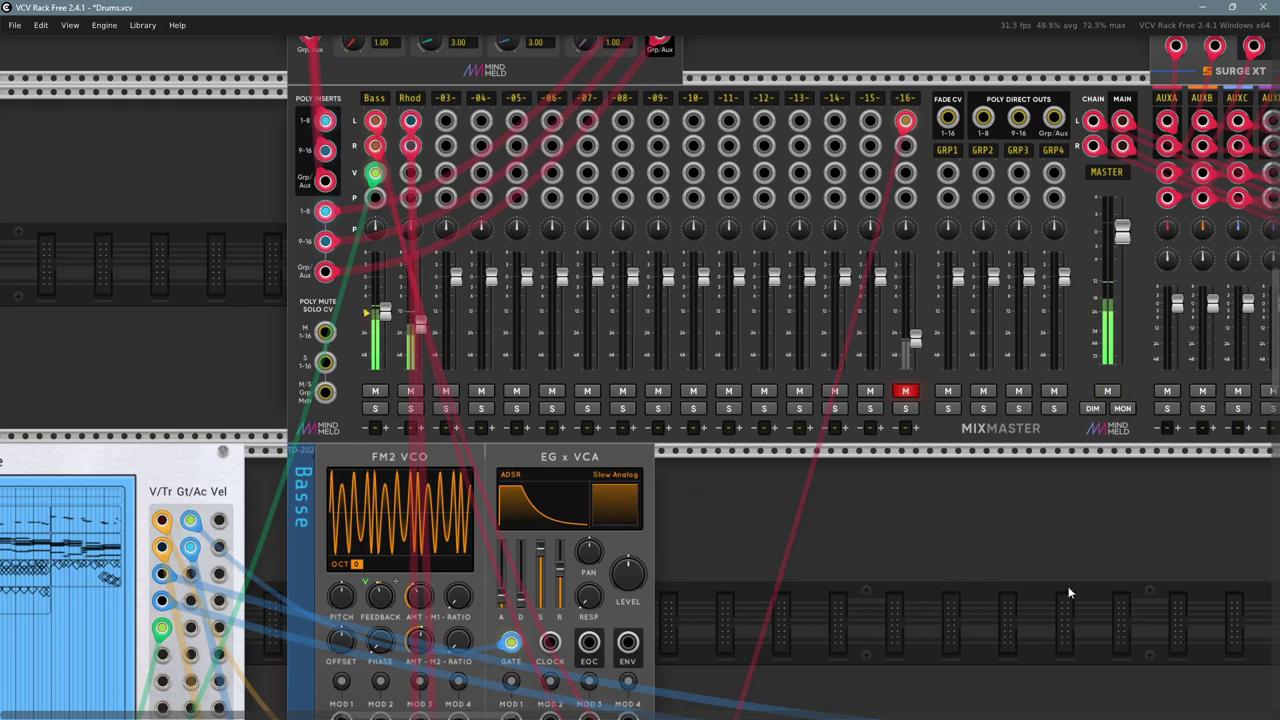
- Stop playback, return to the song view, and extend the start of the bar 7 CV clip back to bar 5
drag(117, 380, 463, 306)
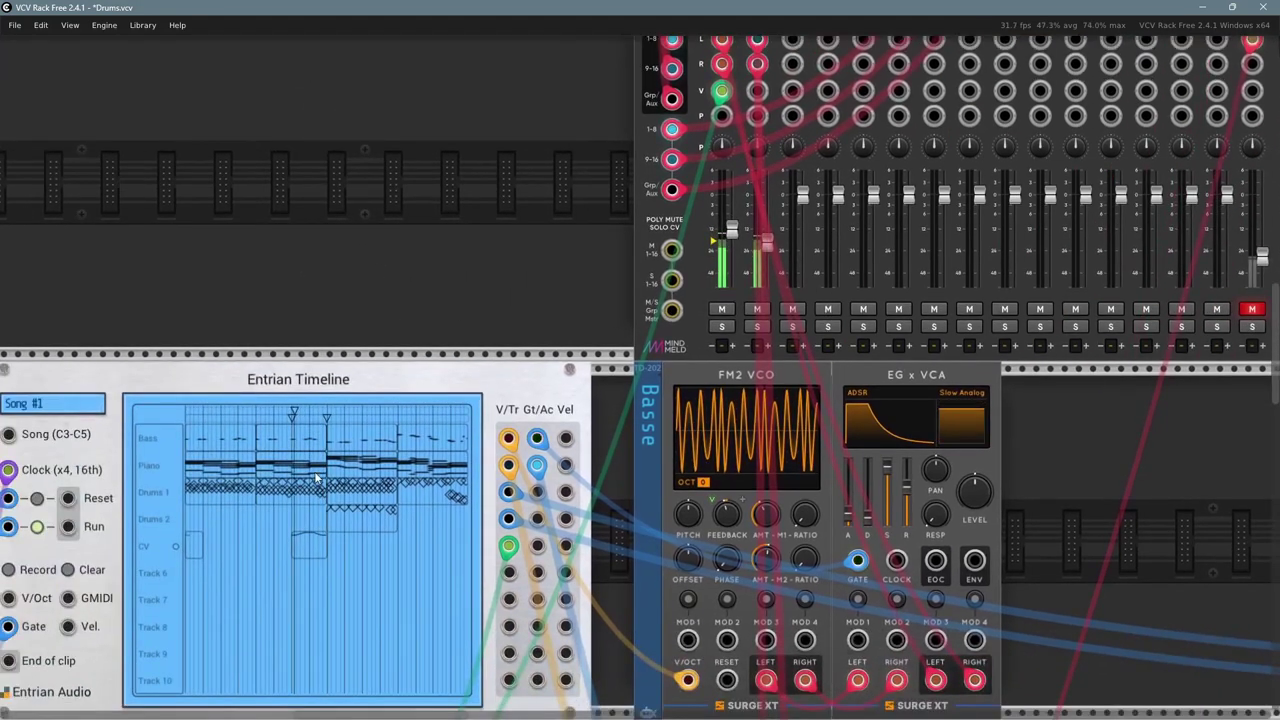
click(455, 340)
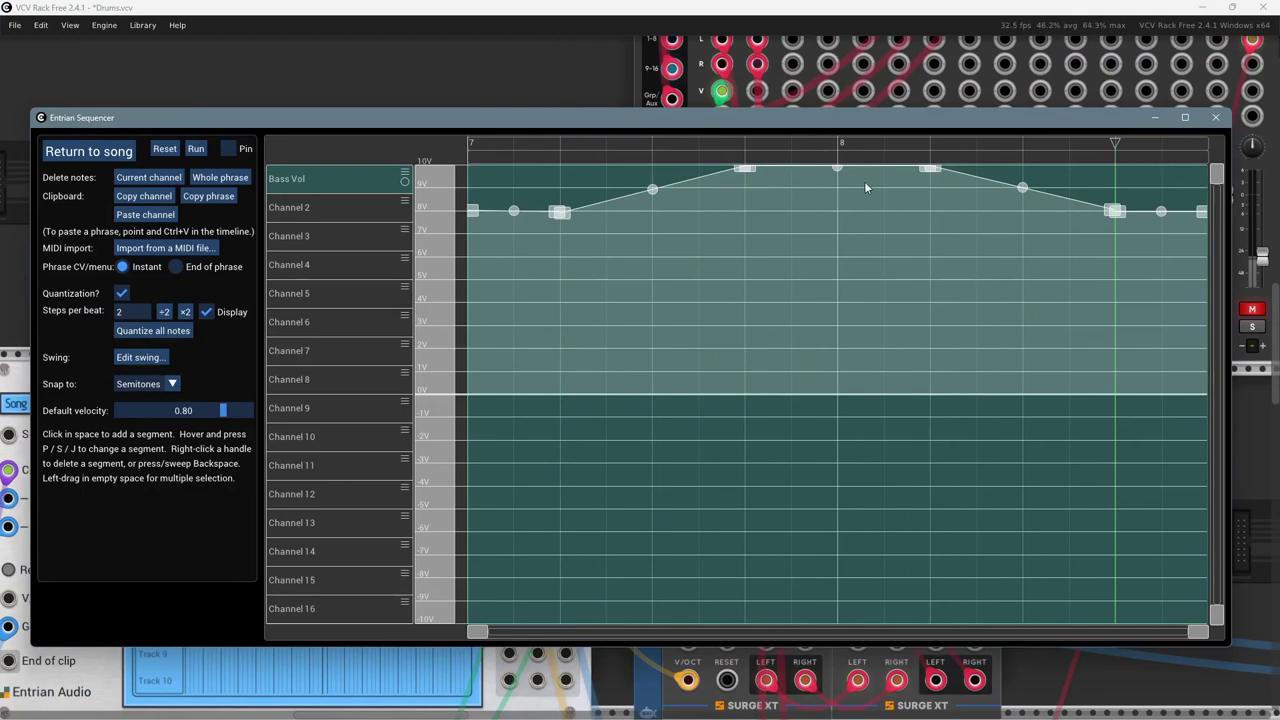
click(89, 153)
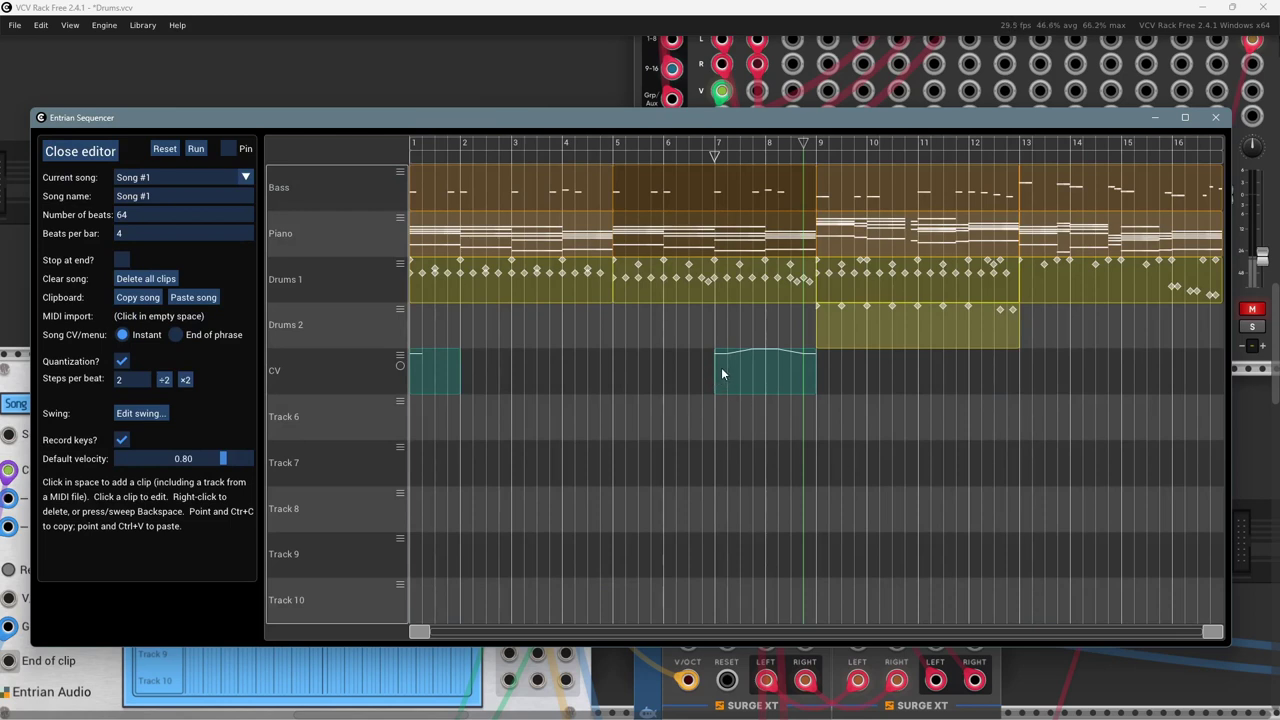
drag(722, 369, 633, 378)
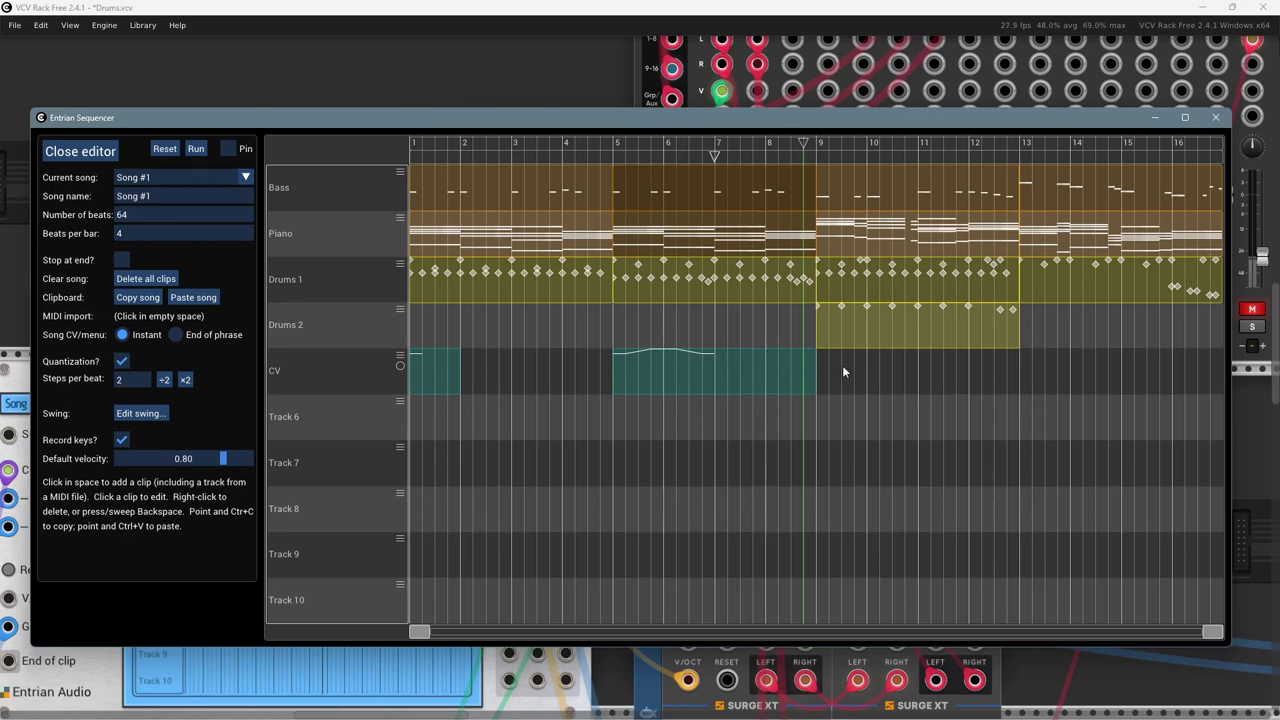
- Shift the closing 8 V segment and the ramp down to the end of bar 8, and stretch the plateau to meet the ramp
click(672, 364)
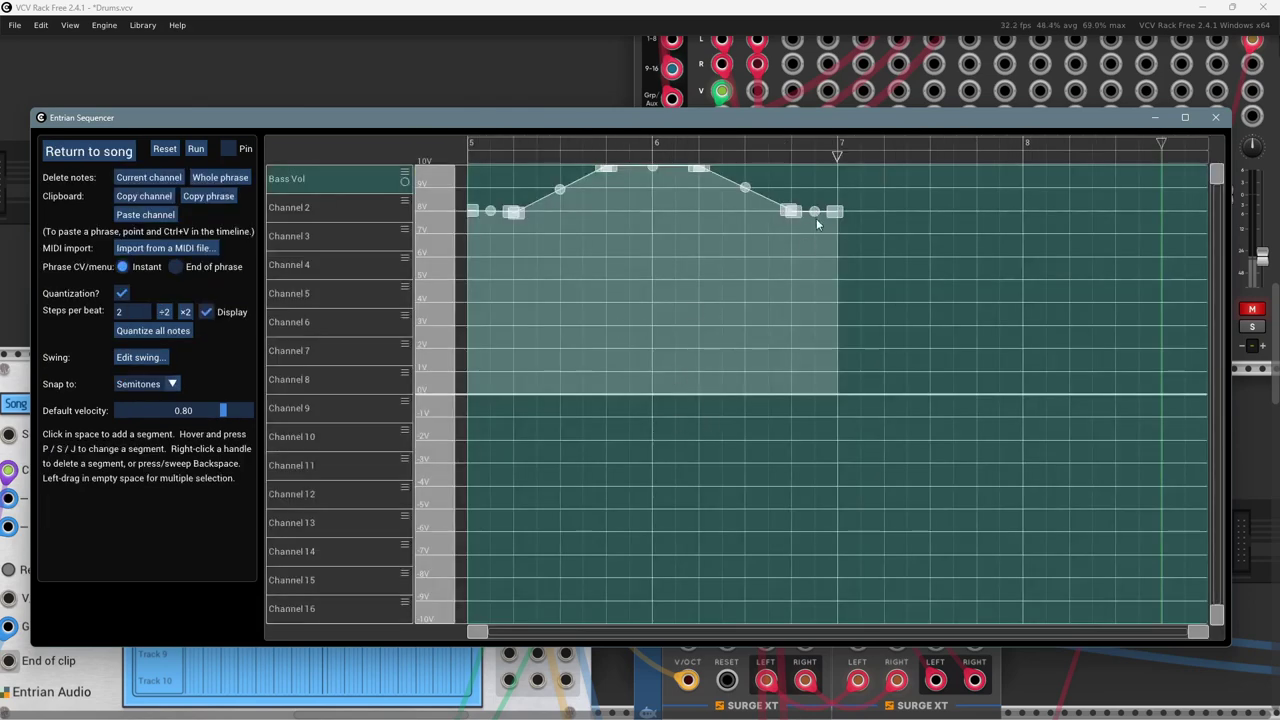
drag(814, 213, 1216, 223)
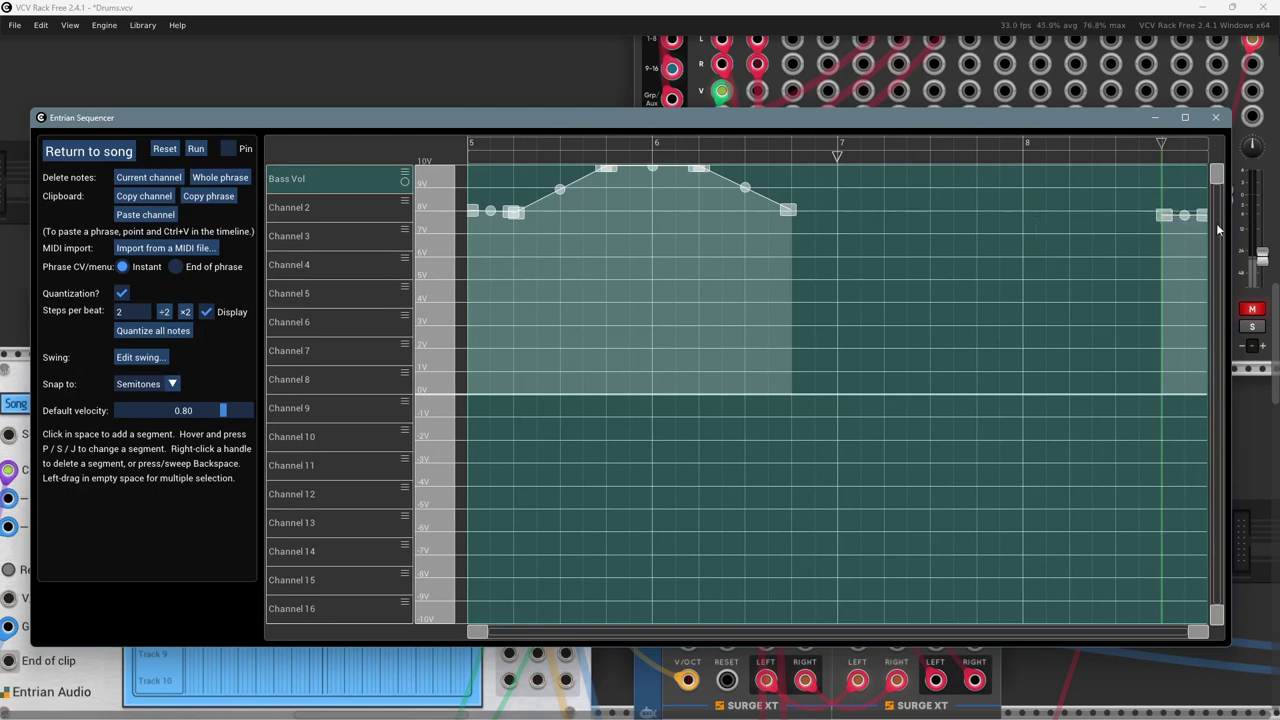
double_click(751, 225)
click(743, 189)
drag(742, 189, 1130, 202)
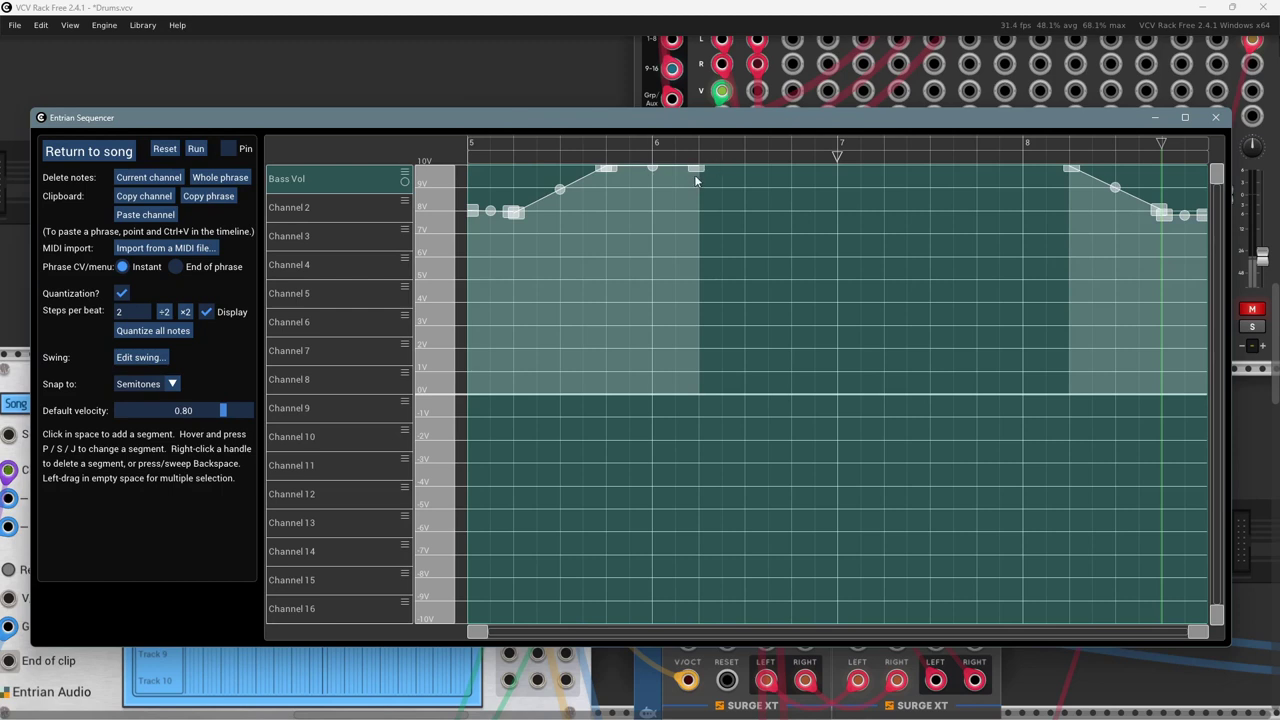
drag(699, 170, 1078, 174)
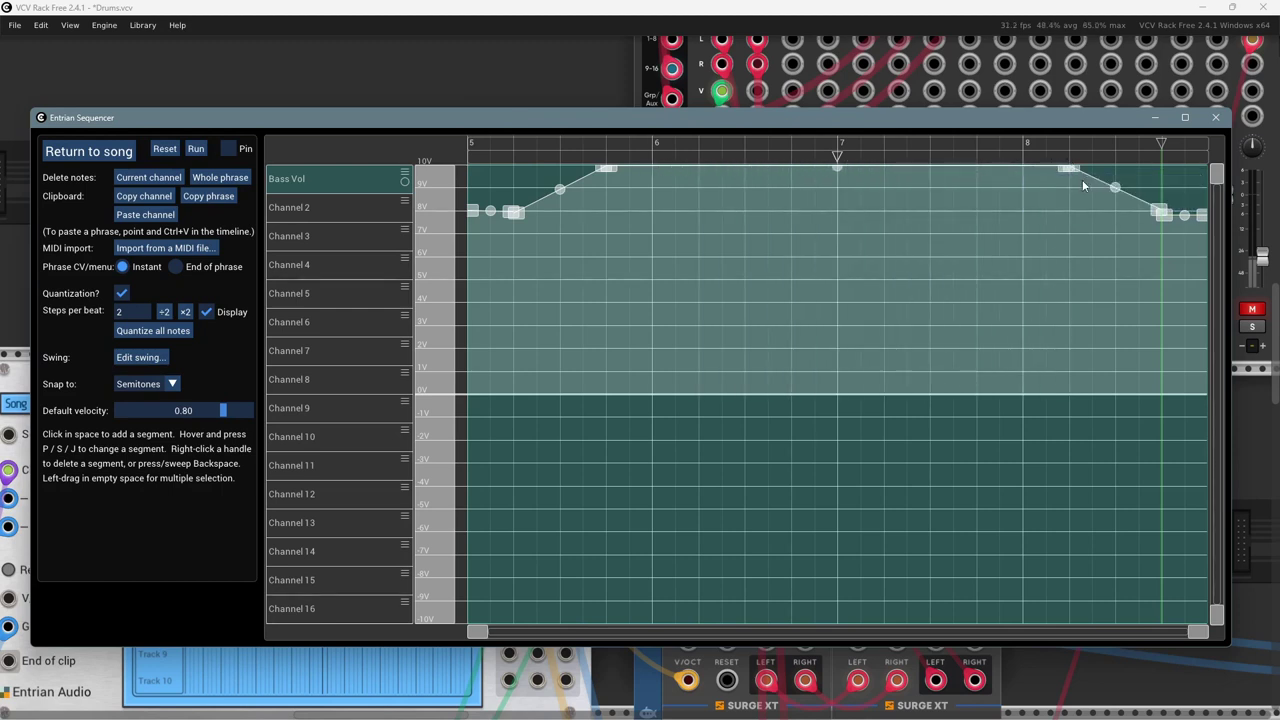
- Play the extended clip with the editor closed, watch the Bass level, and inspect the Rhod channel's inputs on the MixMaster
click(192, 149)
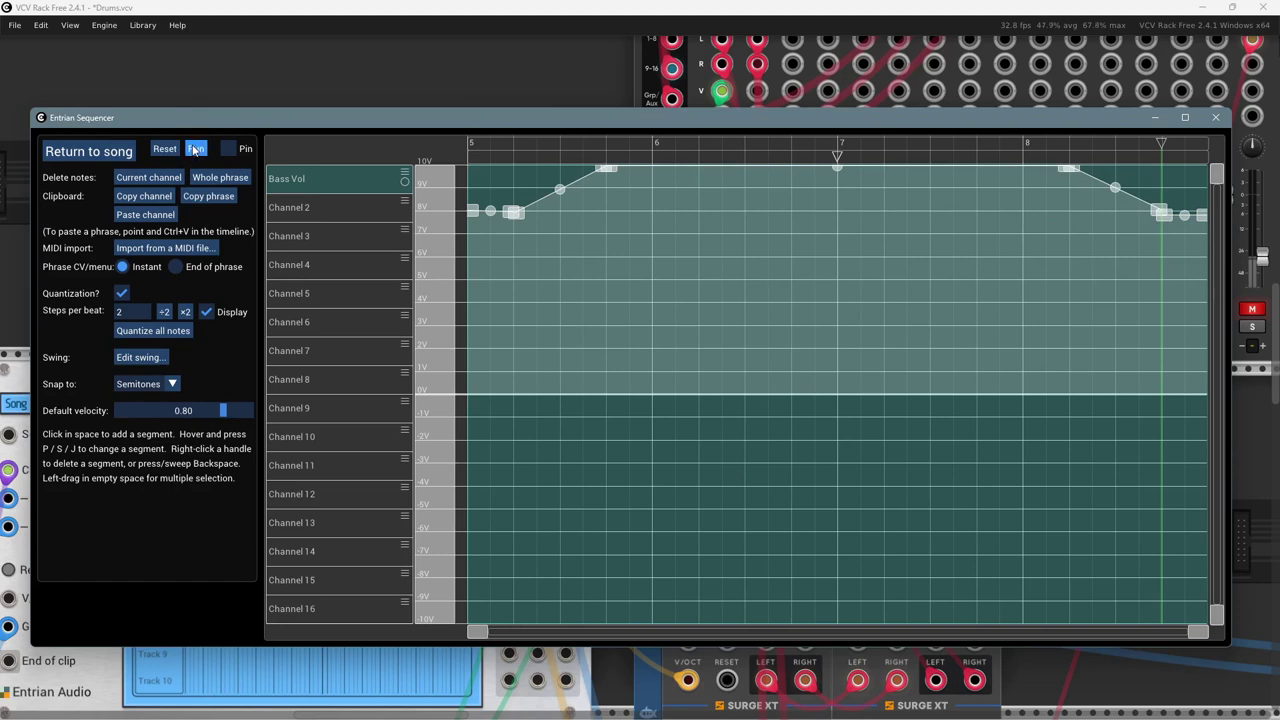
click(308, 73)
scroll(532, 233, down, 1)
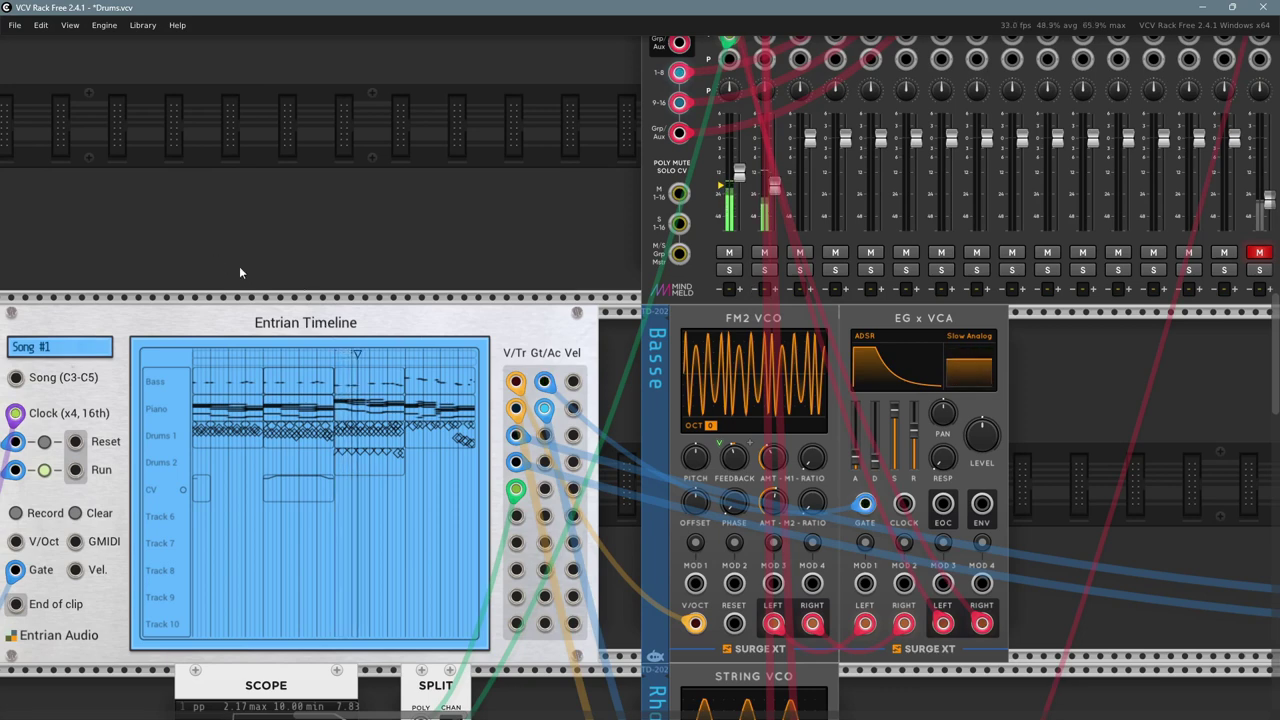
drag(184, 236, 234, 214)
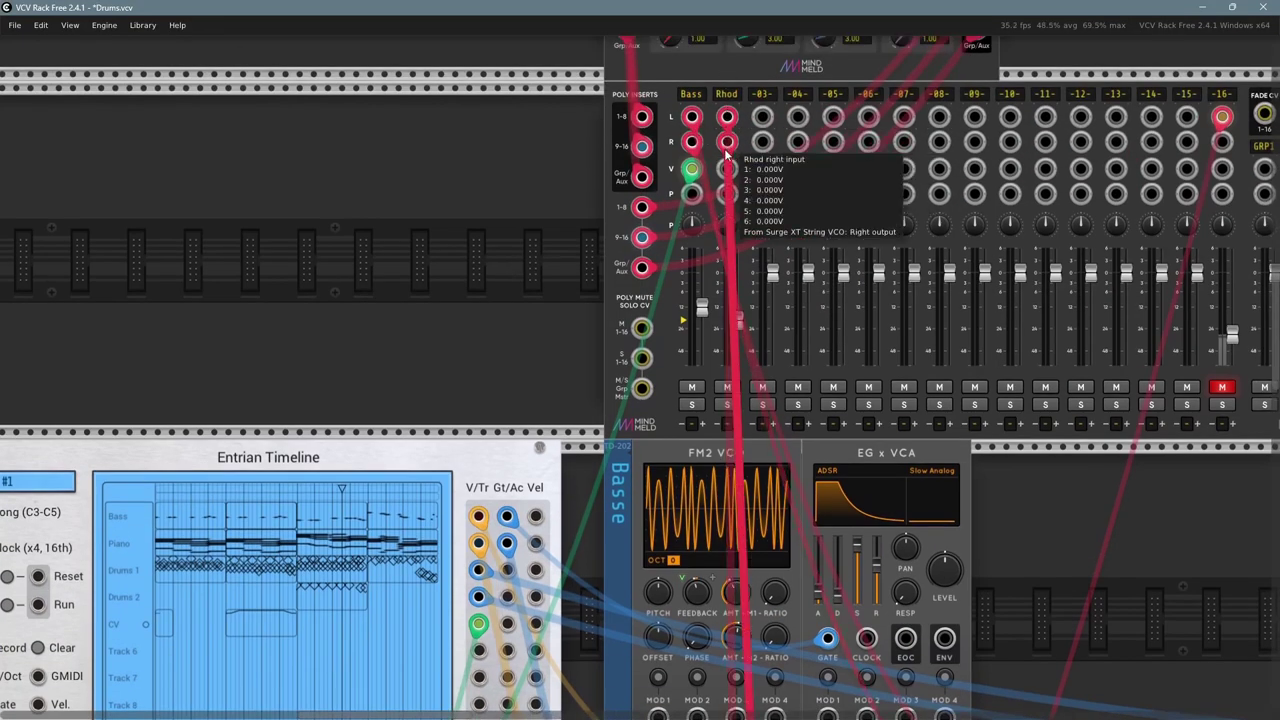
mouse_move(731, 228)
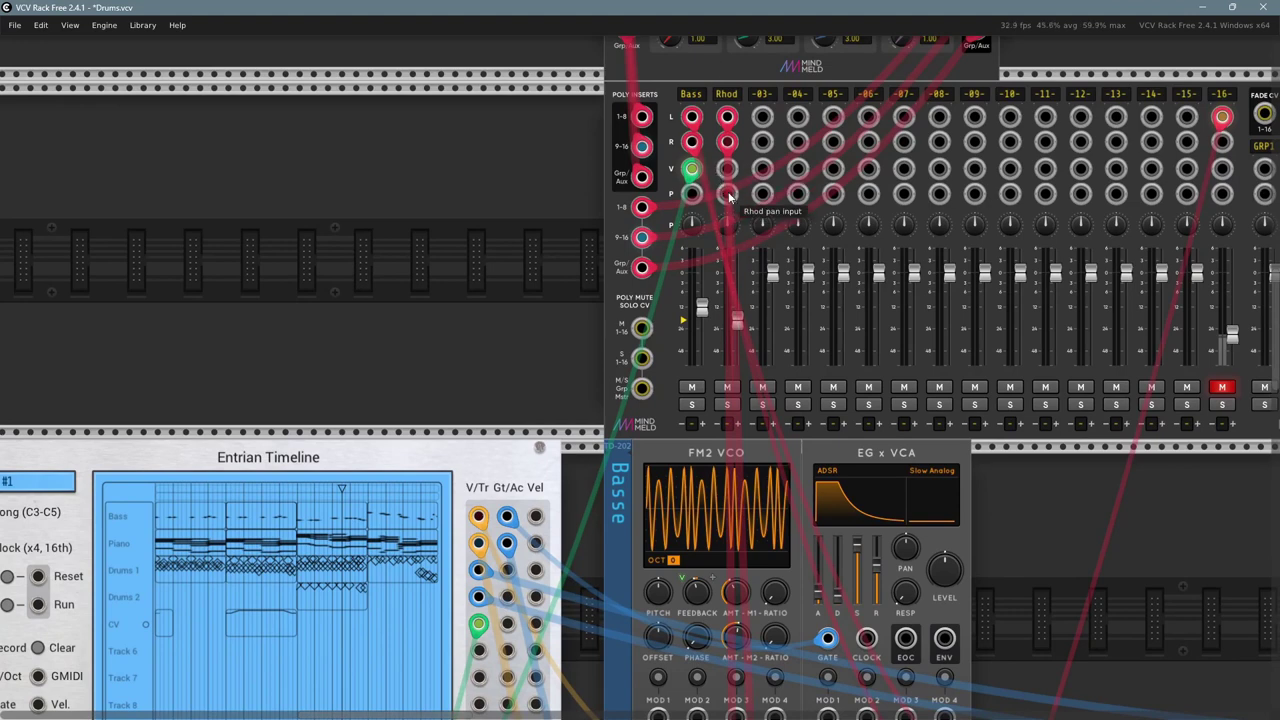
scroll(406, 435, down, 4)
scroll(406, 435, left, 2)
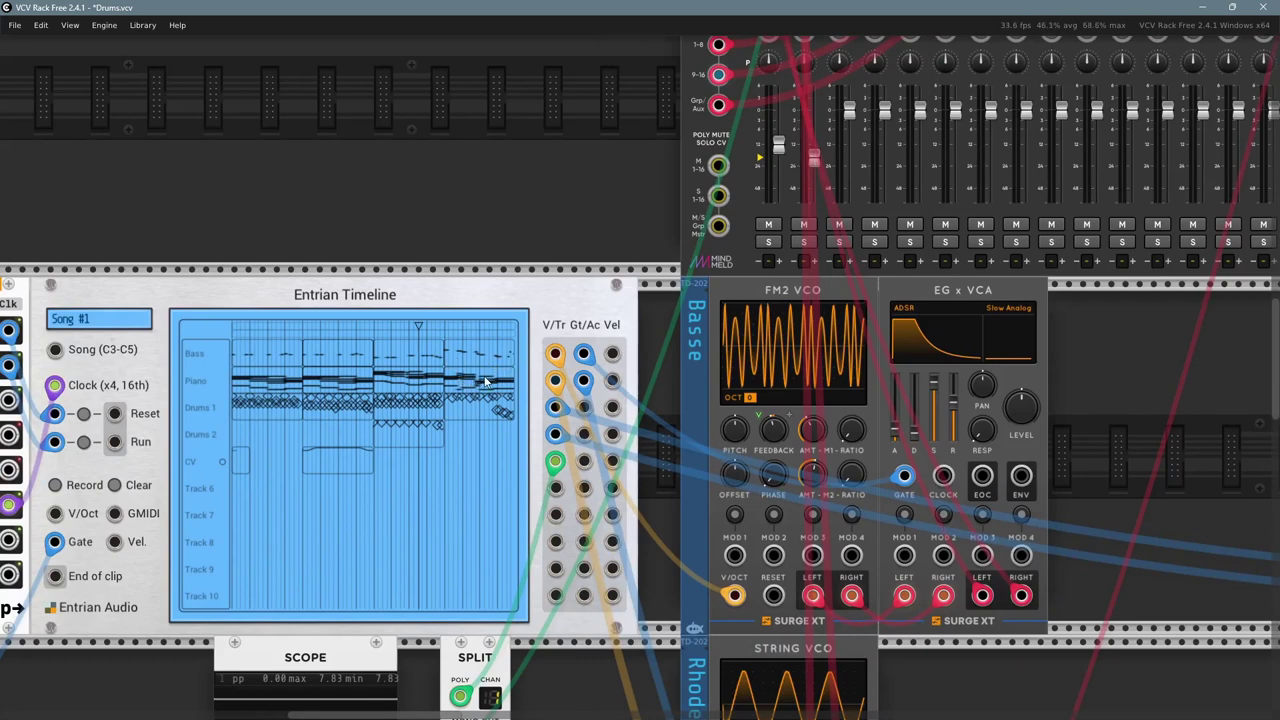
- Open the Piano clip starting at bar 13, set the playback loop to bars 13 through 16, and play it from bar 13
click(486, 386)
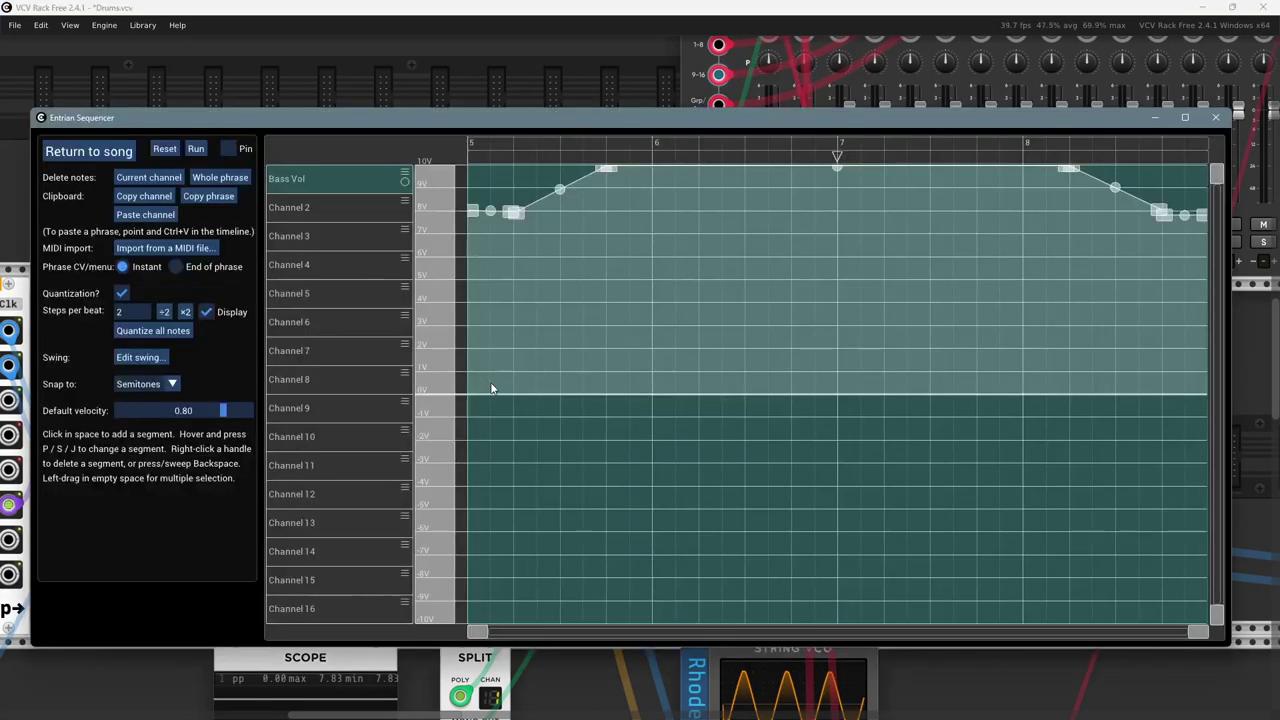
click(132, 151)
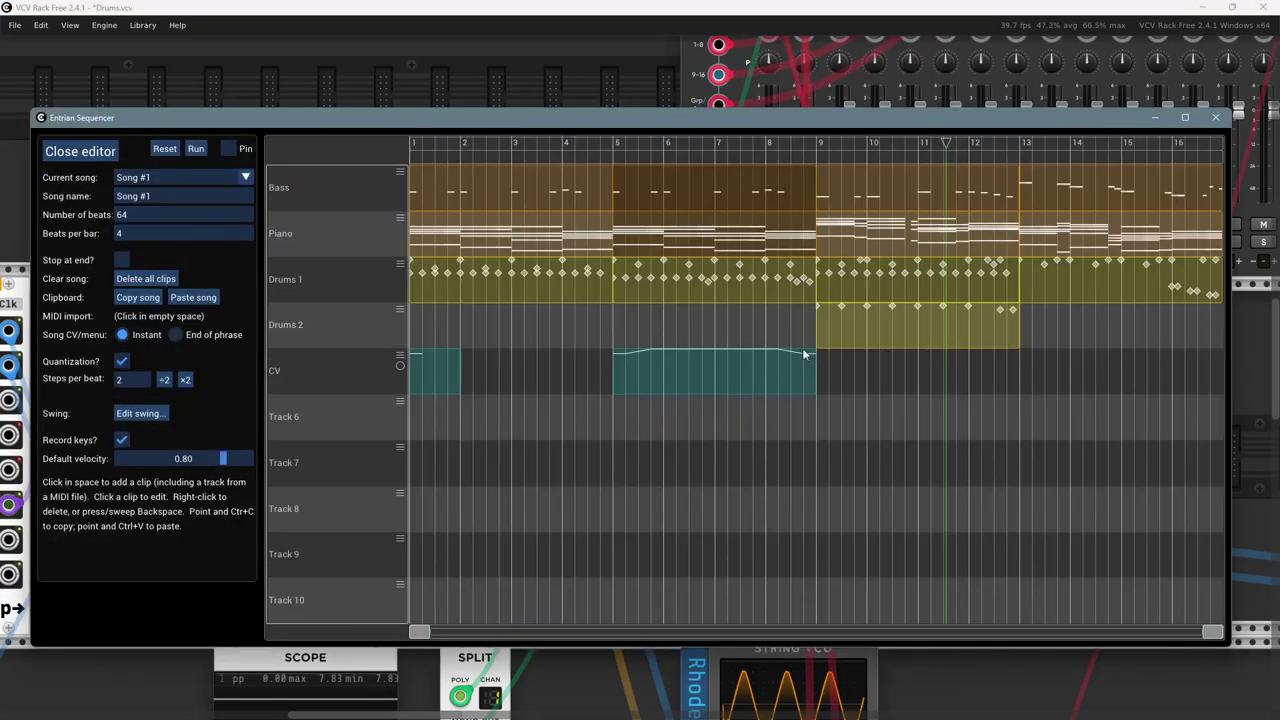
click(1047, 233)
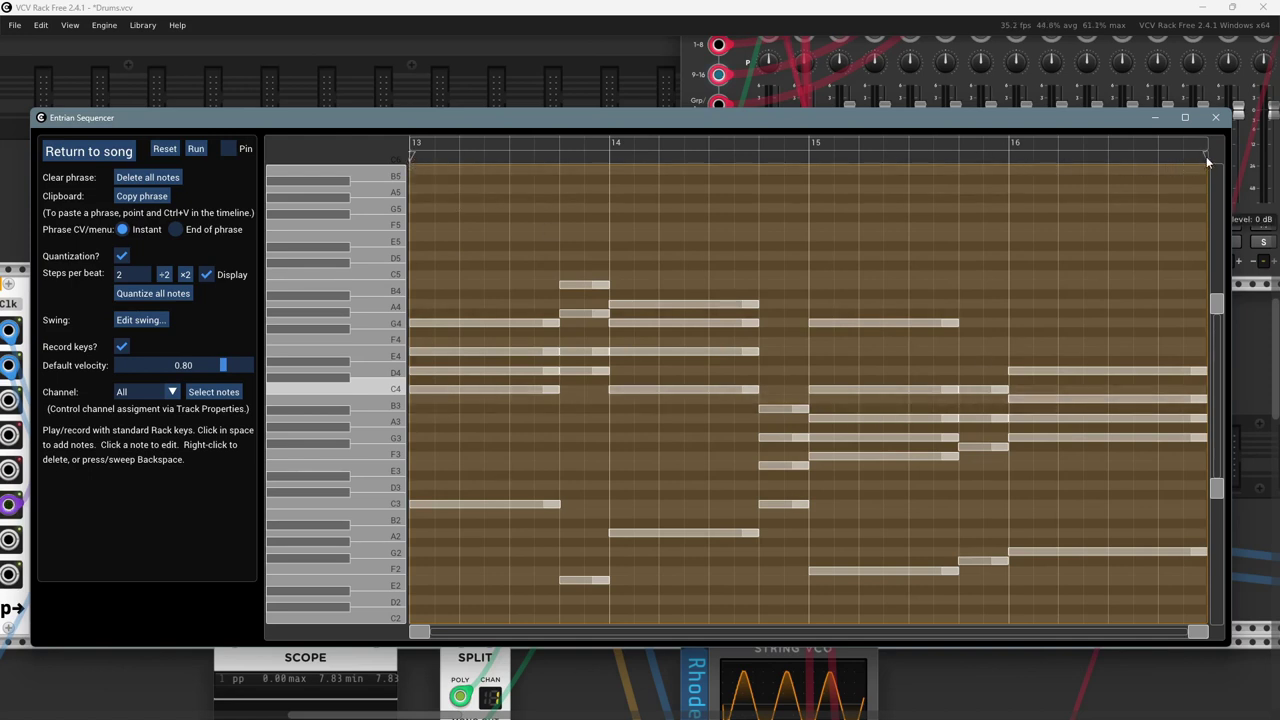
click(422, 143)
click(205, 151)
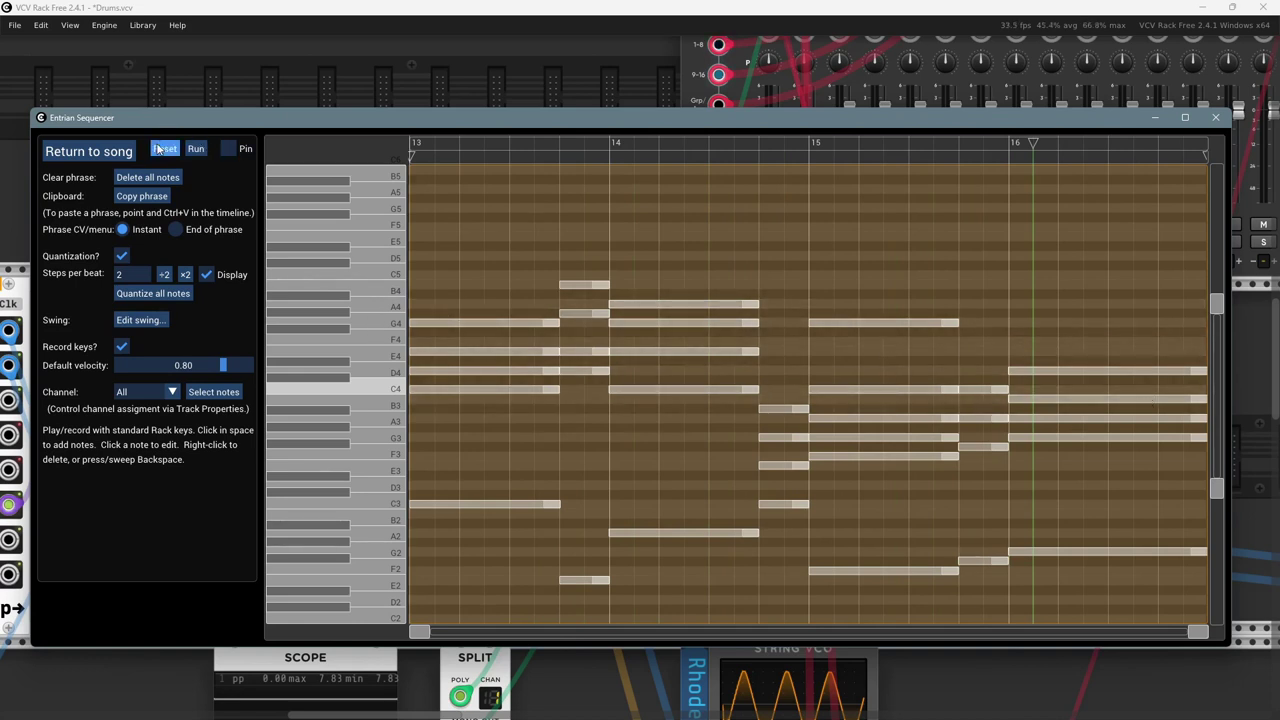
- Return to the song view, open the bar 1 CV clip, and name its second channel Rhodes Pan
click(108, 151)
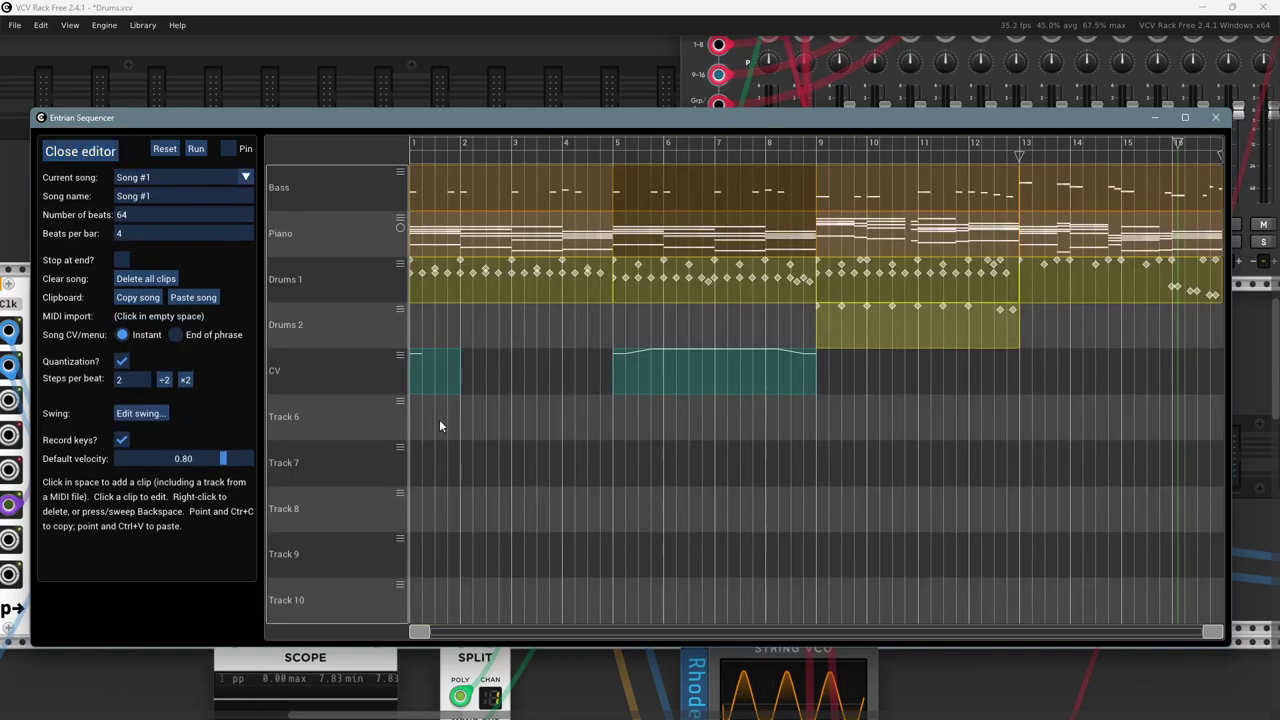
click(437, 370)
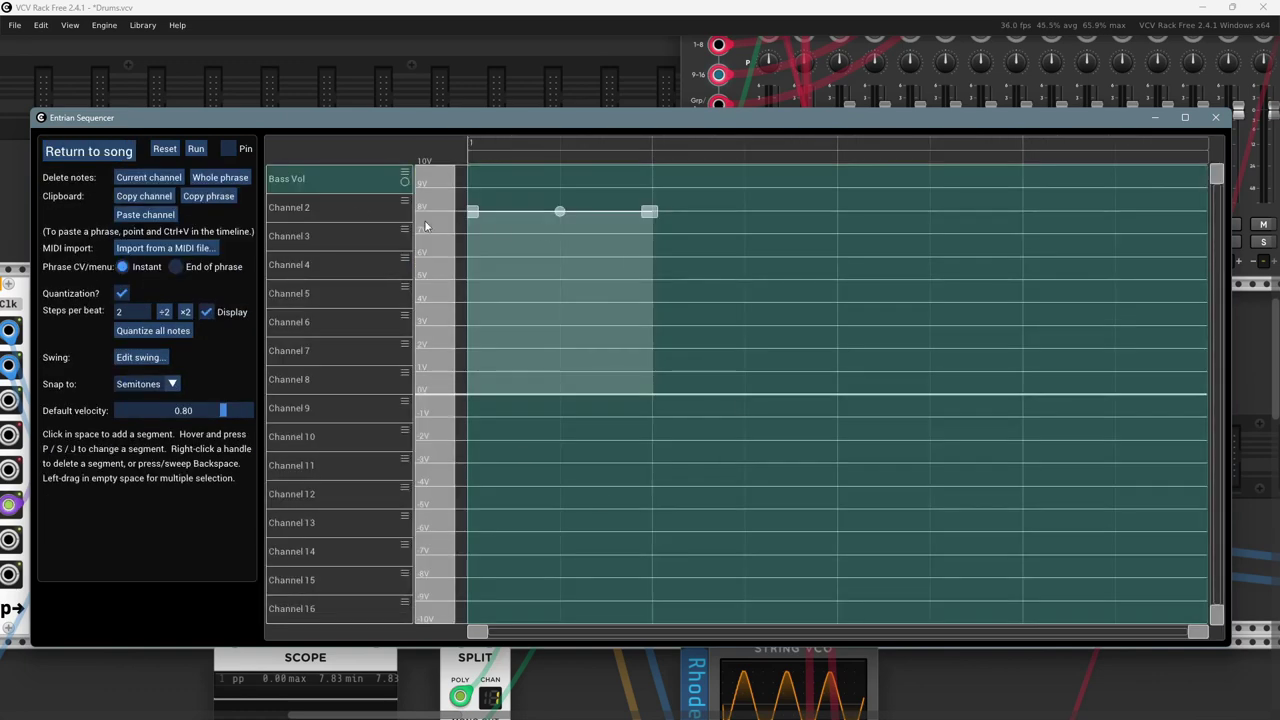
click(296, 211)
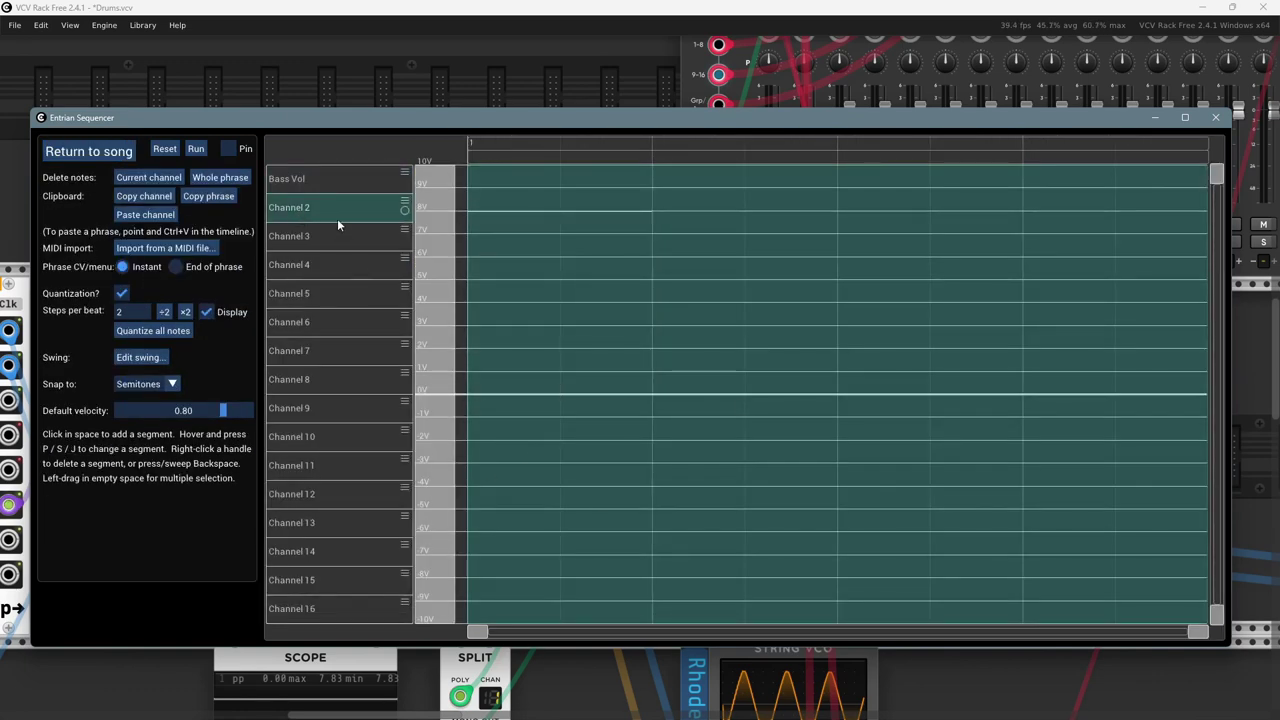
click(405, 209)
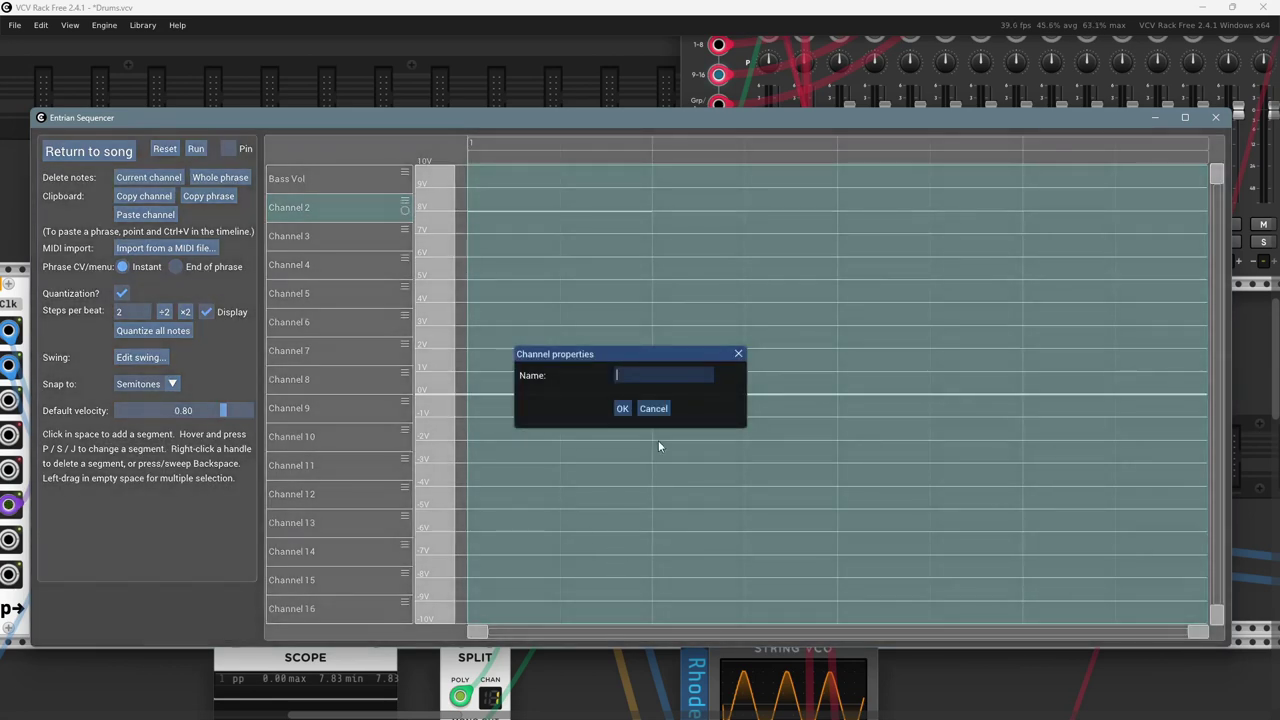
text(Ro)
key(BackSpace)
text(hoes)
key(BackSpace)
key(BackSpace)
text(des Pan)
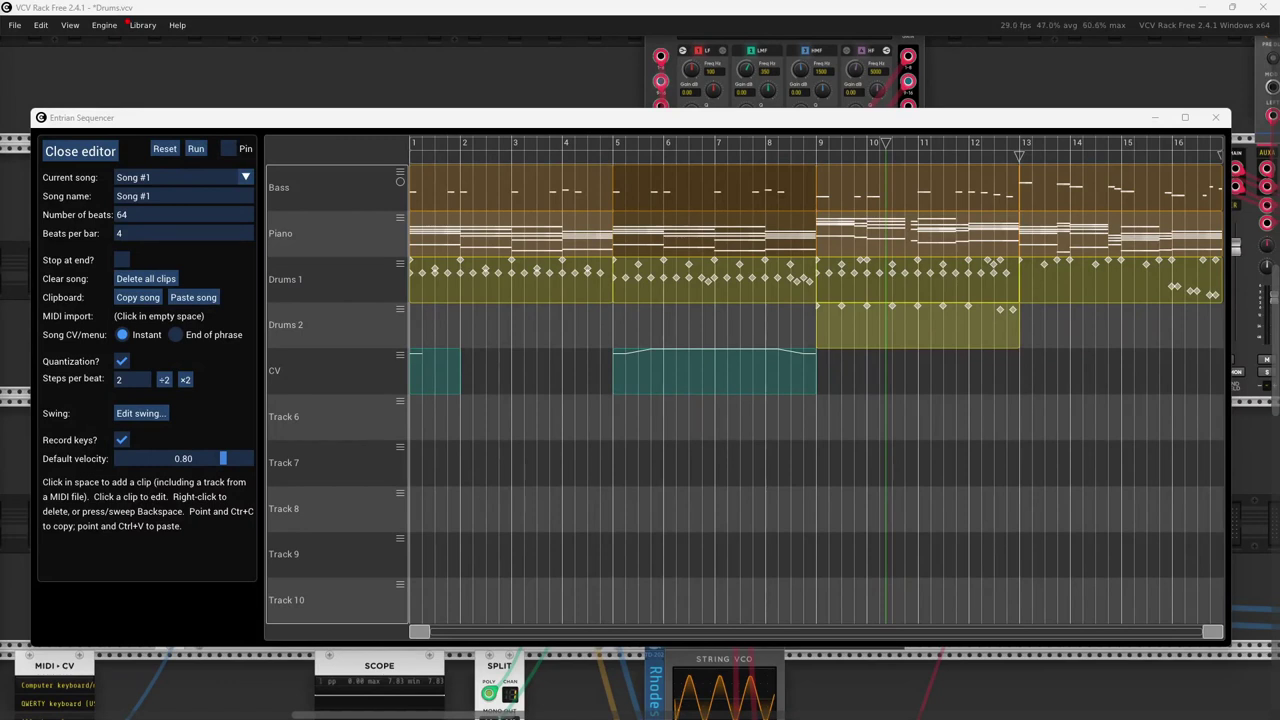
- Set song CV/menu changes to End of phrase, and add a CV / Gate clip on the CV track spanning bars 13 through 16
click(122, 335)
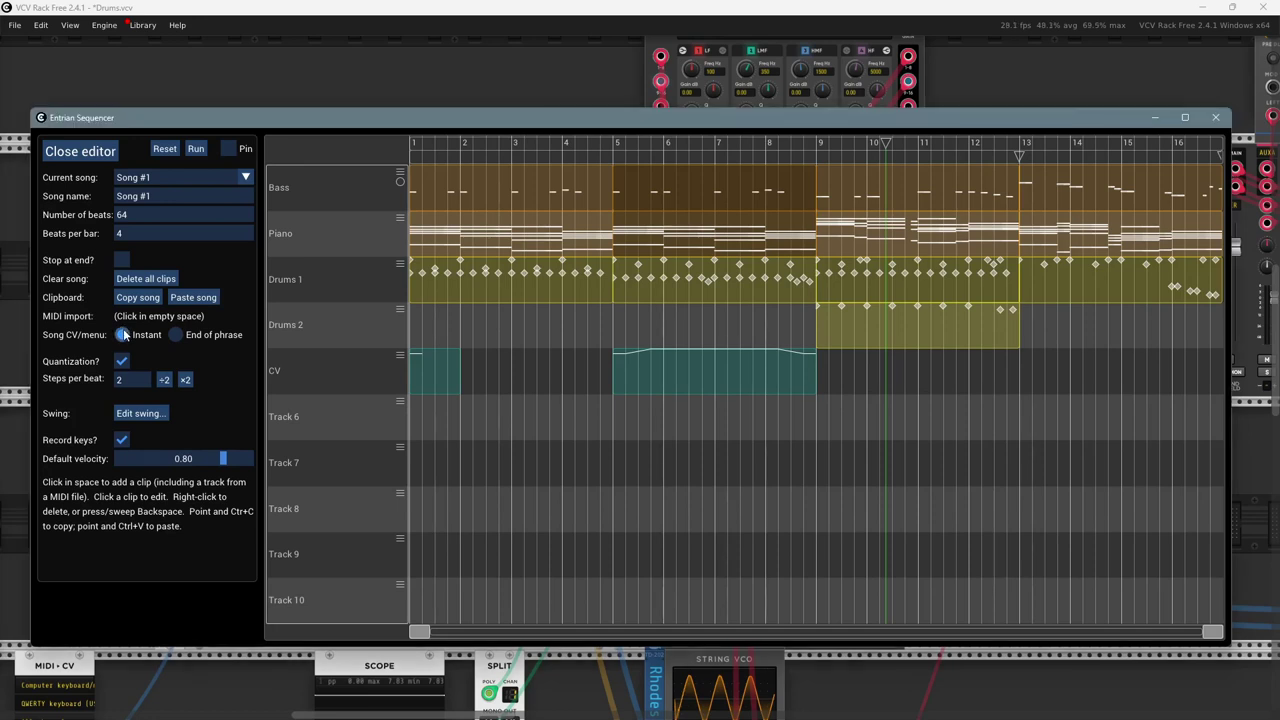
click(175, 336)
click(1030, 373)
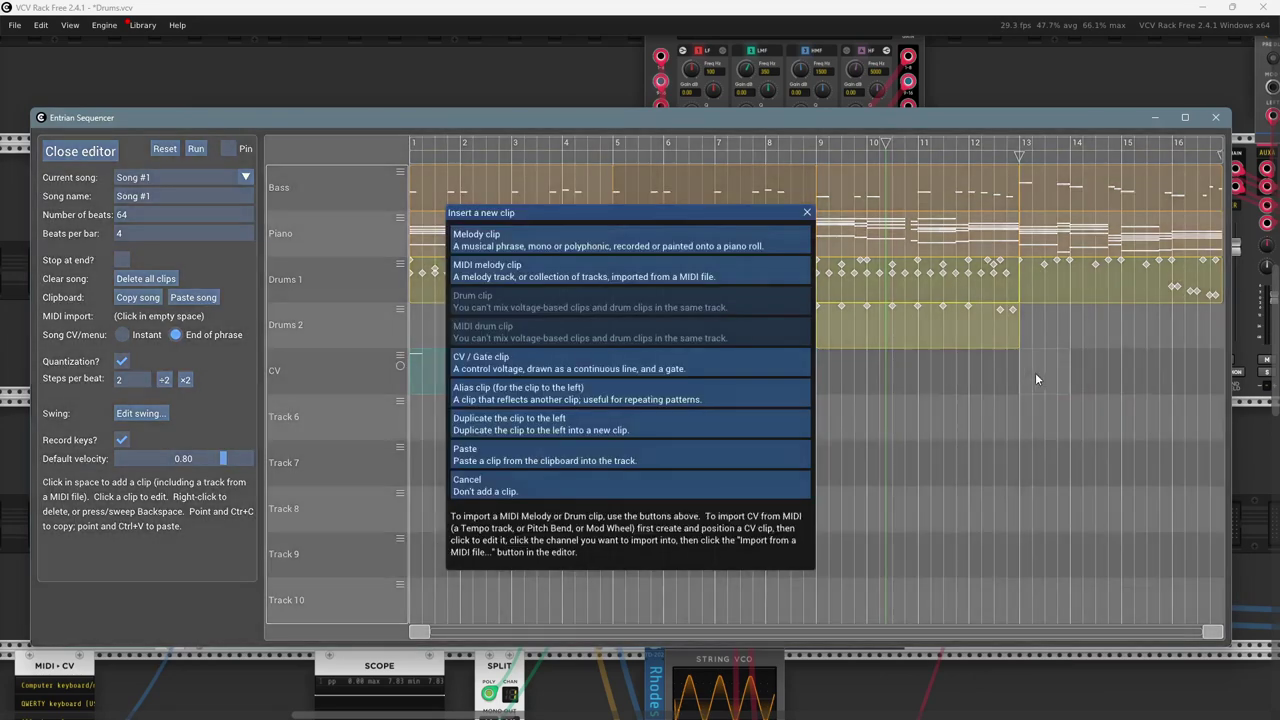
click(493, 368)
drag(1068, 366, 1226, 380)
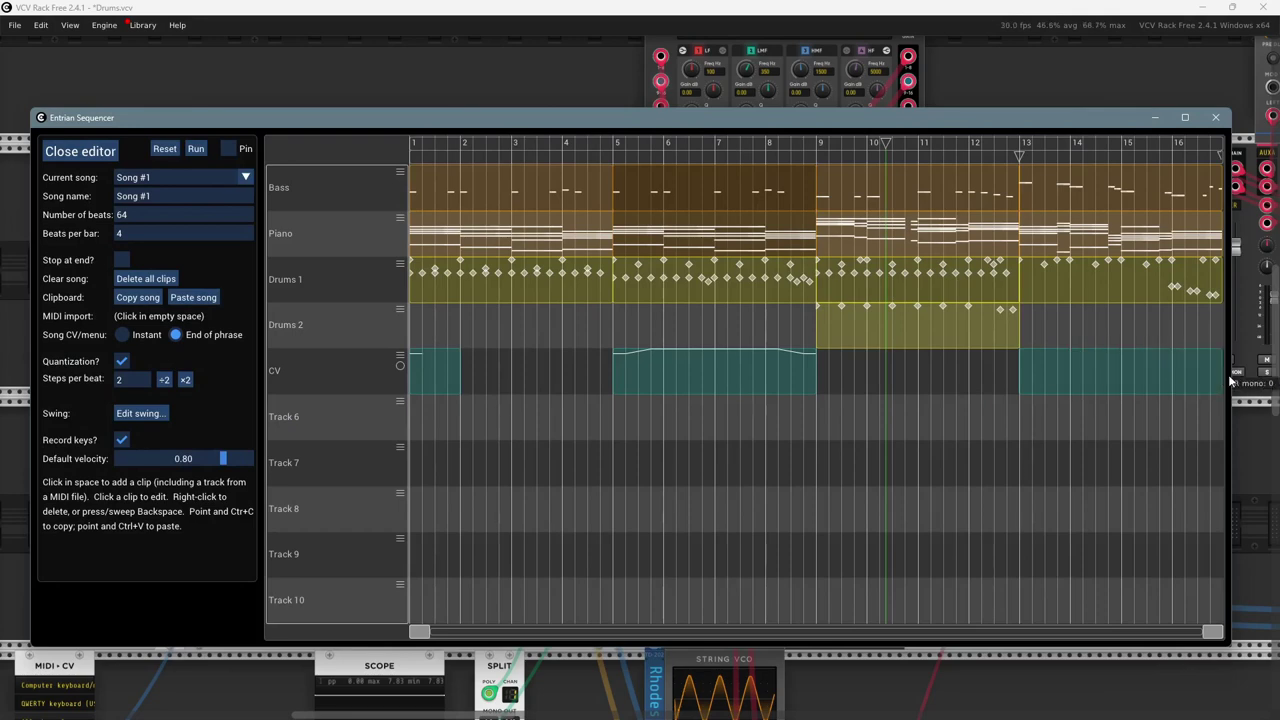
- Open the CV clip starting at bar 13 and name its second channel Rhodes Pan
click(1044, 365)
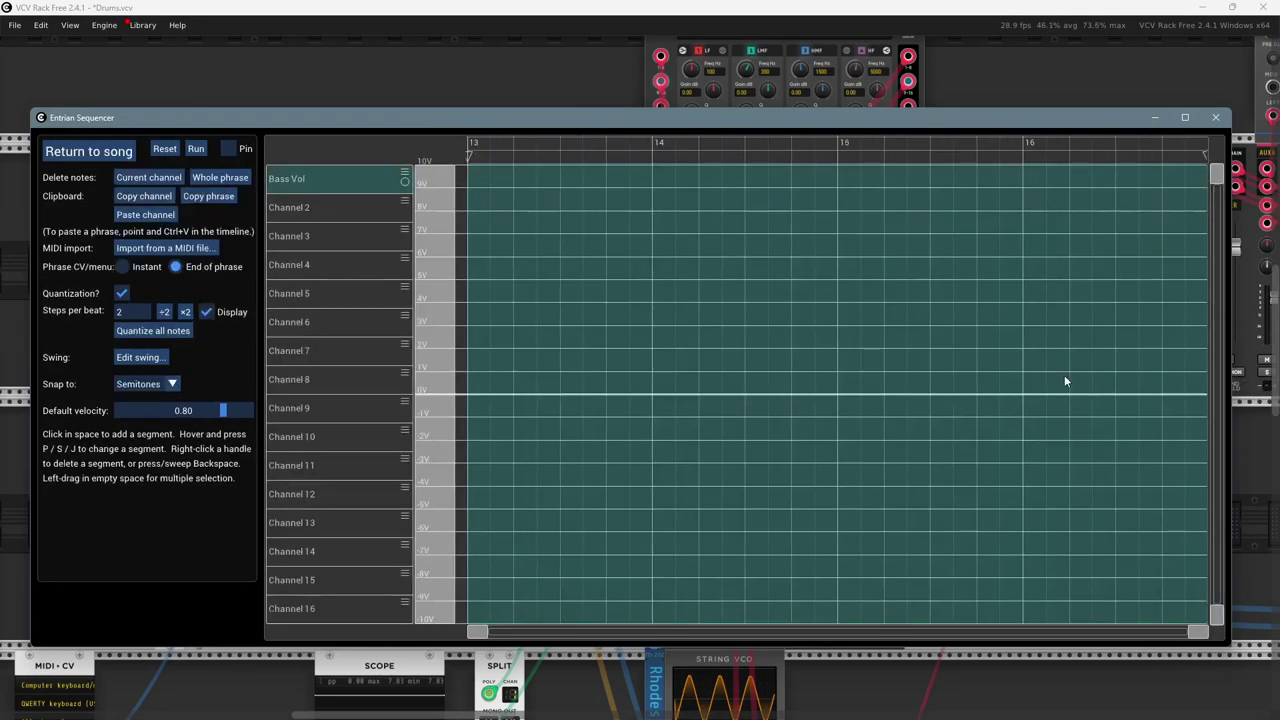
click(405, 204)
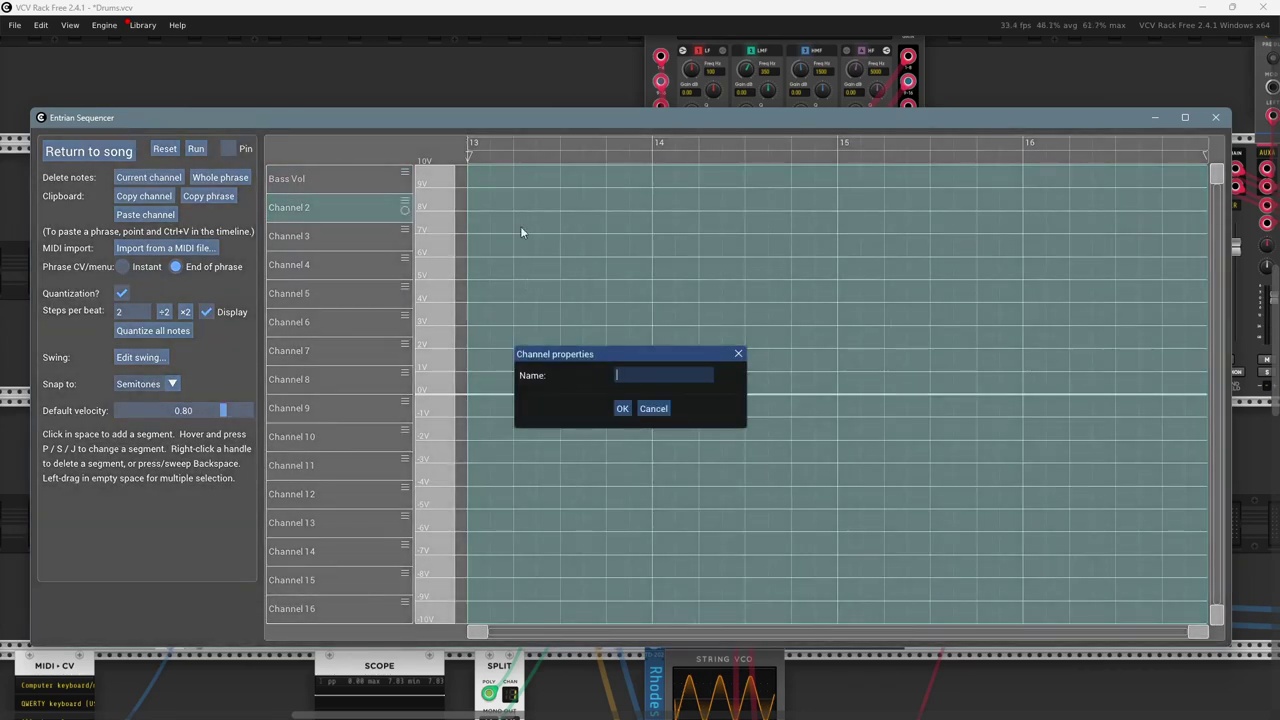
text(Rhodes Pan)
click(623, 409)
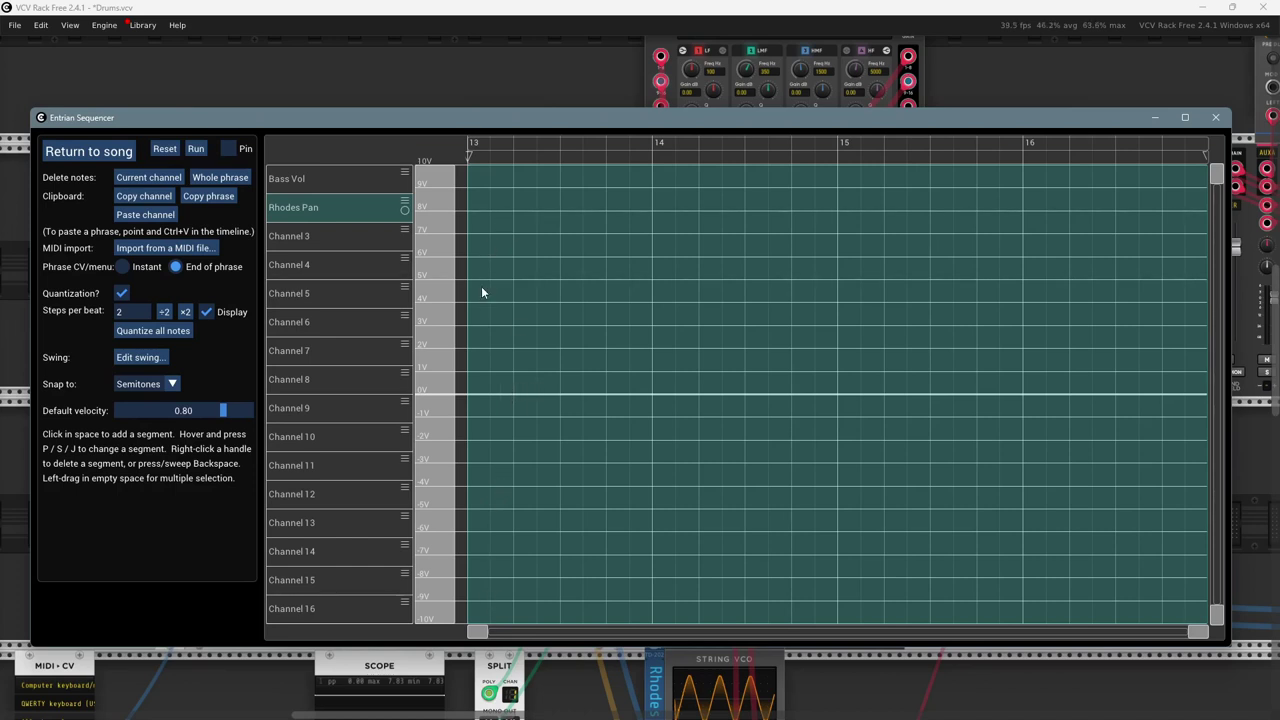
- Add a one-bar segment to the Rhodes Pan channel and position it over bar 15 at about 5 V
click(558, 251)
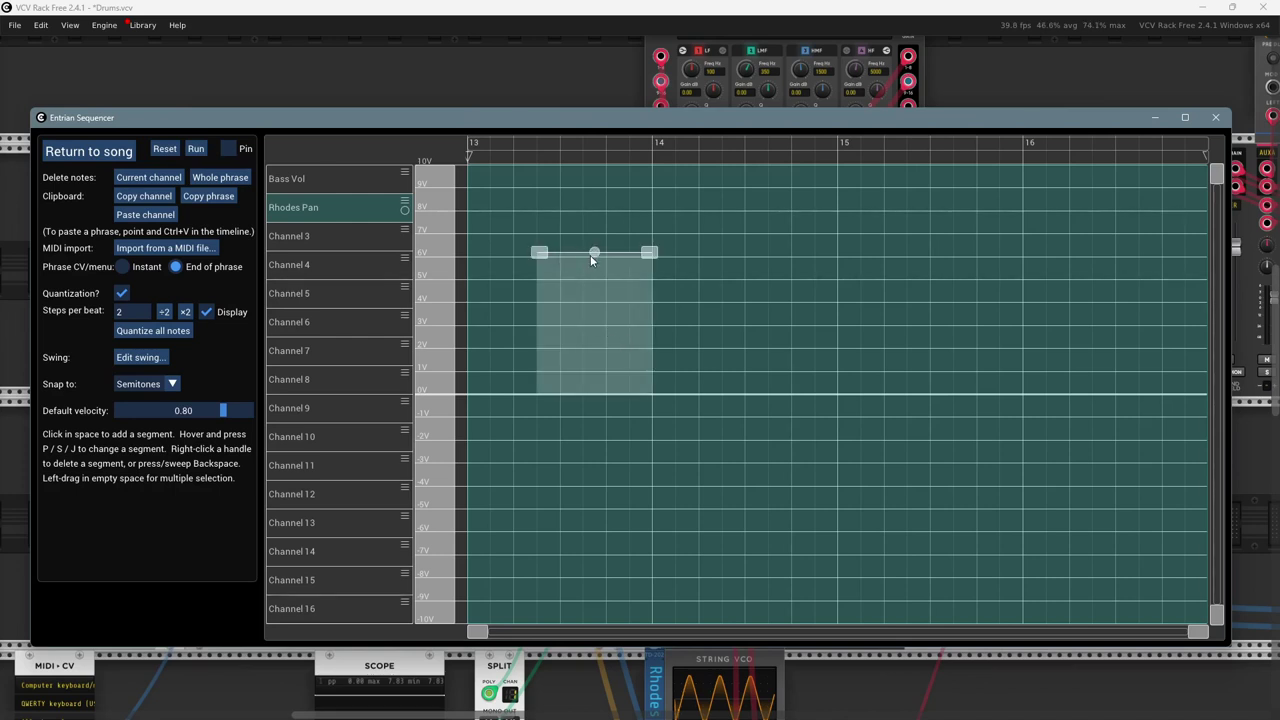
drag(593, 257, 473, 257)
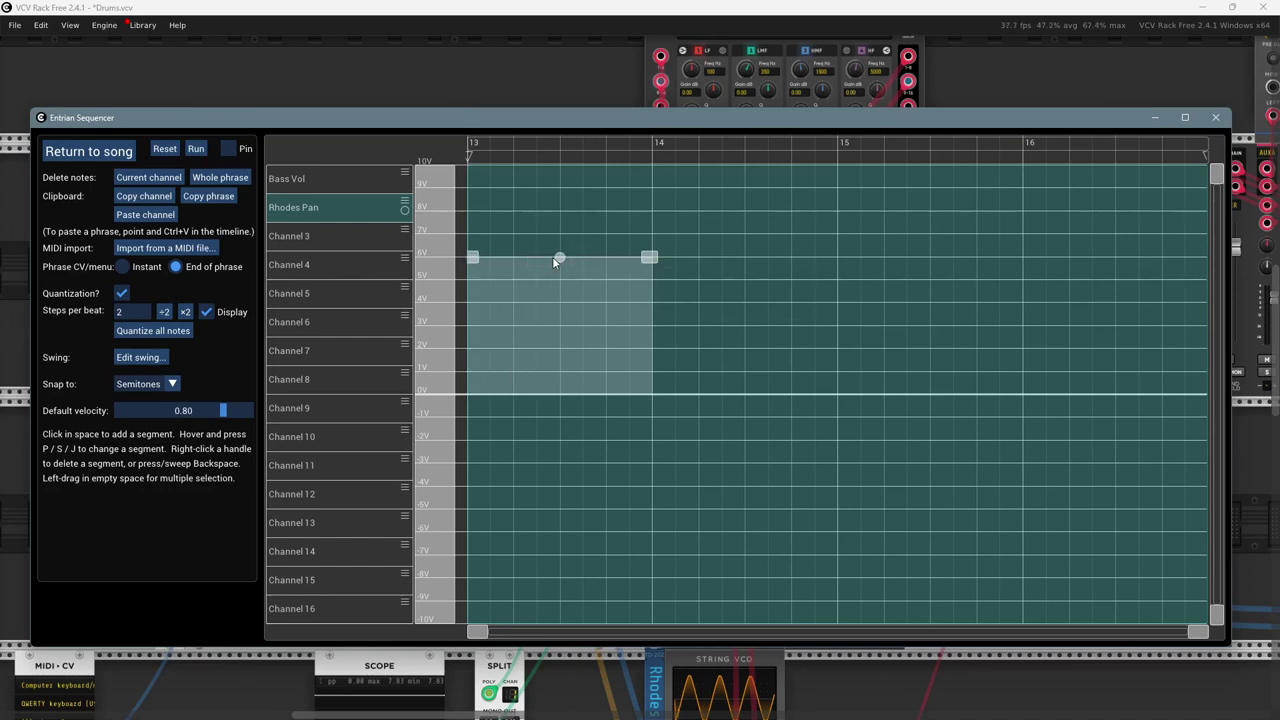
drag(561, 261, 932, 284)
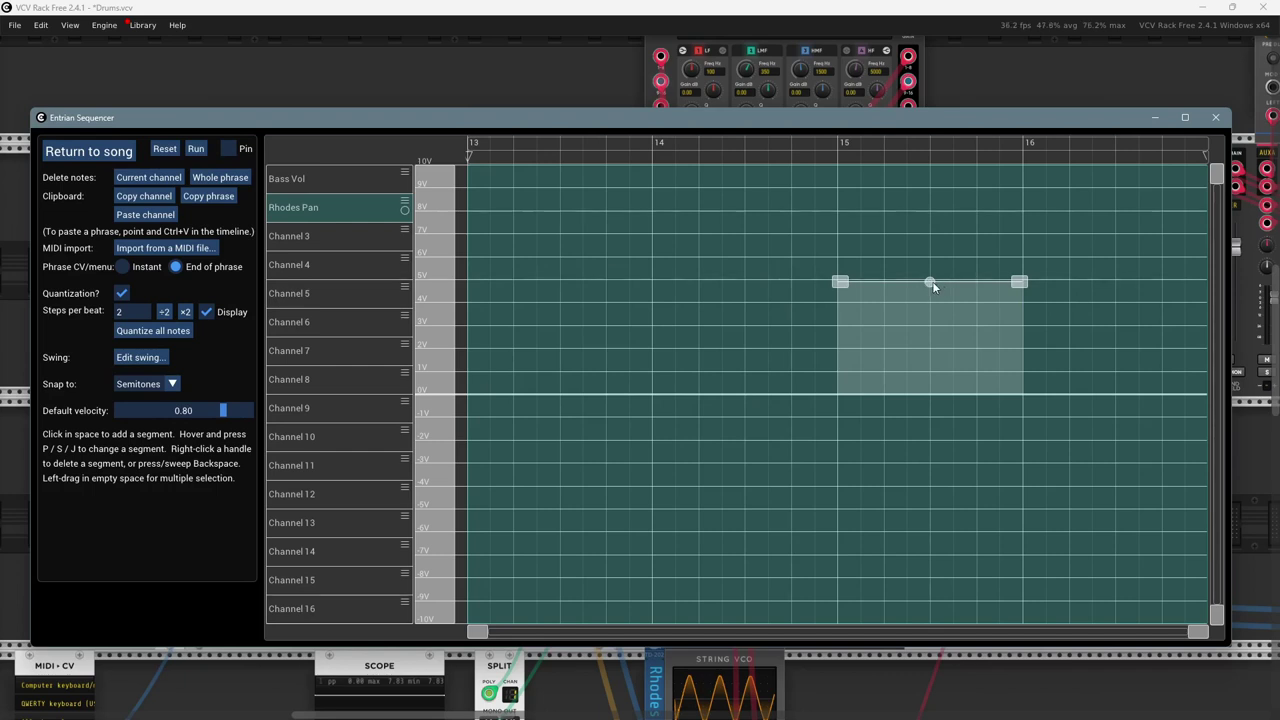
- Add a Rhodes Pan segment spanning bar 16 at about −5 V, then return to the song and close the sequencer editor
mouse_move(930, 282)
click(1116, 279)
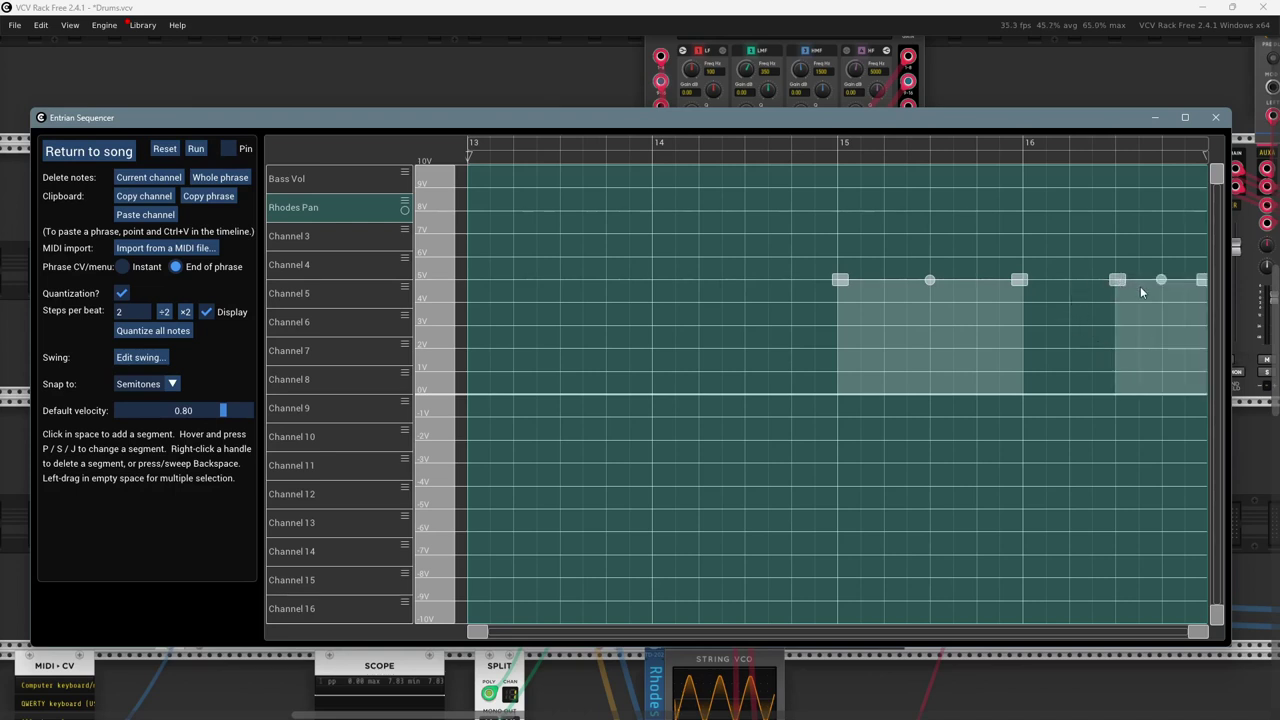
drag(1162, 280, 1205, 283)
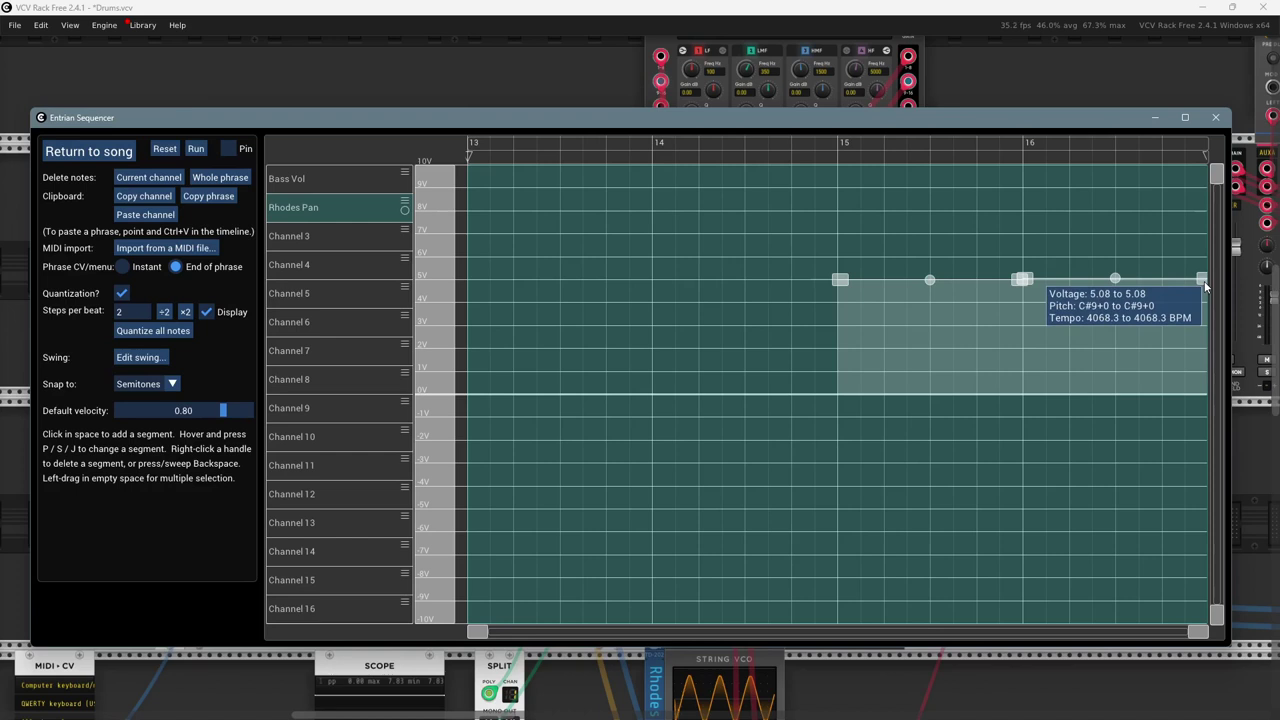
drag(1115, 280, 1111, 509)
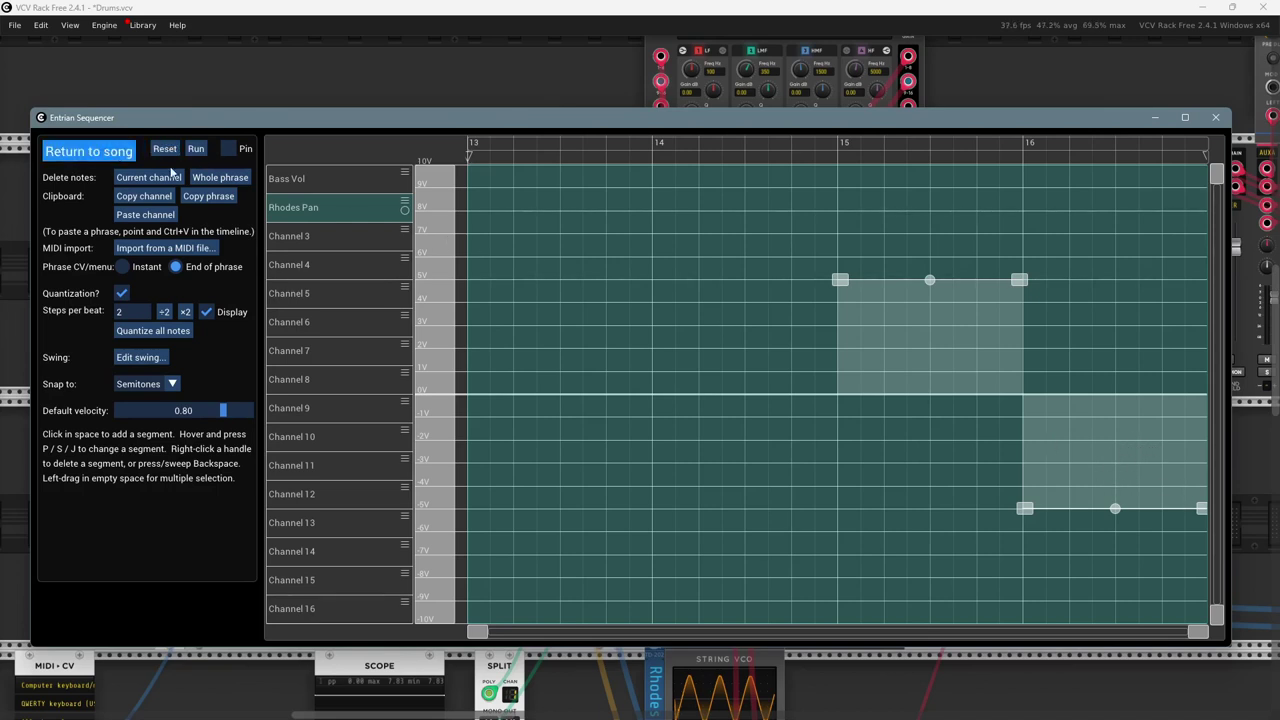
click(75, 151)
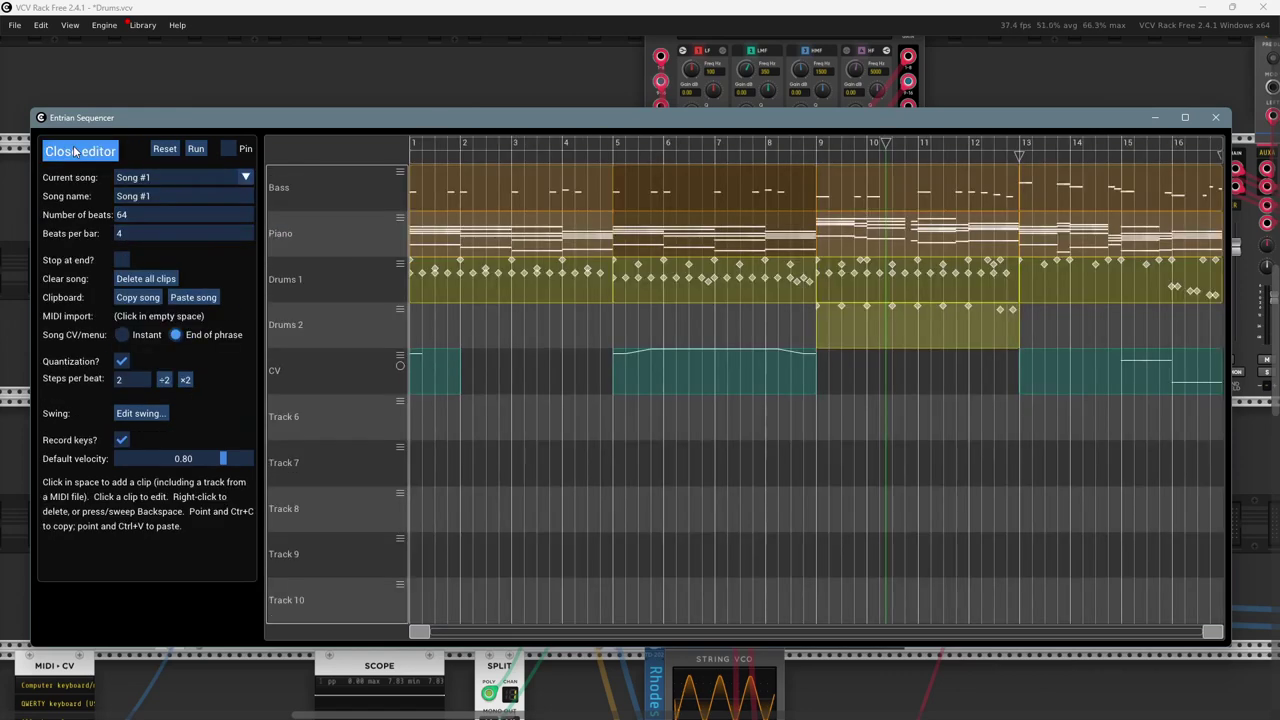
click(452, 95)
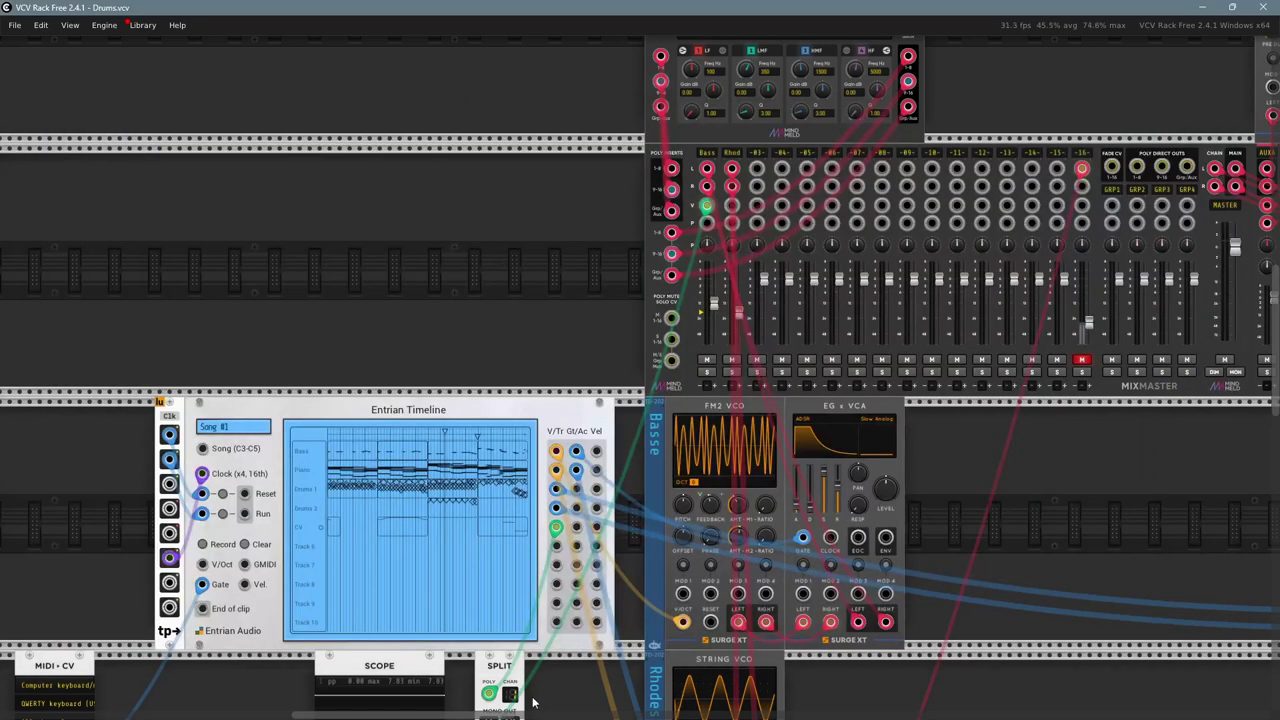
- Unplug the Split channel 1 cable from the Scope's first input and mute the mixer's master
scroll(635, 376, down, 5)
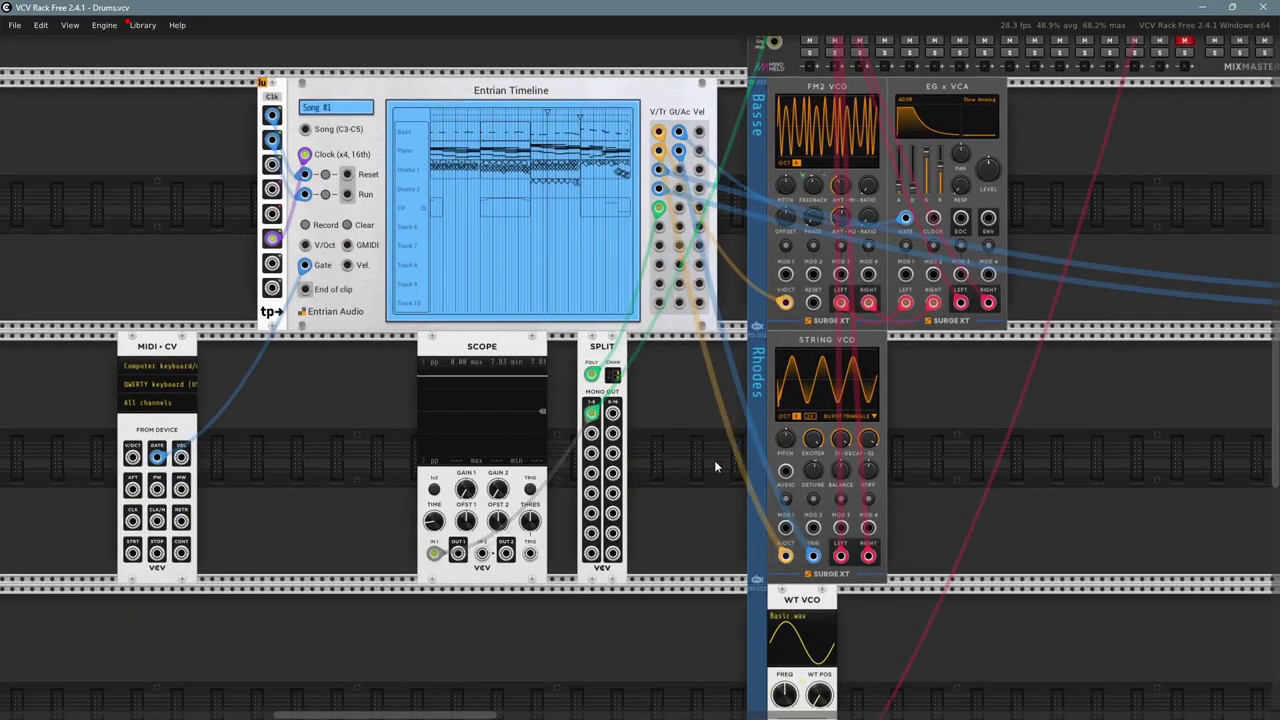
drag(592, 413, 460, 610)
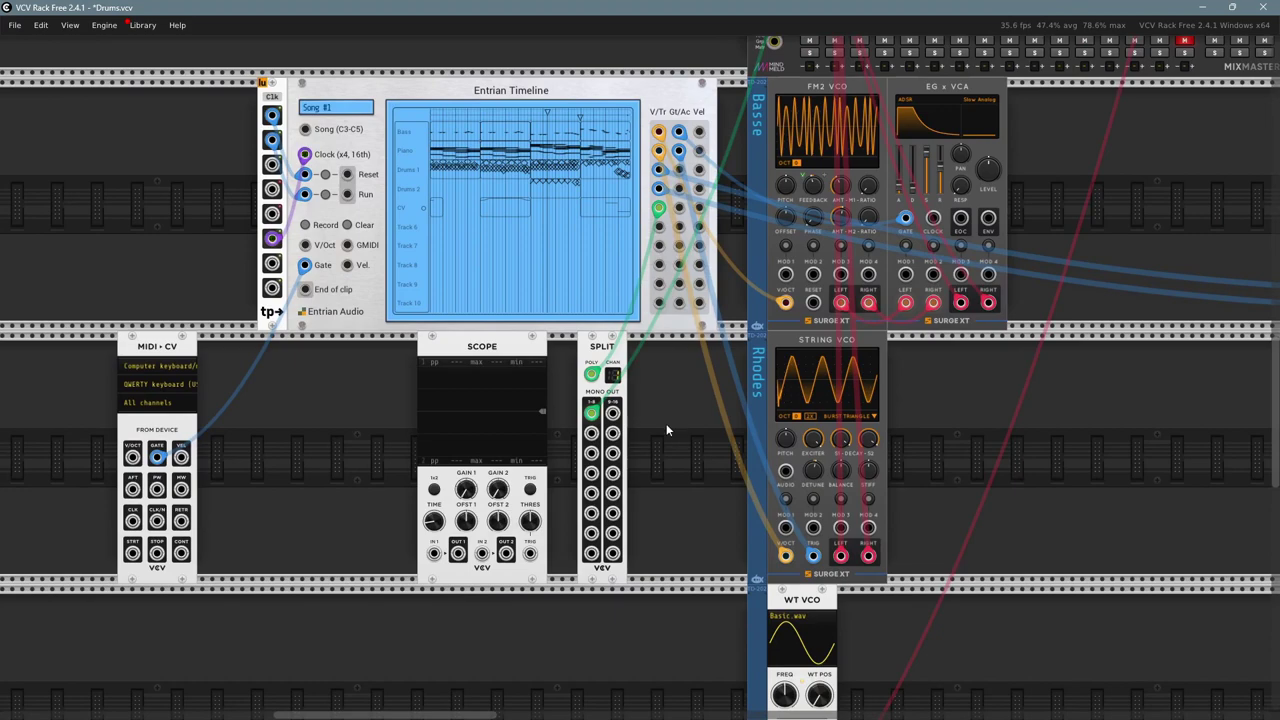
scroll(665, 424, up, 2)
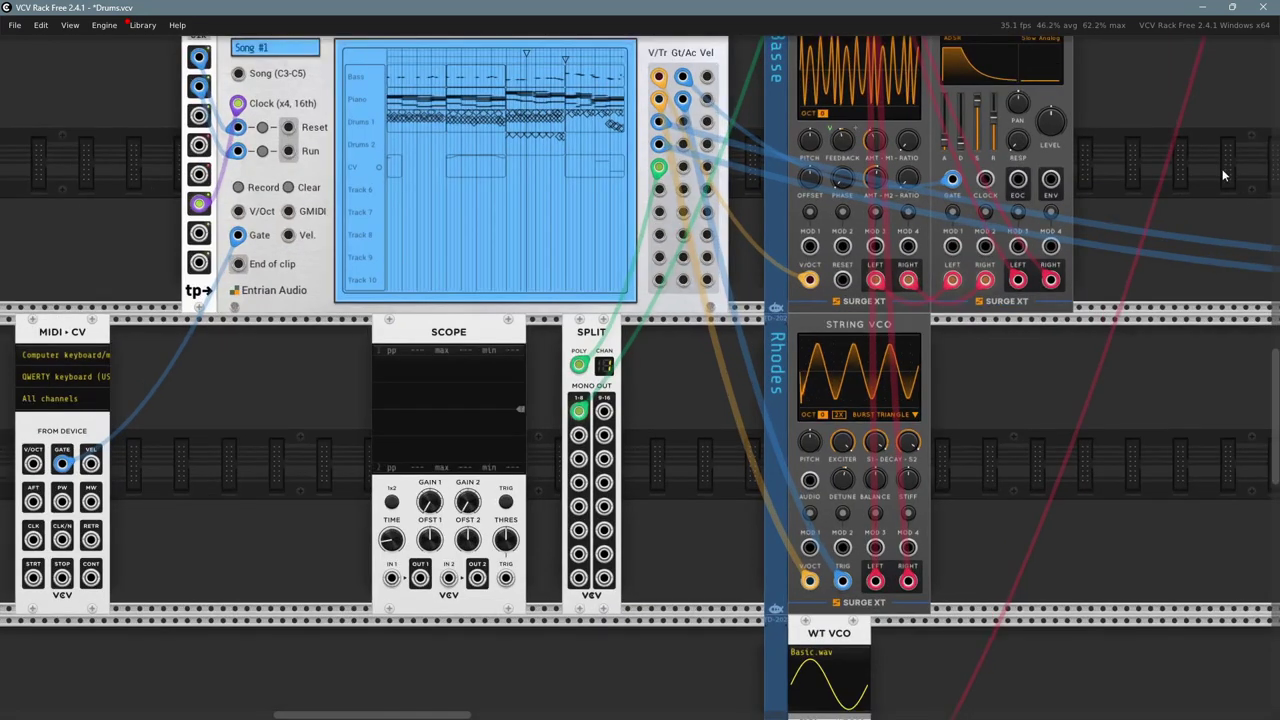
scroll(663, 508, down, 2)
scroll(663, 508, up, 2)
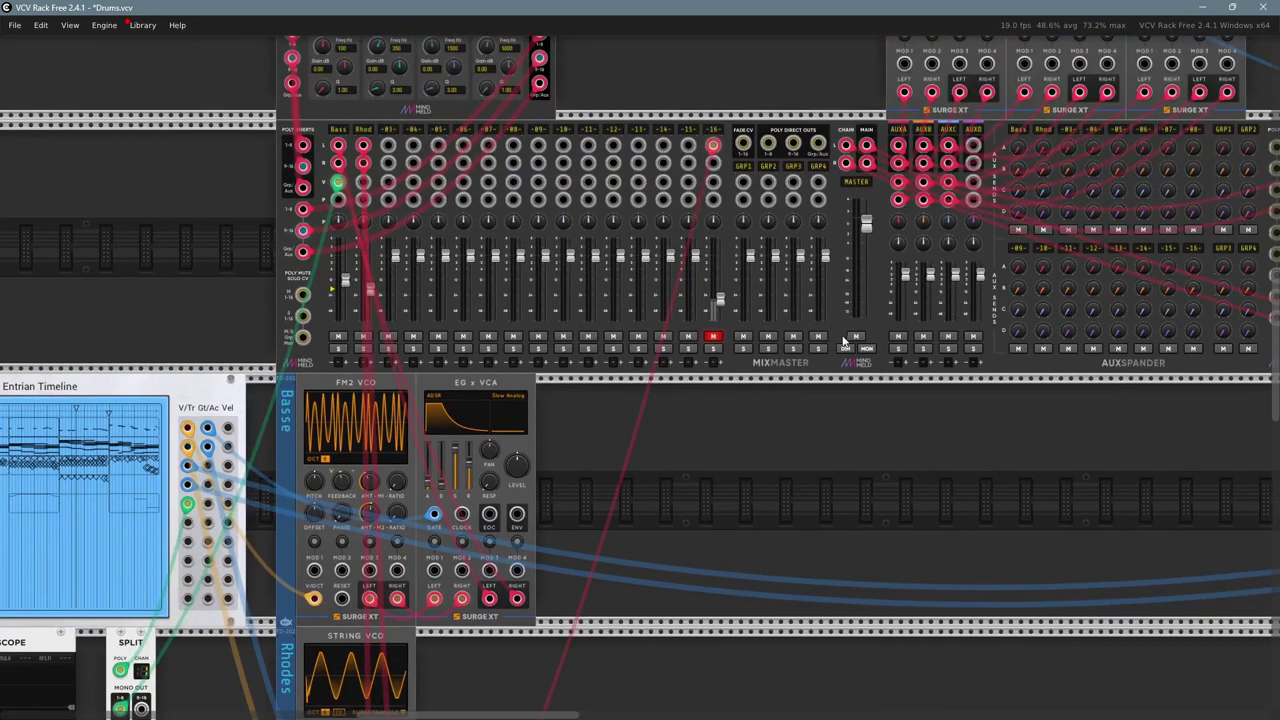
drag(704, 579, 986, 316)
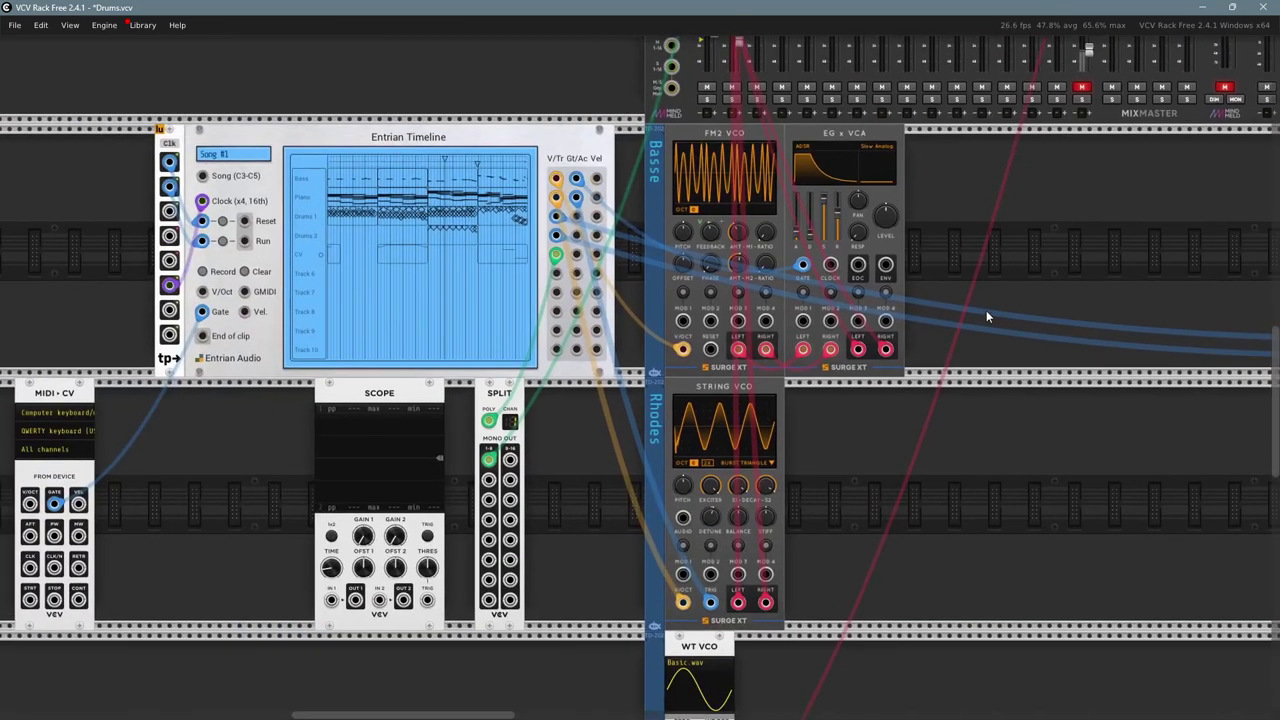
- Patch a grey cable from the Split module's channel 2 output to the Scope's first input
drag(488, 481, 488, 483)
right_click(488, 483)
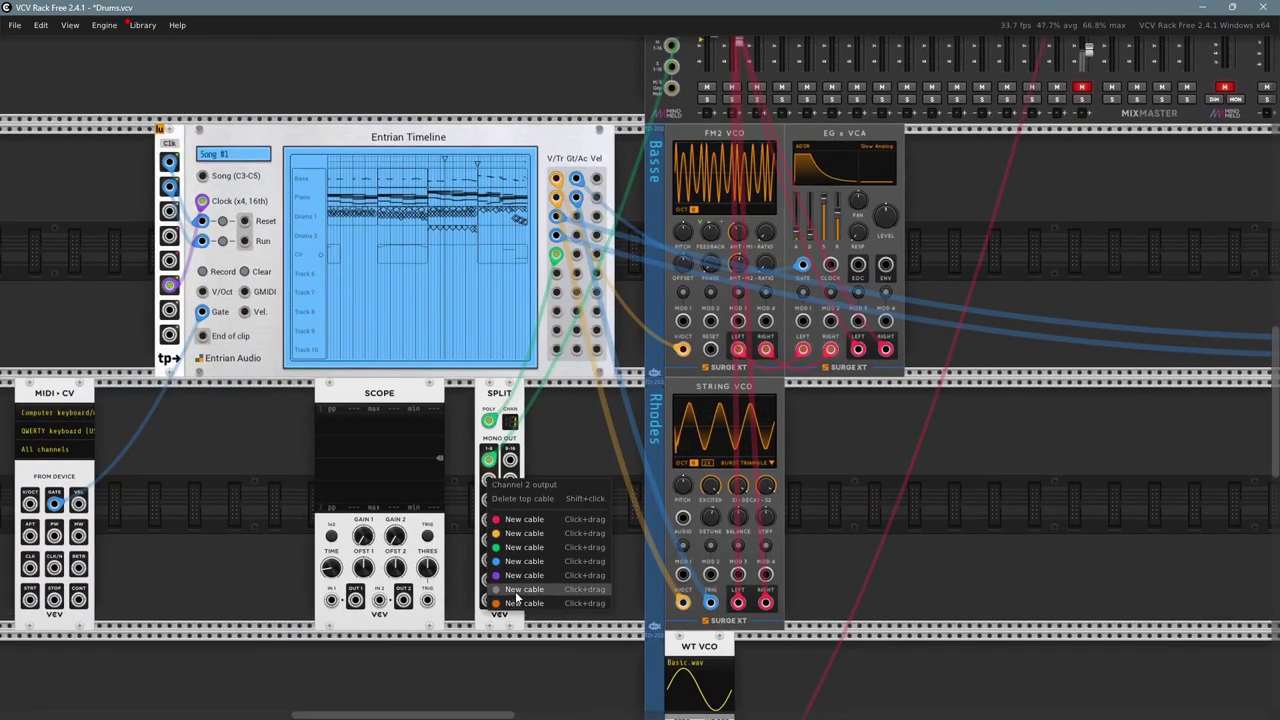
click(530, 598)
click(331, 600)
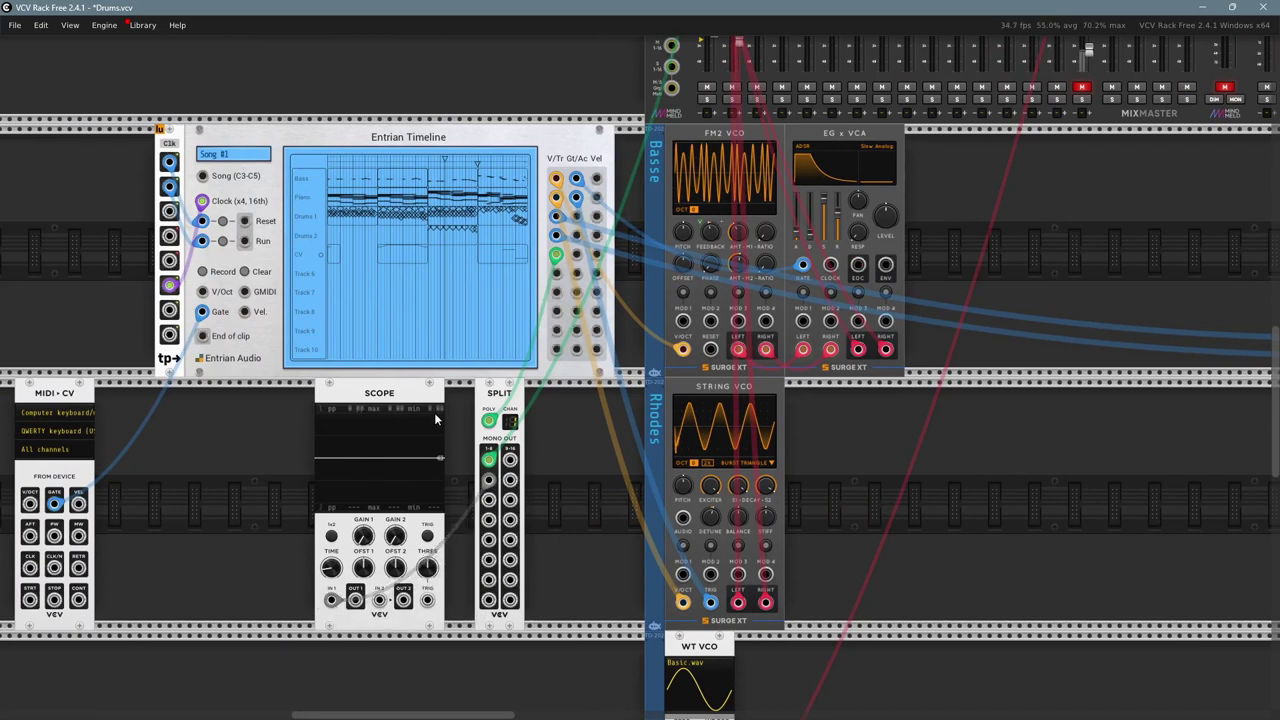
- Set the song position to bar 13 and start playback to examine the Rhodes Pan voltage on the Scope
scroll(417, 490, up, 2)
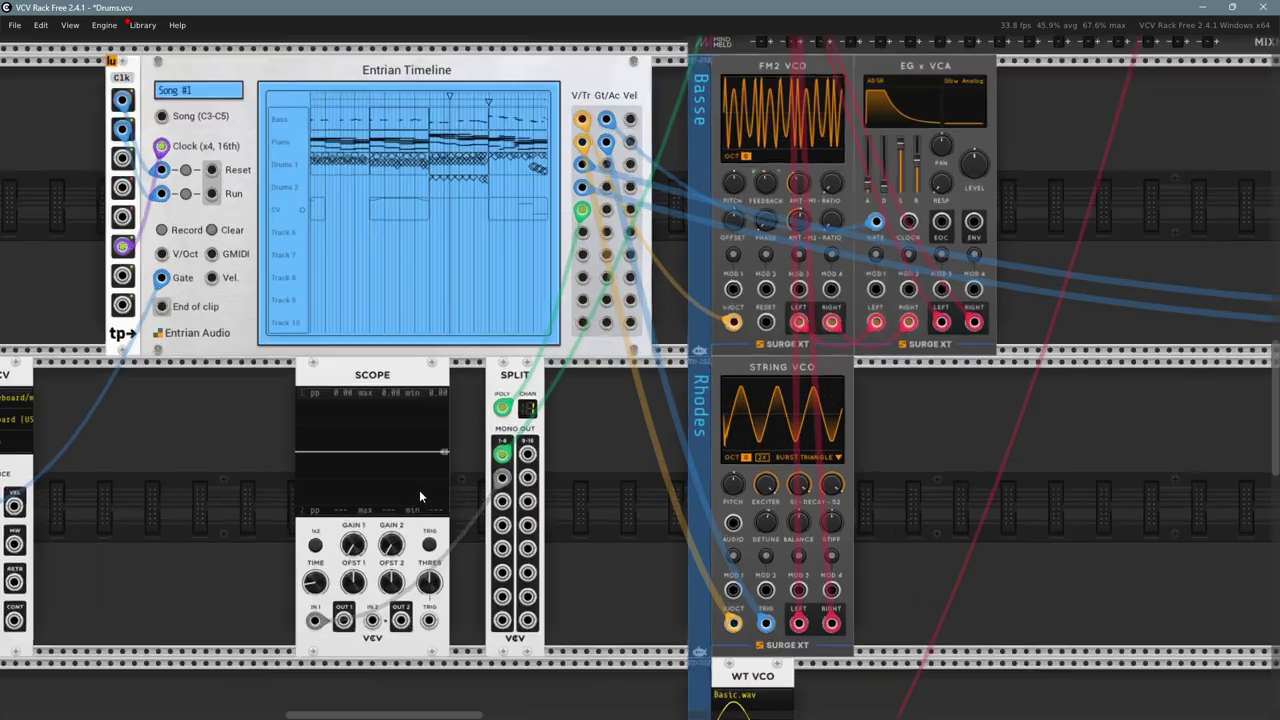
drag(593, 416, 722, 572)
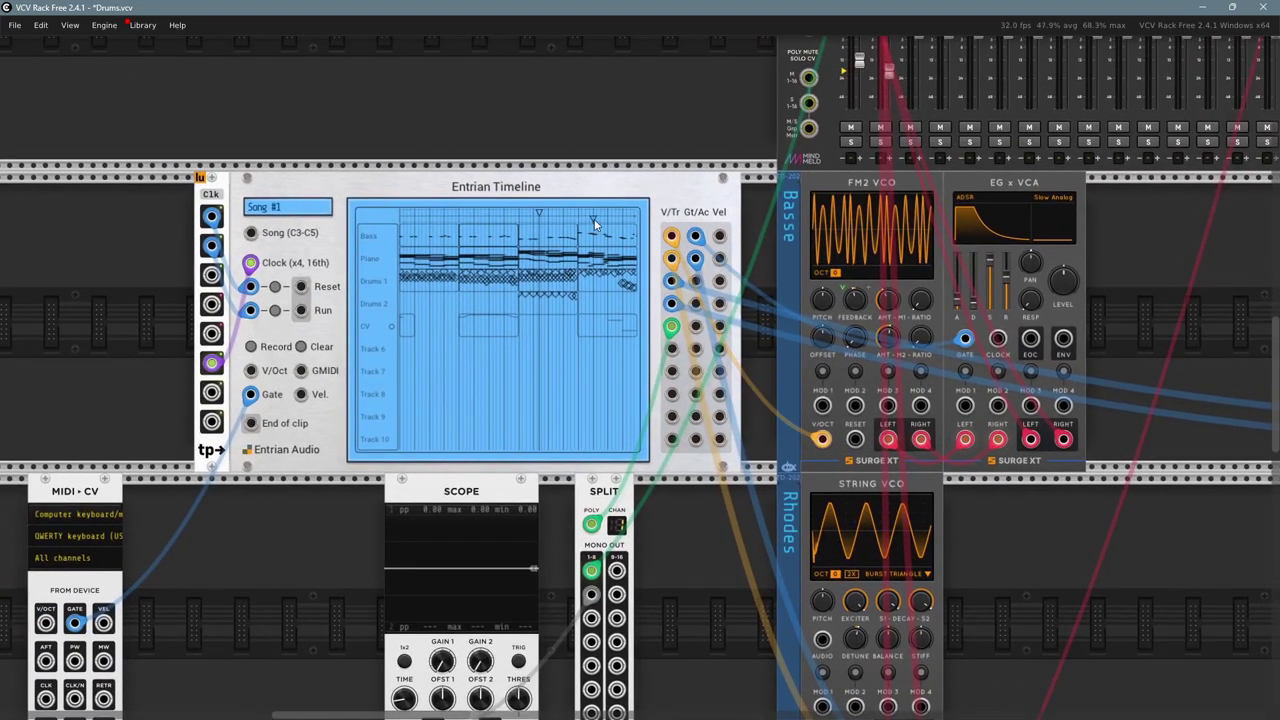
click(541, 212)
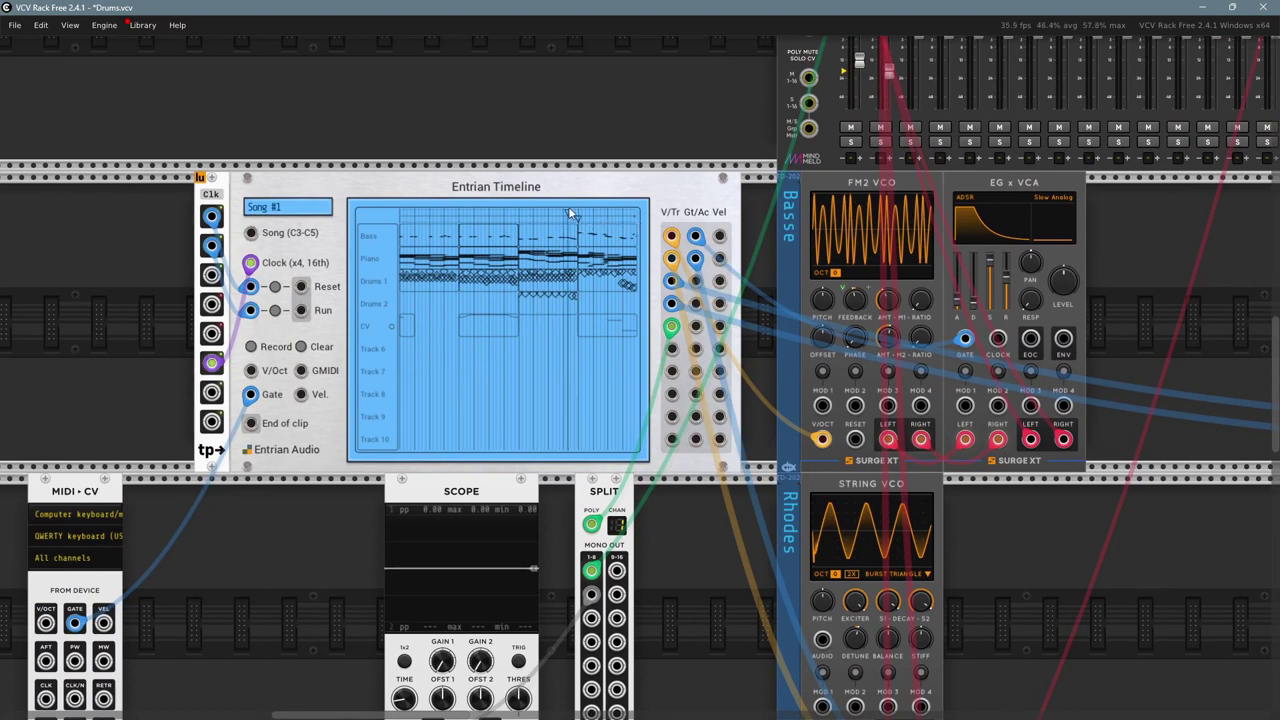
click(421, 262)
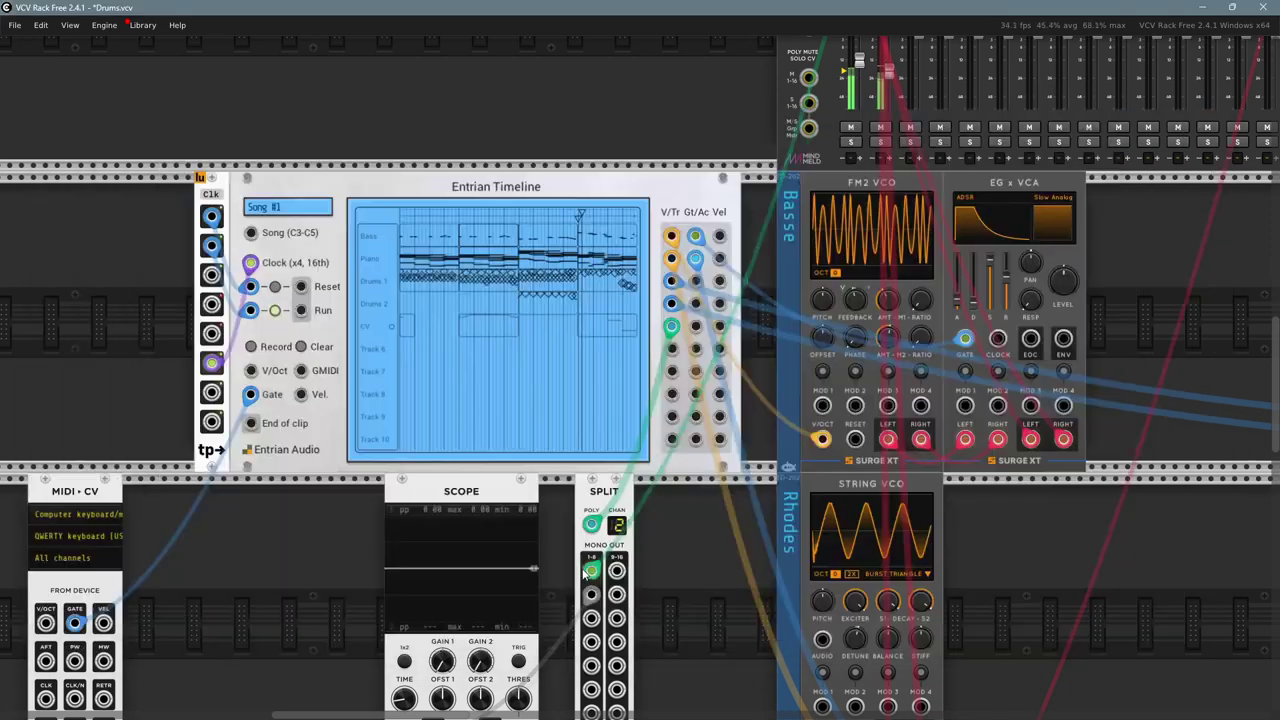
drag(710, 651, 712, 575)
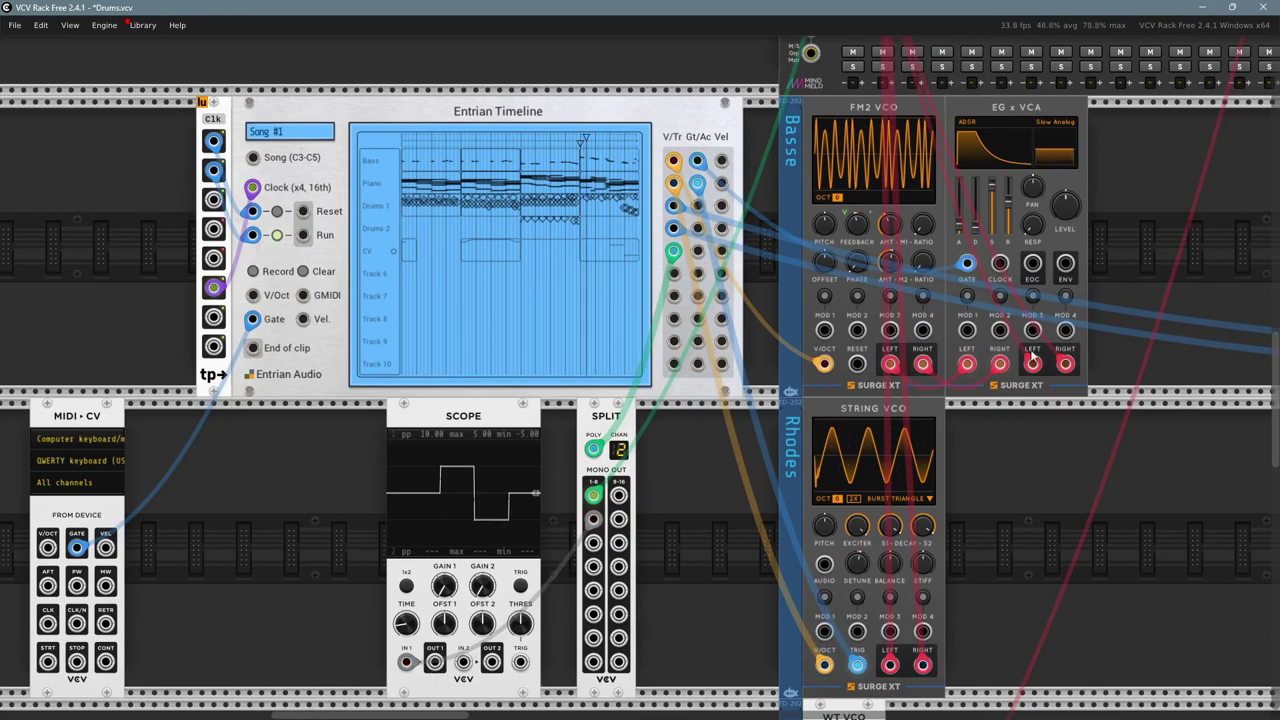
- Unmute the mixer's master and patch a green cable between the Rhod pan input and the Split module's channel 2 output
drag(1172, 219, 865, 468)
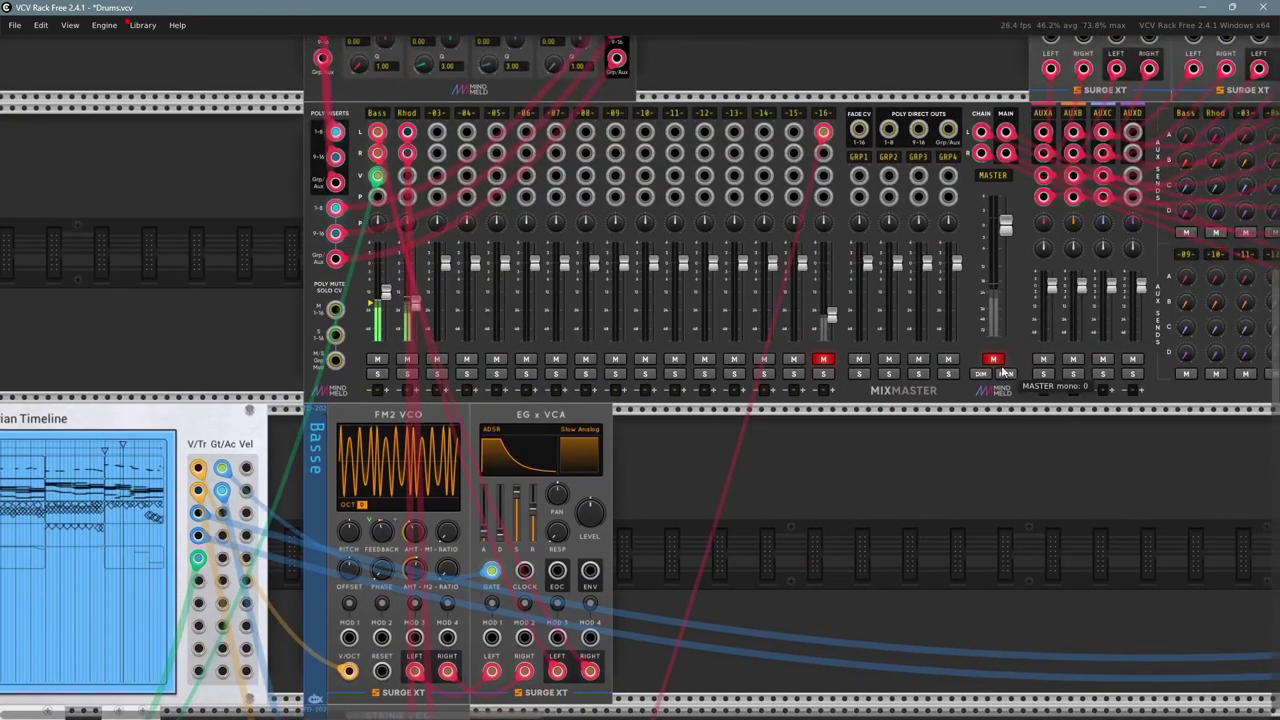
drag(731, 471, 1002, 431)
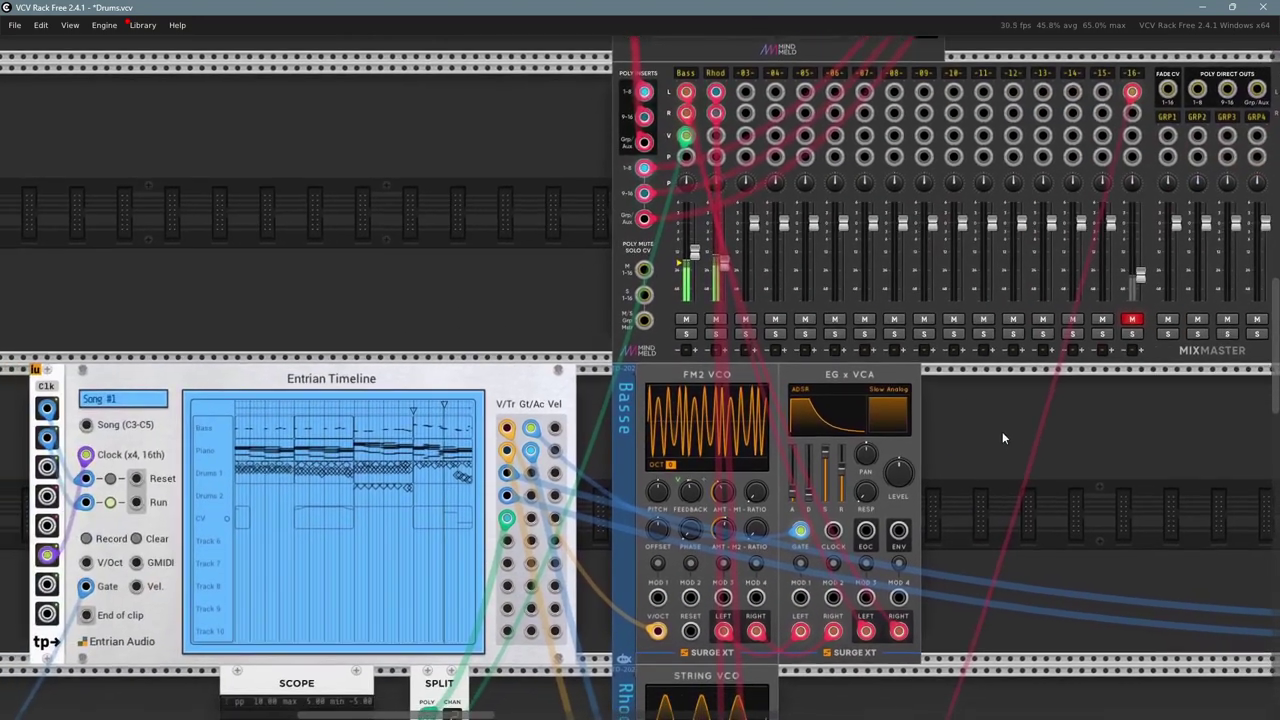
right_click(716, 156)
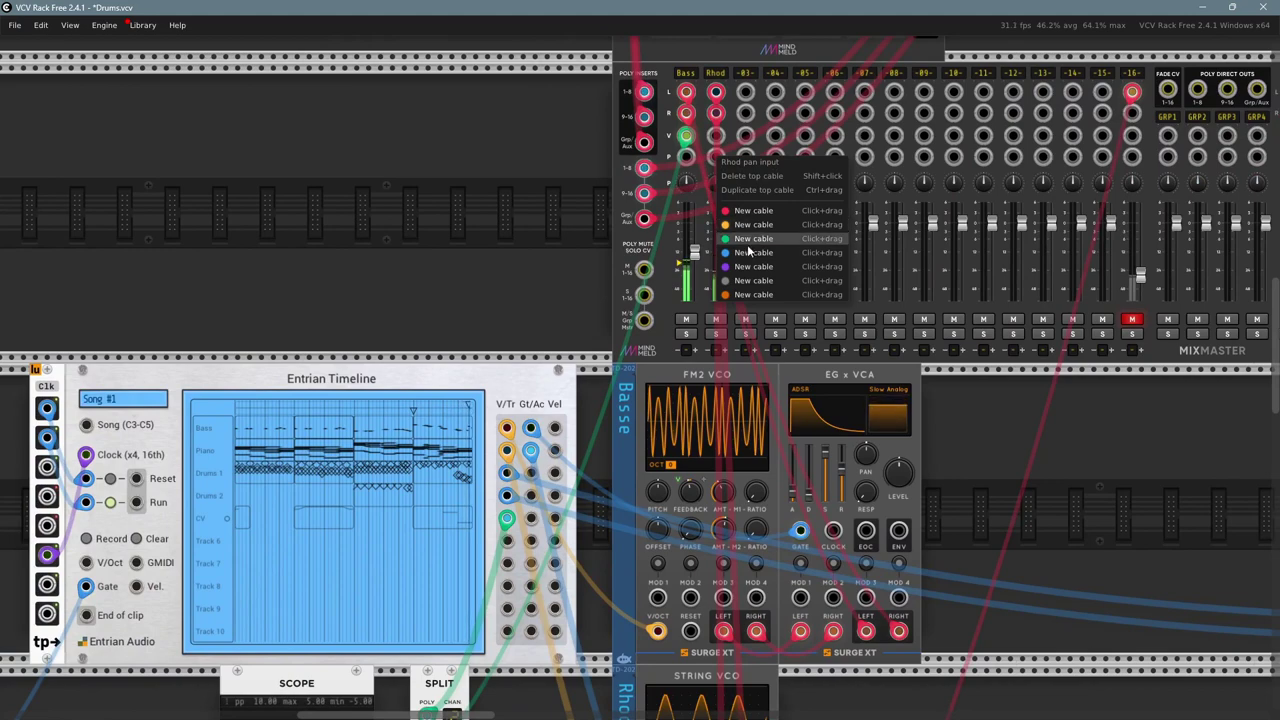
drag(745, 238, 426, 507)
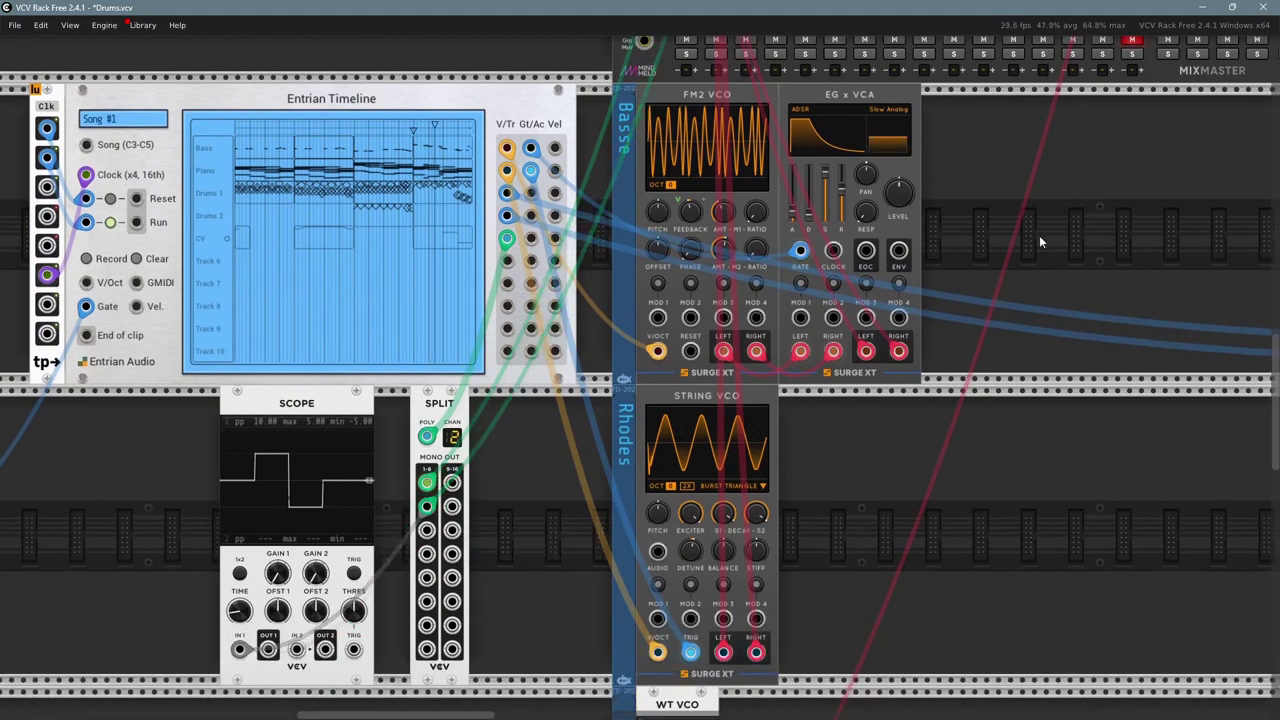
- Examine the Rhod channel's pan control in the mixer while the song plays
drag(1039, 235, 922, 522)
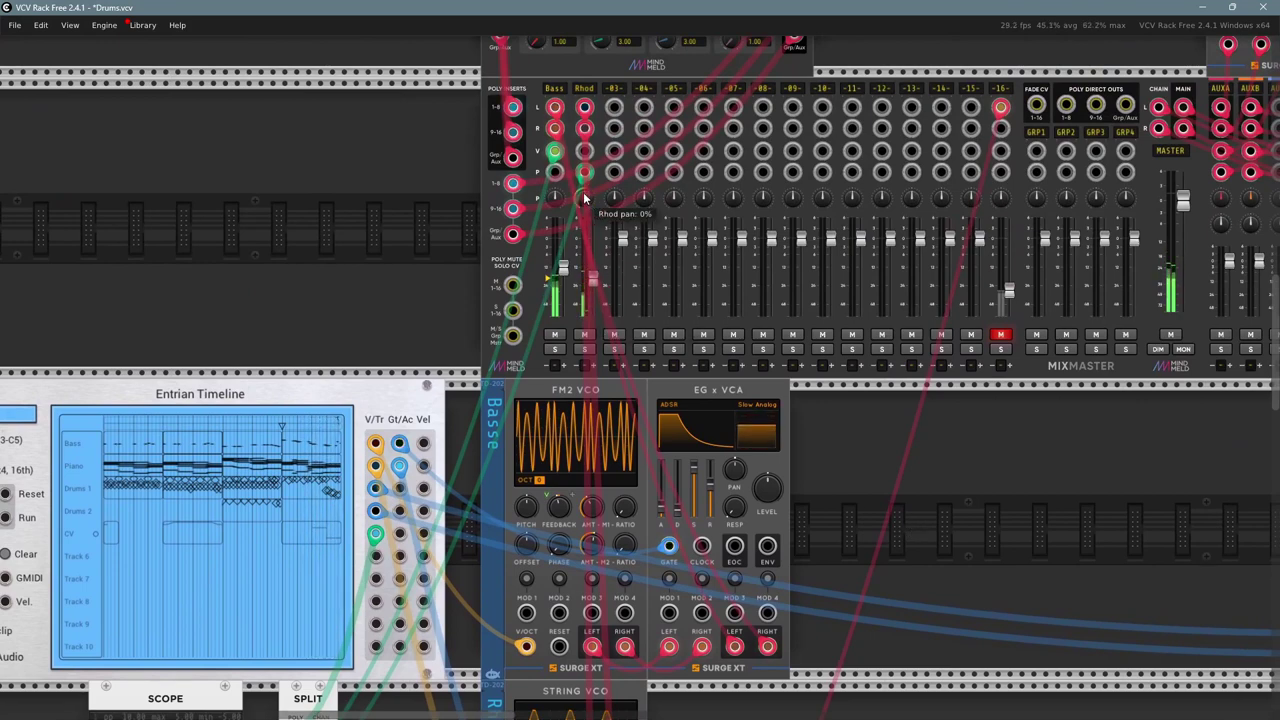
scroll(588, 200, up, 2)
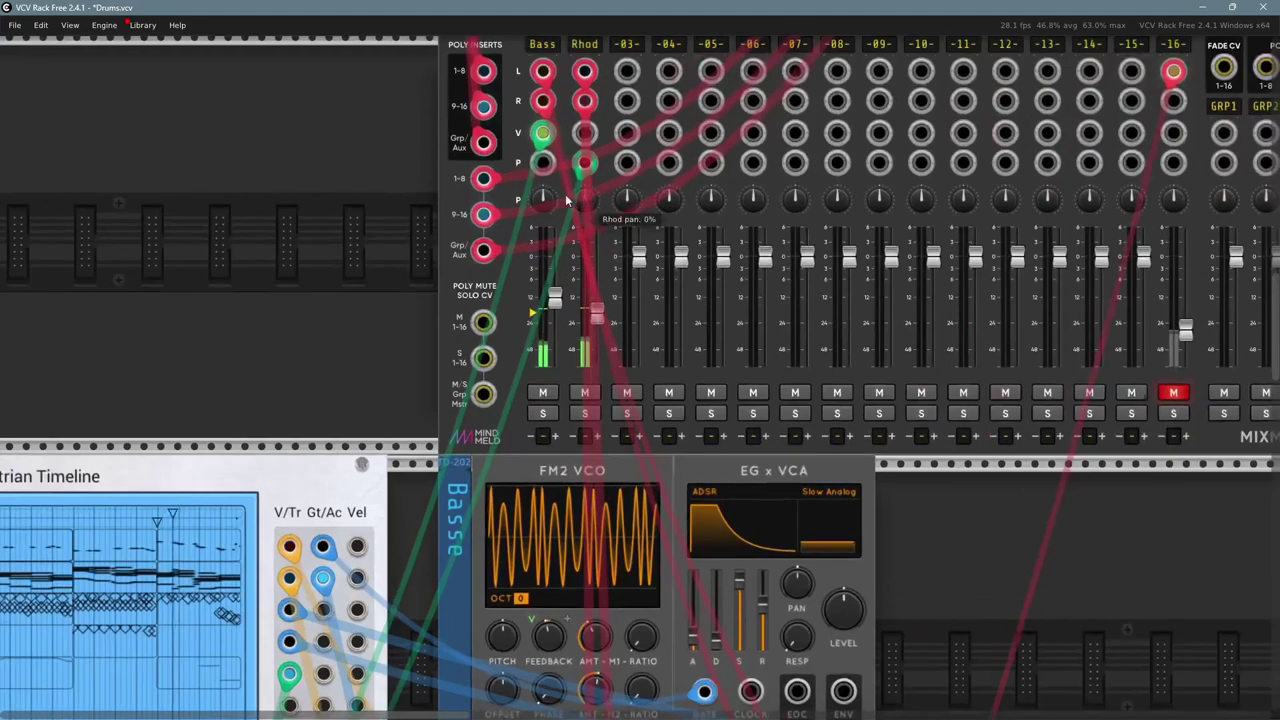
scroll(586, 199, up, 2)
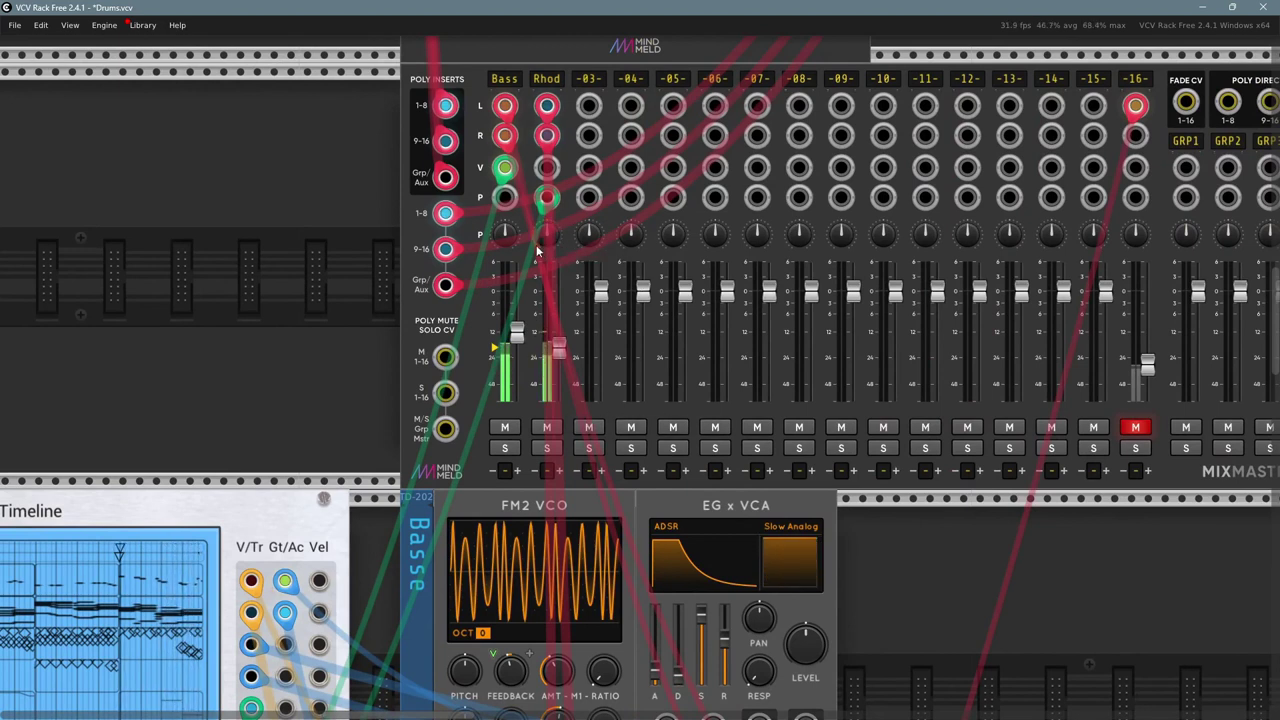
- Open the CV track's clip covering bars 13 to 16 for editing in the sequencer
scroll(629, 243, left, 5)
scroll(629, 243, down, 3)
drag(380, 247, 548, 101)
scroll(672, 181, down, 1)
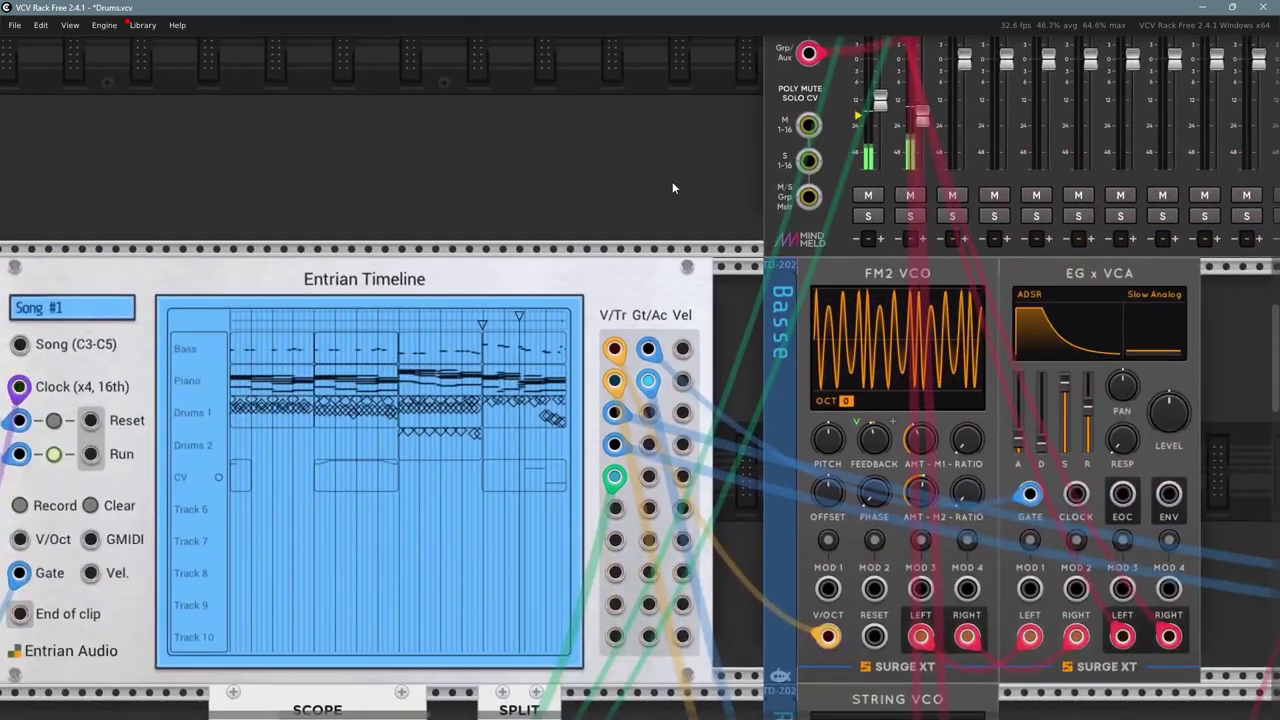
scroll(572, 183, down, 1)
click(600, 290)
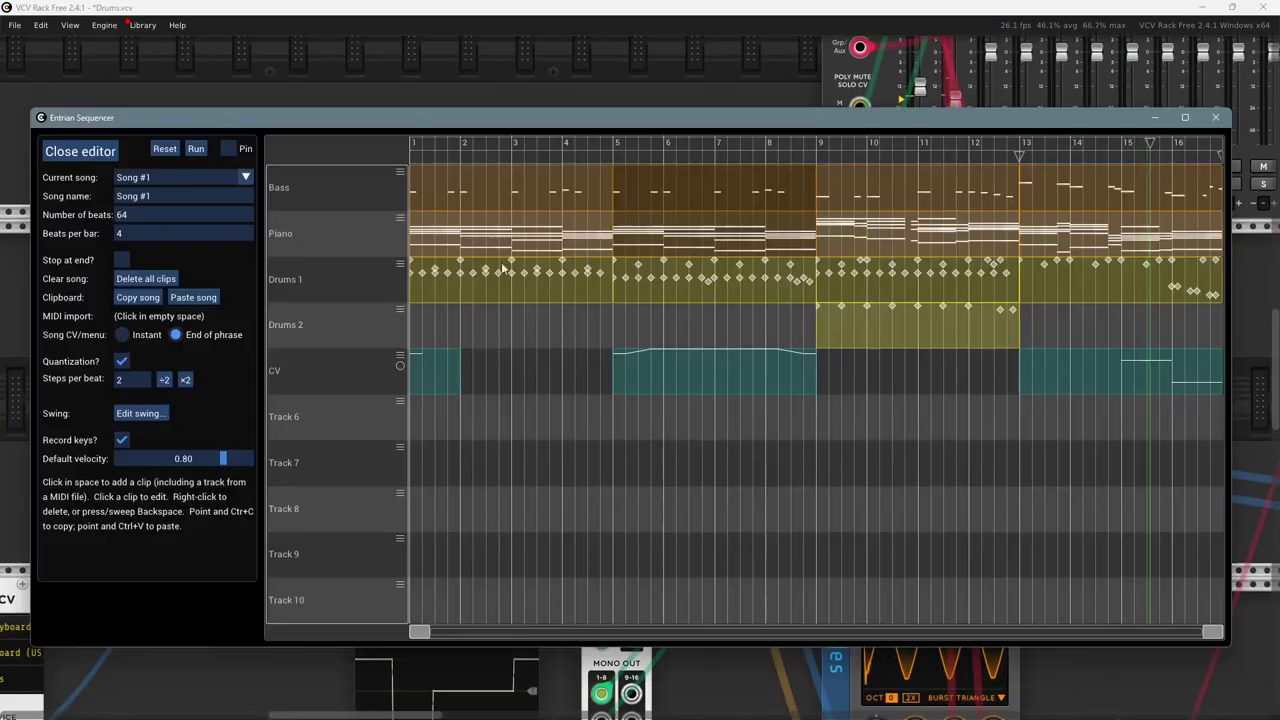
click(1150, 364)
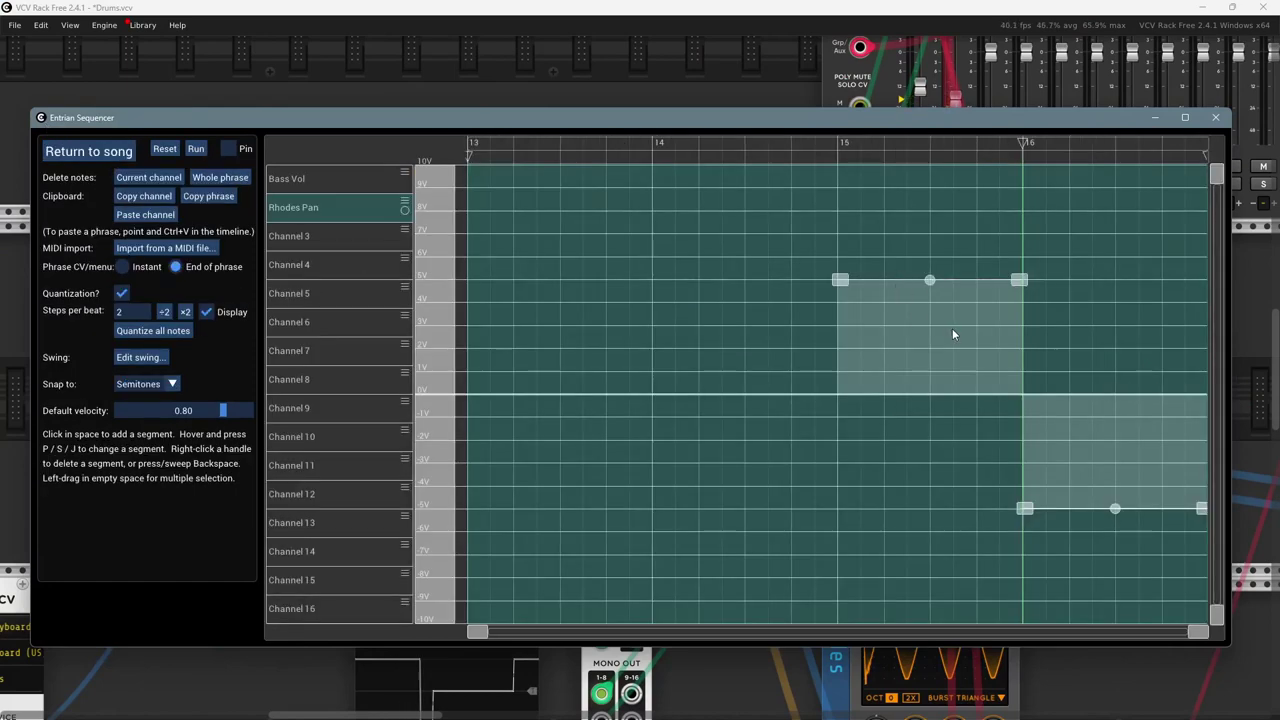
- Ramp the bar 15 pan segment from 0 V to 5 V and the bar 16 segment from −5 V to 0 V, and play the phrase
drag(840, 280, 842, 394)
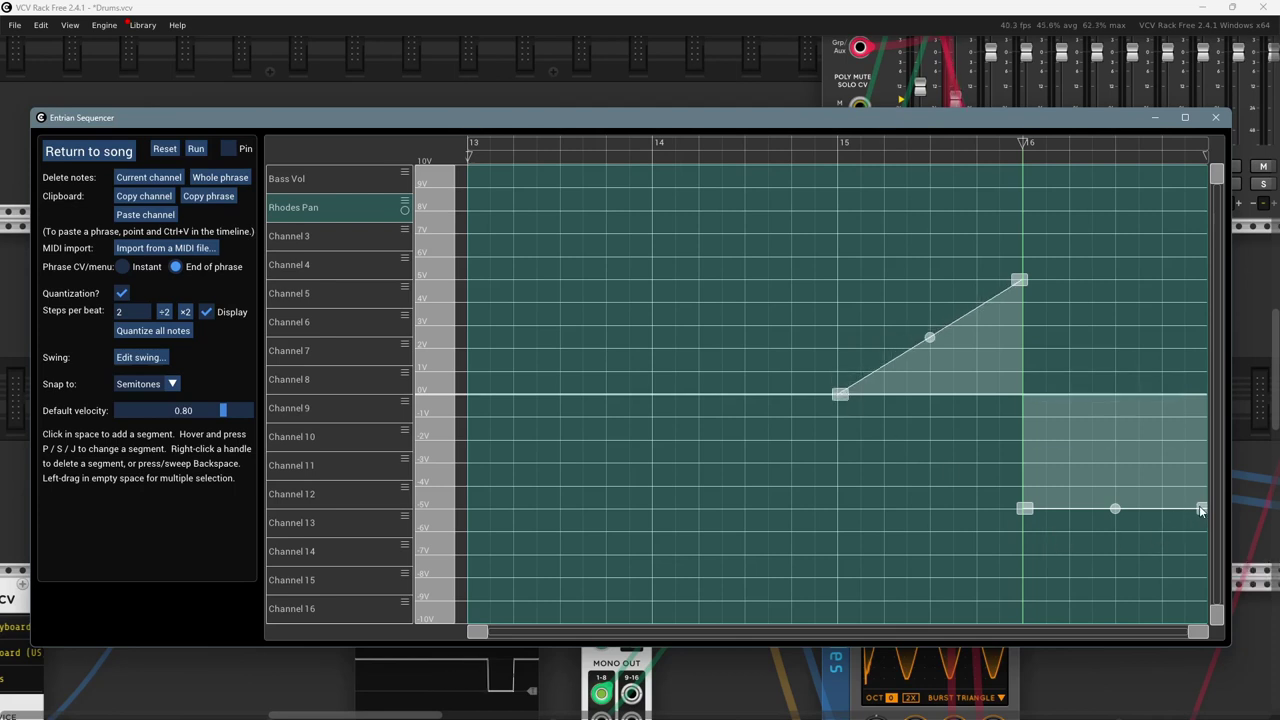
drag(1201, 510, 1202, 394)
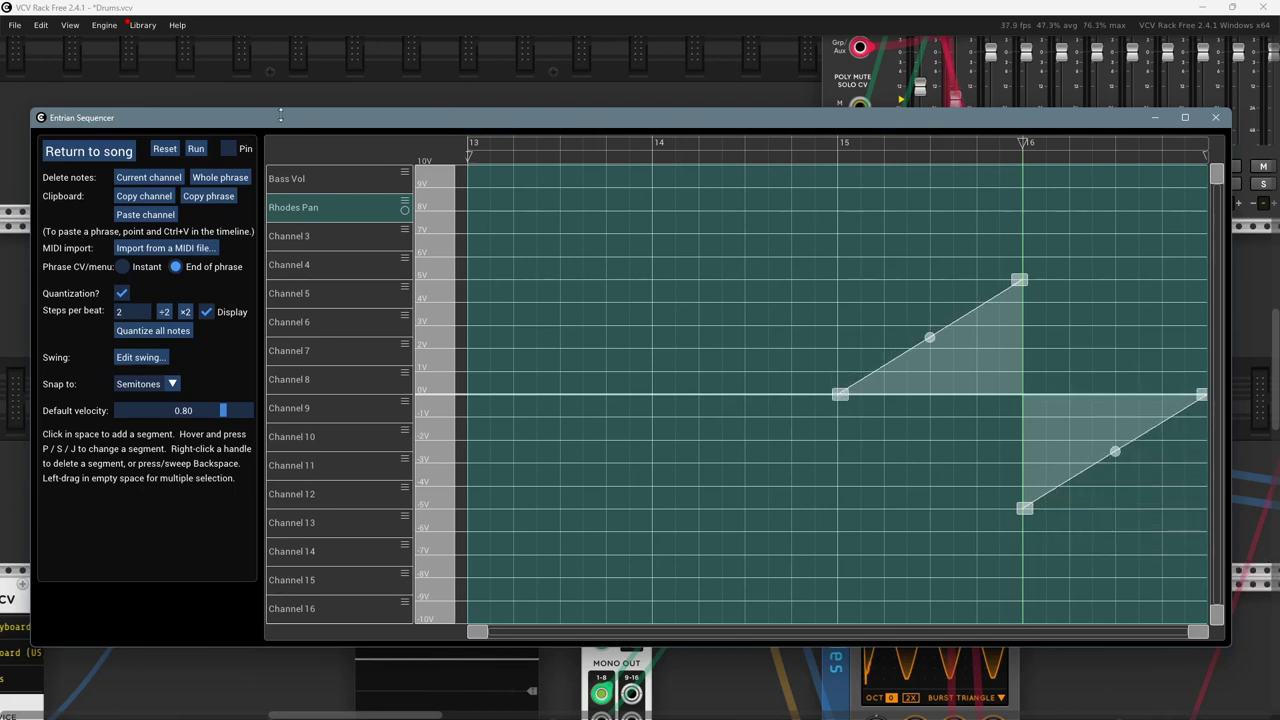
click(196, 148)
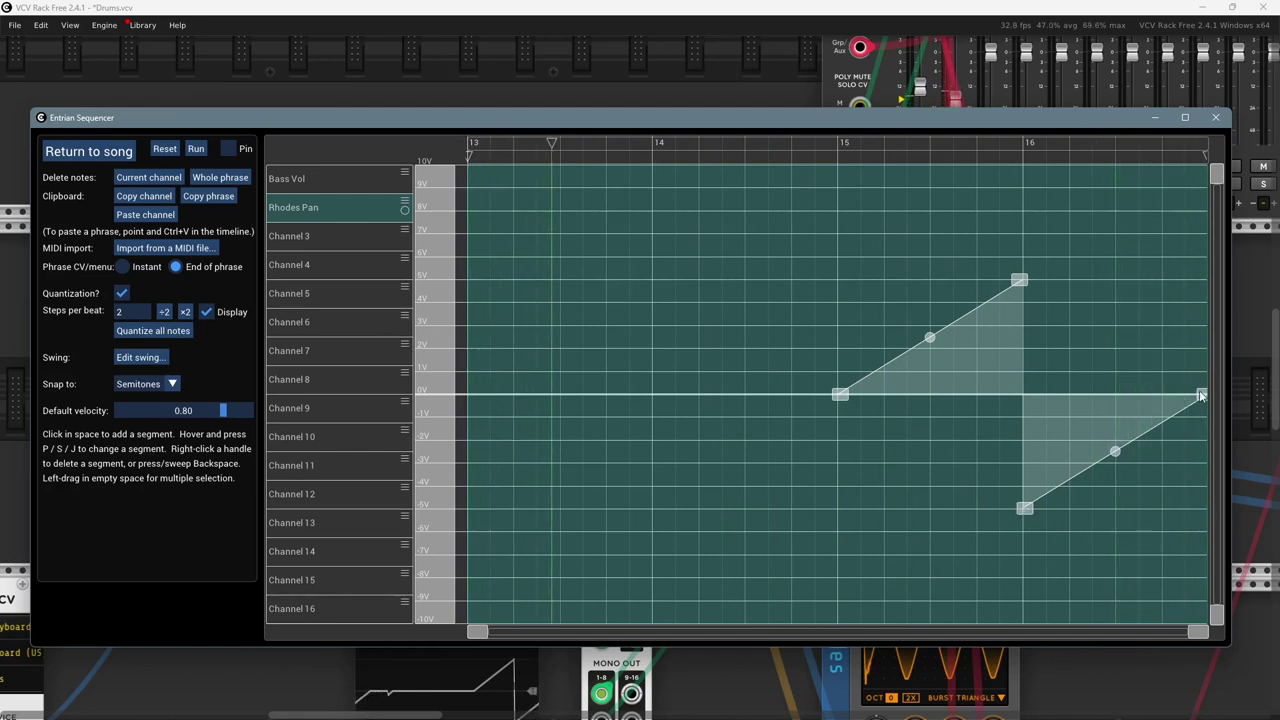
- Reshape the bar 16 pan segment to fall from about 5 V to −5 V, and play the song with the editor closed
drag(1202, 396, 1201, 466)
drag(1027, 510, 1016, 399)
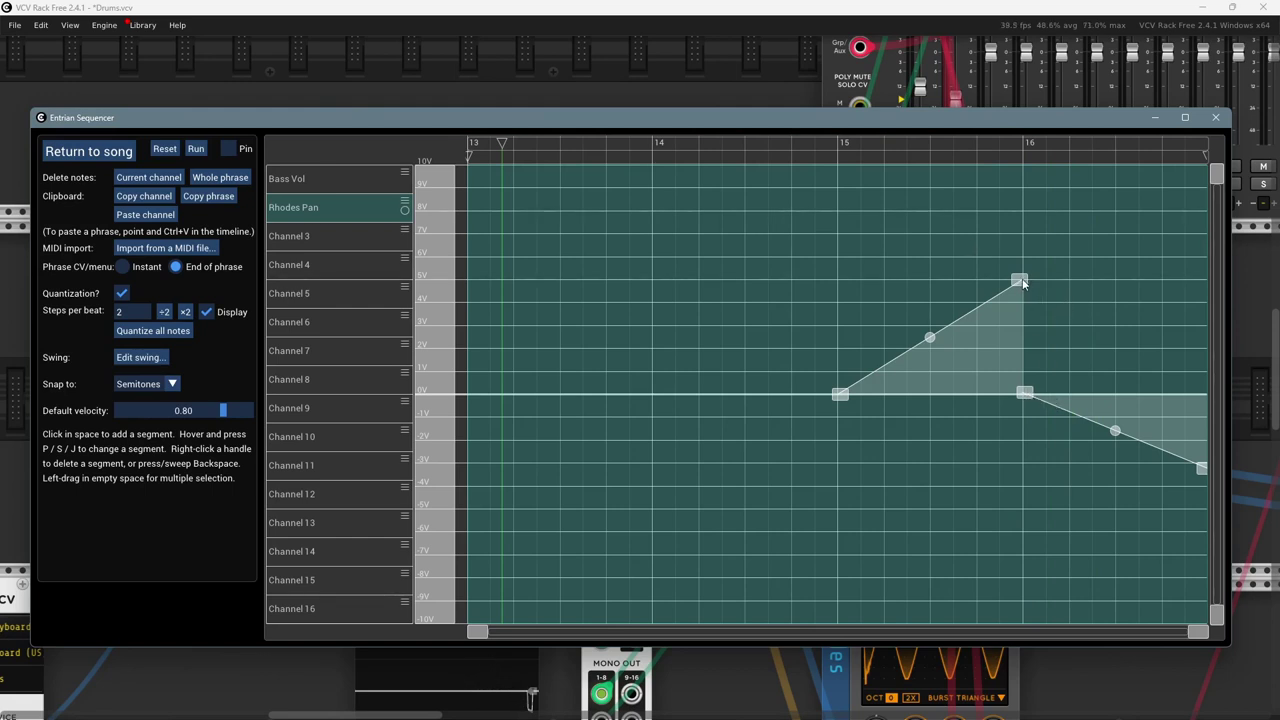
drag(1012, 307, 1006, 282)
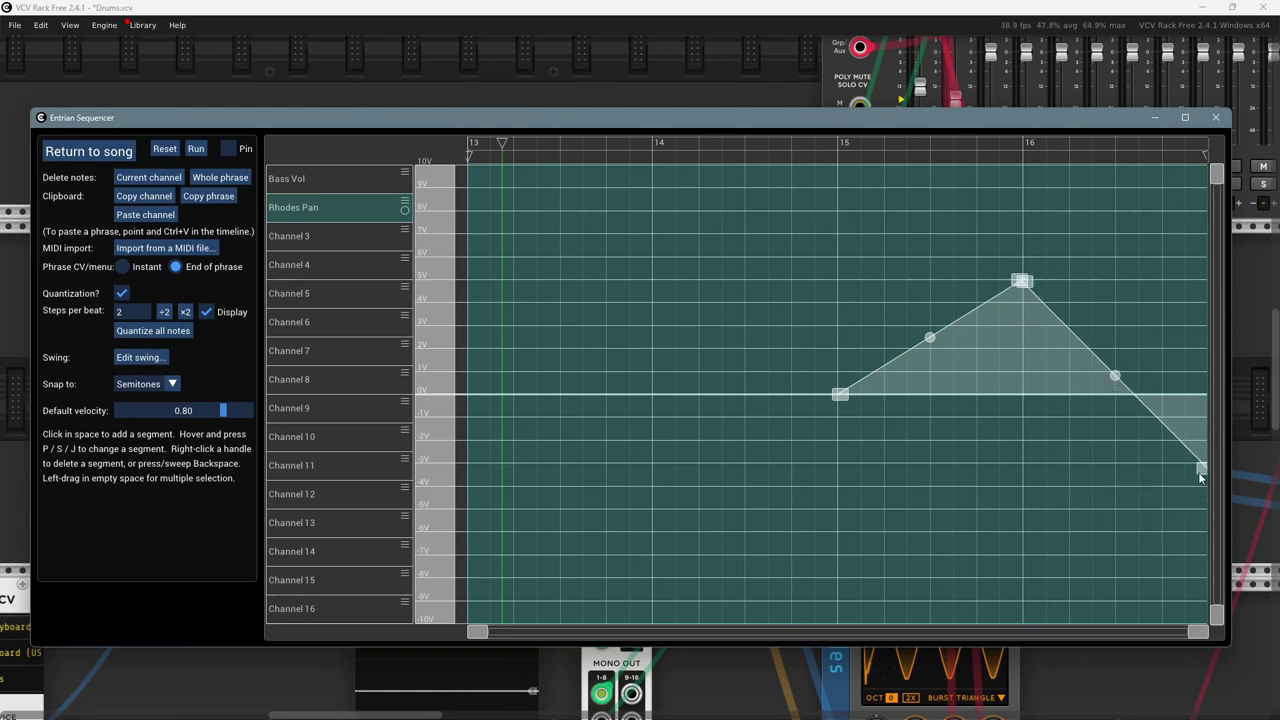
drag(1201, 466, 1203, 504)
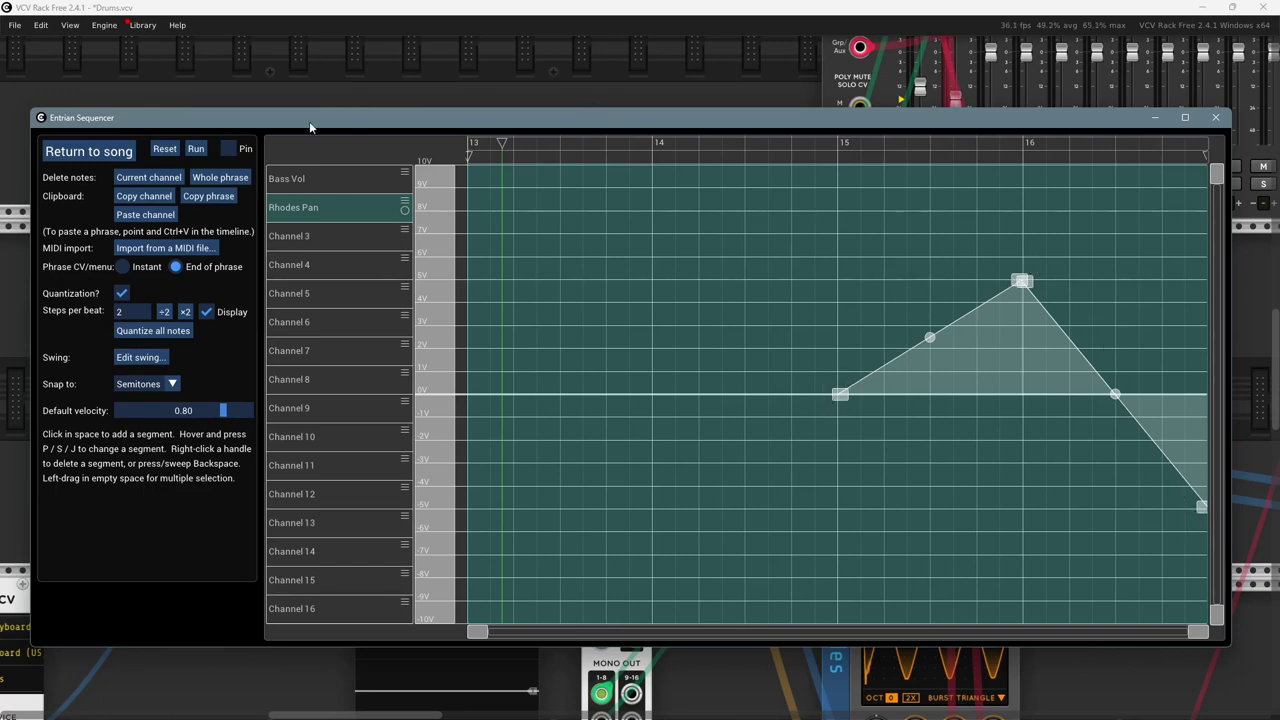
click(197, 149)
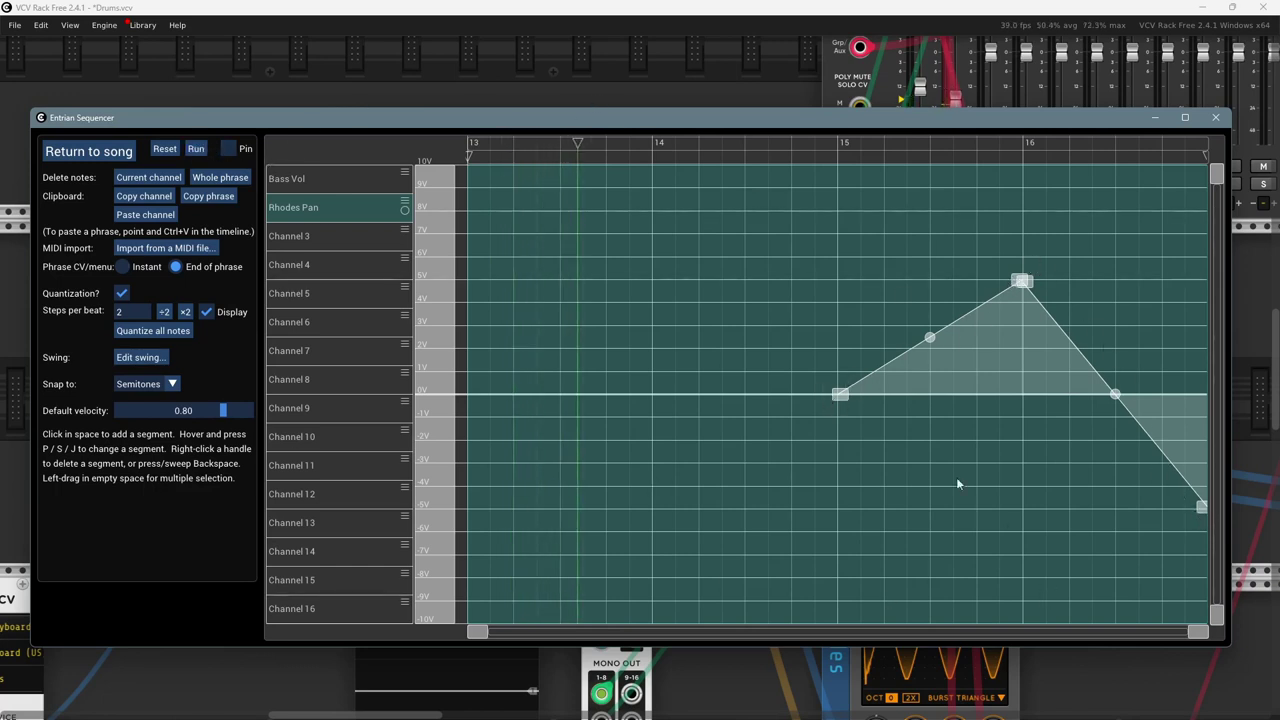
key(Escape)
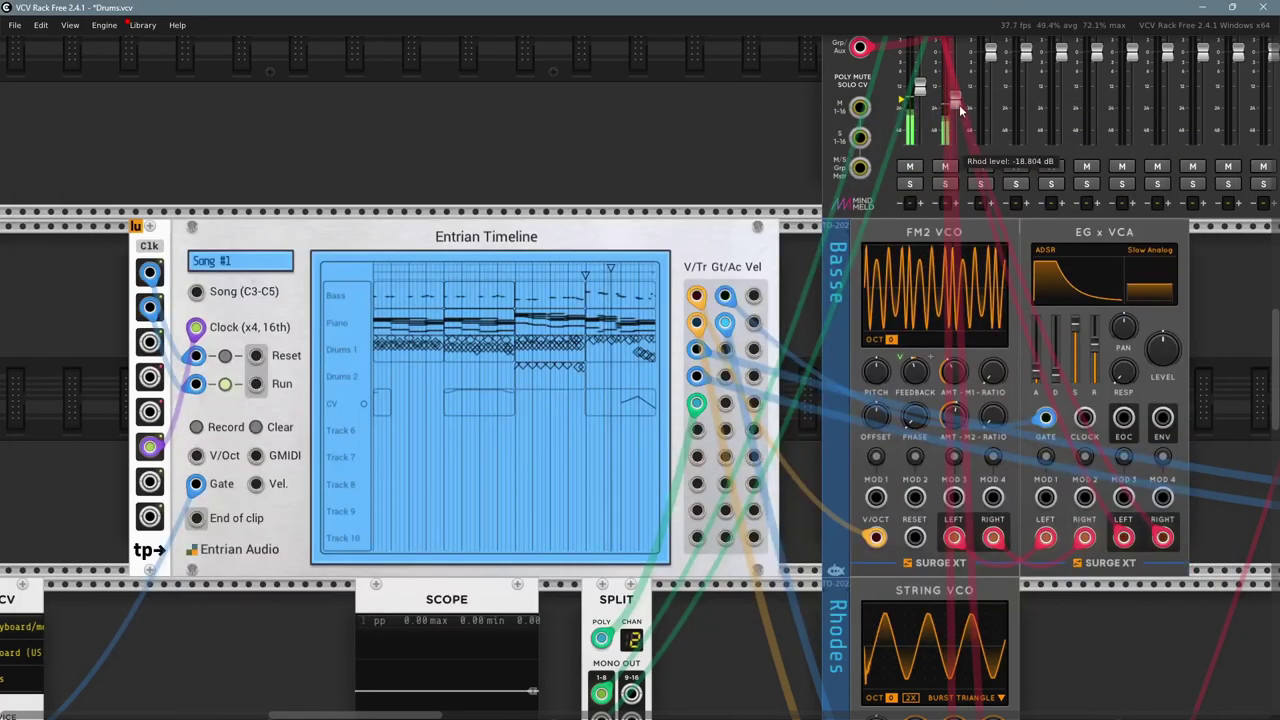
- Rearrange the two Rhodes Pan segments to rise from 0 V to 5 V in bar 13 and fall from 5 V to 0 V in bar 14
scroll(918, 173, up, 3)
scroll(918, 173, up, 3)
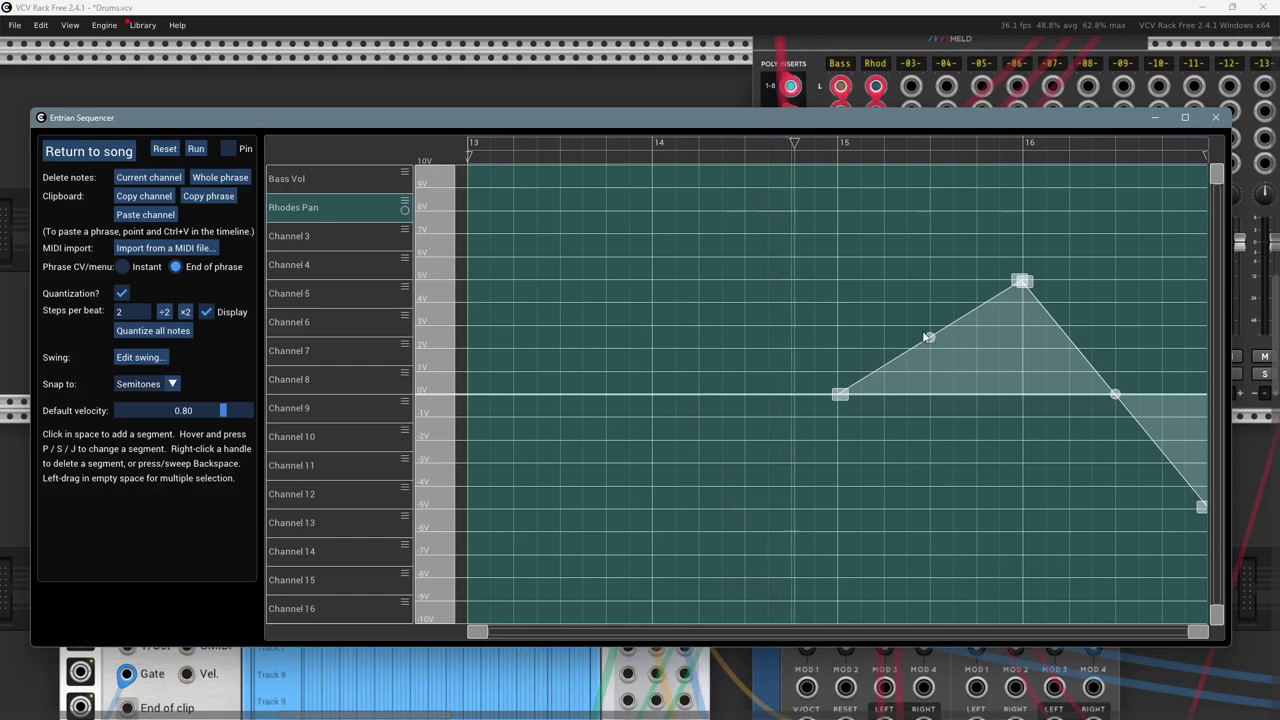
drag(930, 341, 745, 337)
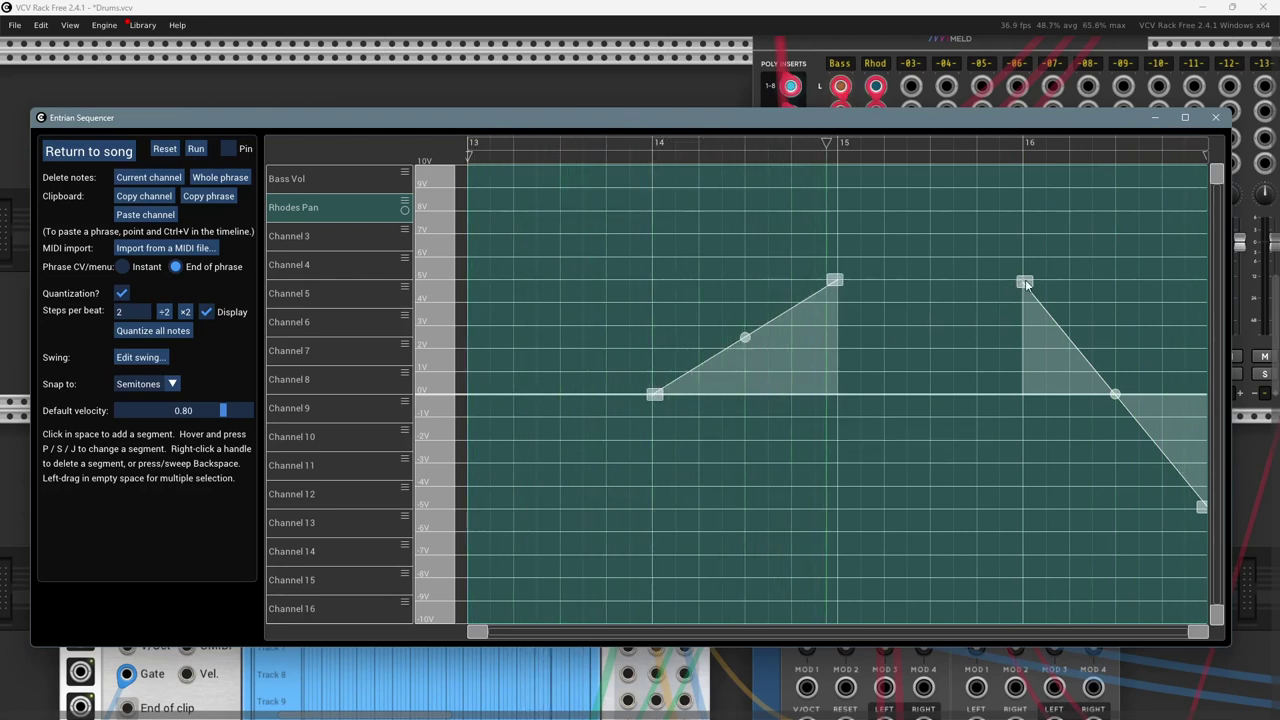
mouse_move(1025, 284)
mouse_down()
mouse_move(982, 283)
mouse_move(1020, 283)
mouse_up()
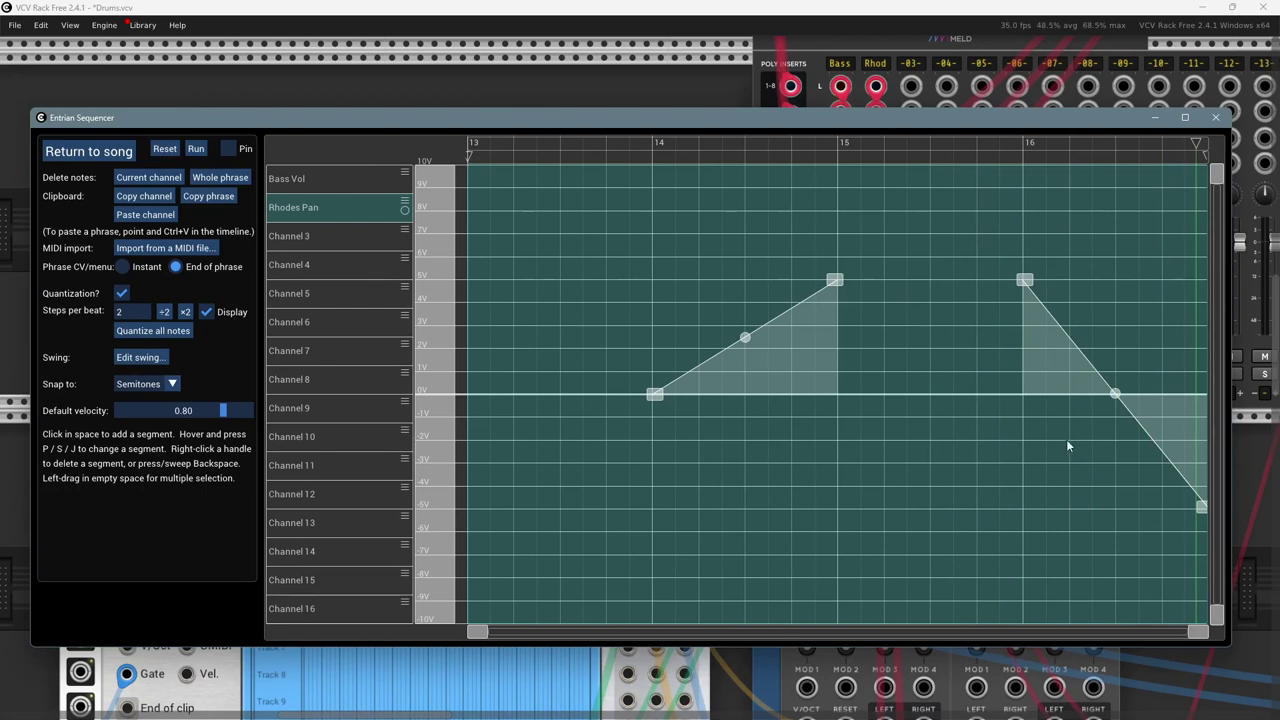
drag(1025, 280, 837, 280)
drag(1201, 510, 1013, 396)
drag(748, 341, 548, 346)
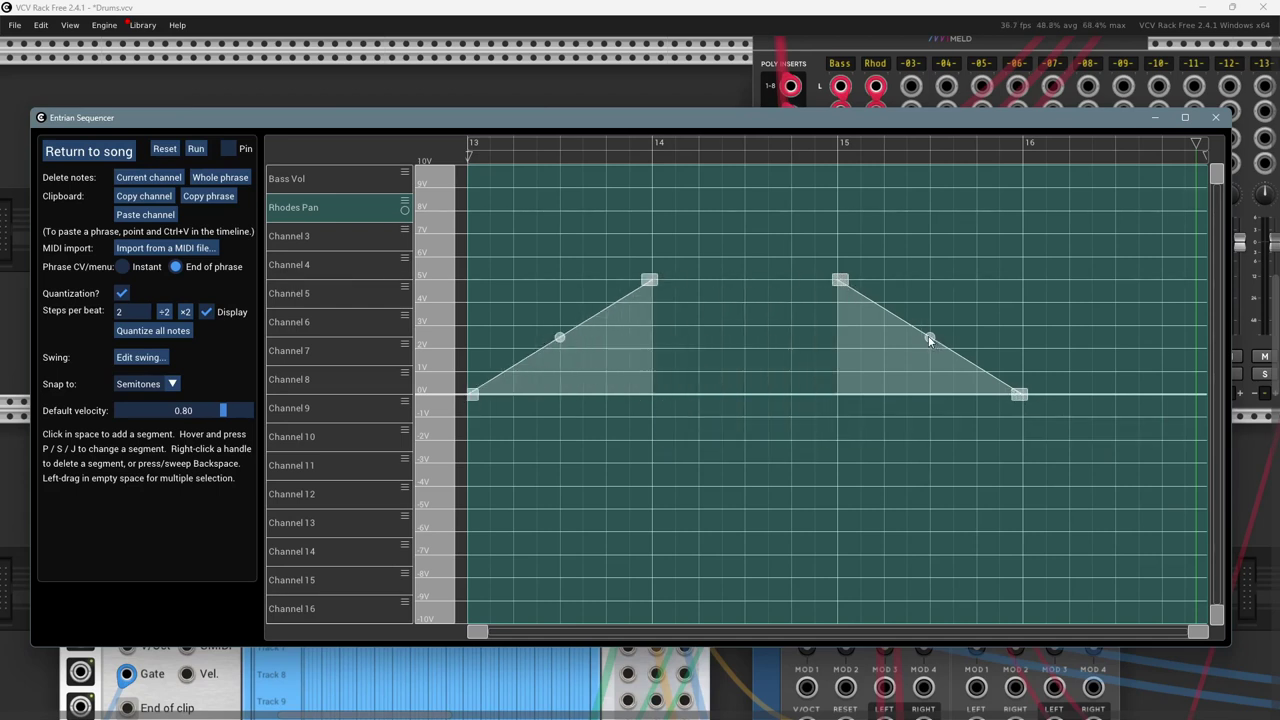
drag(929, 341, 747, 336)
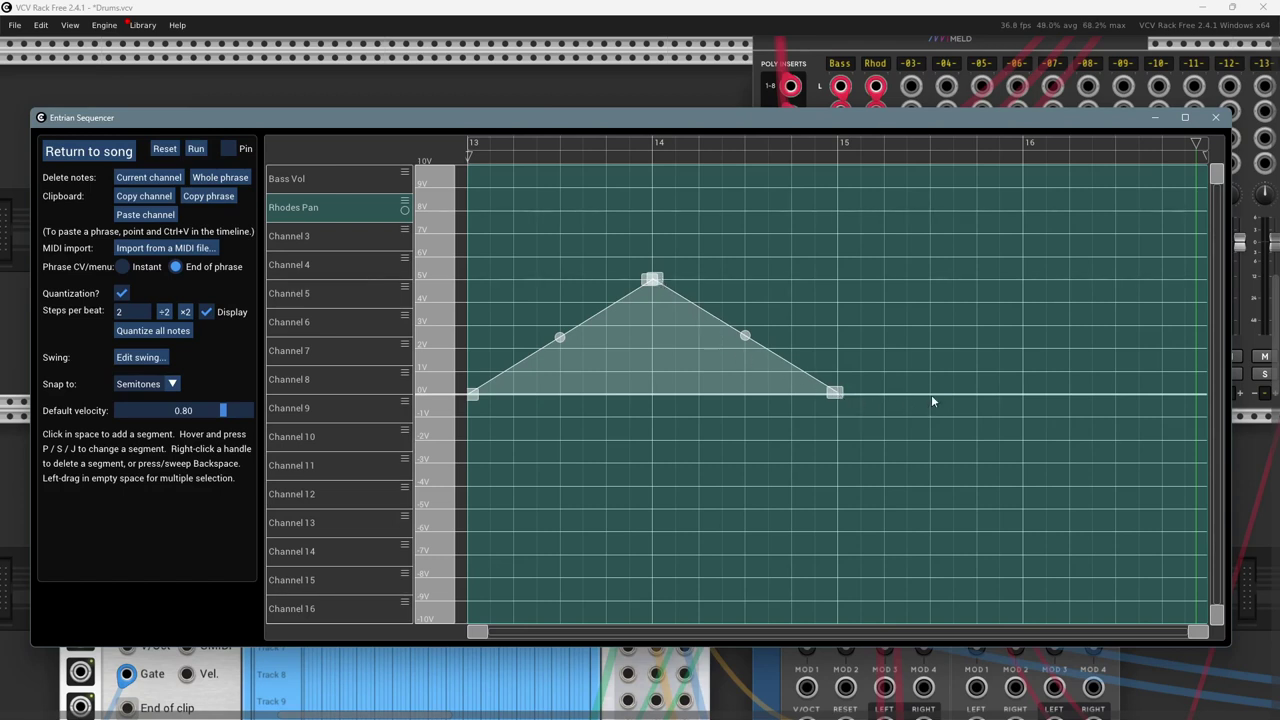
- Add a flat Rhodes Pan segment at about −5 V in bar 15 and one rising from −5 V to 0 V in bar 16
click(997, 394)
drag(997, 394, 1018, 511)
click(1141, 439)
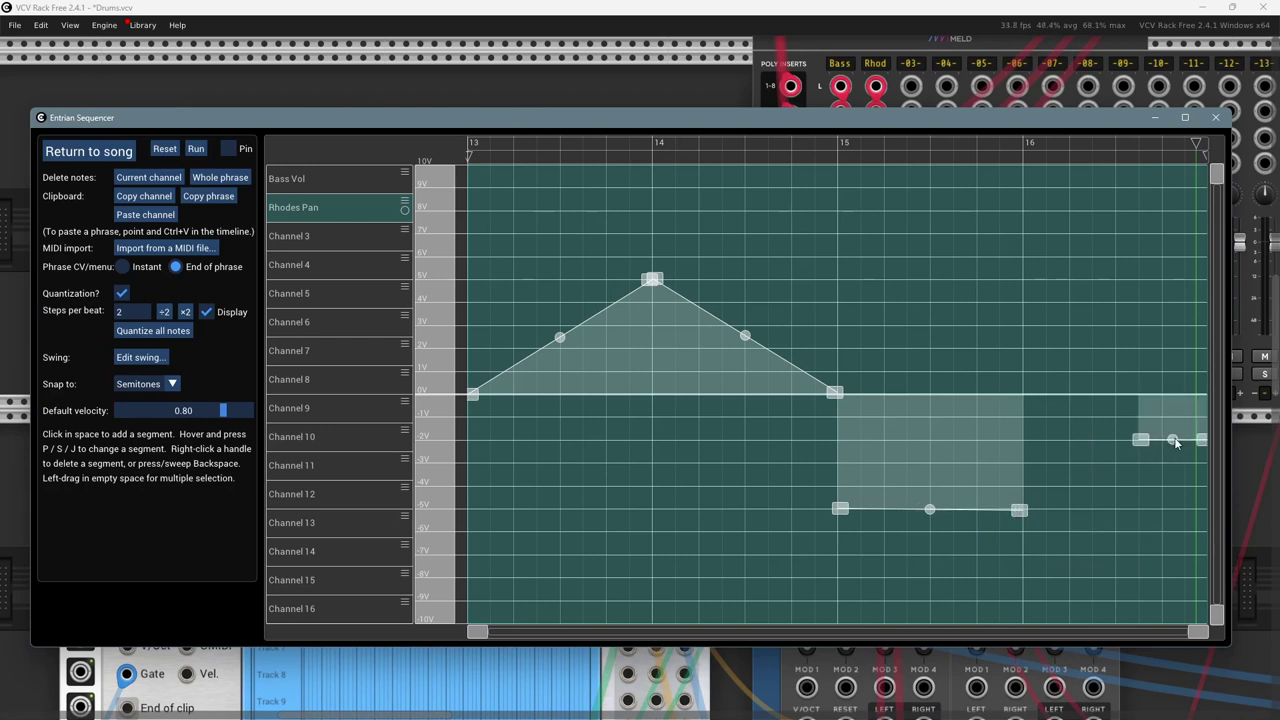
drag(1176, 442, 1203, 395)
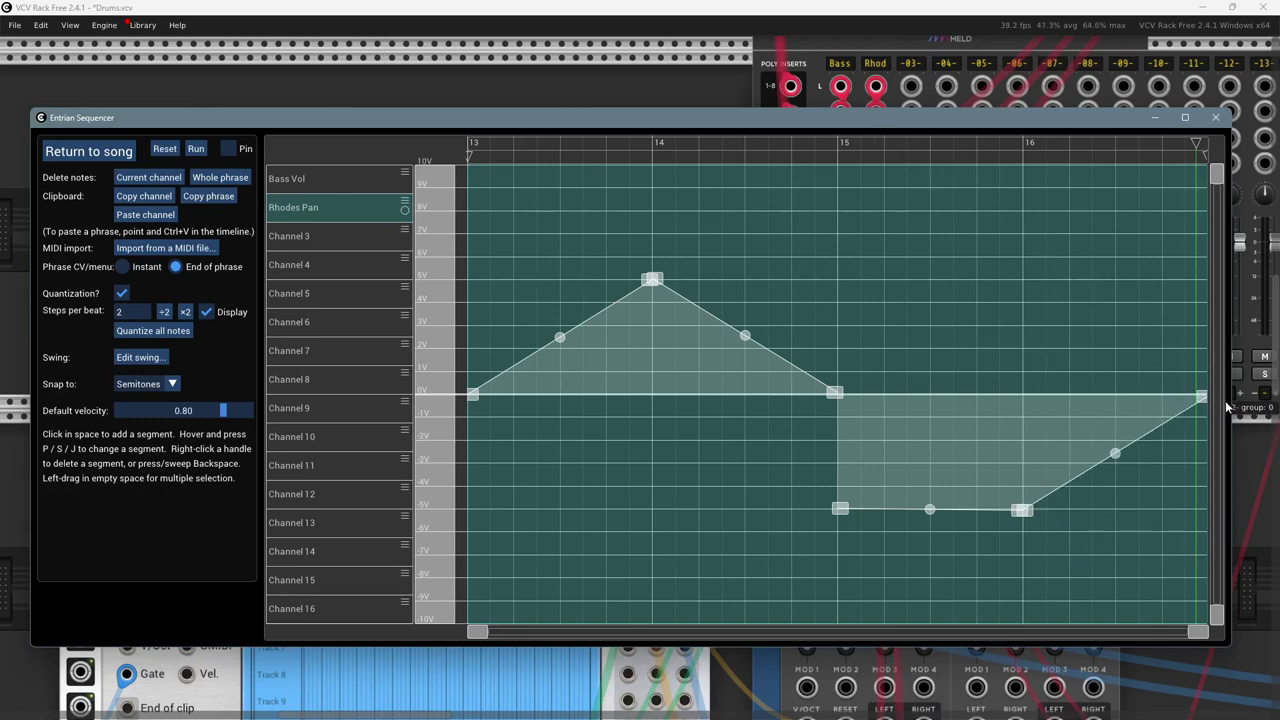
- Reshape the bar 15 pan segment to fall from 0 V to −5 V during playback, and return to the song timeline
drag(768, 118, 762, 232)
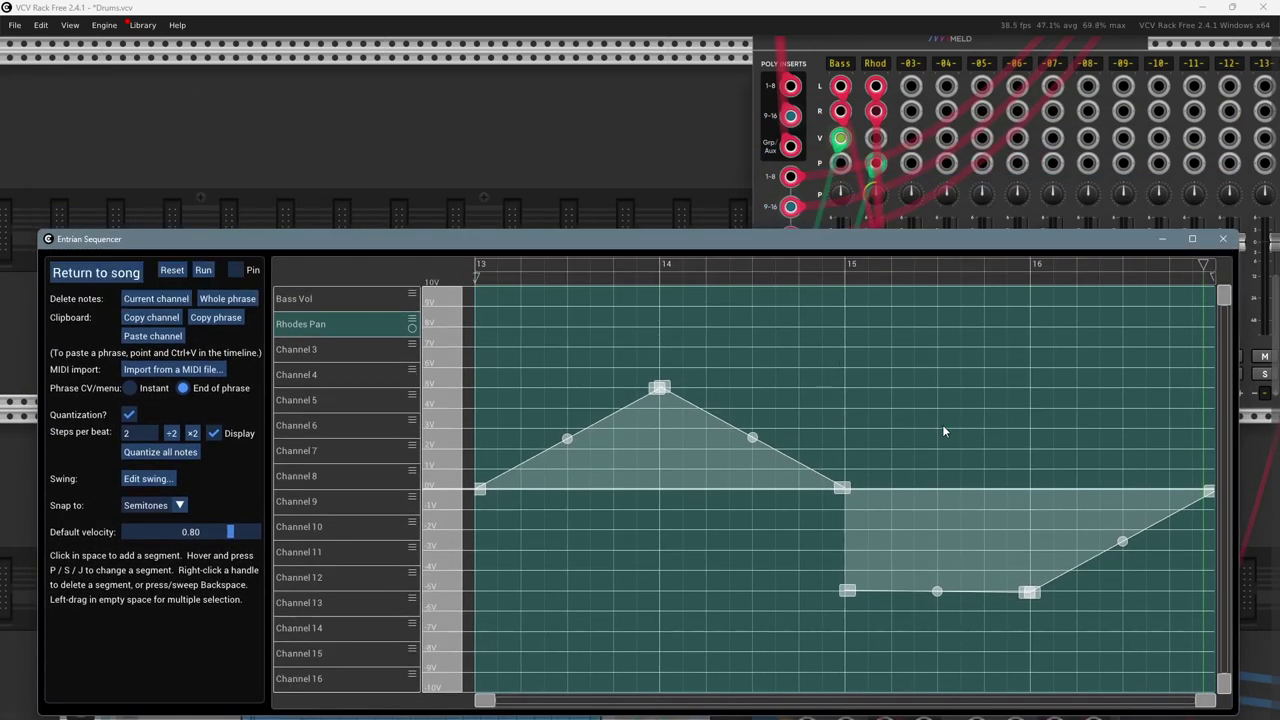
click(203, 270)
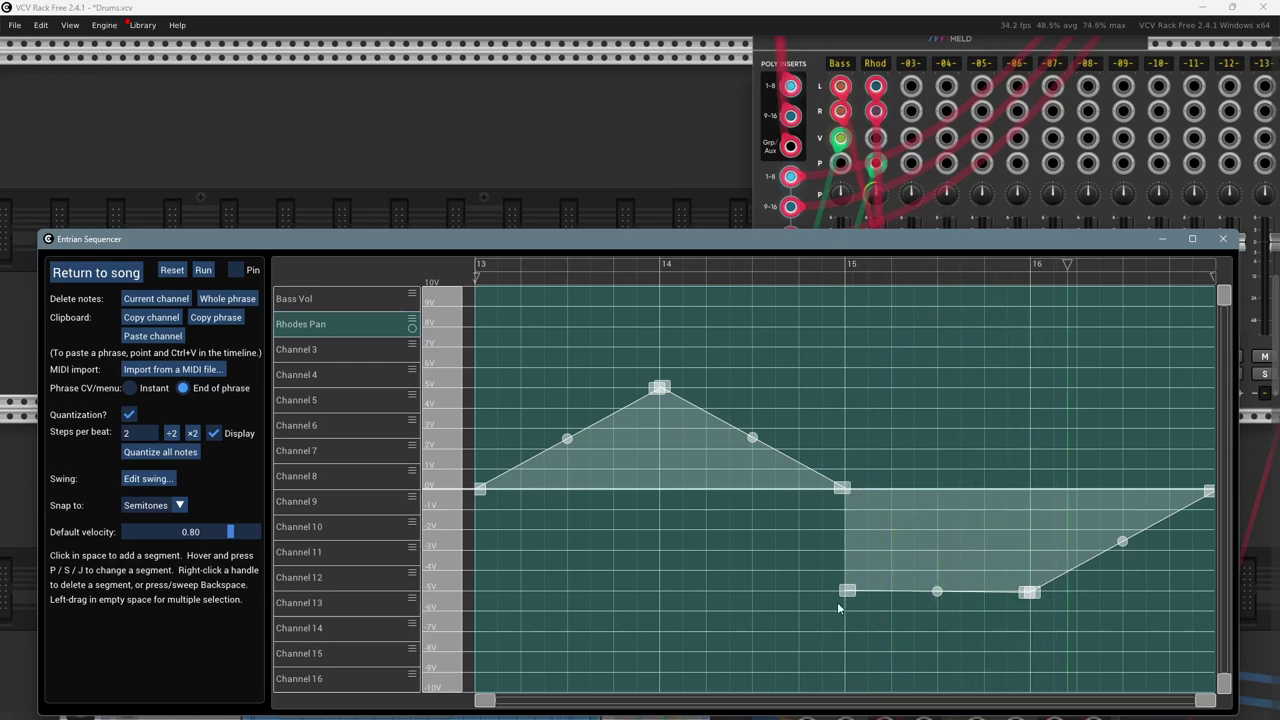
drag(848, 592, 845, 489)
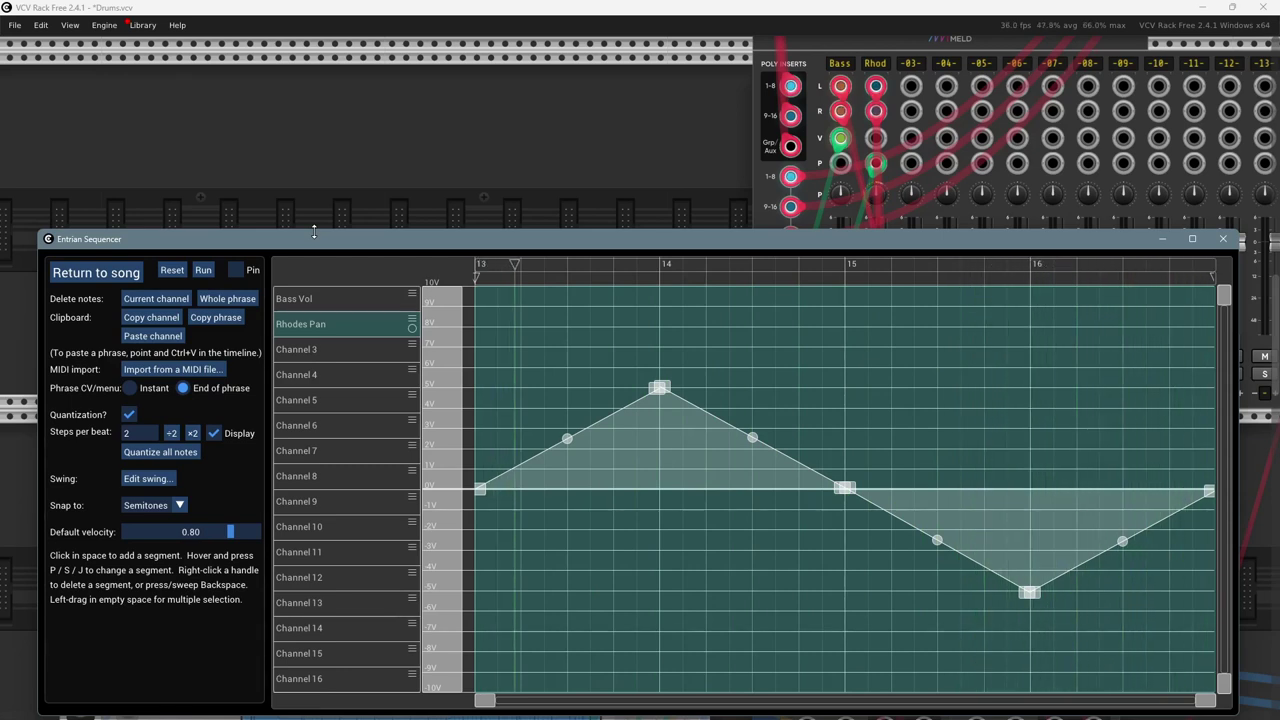
click(96, 273)
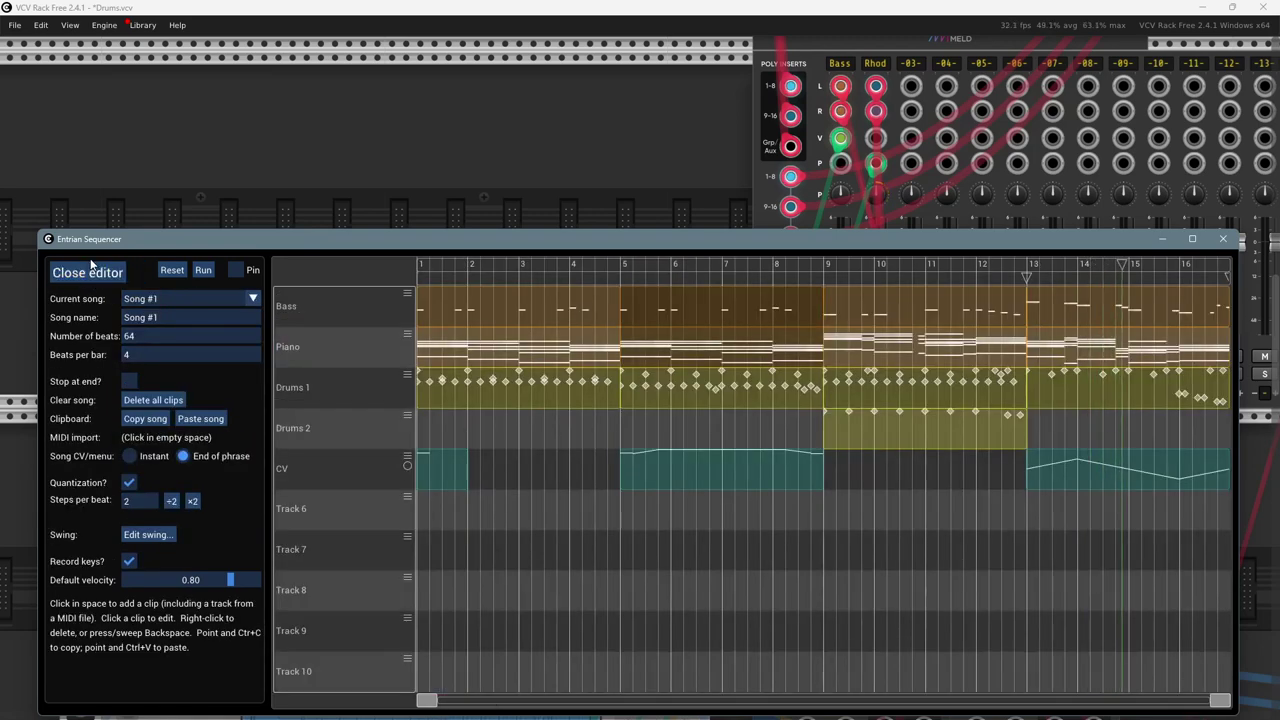
click(209, 270)
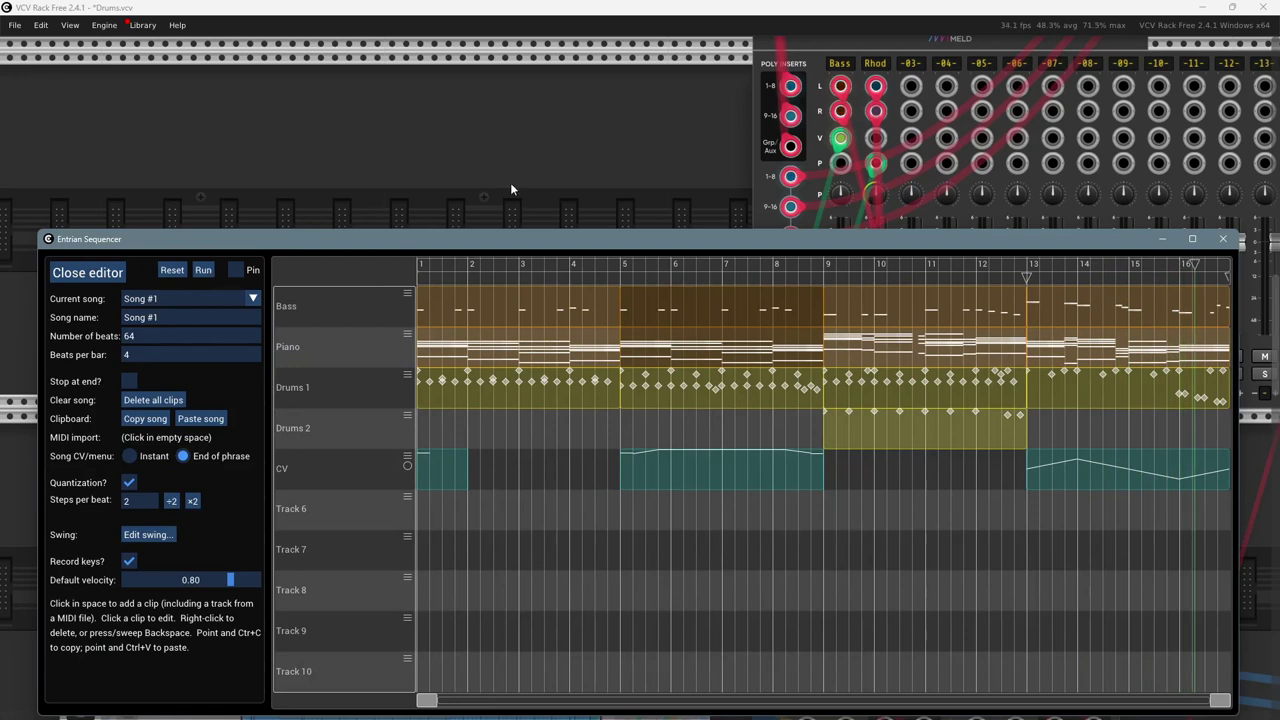
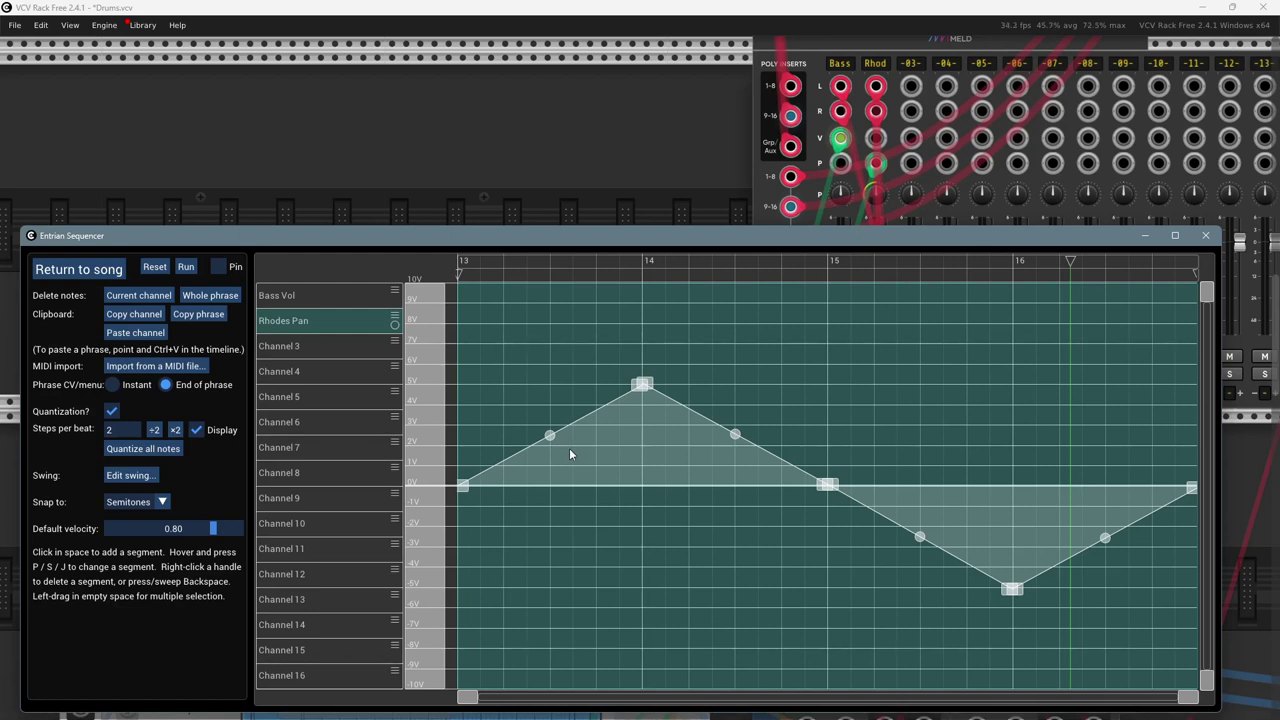
- Try the different S-curve shapes on the bar 13 Rhodes Pan segment, and restore it to a straight line
key(s)
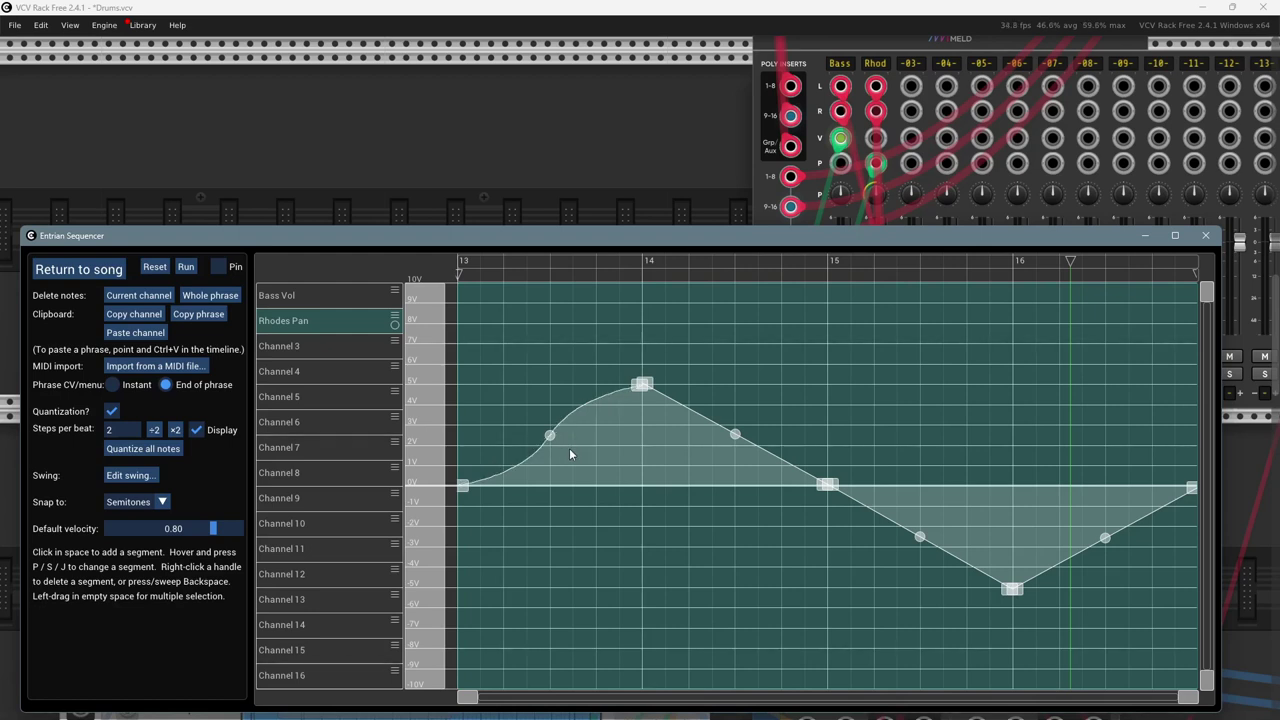
key(s)
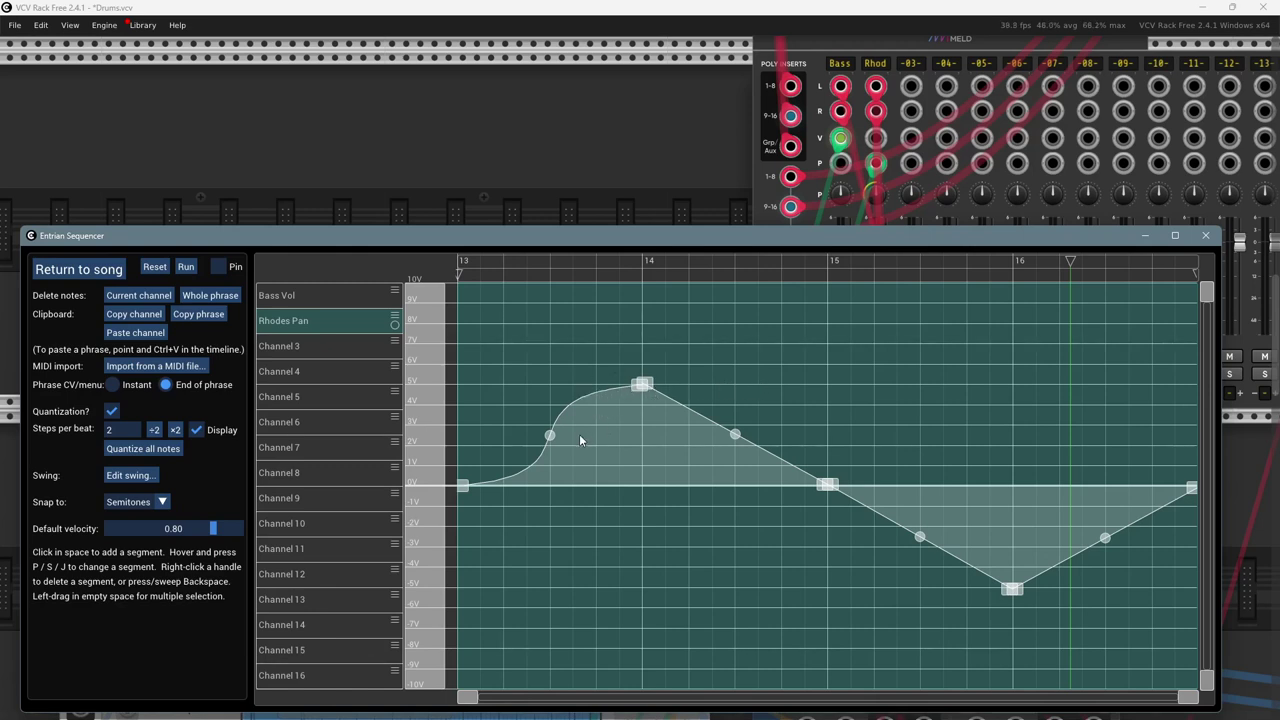
key(s)
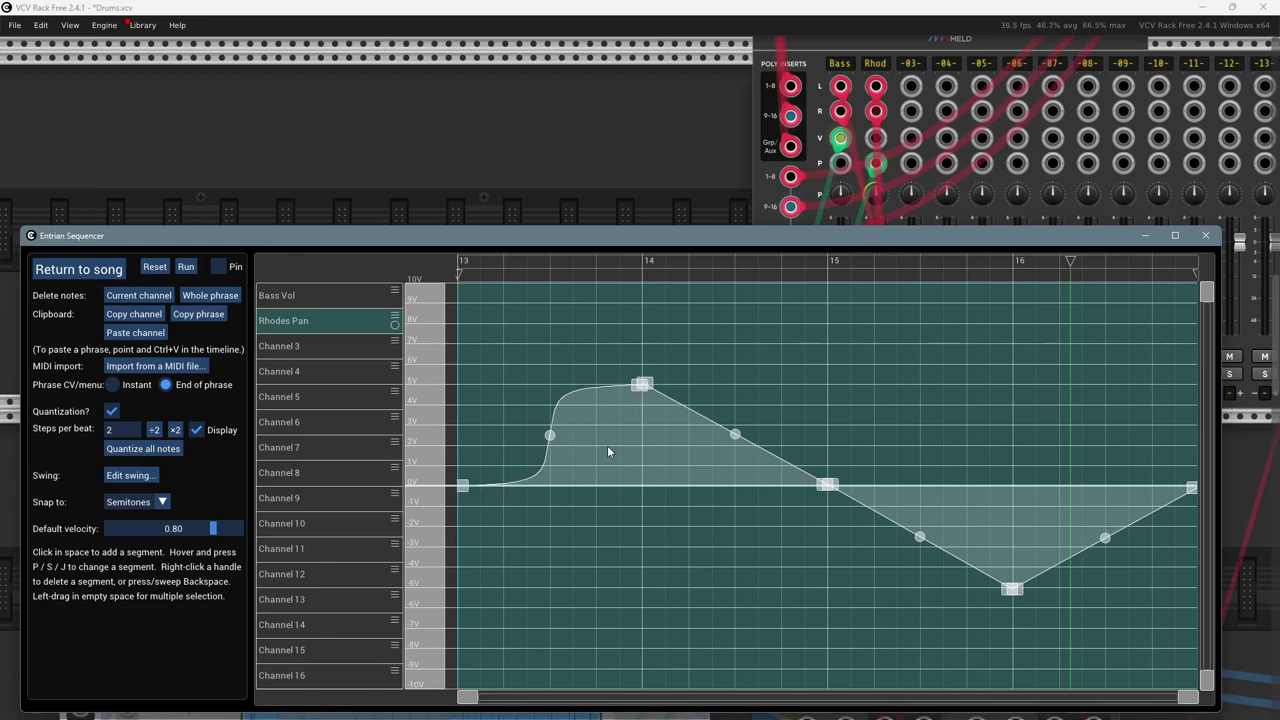
key(s)
key(s)
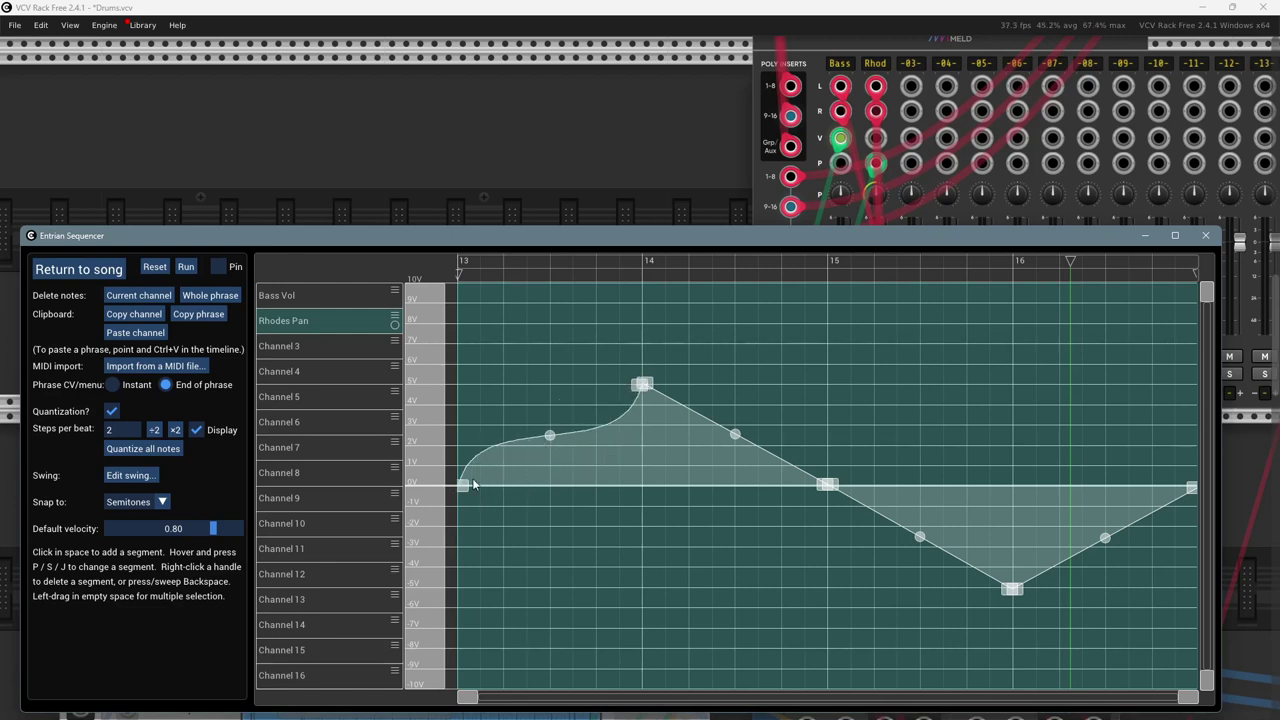
key(s)
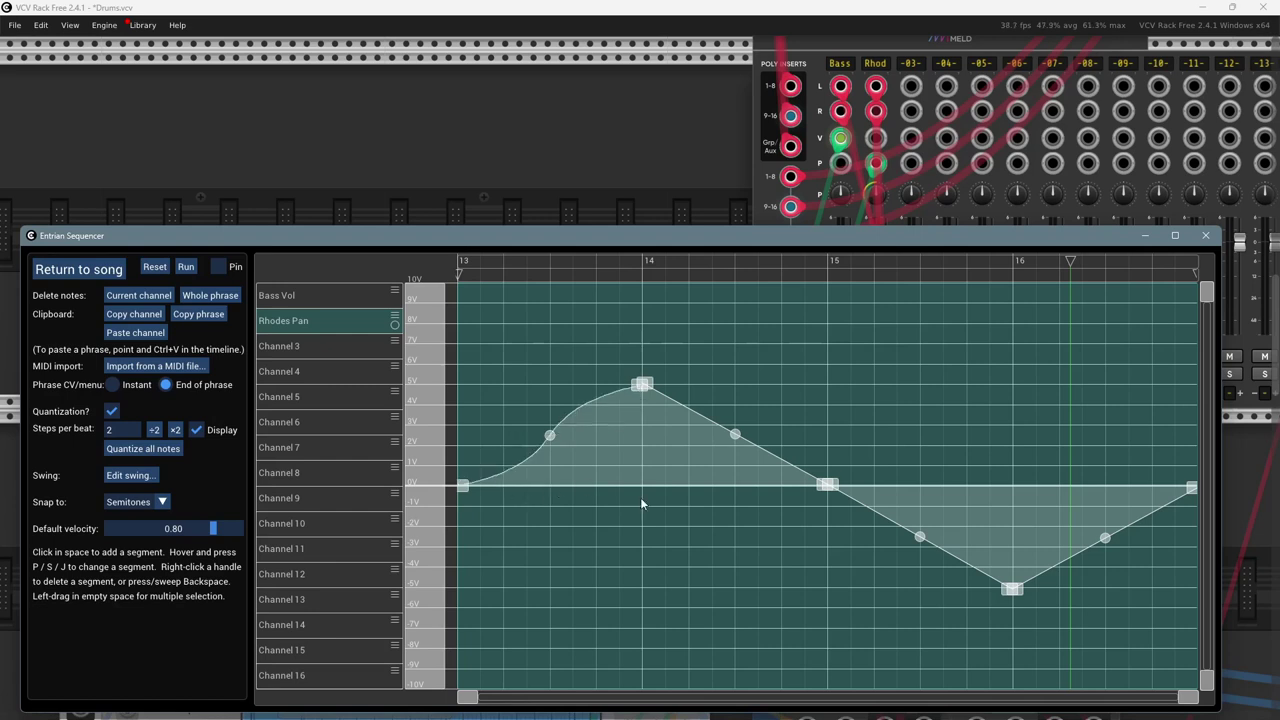
key(s)
key(s)
key(s)
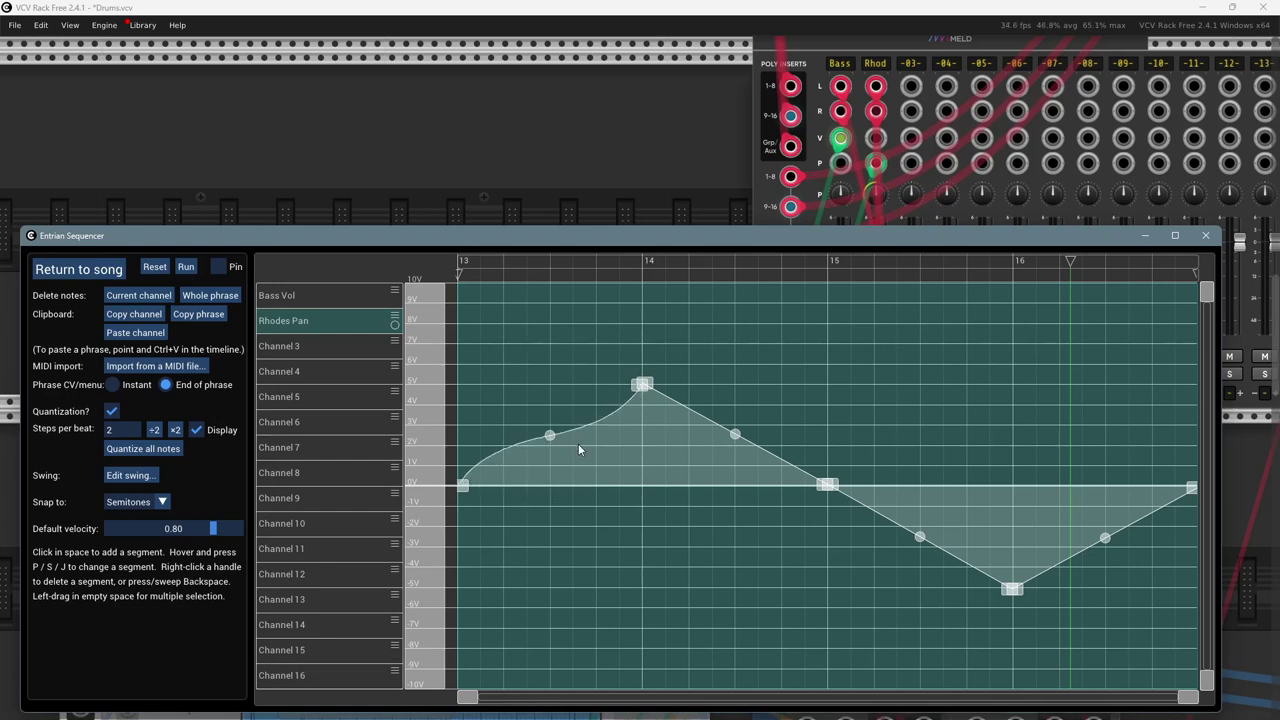
key(s)
key(s)
key(s)
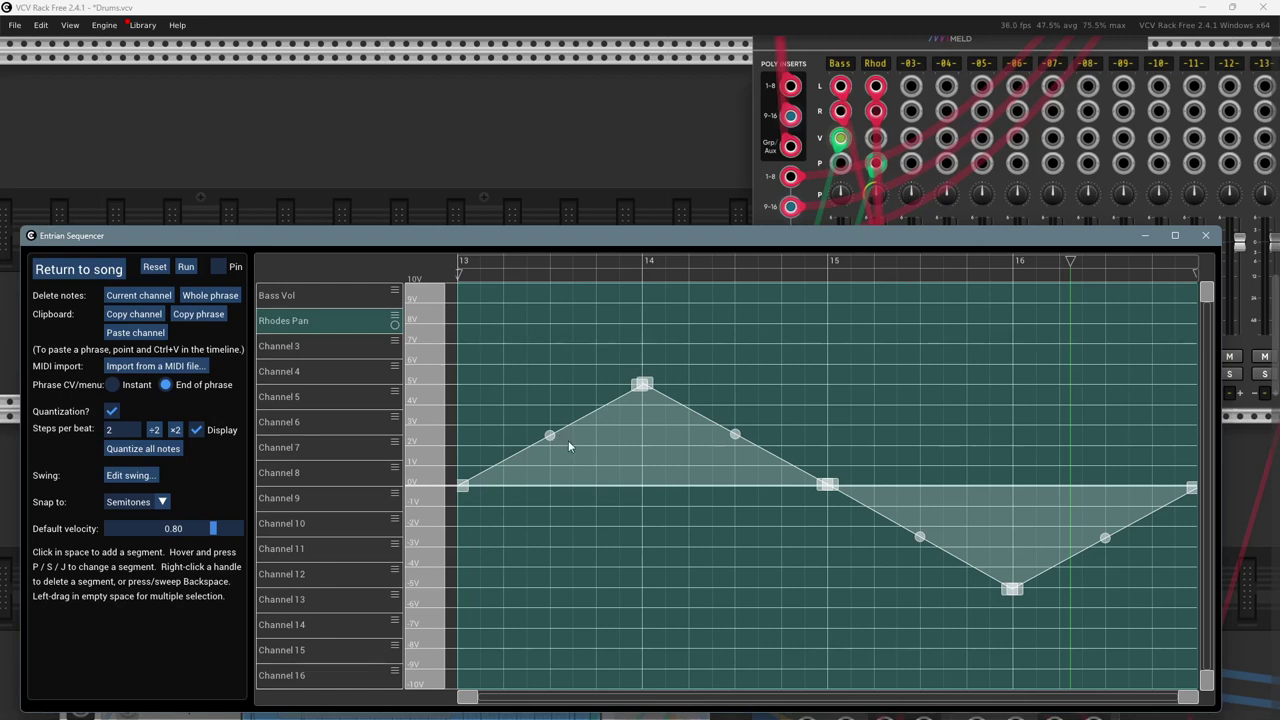
key(s)
key(s)
key(s)
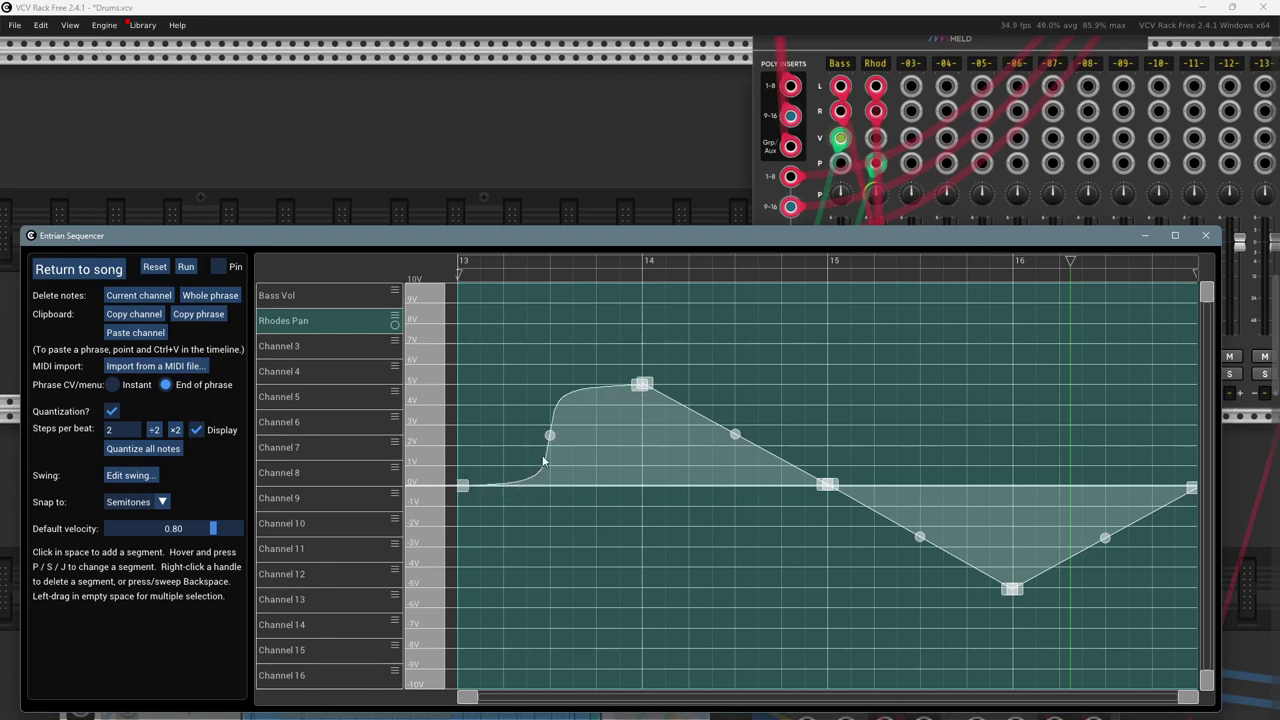
key(s)
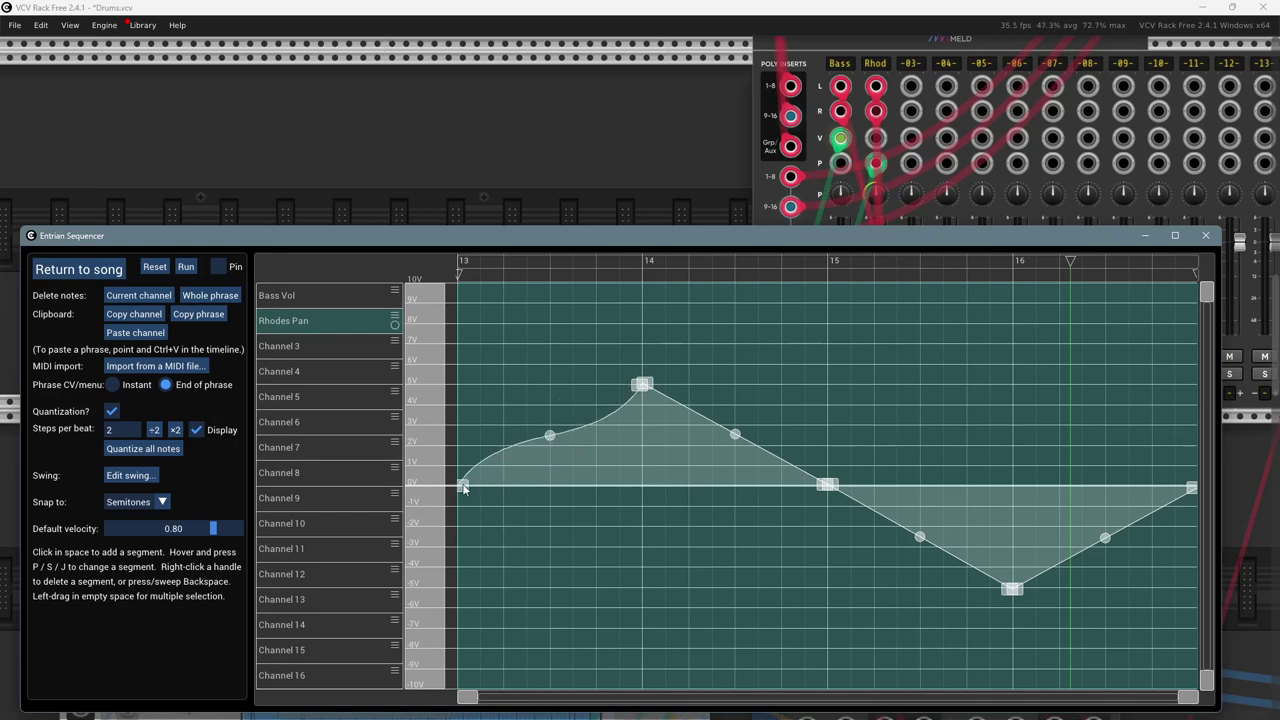
key(s)
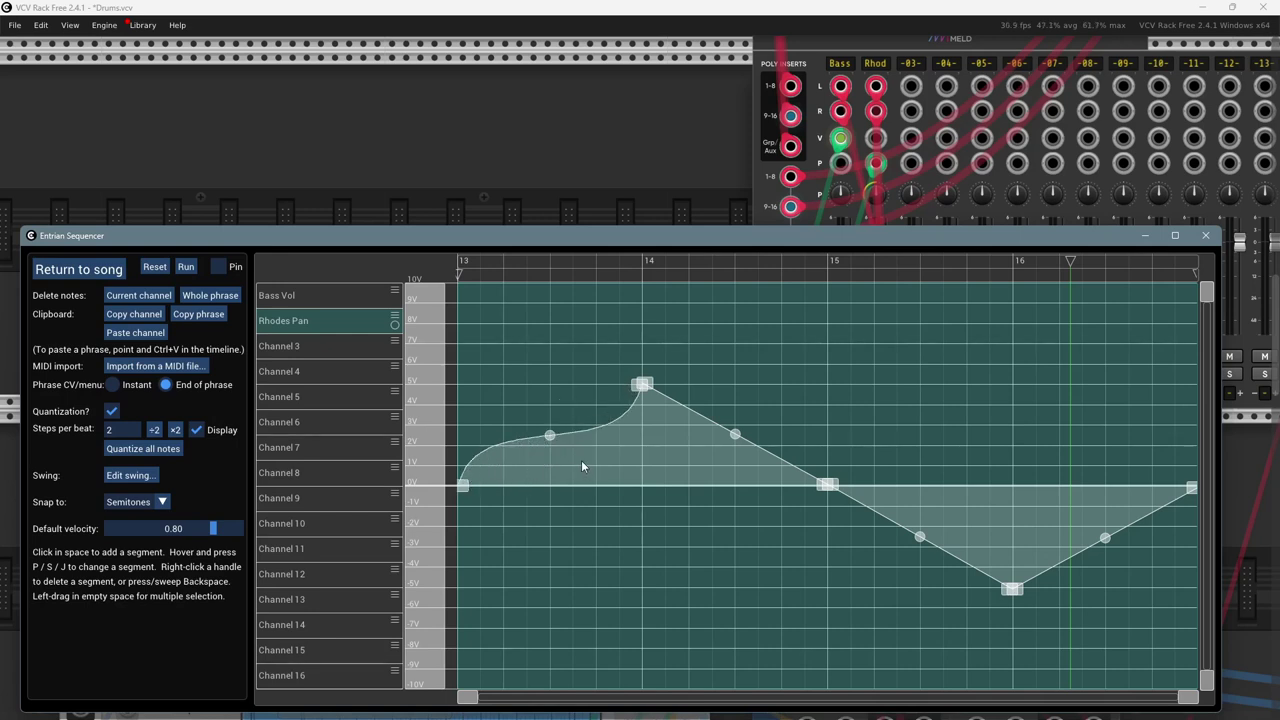
key(s)
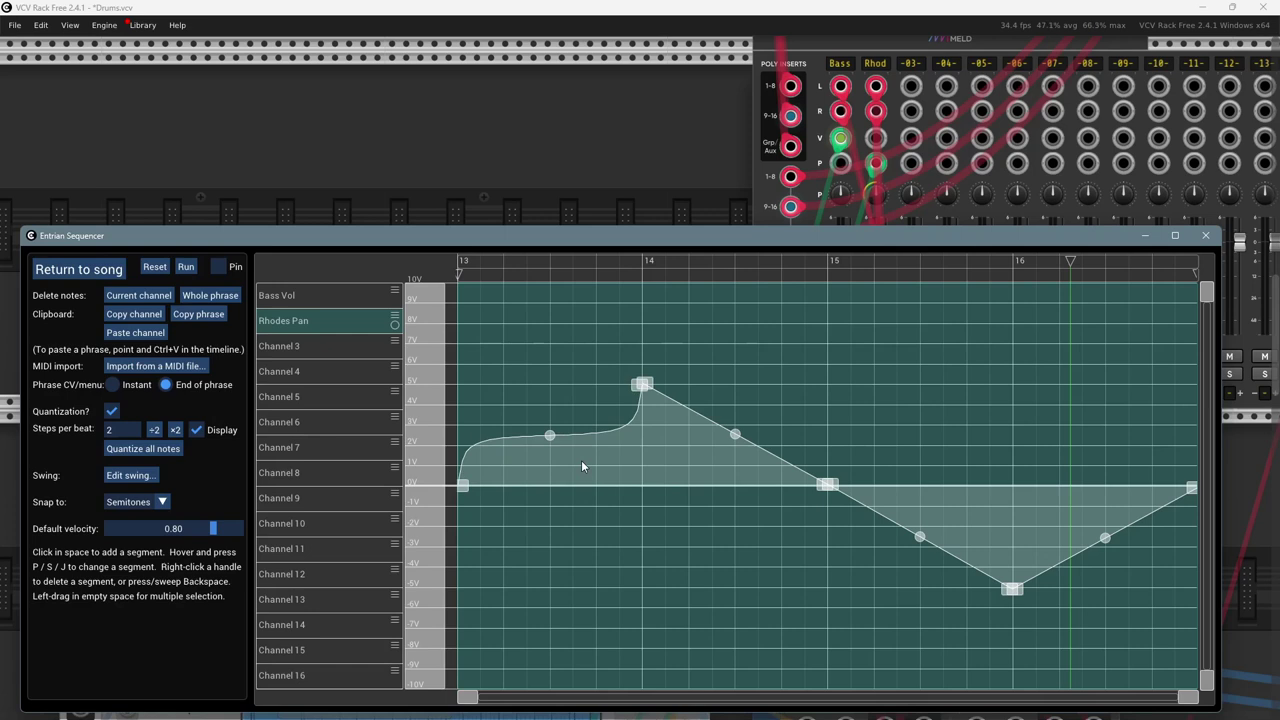
key(s)
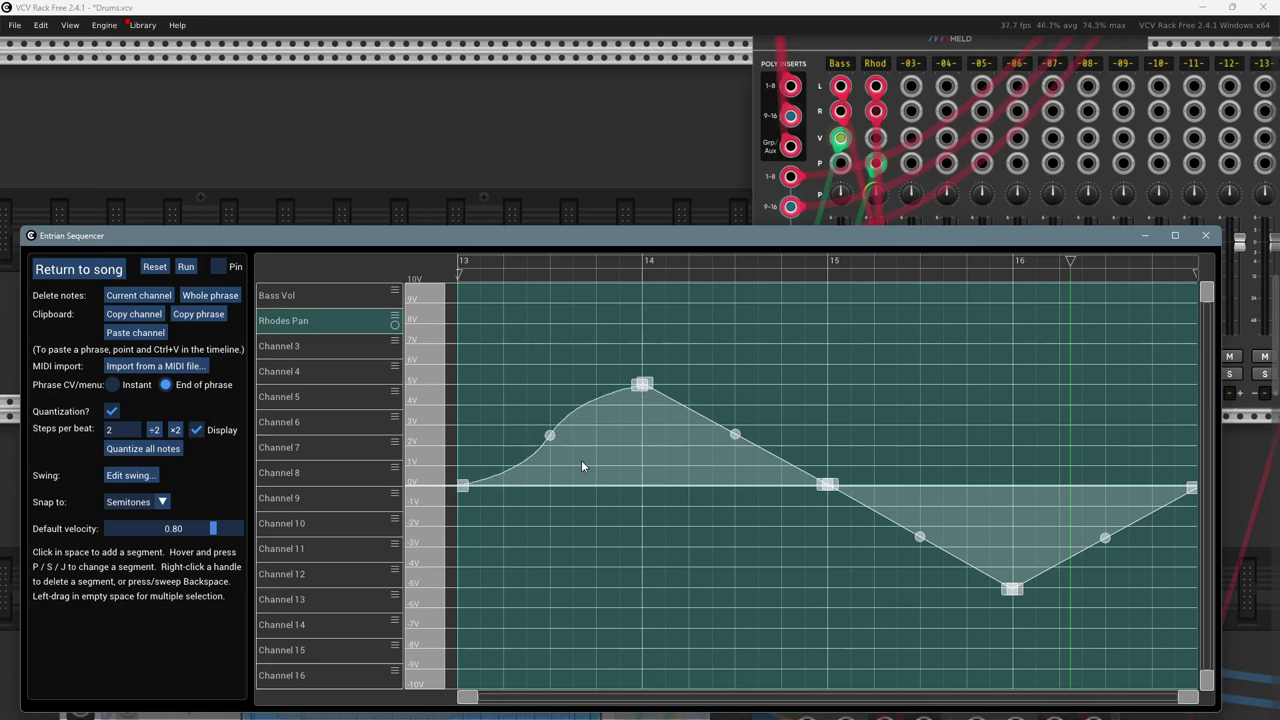
key(s)
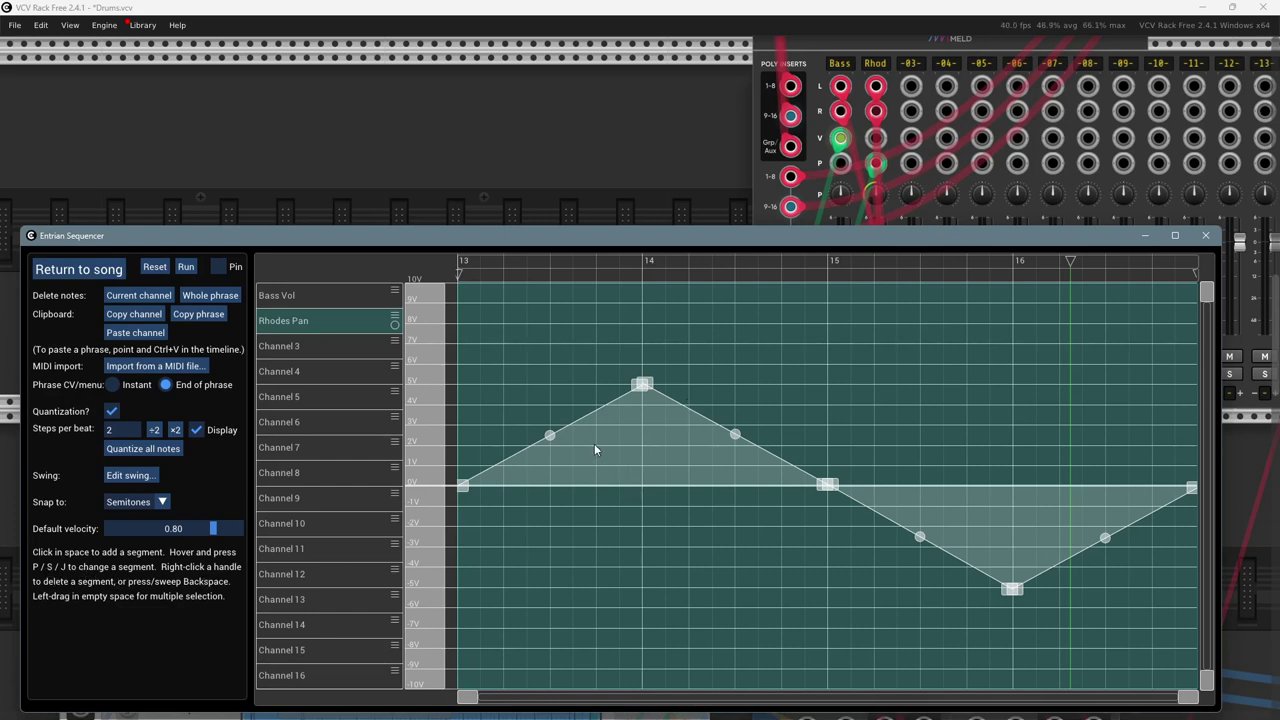
- Try the power-curve shapes on the bar 13 Rhodes Pan segment, bending it below and above the line, and restore the straight ramp
key(p)
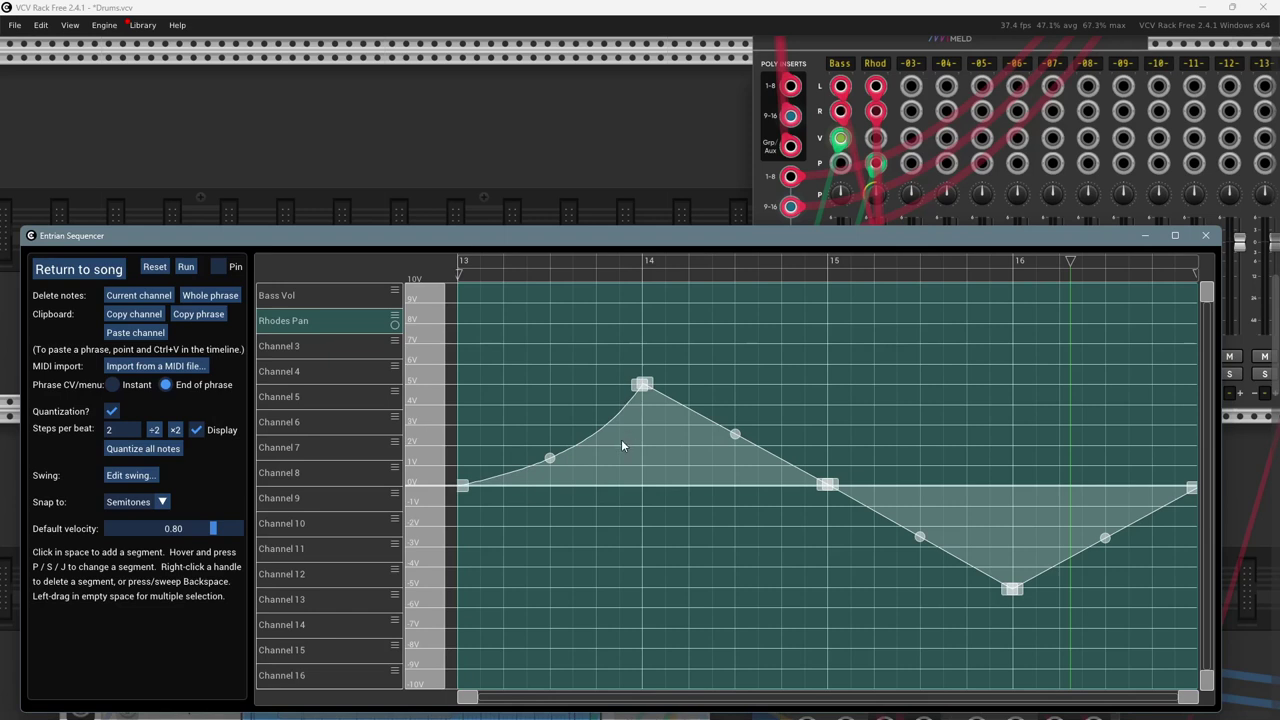
key(p)
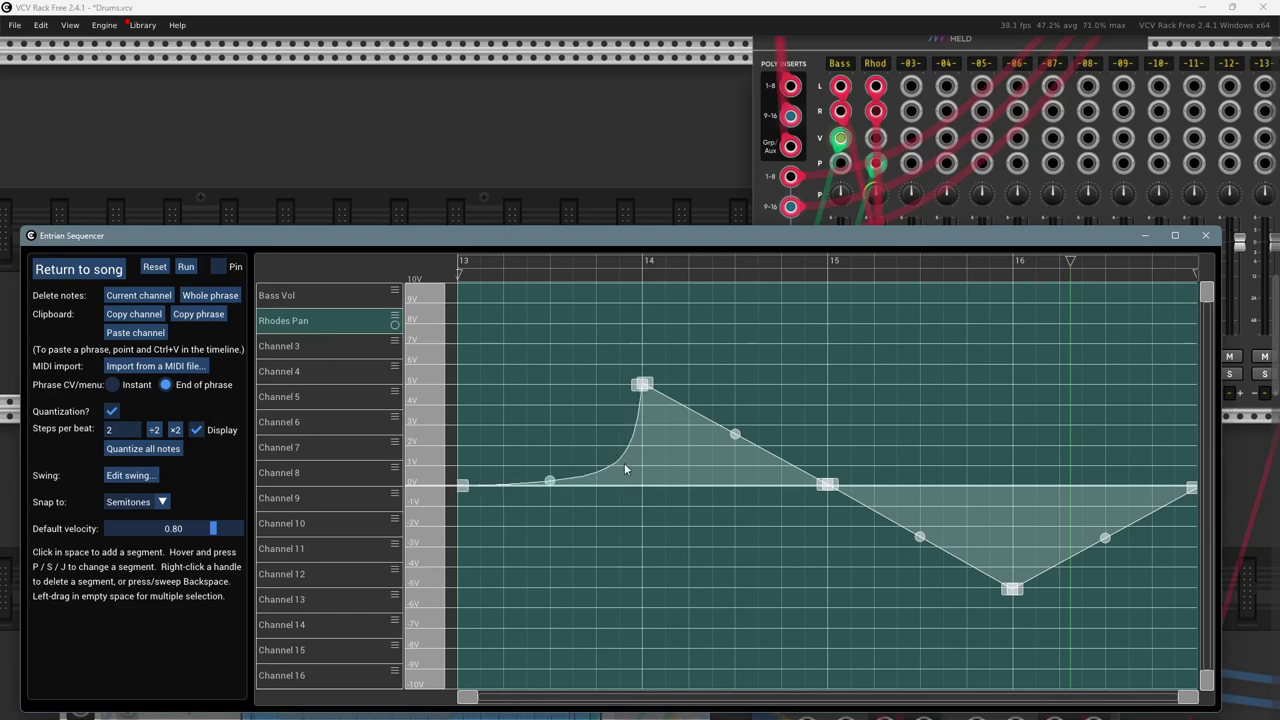
key(p)
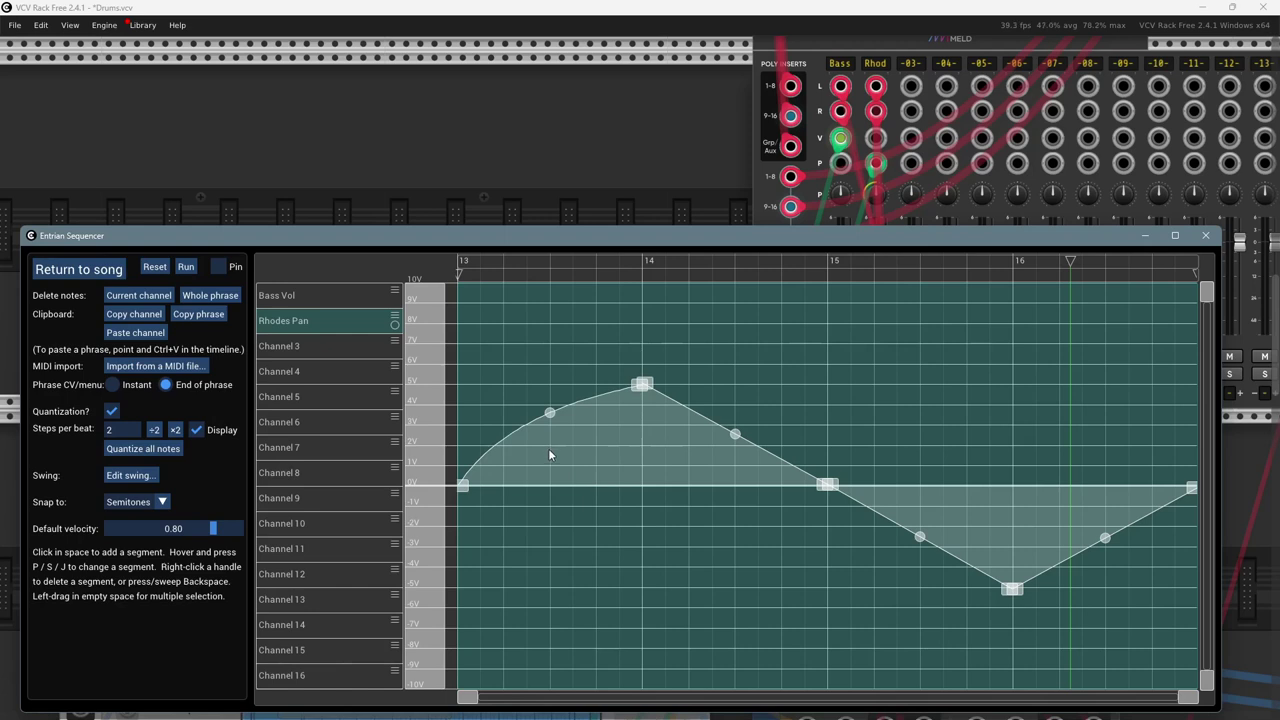
key(p)
key(p)
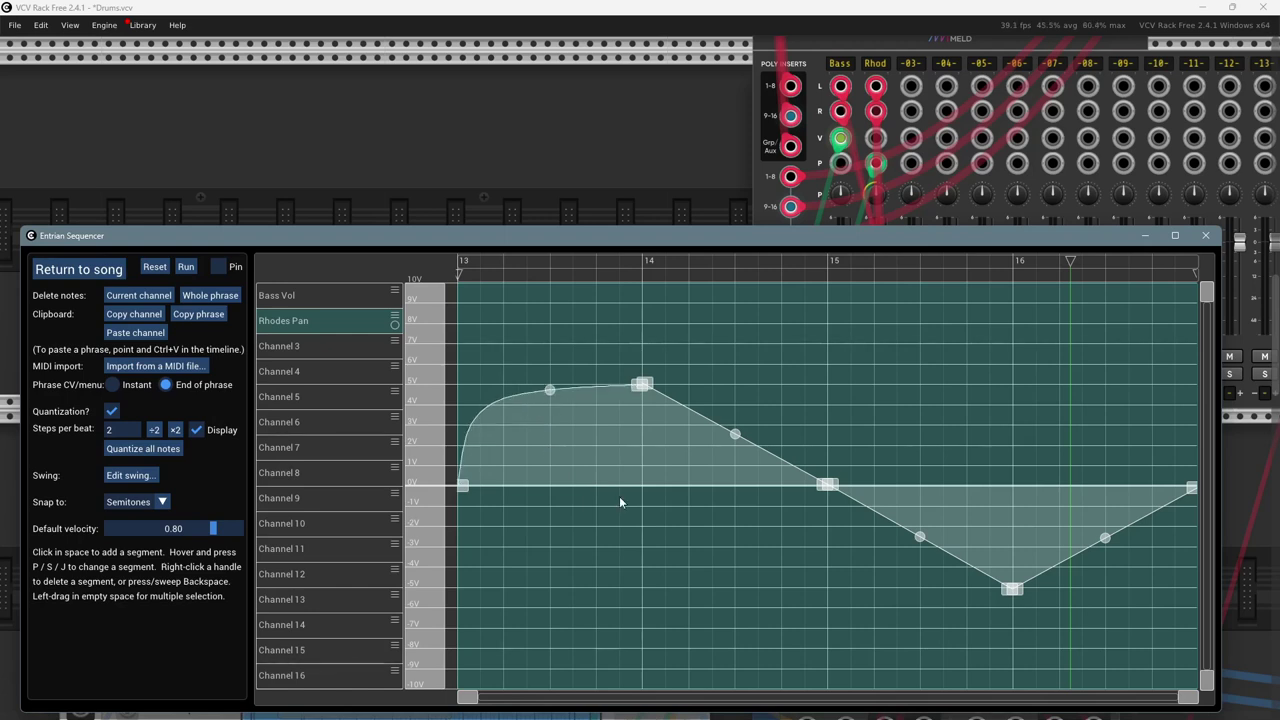
key(s)
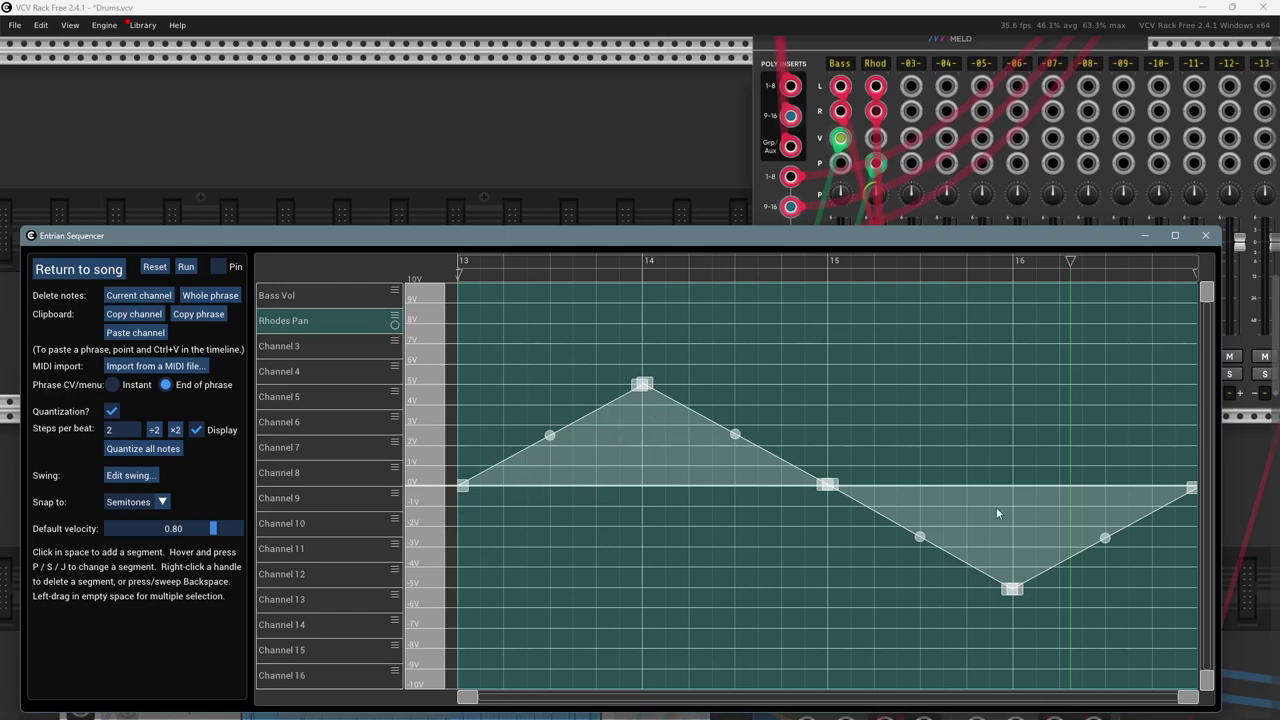
- Add a trial segment at about 2.6 V to the Bass Vol channel in the middle of bar 13, and delete it
click(290, 296)
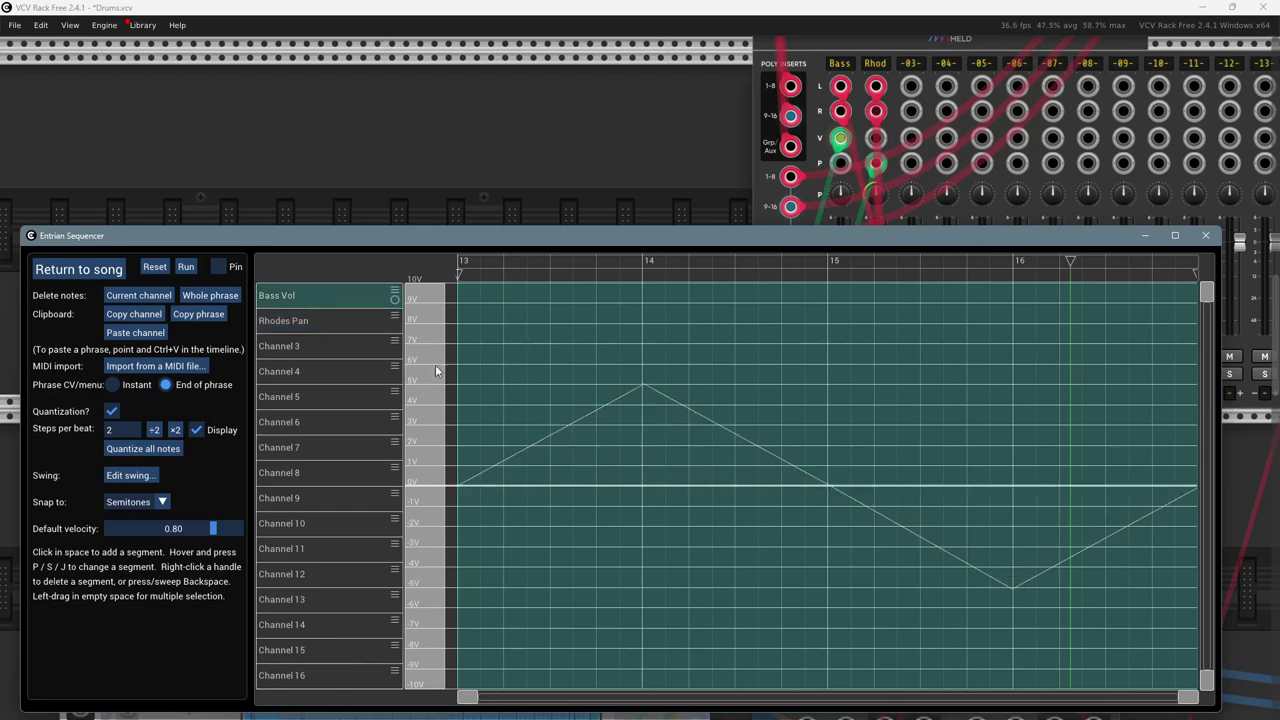
click(562, 438)
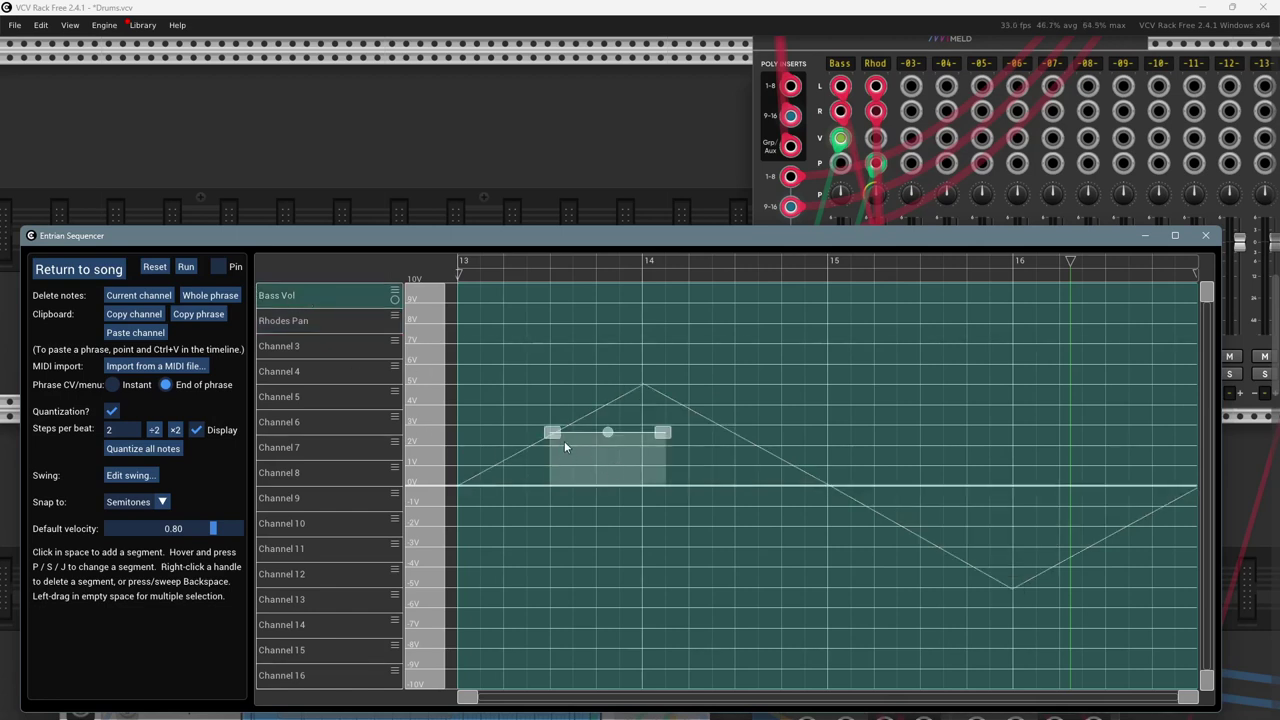
right_click(558, 432)
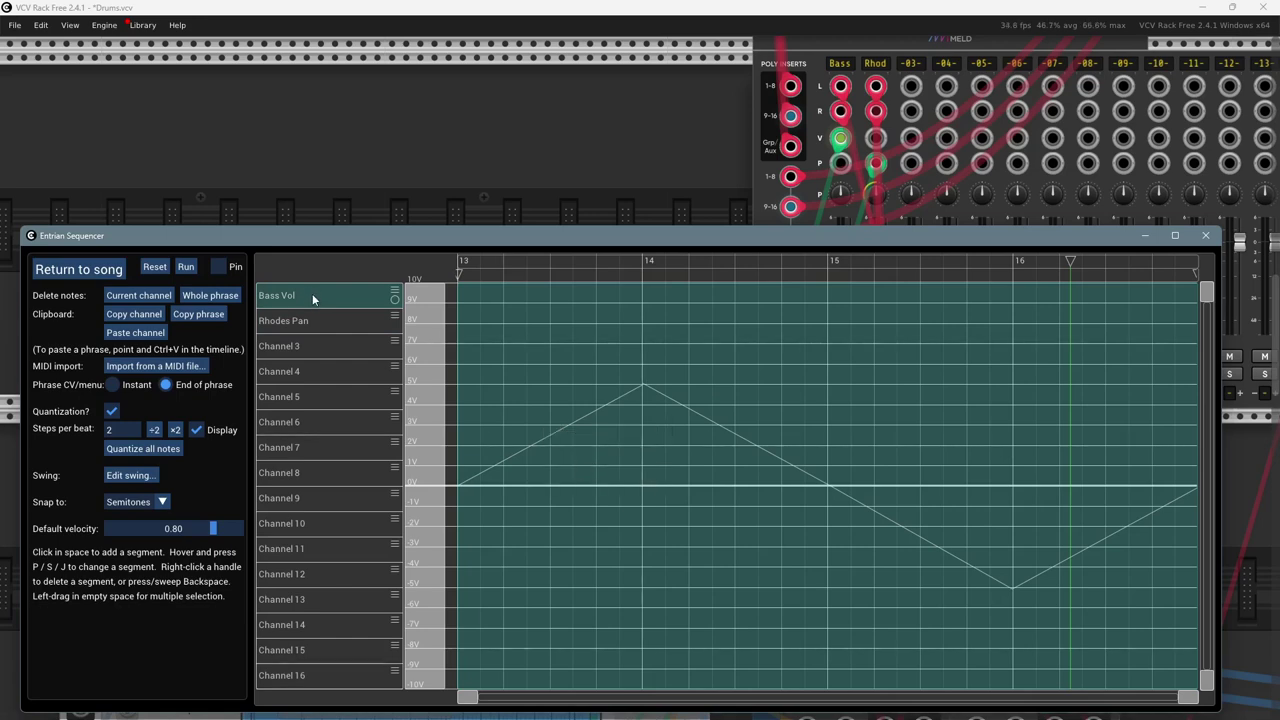
- Leave the CV phrase and return to the song timeline
click(79, 269)
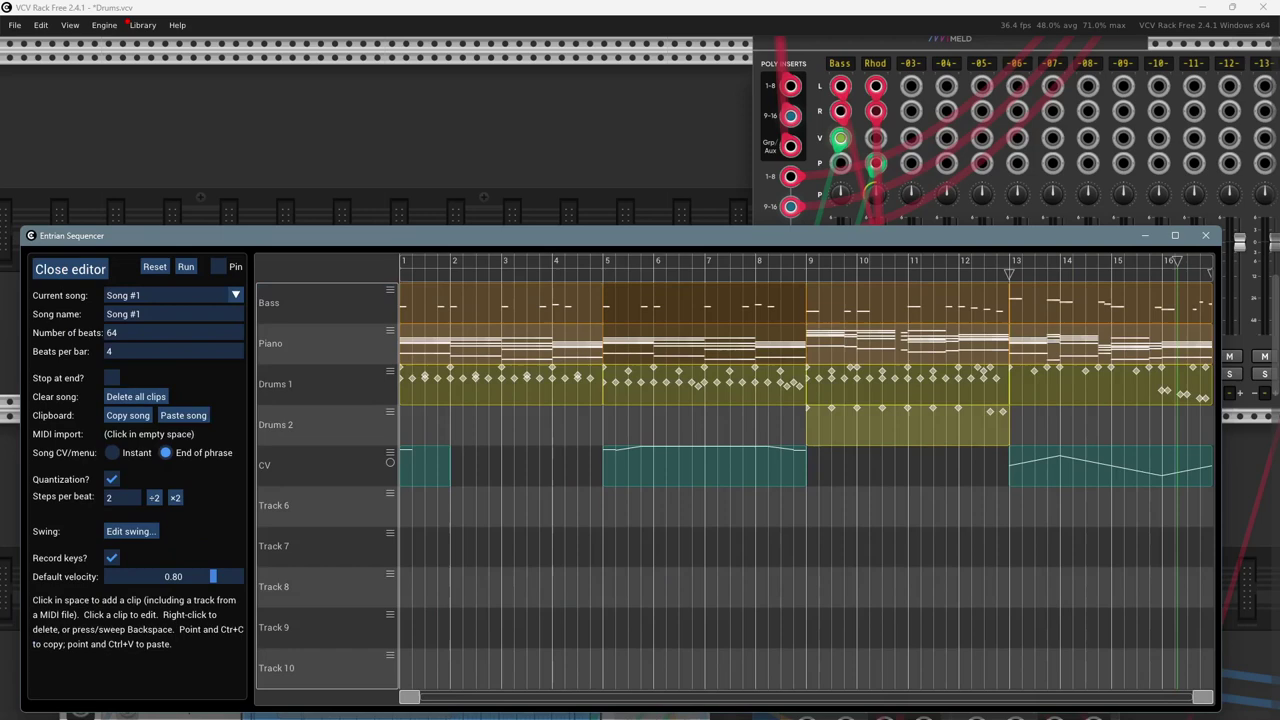
- Change the rising and falling Bass Vol ramps in the bars 5 to 8 CV clip to power curves
click(680, 461)
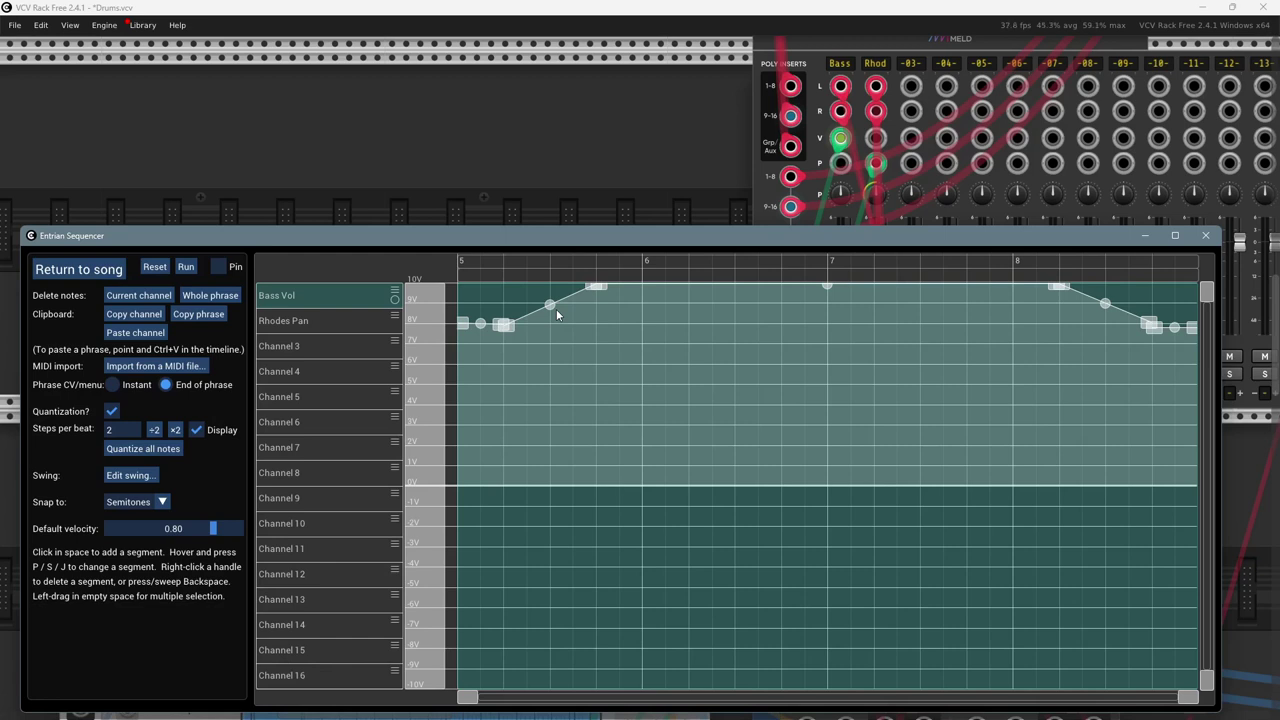
key(p)
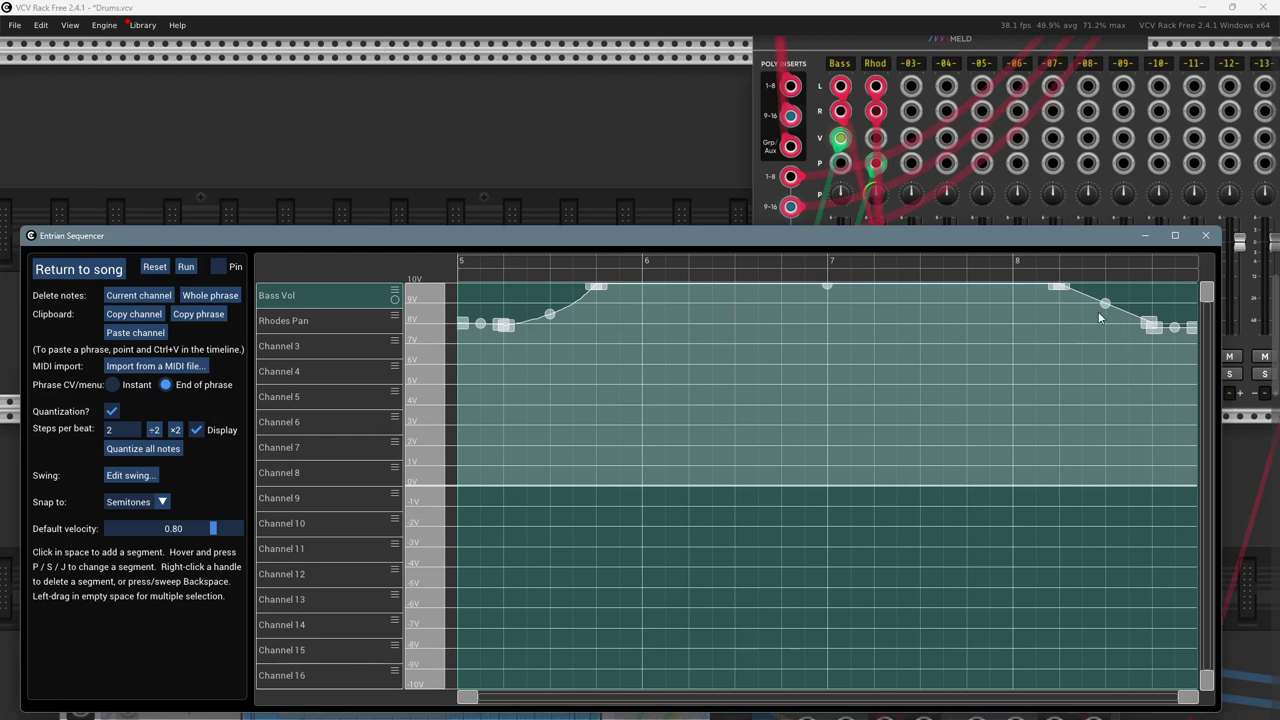
key(p)
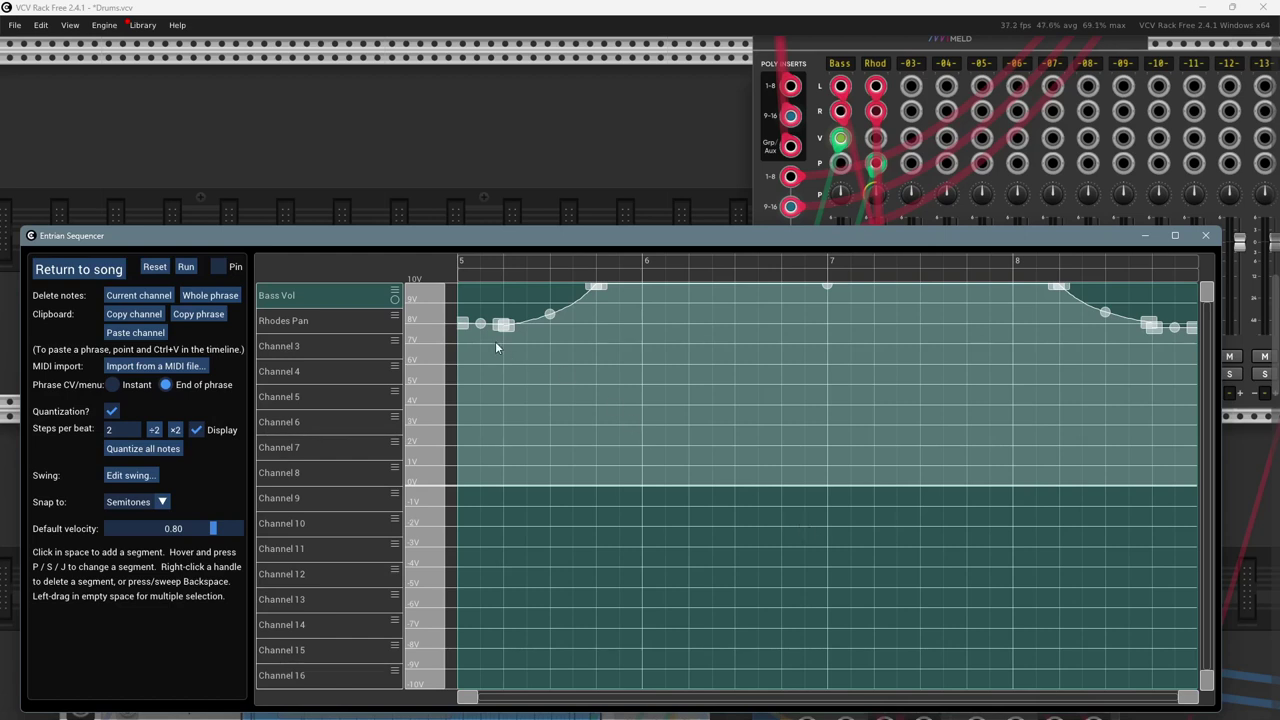
- Lower the flat Bass Vol segments at both ends of the bars 5 to 8 phrase to about 7 V, and return to the song
drag(480, 325, 505, 343)
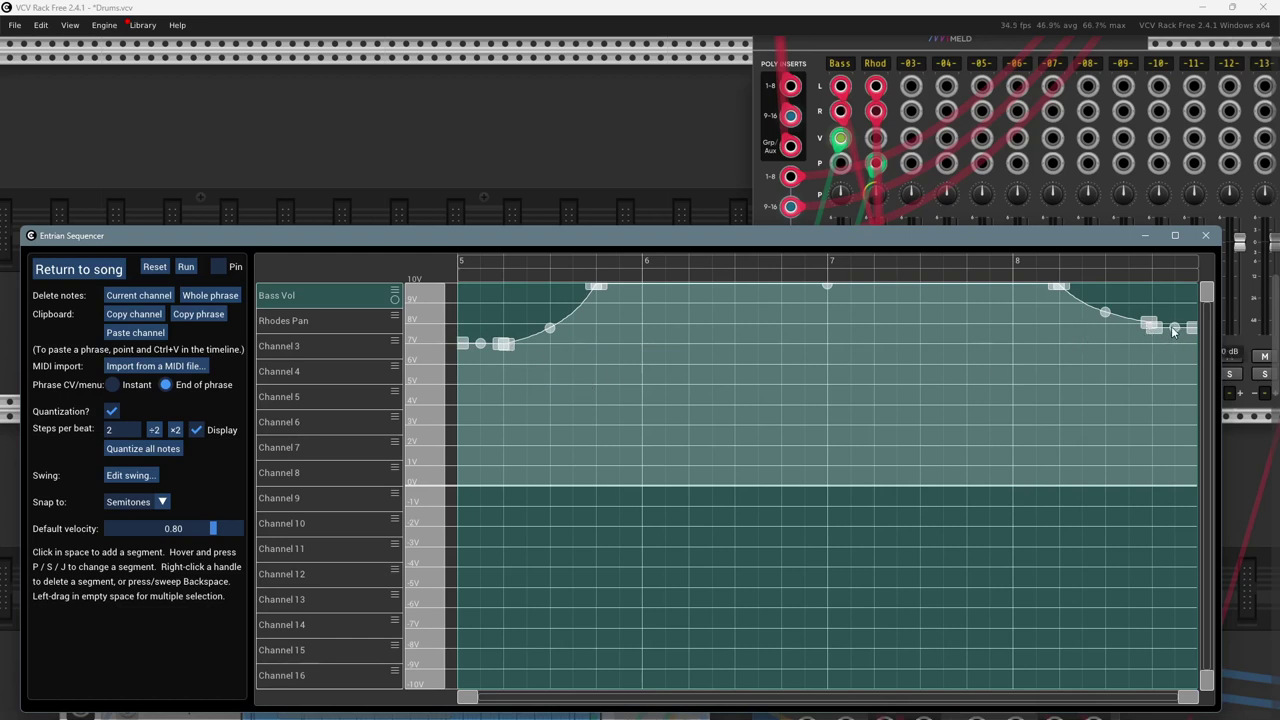
drag(1174, 330, 1149, 349)
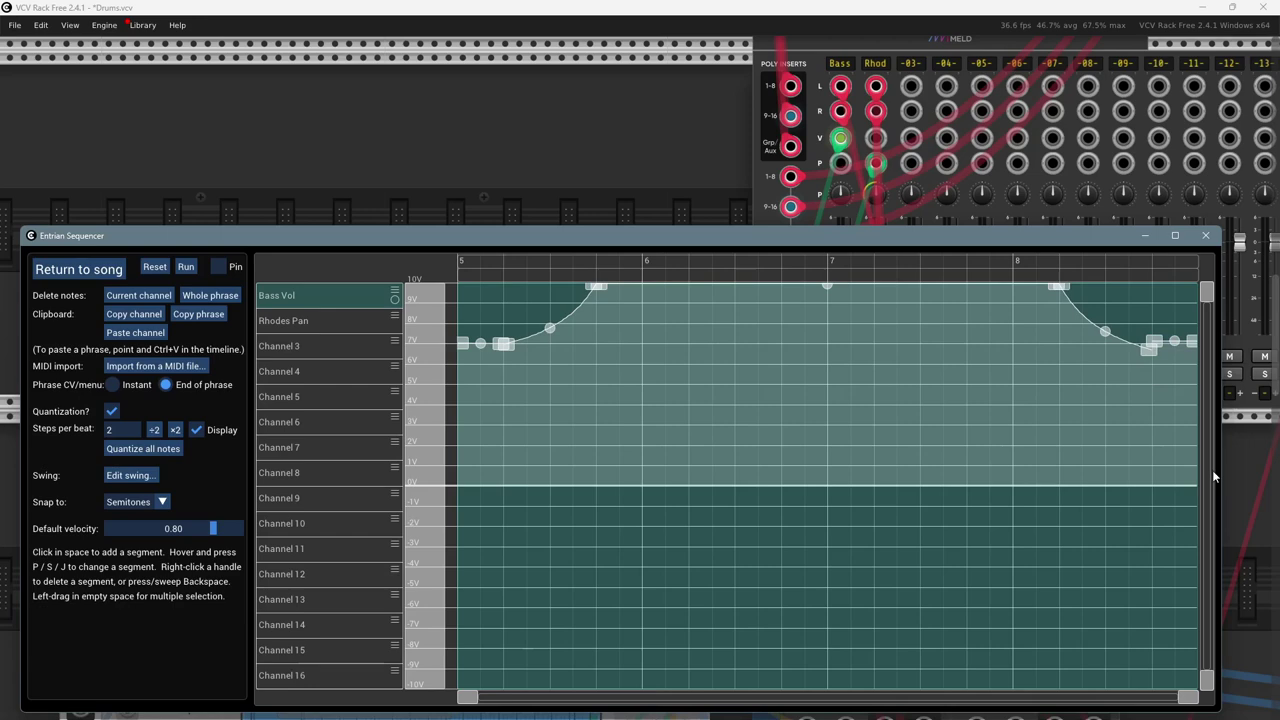
click(285, 322)
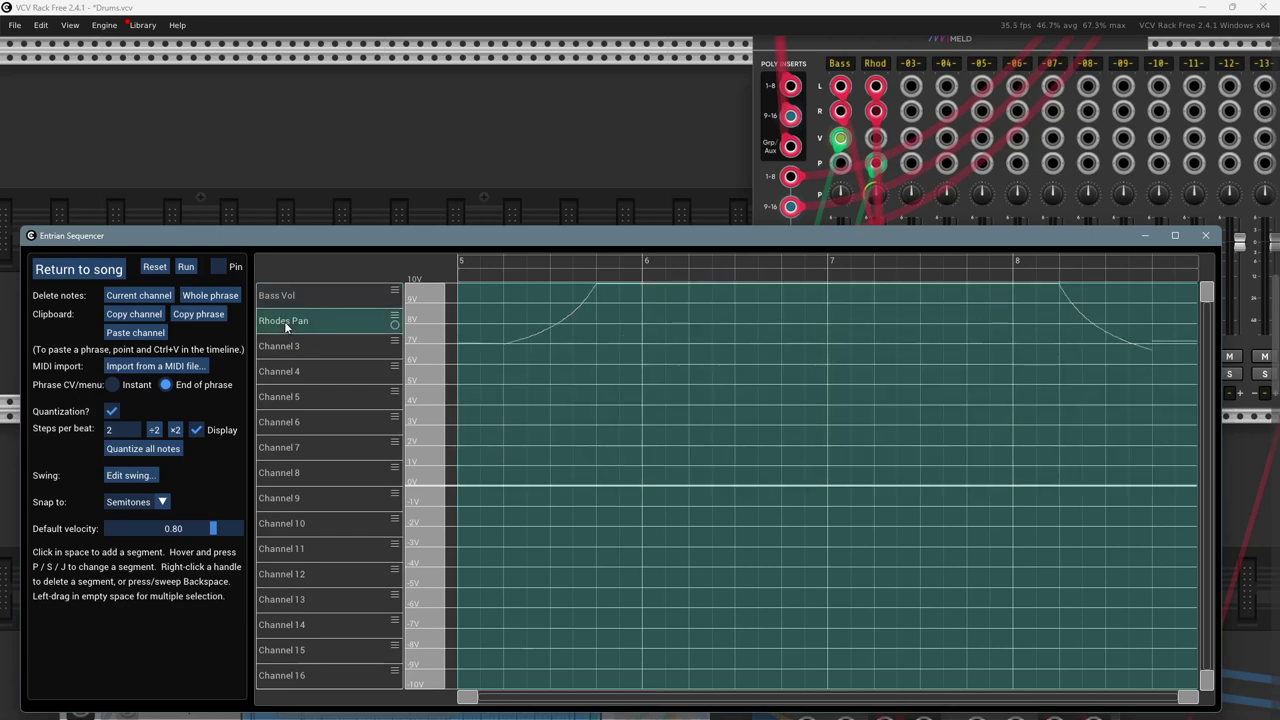
click(77, 277)
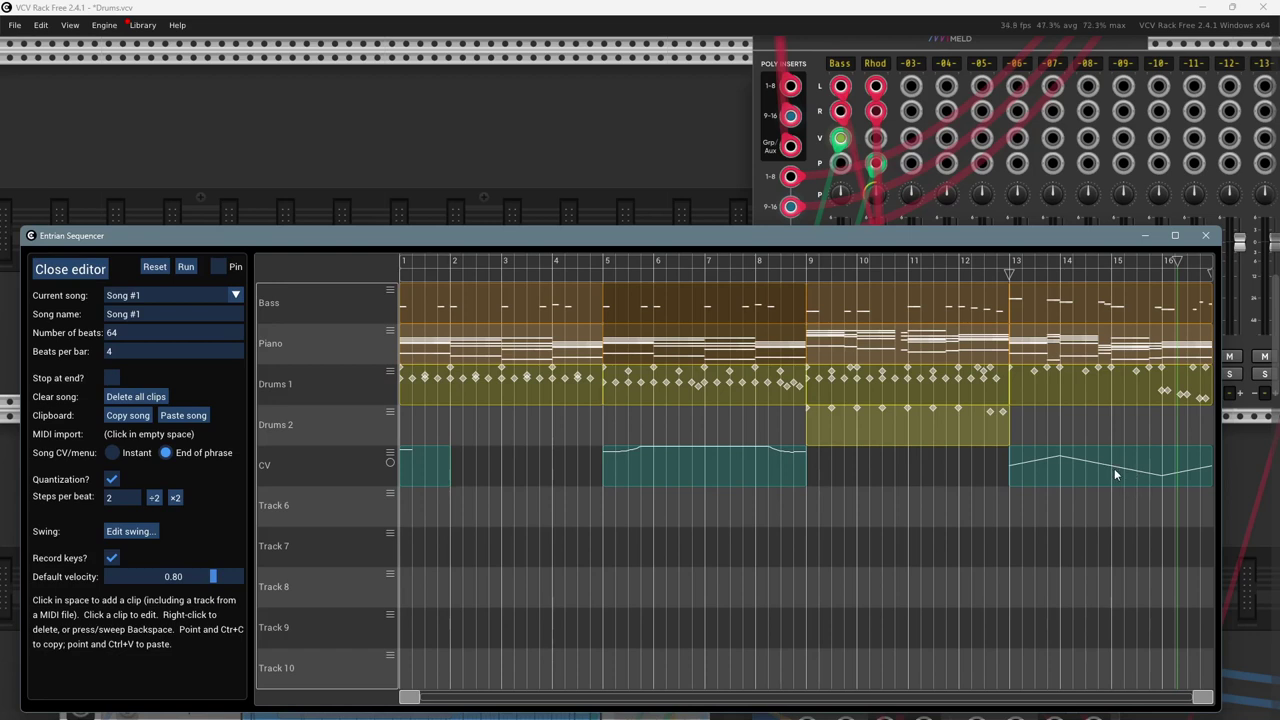
- Inspect the bar 1 CV clip, and check which clip types the Drums 2 track accepts without adding one
click(424, 463)
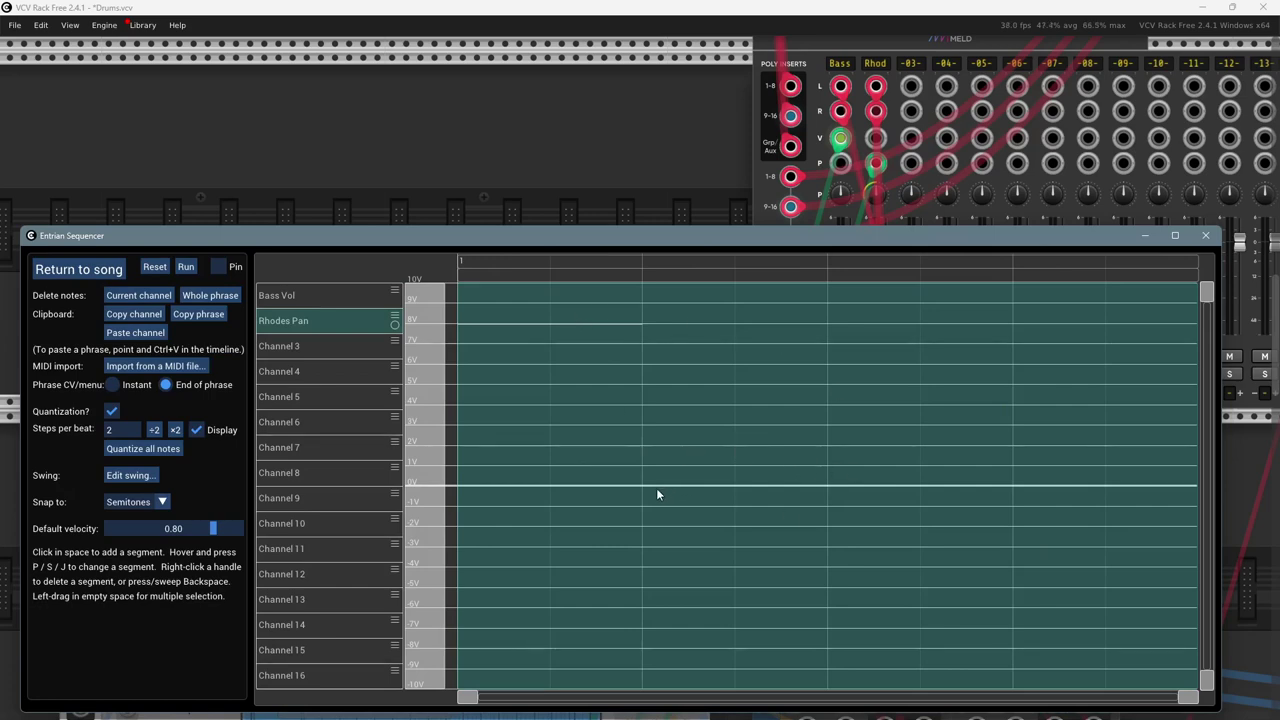
key(Escape)
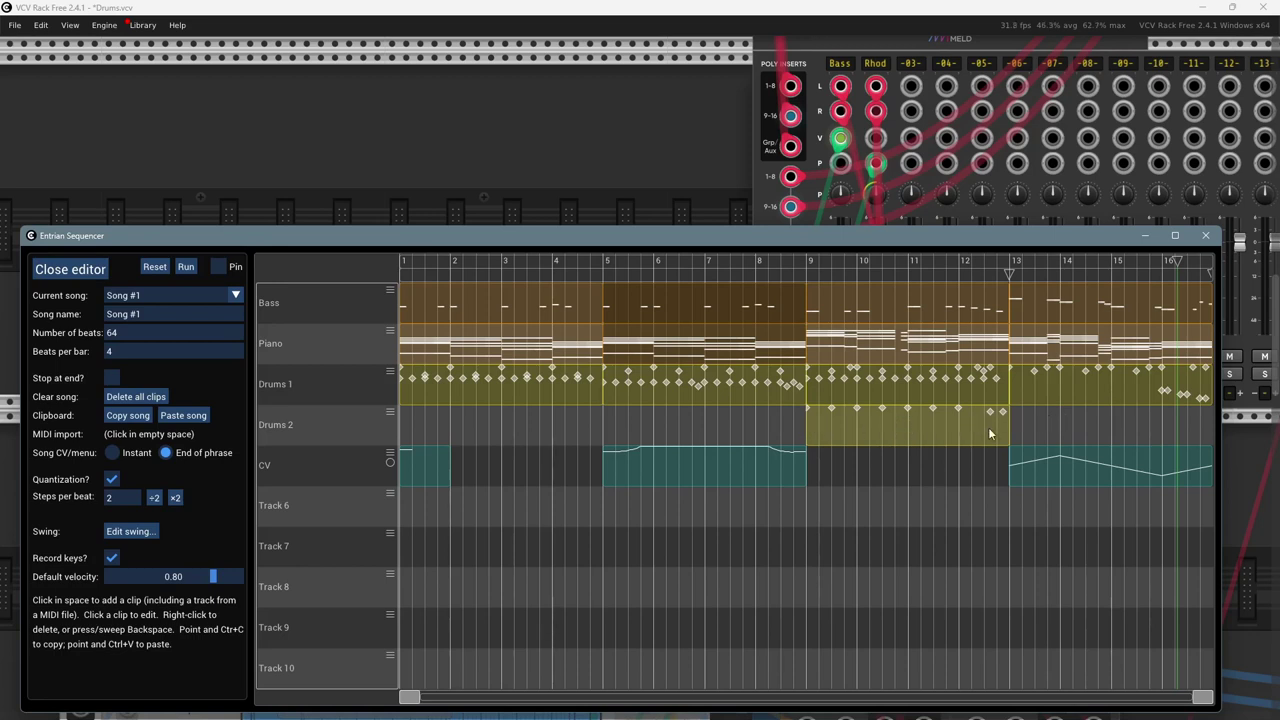
click(560, 427)
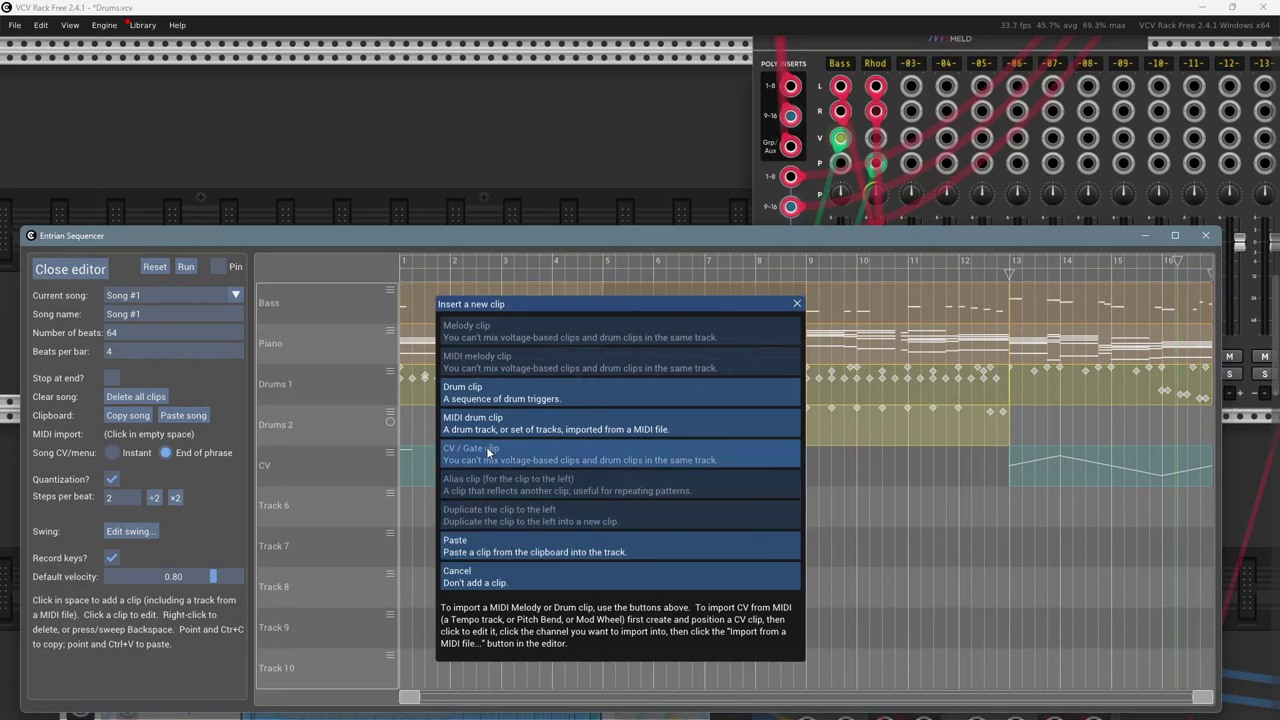
click(630, 564)
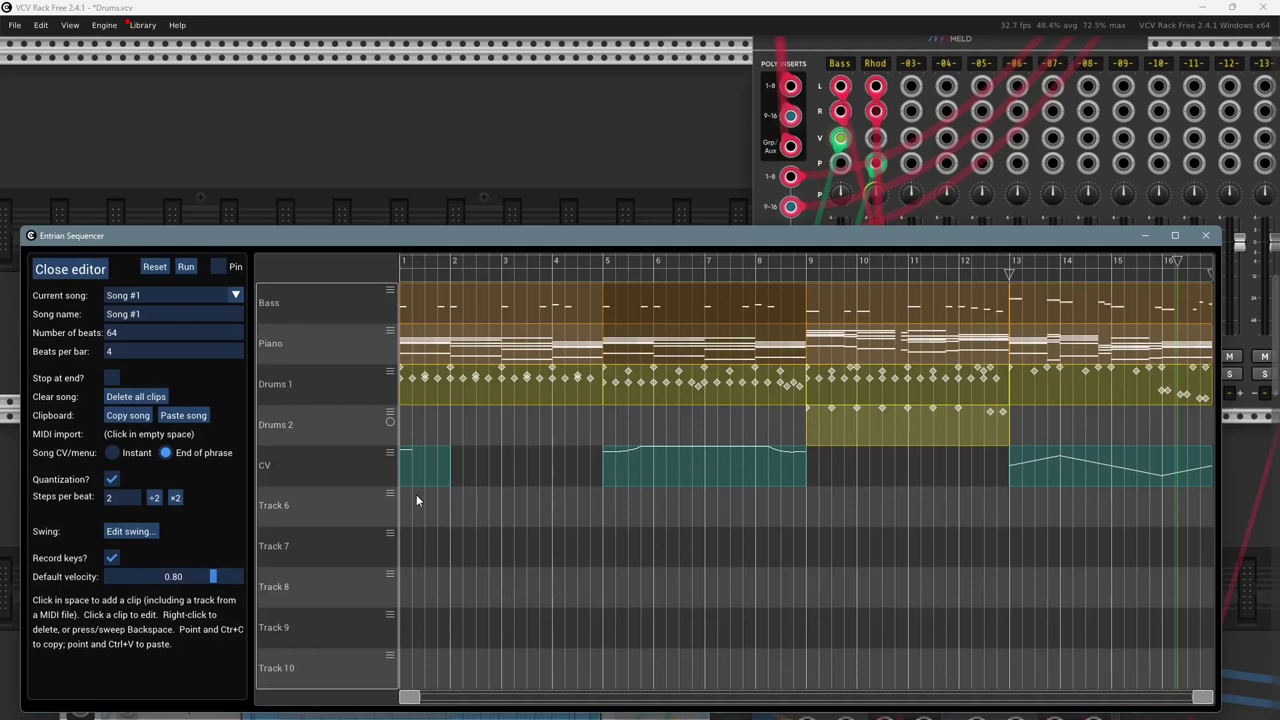
- Add a trial melody clip to the CV track at bars 3 and 4, and delete it
click(508, 464)
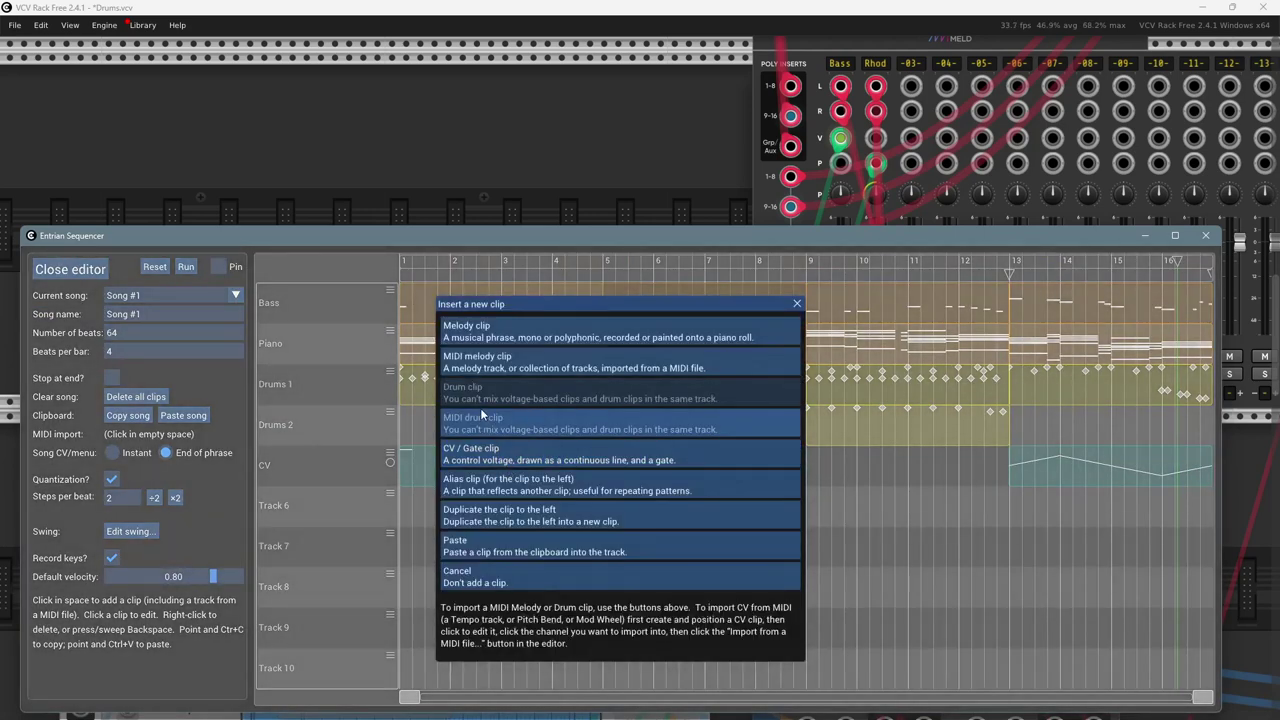
click(465, 329)
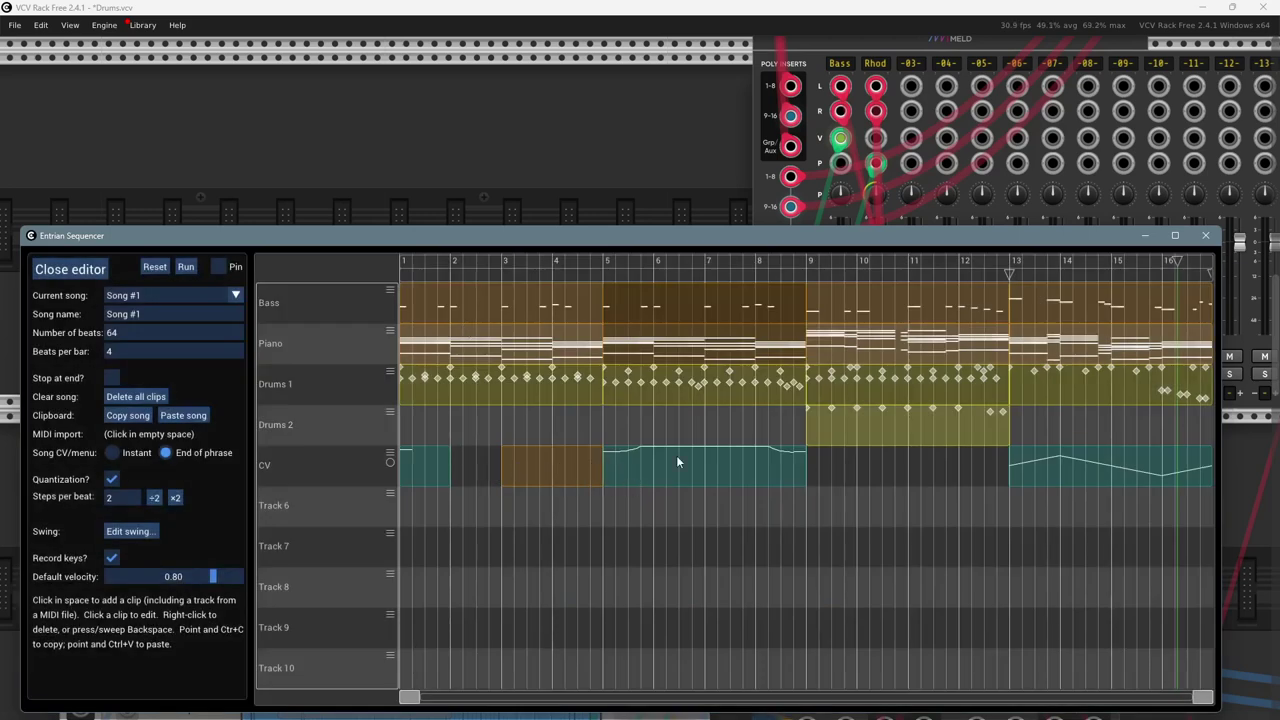
right_click(534, 472)
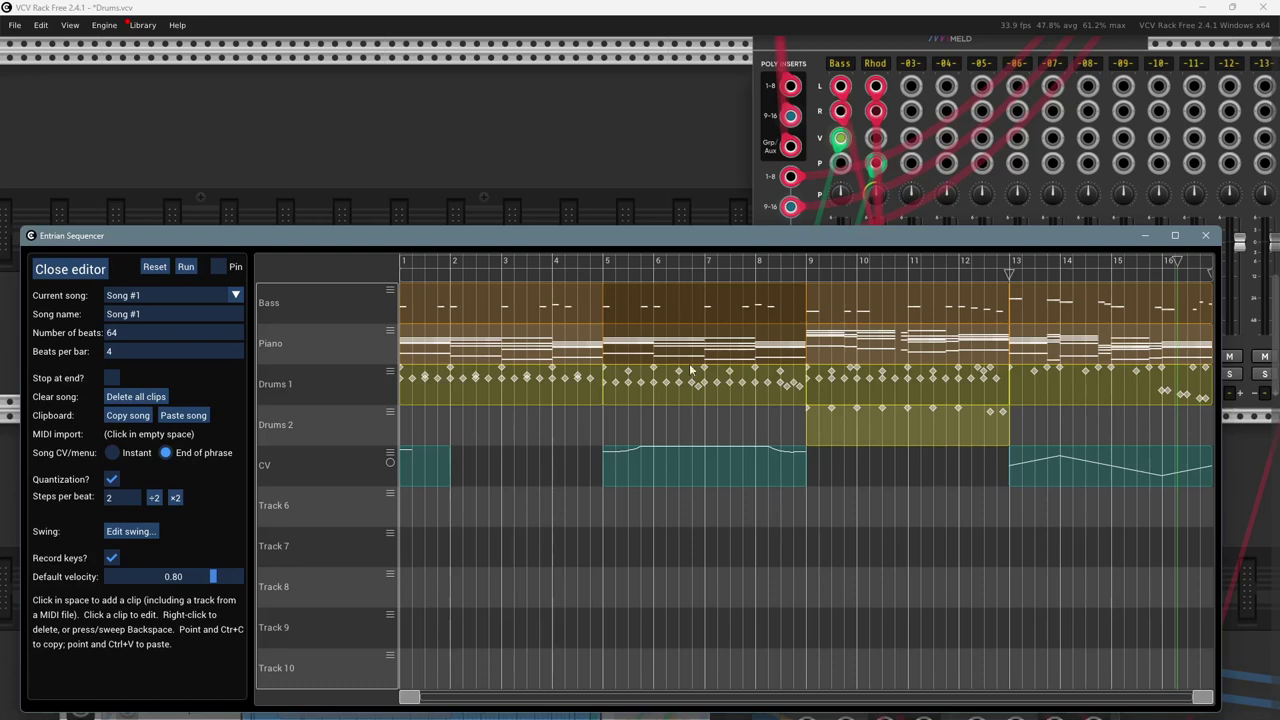
- Open the bars 5 to 8 CV clip and add a trial Channel 5 ramp around bar 6, rising from about 5 V to 6.9 V
click(681, 467)
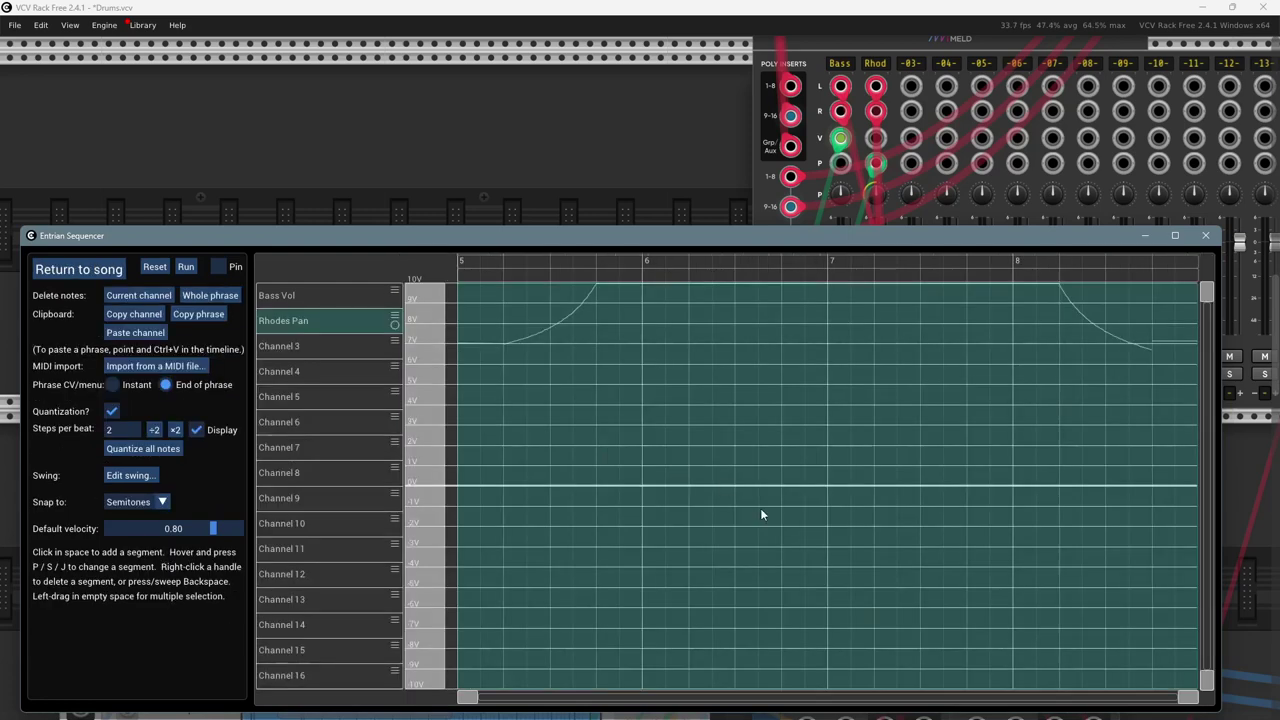
key(Escape)
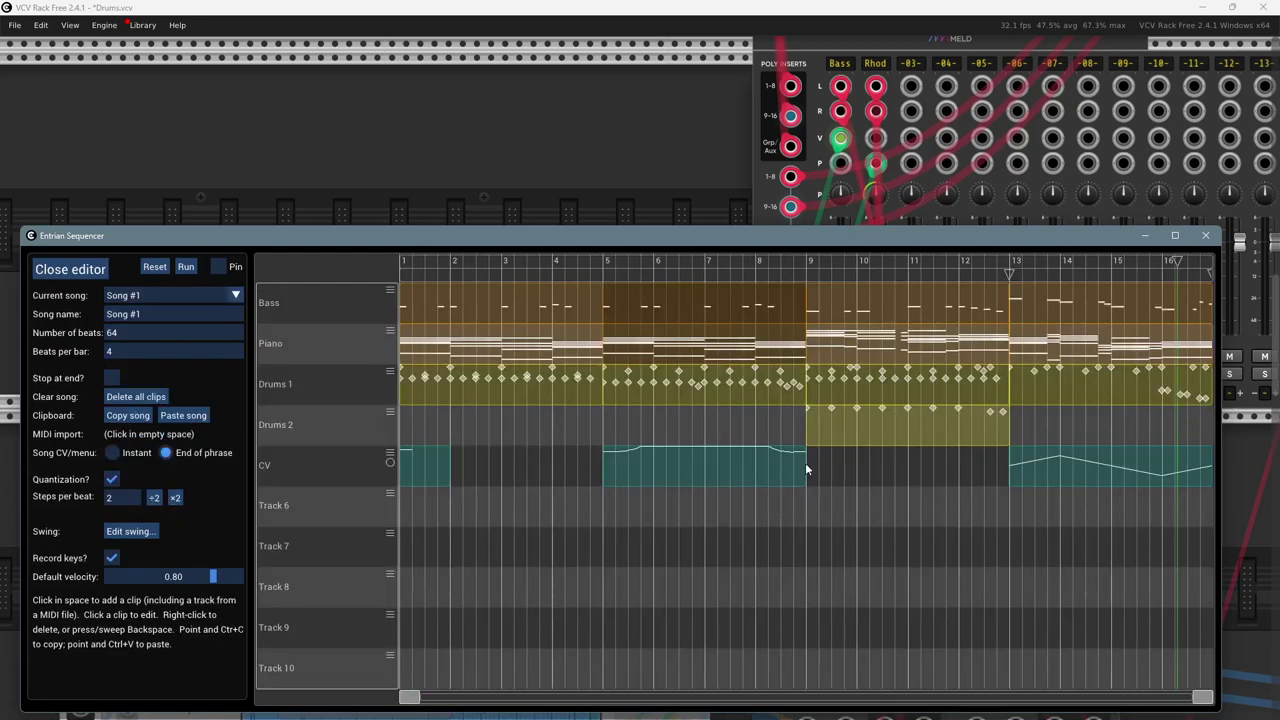
click(683, 476)
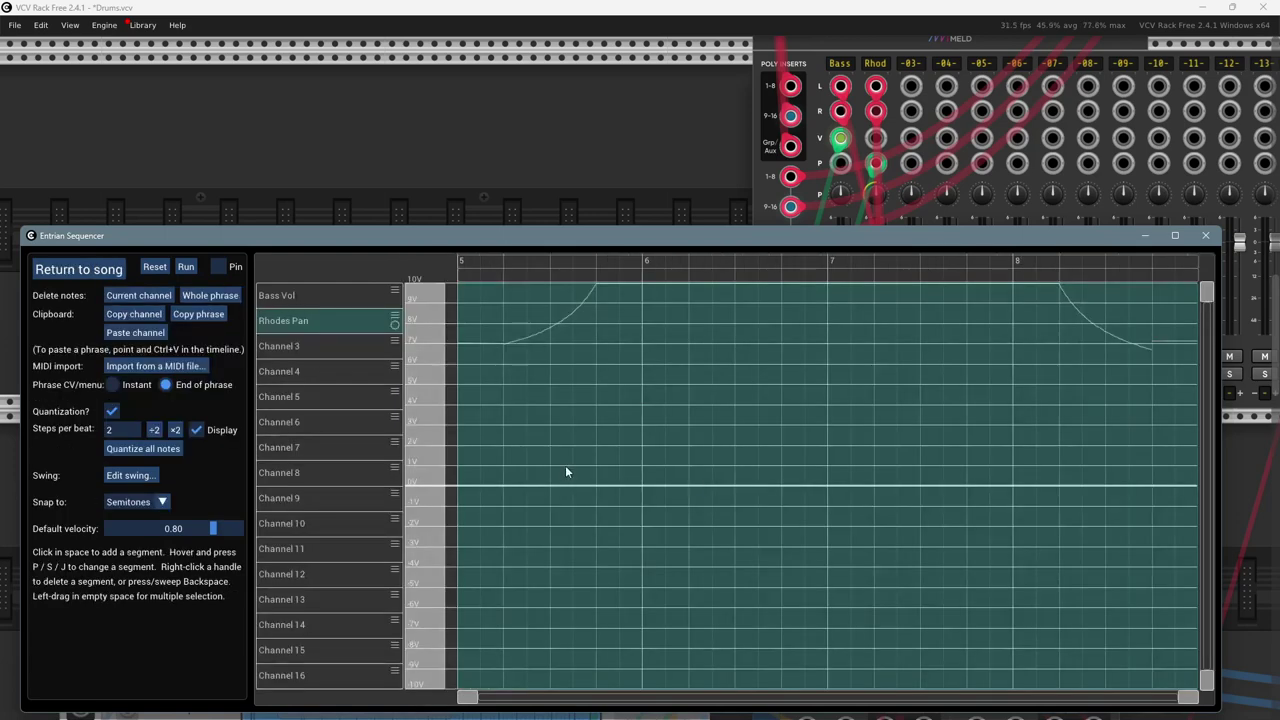
click(308, 399)
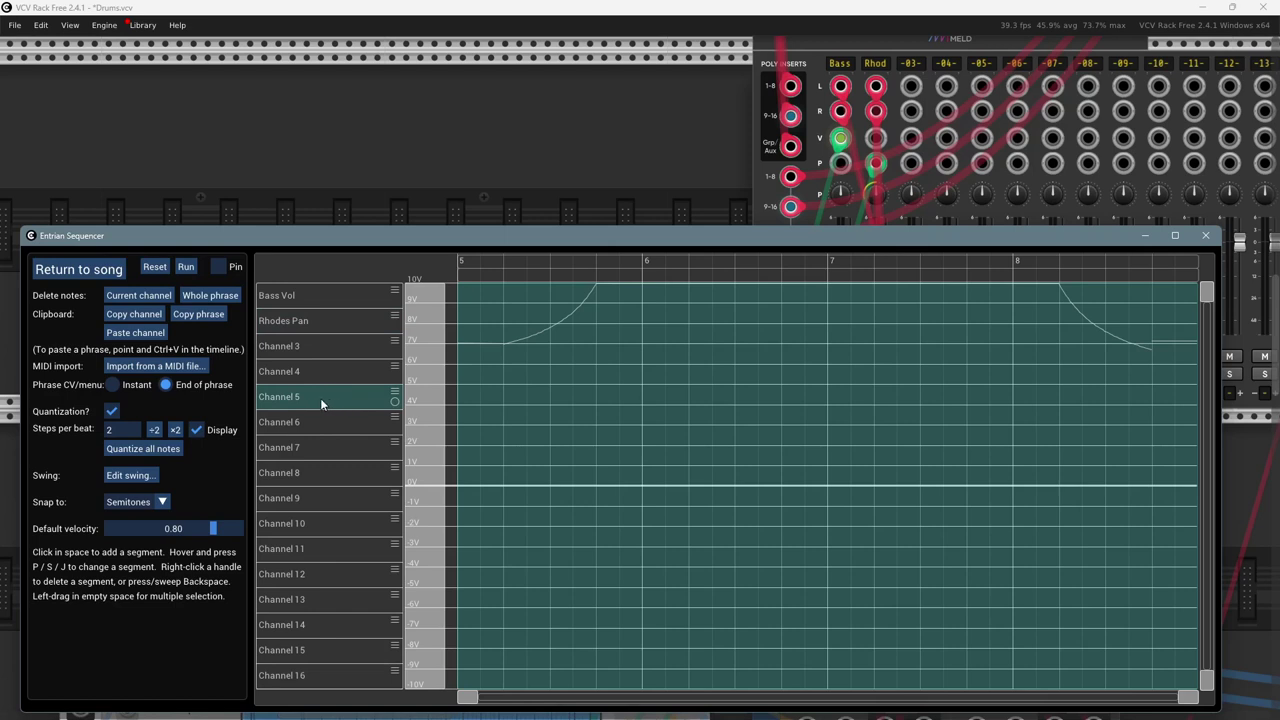
click(601, 399)
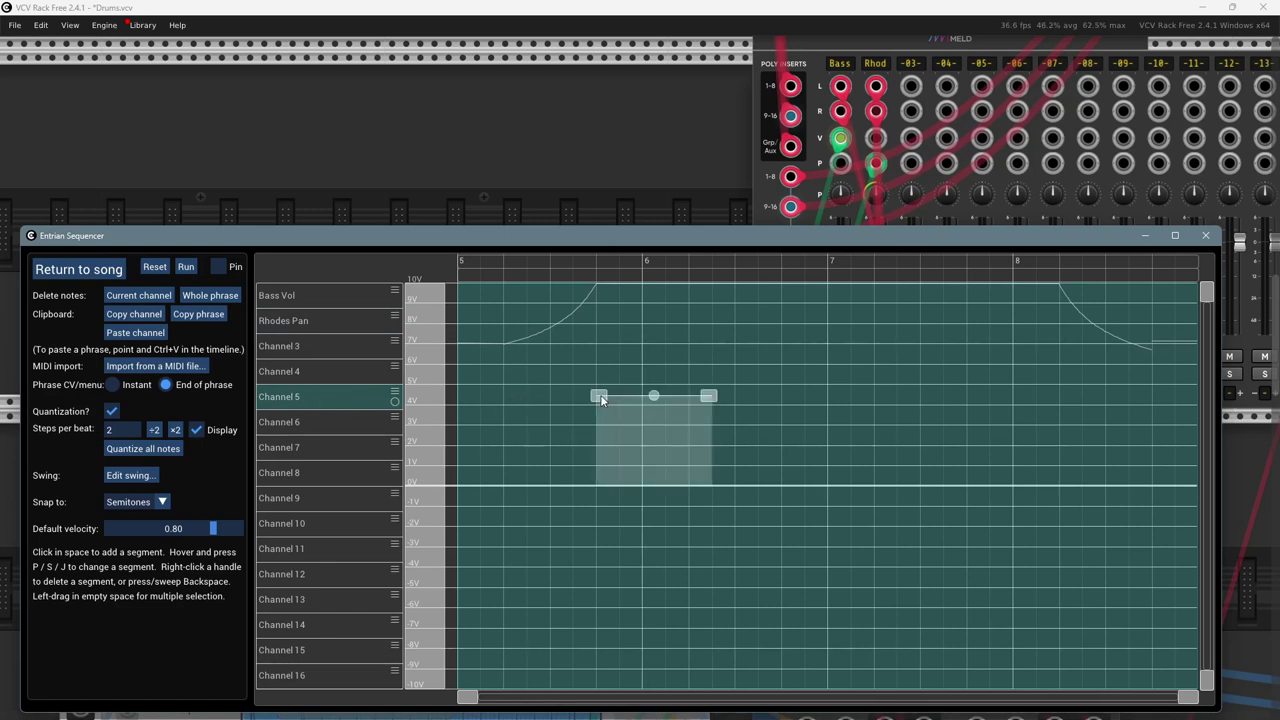
drag(654, 391, 713, 347)
- Add trial Channel 5 segments: a short one at about 8.3 V before bar 7, and a ramp from about 7.5 V to -2.4 V in bar 8
click(878, 383)
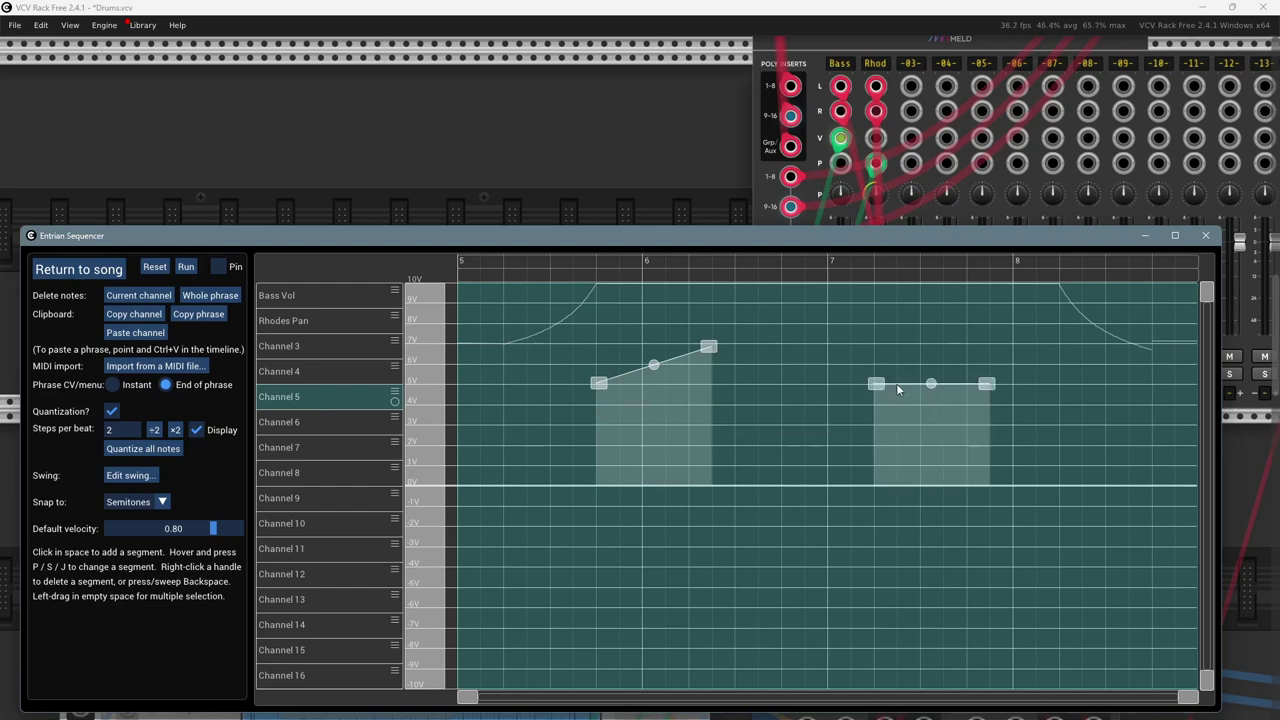
drag(876, 383, 815, 317)
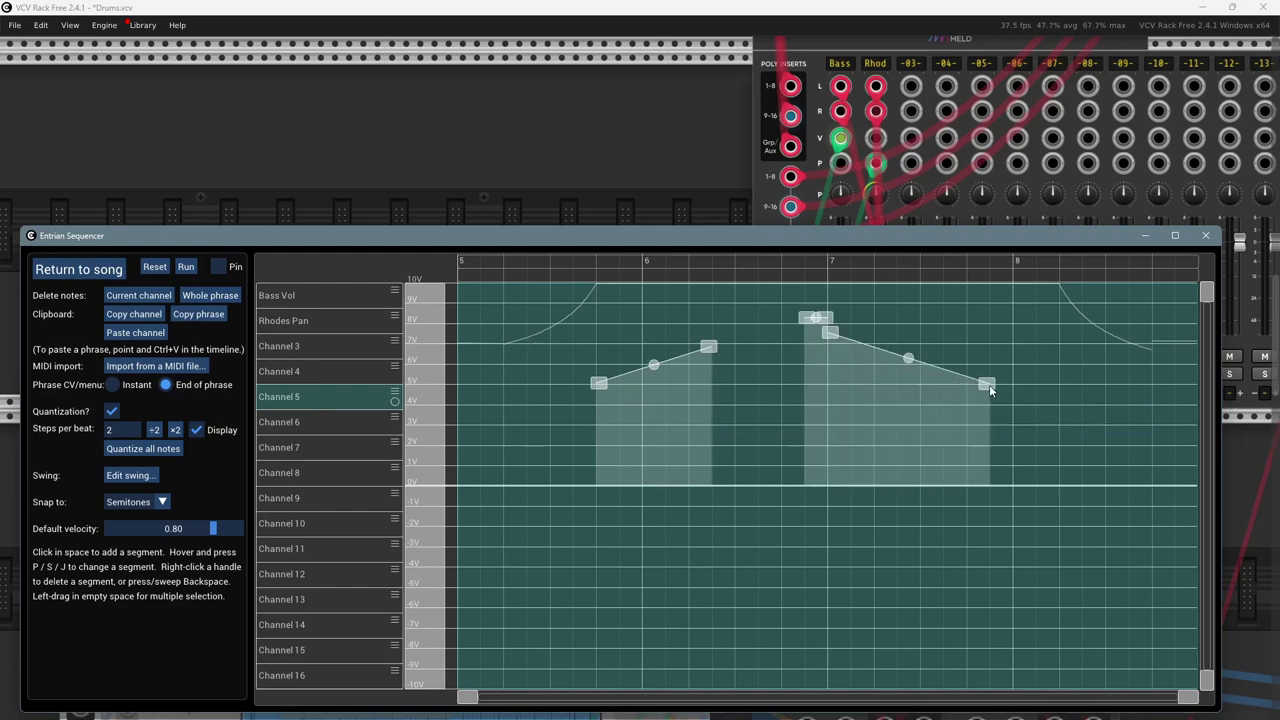
drag(989, 384, 1037, 532)
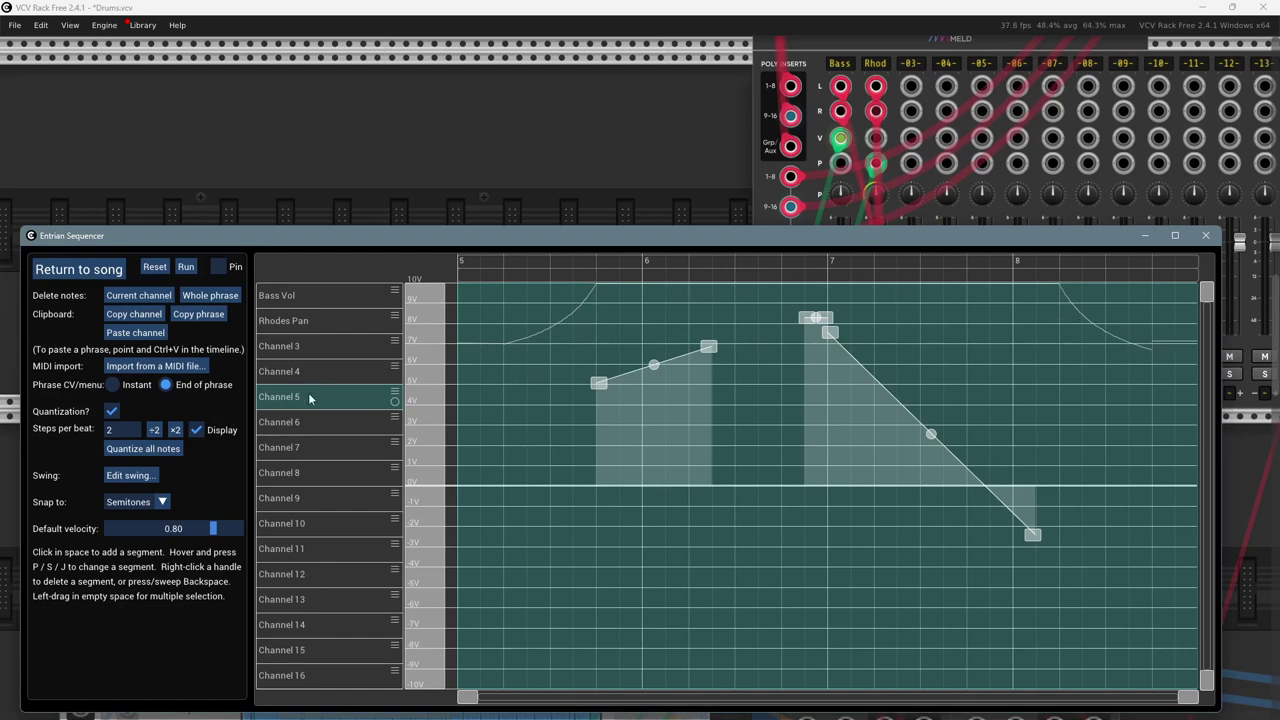
- Compare the Bass Vol and Channel 5 curves, and add a trial segment at about 6.4 V to Channel 5 in bar 5
click(296, 298)
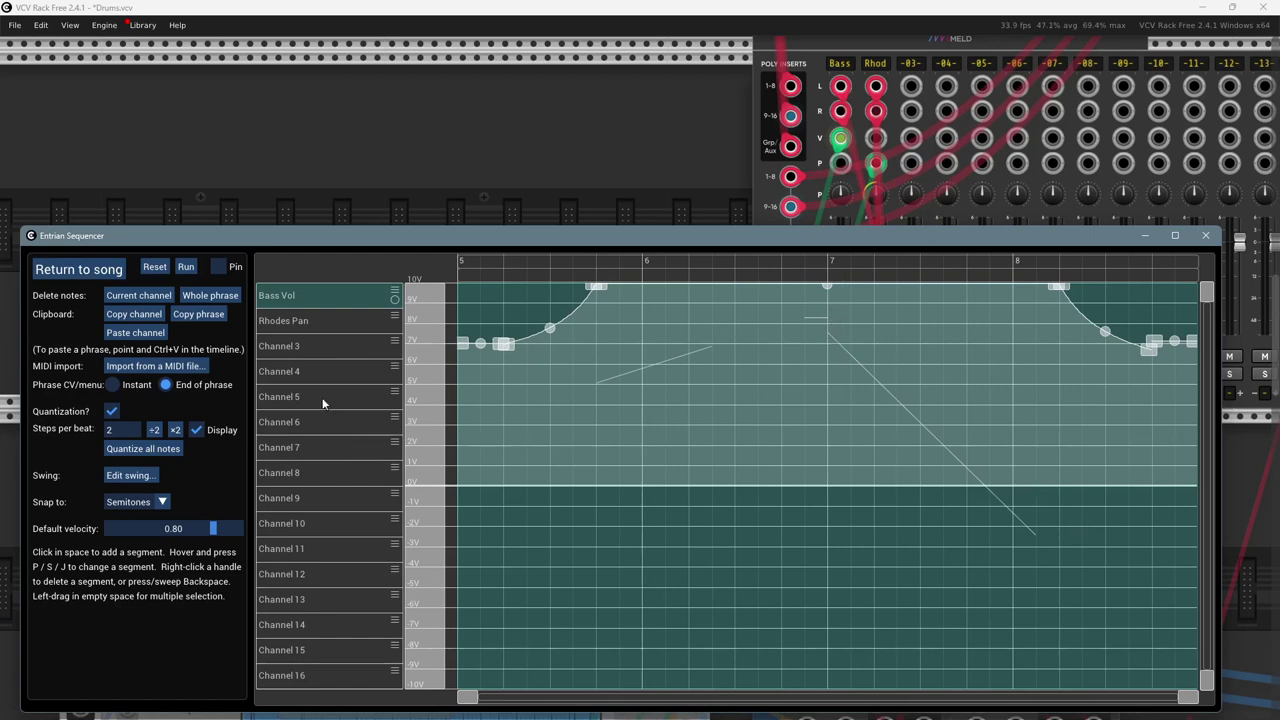
click(294, 398)
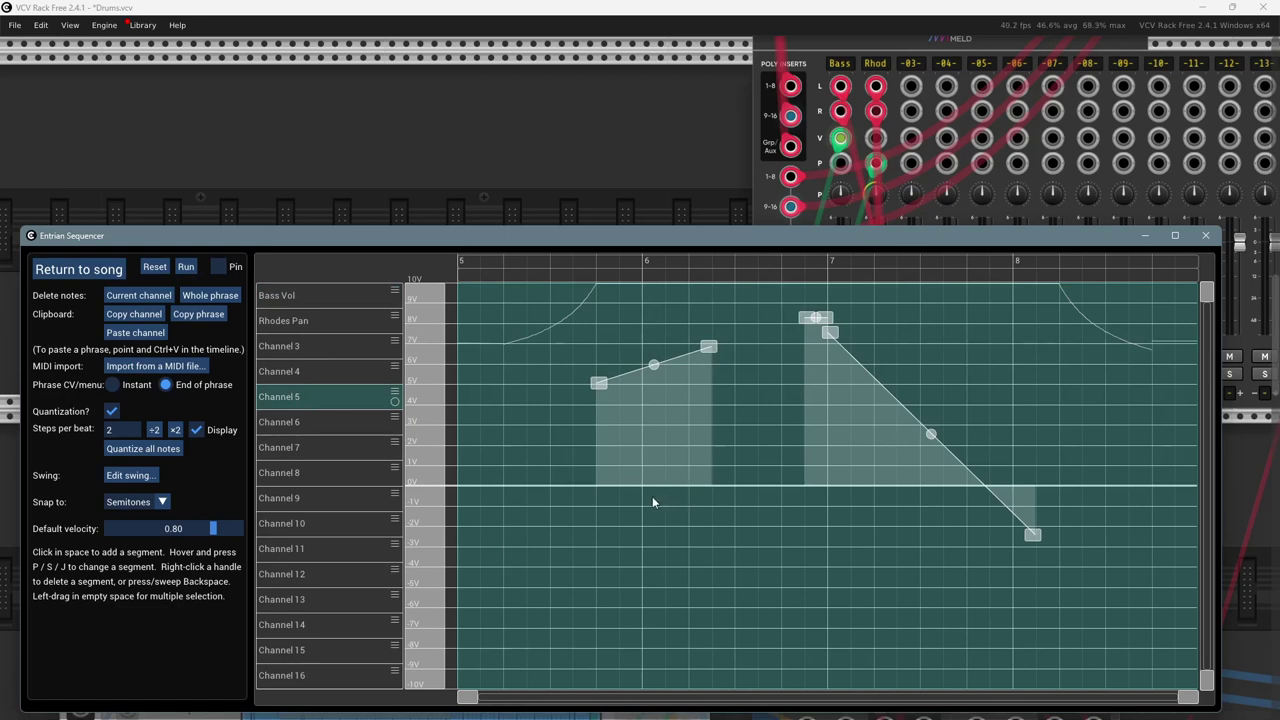
click(540, 361)
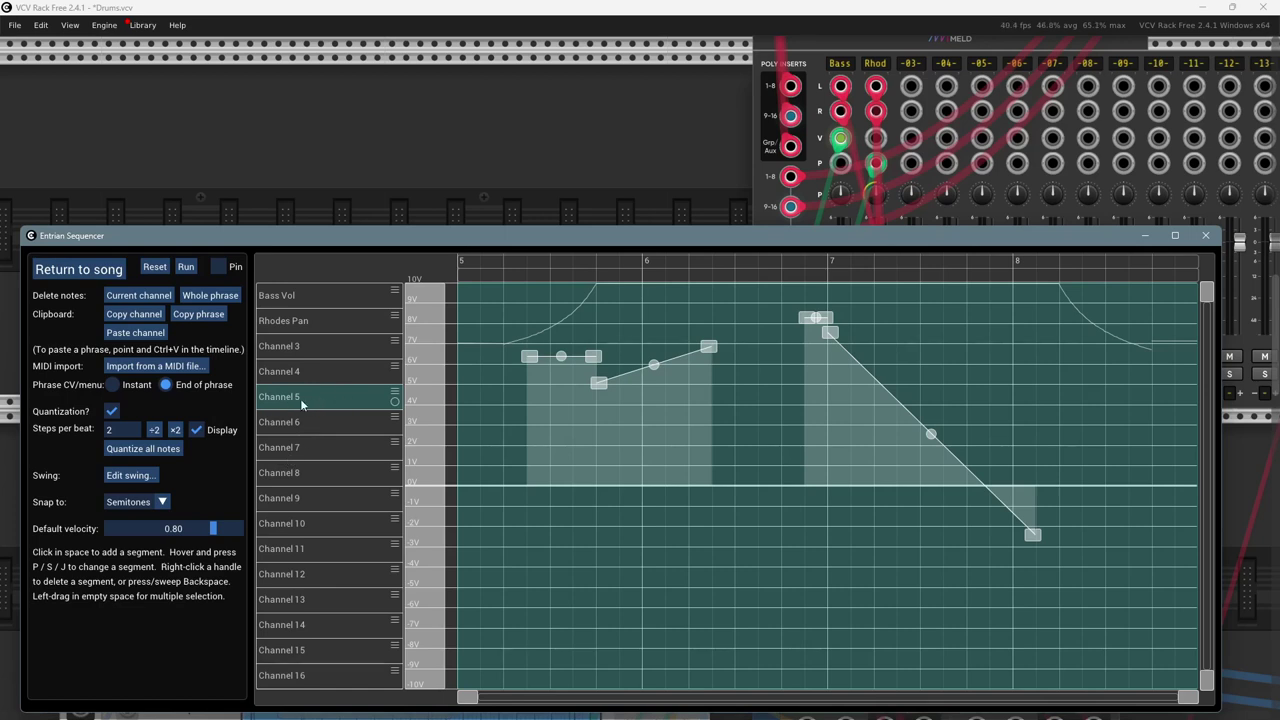
- Clear all segments from Channel 5, select the Bass Vol channel and return to the song
click(138, 295)
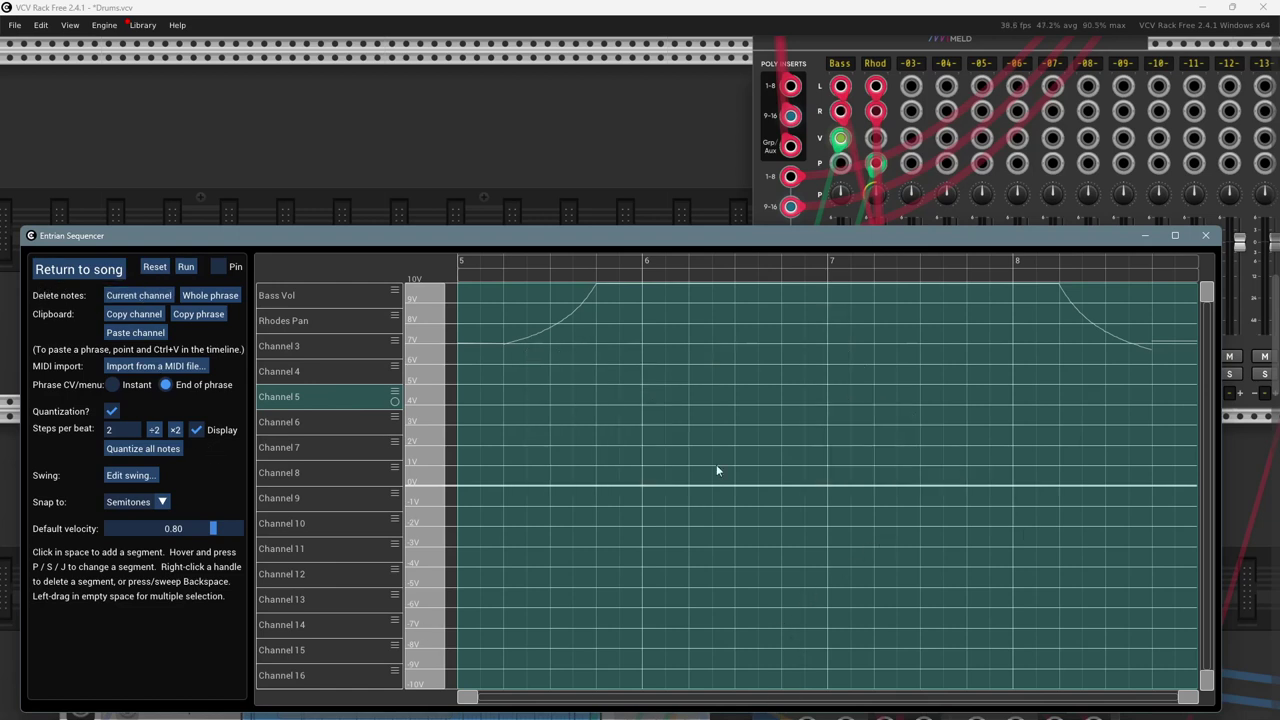
click(285, 298)
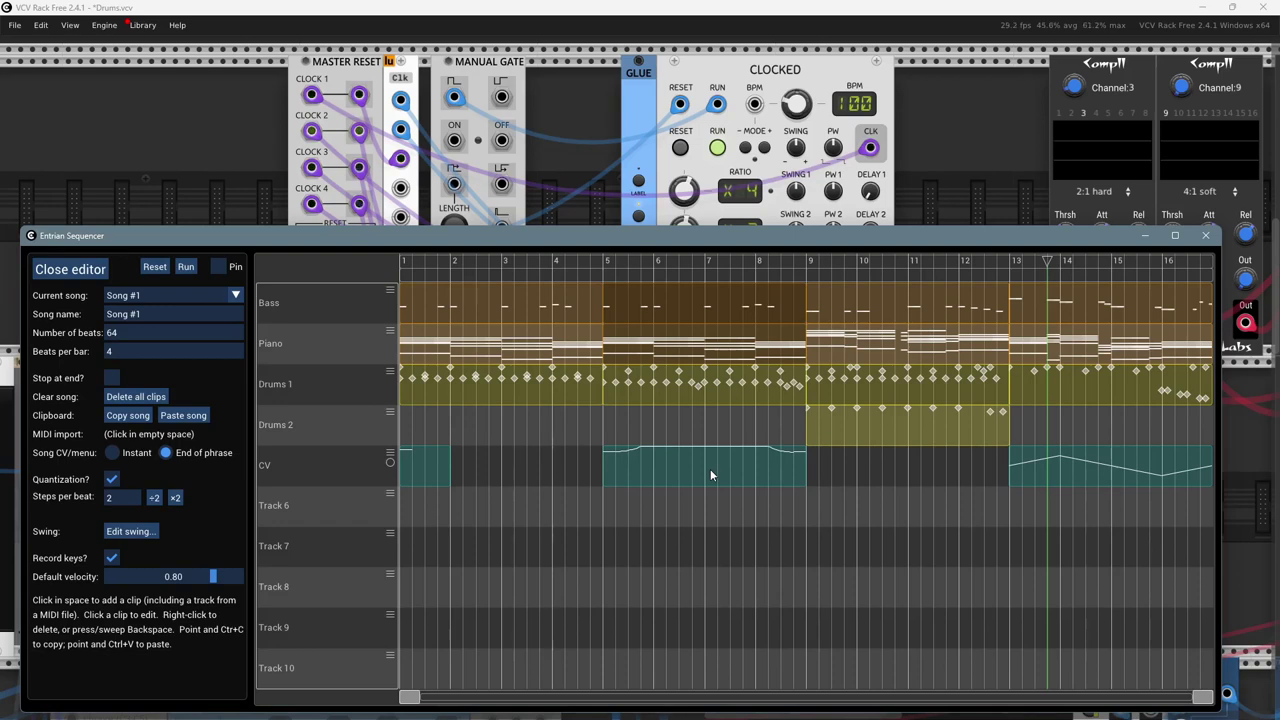
- Bring the rack to the front and examine the AuxSpander, its poly aux CV inputs and the Pulses and Merge patching
click(947, 184)
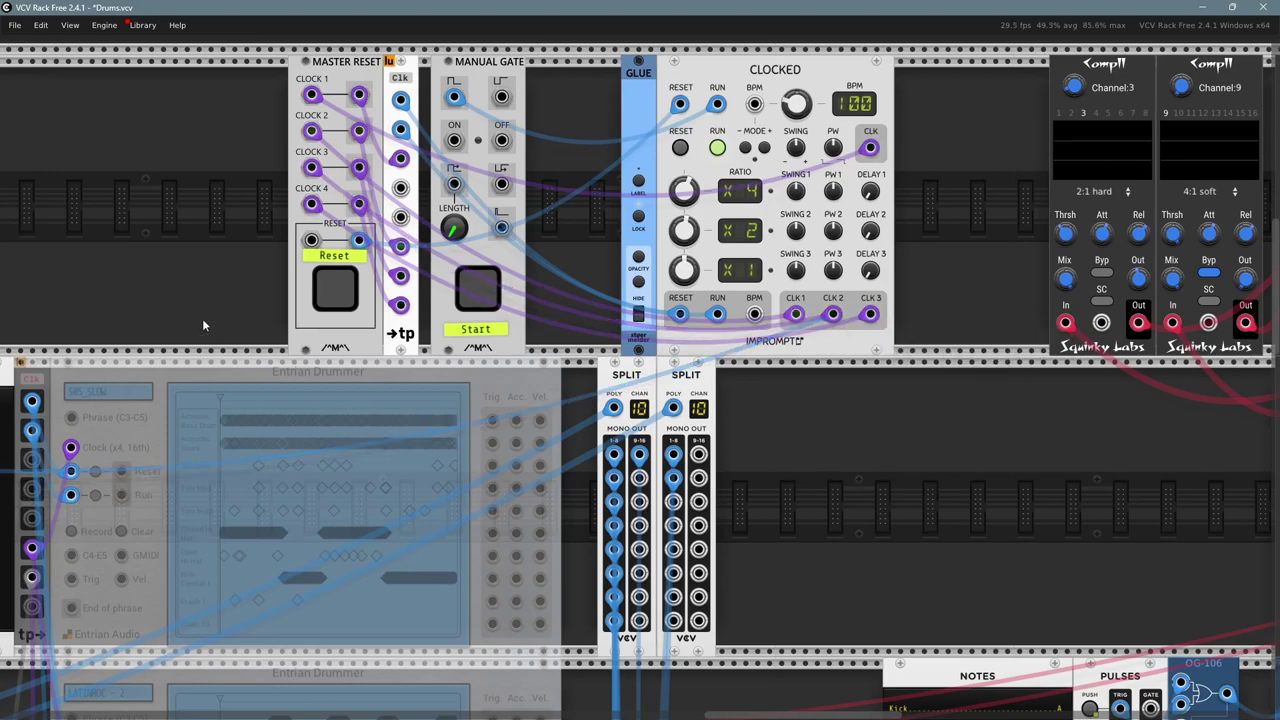
drag(202, 318, 1172, 186)
drag(594, 396, 1279, 461)
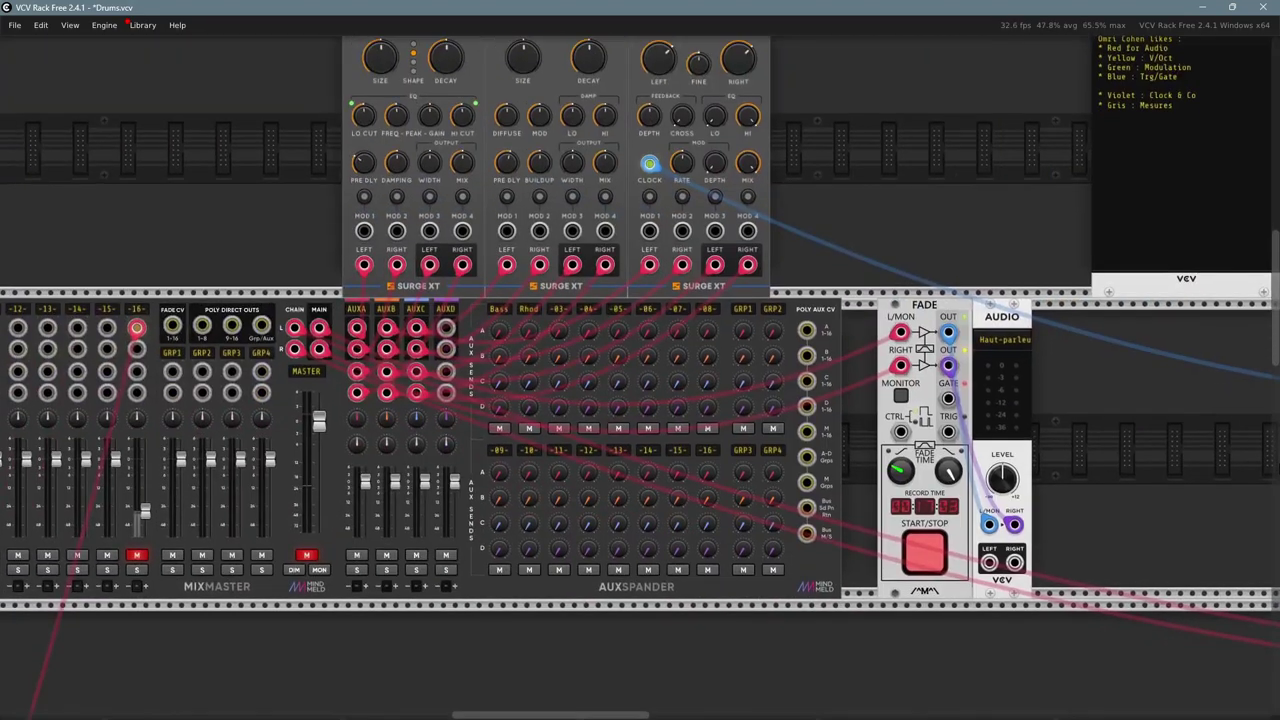
drag(1118, 484, 1060, 468)
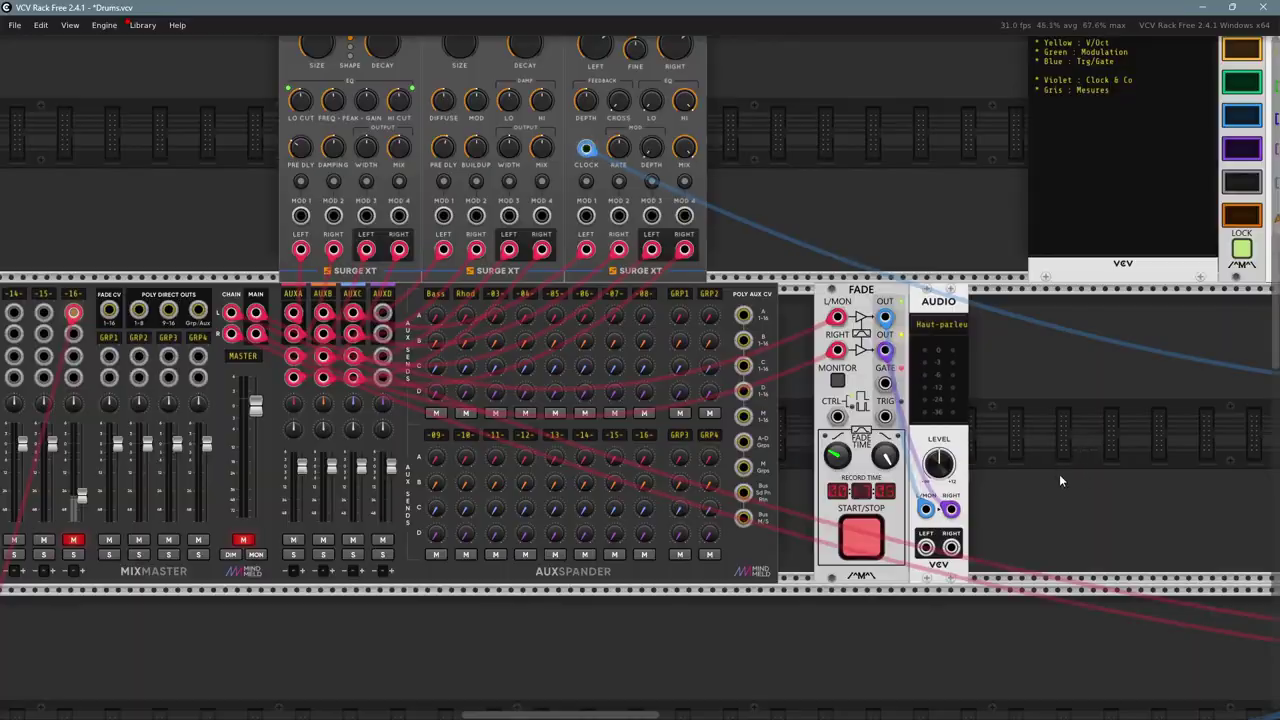
scroll(1059, 474, up, 3)
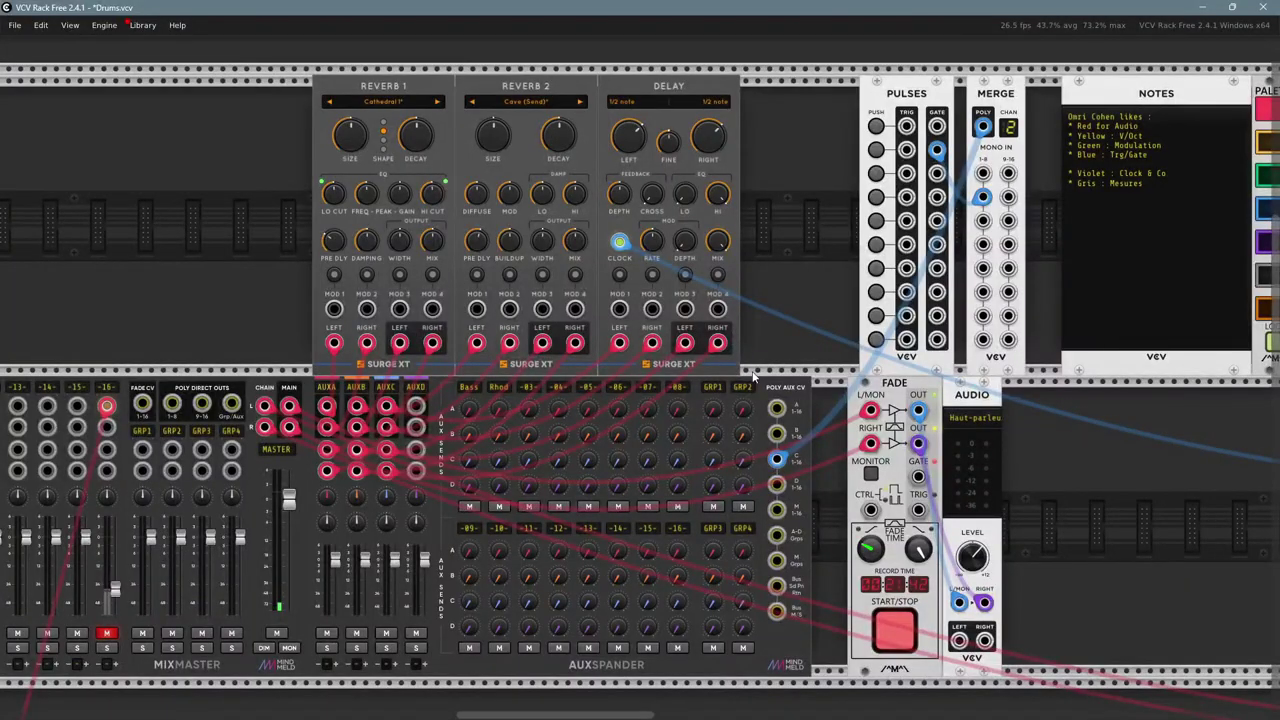
scroll(772, 347, down, 1)
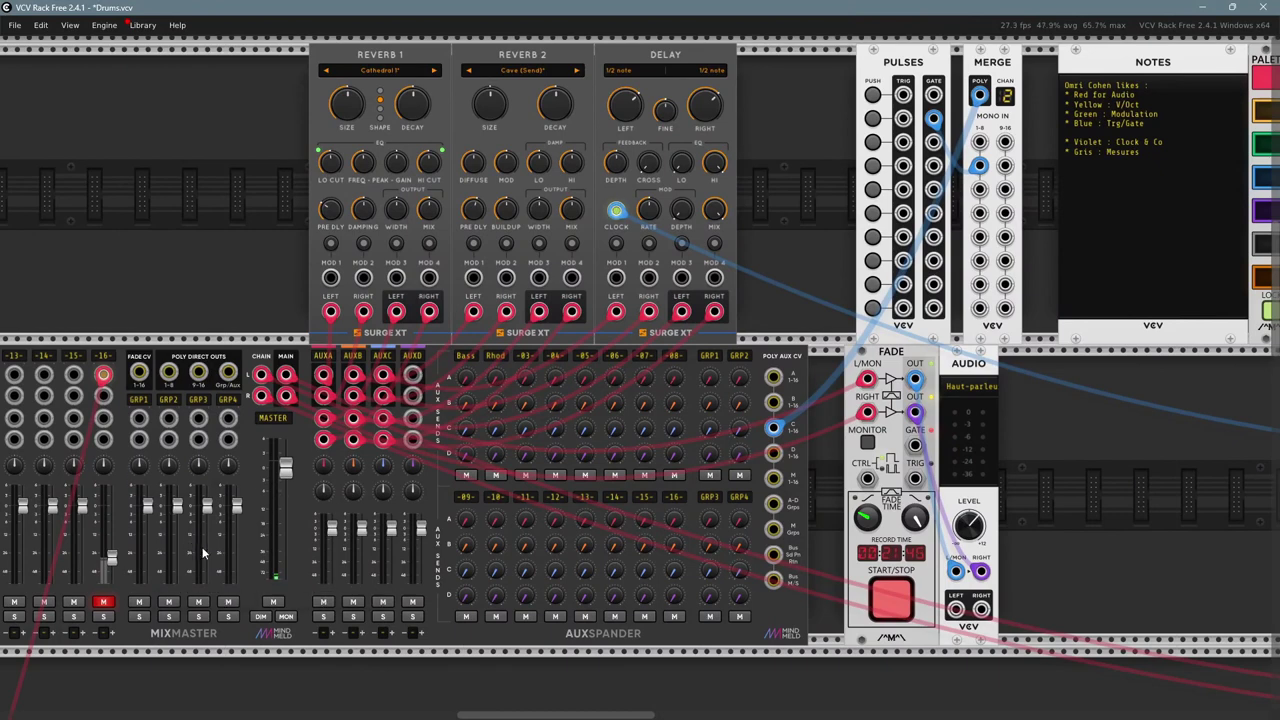
scroll(184, 645, down, 1)
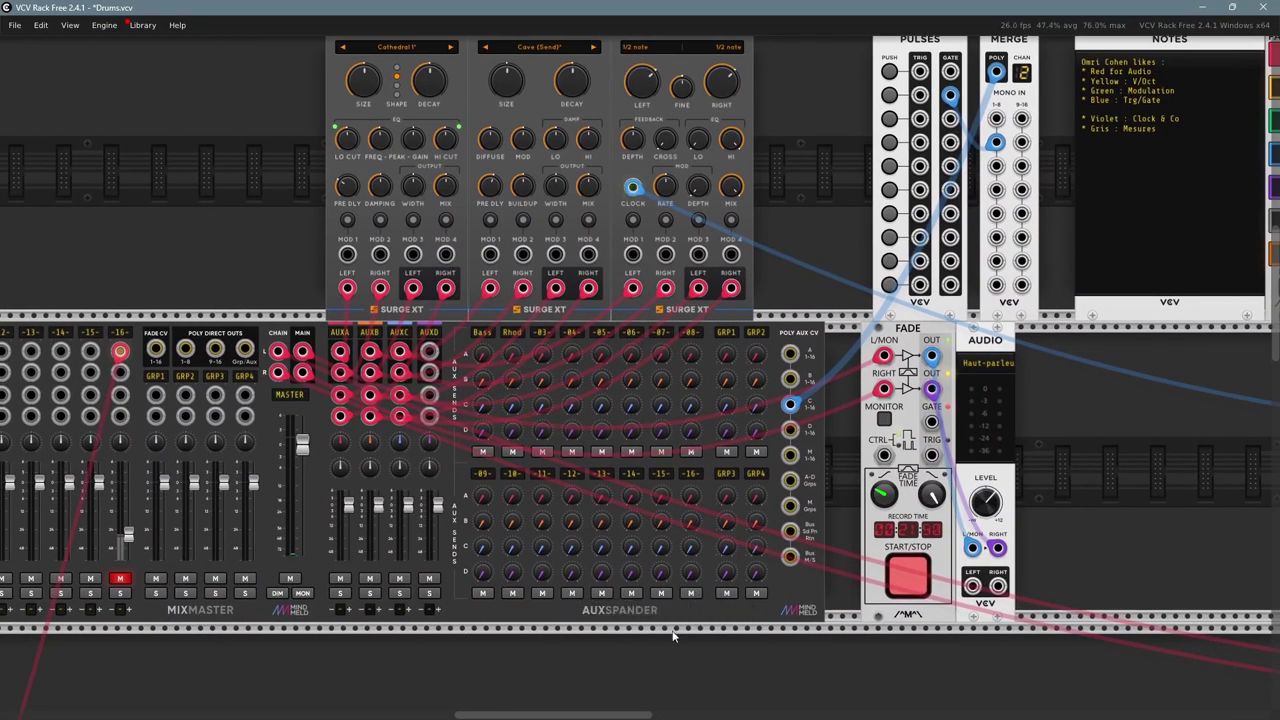
scroll(608, 517, up, 2)
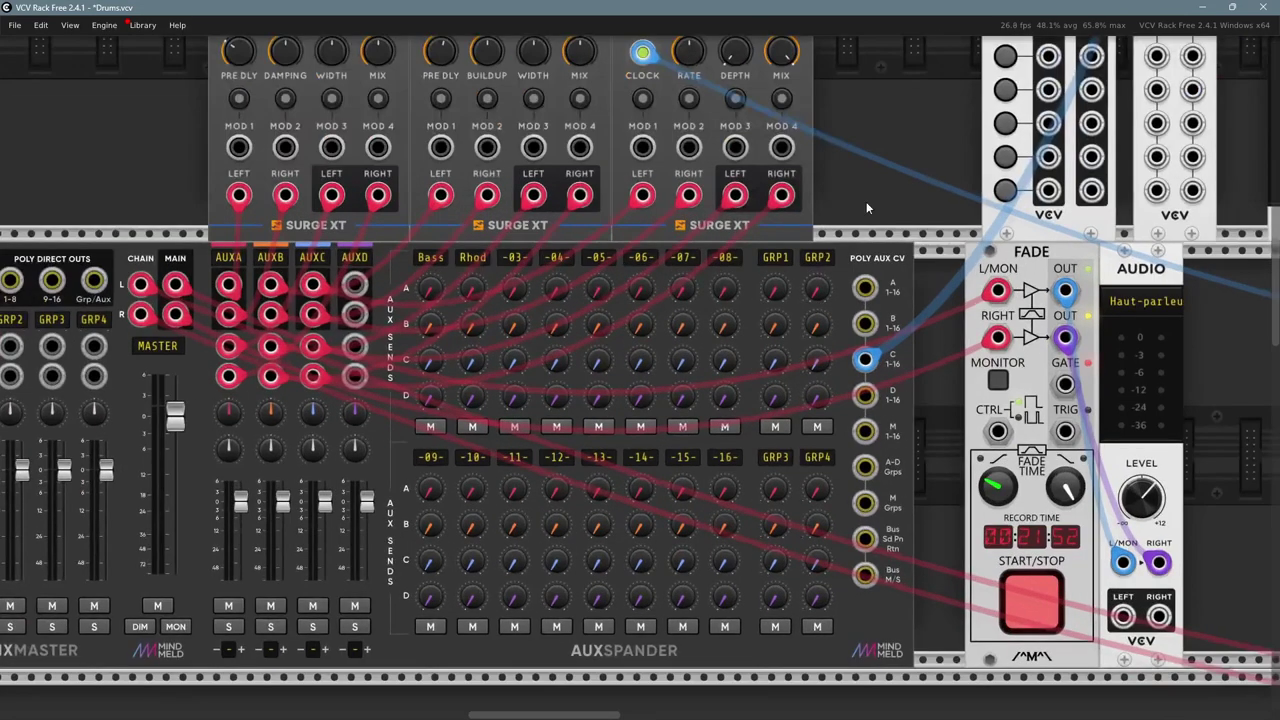
scroll(866, 201, down, 1)
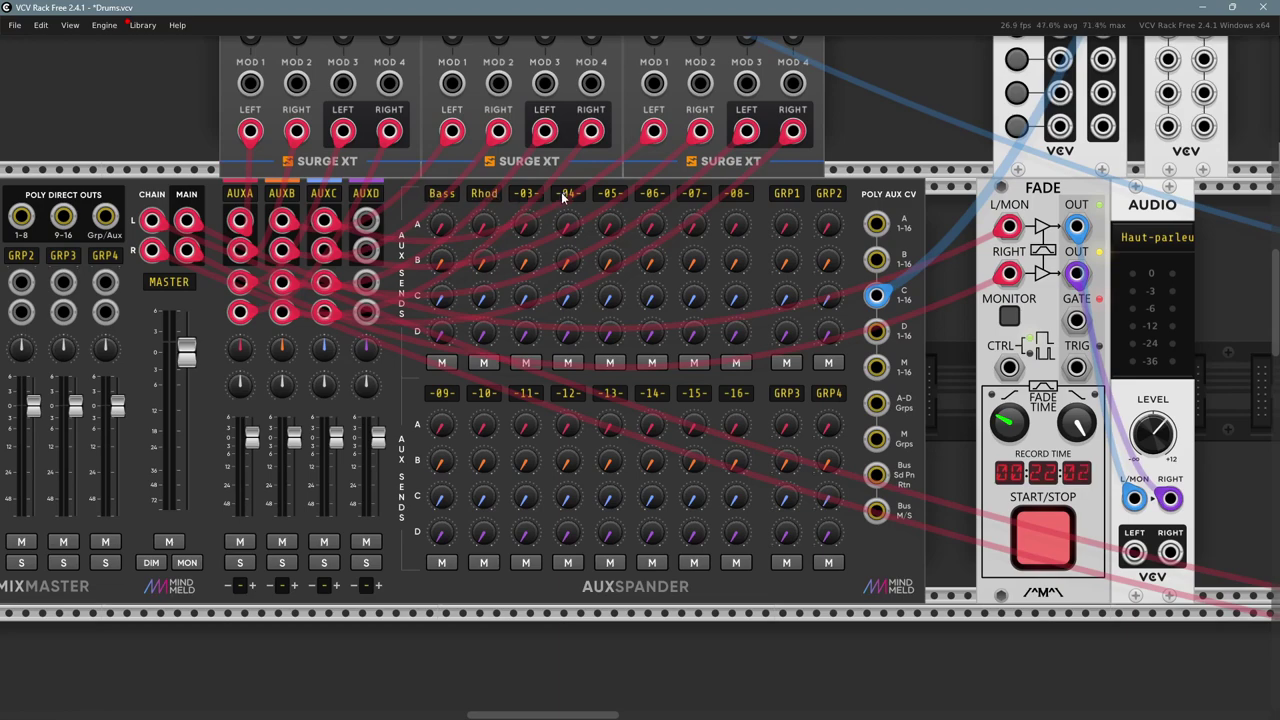
- Examine the MixMaster channels and aux returns, the AuxSpander send knobs, and the reverb and delay effects patched to them
drag(143, 136, 866, 135)
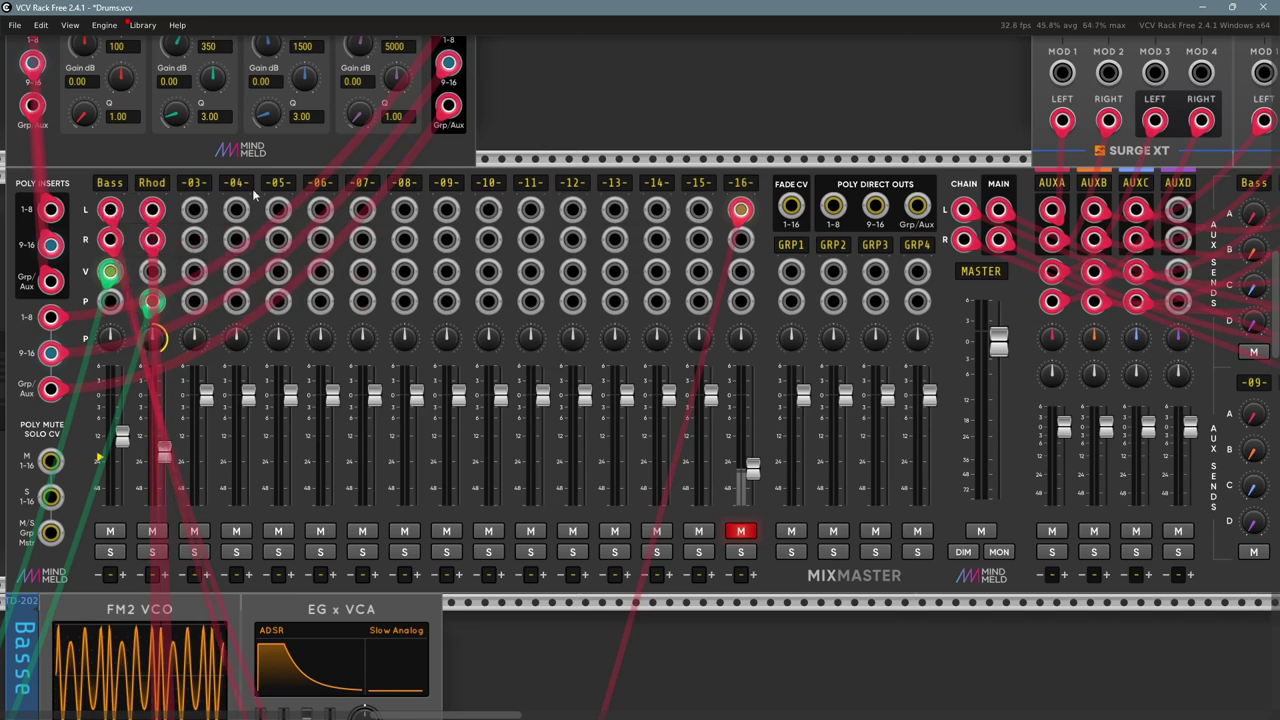
scroll(652, 139, right, 10)
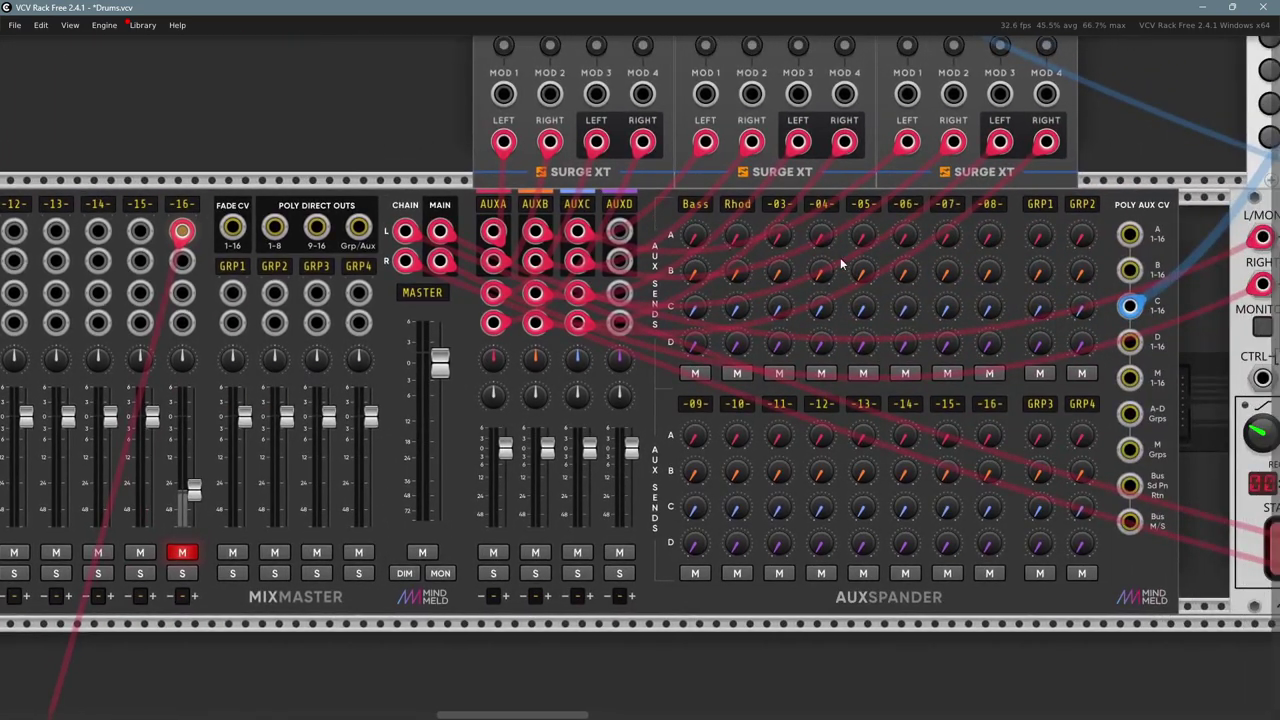
ctrl+scroll(840, 262, down, 2)
scroll(840, 262, up, 5)
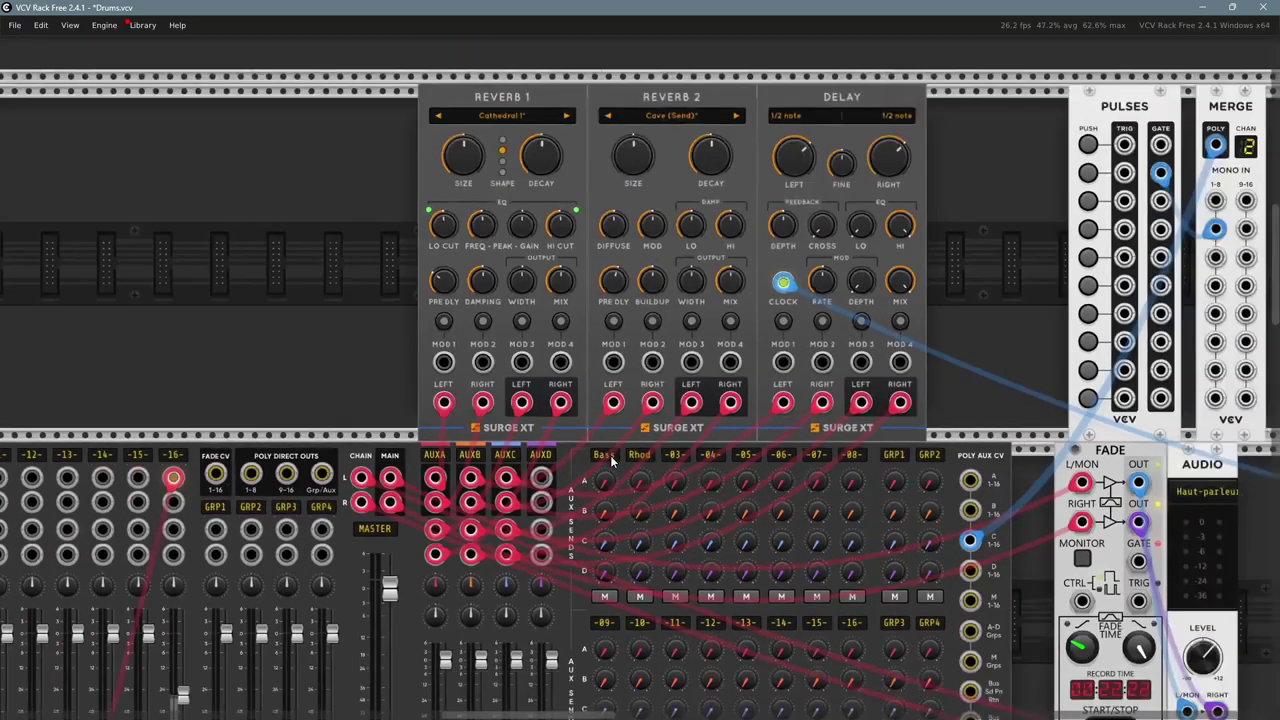
scroll(357, 280, down, 1)
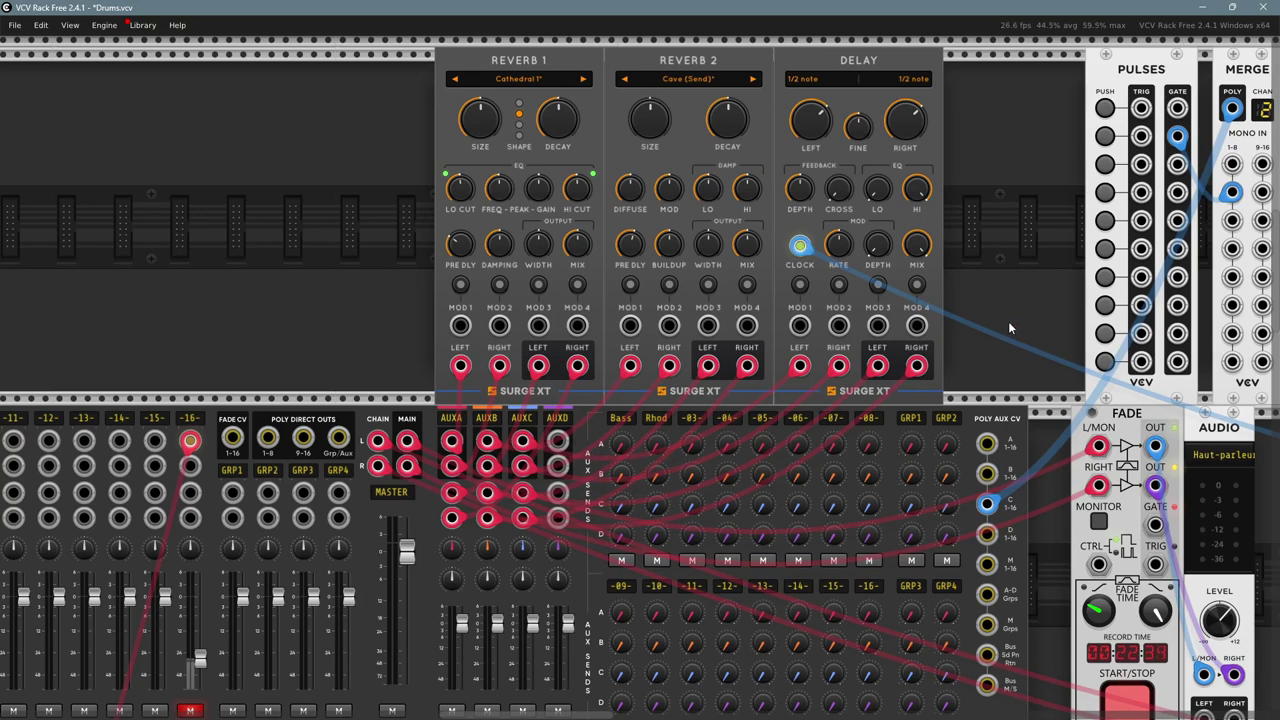
drag(1008, 321, 982, 304)
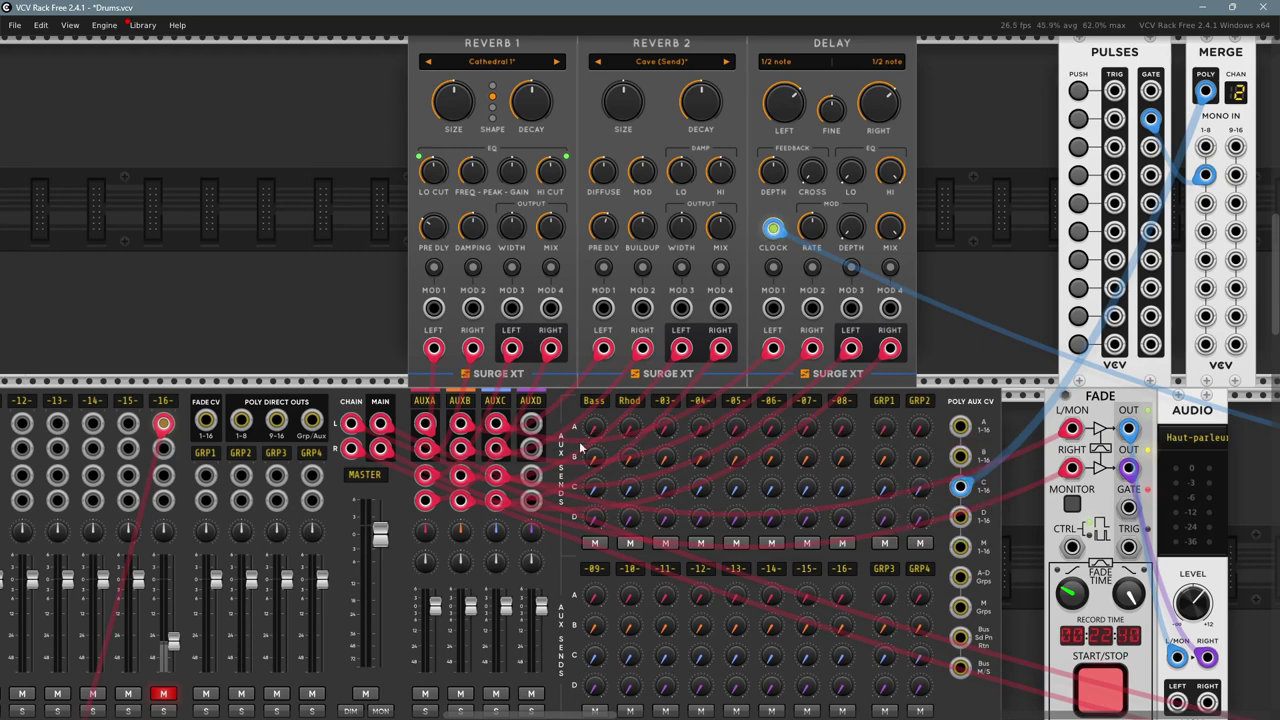
scroll(245, 320, down, 2)
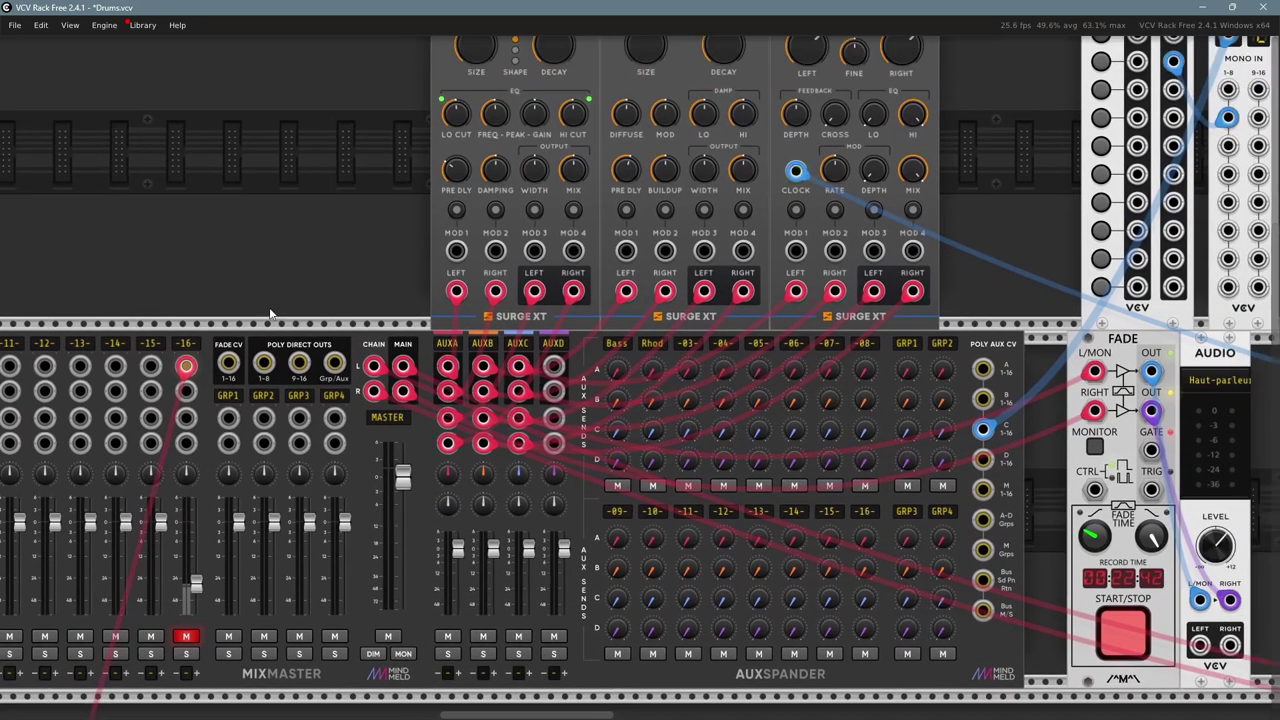
scroll(958, 285, right, 1)
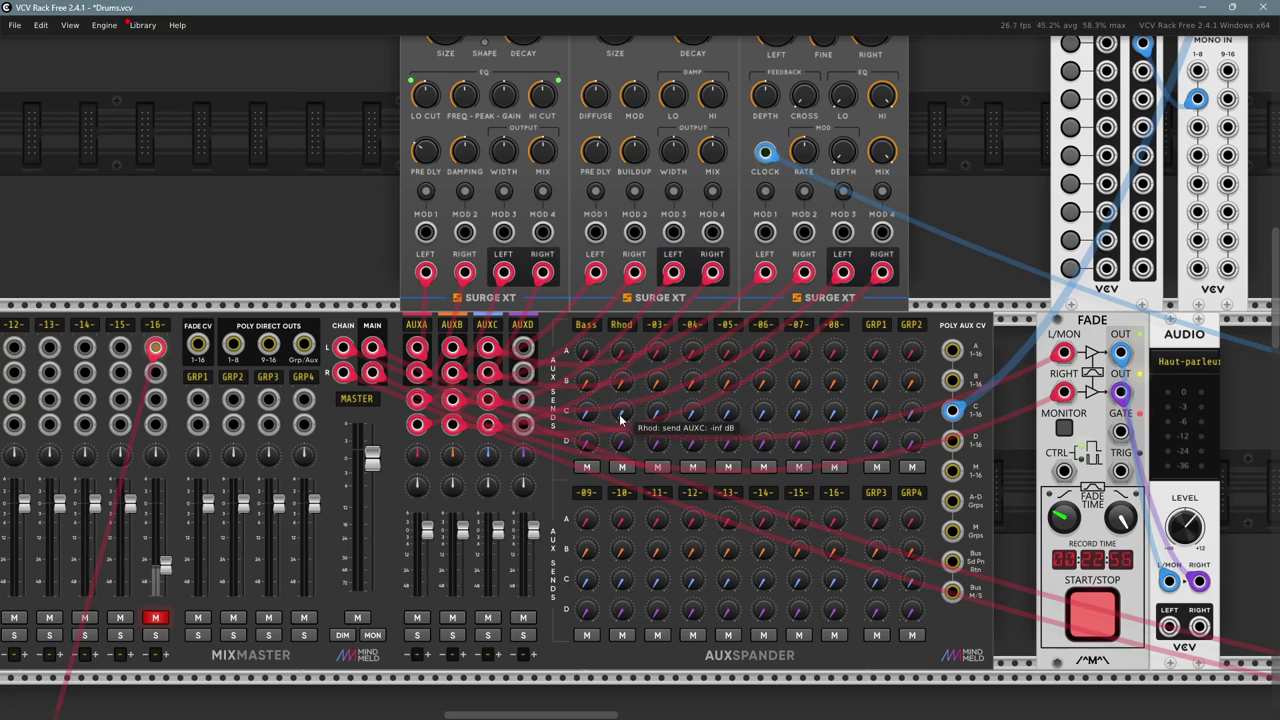
- Raise the Rhodes send to AUXC to about -4.3 dB while the song plays, and stop playback
key(alt+Tab)
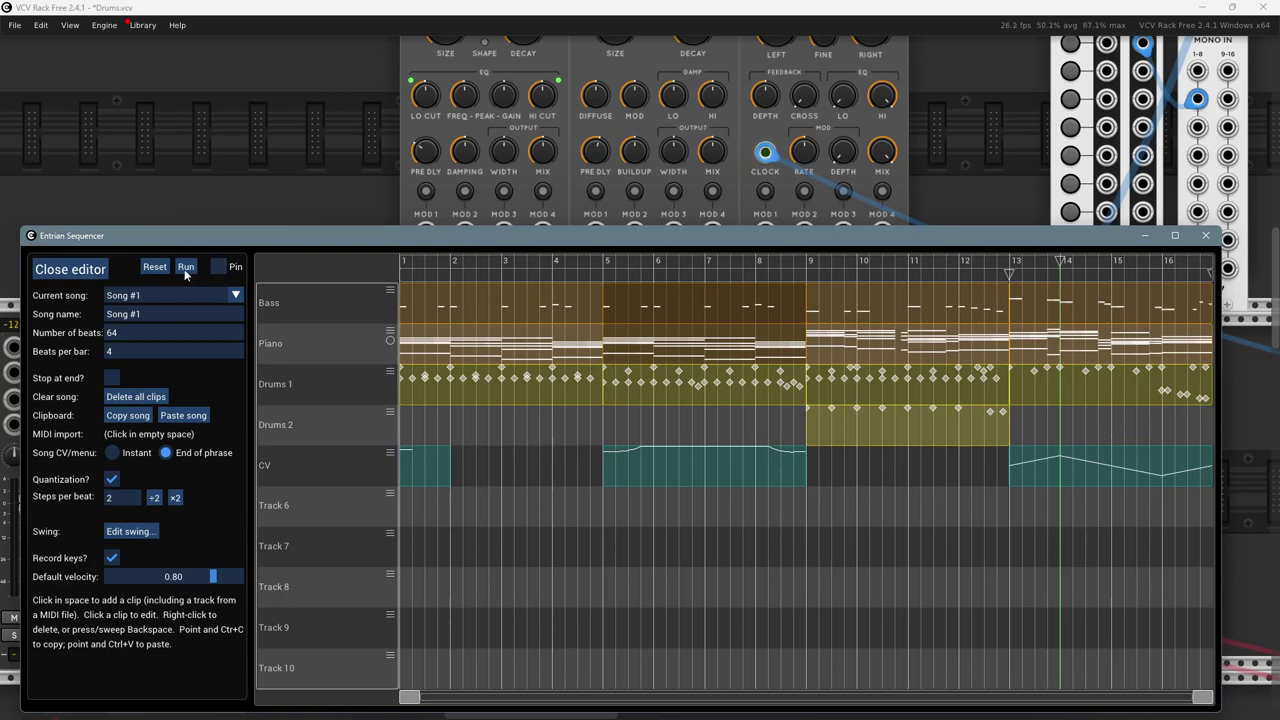
key(alt+Tab)
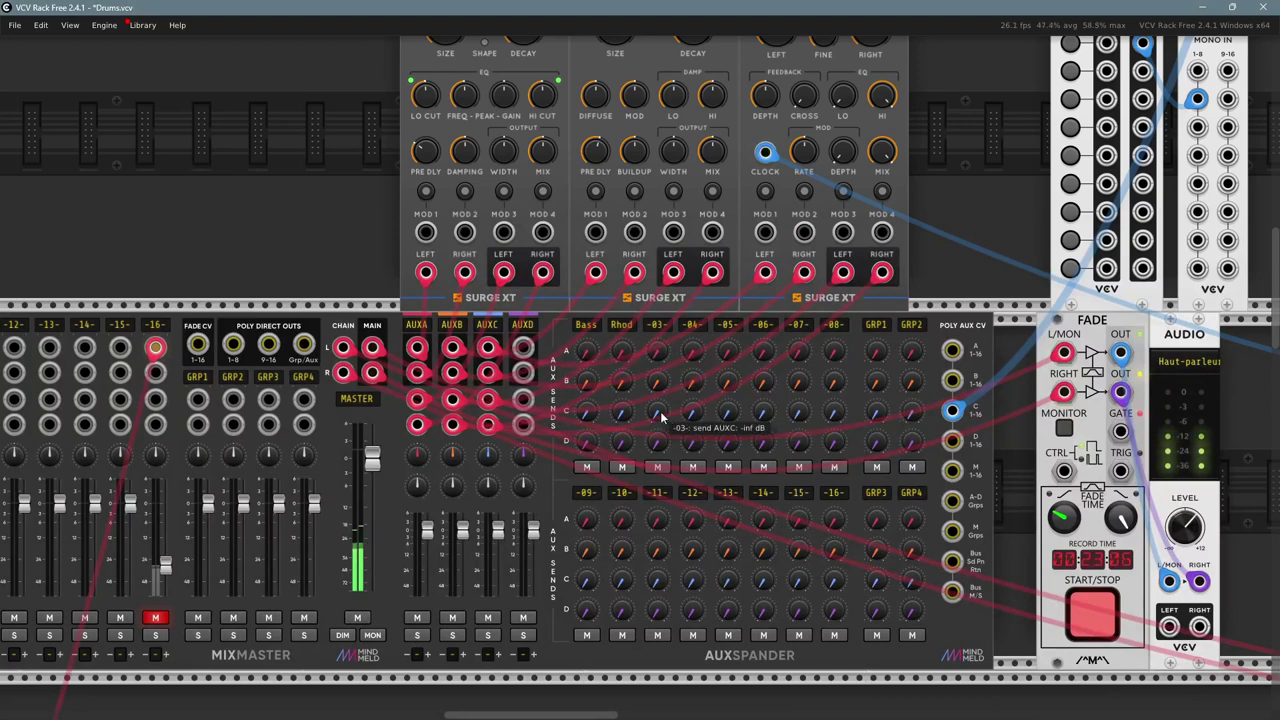
mouse_move(631, 416)
mouse_down()
mouse_move(631, 386)
mouse_move(616, 418)
mouse_up()
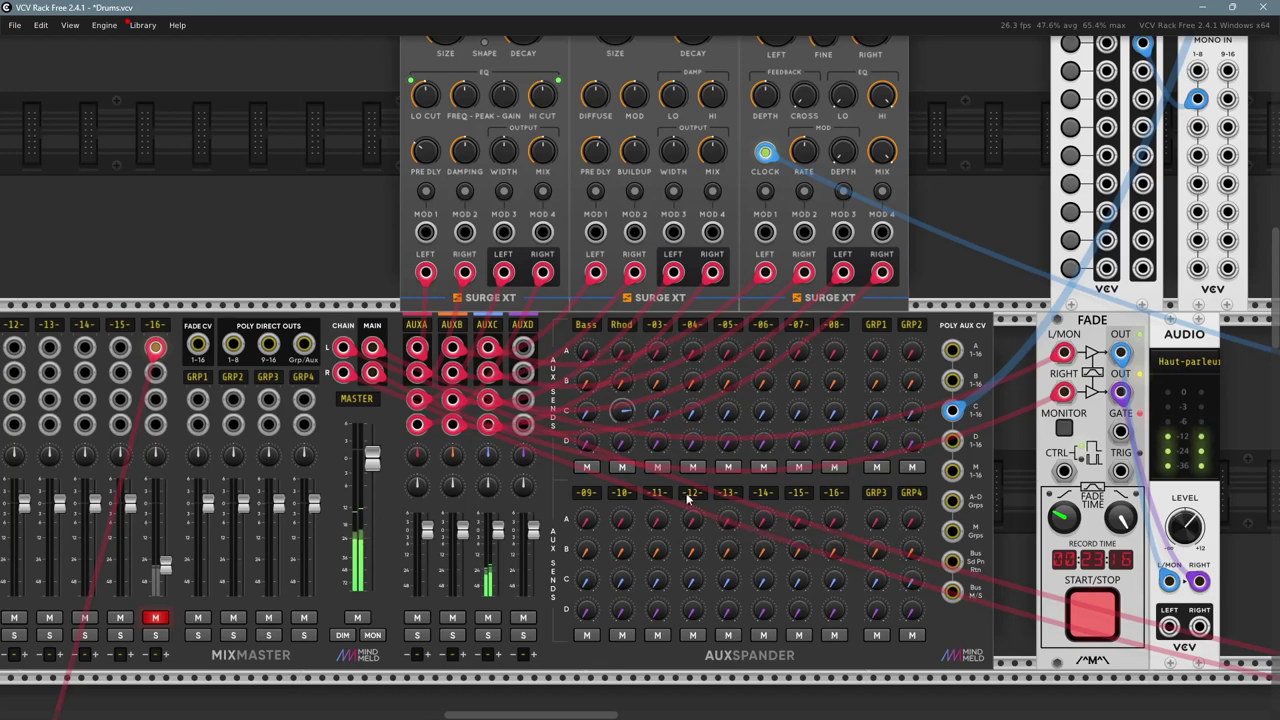
mouse_move(630, 425)
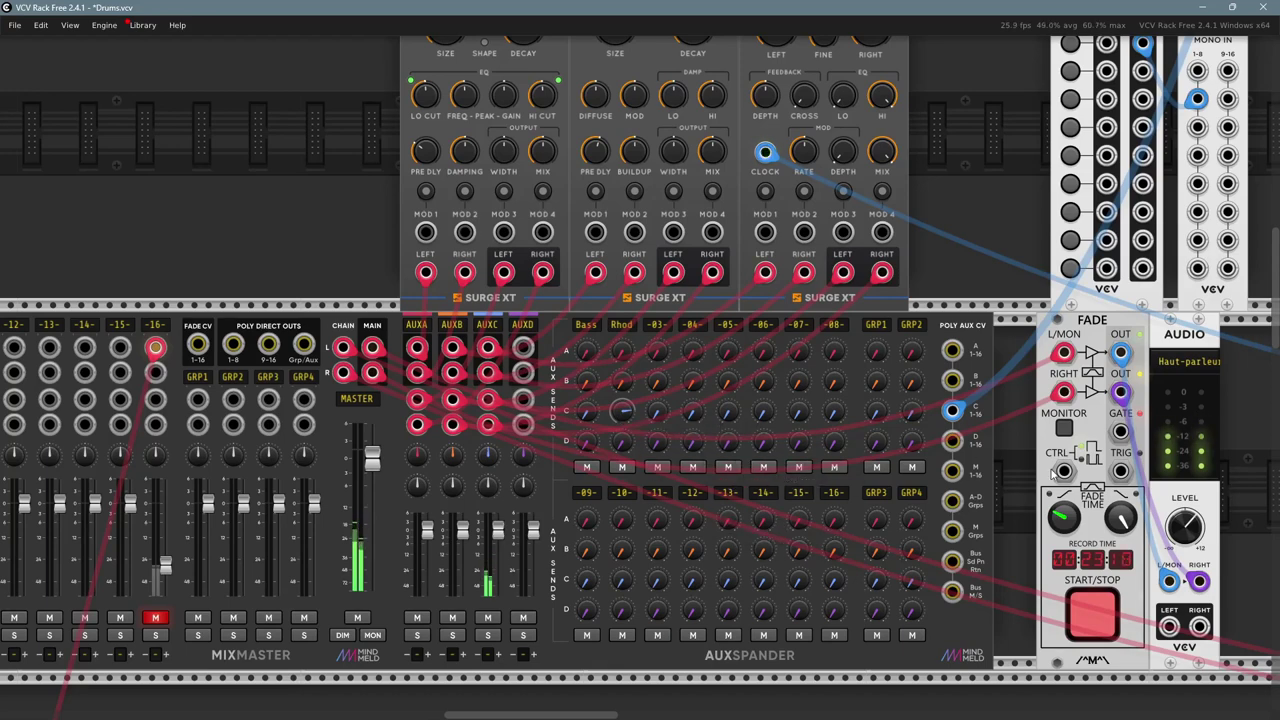
key(alt+Tab)
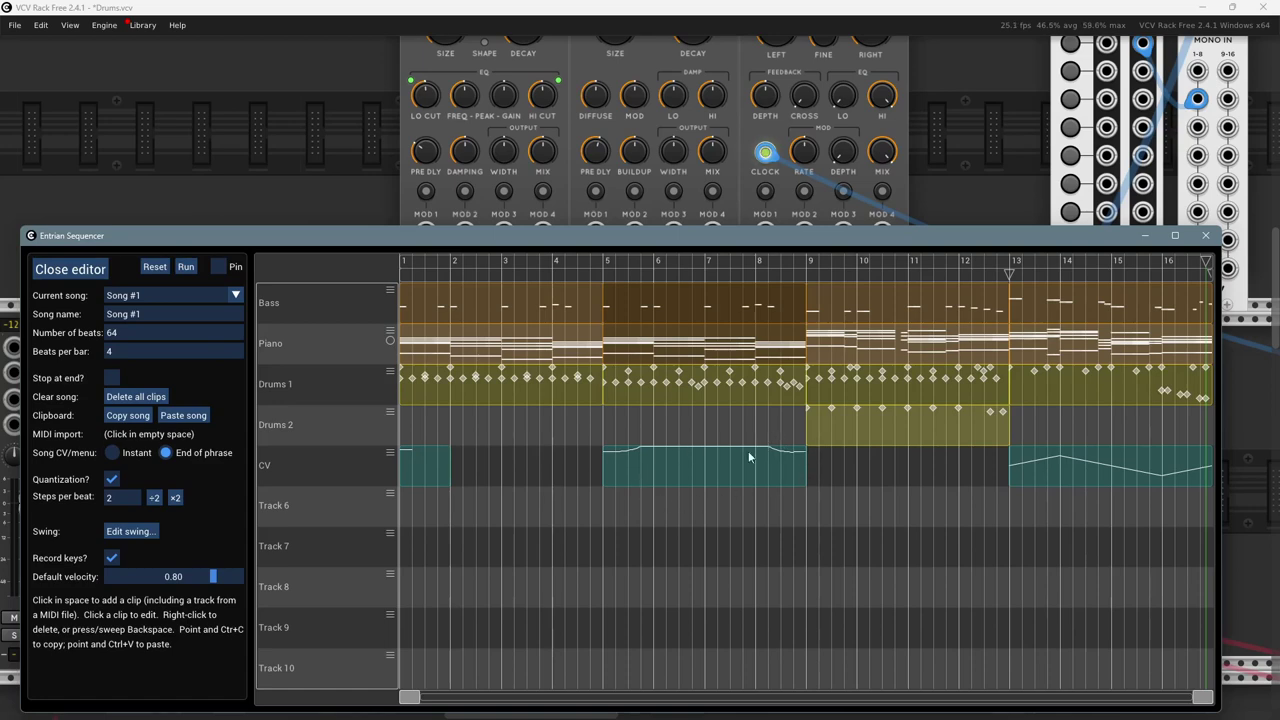
key(alt+Tab)
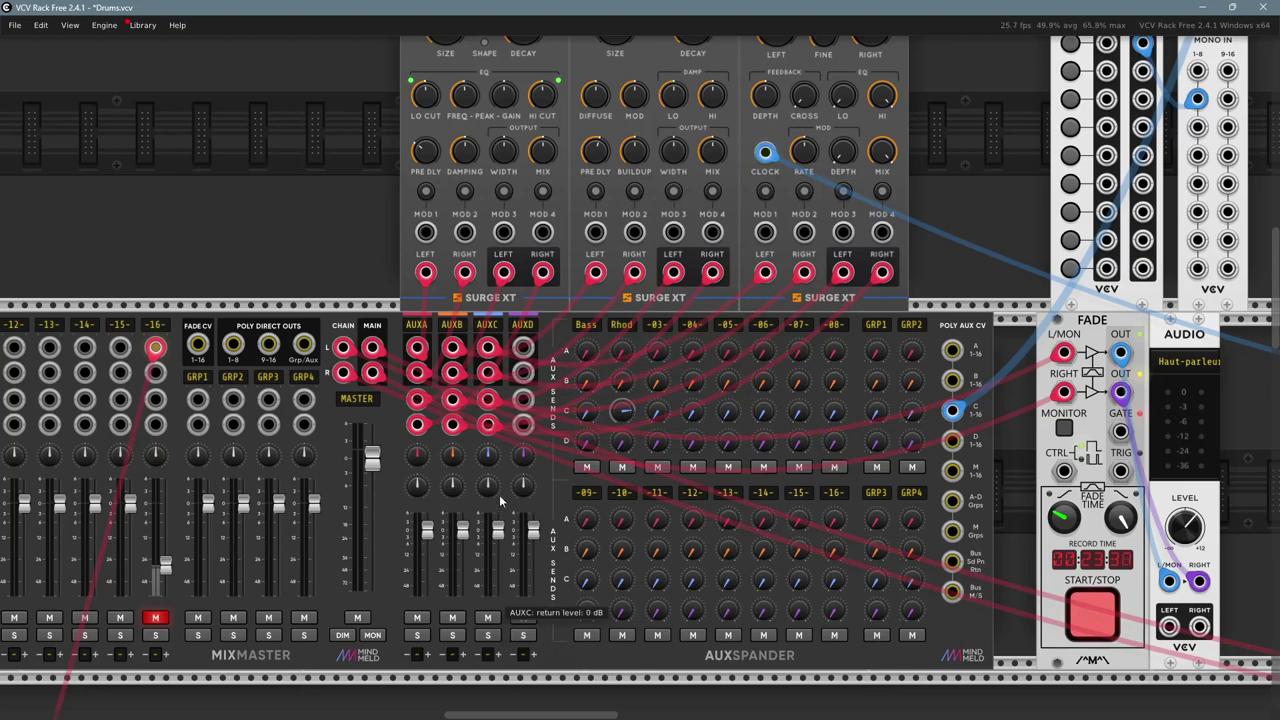
- Try a lower AUXC return level on the MixMaster and reset the fader to its default
mouse_move(495, 547)
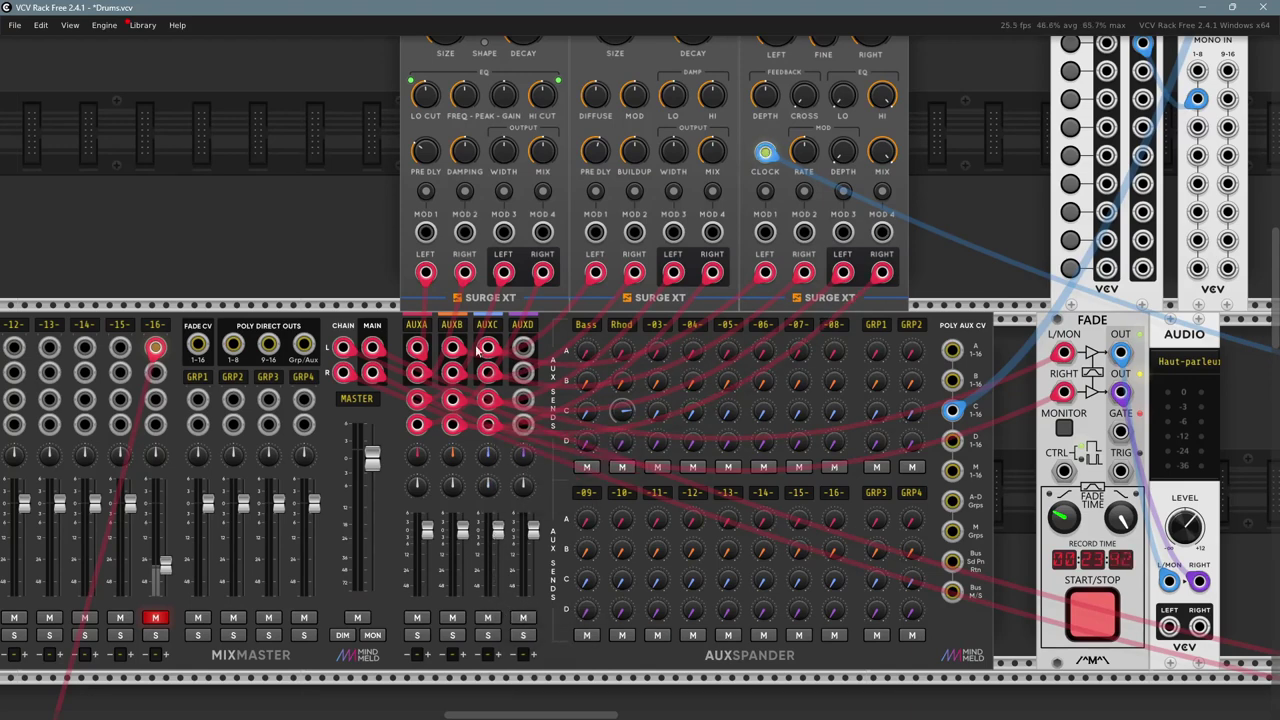
drag(505, 538, 507, 570)
double_click(506, 568)
- Check the Delay's clock input, try the AUXC return at about -4.7 dB and reset it to 0 dB
mouse_move(766, 155)
drag(940, 160, 893, 280)
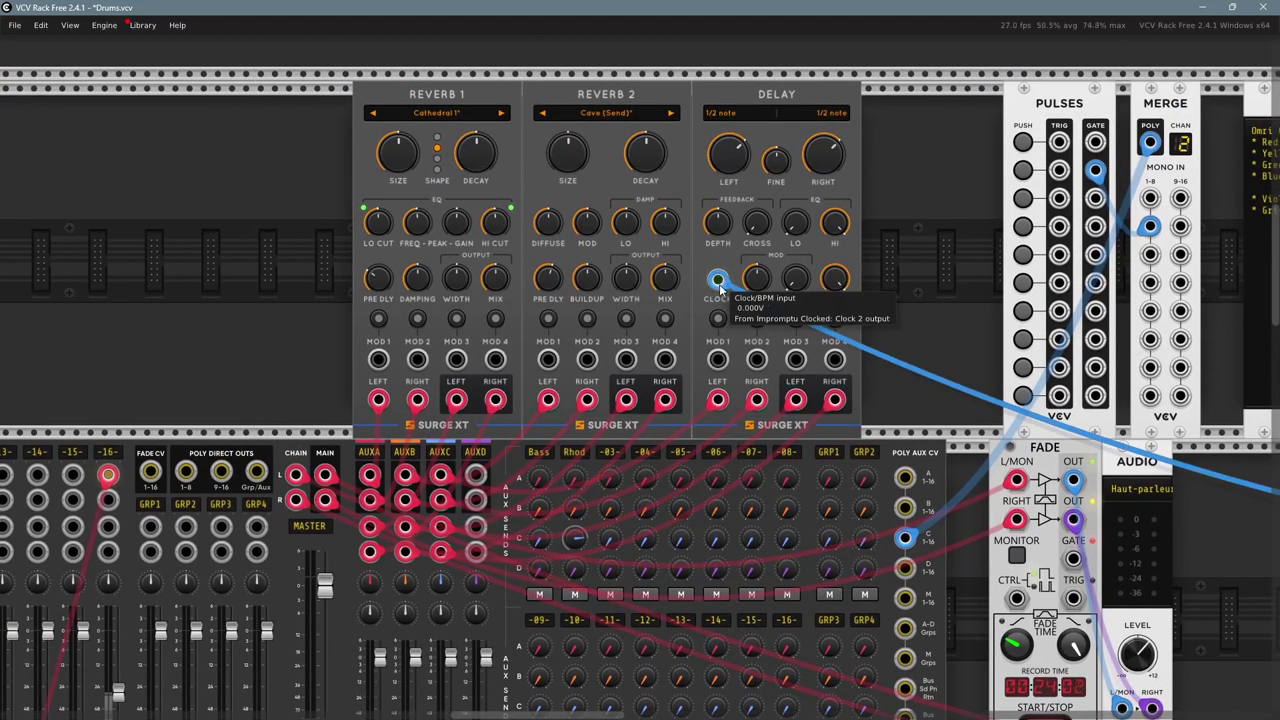
scroll(286, 343, down, 3)
scroll(243, 271, left, 3)
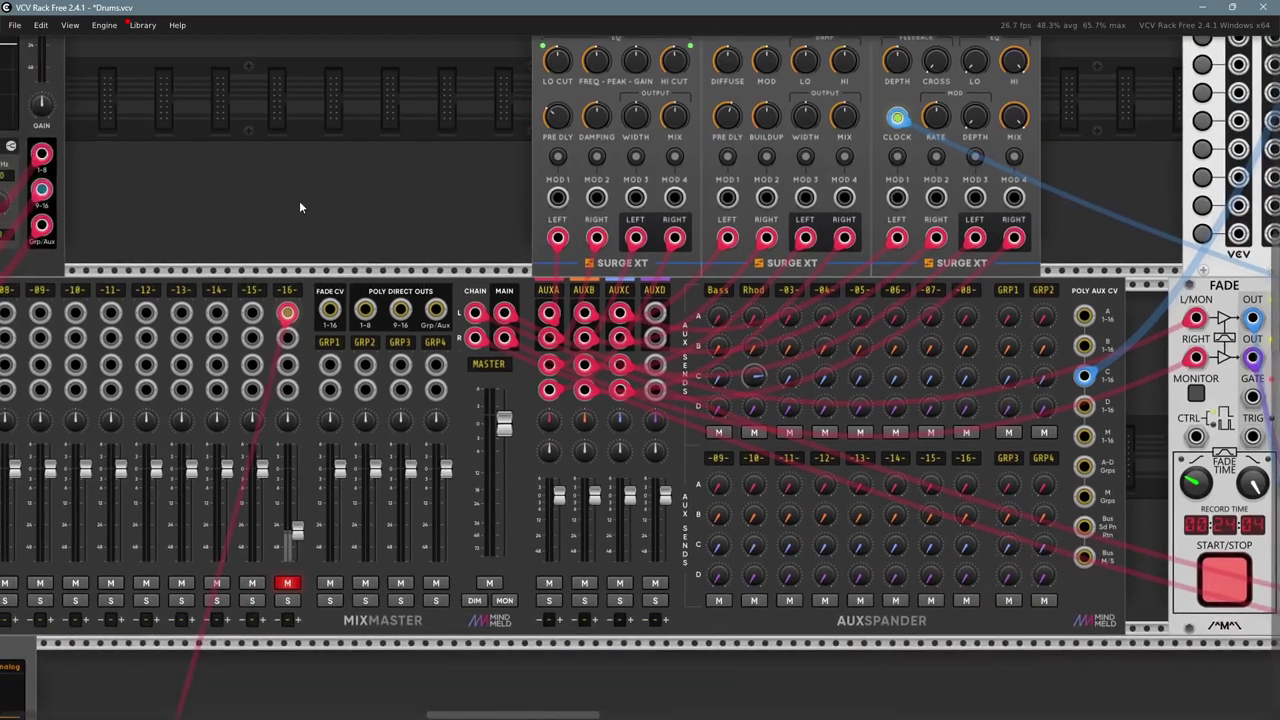
scroll(300, 206, right, 3)
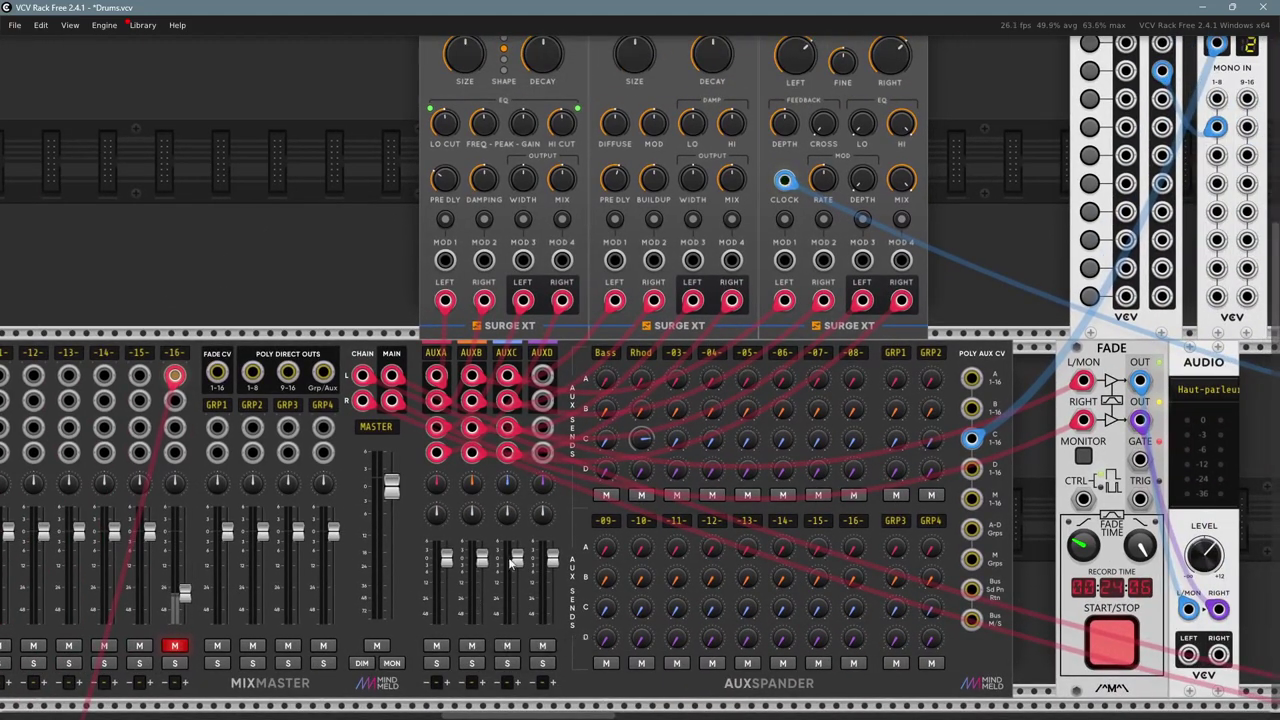
mouse_move(517, 561)
mouse_down()
mouse_move(517, 599)
mouse_move(518, 570)
mouse_up()
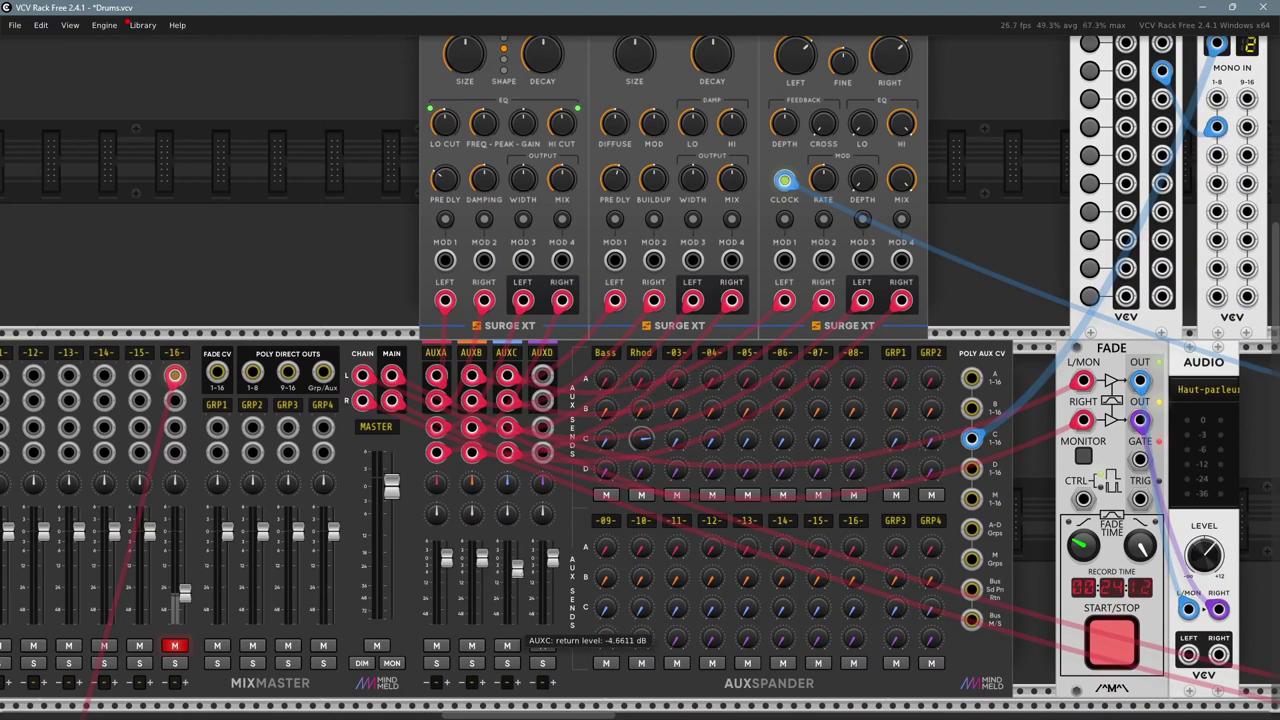
double_click(518, 568)
- Replay the song while turning the Rhodes send to AUXC fully down to -inf dB, and stop playback
key(alt+Tab)
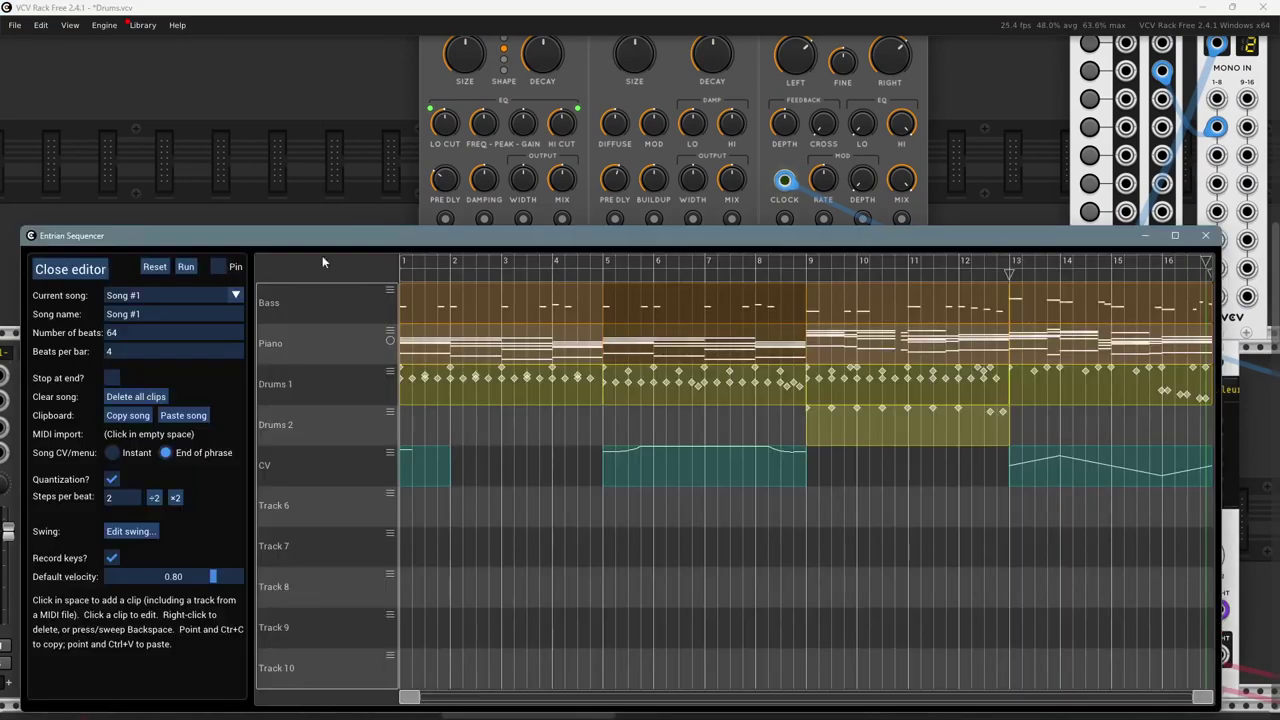
click(307, 156)
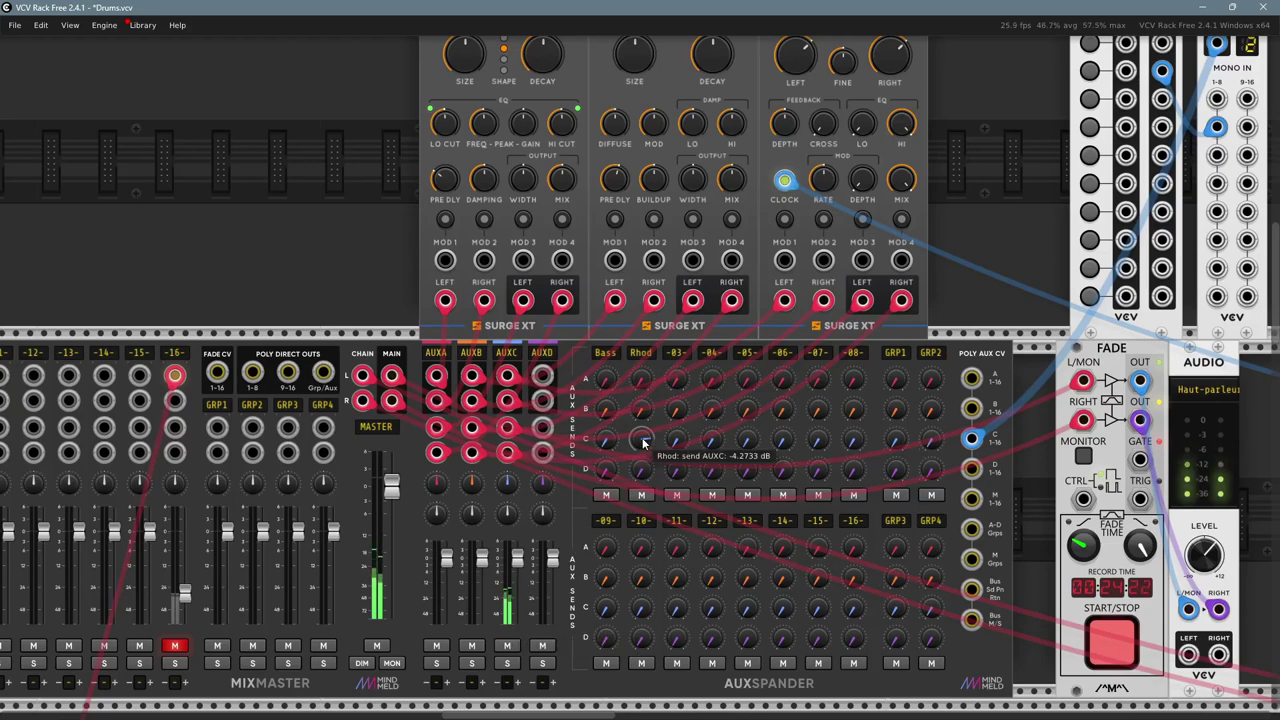
drag(643, 440, 643, 480)
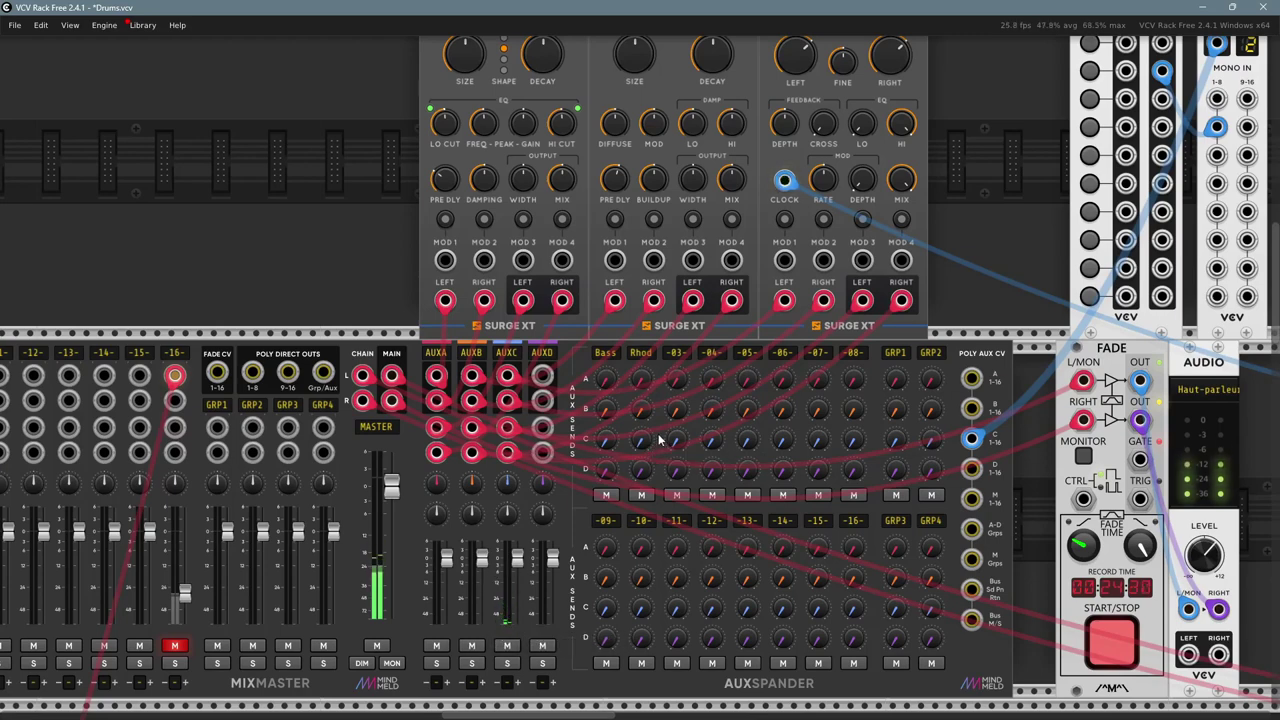
drag(676, 439, 641, 424)
drag(957, 134, 772, 177)
key(alt+Tab)
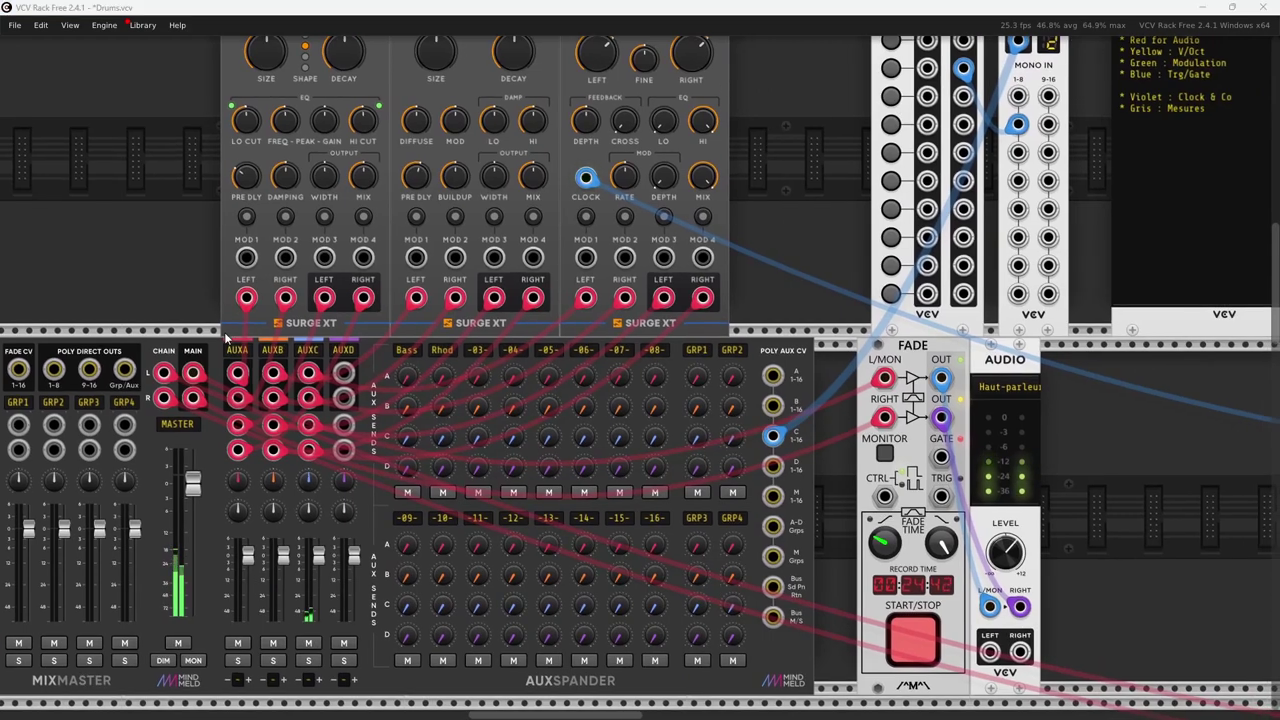
click(785, 186)
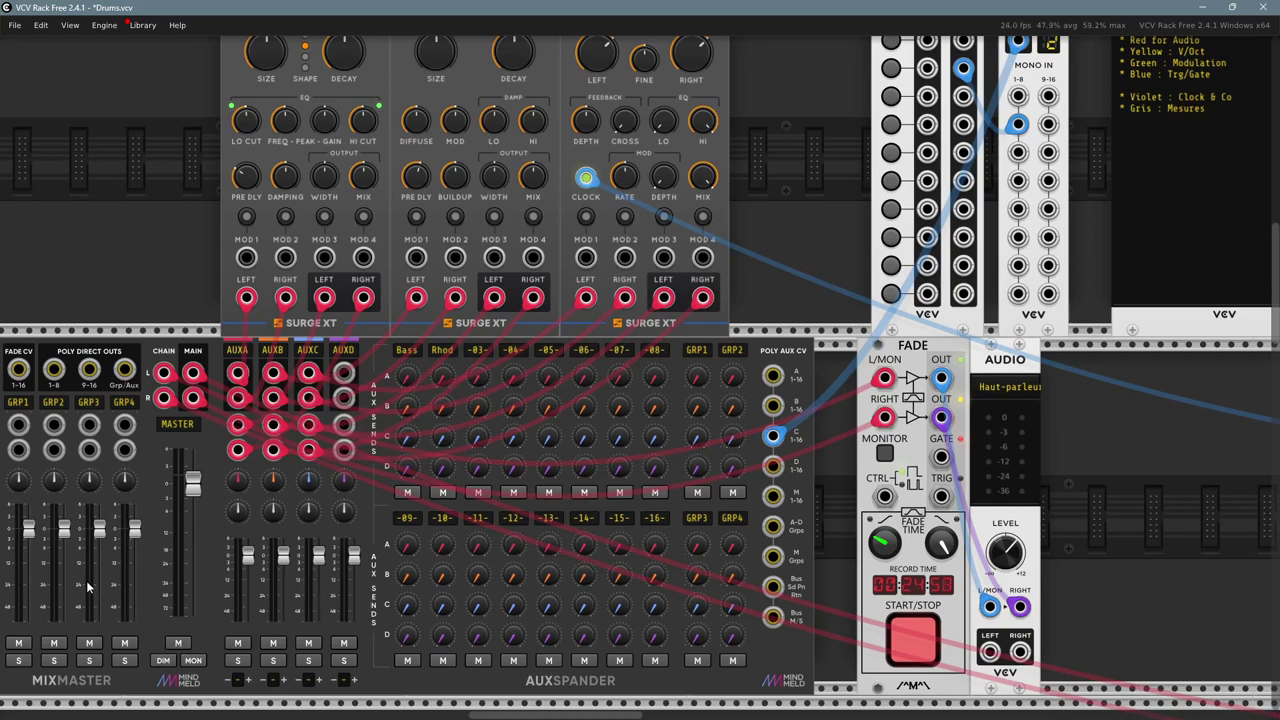
- Move the Pulses module slightly farther from Merge and look at its module options without changing any
drag(134, 260, 78, 240)
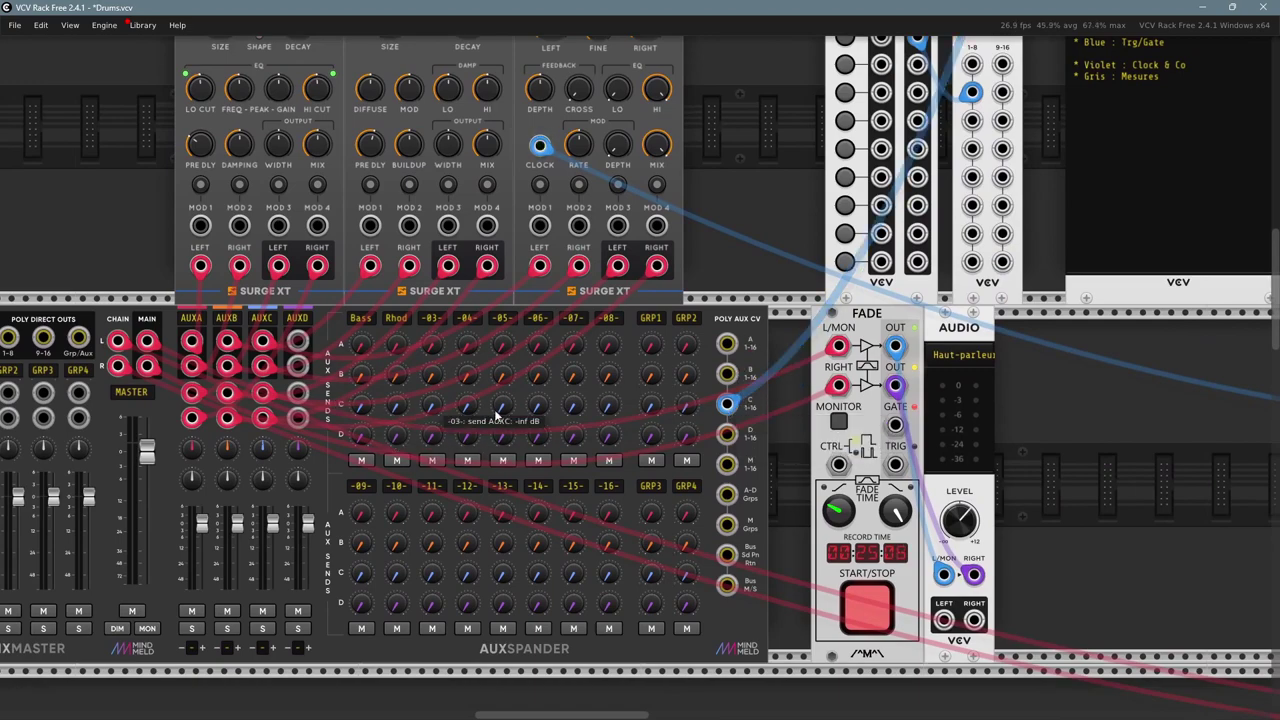
scroll(754, 258, up, 3)
scroll(754, 258, right, 3)
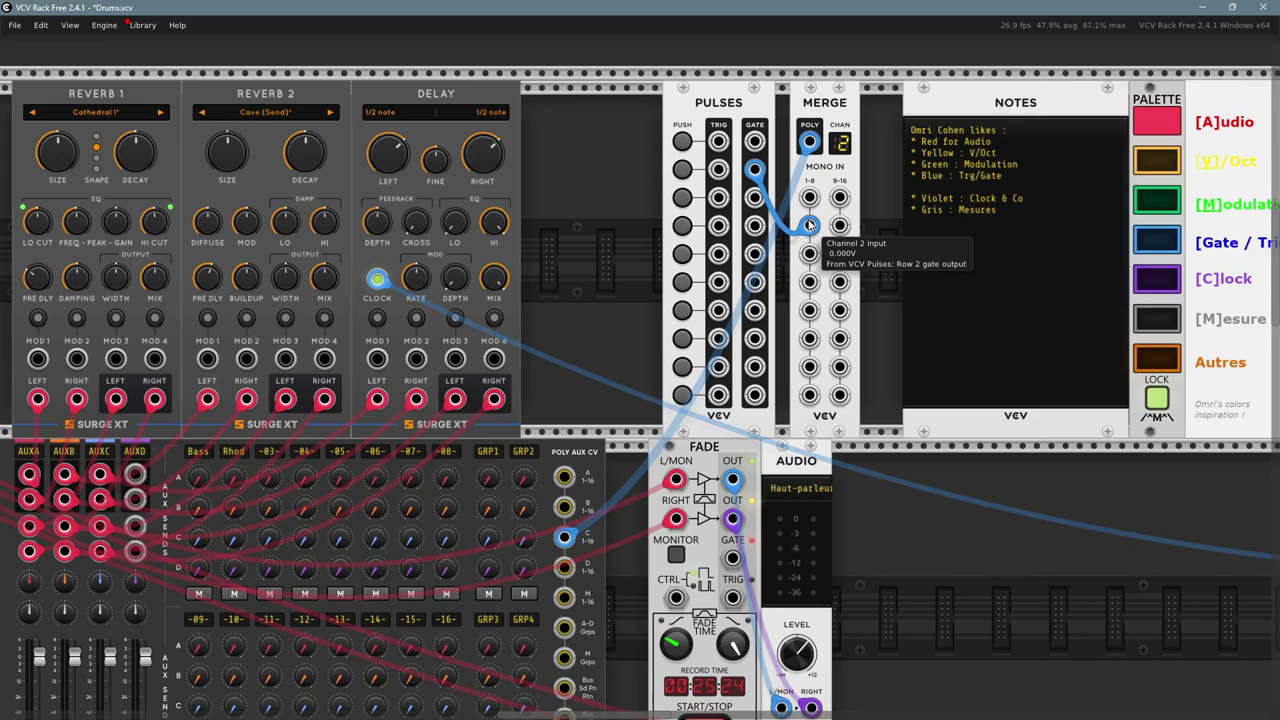
drag(736, 104, 708, 104)
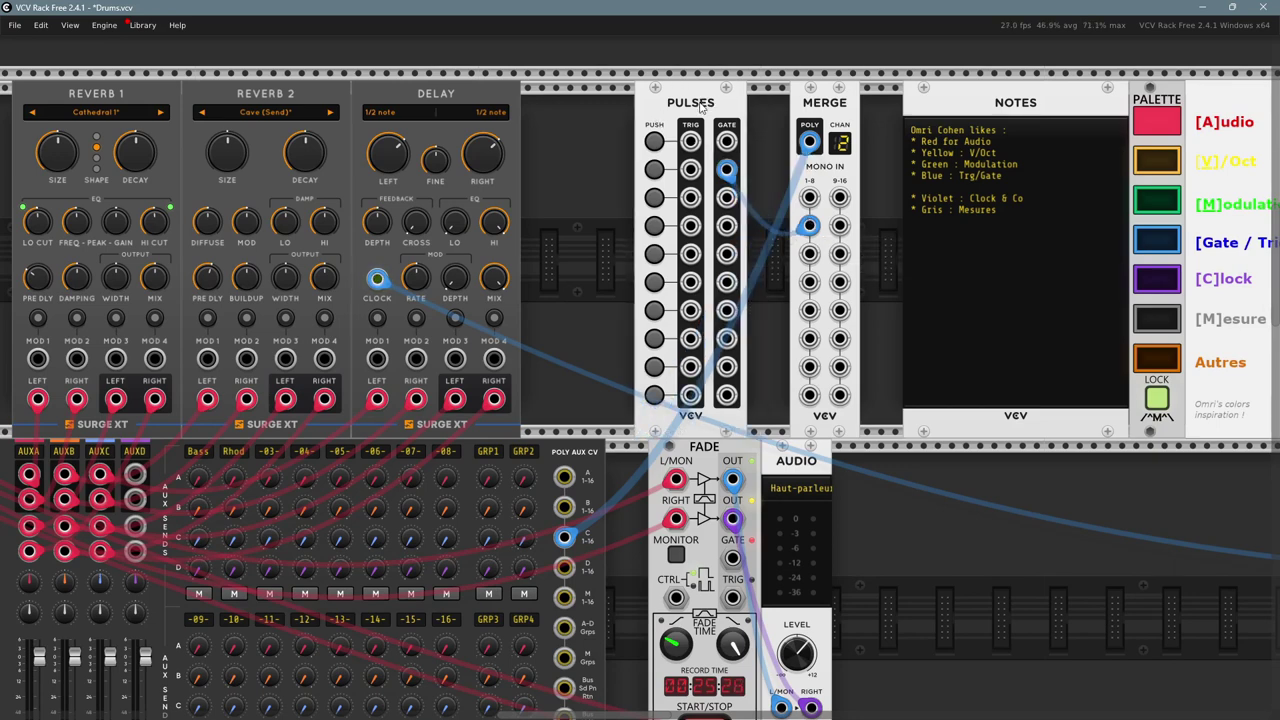
right_click(688, 102)
mouse_move(714, 138)
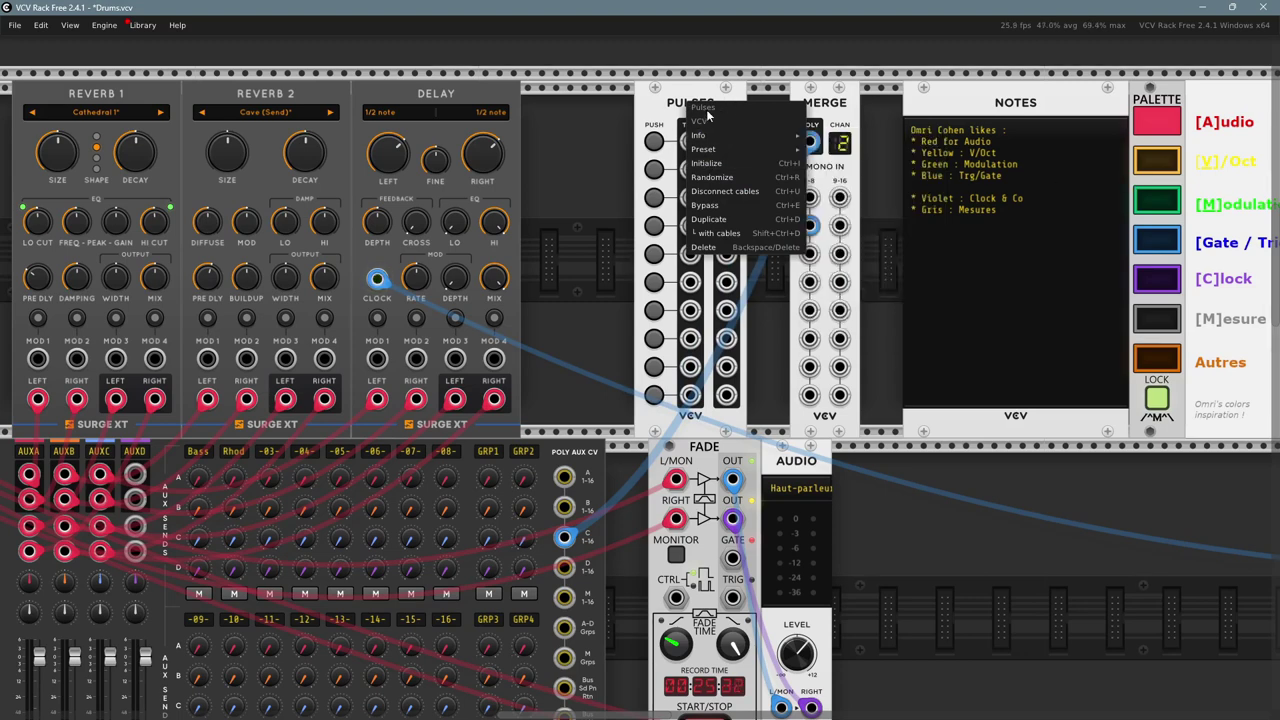
click(605, 296)
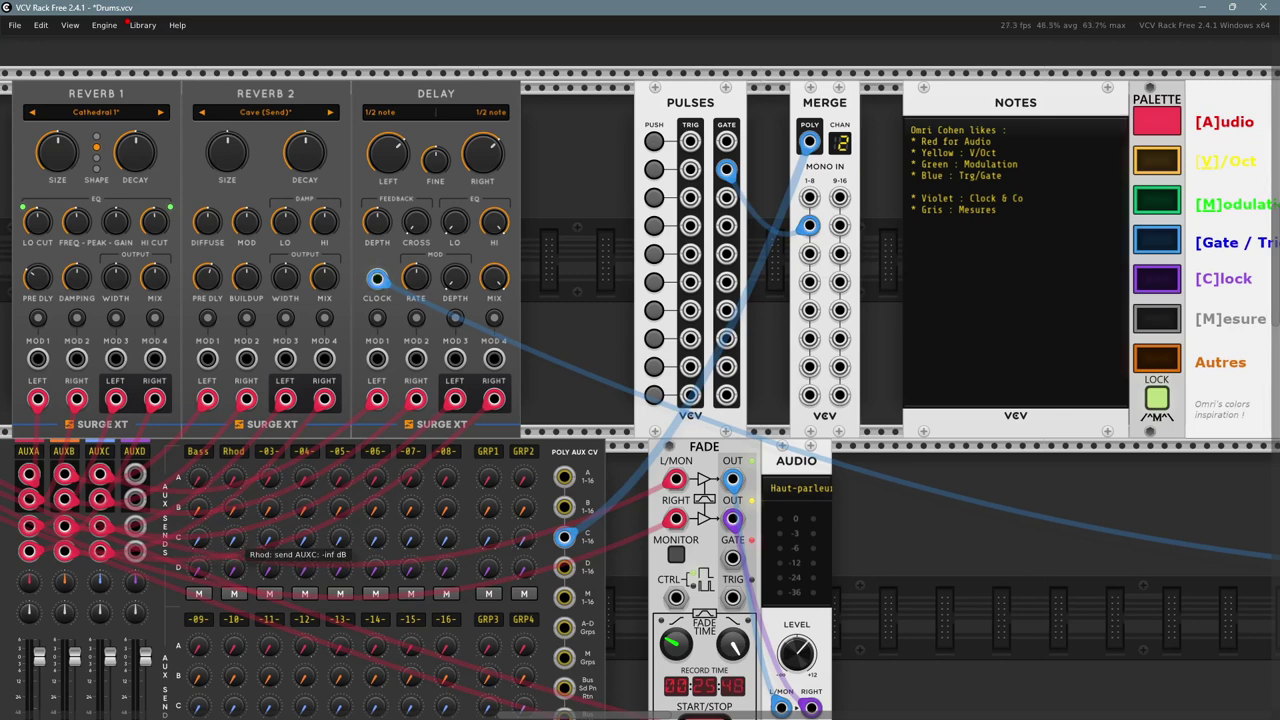
- Reset the Rhodes AUXC send to -inf dB and trigger row 2 of Pulses repeatedly to open that send during playback
double_click(233, 540)
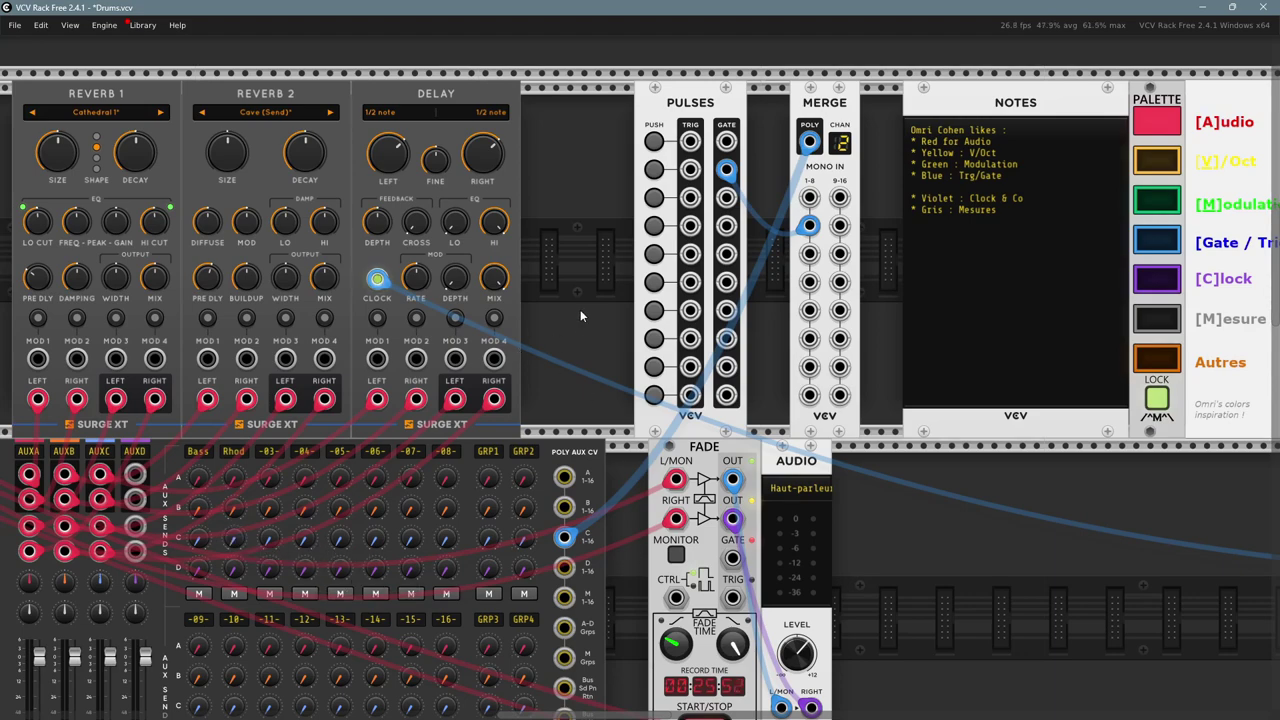
drag(580, 309, 858, 328)
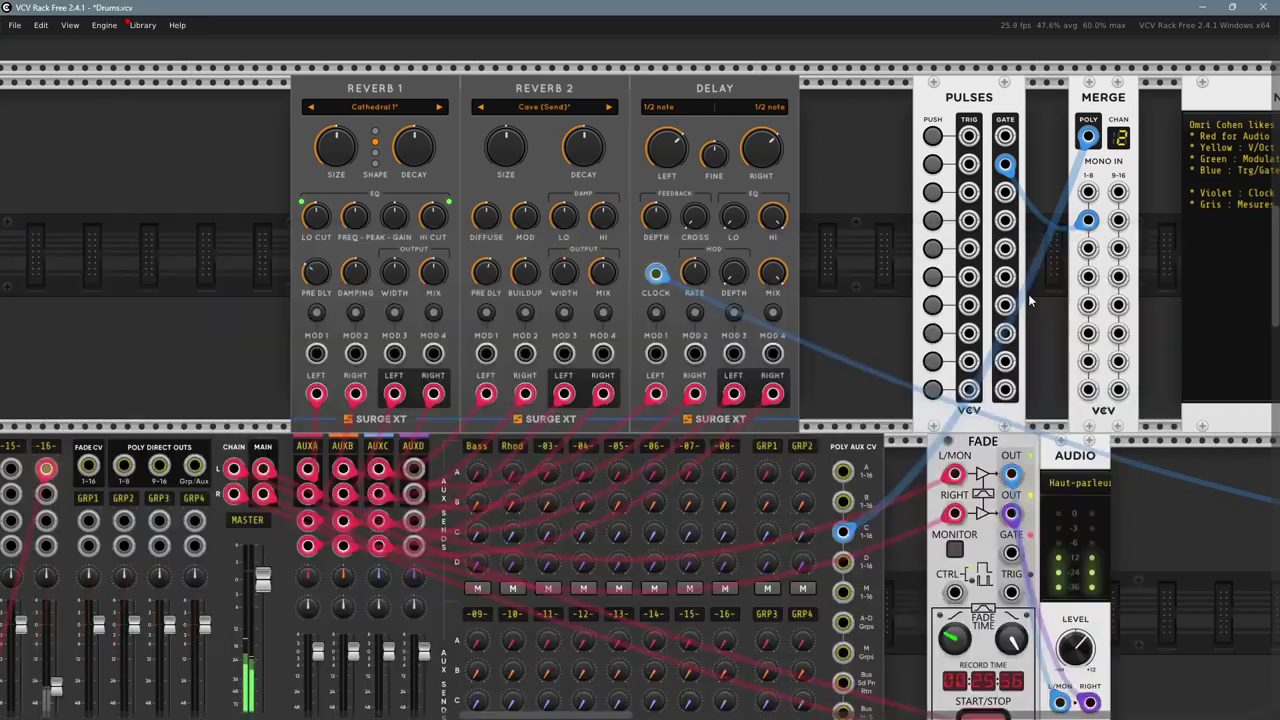
click(936, 166)
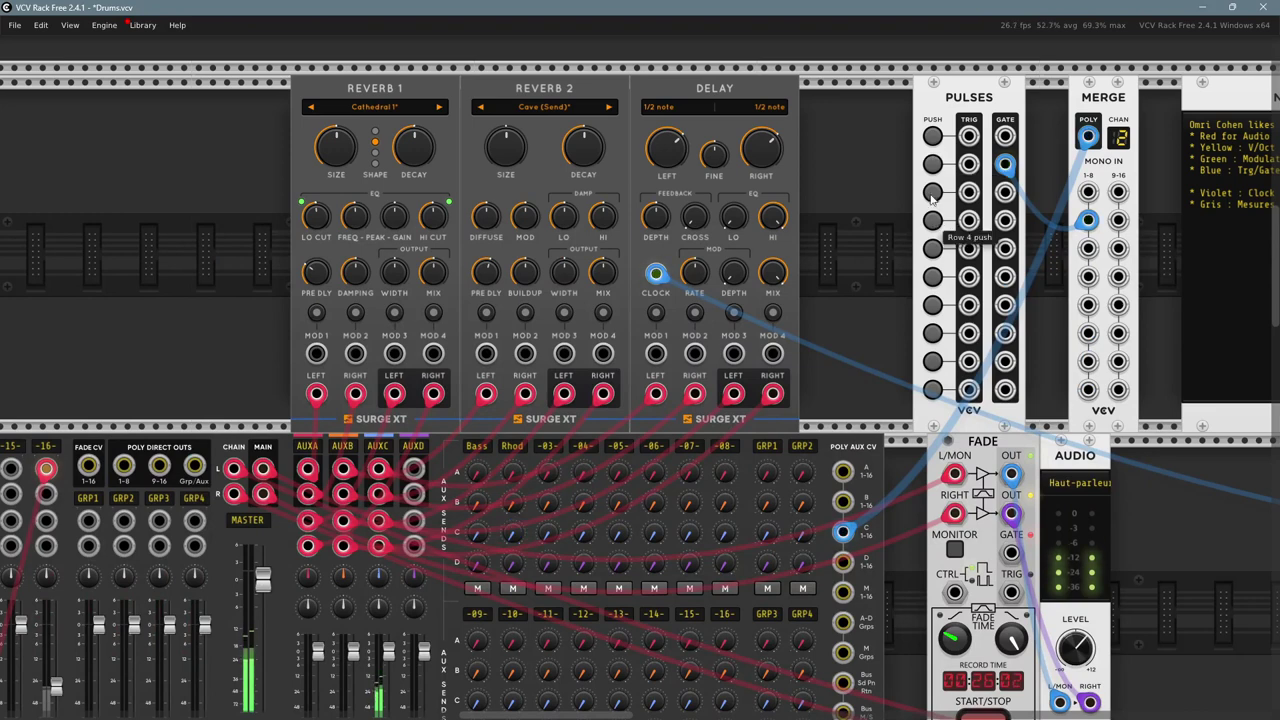
click(934, 166)
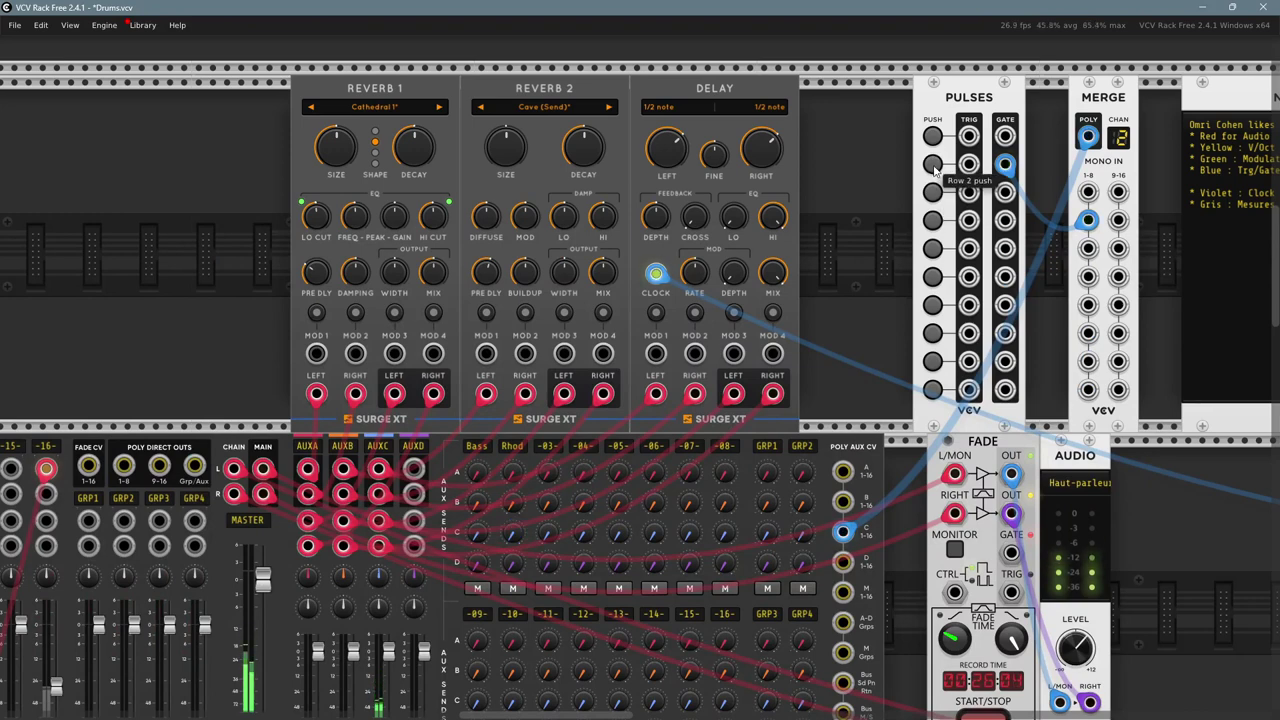
click(934, 168)
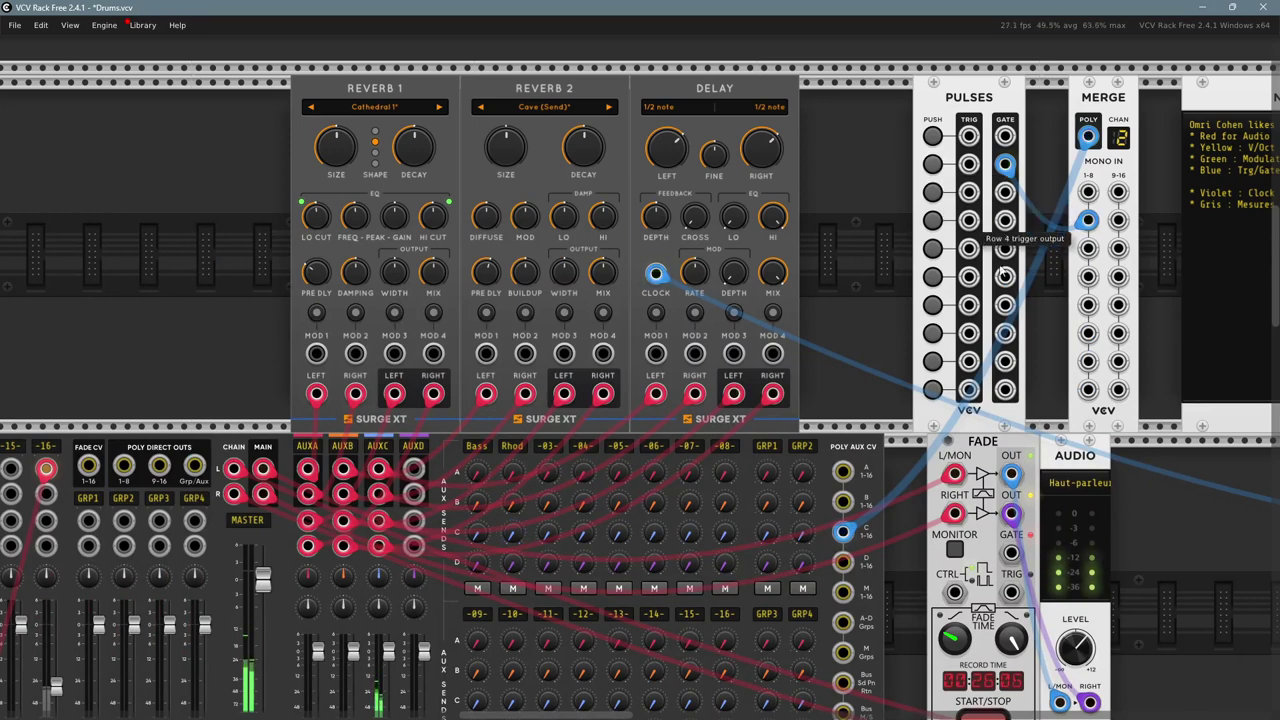
click(934, 168)
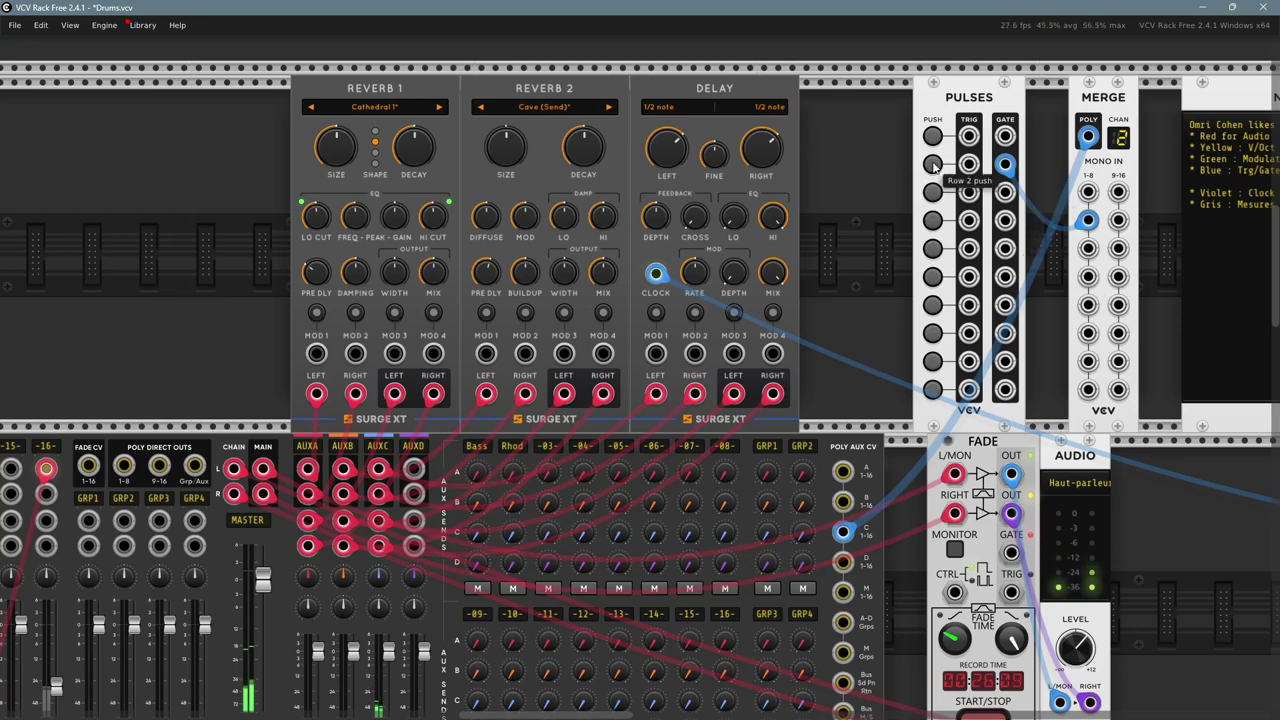
click(934, 167)
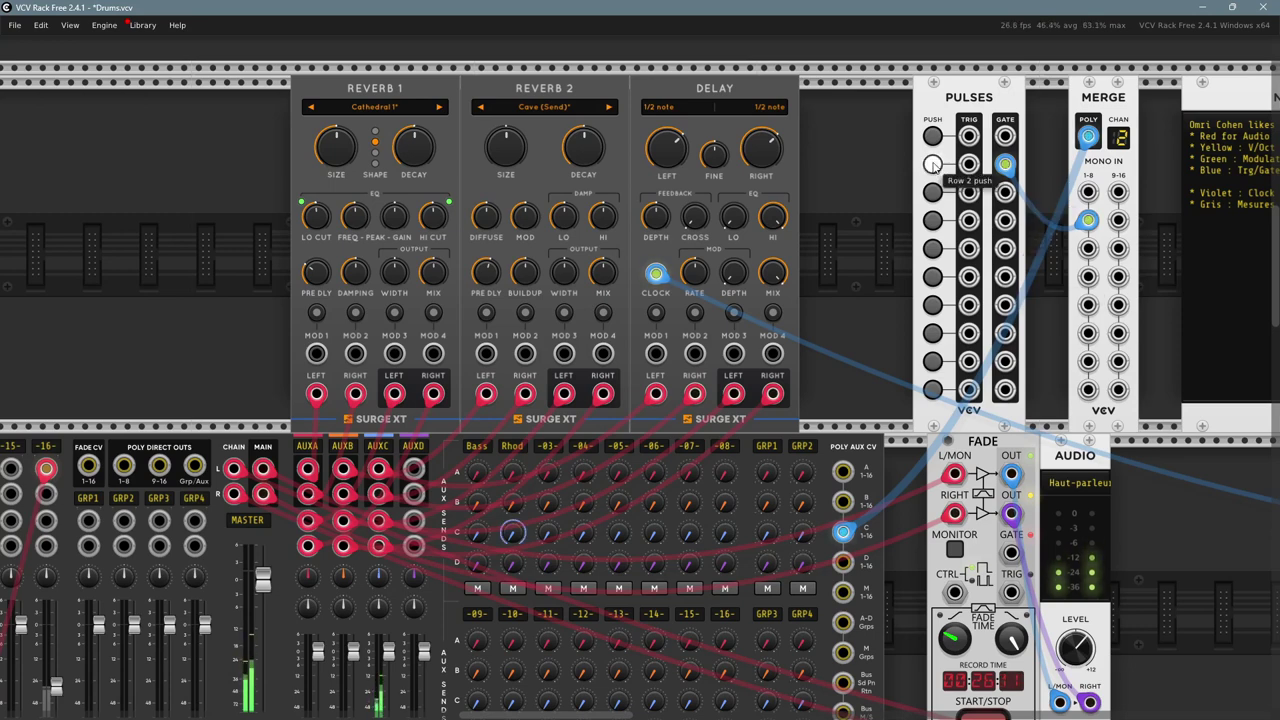
- Trigger row 2 of Pulses a few more times to open the Rhodes send during playback, and stop the song
click(934, 166)
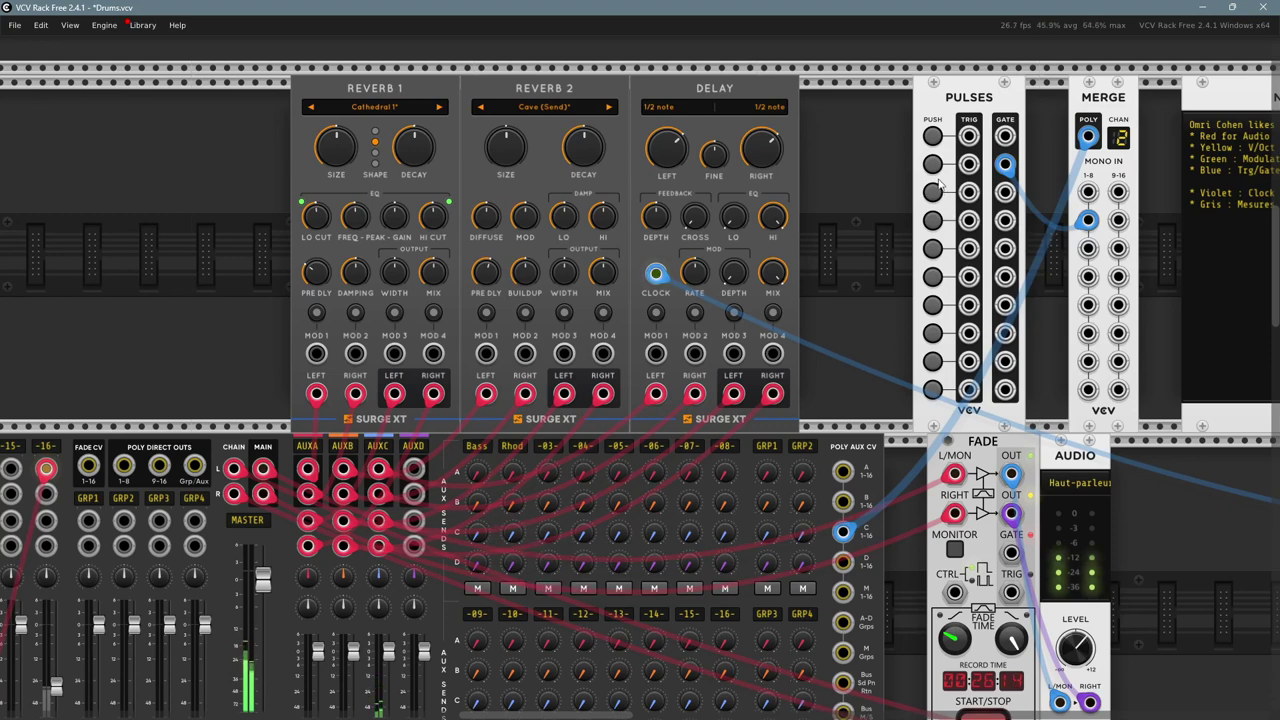
click(932, 165)
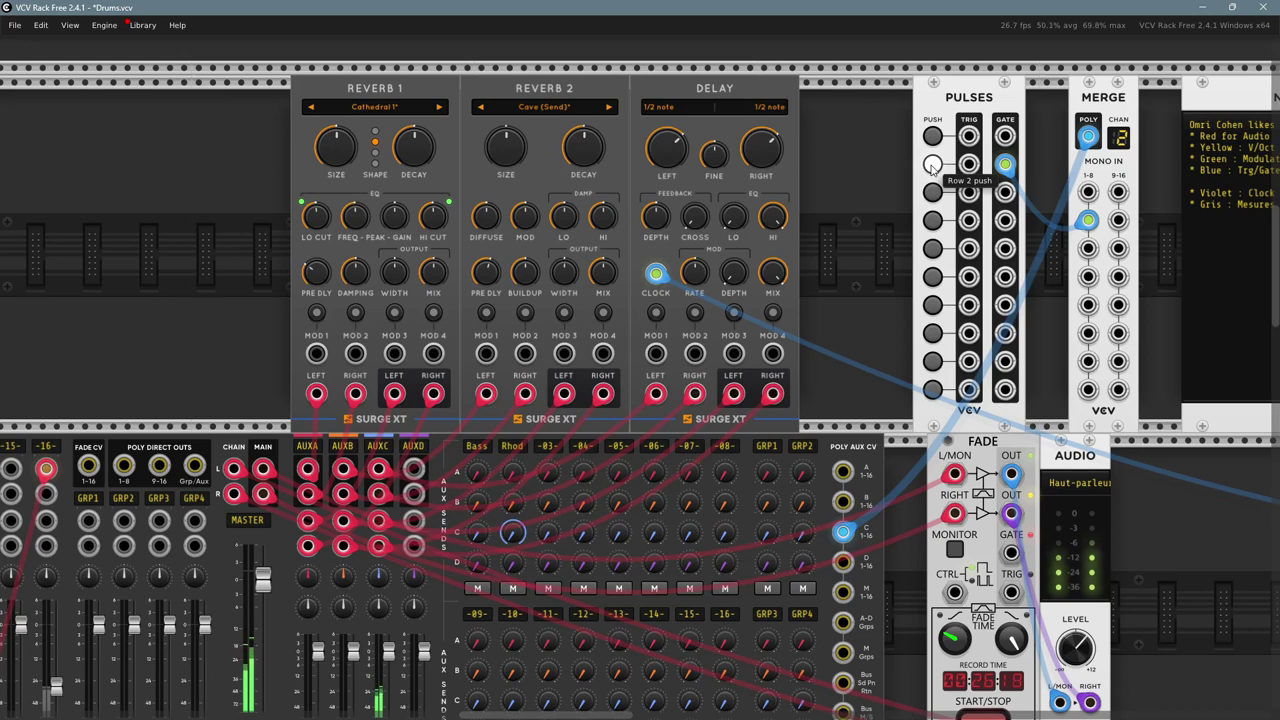
click(932, 165)
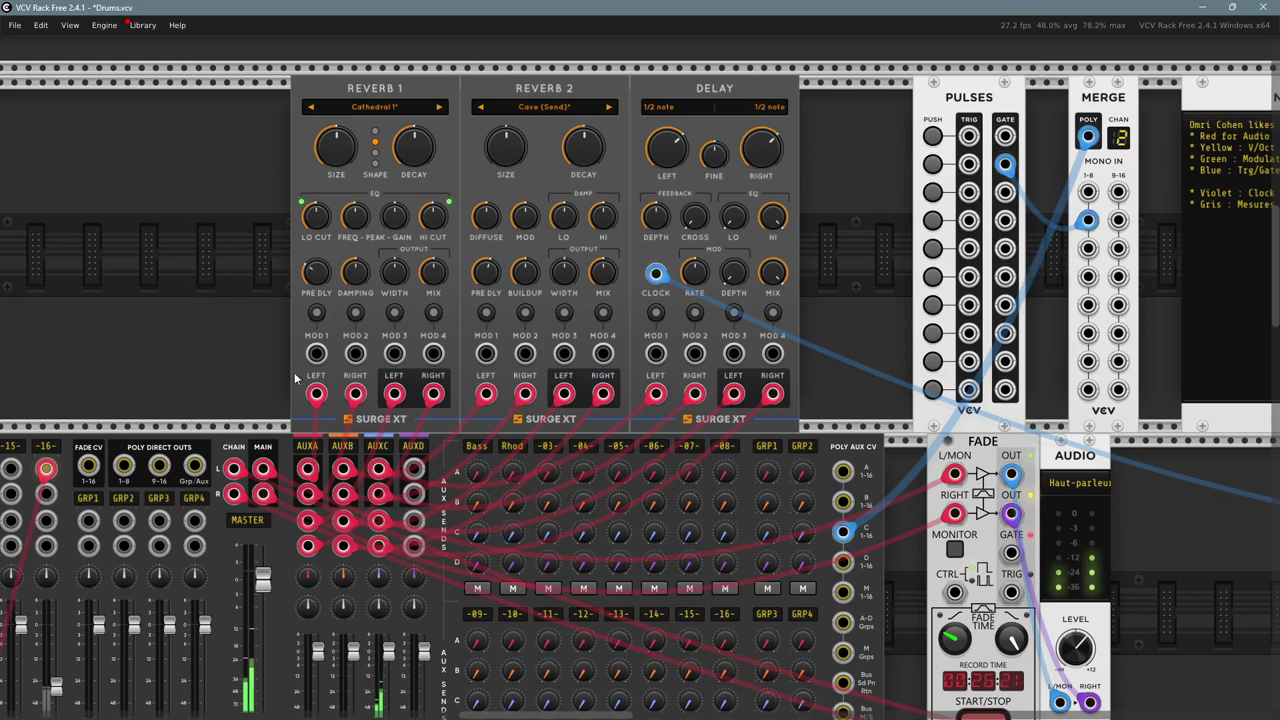
key(alt+Tab)
click(831, 176)
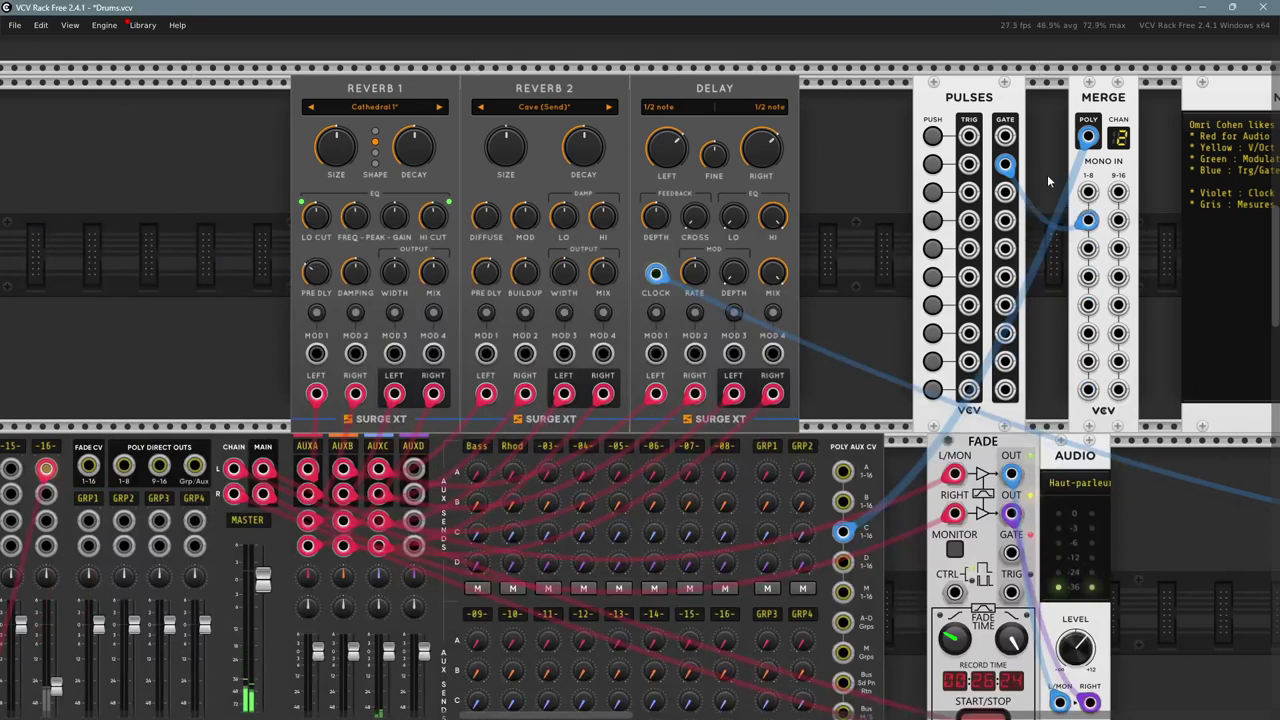
- Remove the cable between the row 2 gate output of Pulses and the Merge input
drag(1047, 174, 968, 172)
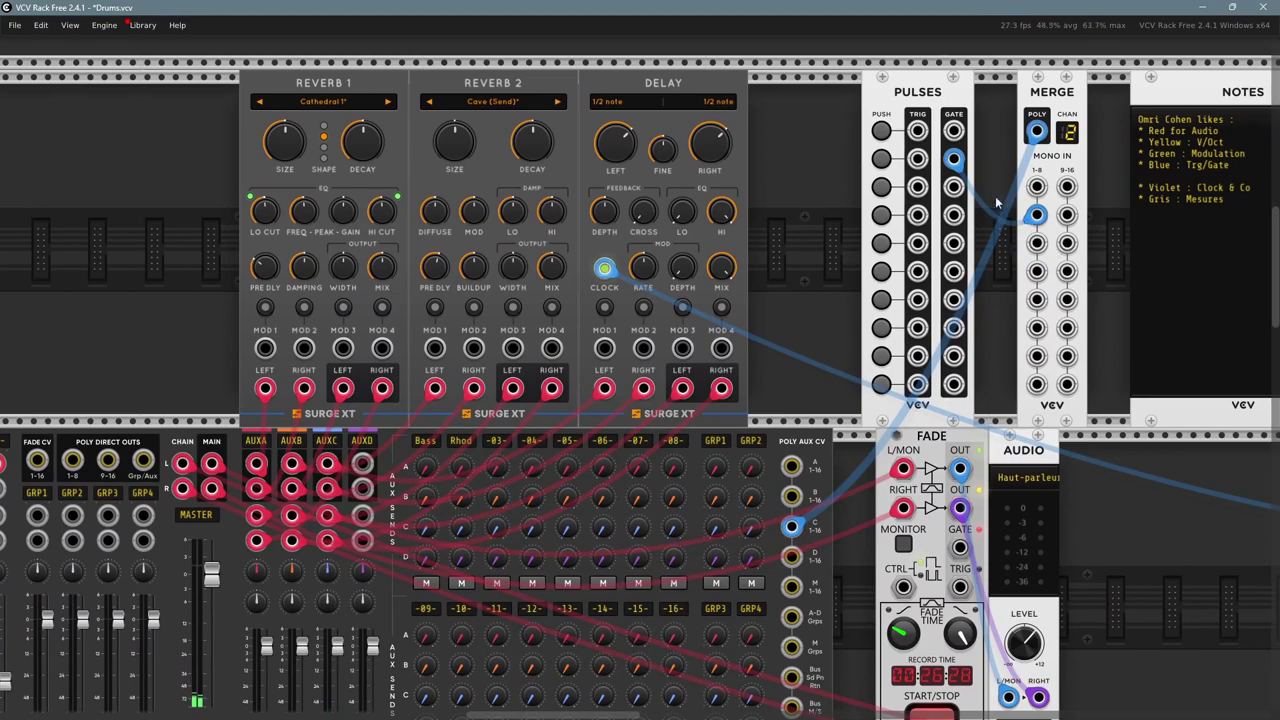
drag(954, 160, 824, 191)
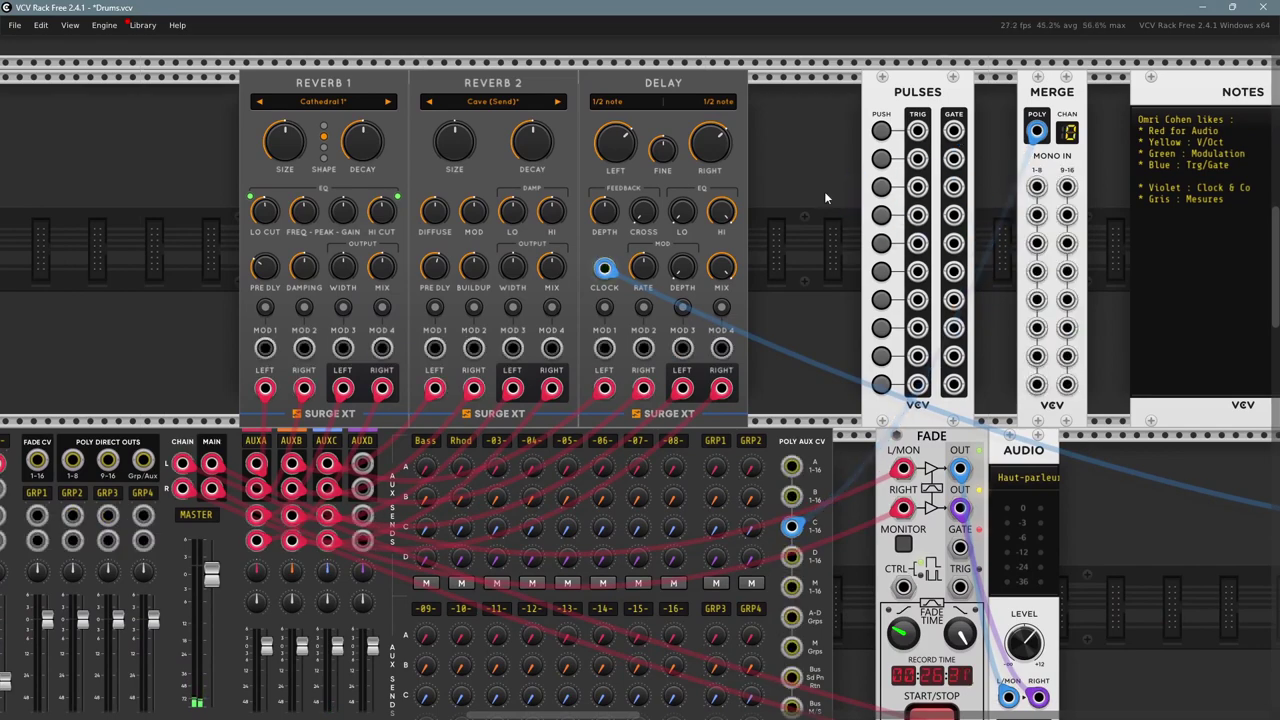
scroll(785, 307, down, 2)
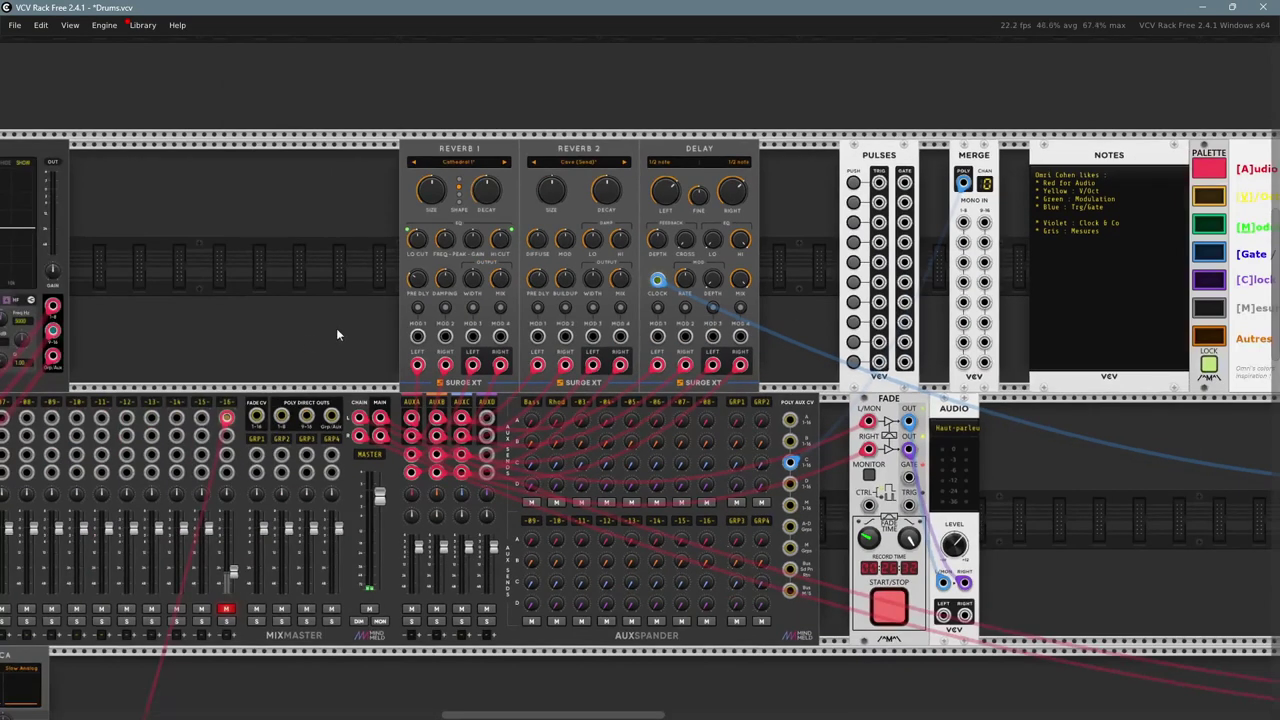
scroll(336, 328, down, 2)
- Switch to the Entrian Sequencer editor and examine the notes of the Bass and Piano clips in bars 13 to 16
key(alt+Tab)
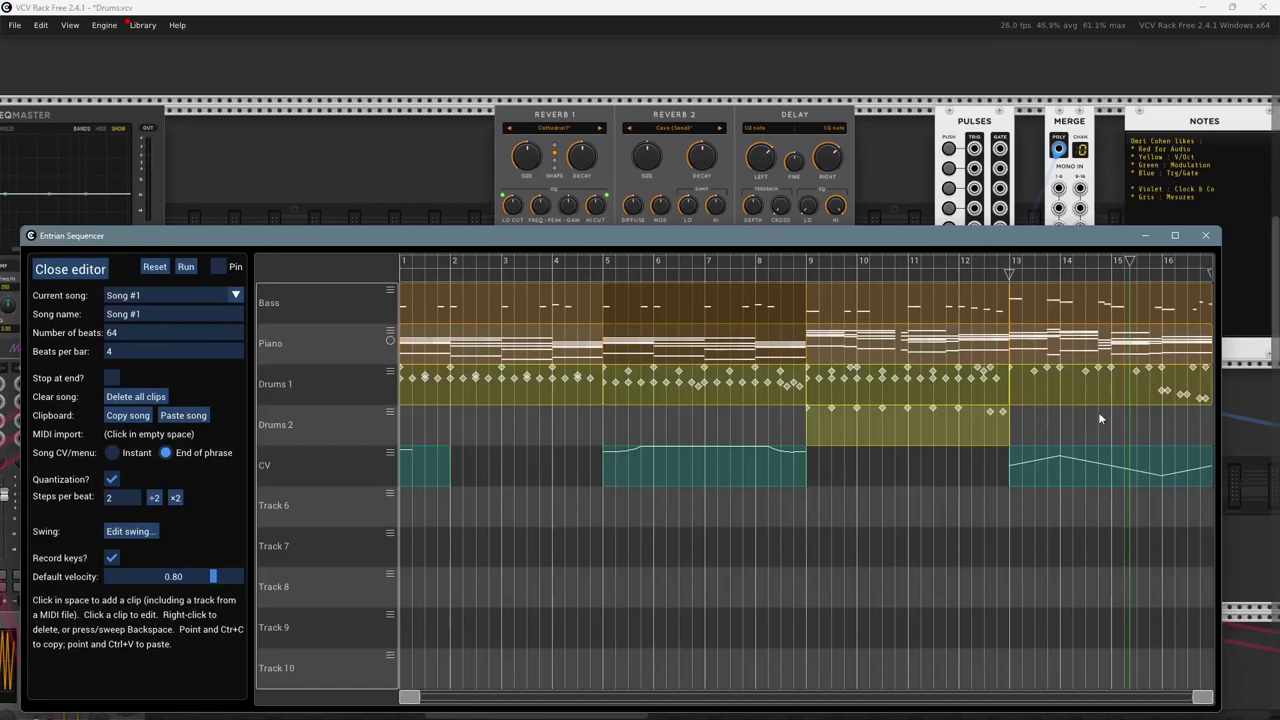
click(1138, 313)
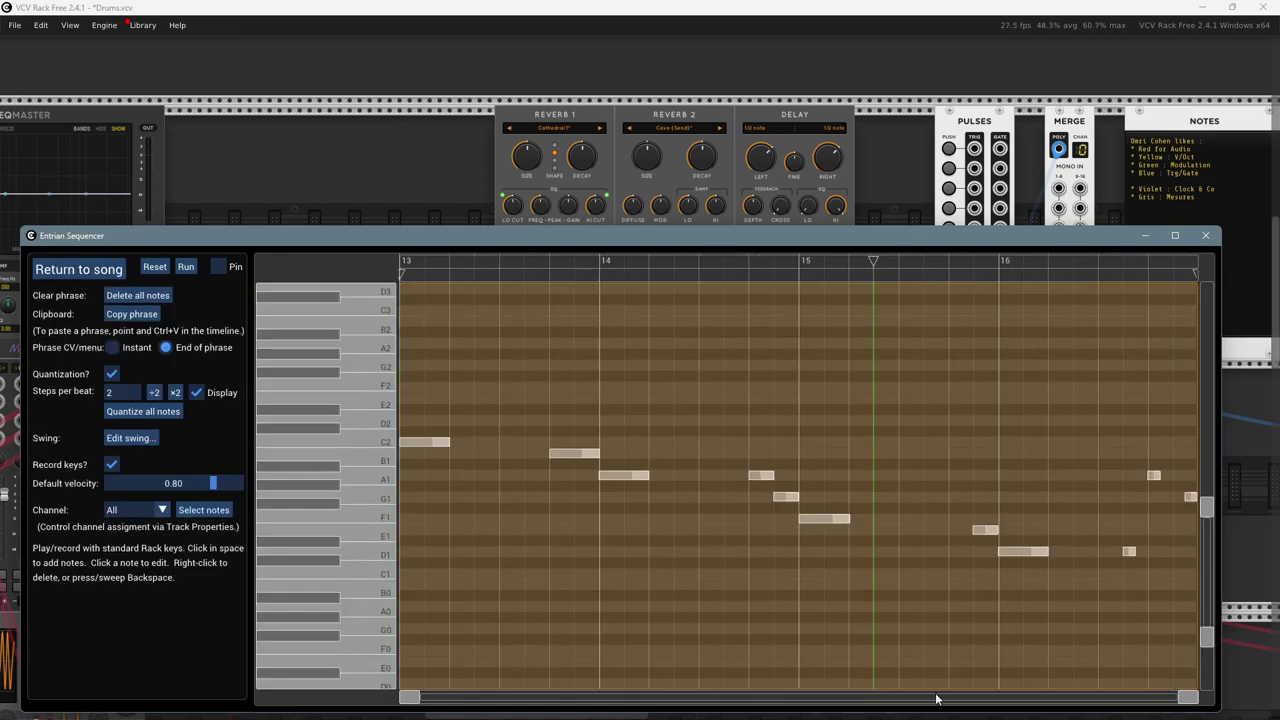
key(Escape)
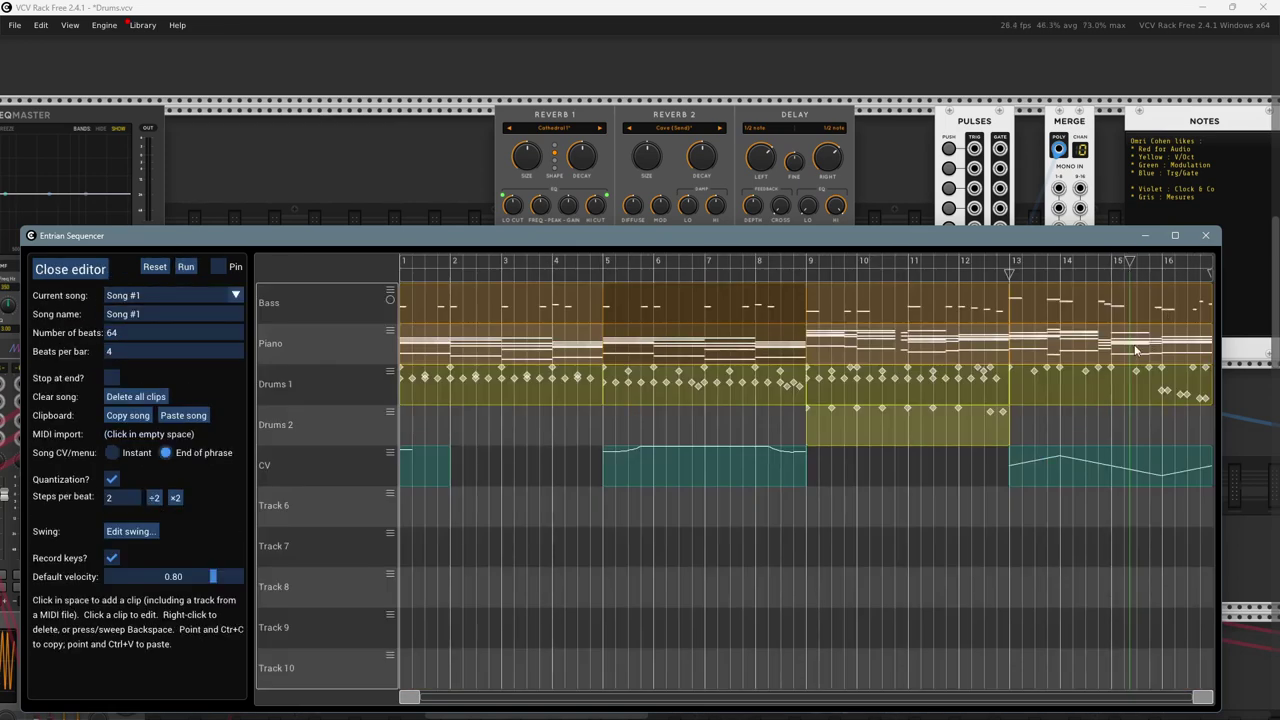
click(1136, 348)
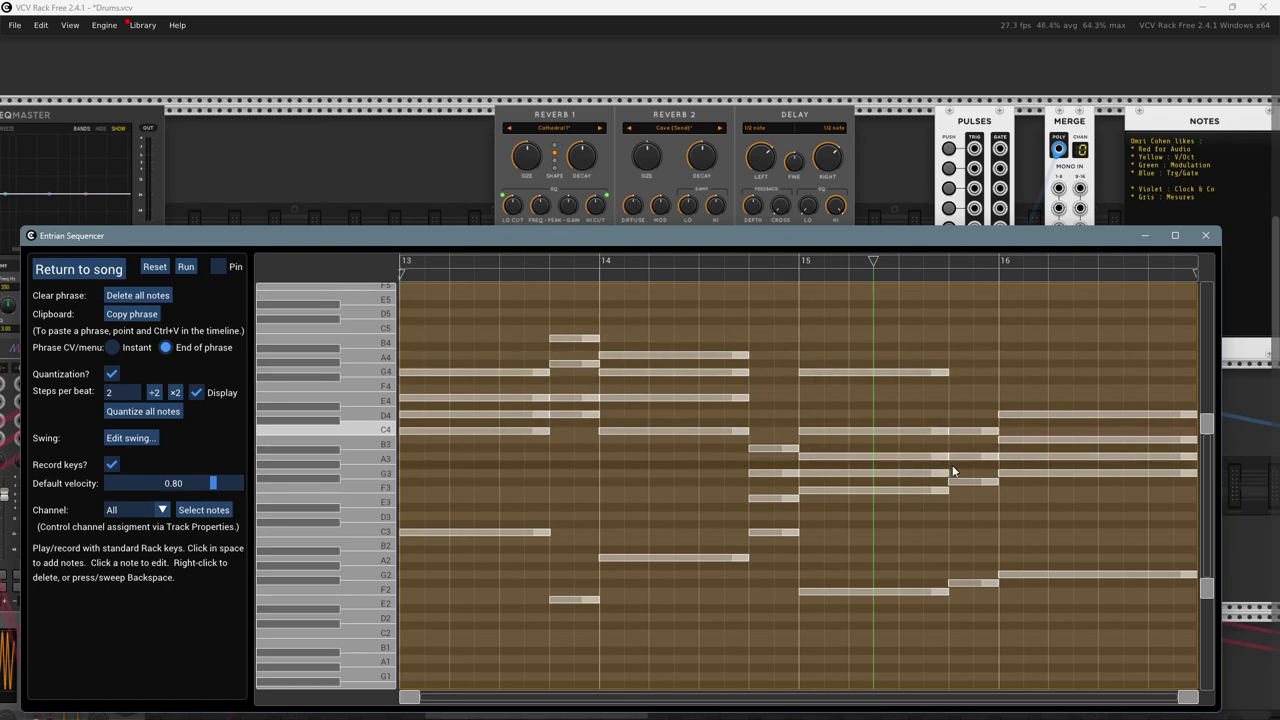
click(78, 269)
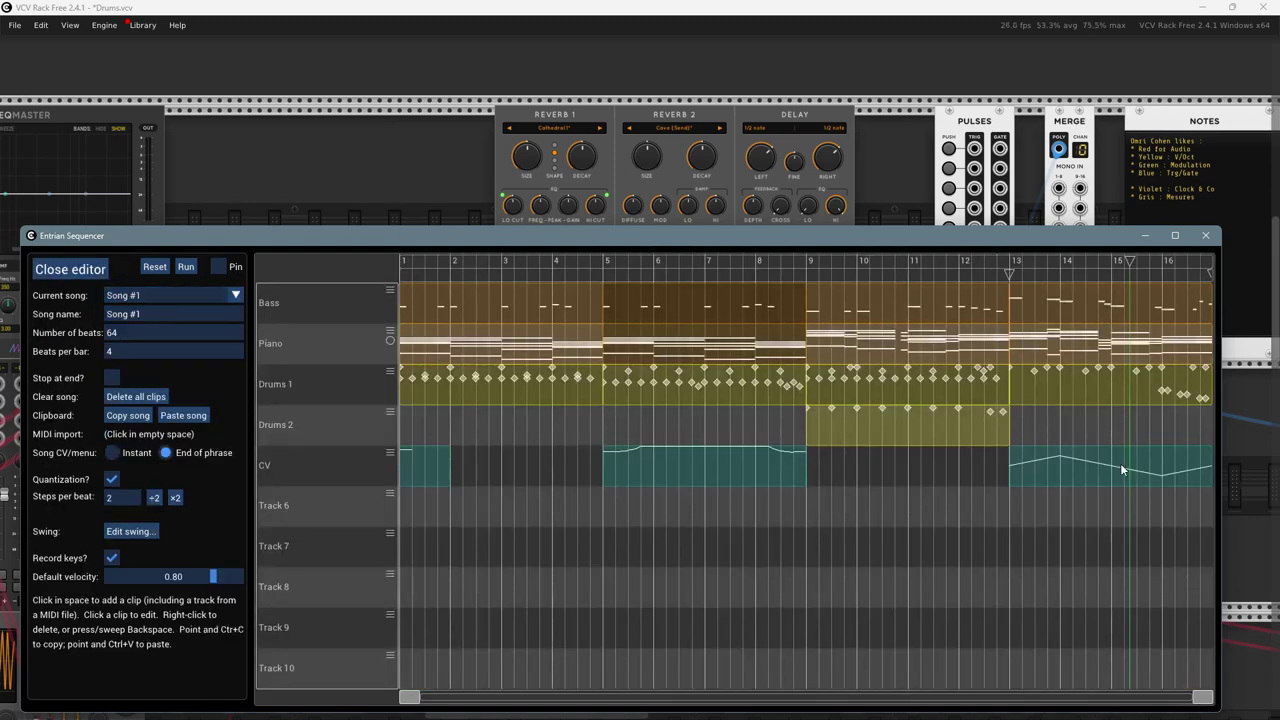
- Open the CV clip at bars 13 to 16 and rename its Channel 3 to Rhodes Delay
click(1121, 468)
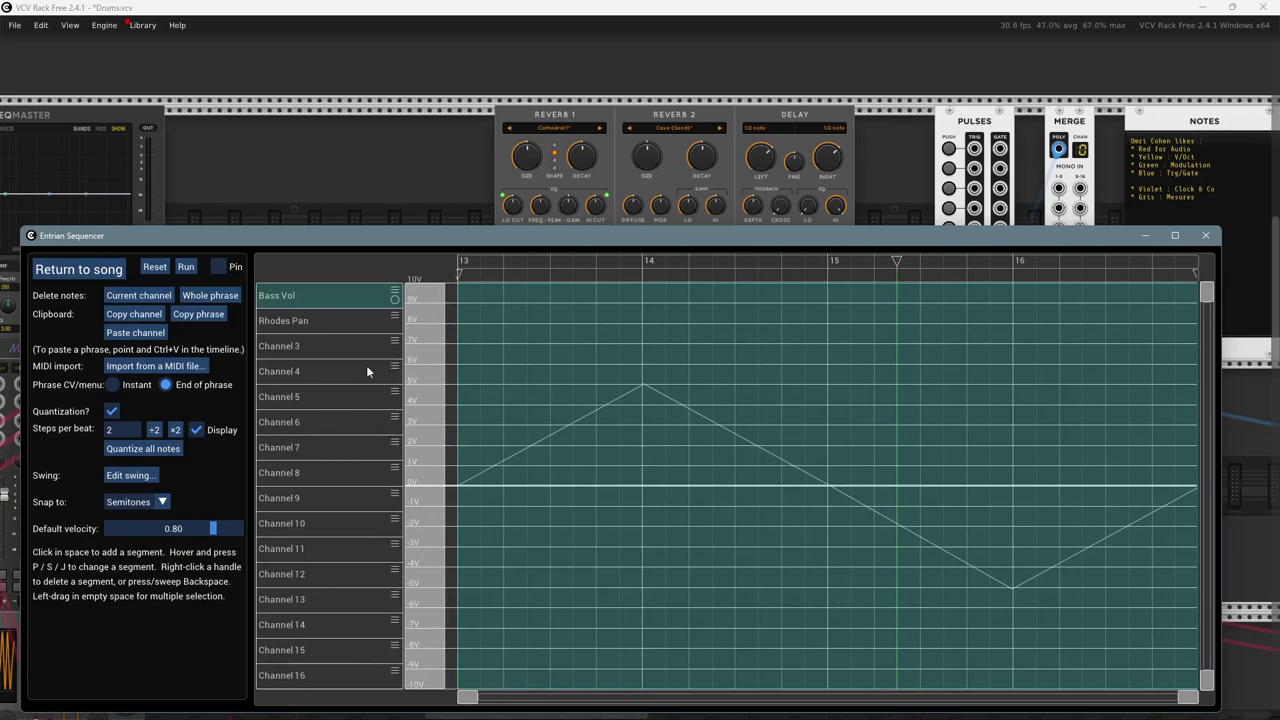
click(395, 345)
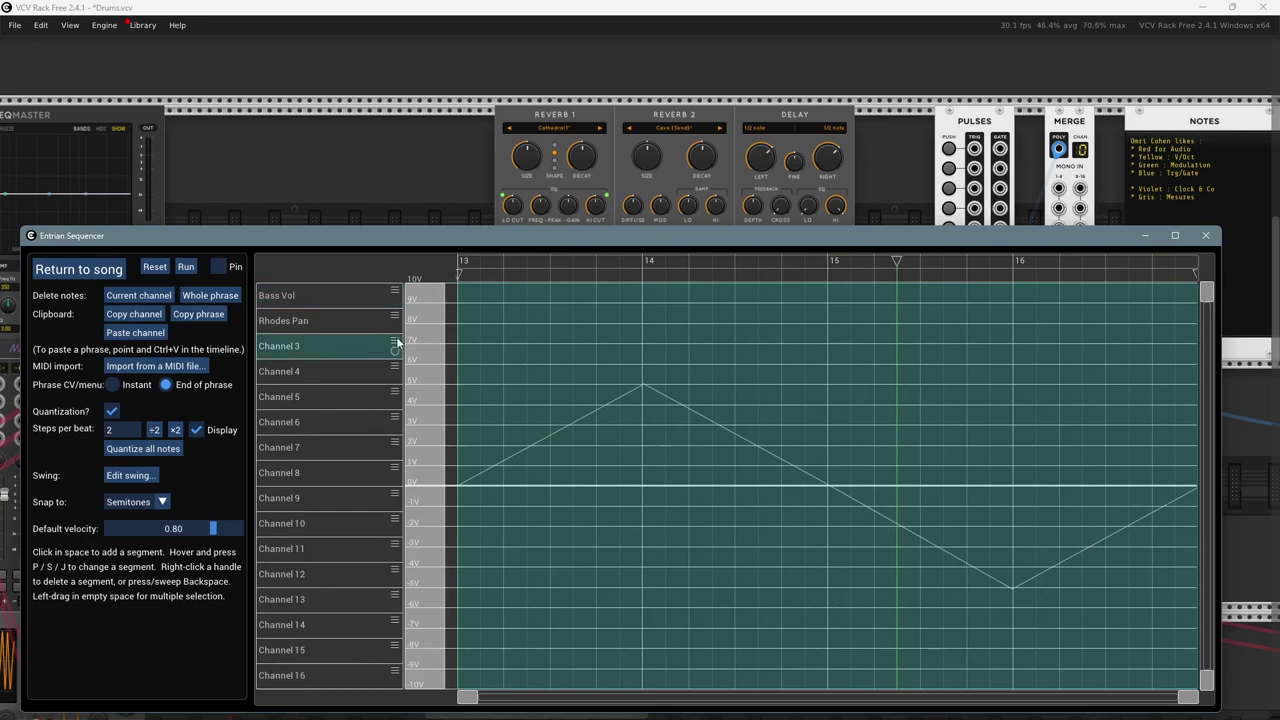
click(396, 346)
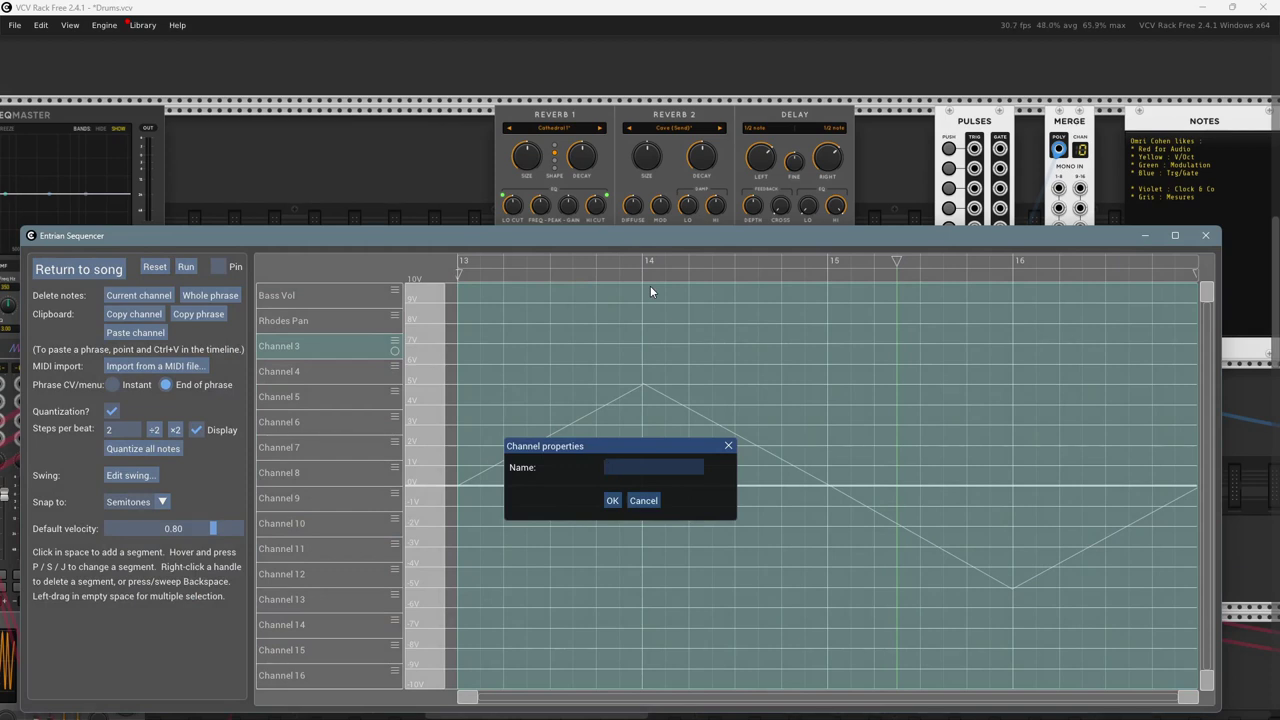
text(Rhodes Delay)
click(613, 498)
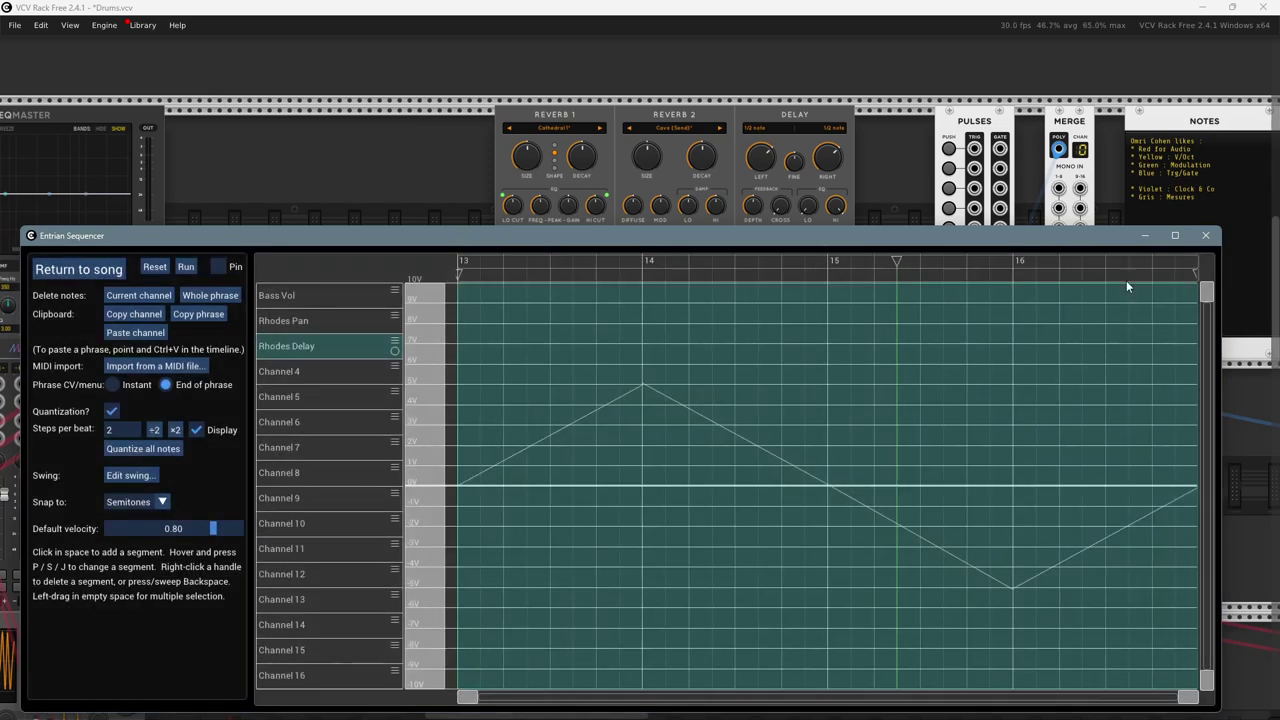
- Draw a Rhodes Delay segment at about 8 V in the bar 13 to 16 CV clip, spanning about three quarters of bar 15
click(86, 274)
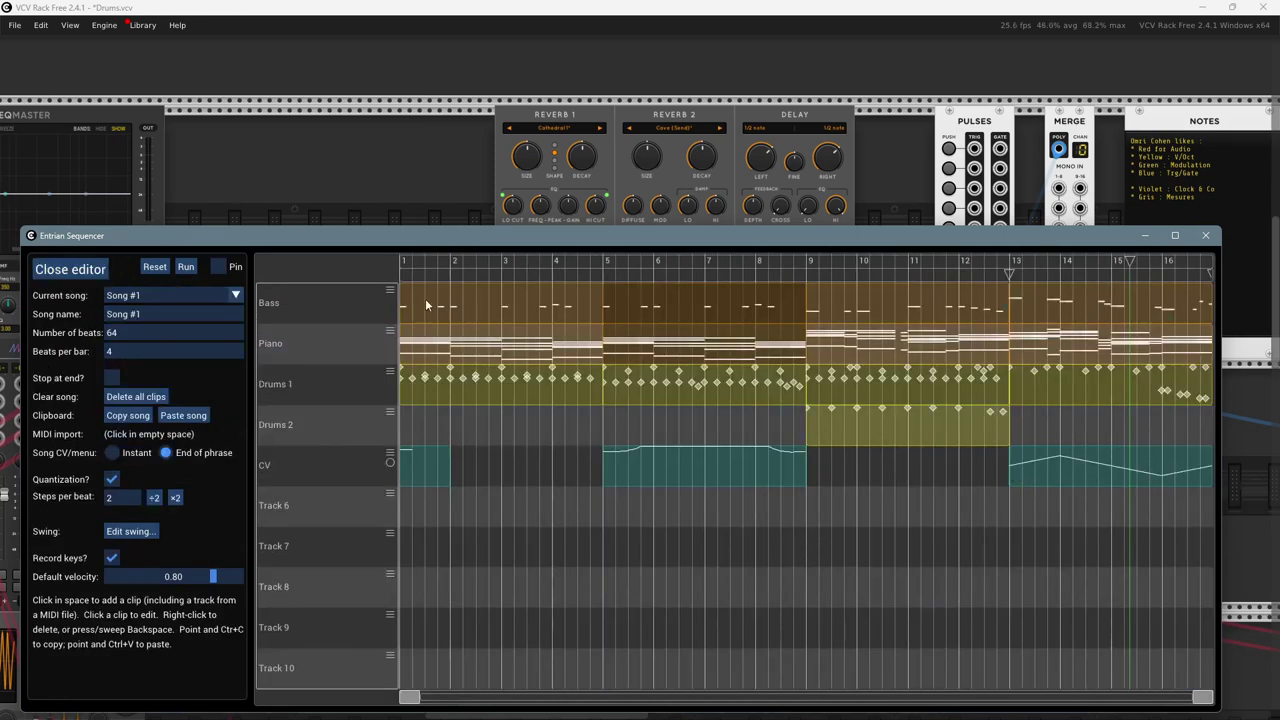
click(1097, 455)
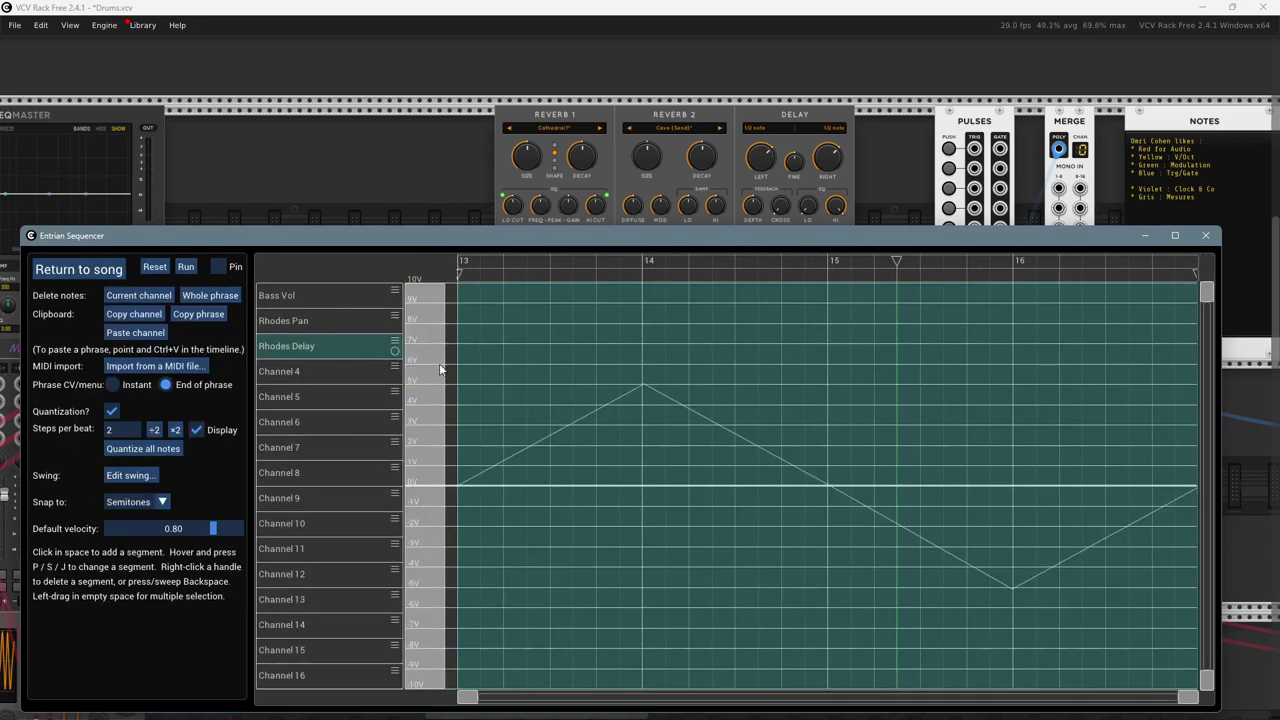
click(829, 324)
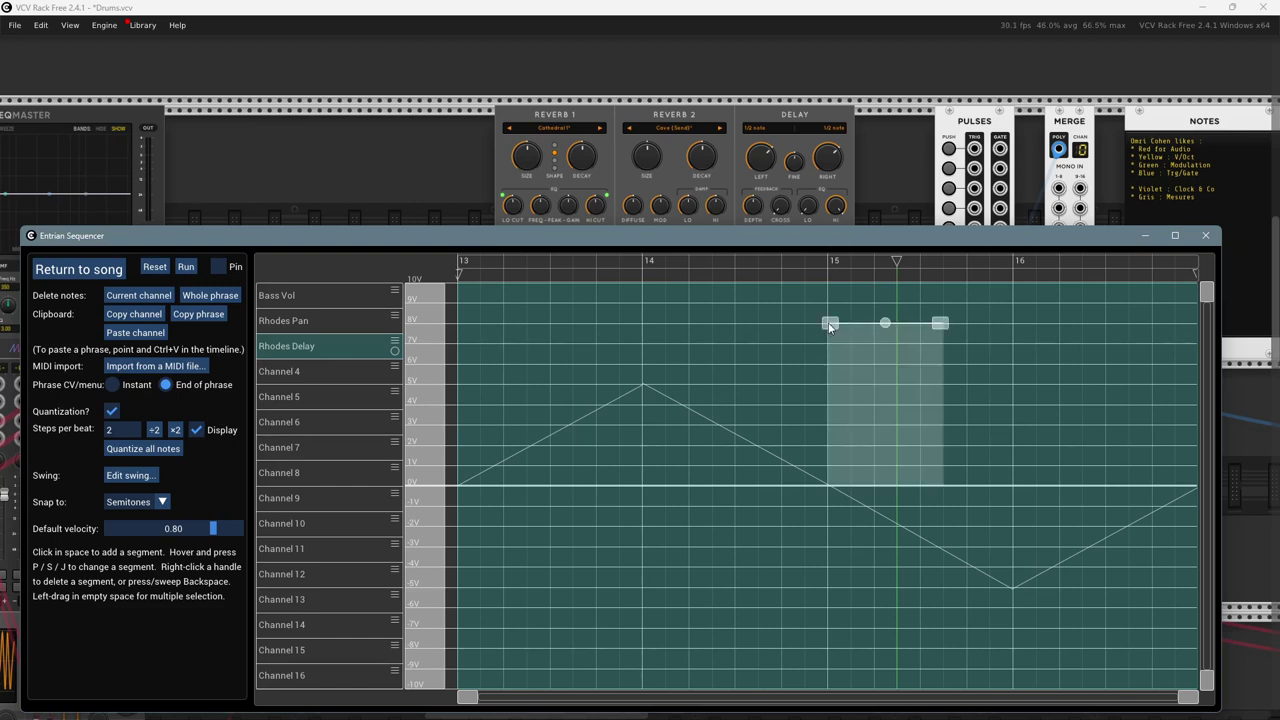
drag(940, 325, 957, 322)
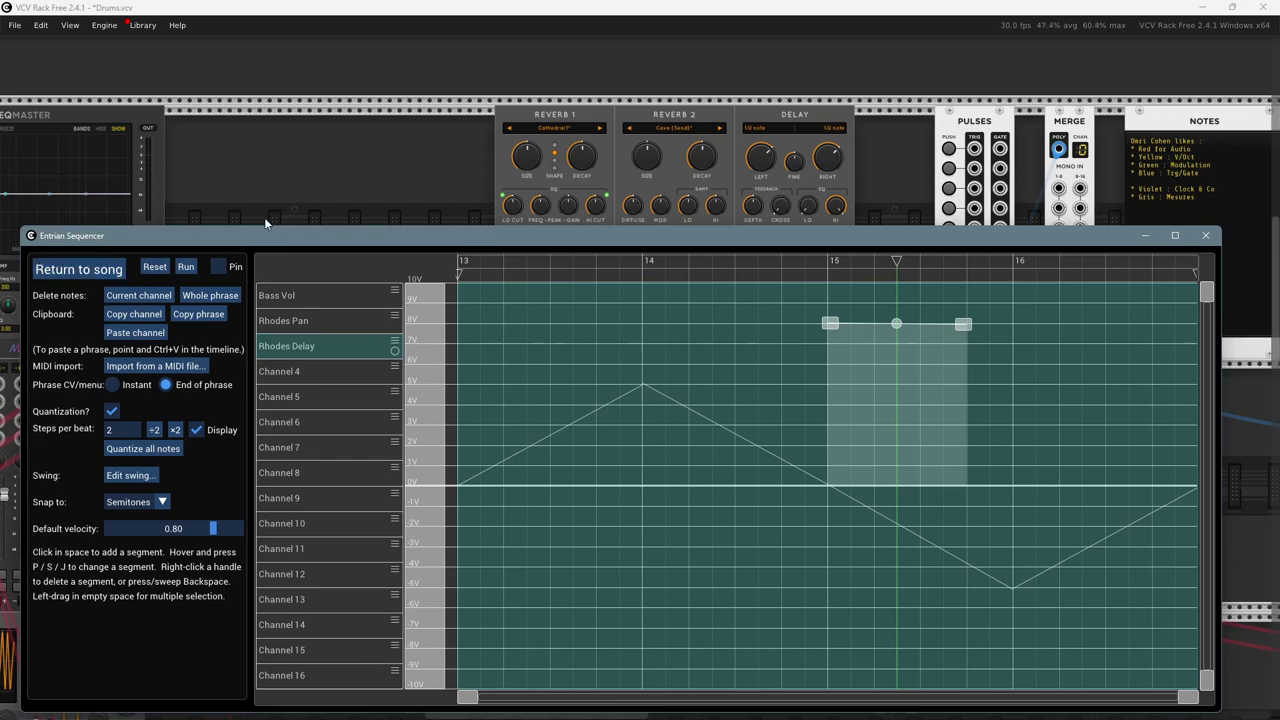
- Return to the rack and move the Scope's input cable on Split from the second to the third mono output
click(379, 170)
scroll(697, 533, down, 1)
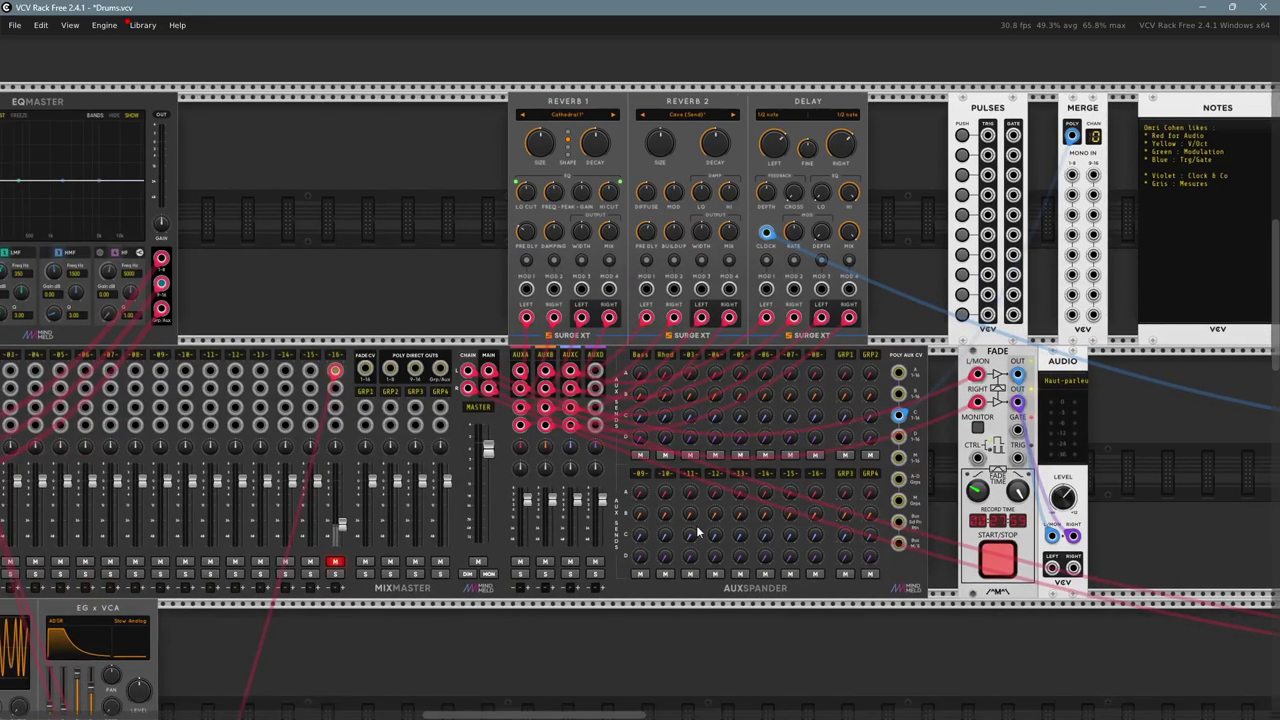
drag(697, 533, 1109, 362)
scroll(576, 525, up, 1)
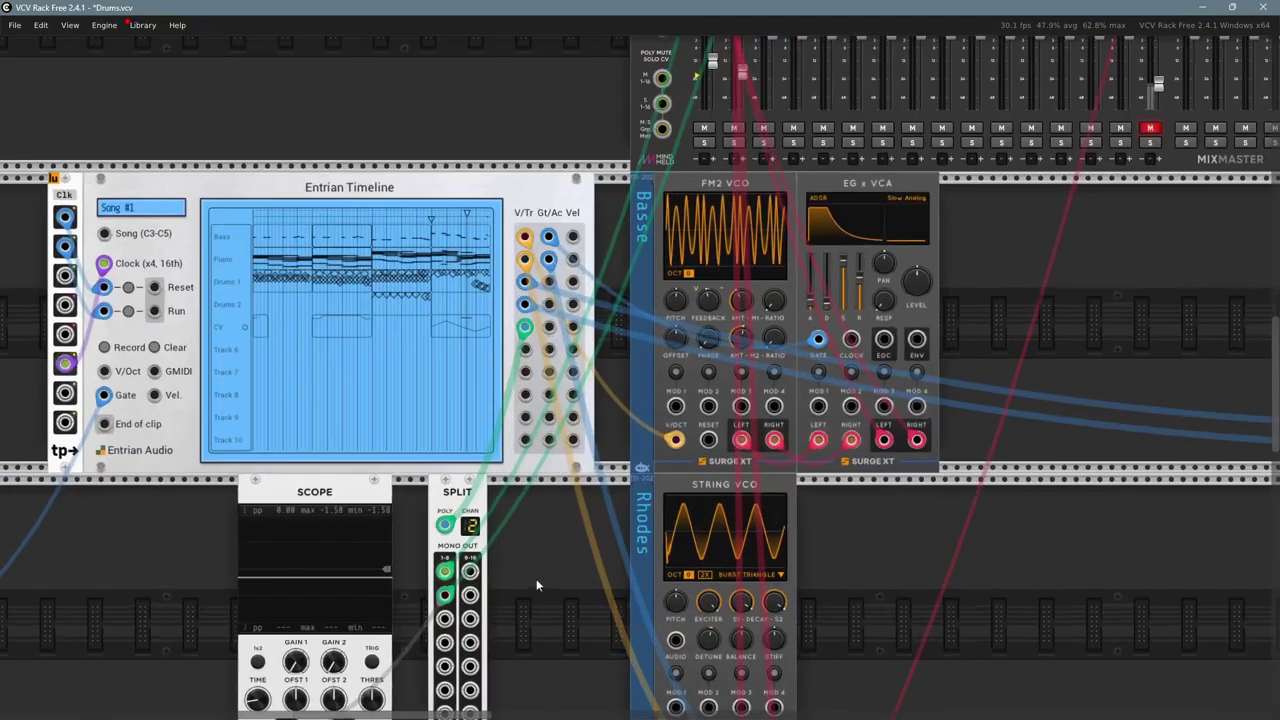
drag(536, 585, 575, 381)
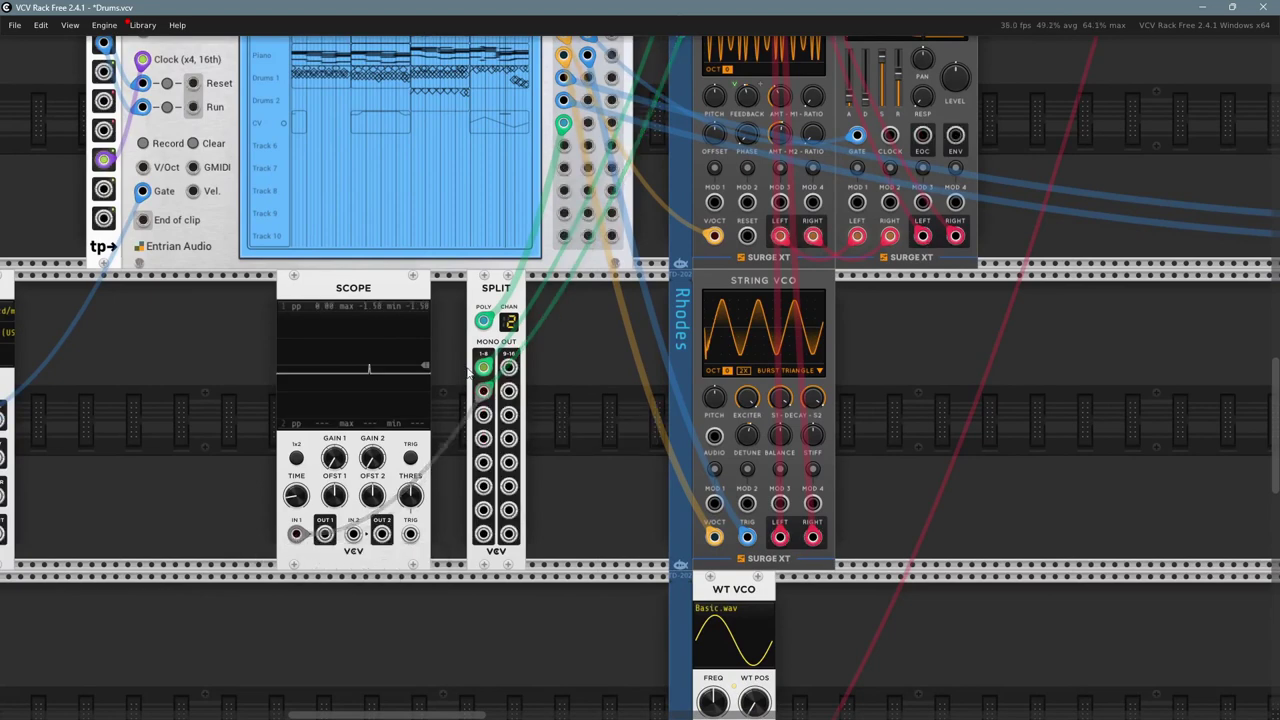
drag(467, 370, 483, 391)
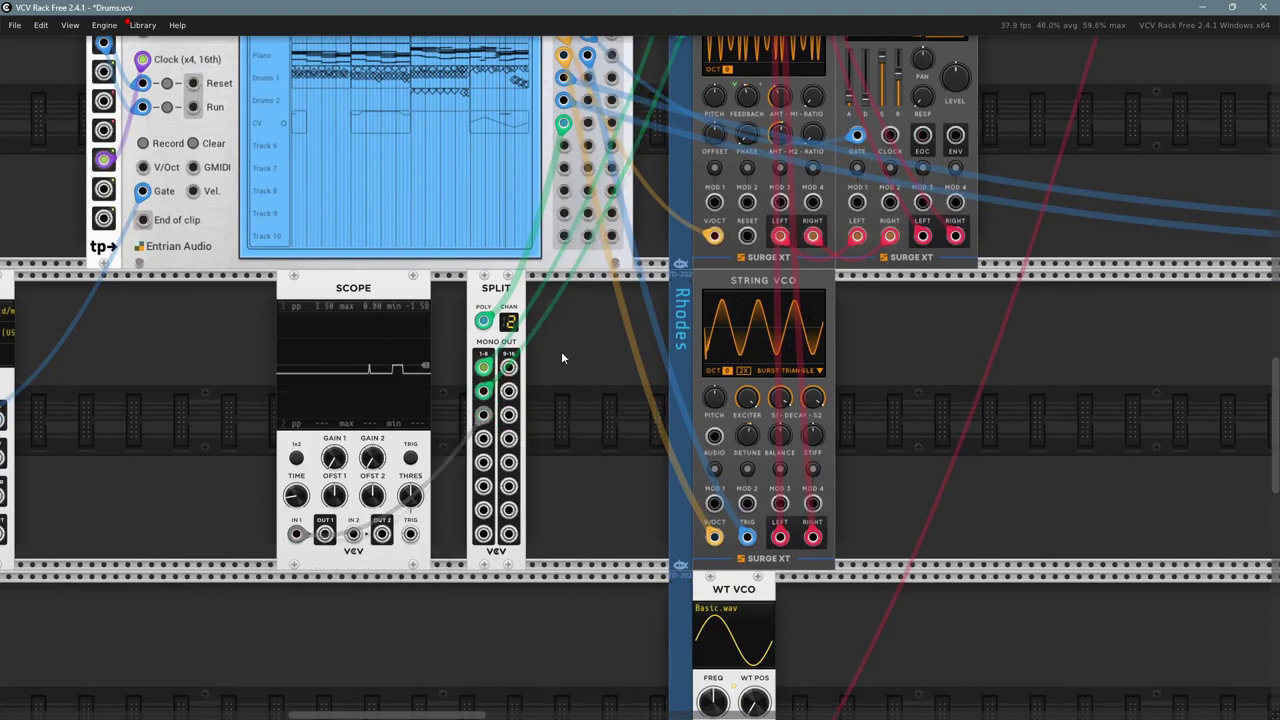
- Run the song from the sequencer editor and watch the Rhodes Delay CV on the Scope
scroll(561, 351, up, 3)
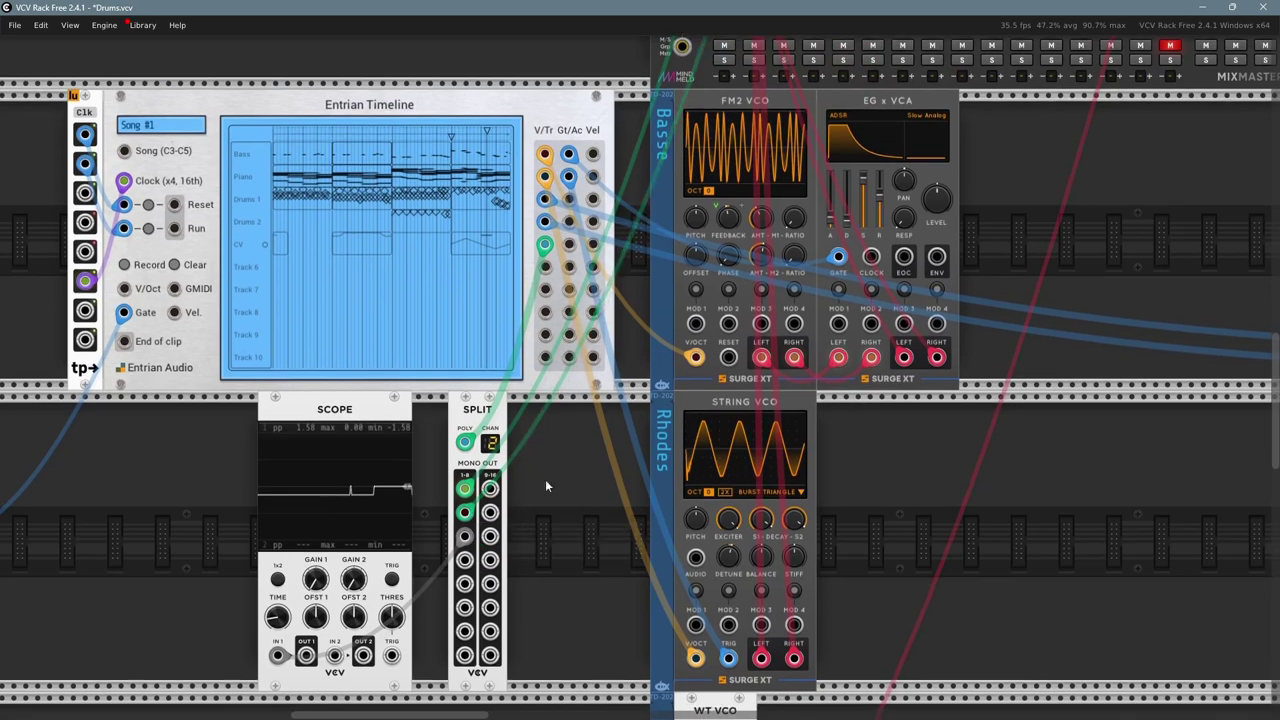
scroll(545, 487, down, 3)
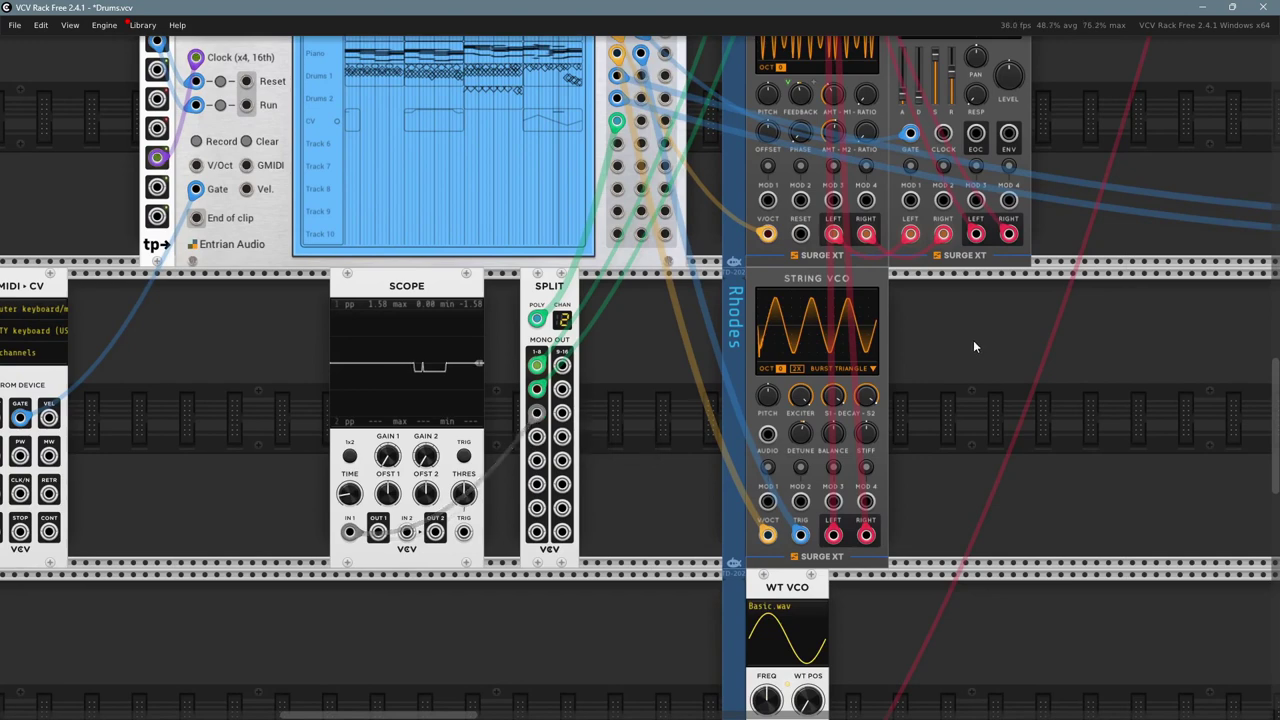
scroll(660, 425, right, 2)
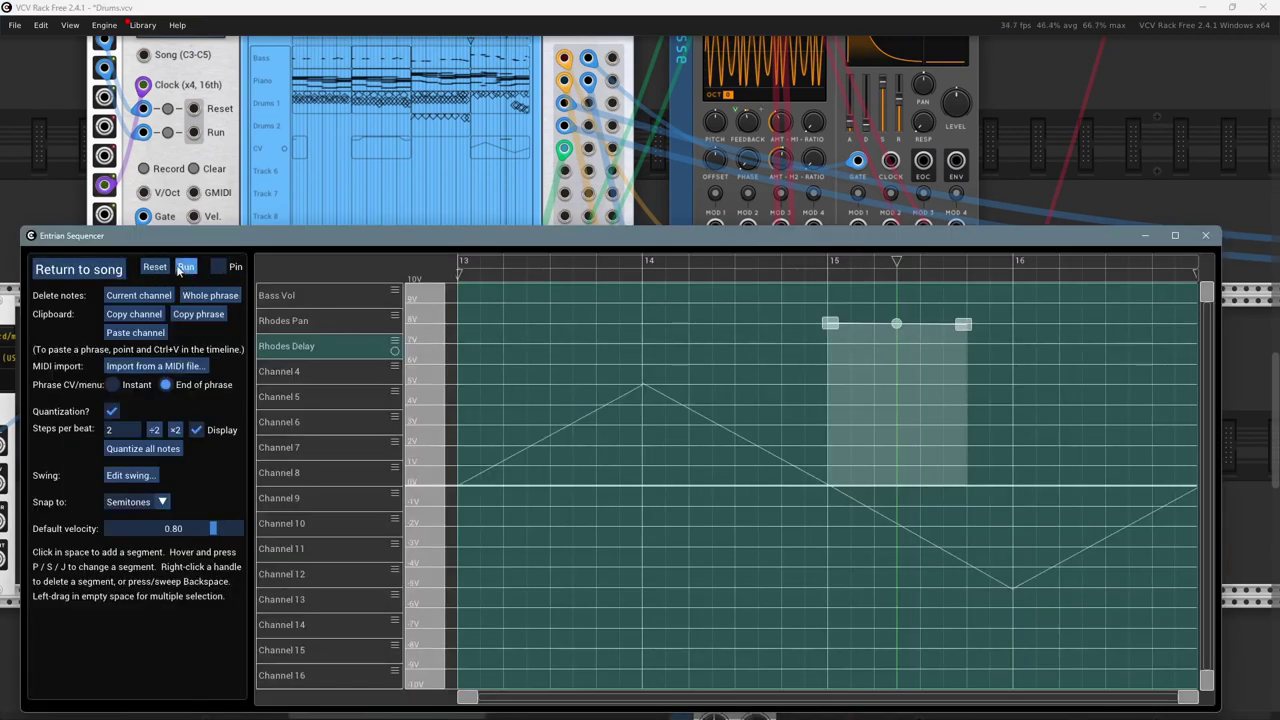
click(186, 268)
click(624, 530)
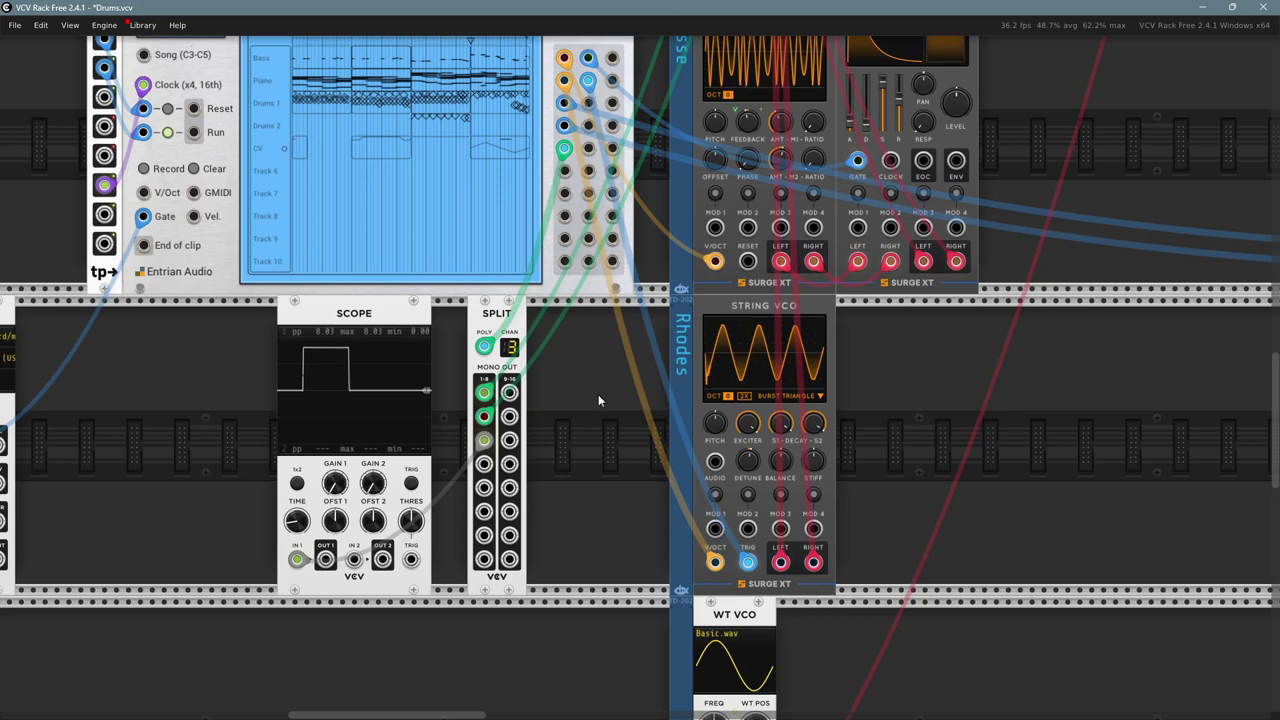
drag(598, 394, 616, 476)
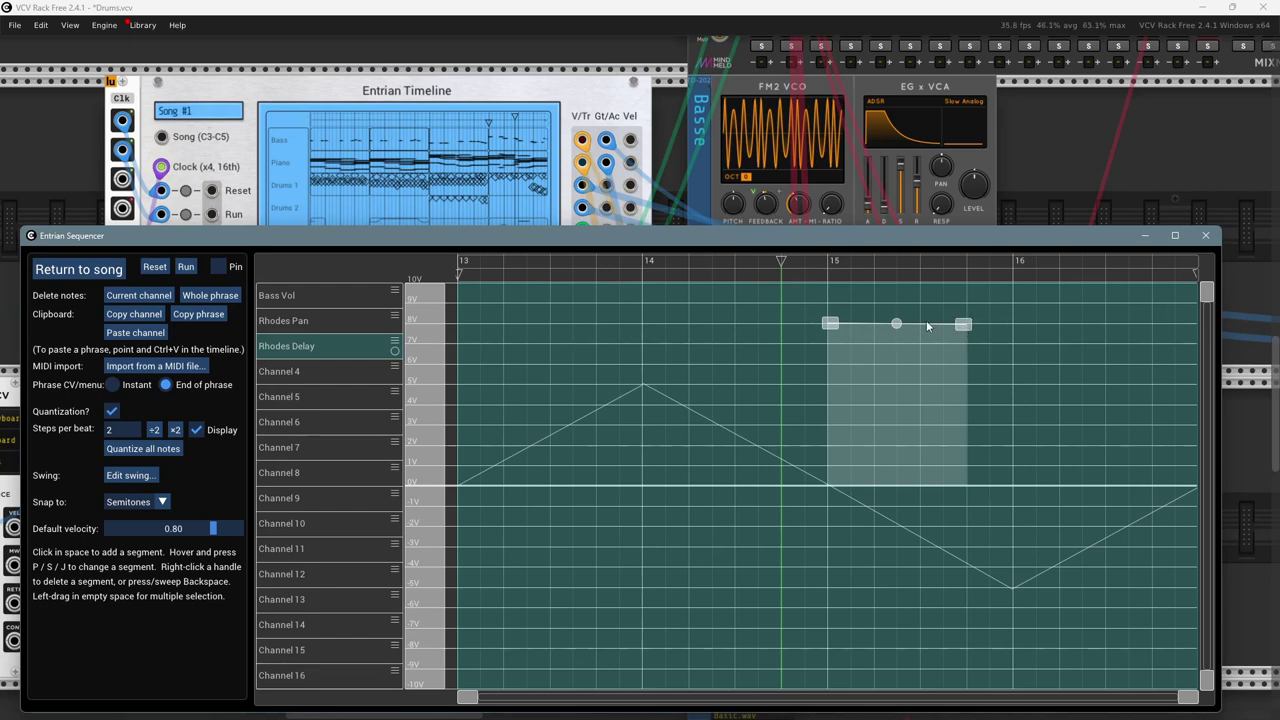
- Add a 0 V segment to Rhodes Delay from the end of the first segment to the end of bar 16, and return to the rack
key(Escape)
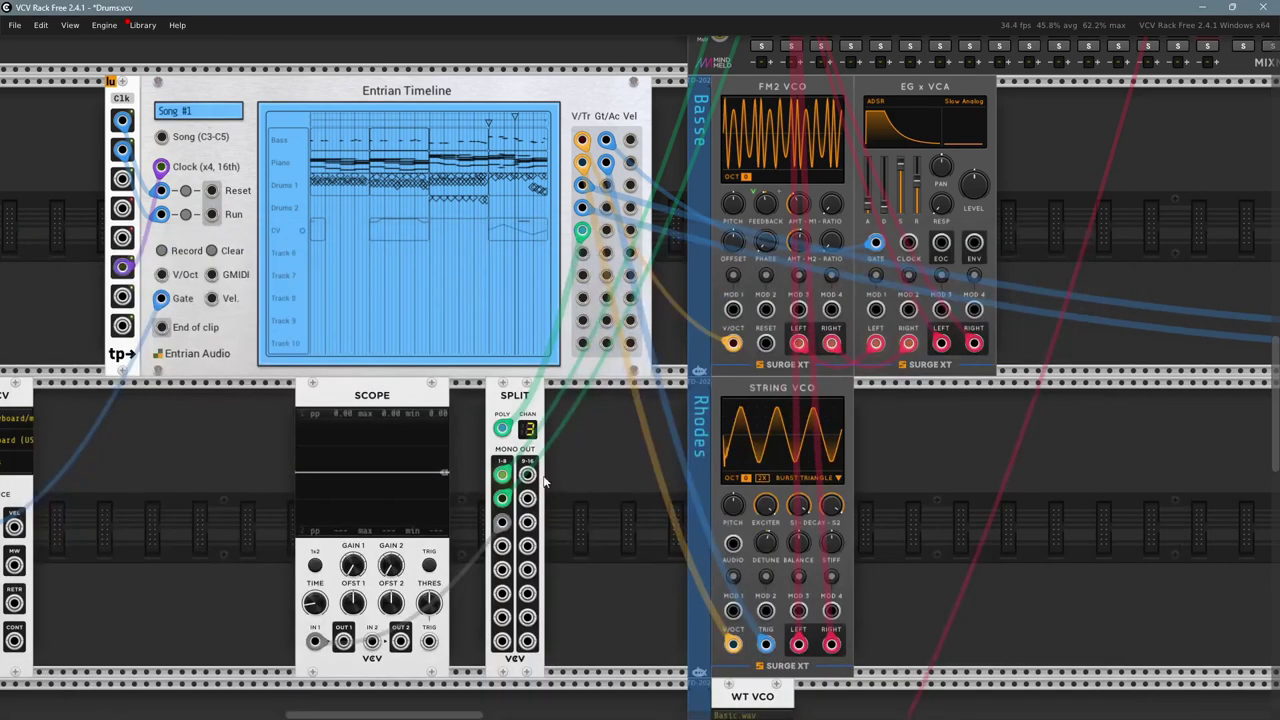
key(alt+Tab)
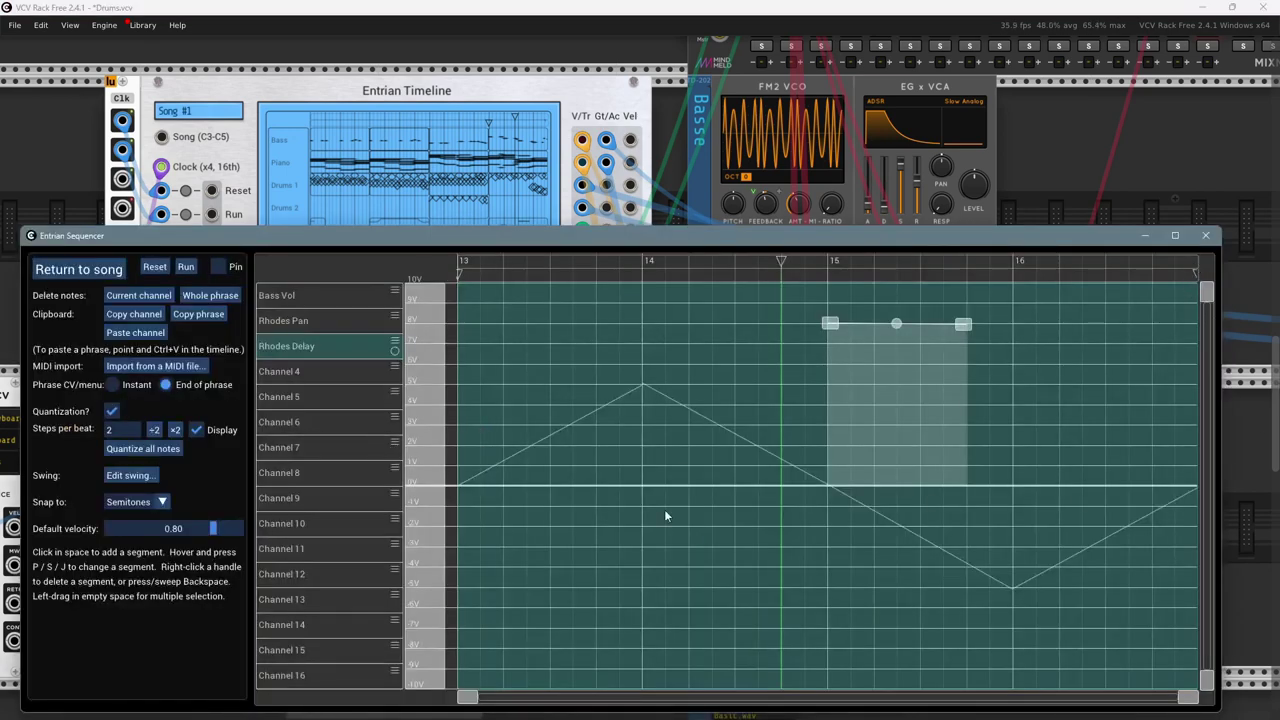
click(1037, 441)
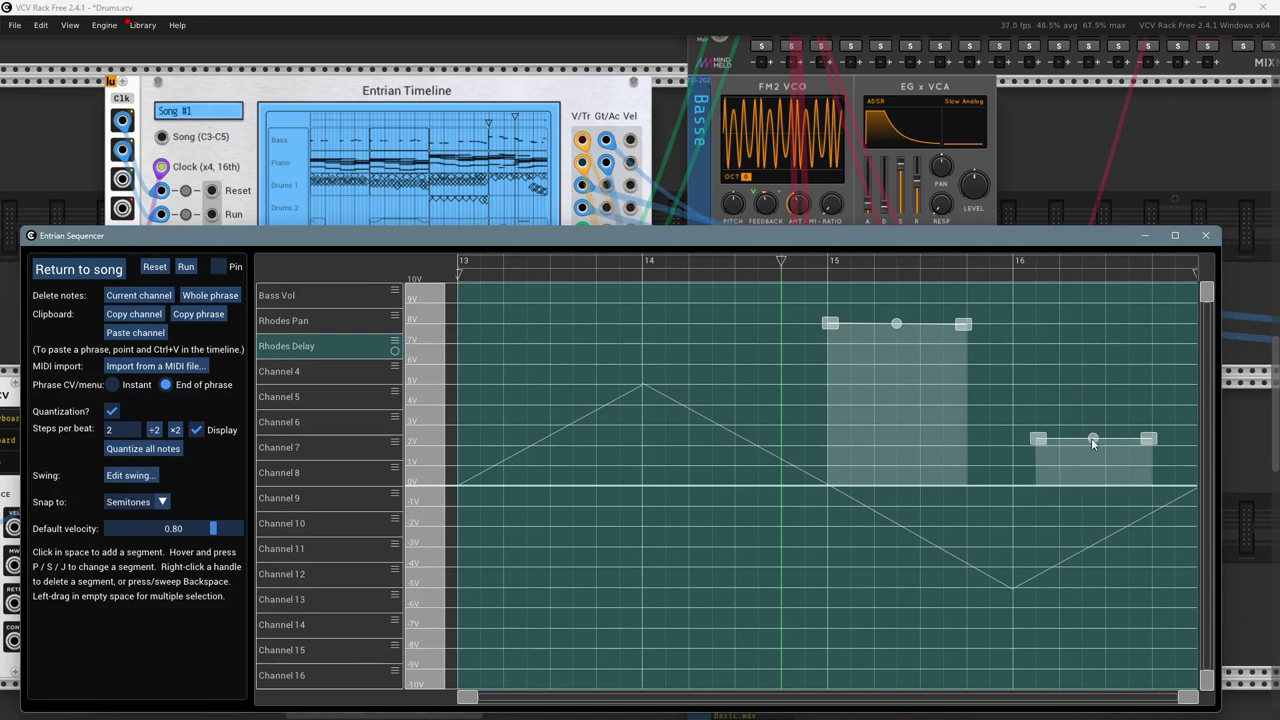
drag(1098, 435, 1195, 458)
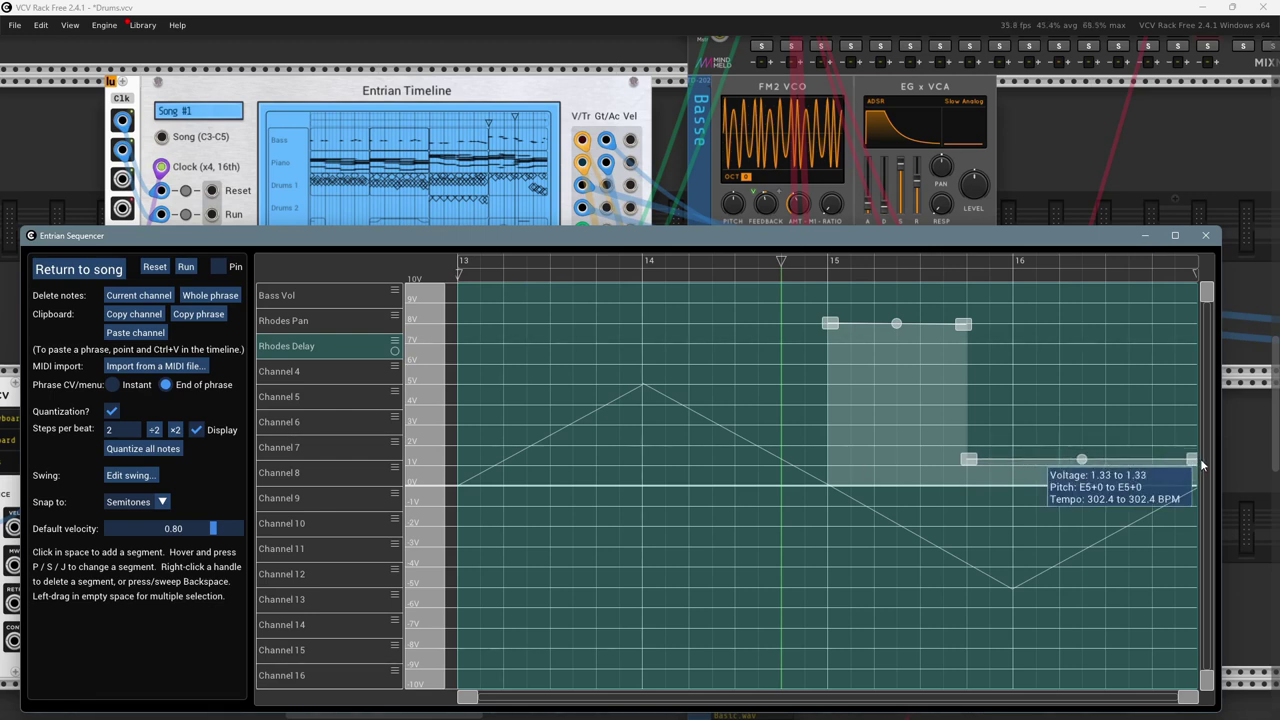
drag(1082, 459, 1081, 486)
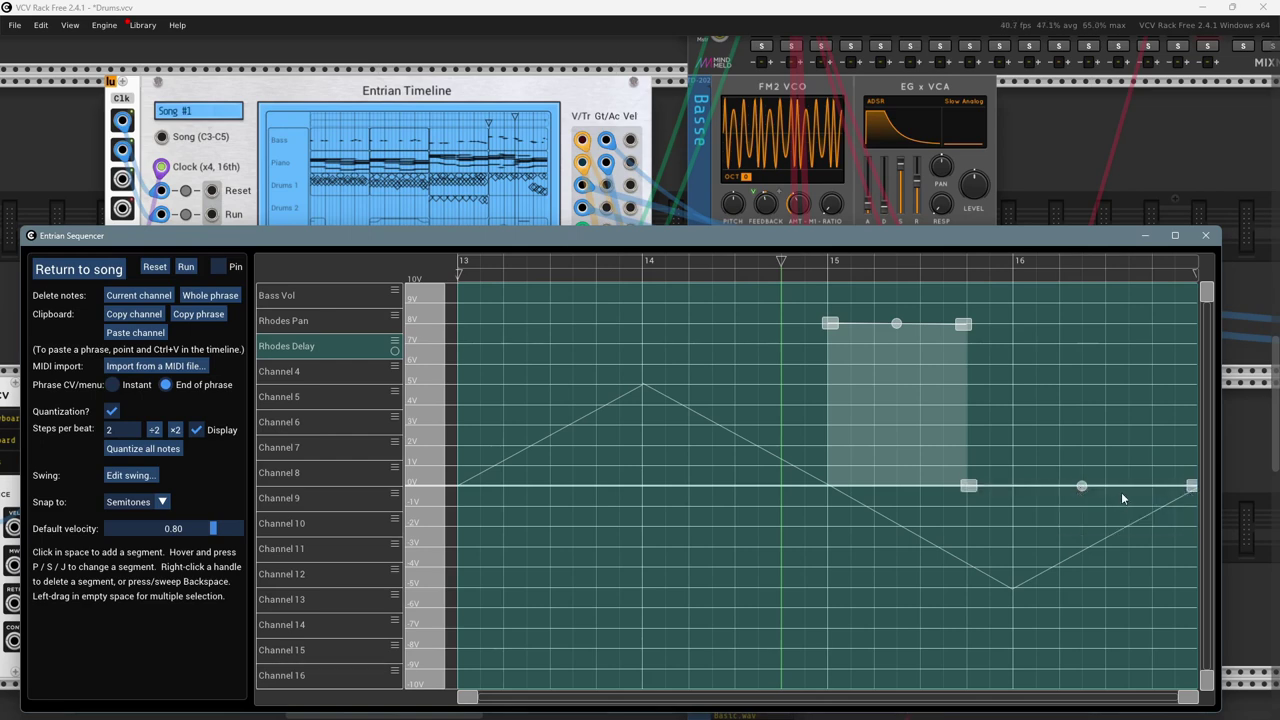
click(1052, 182)
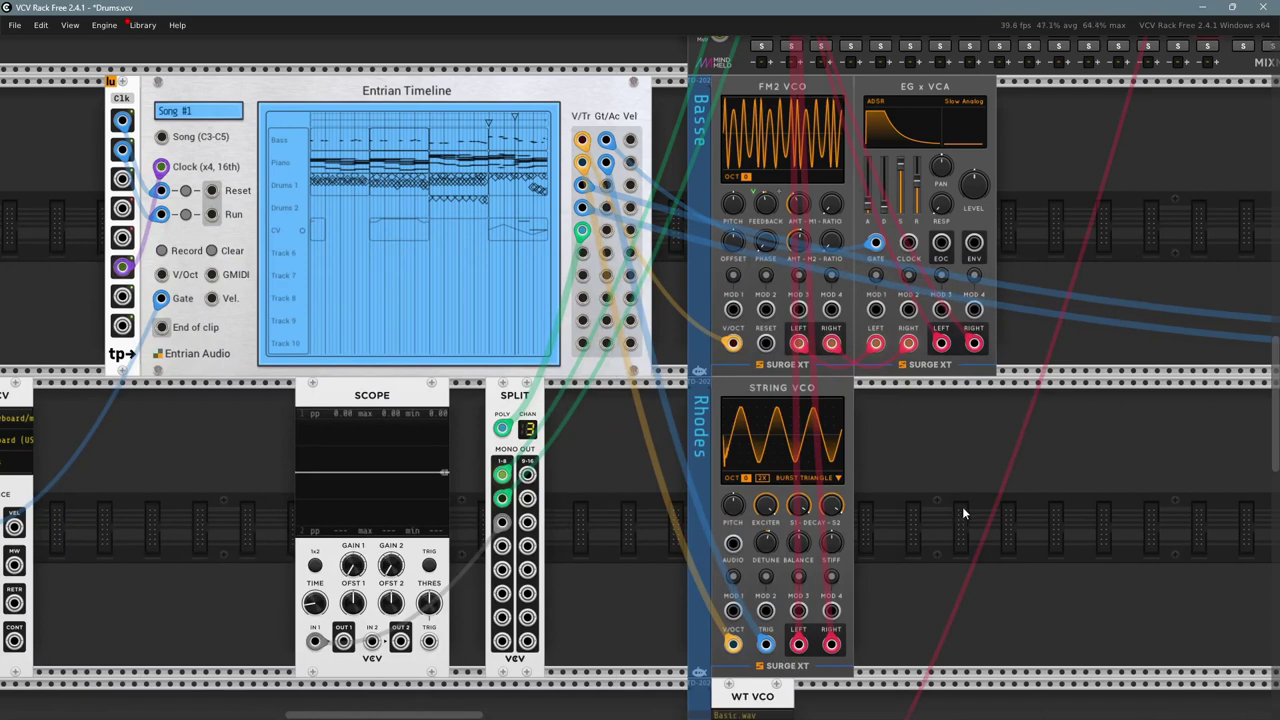
- Play the bar 13 to 16 phrase from the sequencer, examine the Rhodes Delay pulse on the Scope, and stop playback
drag(962, 505, 896, 502)
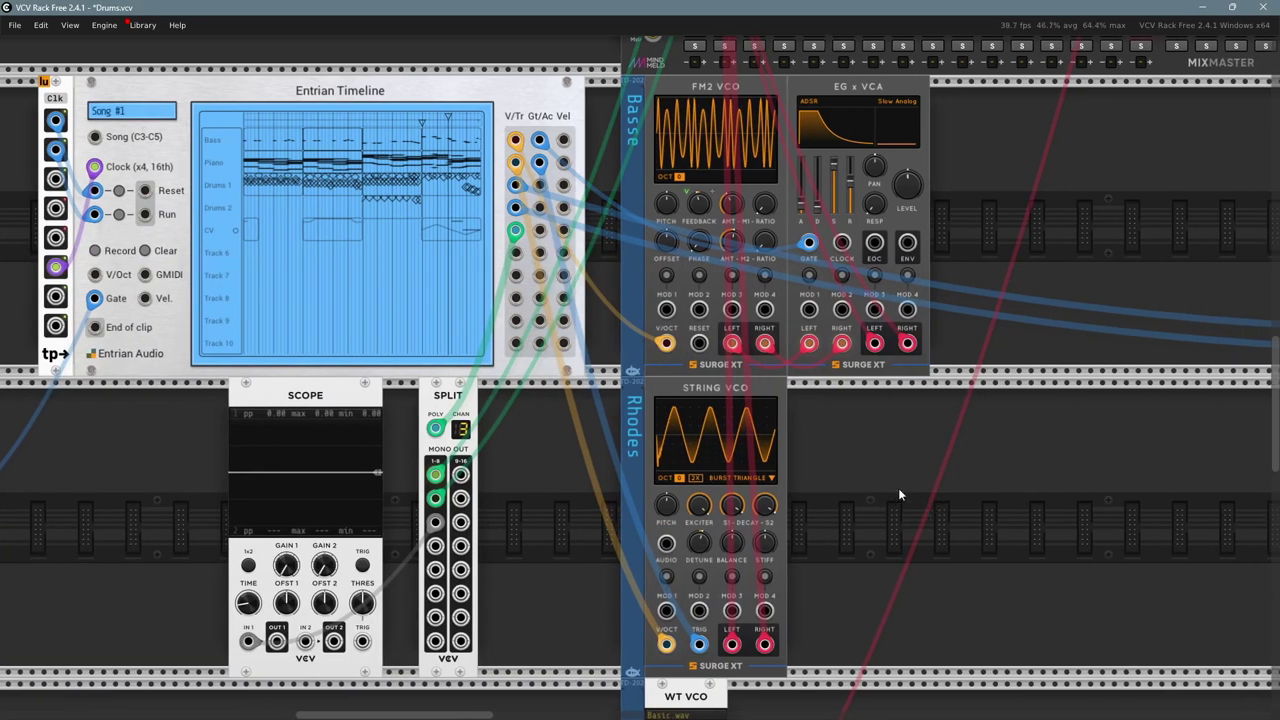
scroll(1128, 258, up, 5)
scroll(1128, 258, right, 6)
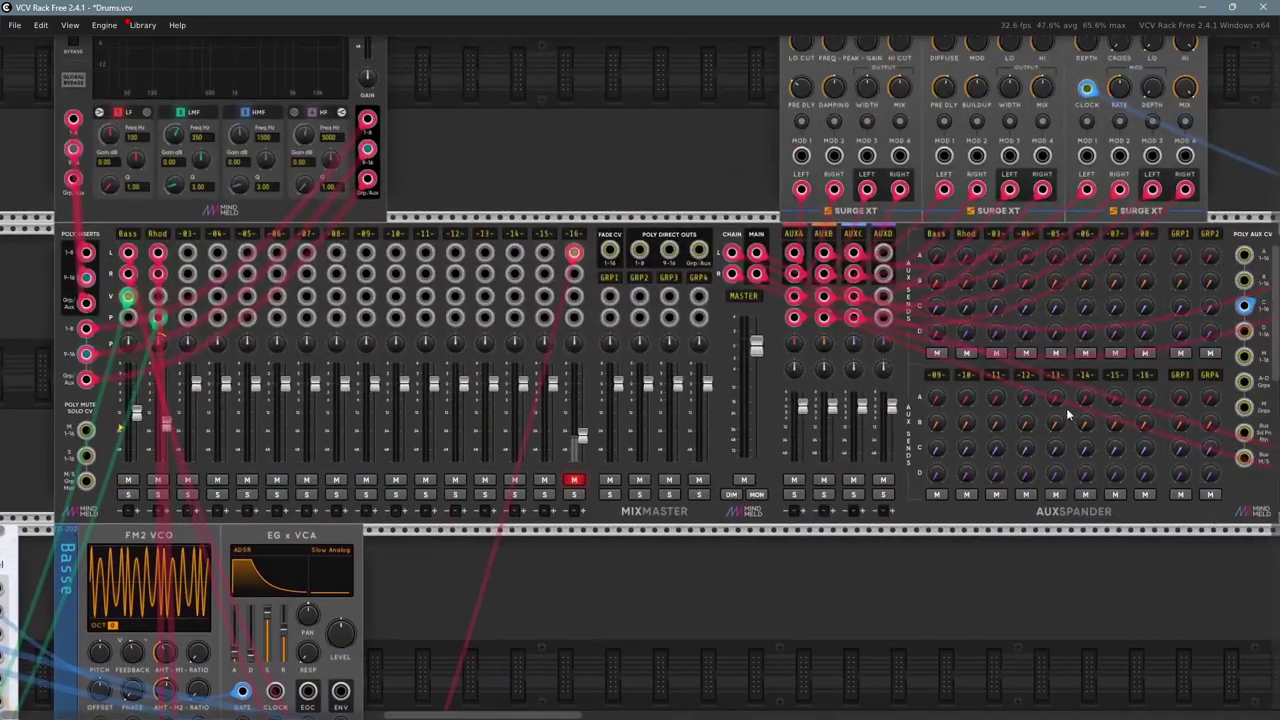
scroll(599, 571, left, 8)
scroll(599, 571, down, 4)
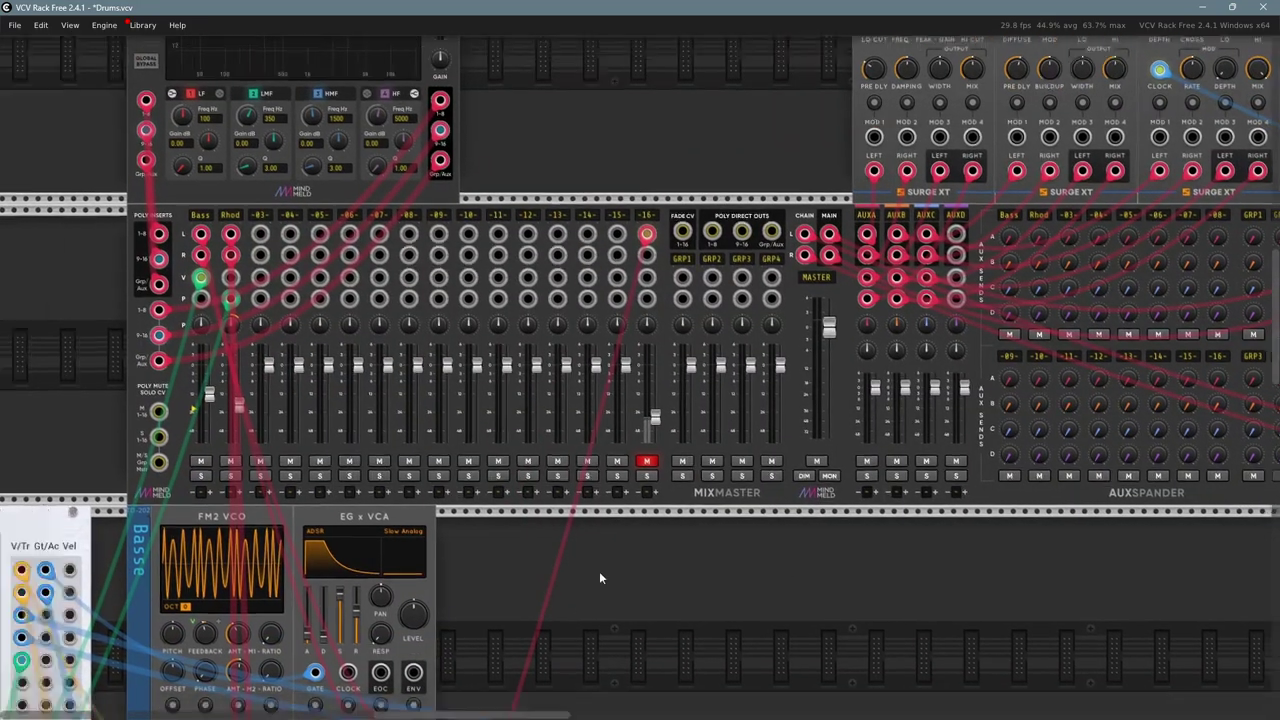
double_click(615, 348)
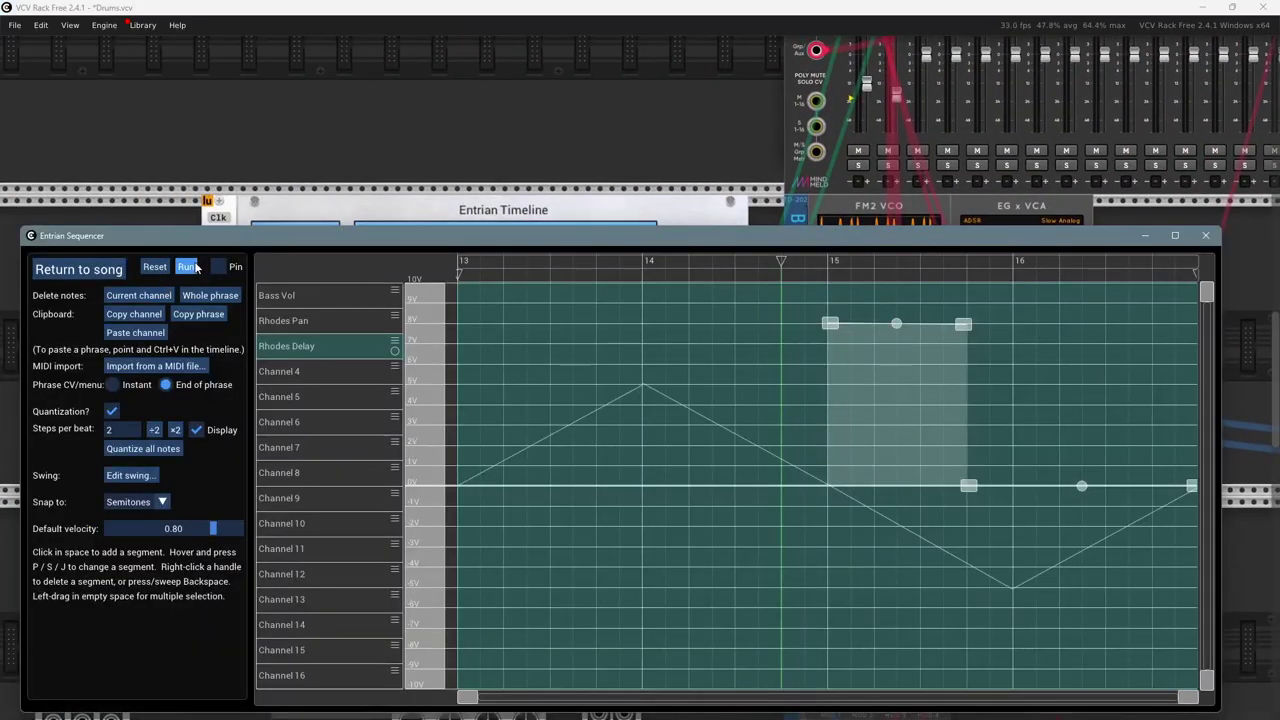
key(Escape)
scroll(474, 577, up, 1)
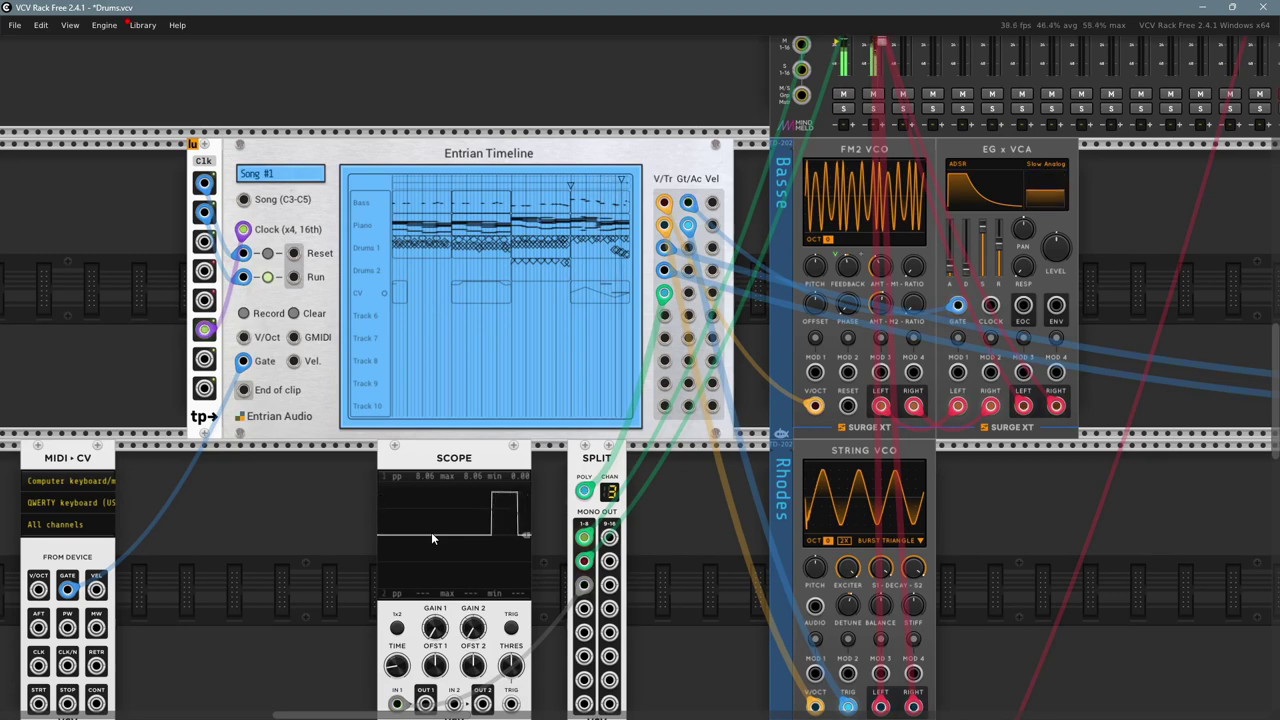
double_click(366, 239)
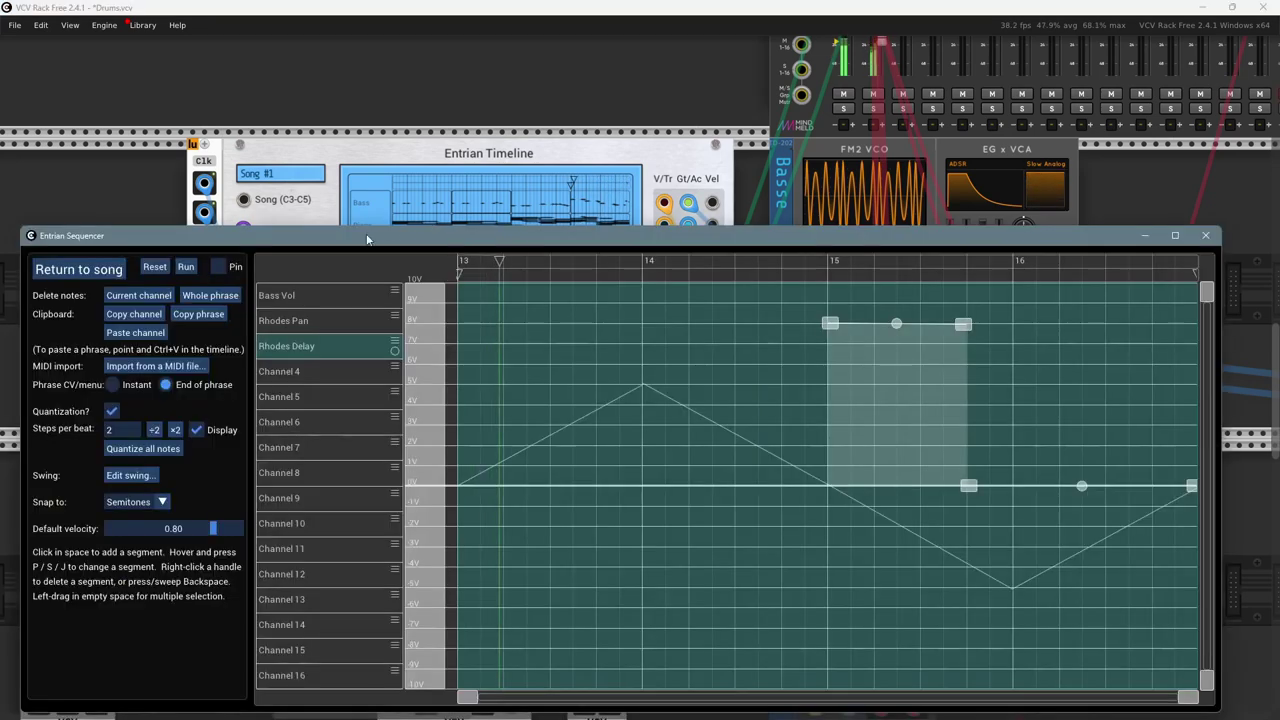
key(Escape)
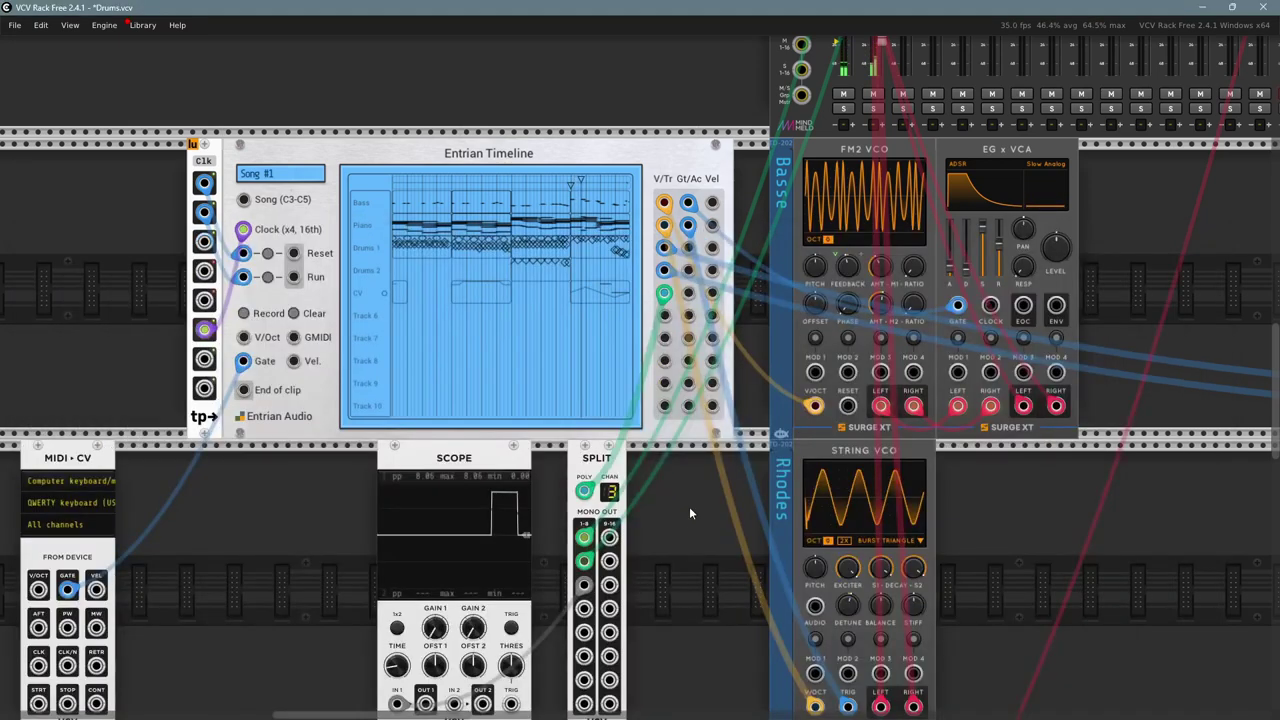
drag(690, 508, 549, 436)
right_click(444, 500)
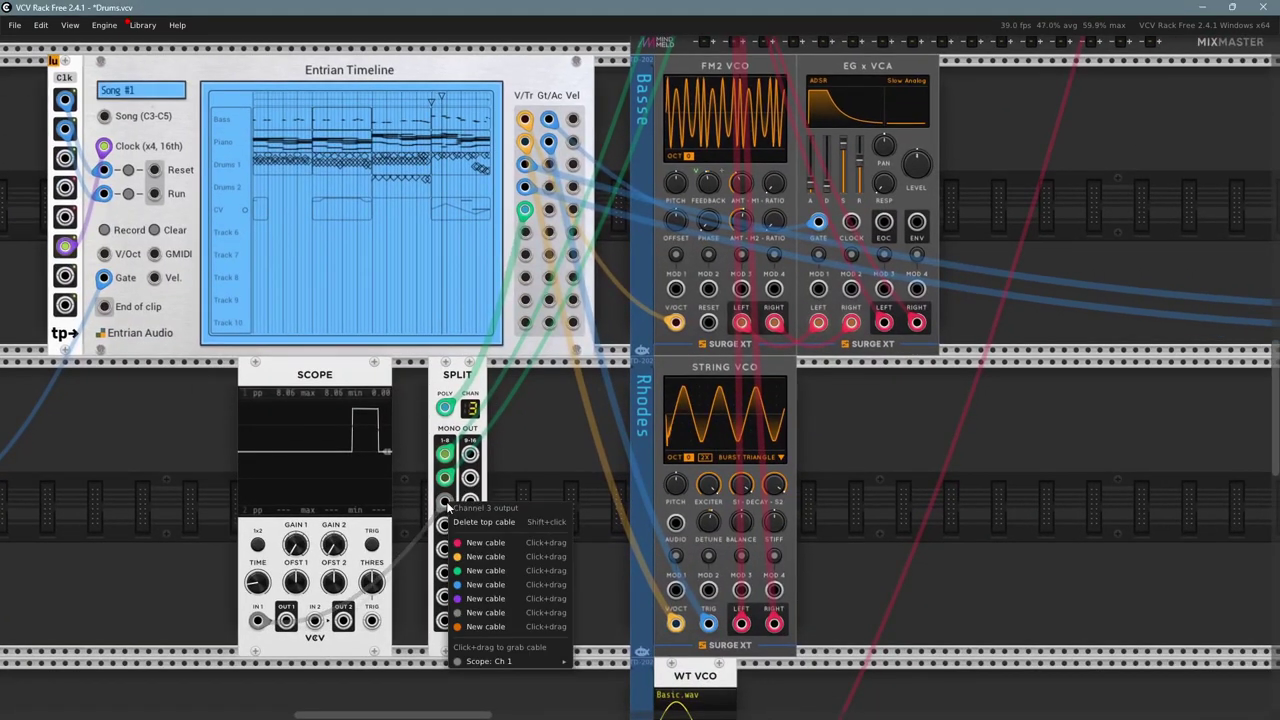
click(489, 588)
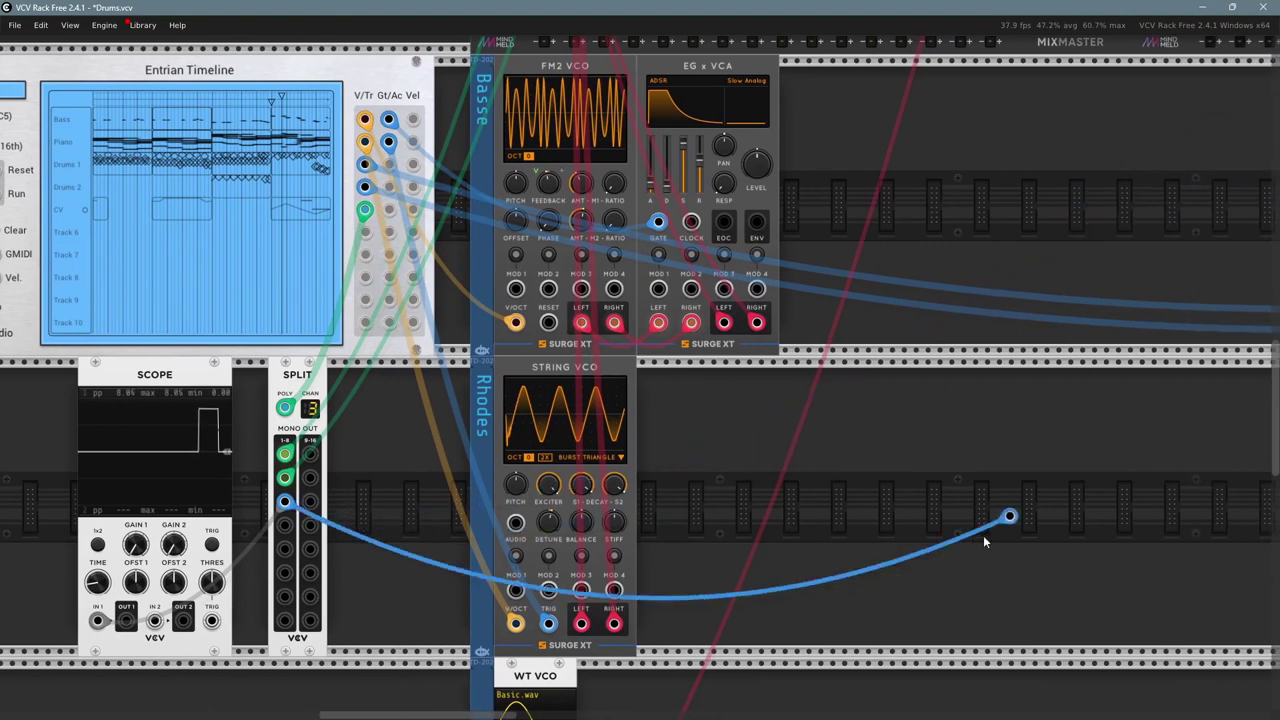
click(870, 551)
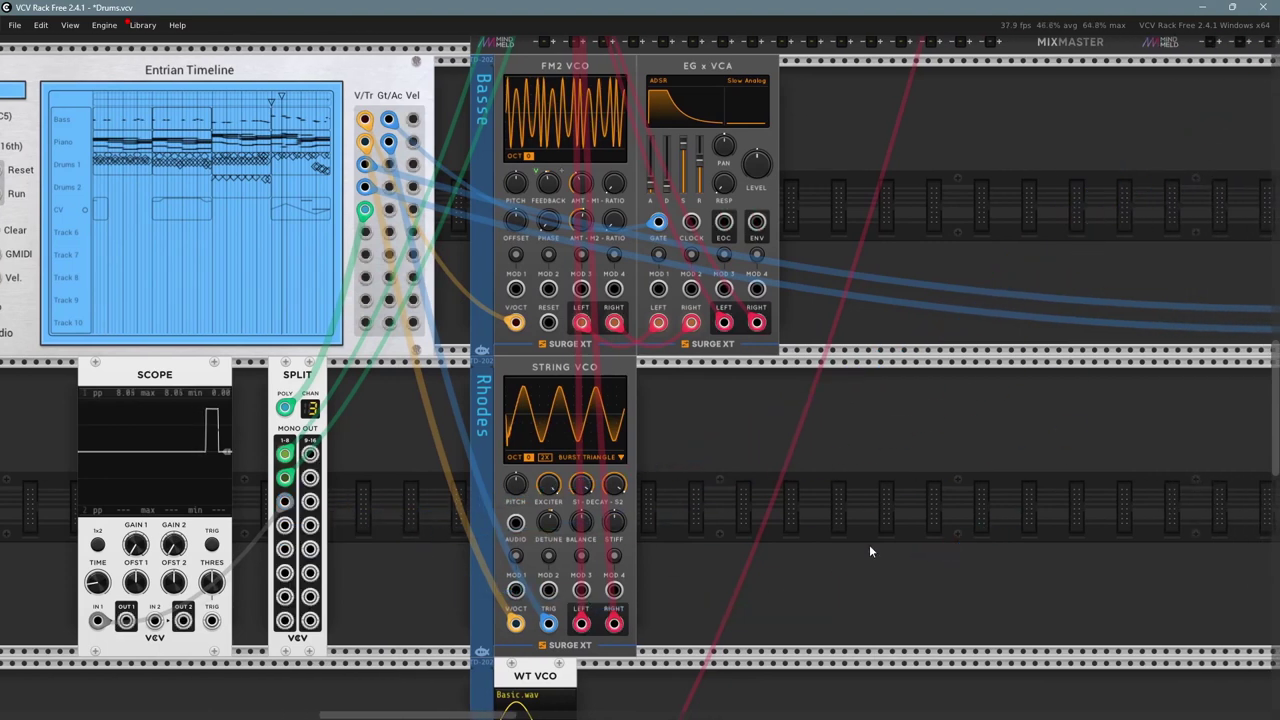
- Patch a green modulation cable from Split's third mono output to Merge's second mono input
right_click(287, 502)
click(323, 574)
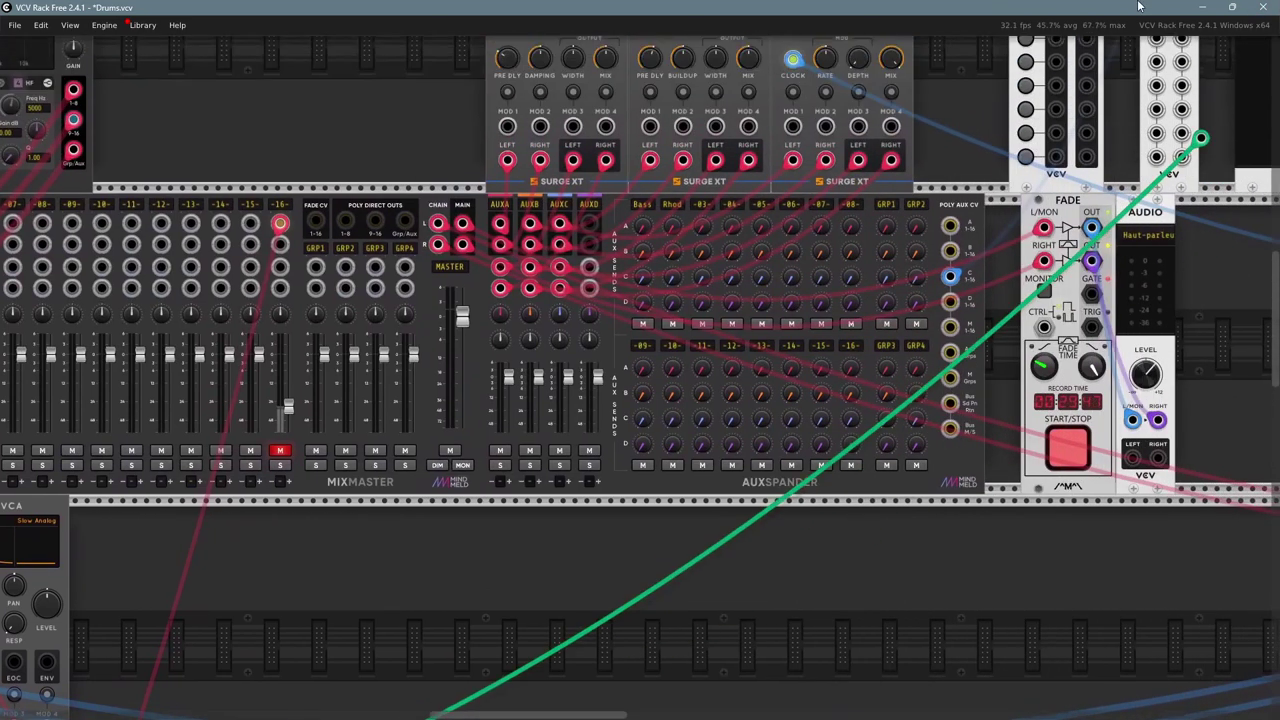
click(1200, 288)
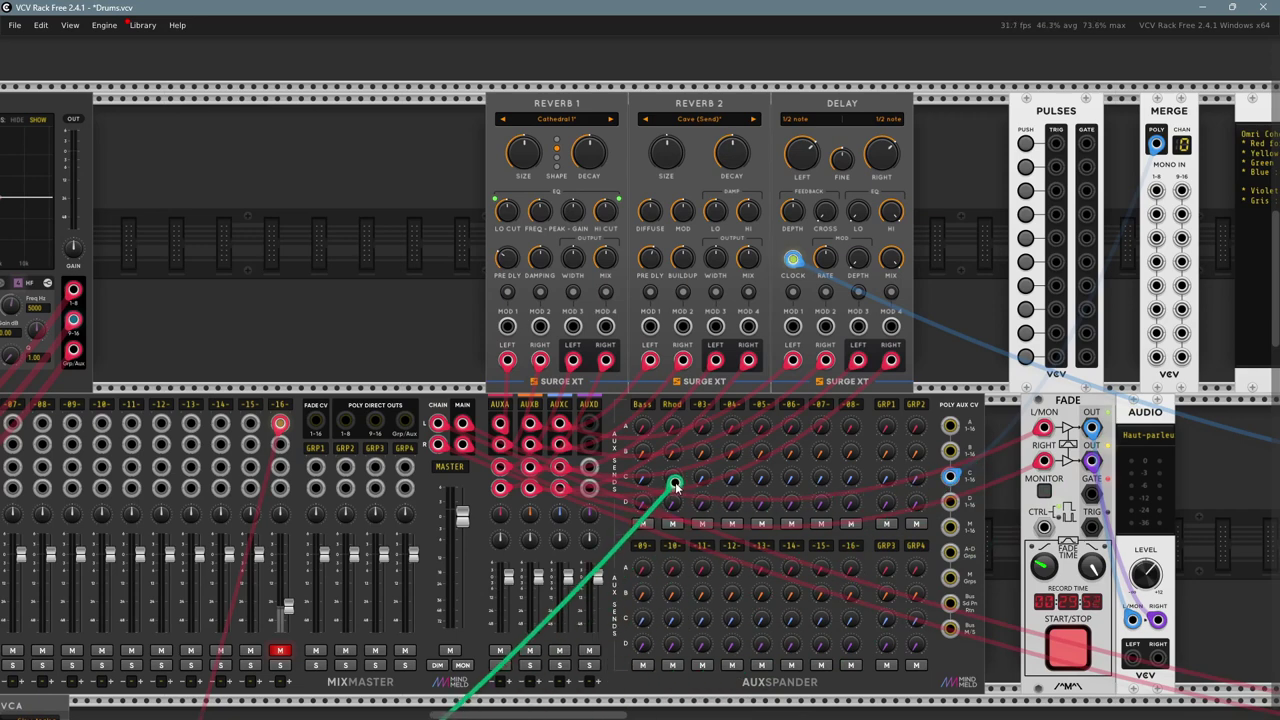
drag(675, 484, 1156, 214)
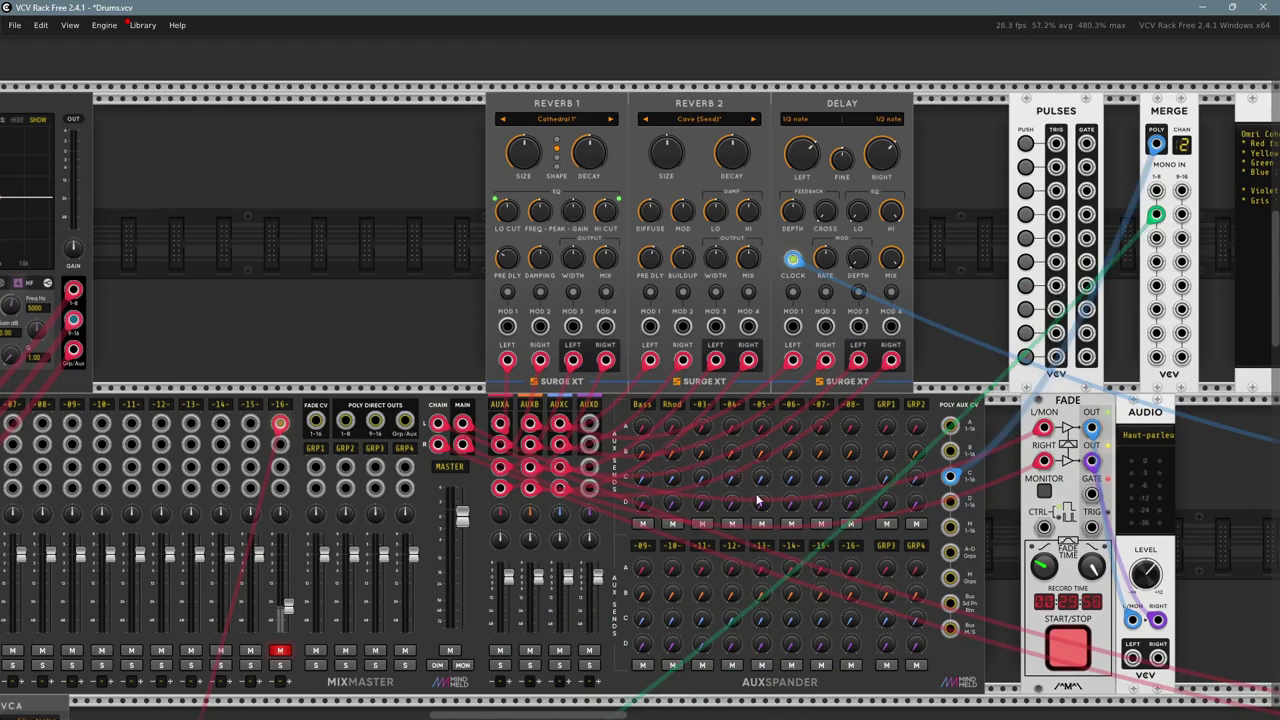
- Shorten the sequencer editor window to uncover the modules behind it, and run the song to check the Rhodes delay send
key(alt+Tab)
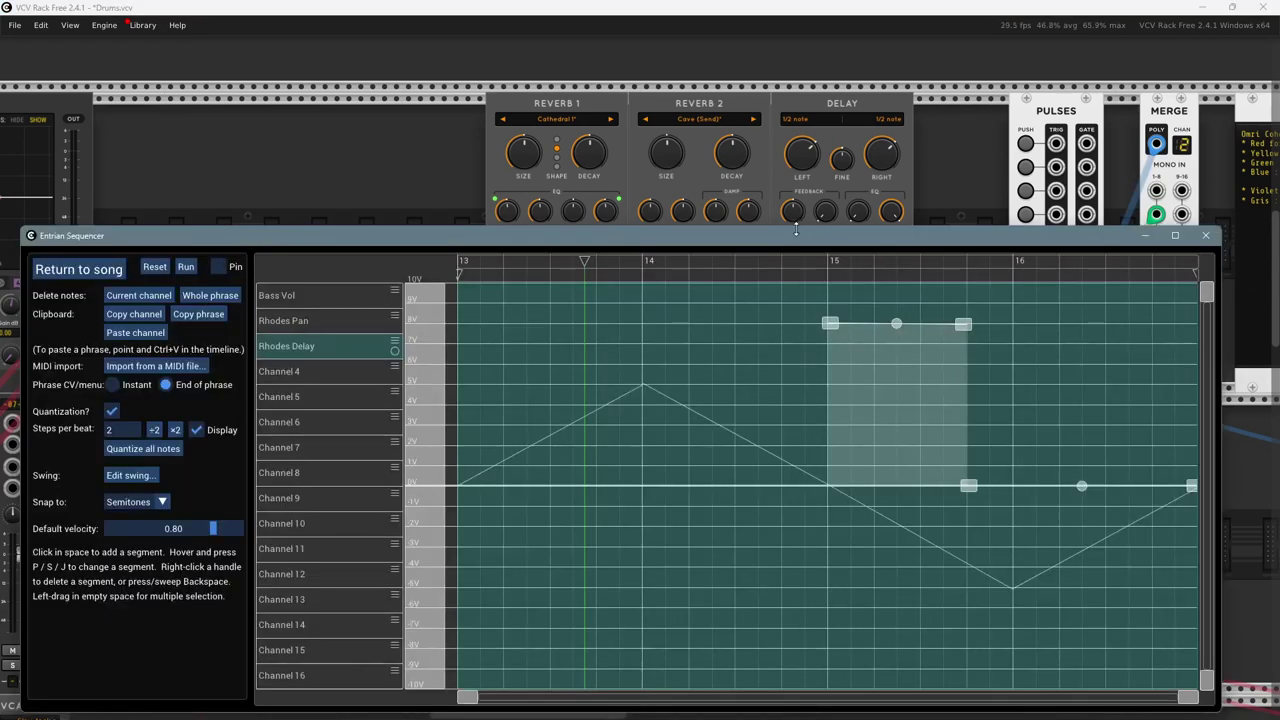
drag(796, 229, 796, 292)
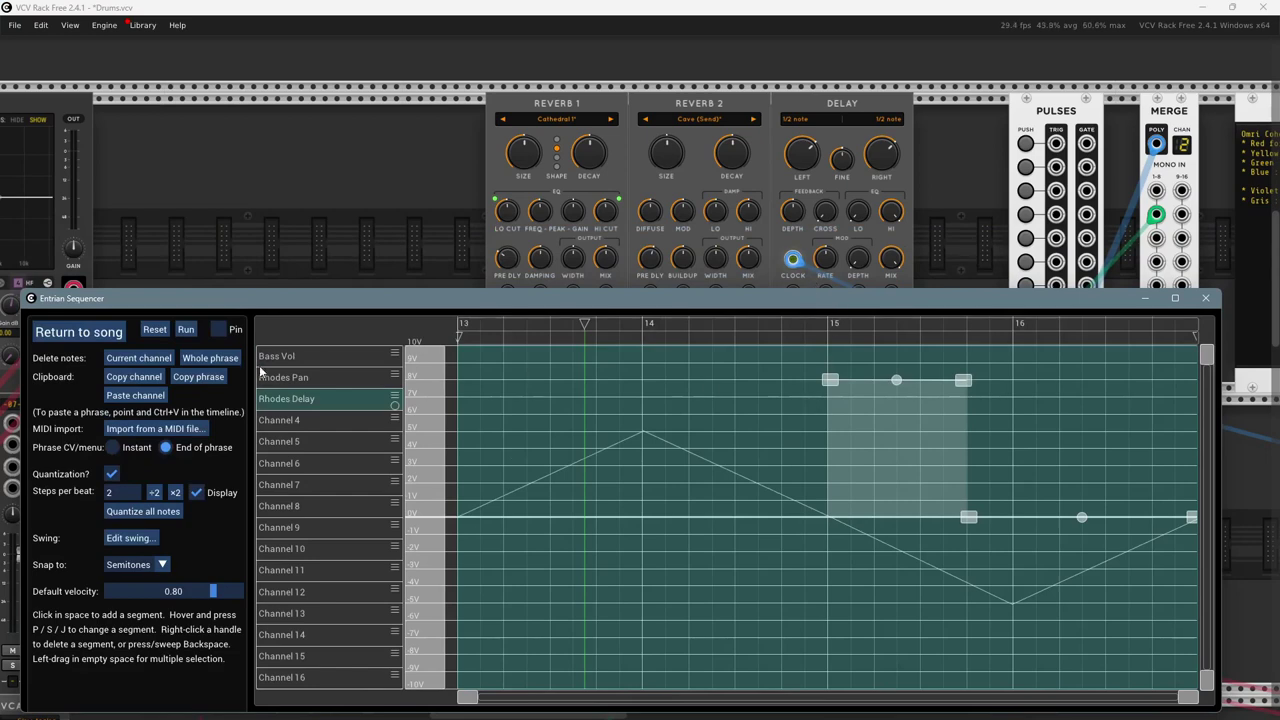
click(188, 331)
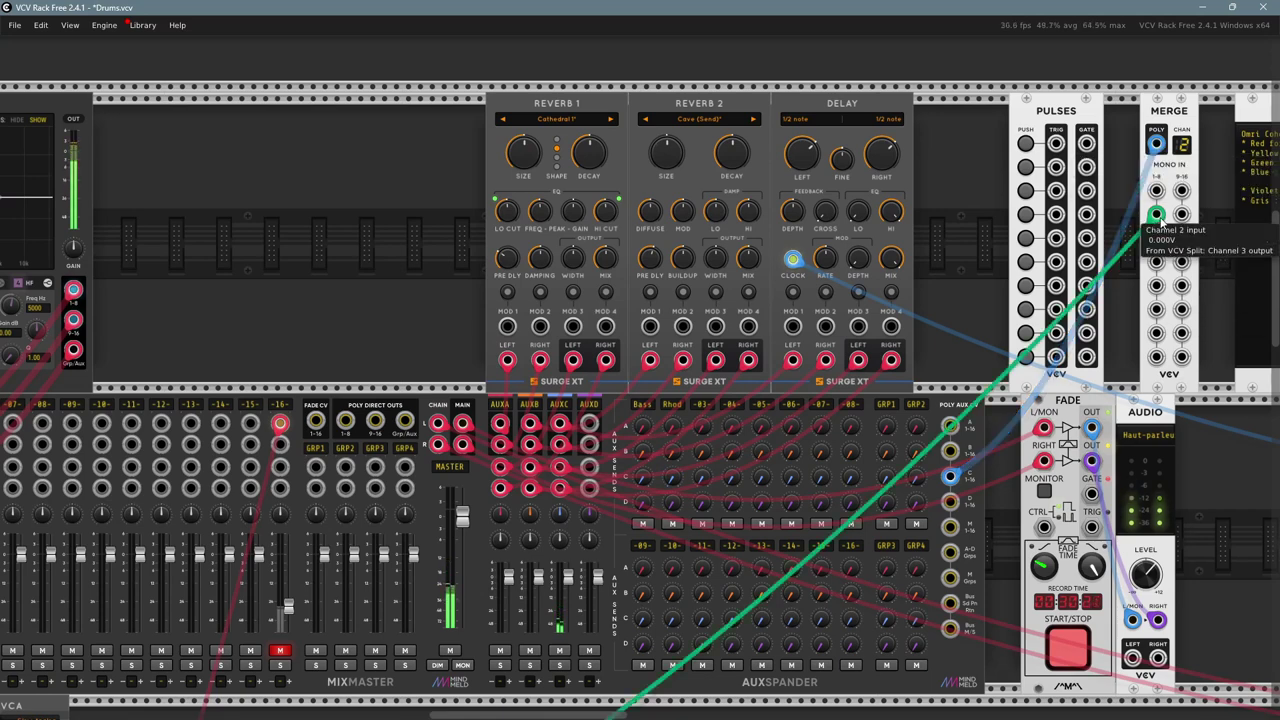
- Reshape the second Rhodes Delay segment into a ramp from about 8 V down to 0 V, ending about halfway through bar 16
key(alt+Tab)
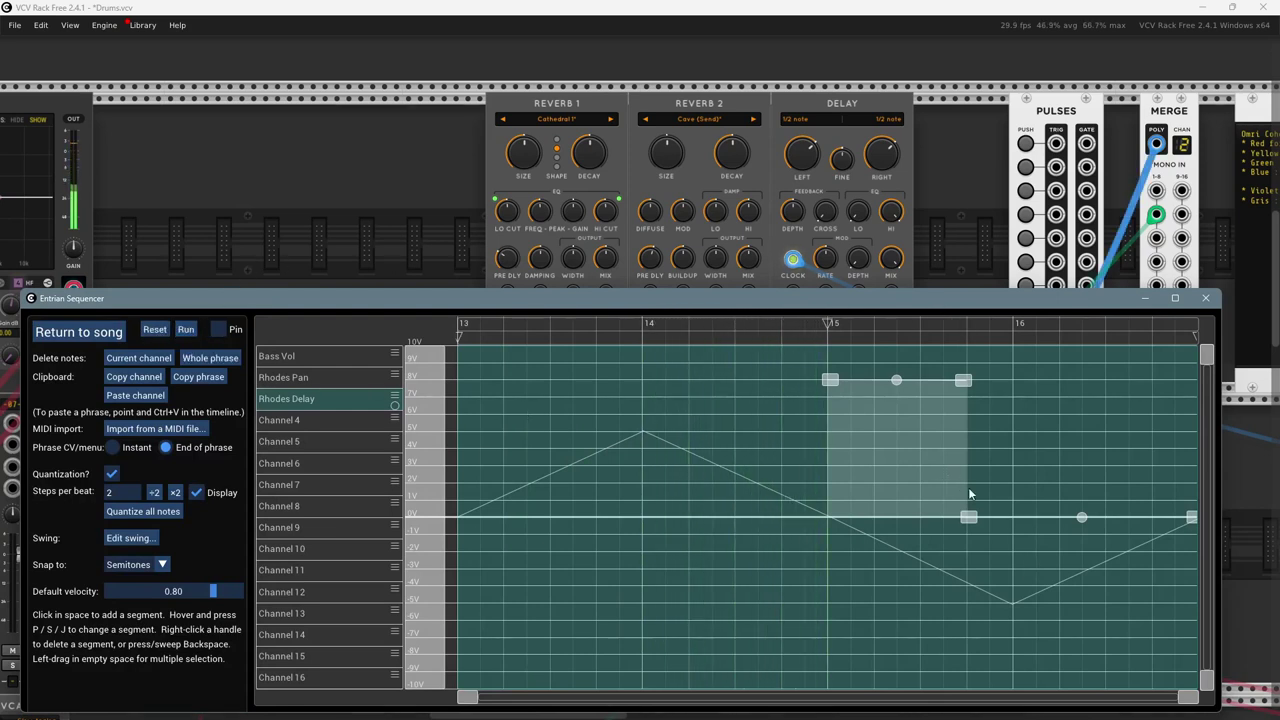
drag(968, 518, 954, 378)
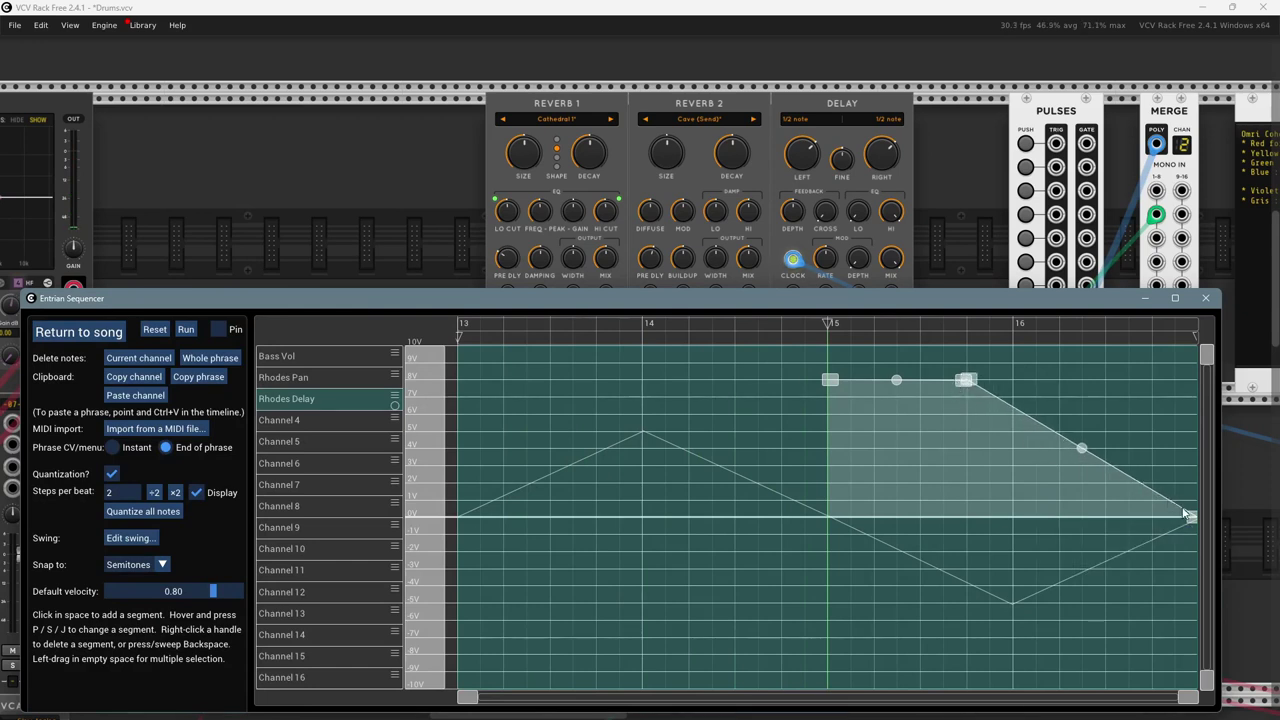
drag(1192, 519, 1102, 517)
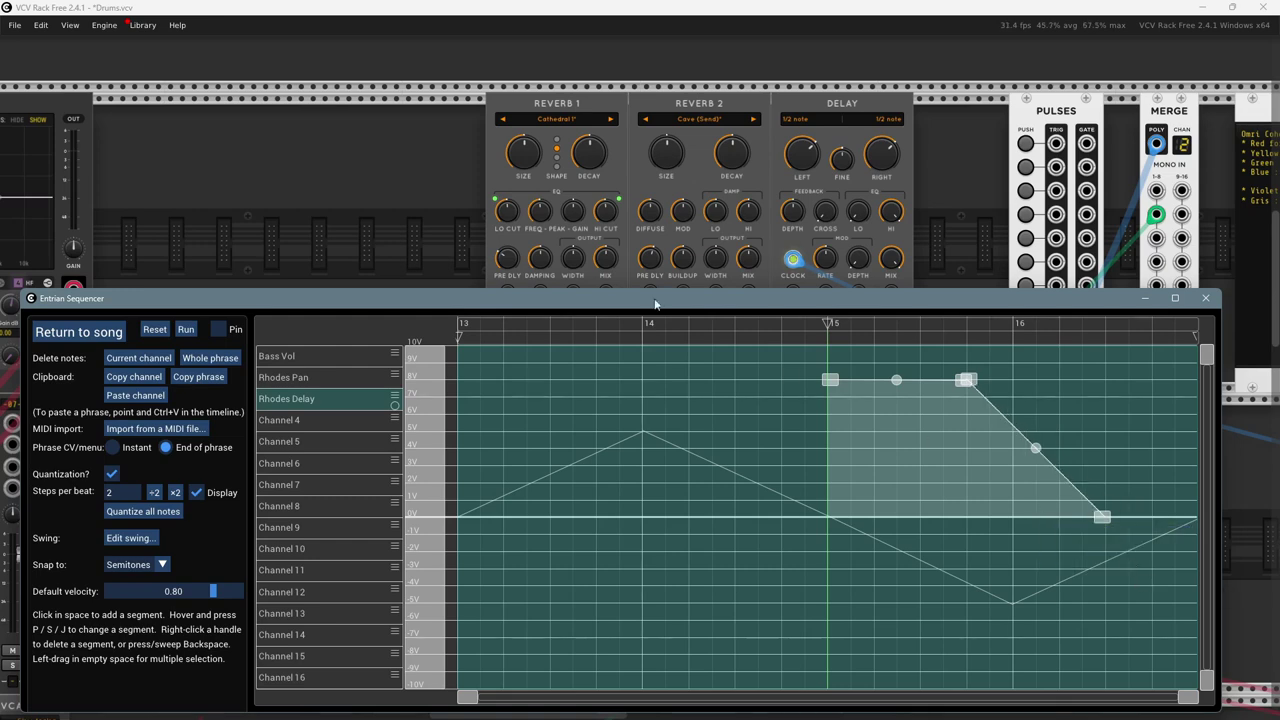
- Run the song with the ramped delay automation and watch the Rhodes aux C send on AuxSpander
click(182, 333)
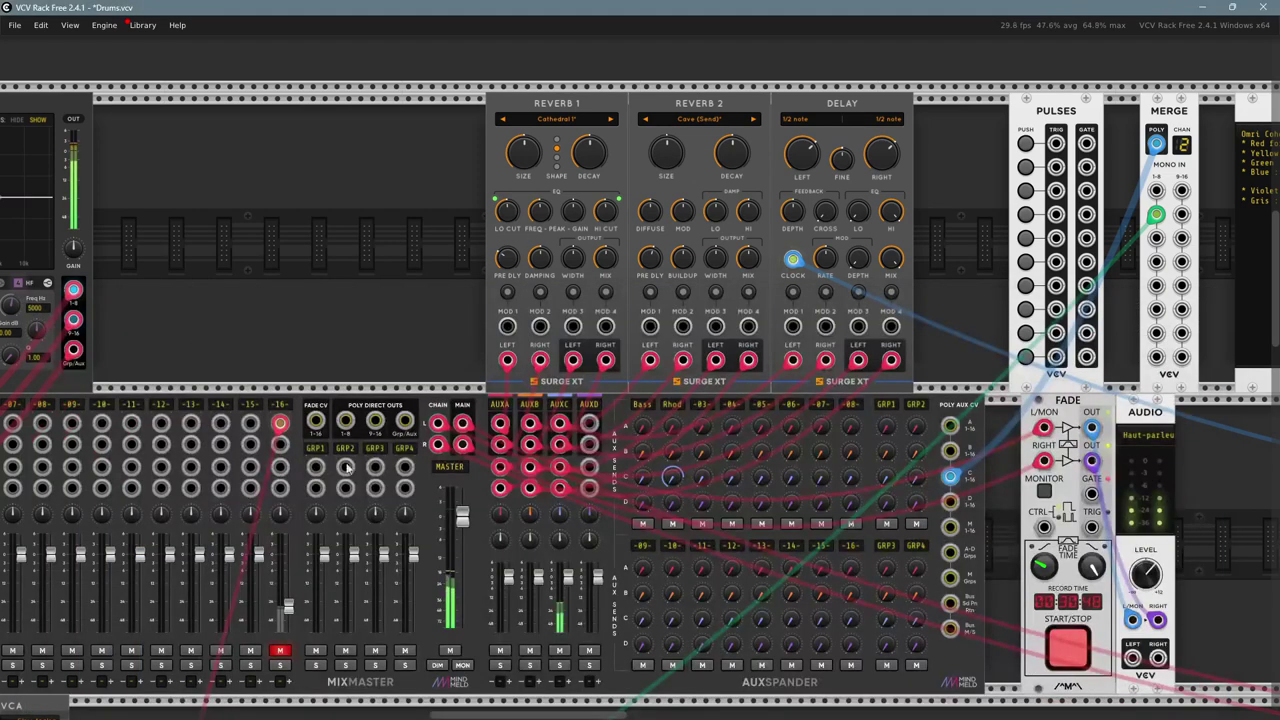
scroll(346, 340, down, 2)
mouse_move(668, 414)
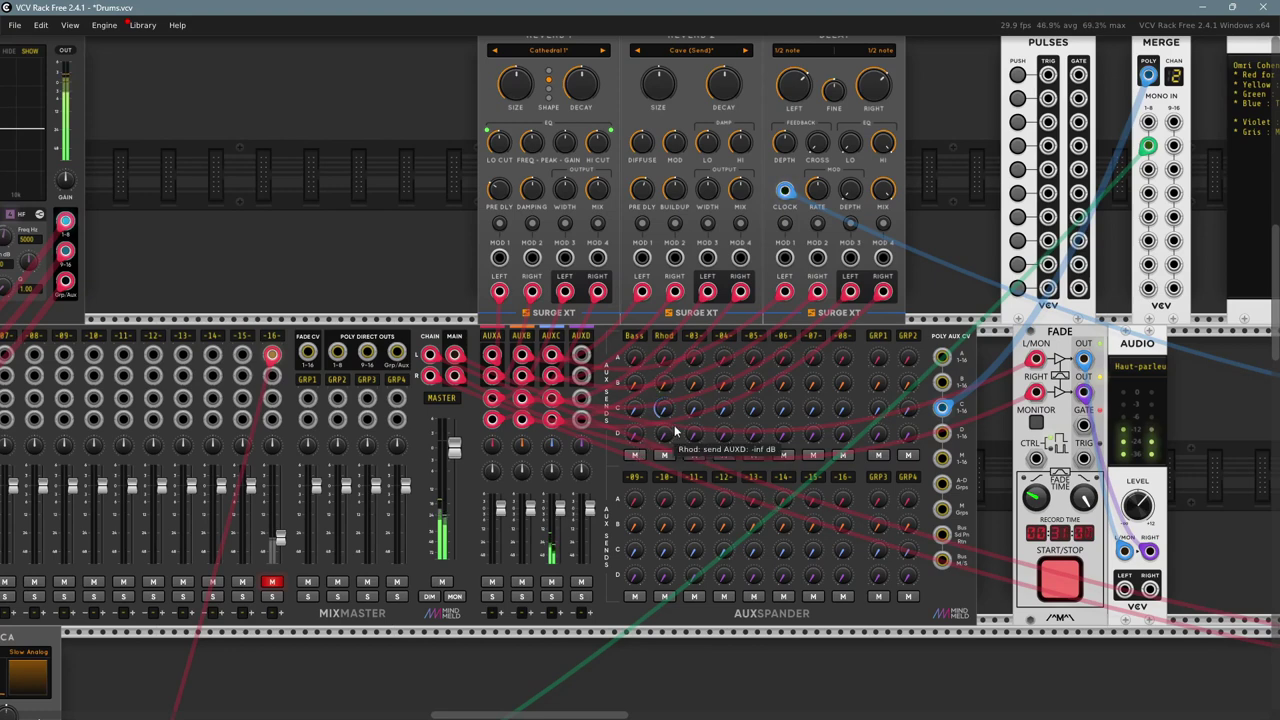
- Leave the CV phrase for the full song view, play the song, and watch the Bass and Rhodes channels on MixMaster
key(alt+Tab)
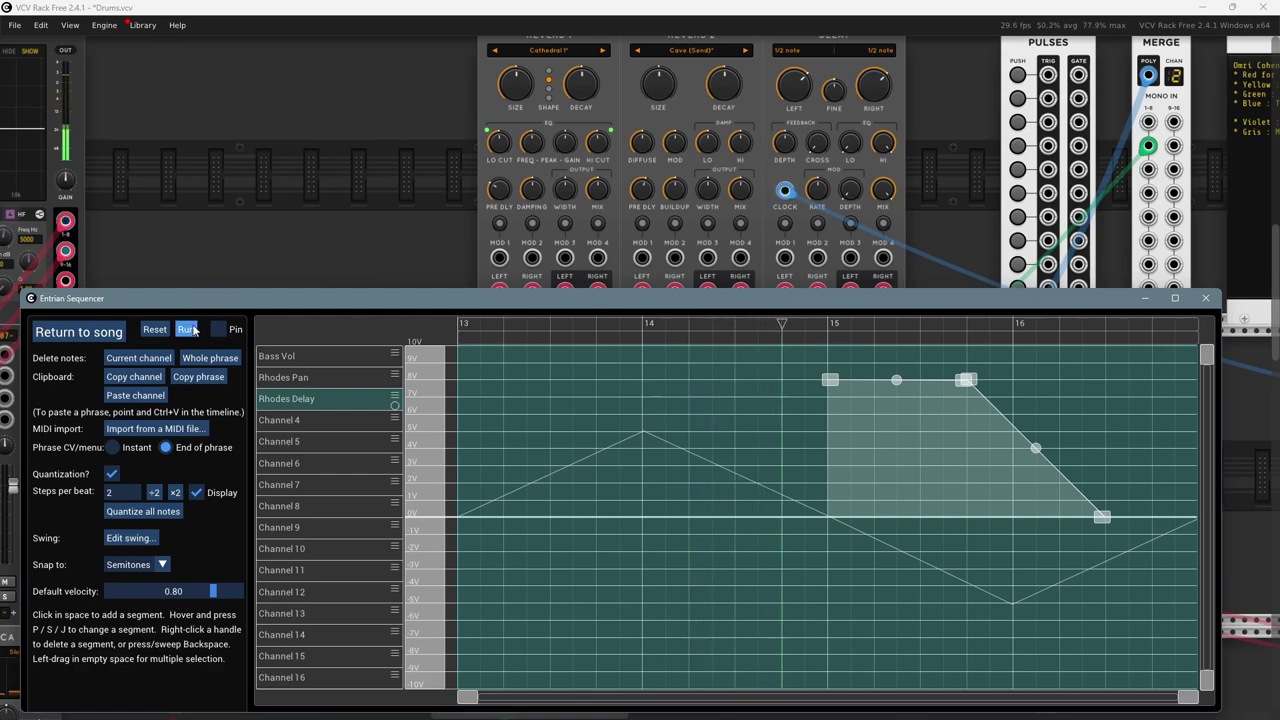
click(117, 337)
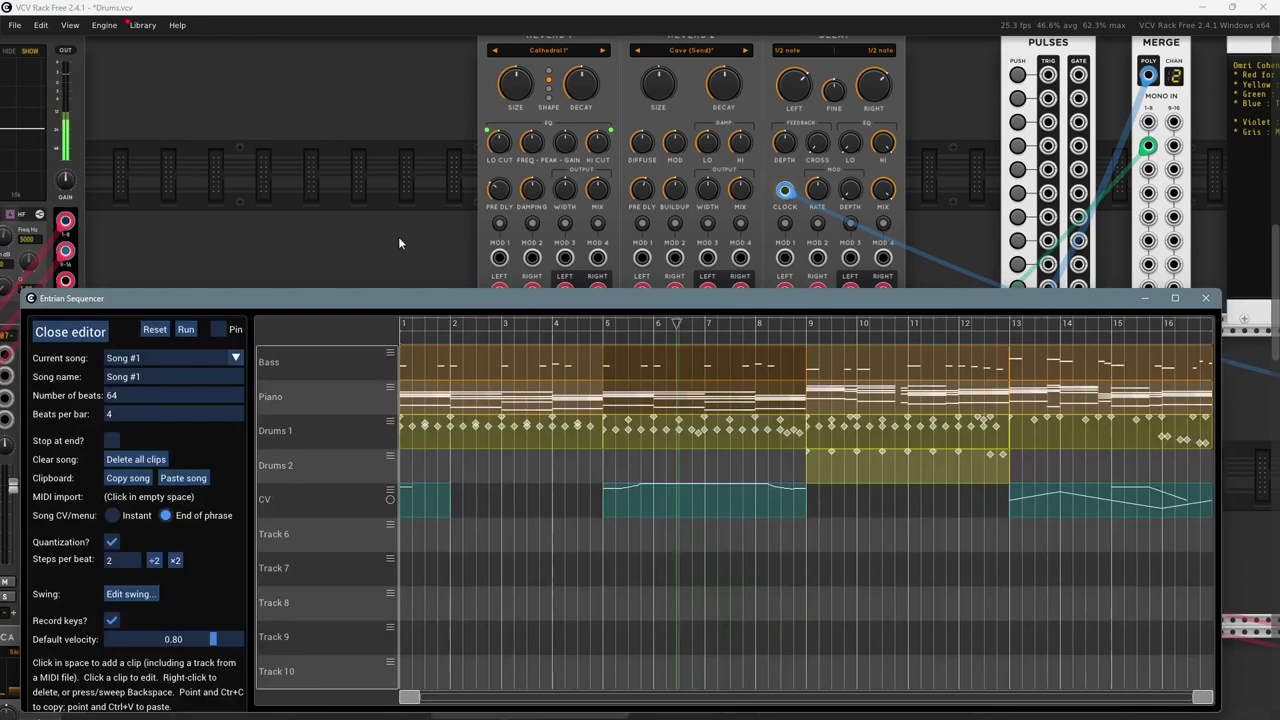
click(311, 268)
drag(311, 268, 680, 207)
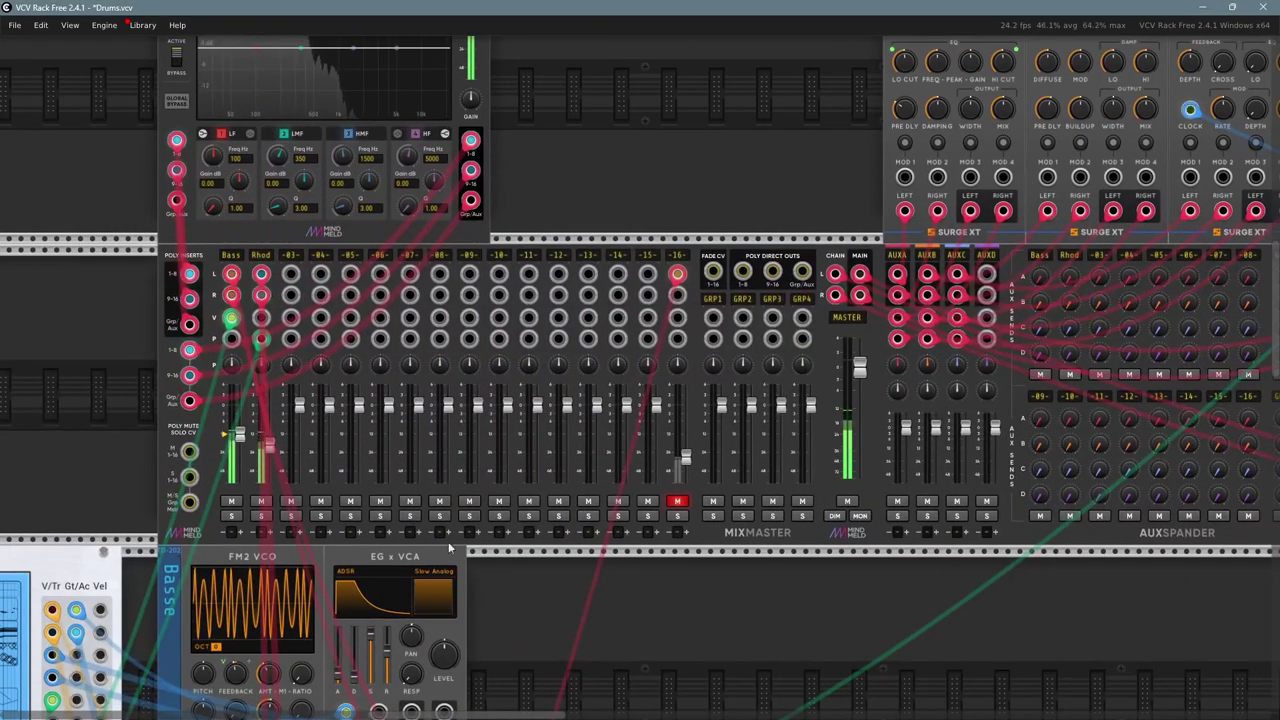
drag(481, 630, 487, 597)
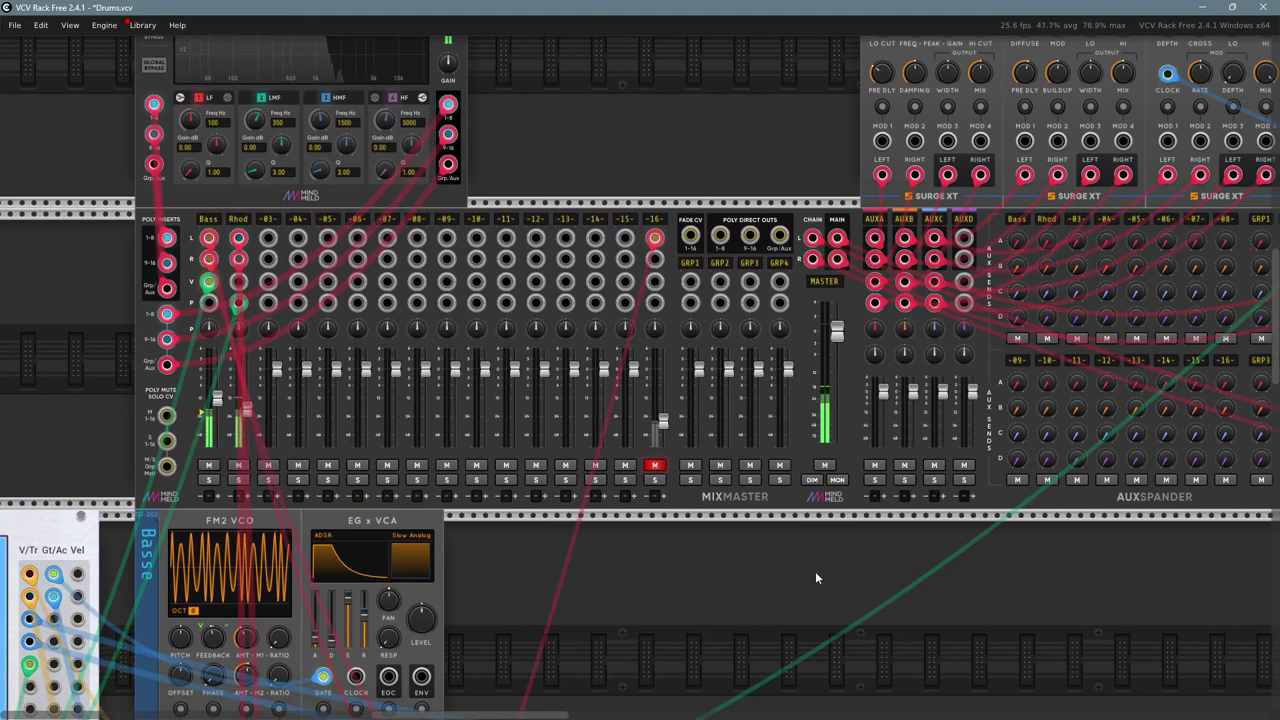
key(alt+Tab)
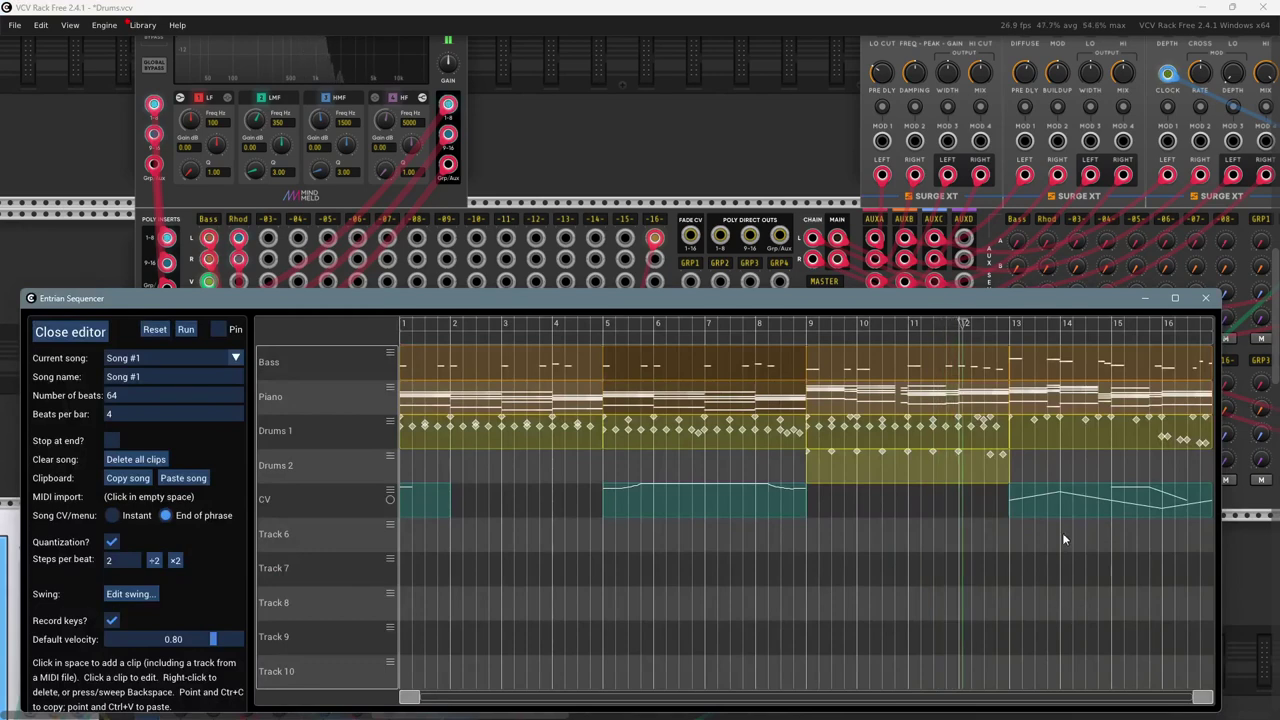
key(alt+Tab)
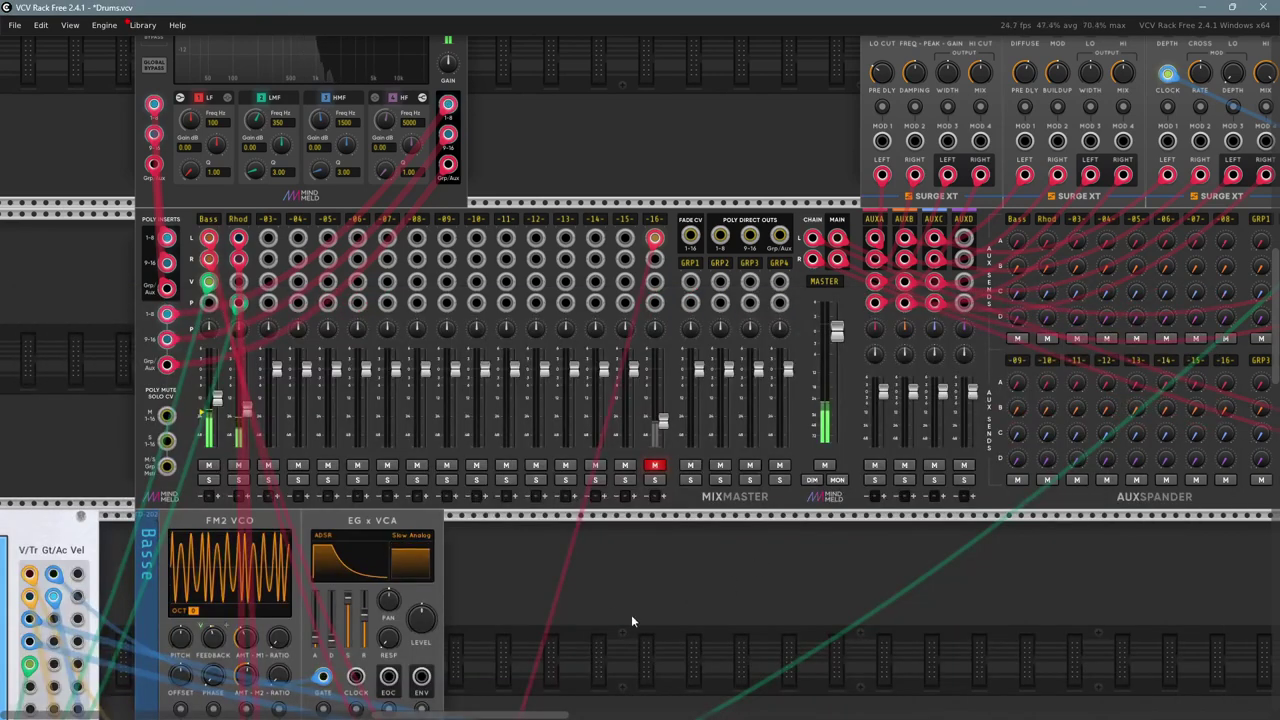
drag(686, 620, 724, 531)
key(alt+Tab)
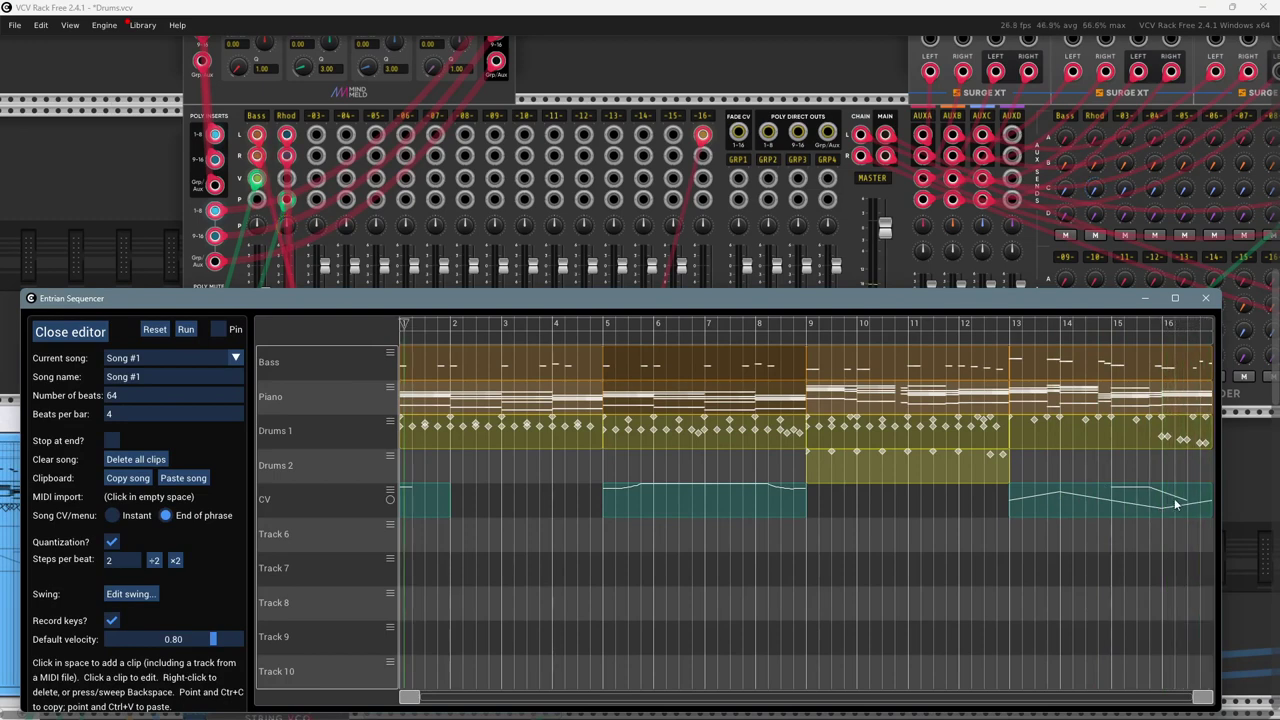
key(alt+Tab)
scroll(300, 330, left, 5)
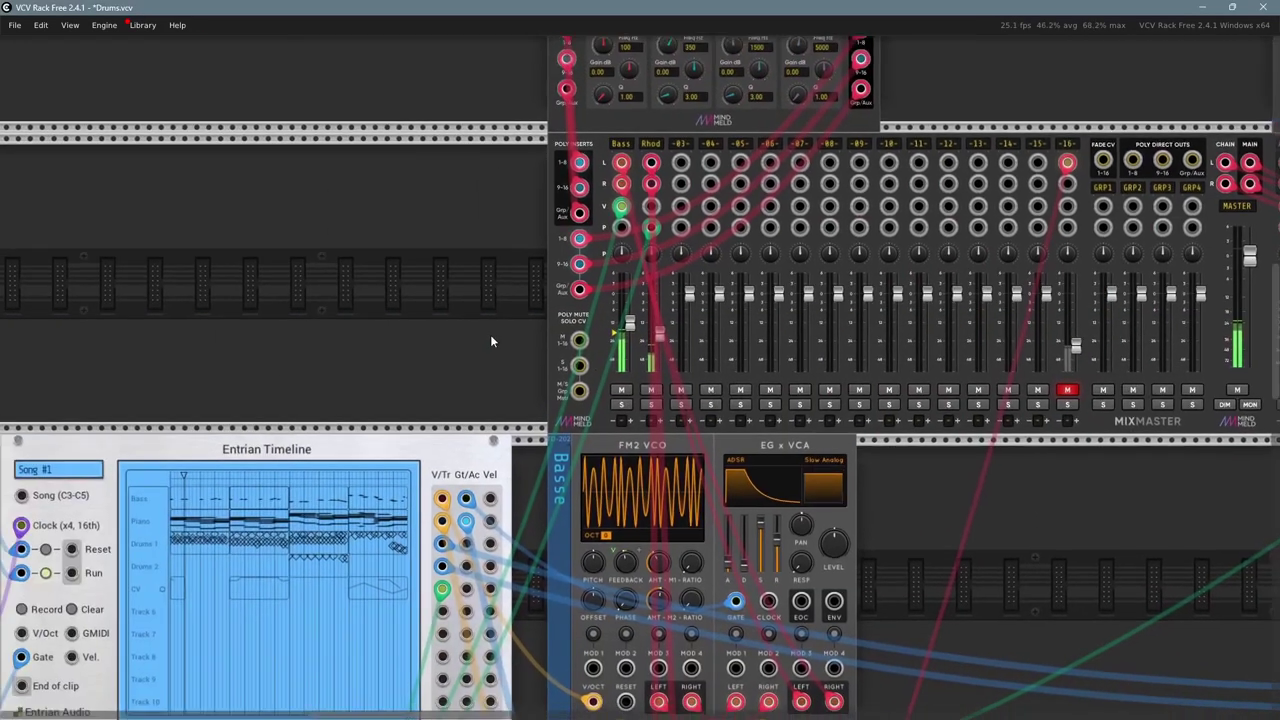
- Survey the AuxSpander sends, effects and remaining rack modules while the song plays
scroll(134, 408, right, 10)
scroll(571, 683, up, 3)
ctrl+scroll(571, 683, down, 2)
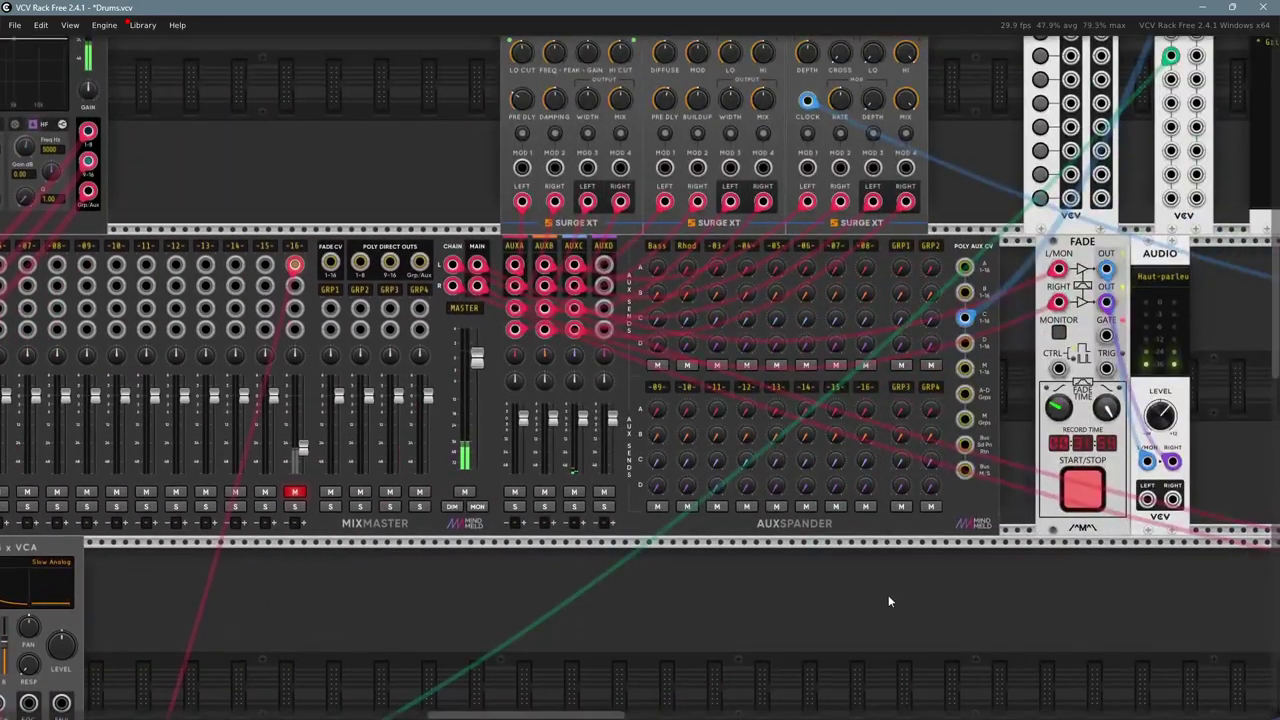
scroll(888, 595, right, 4)
scroll(430, 572, up, 2)
ctrl+scroll(430, 572, down, 2)
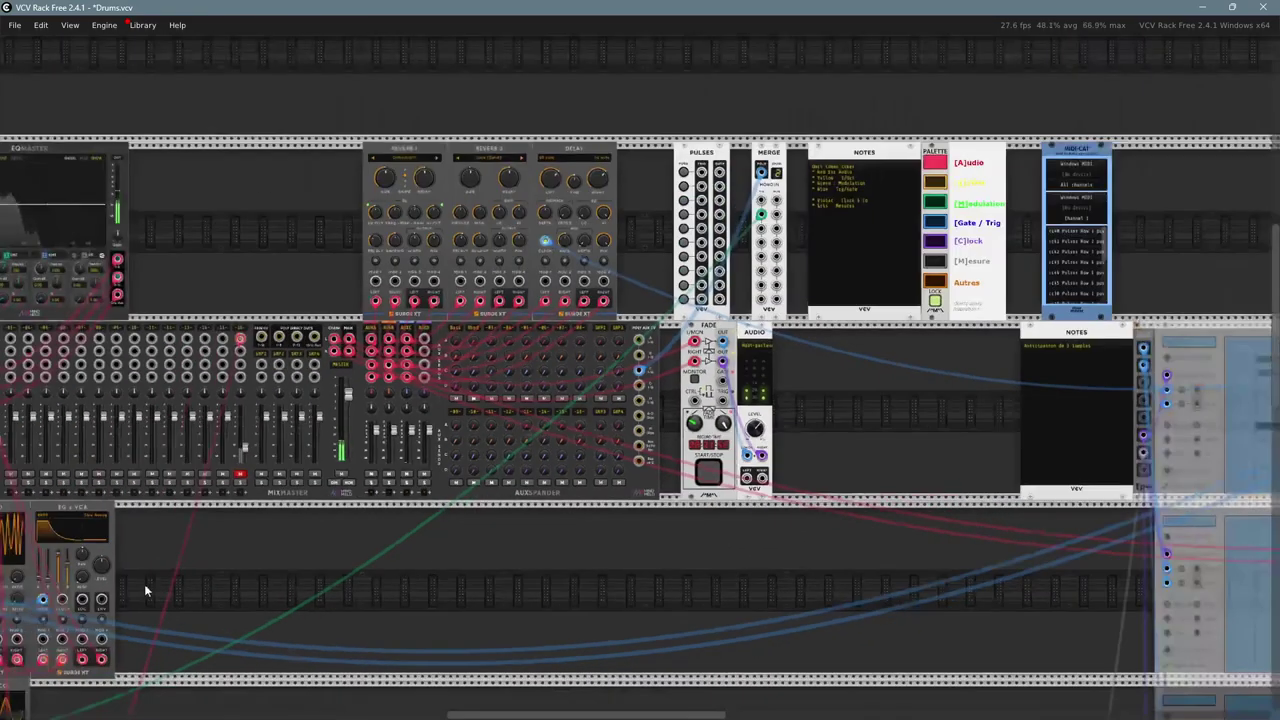
scroll(413, 511, left, 4)
scroll(413, 511, down, 1)
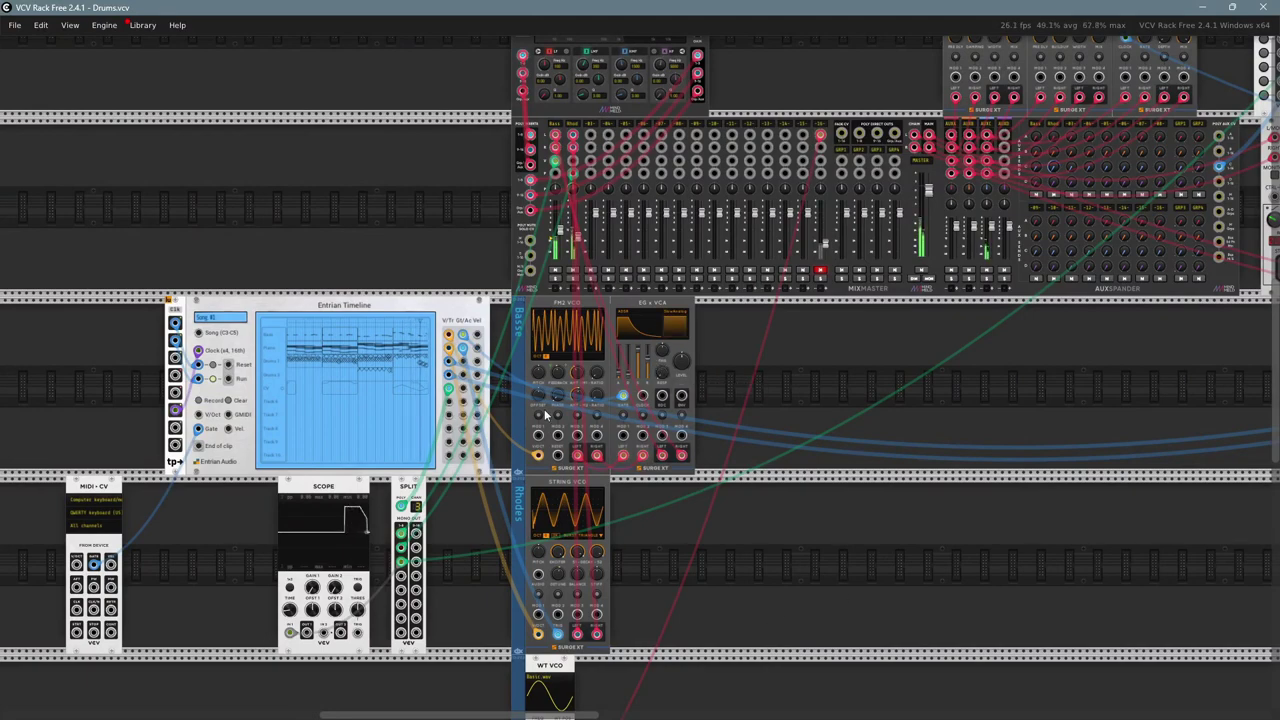
- Examine the Basse voice's FM2 VCO and EG x VCA modules and their modulation inputs during playback
scroll(545, 415, up, 5)
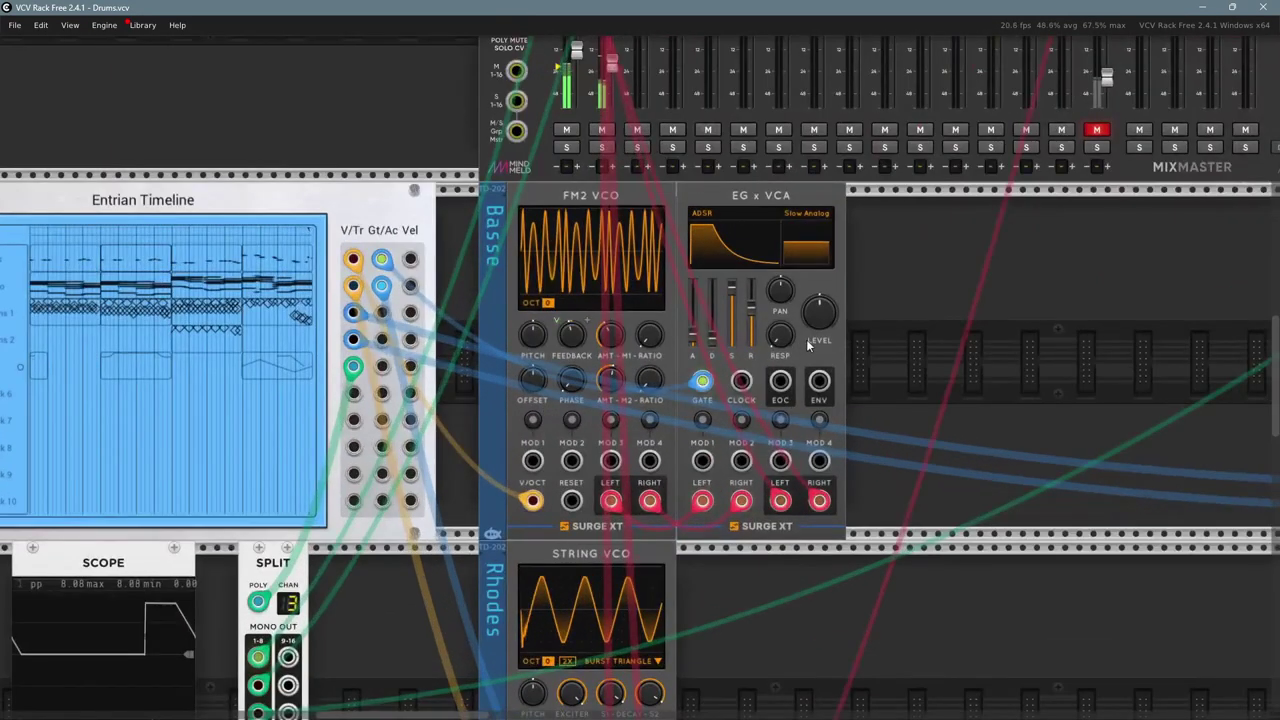
drag(905, 324, 834, 326)
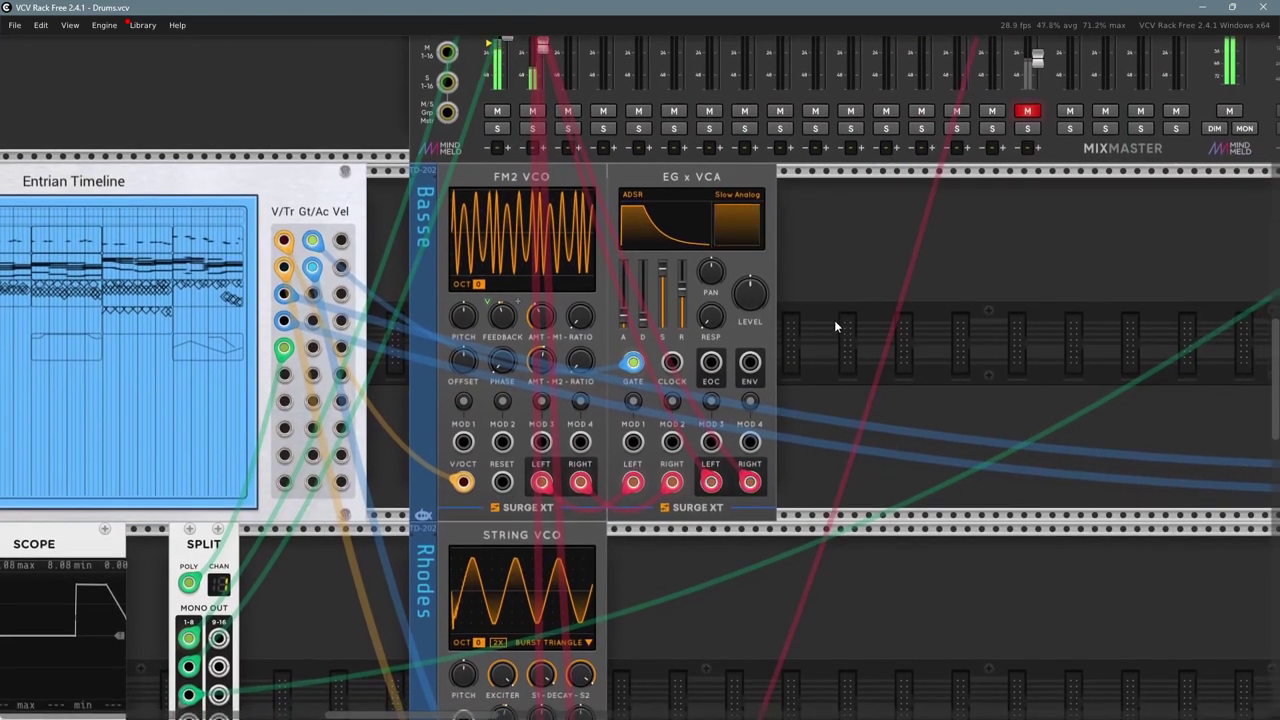
mouse_move(594, 380)
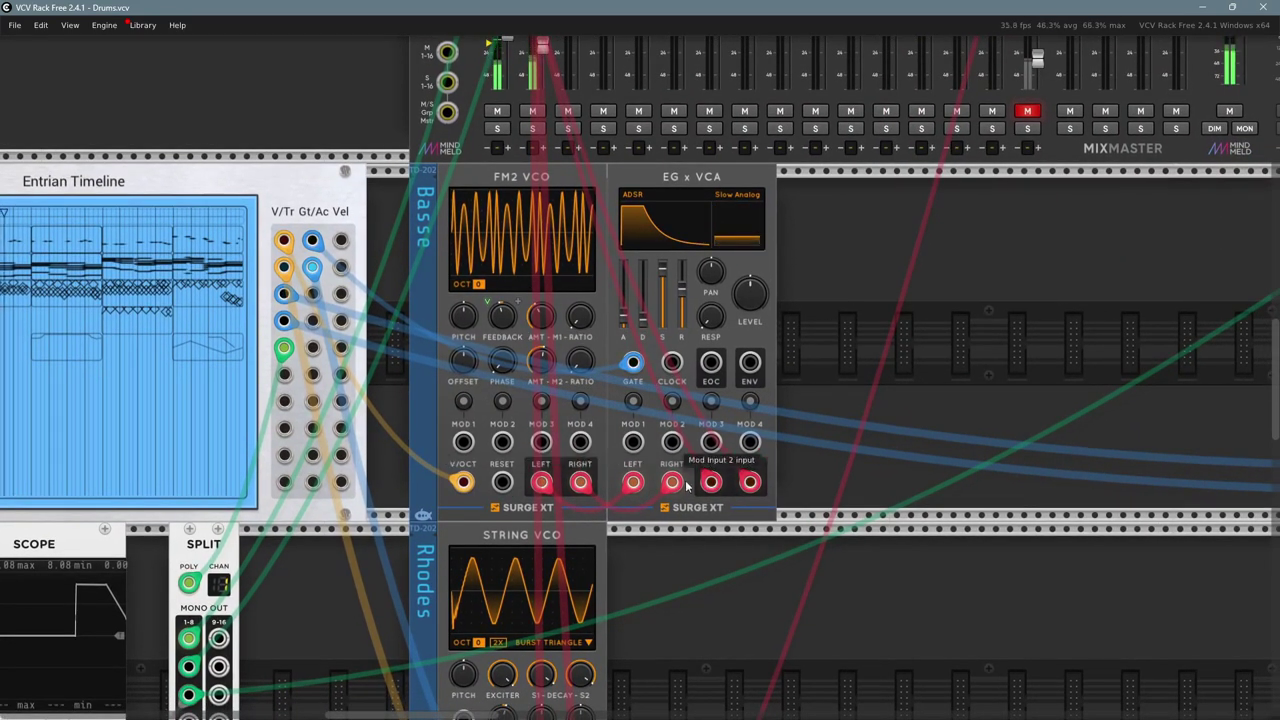
- Examine the Rhodes voice's String VCO and its pitch, trigger and output connections below the Basse voice during playback
scroll(344, 622, down, 5)
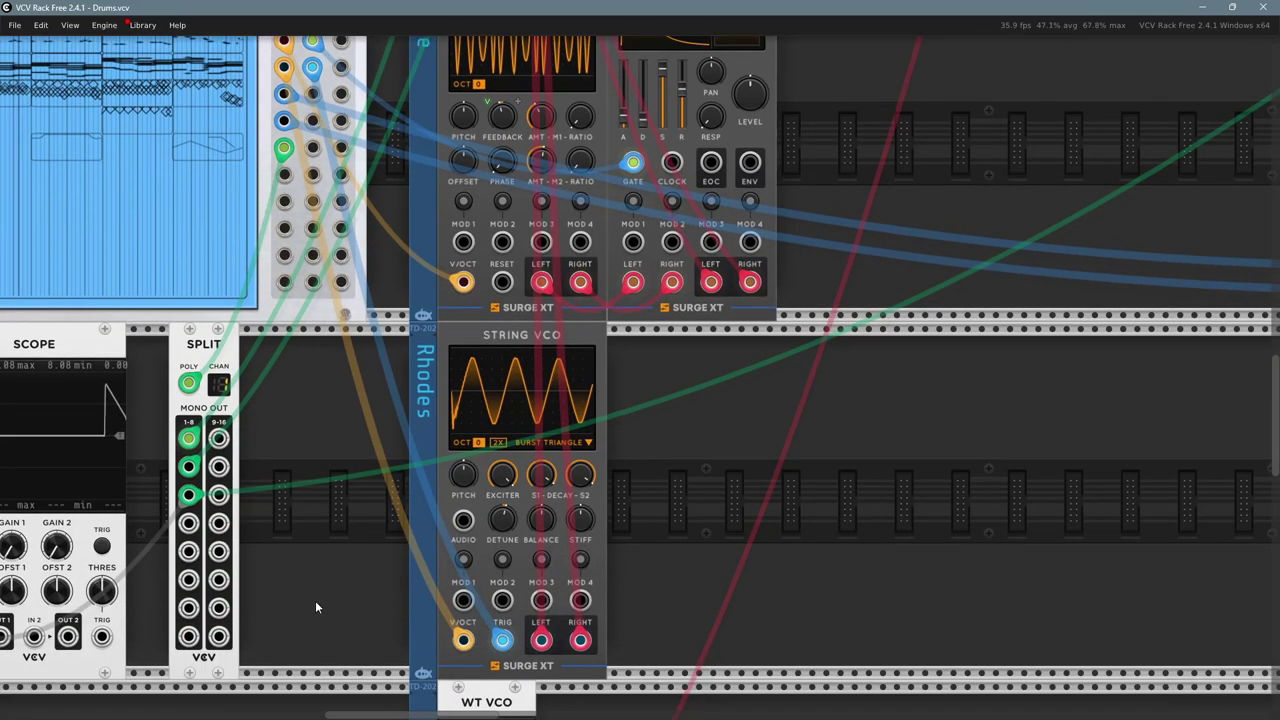
scroll(315, 600, down, 2)
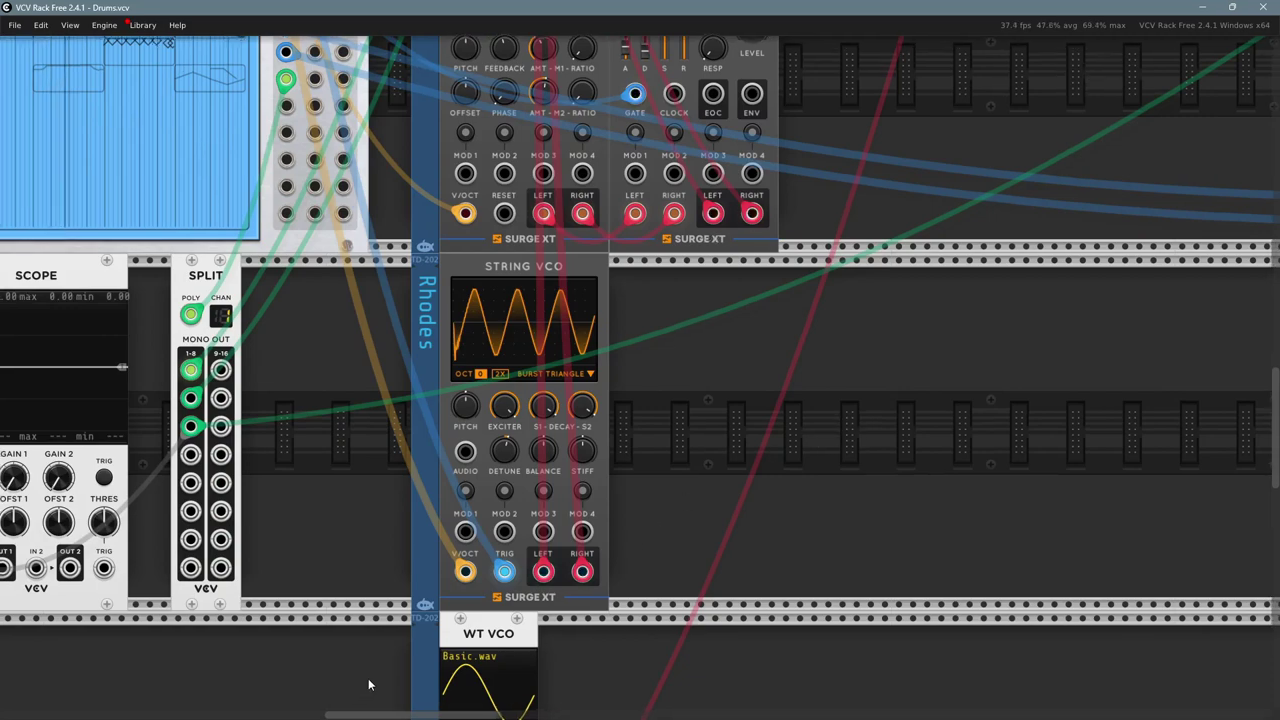
drag(368, 678, 671, 638)
scroll(612, 475, down, 2)
scroll(1044, 281, up, 5)
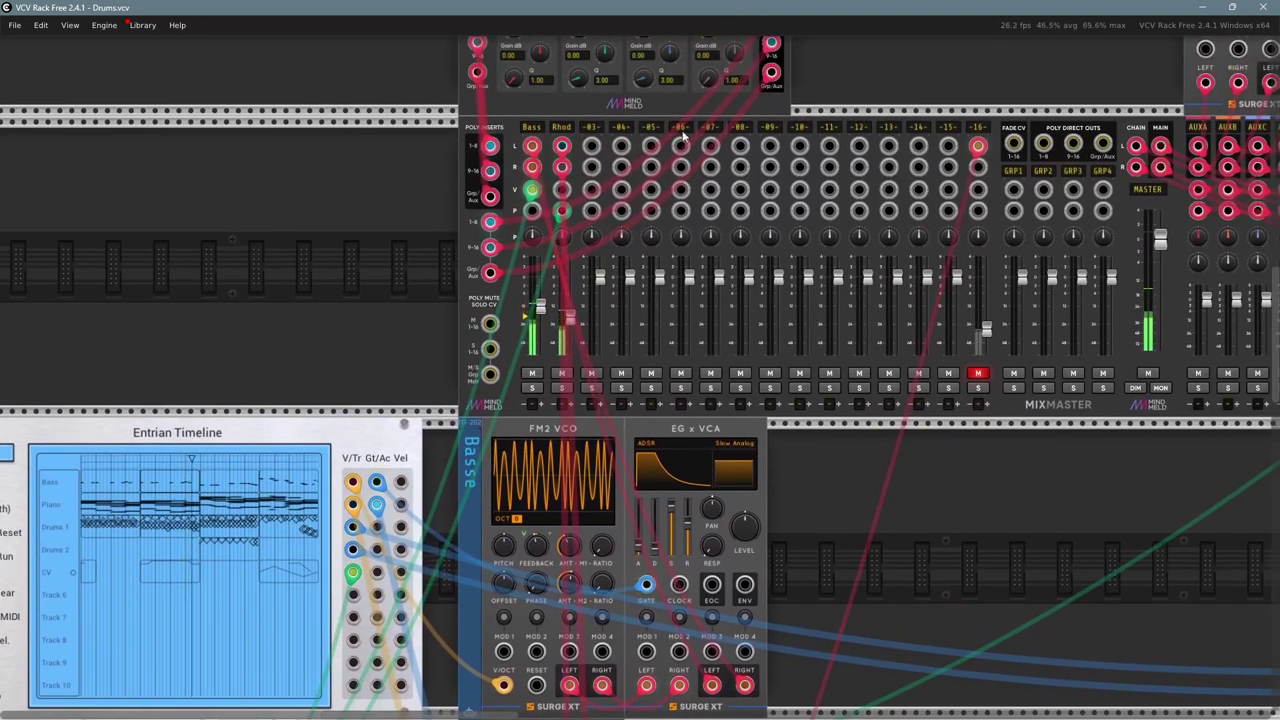
- Follow the Bass and Rhodes channels across MixMaster to the aux returns and AuxSpander sends while the song plays
scroll(1120, 524, right, 1)
drag(1118, 517, 910, 553)
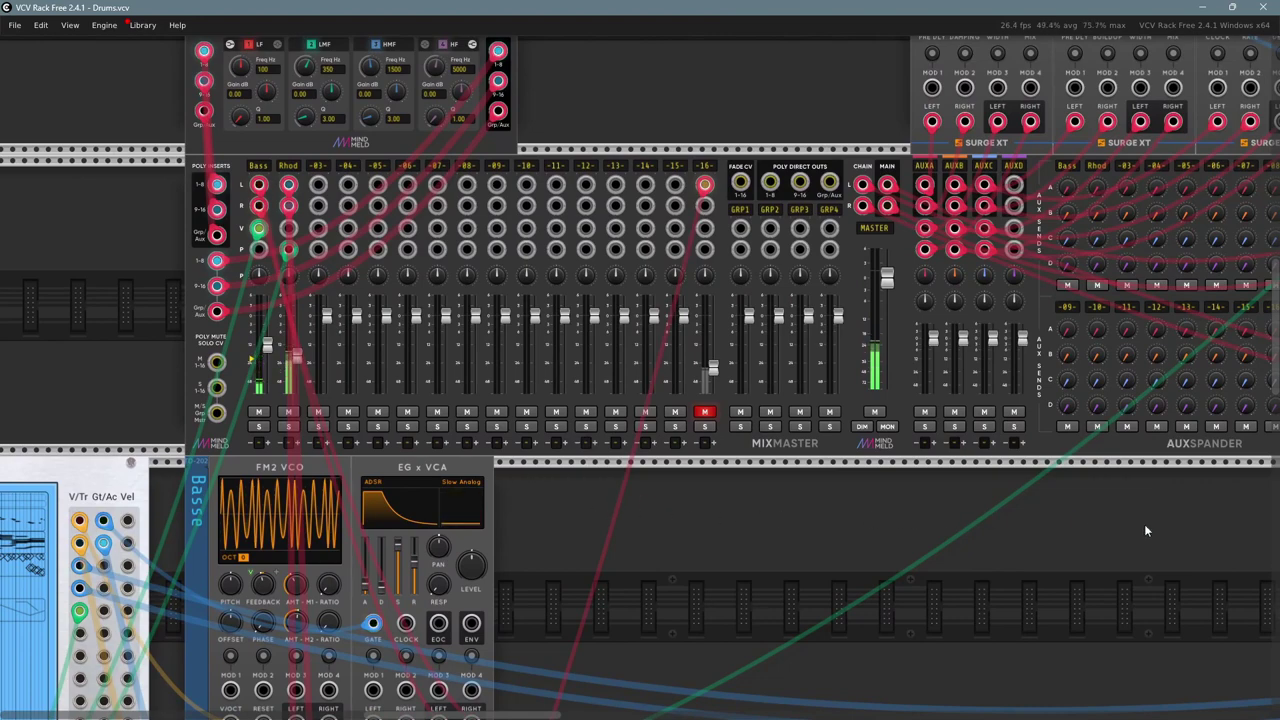
drag(1144, 526, 1012, 559)
scroll(875, 523, down, 2)
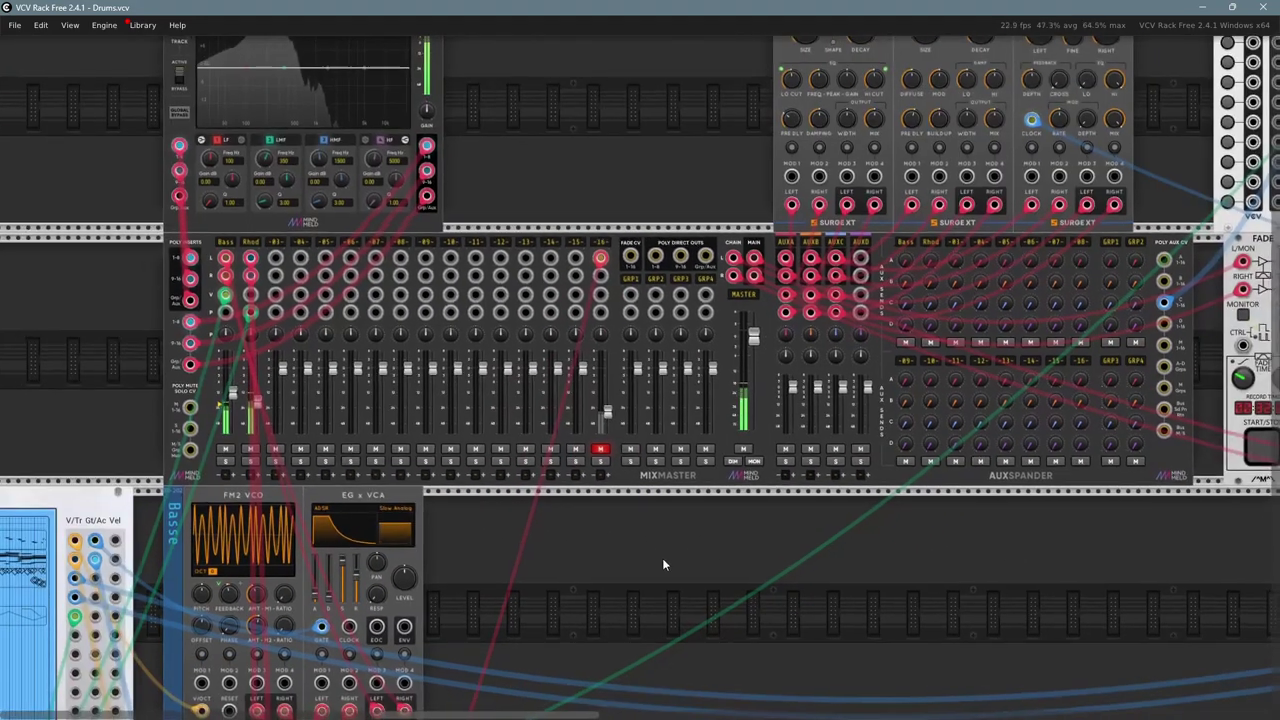
drag(662, 558, 614, 542)
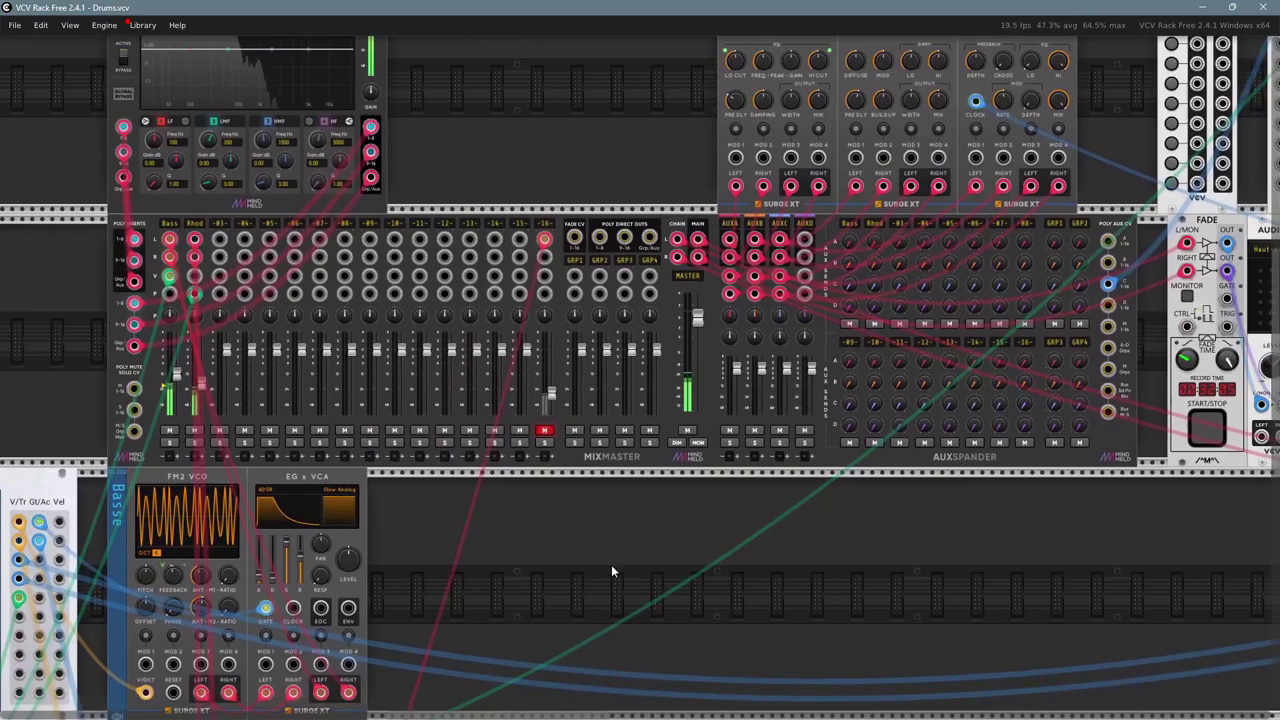
- Watch the Entrian Timeline tracks and the Scope's CV trace alongside the MixMaster channels as the song continues
drag(526, 531, 1003, 443)
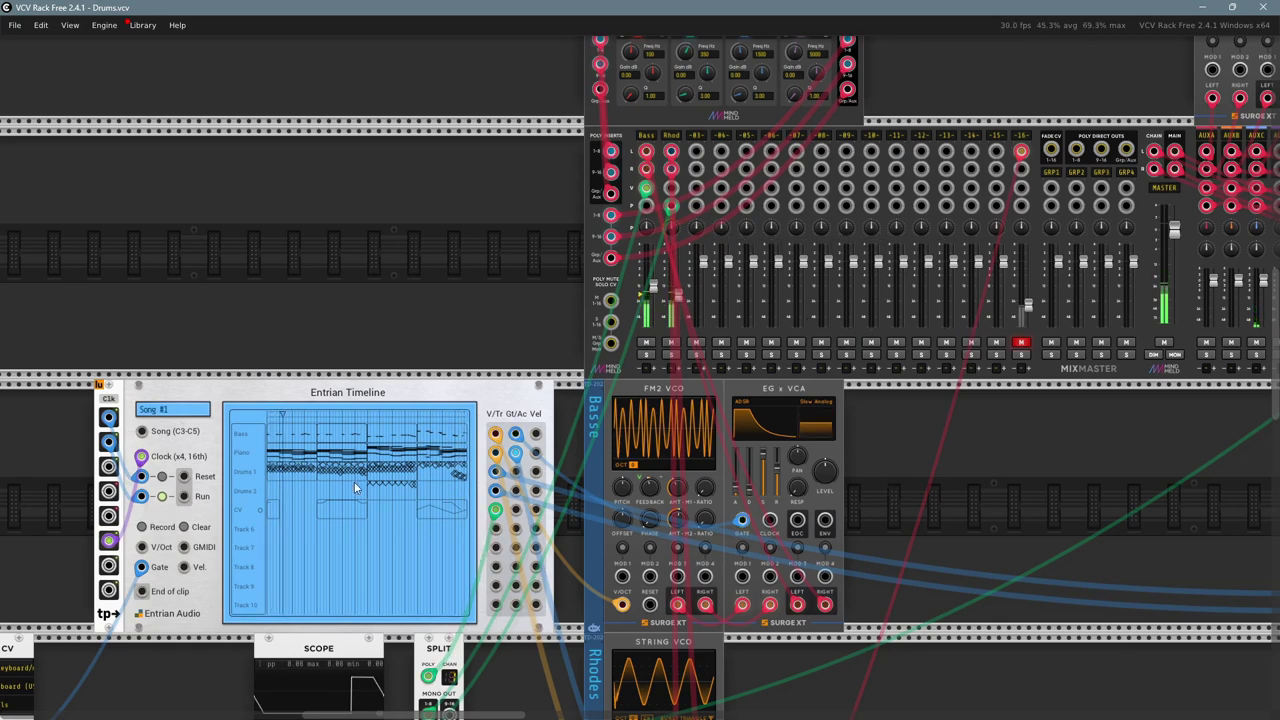
scroll(360, 467, down, 3)
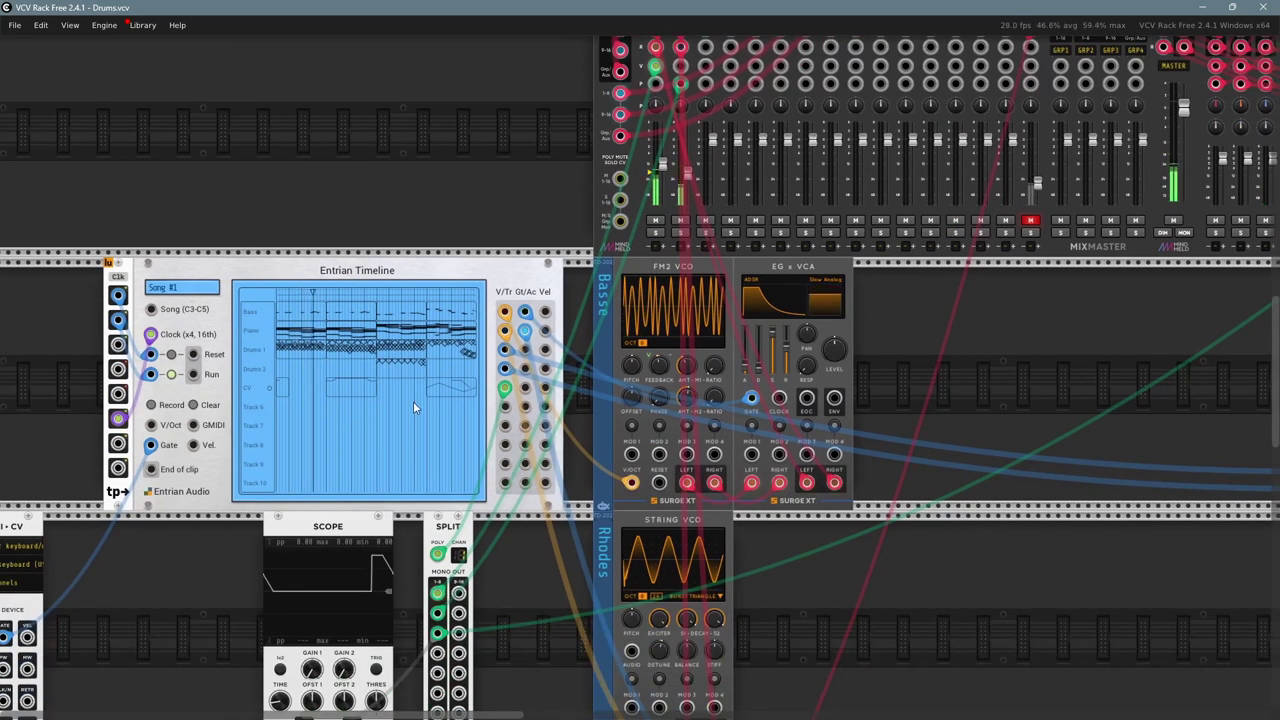
scroll(1002, 369, up, 3)
scroll(1002, 369, right, 4)
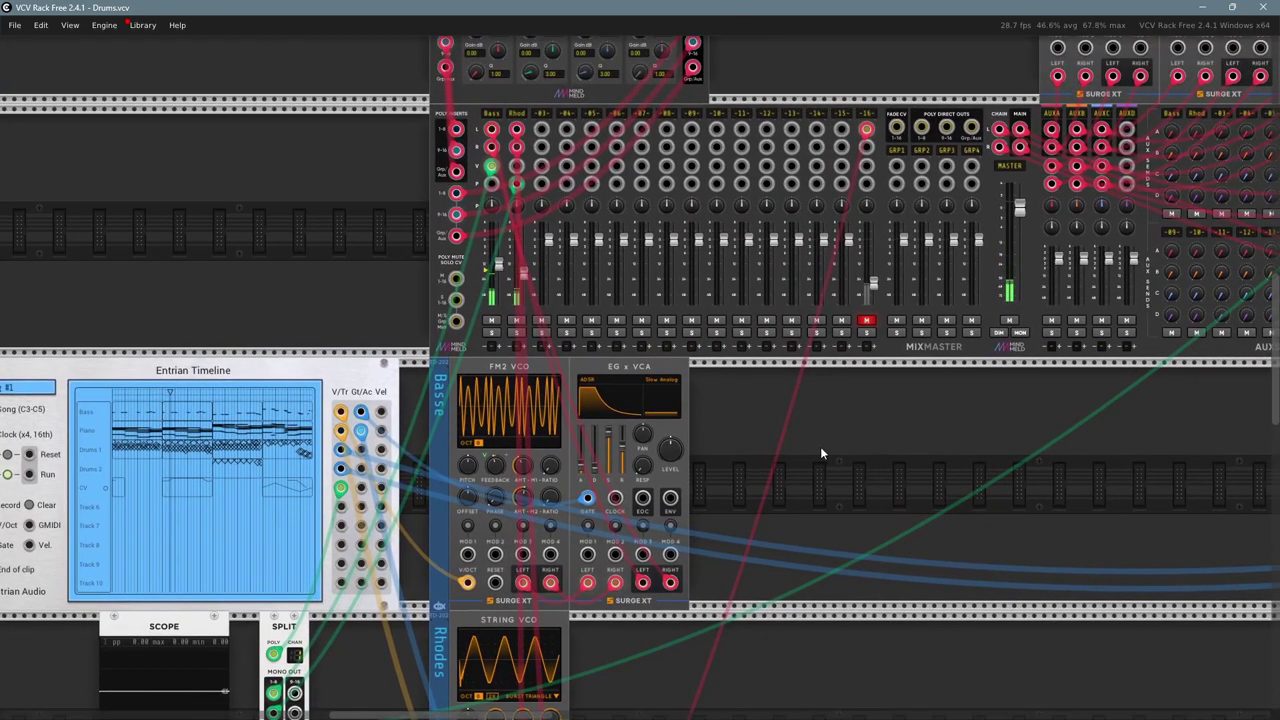
drag(820, 446, 896, 450)
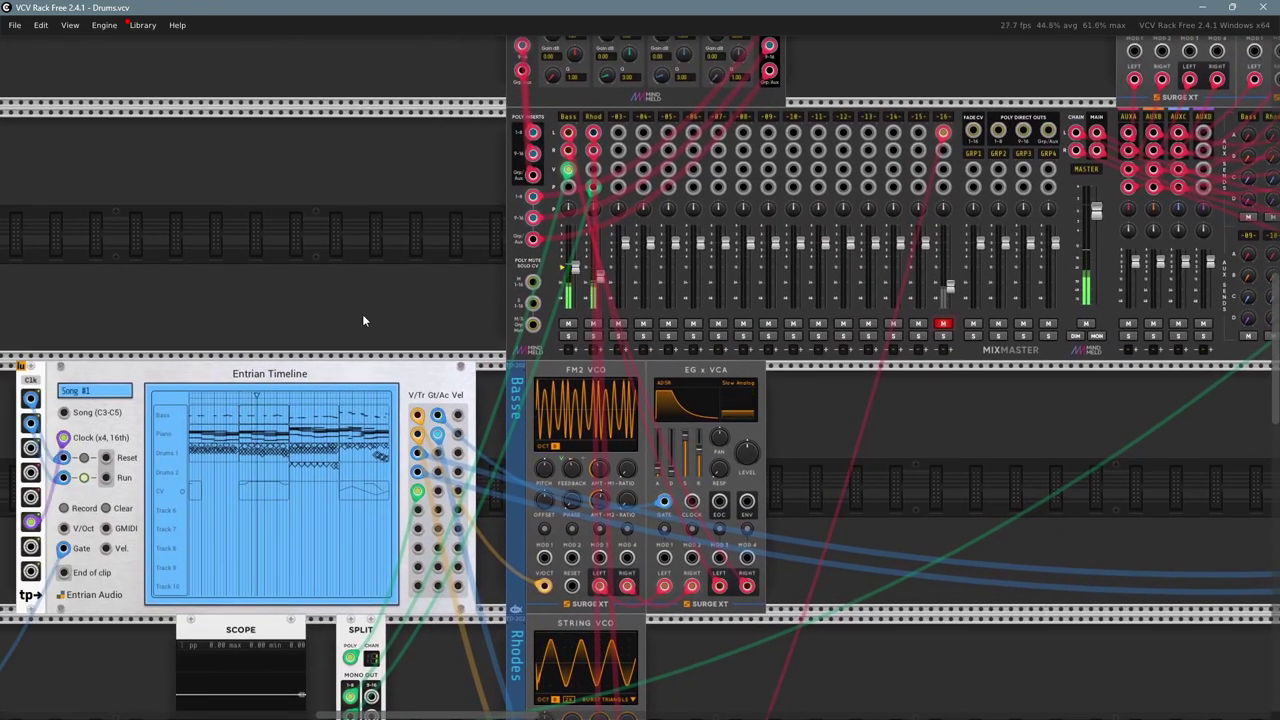